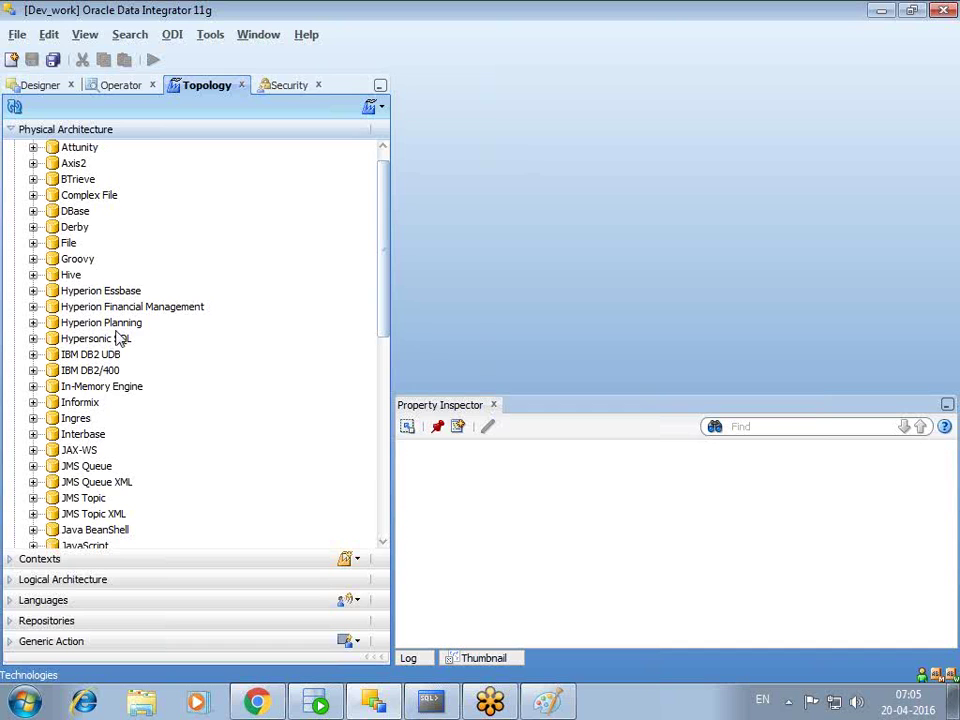
{"action": "scroll", "coordinate": [208, 335], "scroll_direction": "down", "scroll_amount": 3}
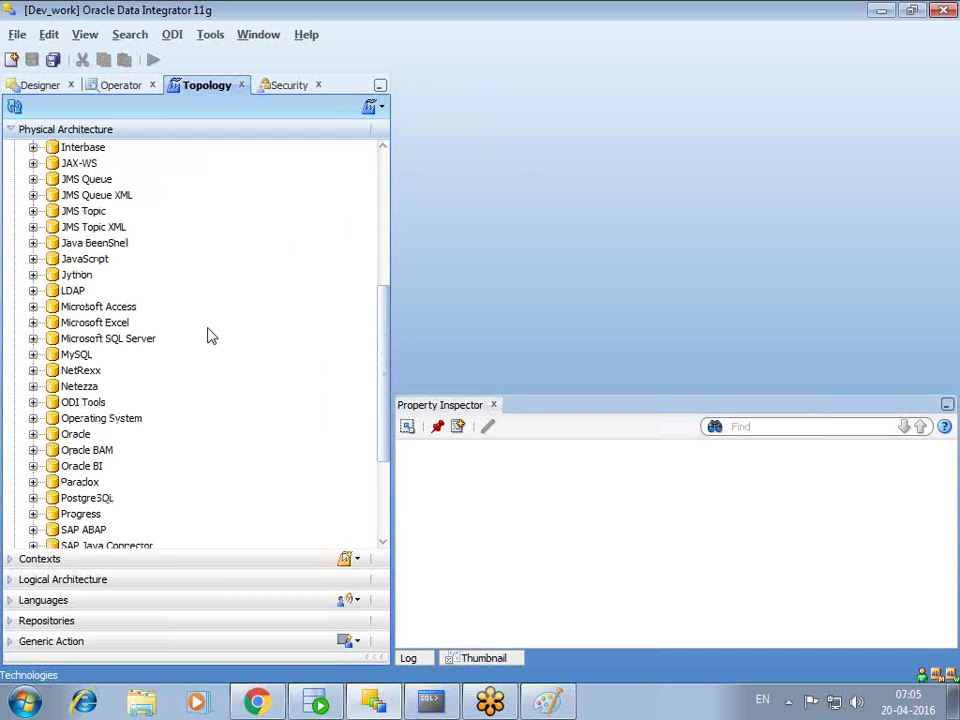
- Expand Oracle > ODI_source in Physical Architecture to show its SYSTEM schema
{"action": "left_click", "coordinate": [33, 338]}
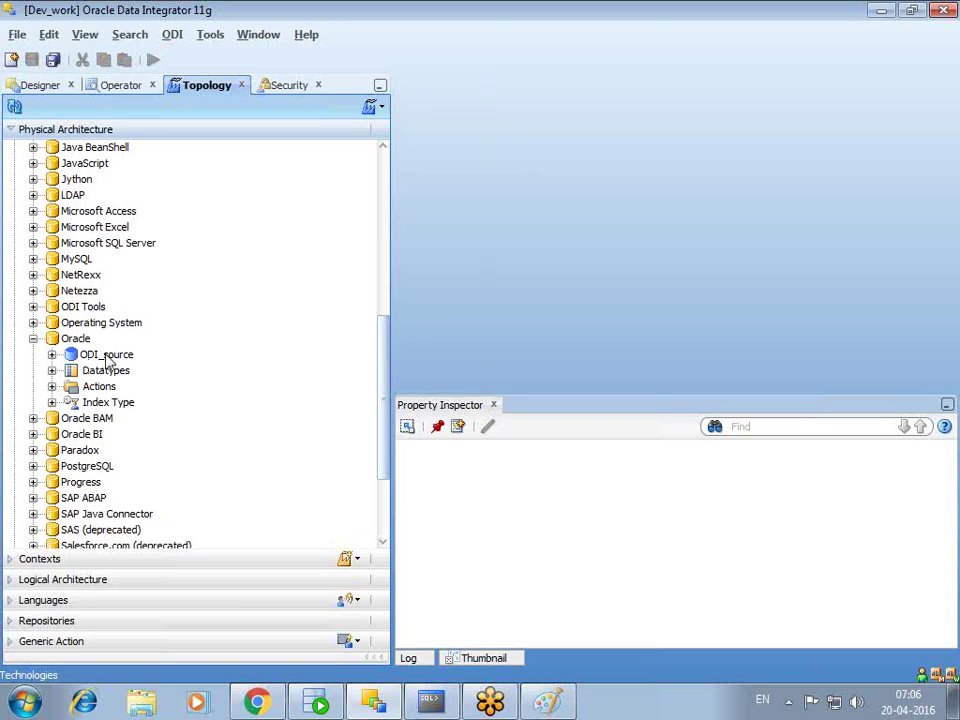
{"action": "left_click", "coordinate": [51, 354]}
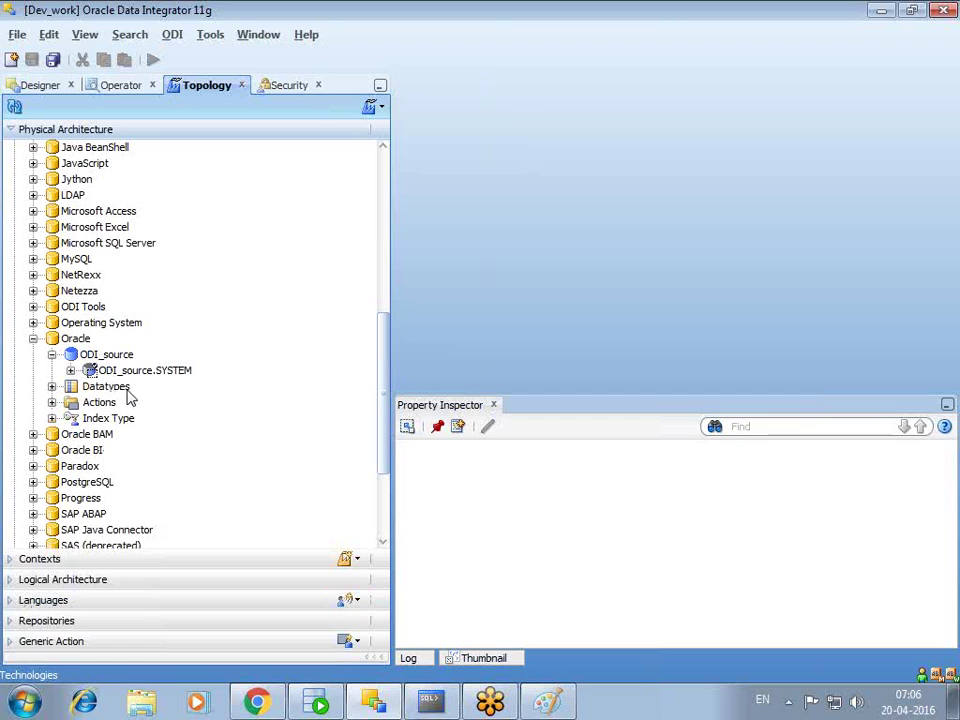
- Show the Logical Architecture and Contexts sections and select the dev context
{"action": "left_click", "coordinate": [8, 581]}
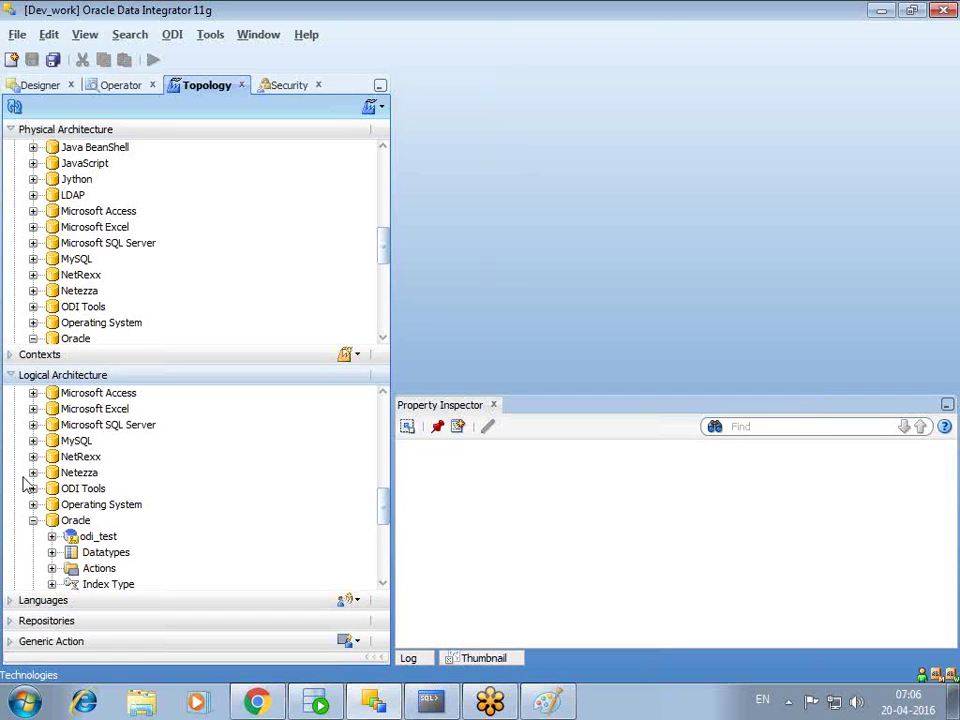
{"action": "left_click", "coordinate": [10, 355]}
{"action": "left_click", "coordinate": [14, 292]}
{"action": "left_click", "coordinate": [55, 296]}
- Review dev's schema mappings (odi_test to ODI_source.SYSTEM), then switch to the Designer navigator
{"action": "double_click", "coordinate": [52, 292]}
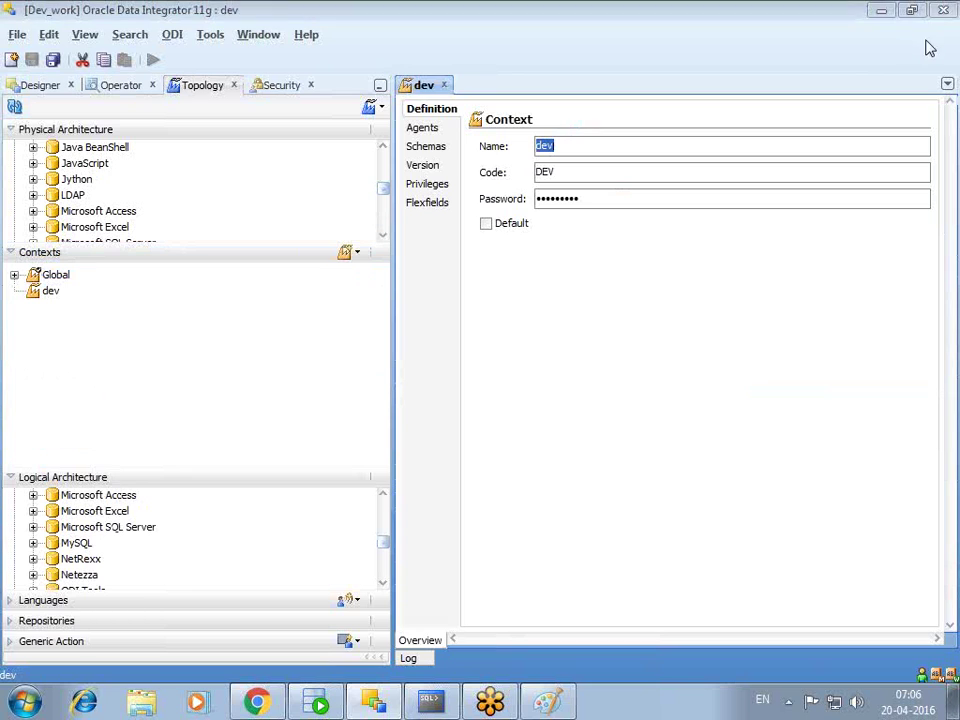
{"action": "left_click", "coordinate": [426, 148]}
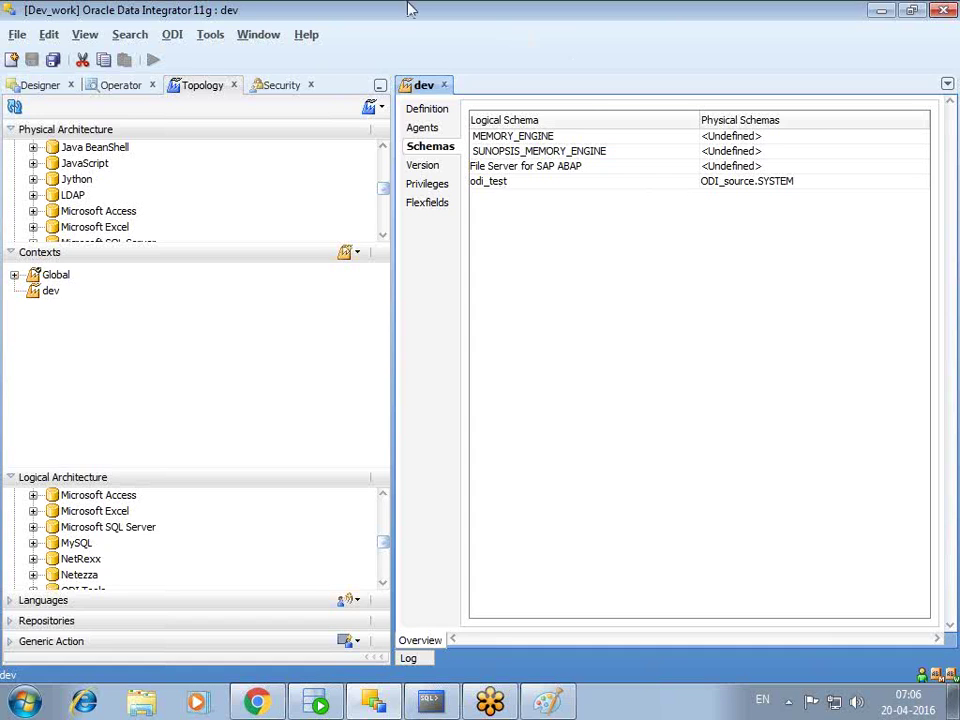
{"action": "left_click", "coordinate": [40, 88]}
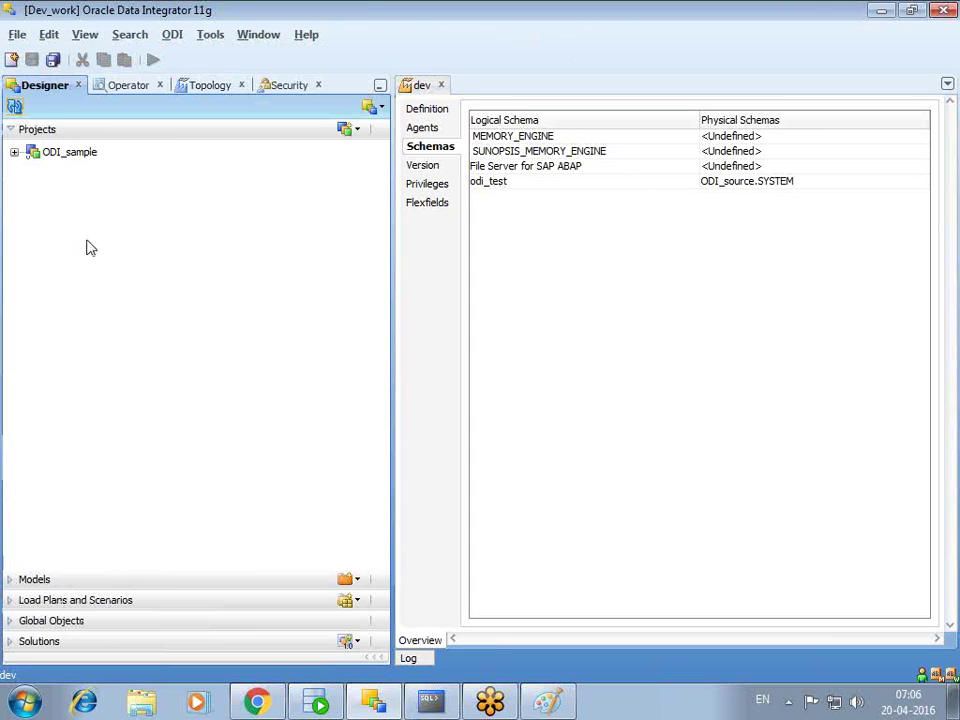
- Review the odi_source model's definition (Oracle technology, odi_test logical schema), then close it
{"action": "left_click", "coordinate": [8, 580]}
{"action": "left_click", "coordinate": [350, 366]}
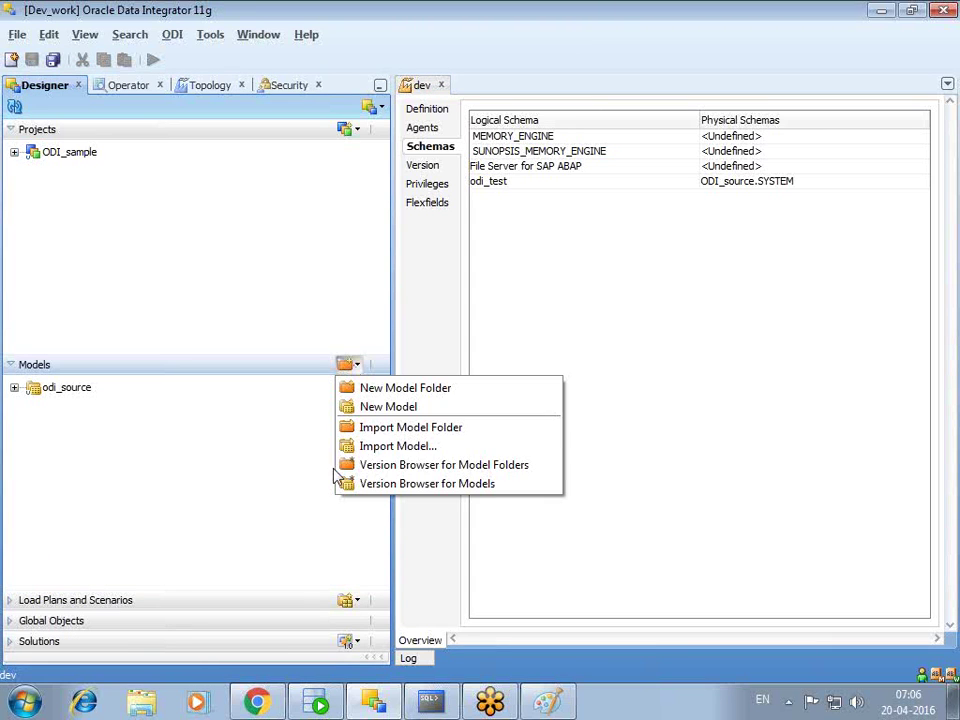
{"action": "double_click", "coordinate": [86, 392]}
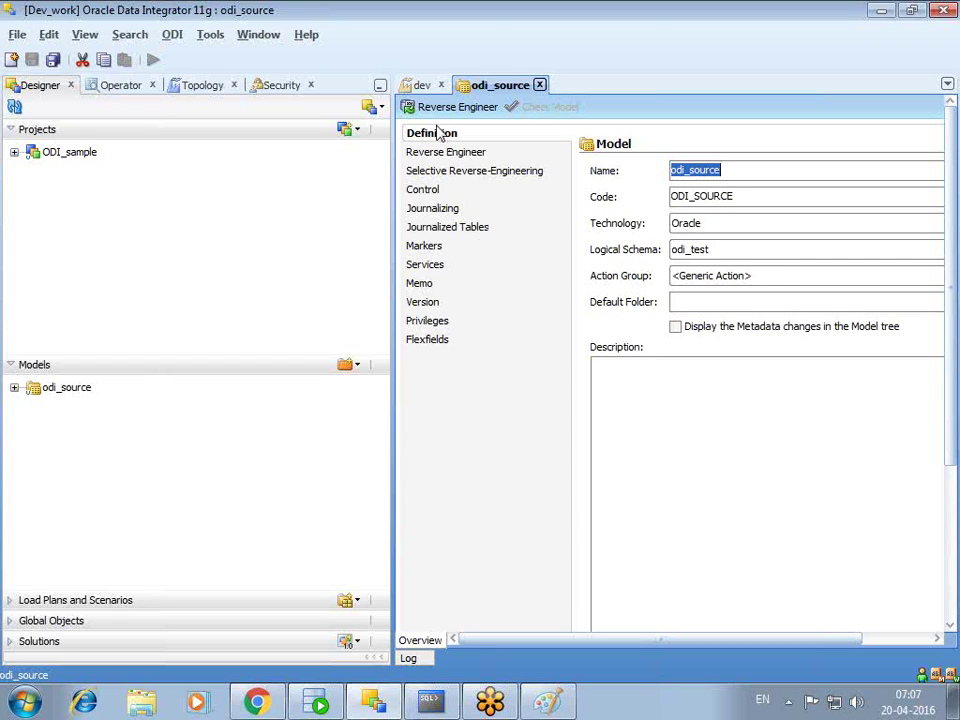
{"action": "left_click", "coordinate": [540, 85]}
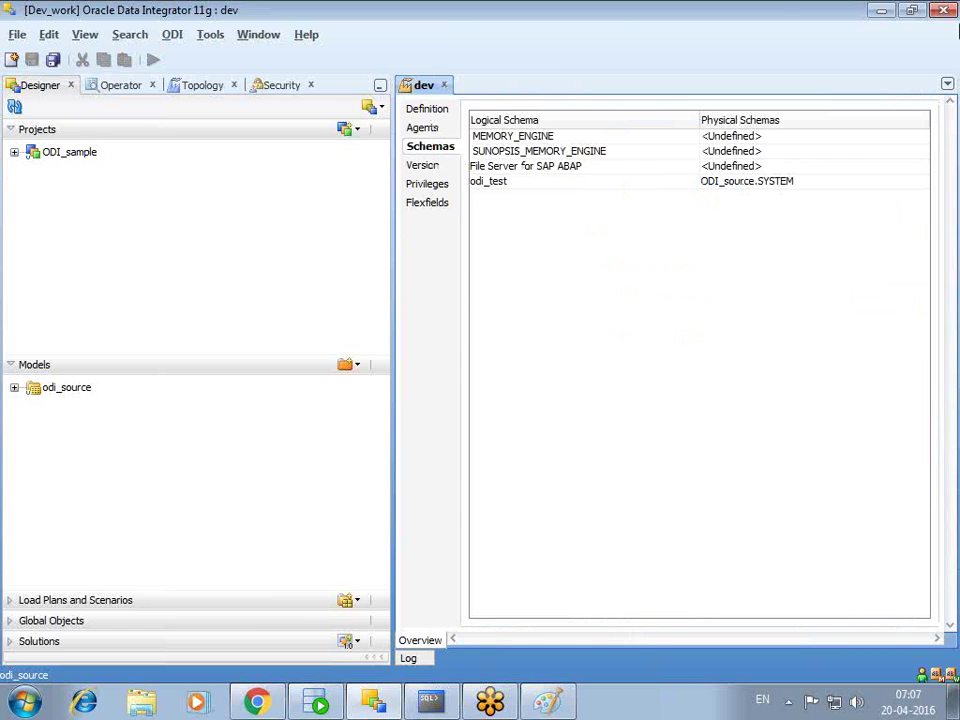
- In Topology, expand and collapse the Contexts, Repositories and Logical Architecture sections to review them
{"action": "left_click", "coordinate": [205, 87]}
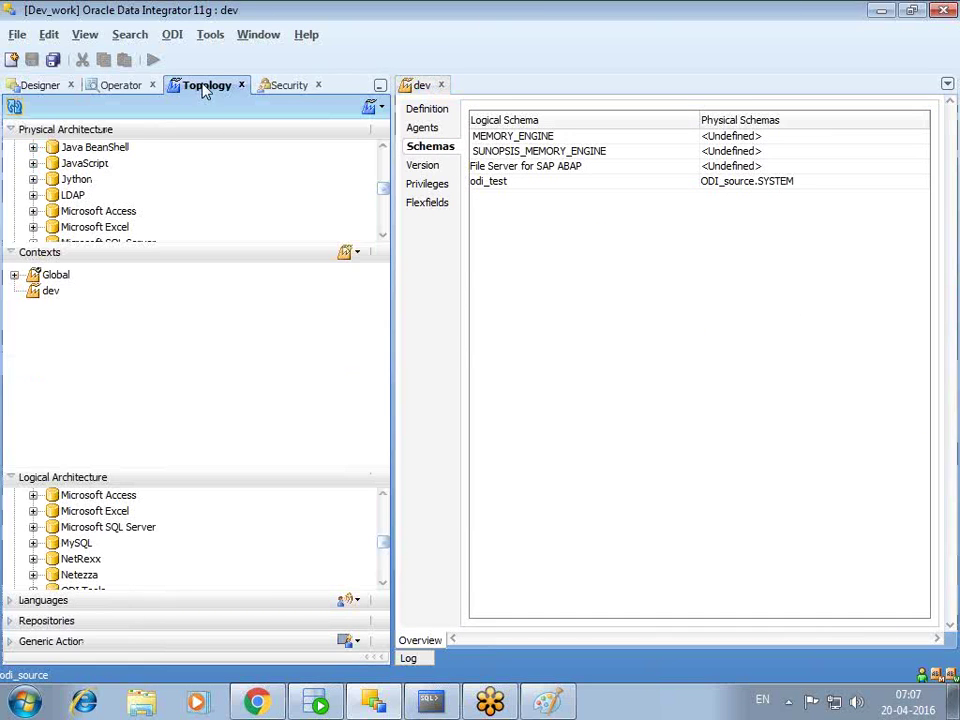
{"action": "left_click", "coordinate": [14, 255]}
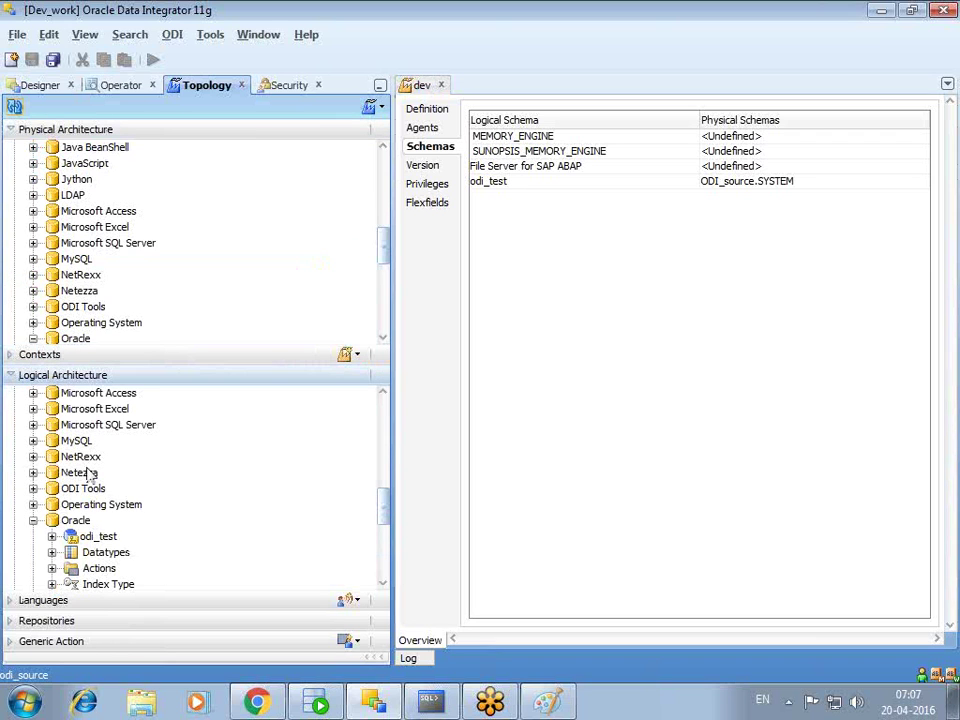
{"action": "left_click", "coordinate": [12, 621]}
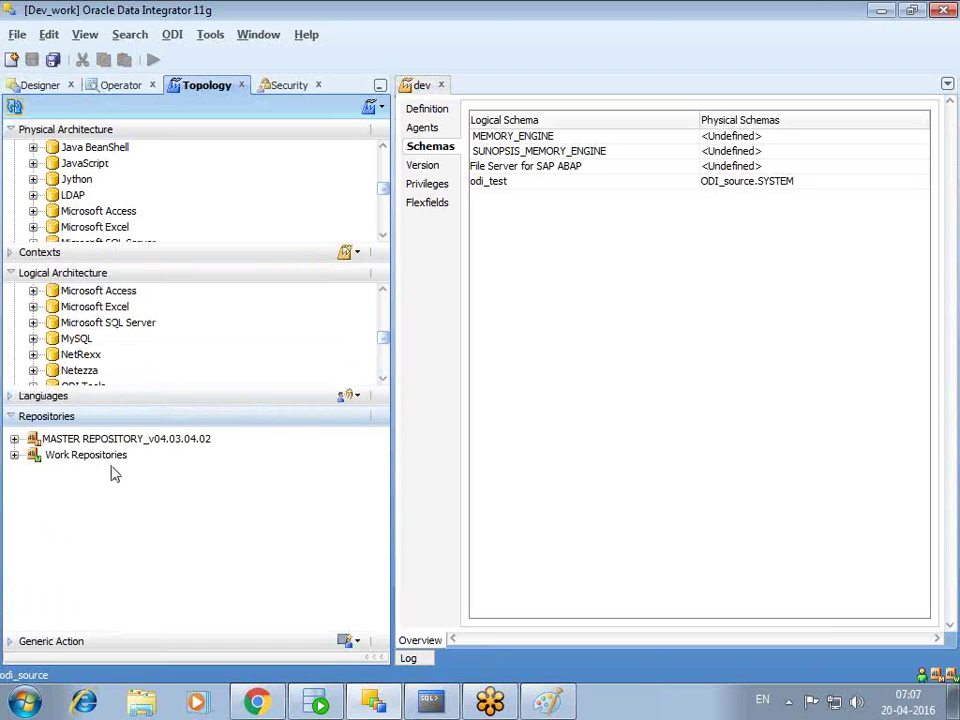
{"action": "left_click", "coordinate": [15, 278]}
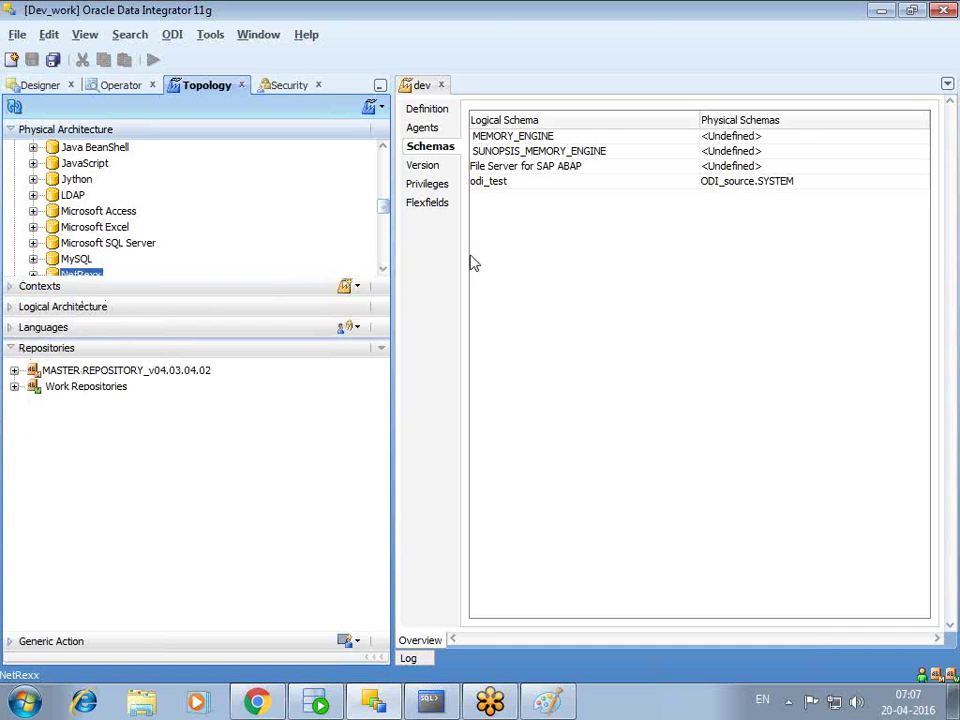
{"action": "left_click", "coordinate": [12, 350]}
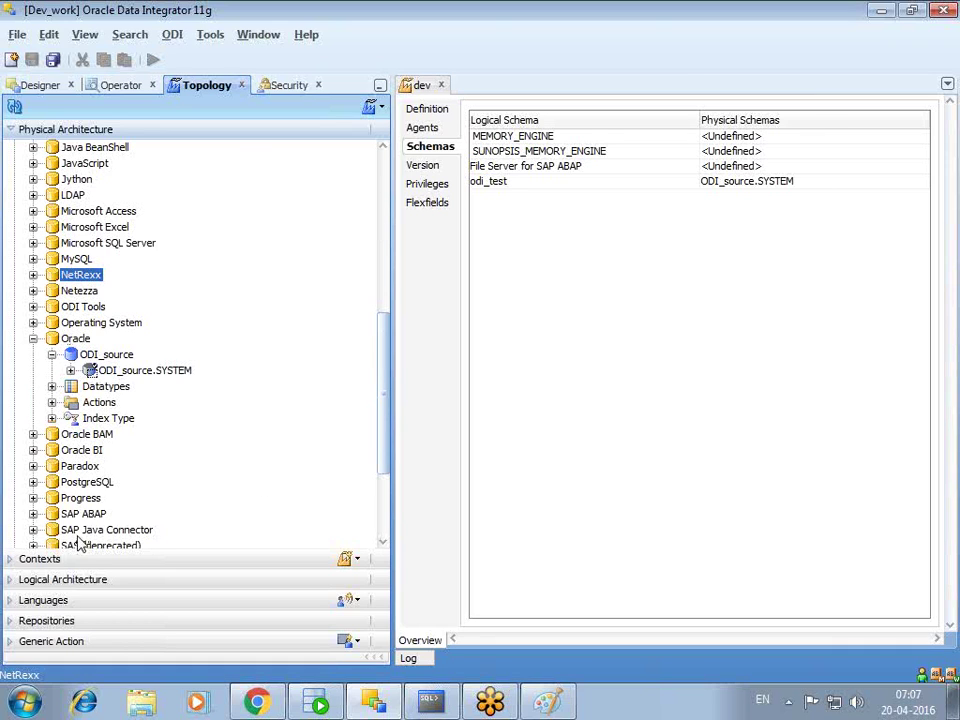
{"action": "left_click", "coordinate": [16, 625]}
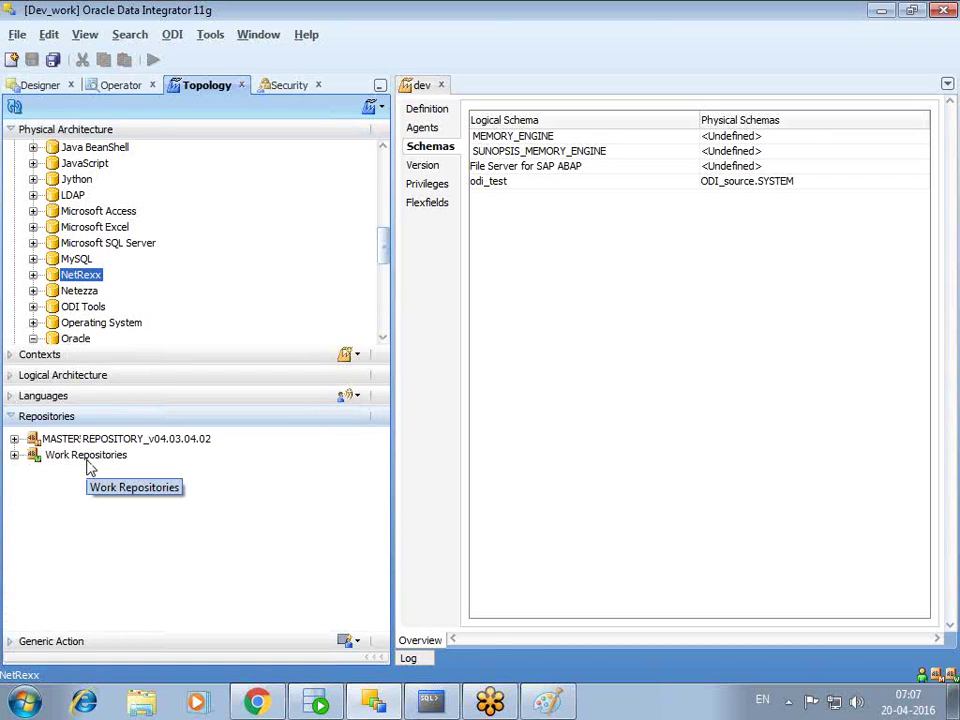
{"action": "left_click", "coordinate": [11, 418]}
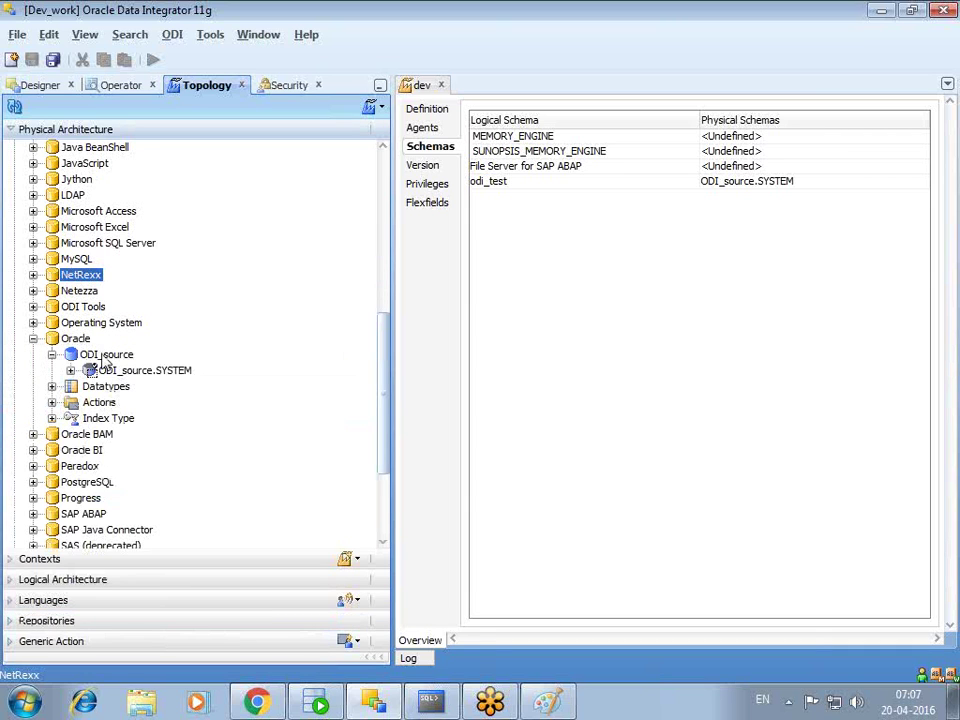
{"action": "left_click", "coordinate": [12, 559]}
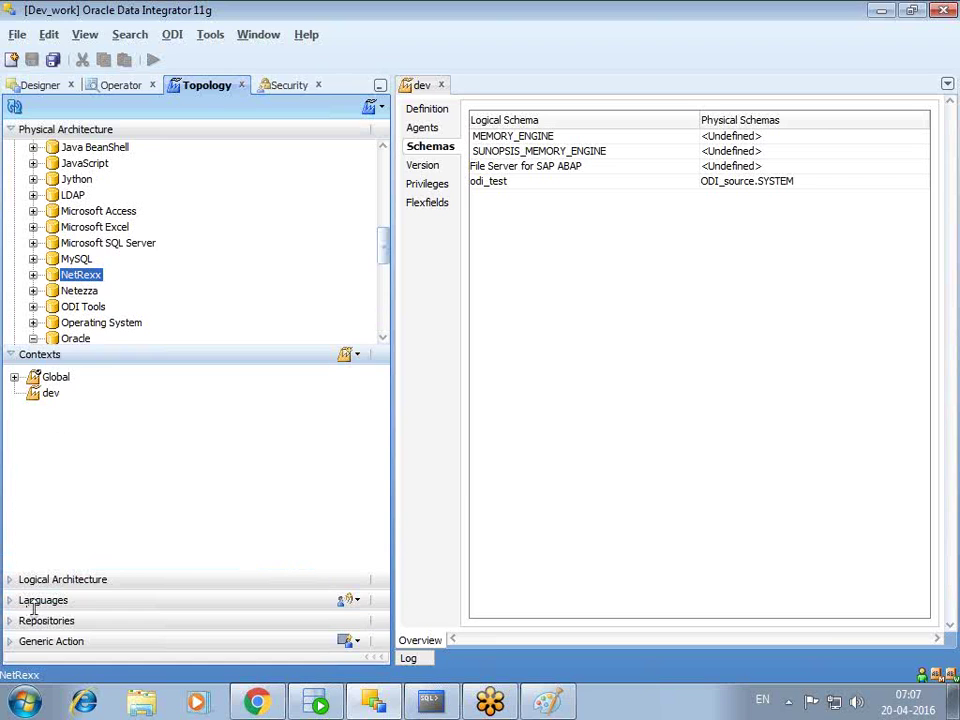
{"action": "left_click", "coordinate": [11, 579]}
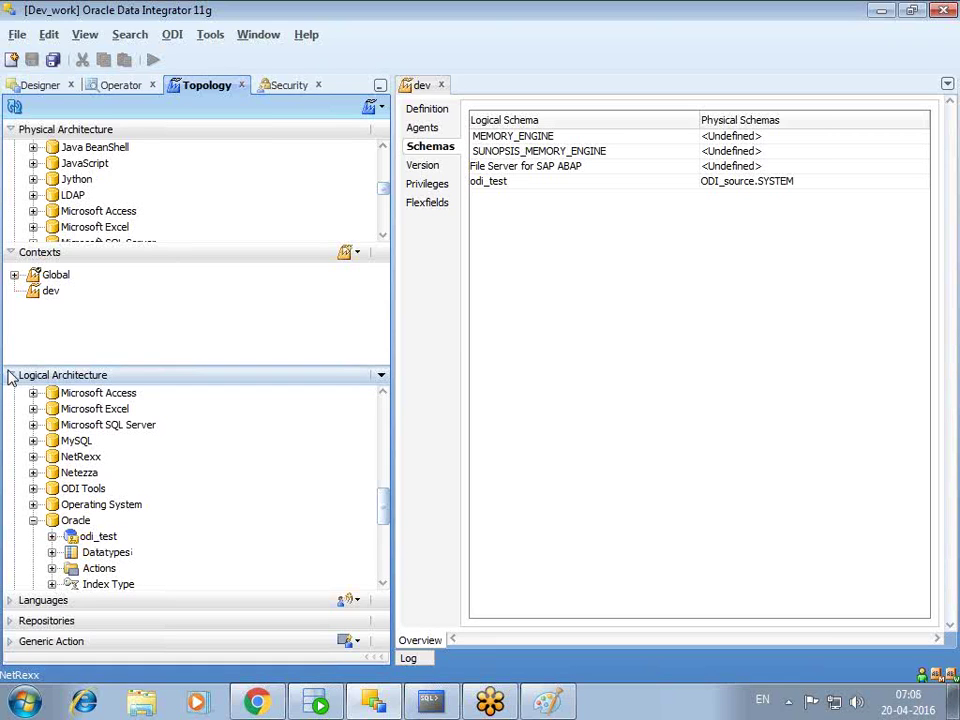
- Expand the Contexts list showing Global and dev, and bring up its add-context options
{"action": "left_click", "coordinate": [12, 252]}
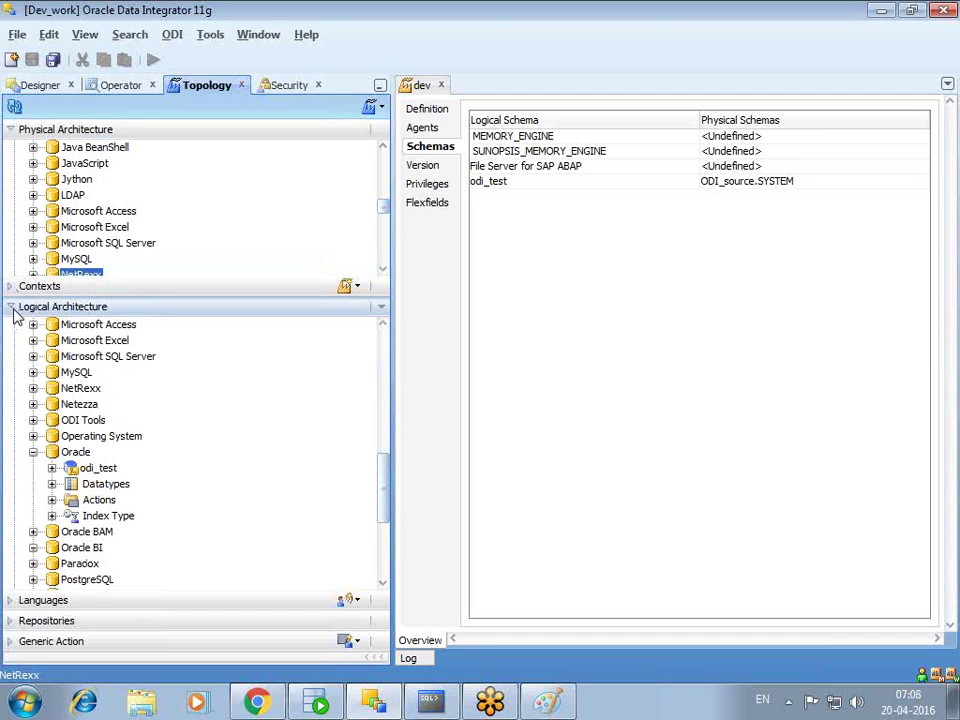
{"action": "left_click", "coordinate": [14, 312]}
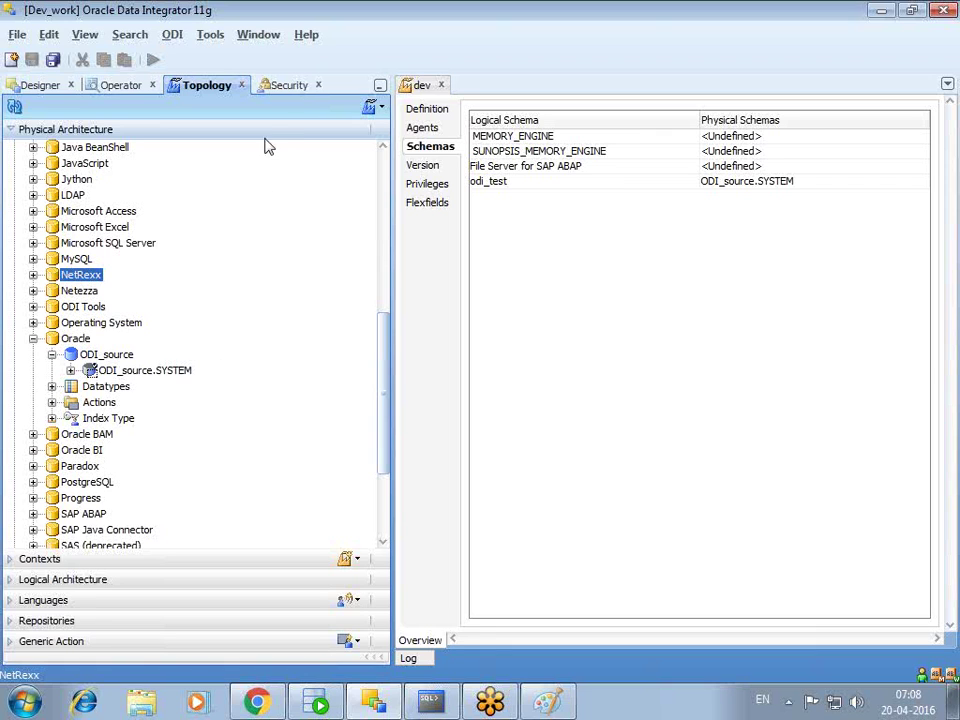
{"action": "left_click", "coordinate": [12, 580]}
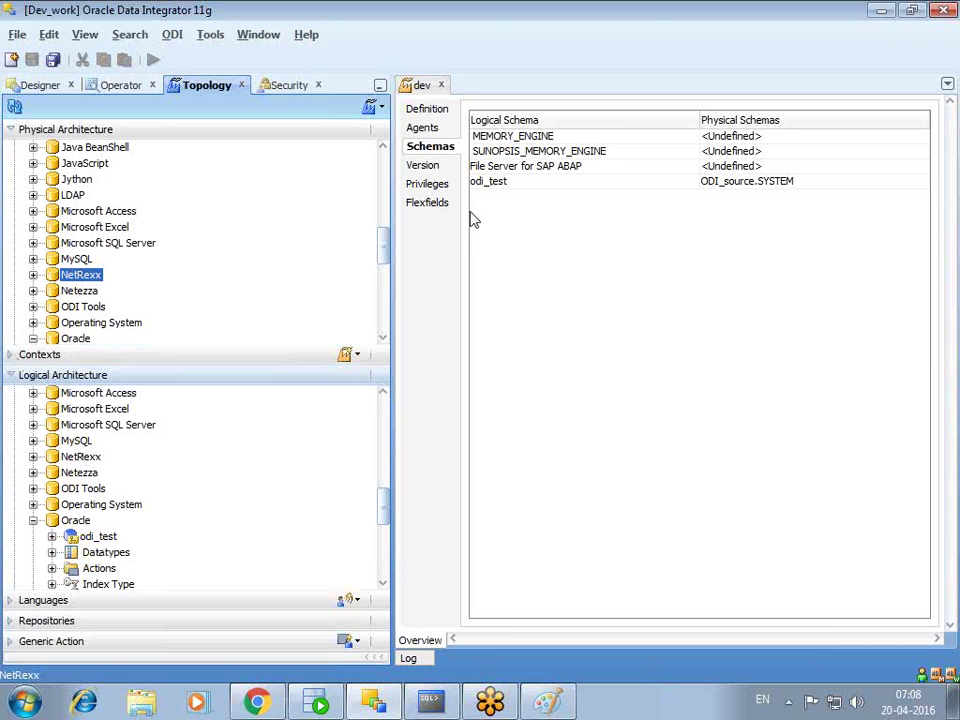
{"action": "left_click", "coordinate": [15, 377]}
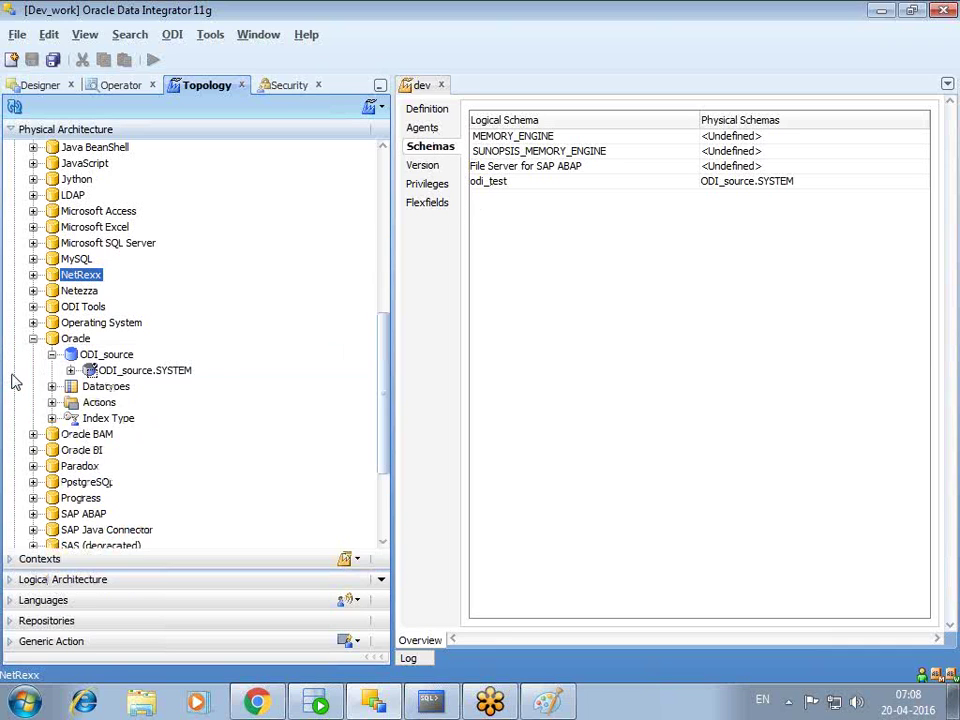
{"action": "left_click", "coordinate": [21, 560]}
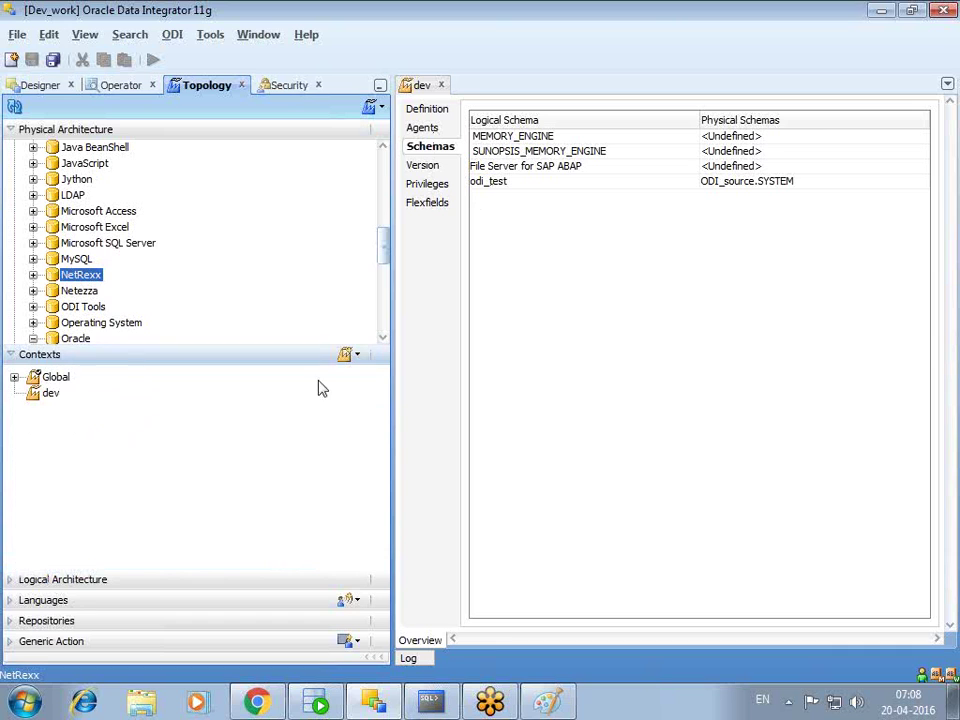
{"action": "left_click", "coordinate": [356, 355]}
- Create a context named test (code TEST) and review its four unmapped logical schemas
{"action": "left_click", "coordinate": [350, 378]}
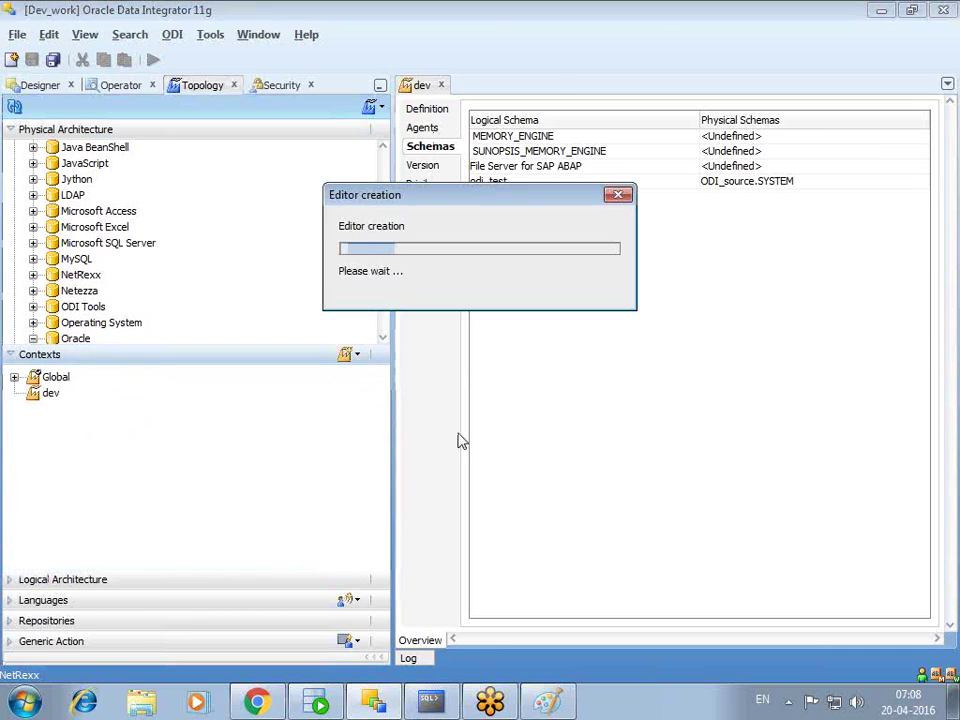
{"action": "type", "text": "test"}
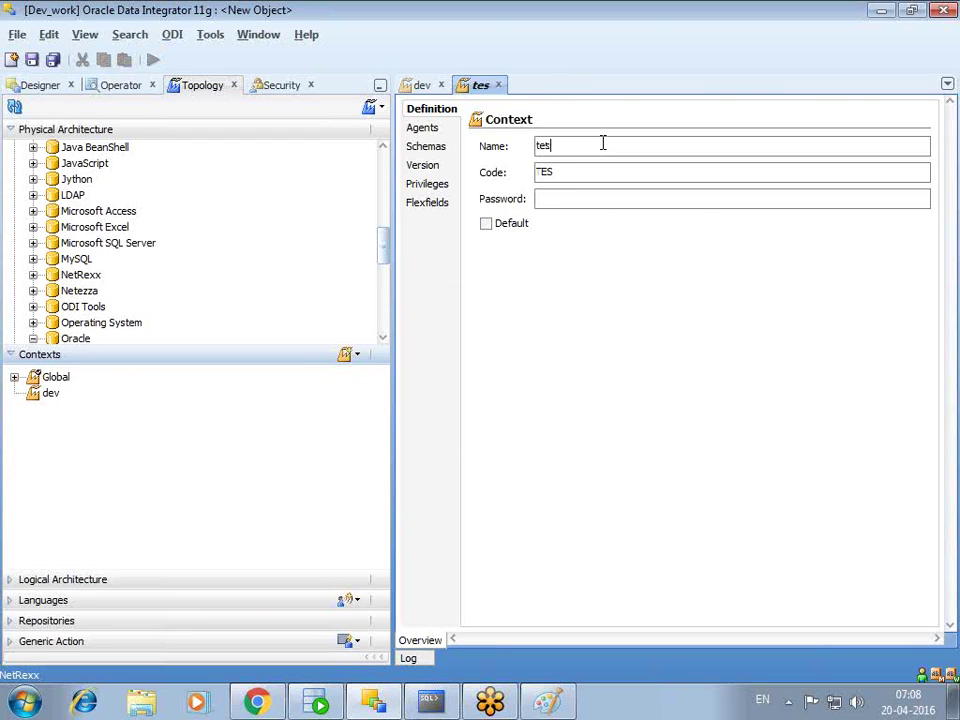
{"action": "left_click", "coordinate": [425, 146]}
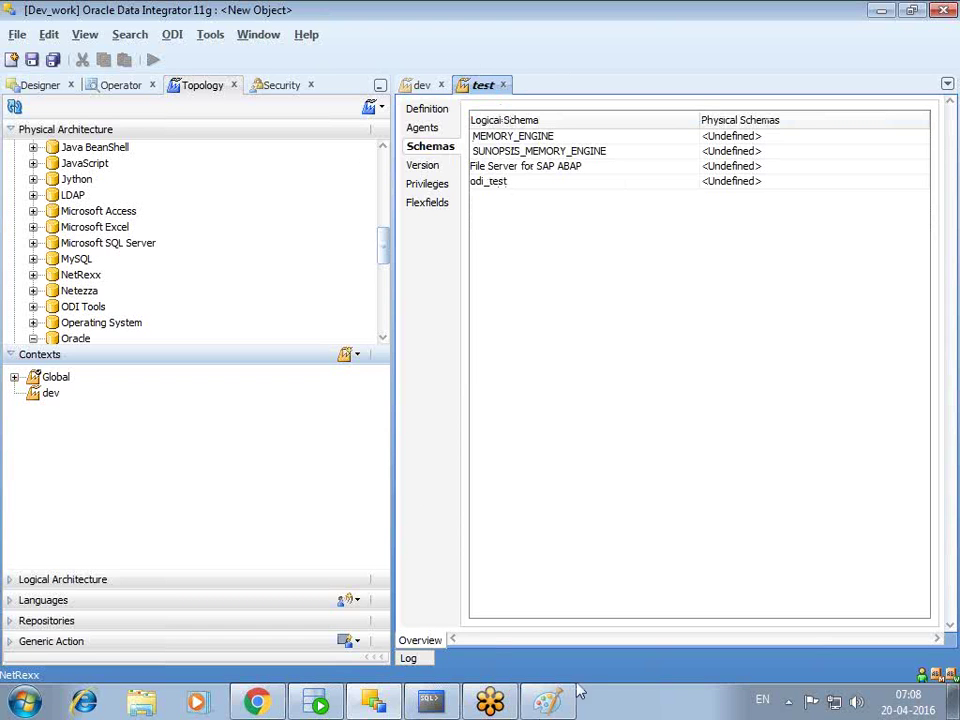
{"action": "left_click", "coordinate": [373, 703]}
{"action": "left_click", "coordinate": [373, 703]}
- In Designer, expand ODI_sample > First Folder > Interfaces
{"action": "left_click", "coordinate": [42, 90]}
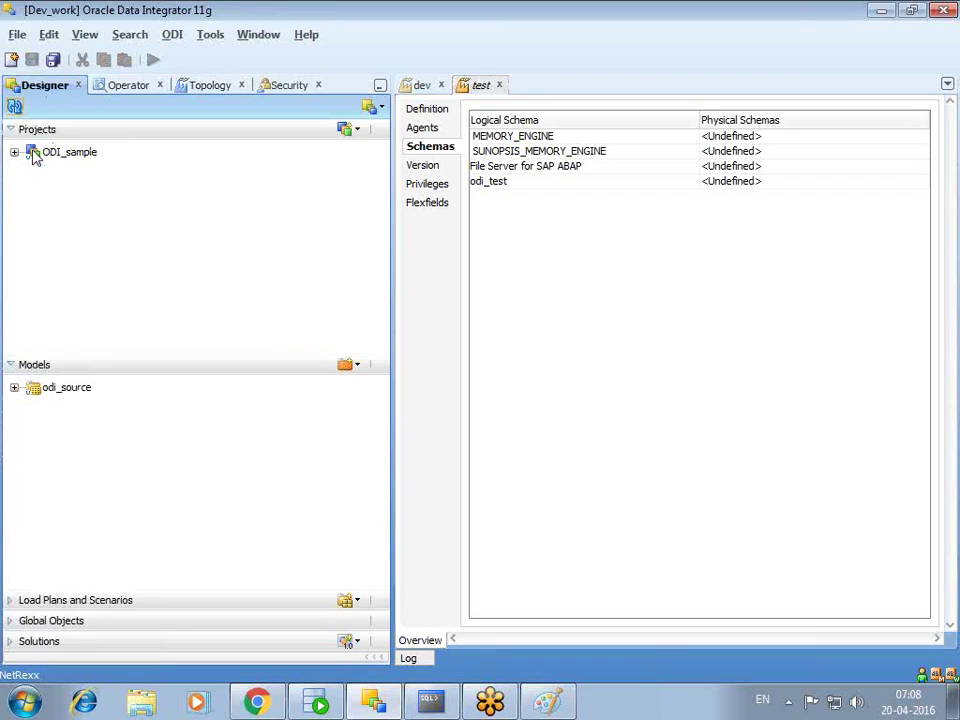
{"action": "left_click", "coordinate": [16, 155]}
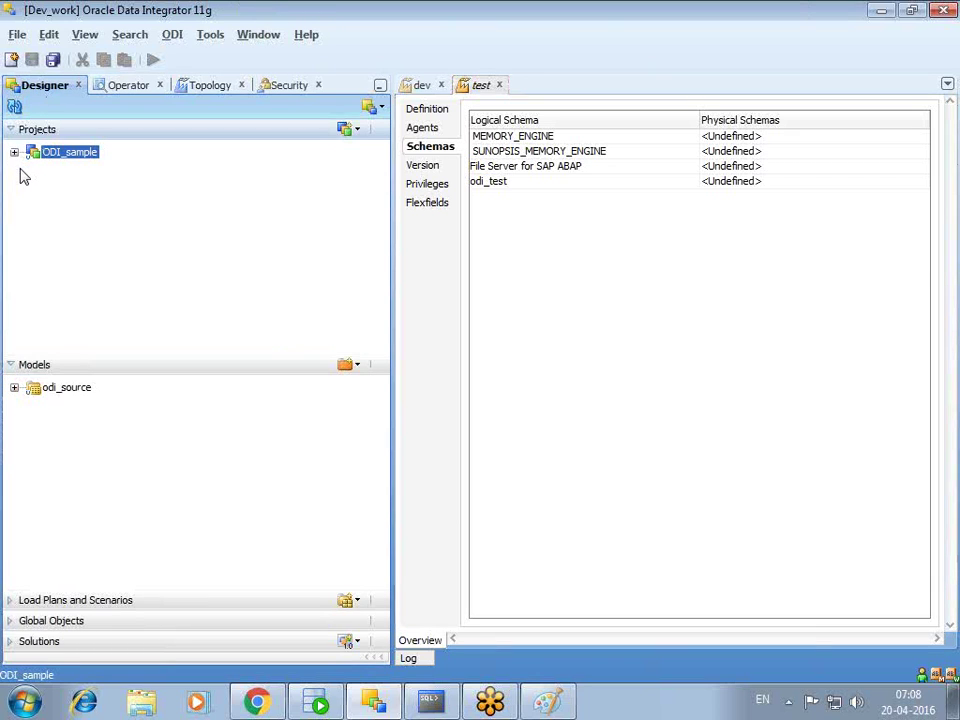
{"action": "left_click", "coordinate": [14, 152]}
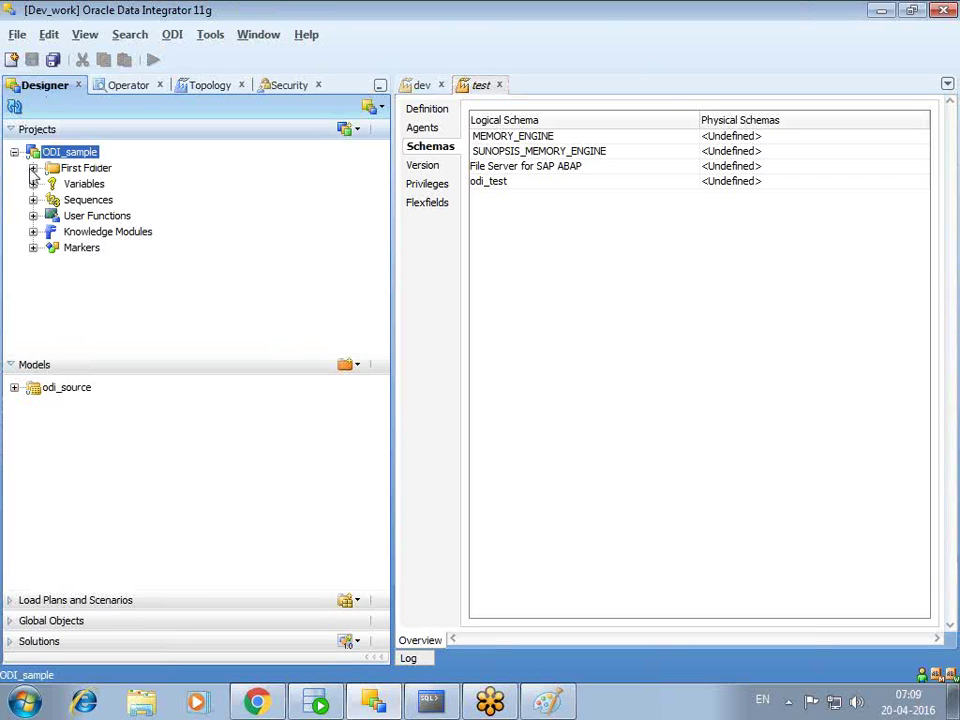
{"action": "left_click", "coordinate": [33, 168]}
{"action": "left_click", "coordinate": [52, 200]}
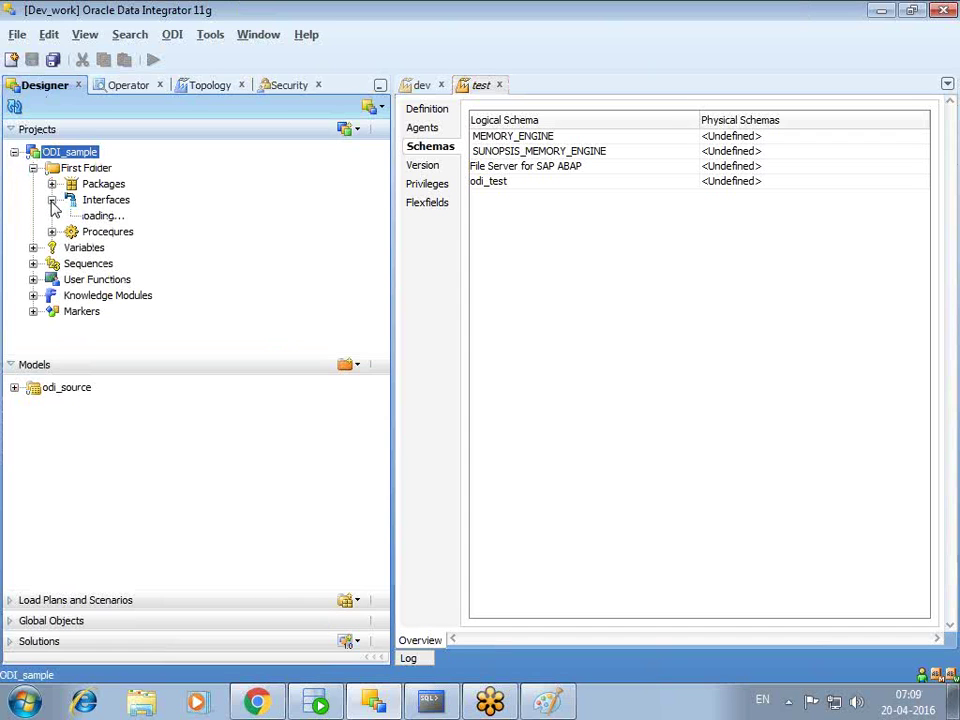
- Unlock the Odi_sample interface and execute it, entering the dev context password
{"action": "right_click", "coordinate": [113, 218]}
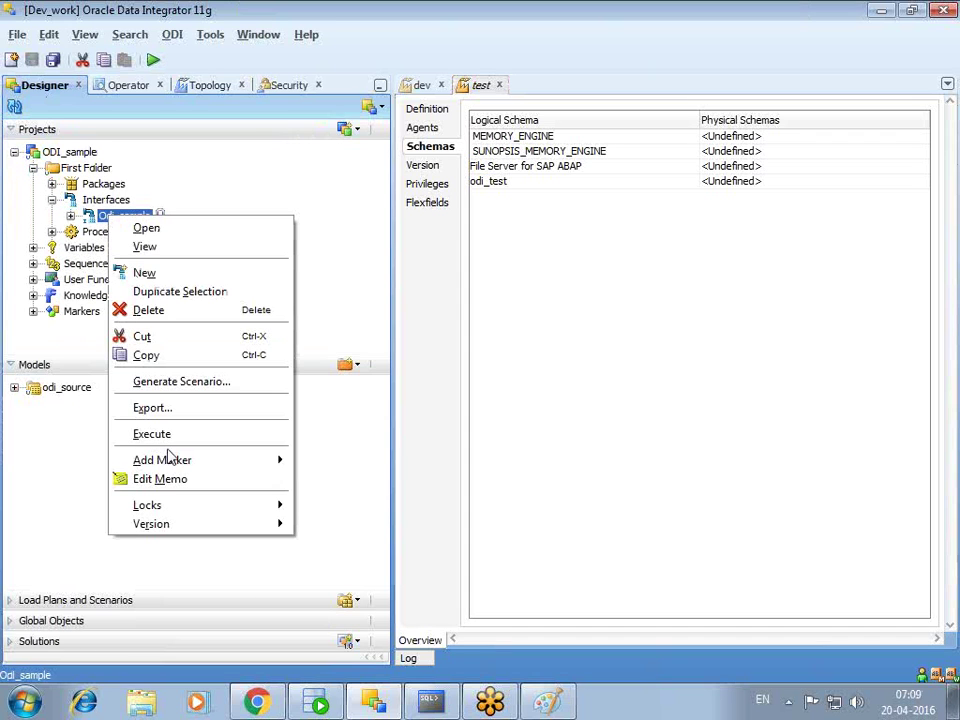
{"action": "left_click", "coordinate": [330, 506]}
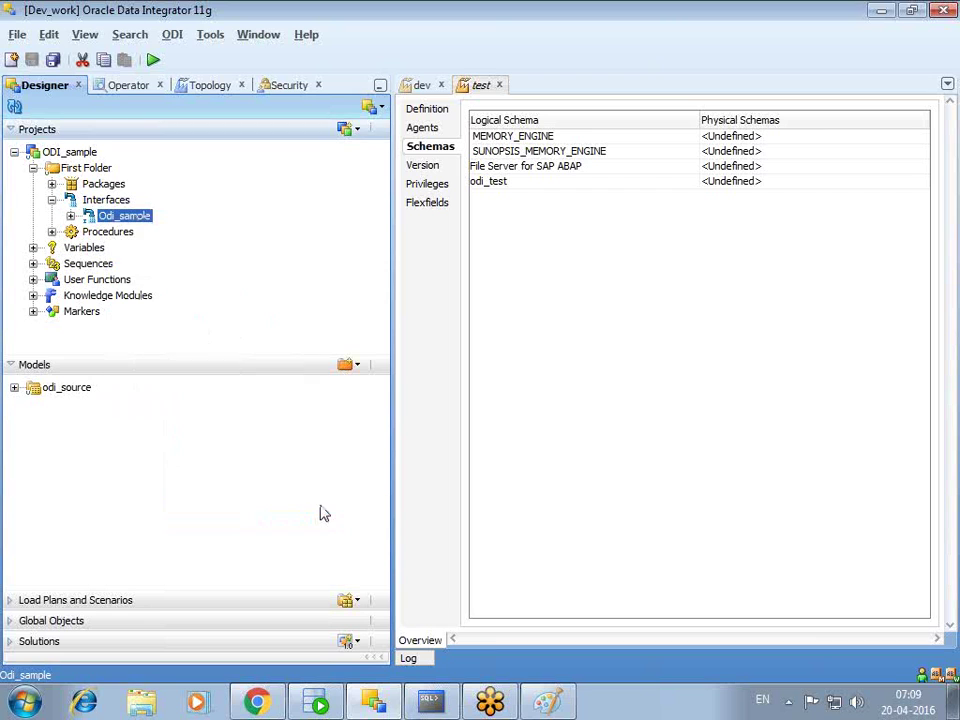
{"action": "right_click", "coordinate": [120, 216]}
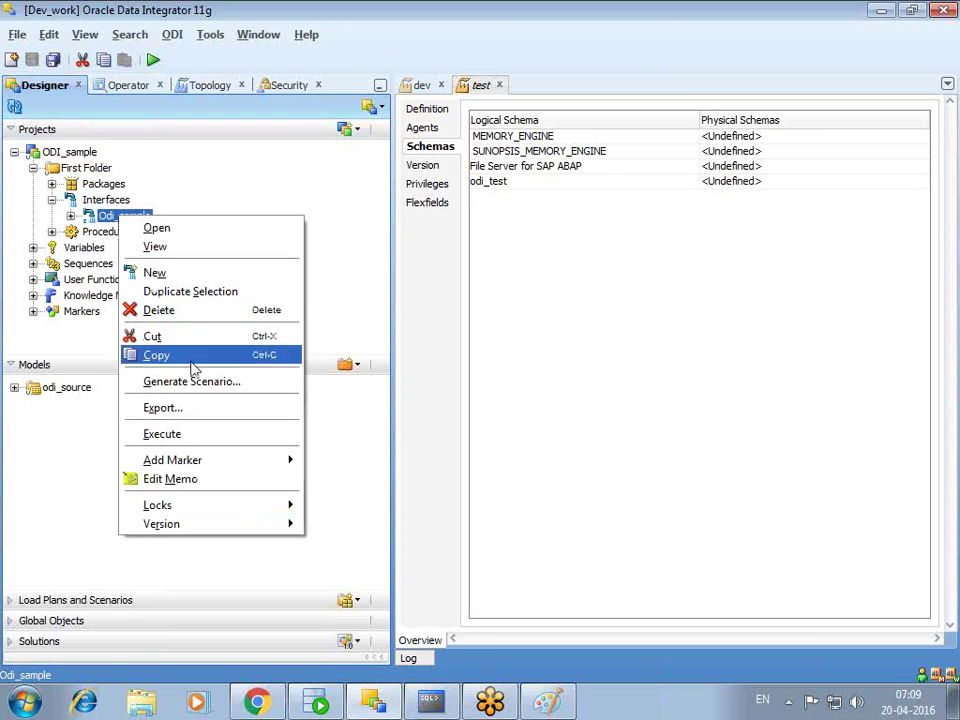
{"action": "left_click", "coordinate": [168, 438]}
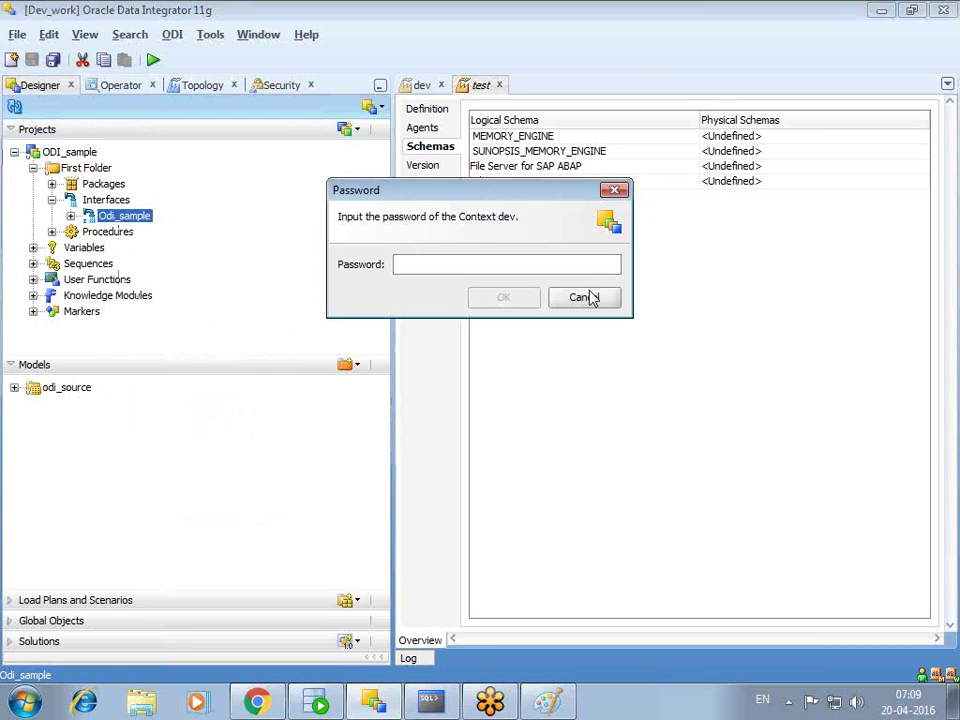
{"action": "key", "text": "Return"}
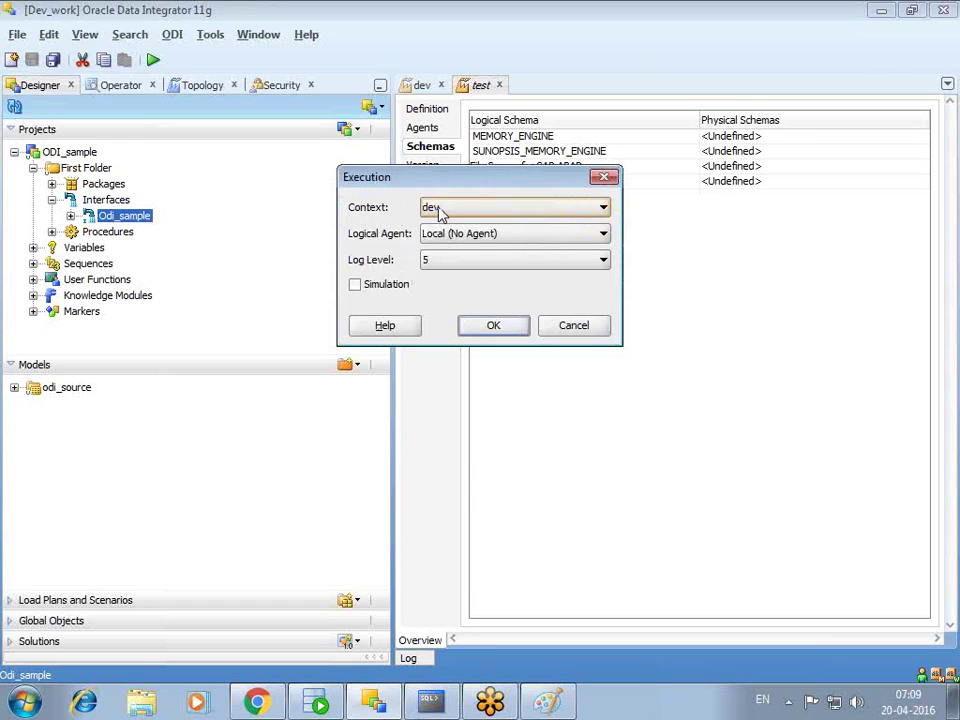
- Keep dev as execution context, cancel the run, and view dev's odi_test to ODI_source.SYSTEM mapping
{"action": "left_click", "coordinate": [440, 210]}
{"action": "left_click", "coordinate": [440, 211]}
{"action": "left_click", "coordinate": [604, 177]}
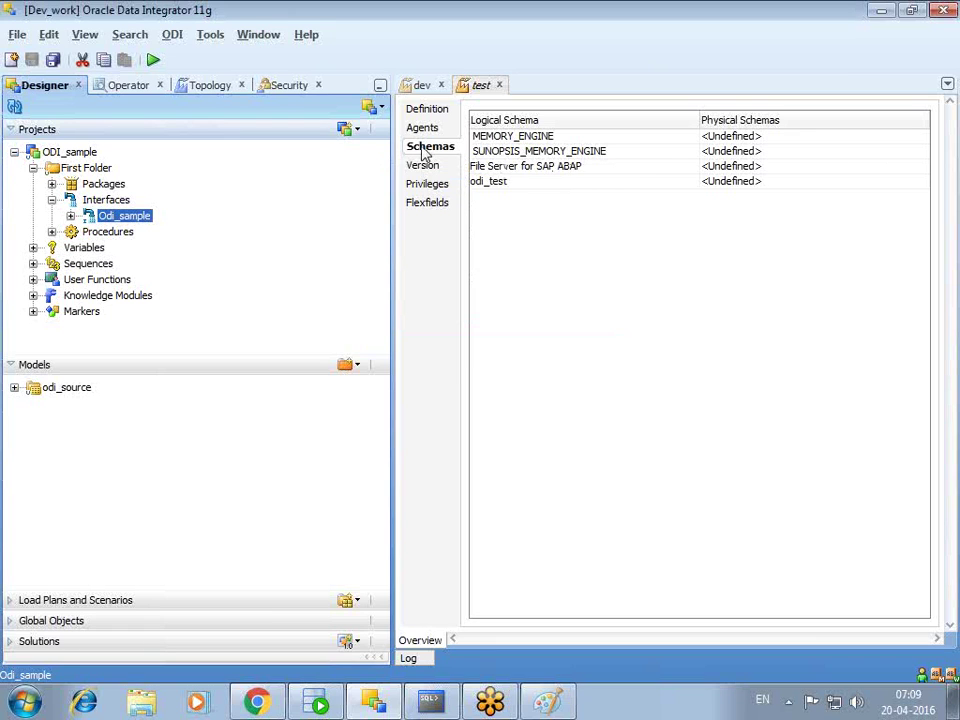
{"action": "left_click", "coordinate": [420, 86]}
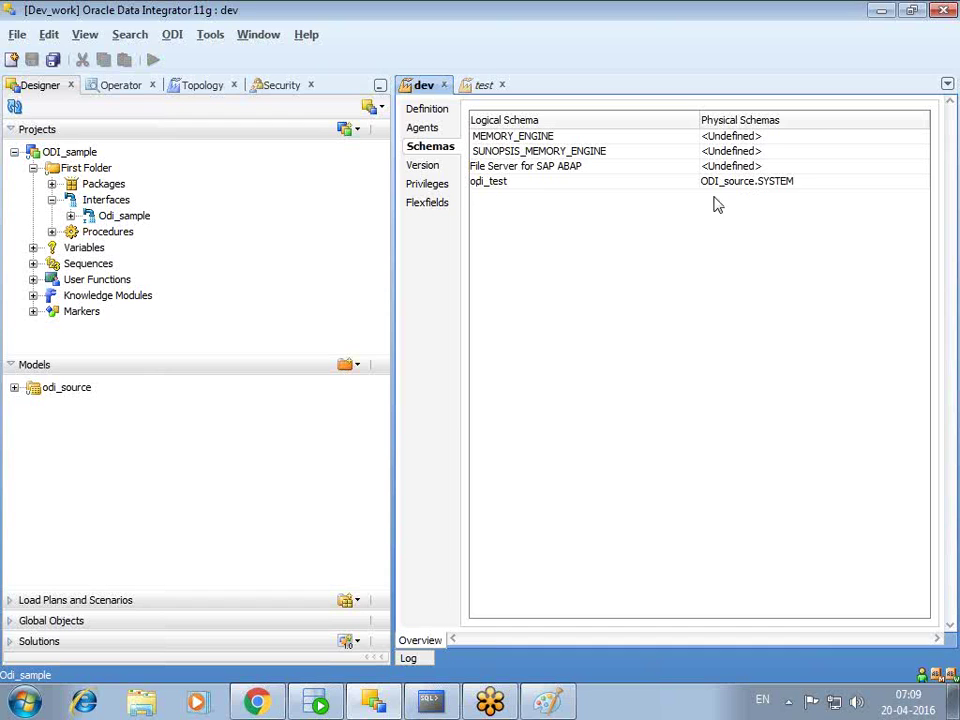
- Open Odi_sample without locking and view its EMP to EMP_TEST mapping
{"action": "double_click", "coordinate": [116, 217]}
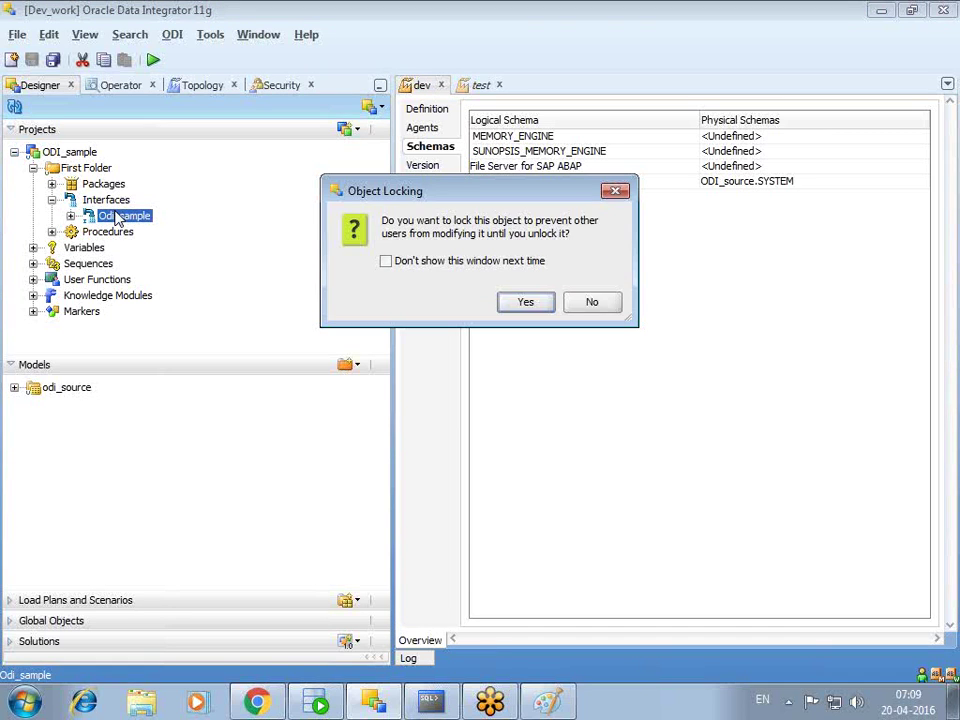
{"action": "left_click", "coordinate": [595, 301]}
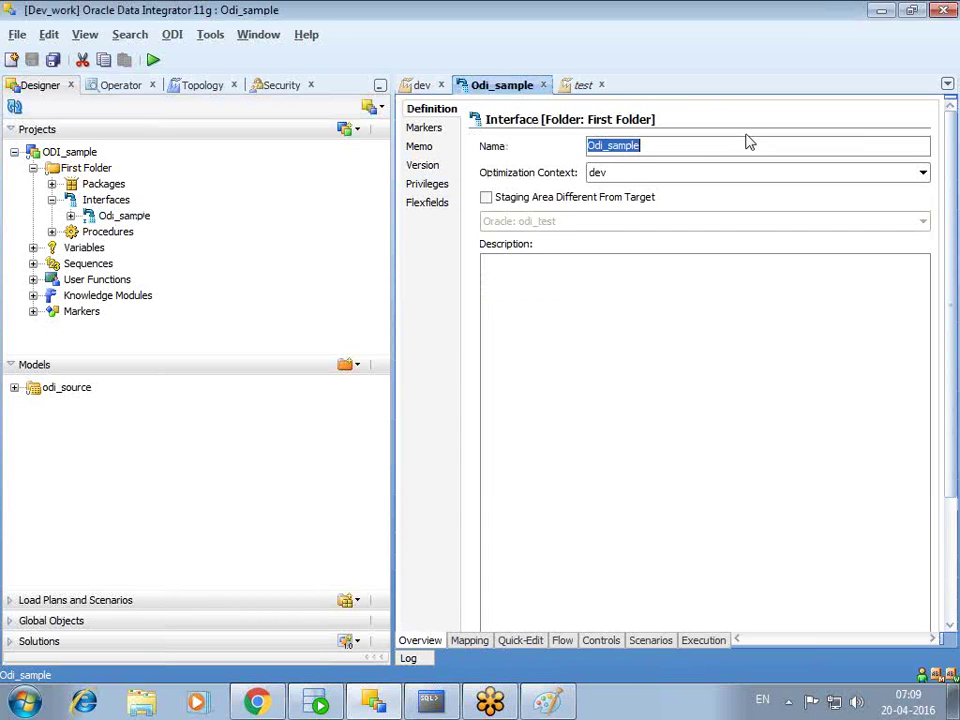
{"action": "left_click", "coordinate": [470, 640]}
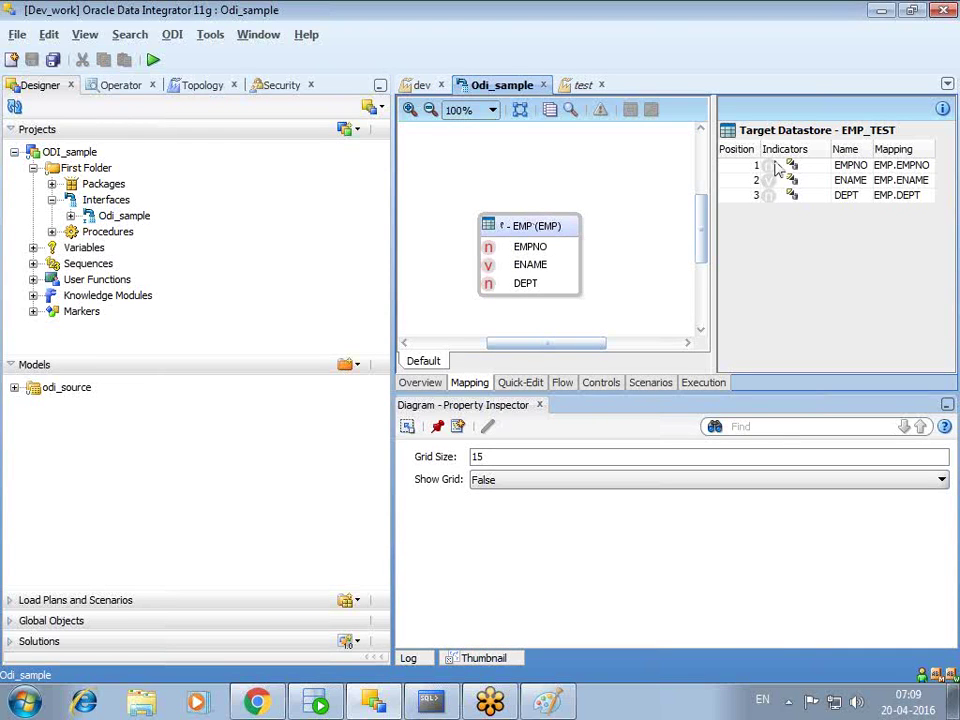
- Open the odi_source model definition and compare it with the test, Odi_sample and dev editors
{"action": "left_click", "coordinate": [358, 365]}
{"action": "left_click", "coordinate": [268, 418]}
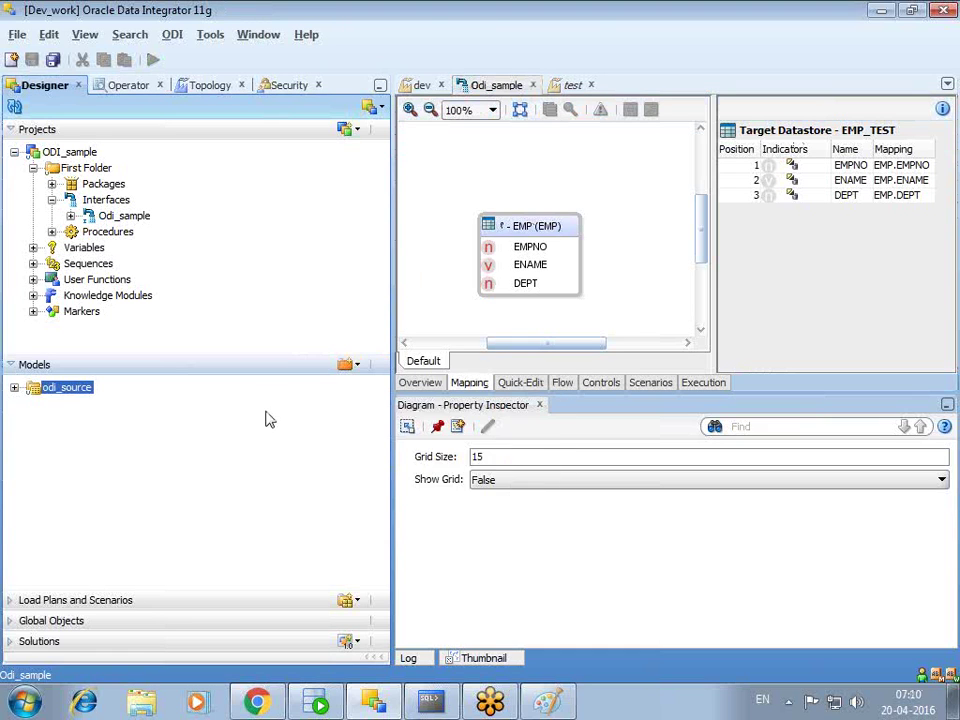
{"action": "double_click", "coordinate": [58, 392]}
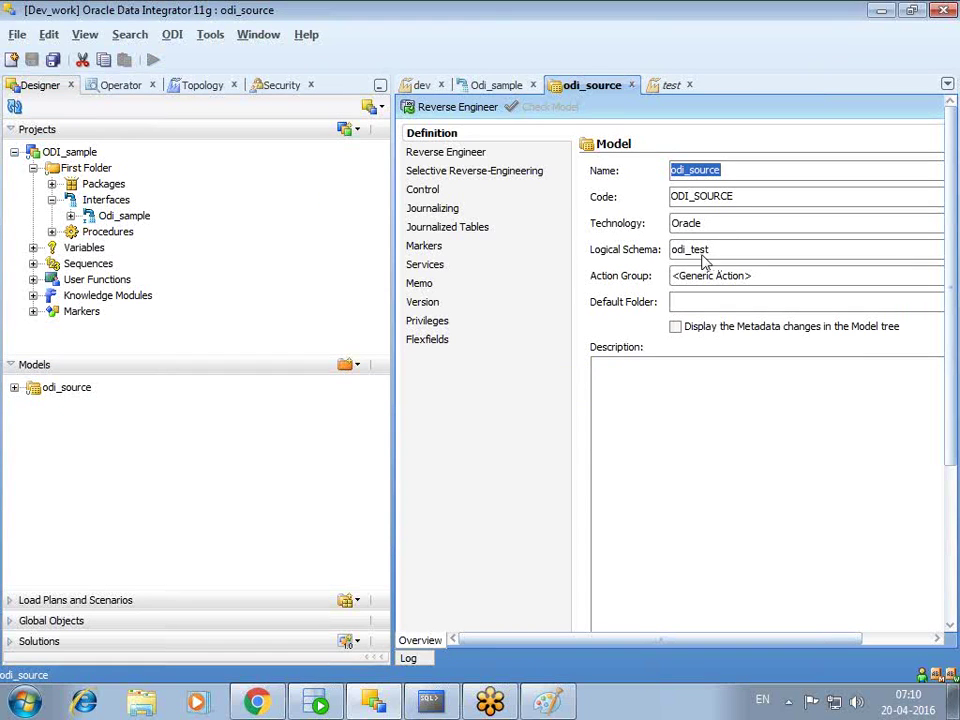
{"action": "left_click", "coordinate": [670, 86]}
{"action": "left_click", "coordinate": [497, 86]}
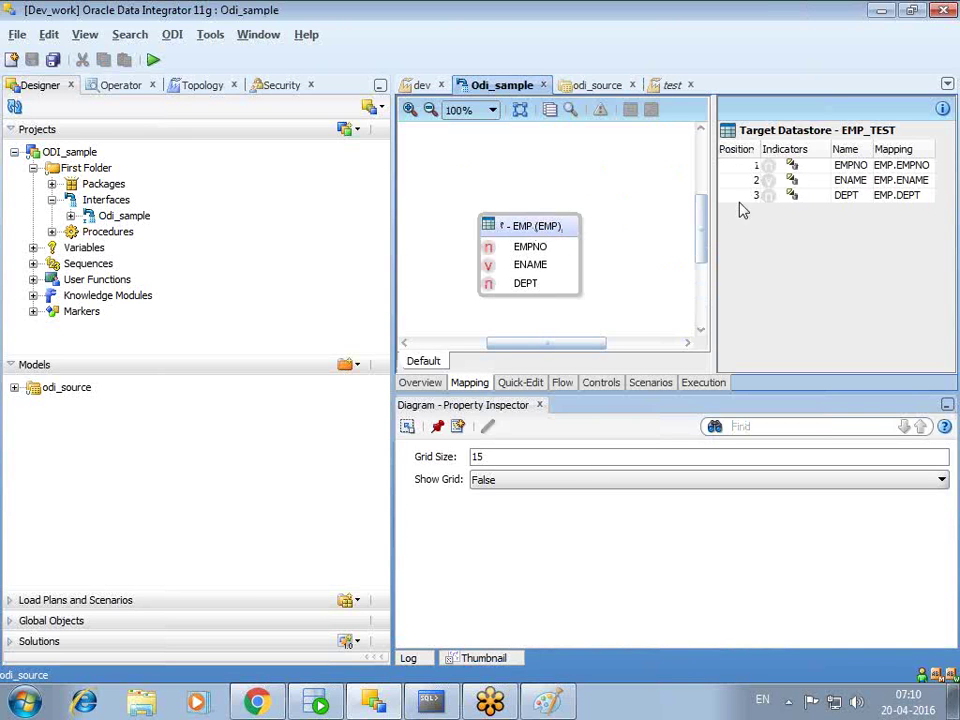
{"action": "left_click", "coordinate": [595, 86]}
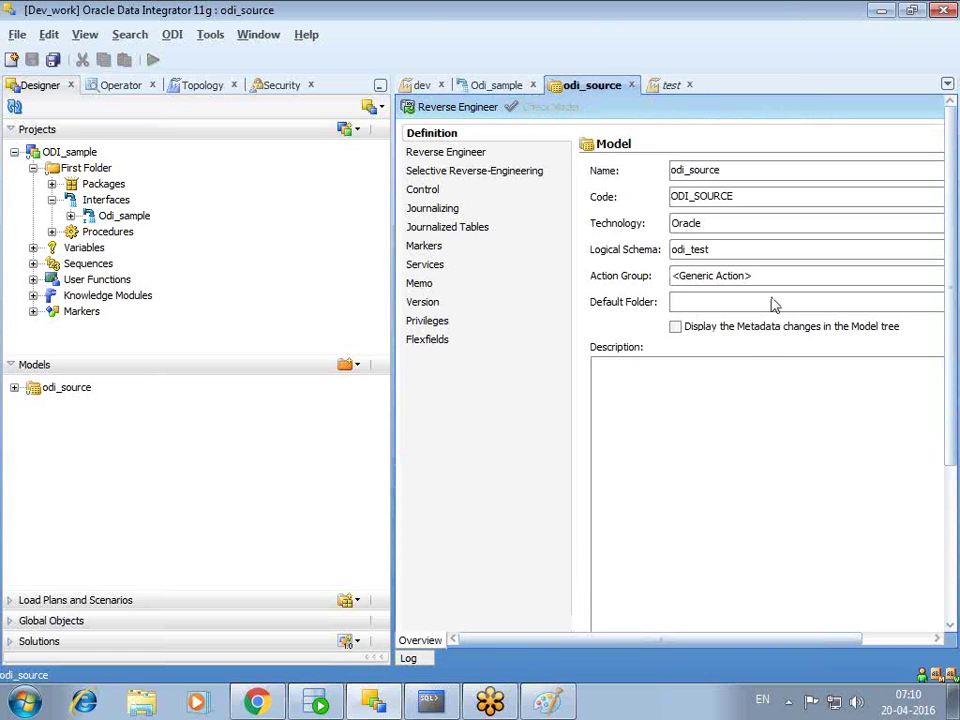
{"action": "left_click", "coordinate": [422, 86]}
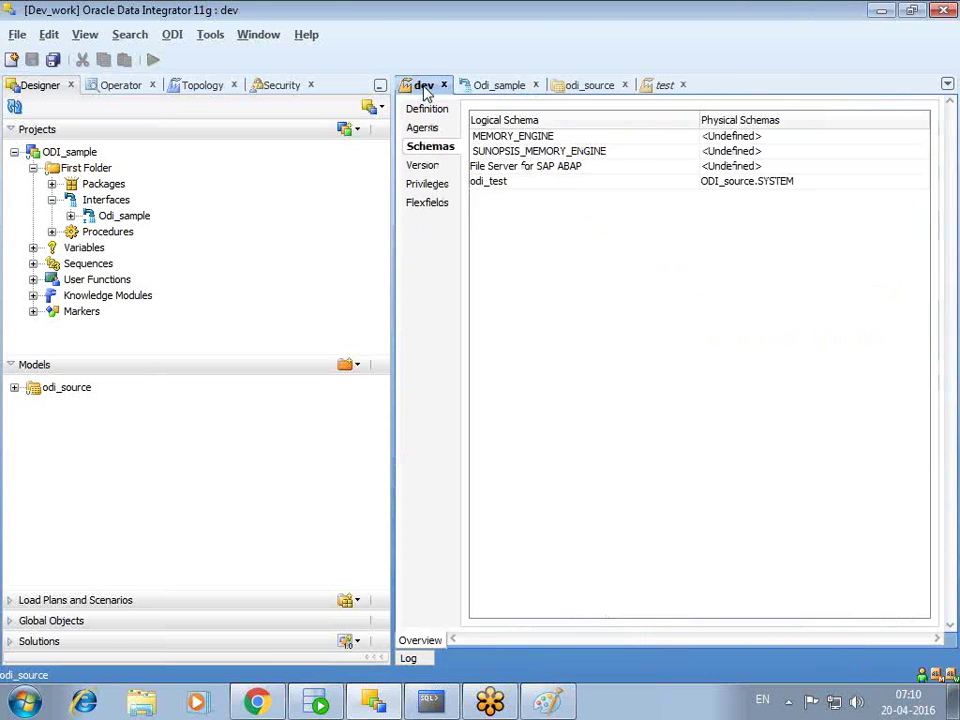
- Leave odi_test's physical schema <Undefined> in the test context, then return to Odi_sample
{"action": "left_click", "coordinate": [662, 88]}
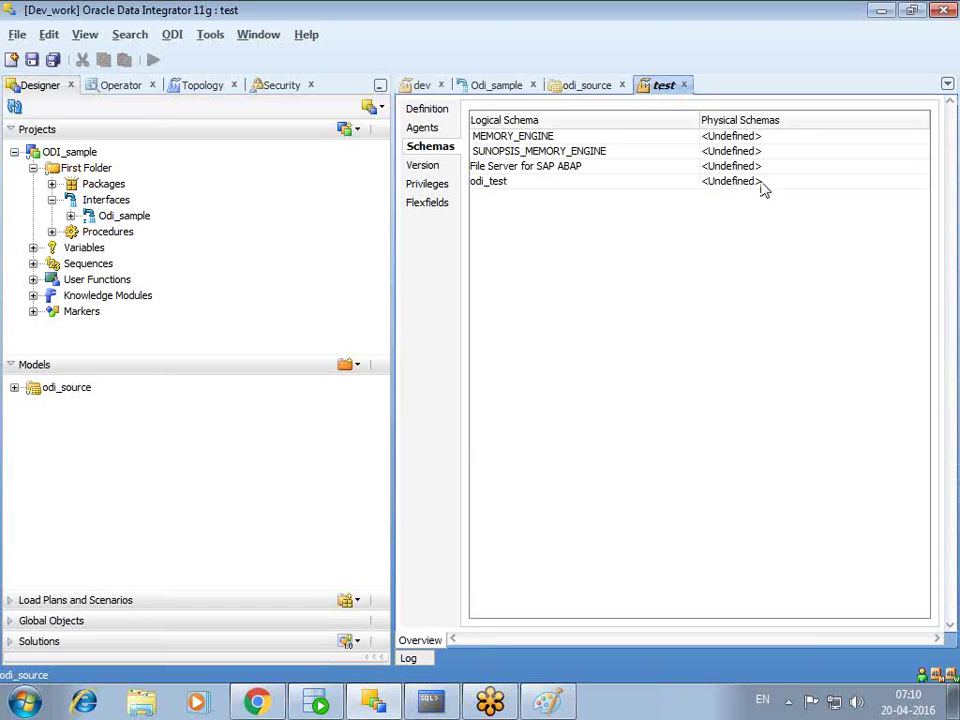
{"action": "left_click", "coordinate": [760, 183]}
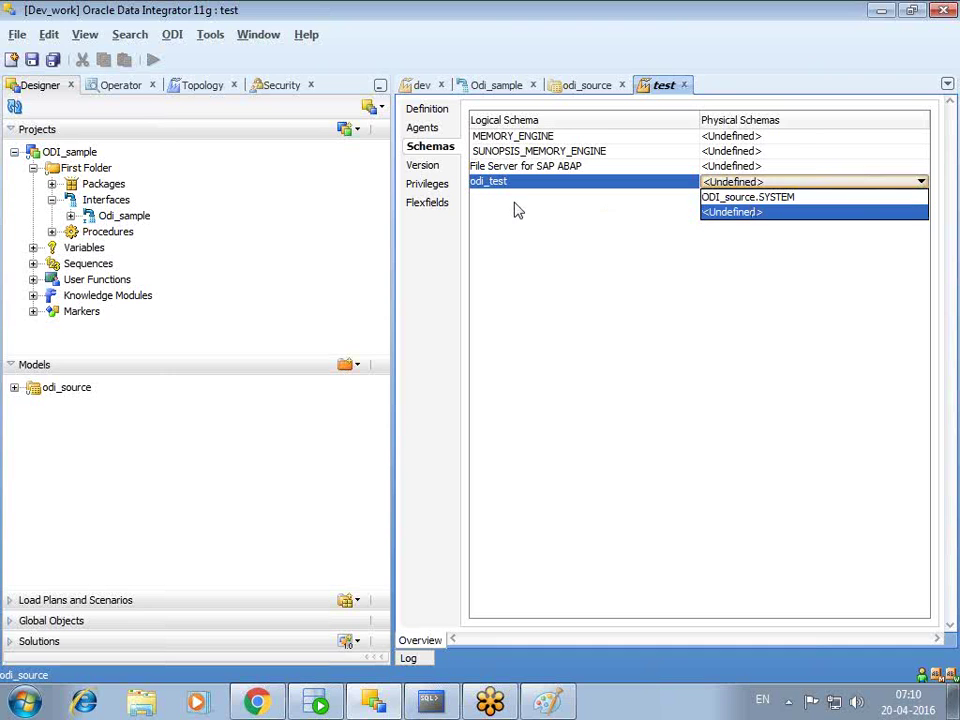
{"action": "left_click", "coordinate": [525, 237]}
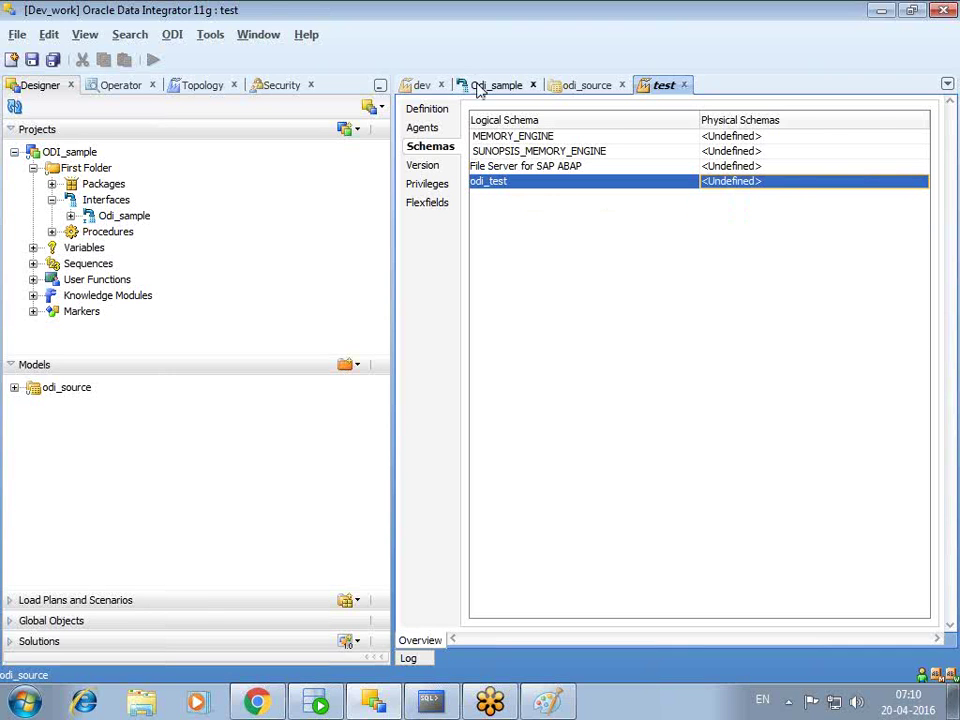
{"action": "left_click", "coordinate": [465, 86]}
- Reopen Odi_sample's execution settings with context dev, cancel them, and close the interface editor
{"action": "left_click", "coordinate": [152, 59]}
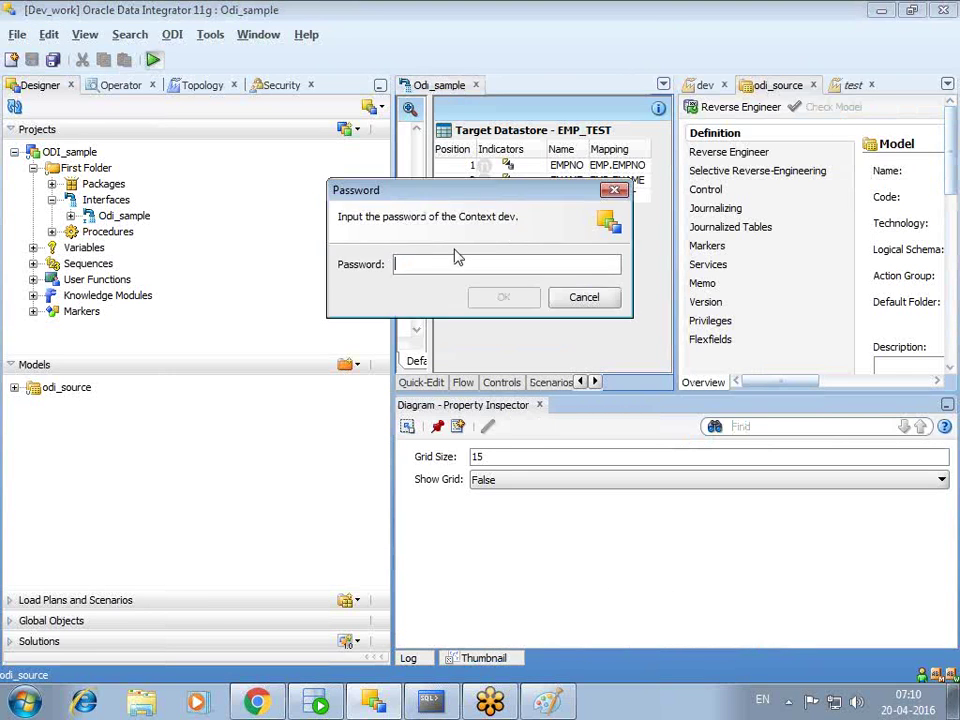
{"action": "type", "text": "w"}
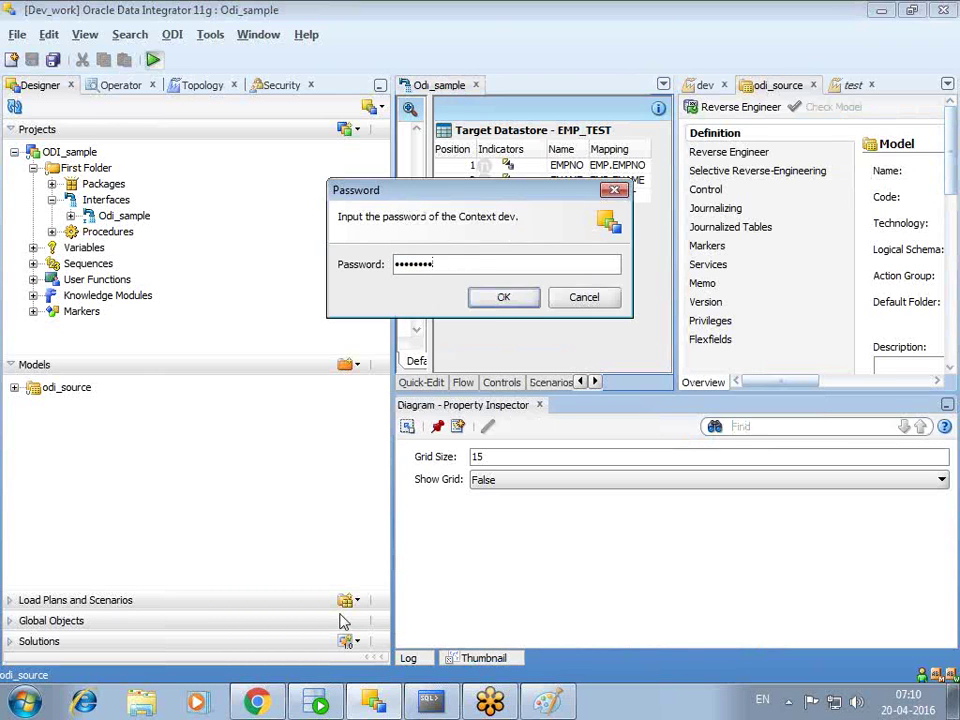
{"action": "key", "text": "Return"}
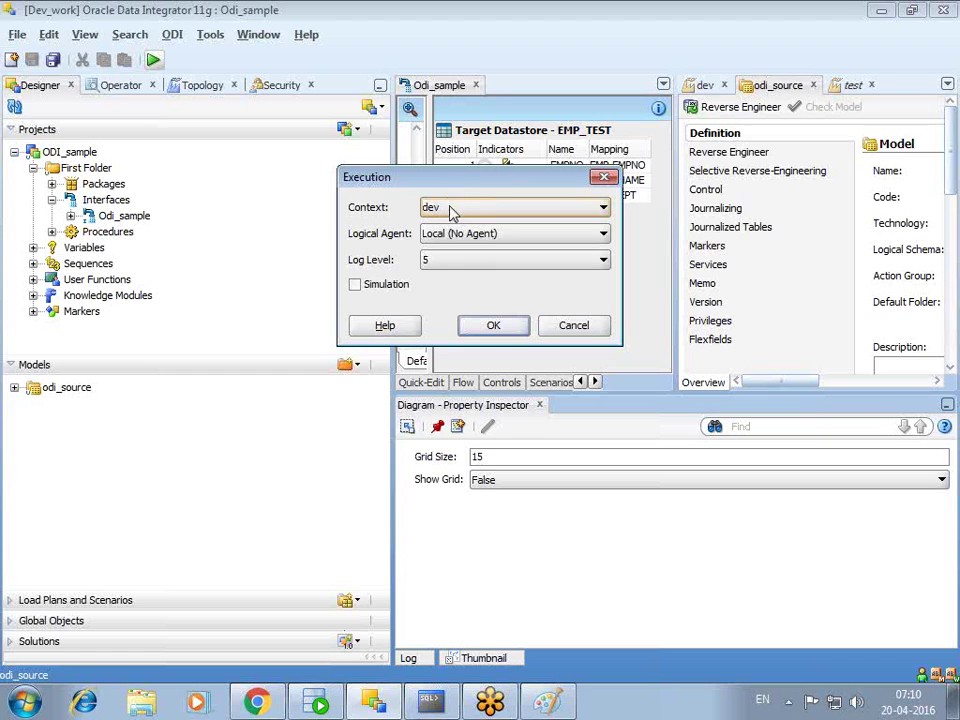
{"action": "left_click", "coordinate": [450, 210]}
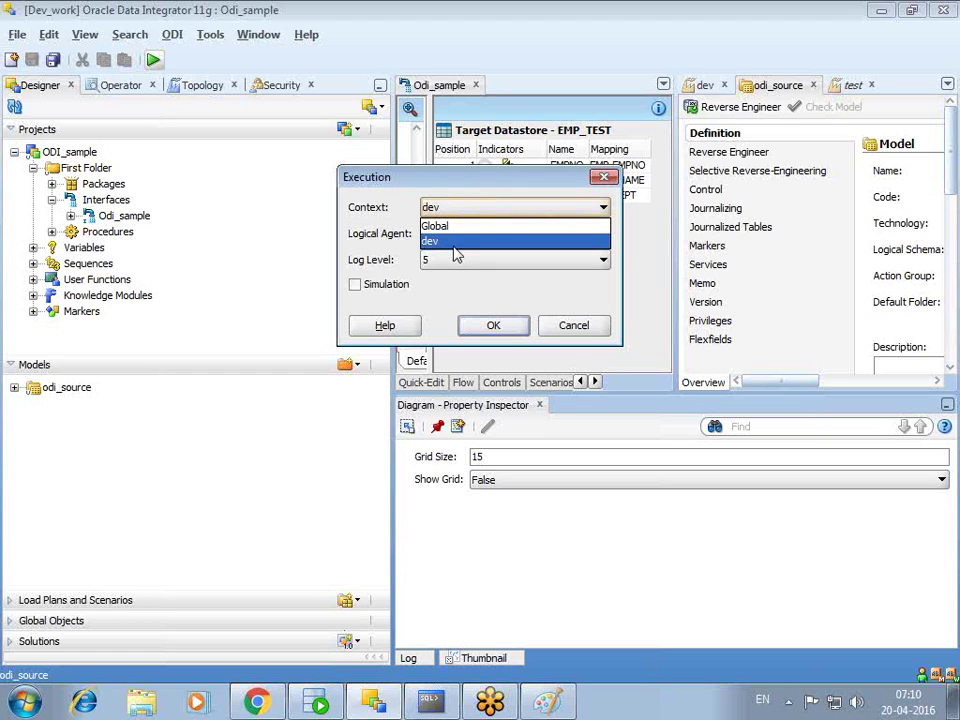
{"action": "left_click", "coordinate": [490, 295]}
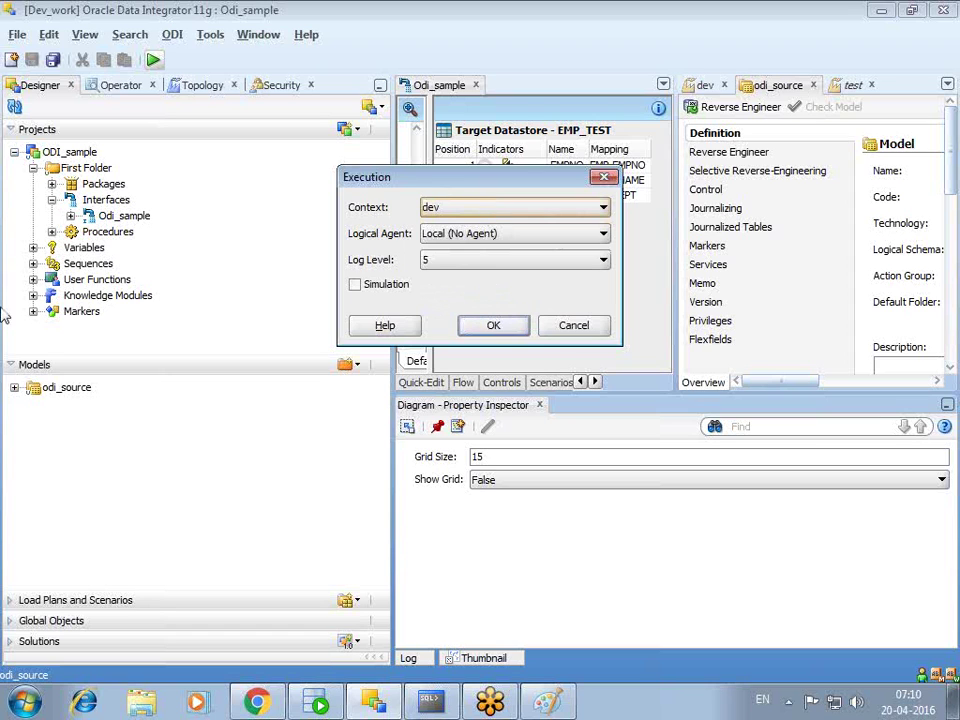
{"action": "left_click", "coordinate": [604, 179]}
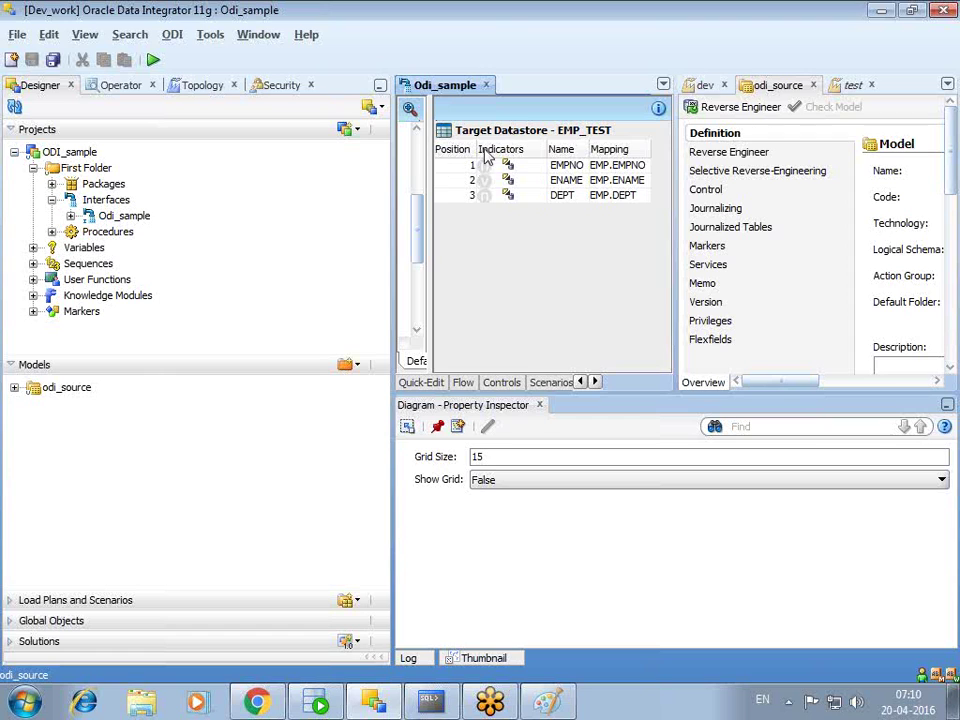
{"action": "left_click", "coordinate": [411, 109]}
{"action": "left_click", "coordinate": [486, 85]}
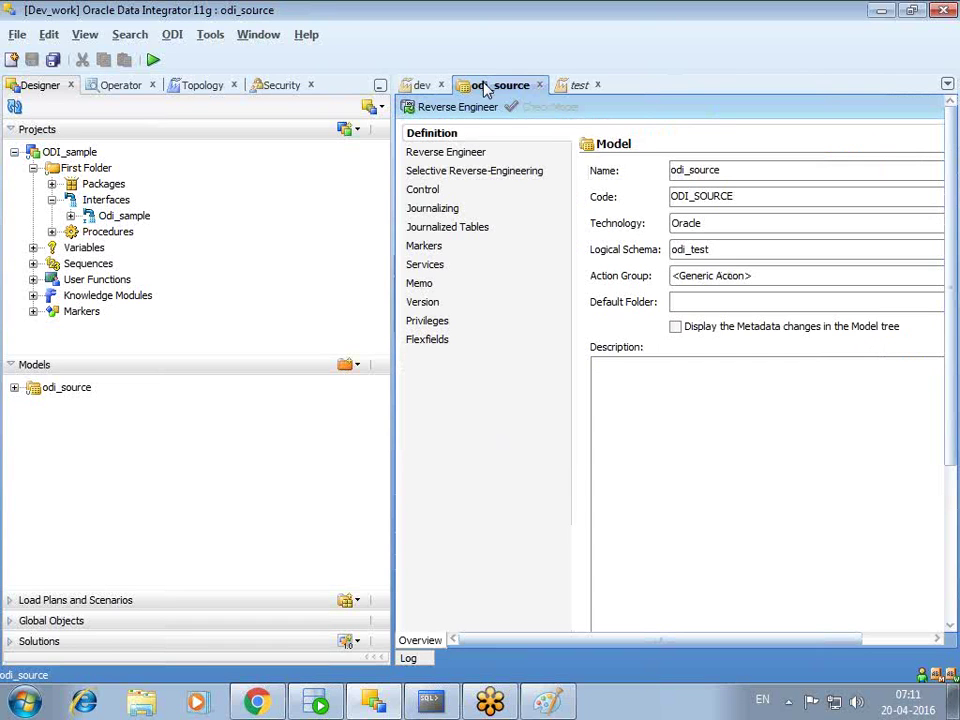
- In the Paint sketch, draw and undo an arrow, then place a text box in the Logical schema box
{"action": "left_click", "coordinate": [553, 703]}
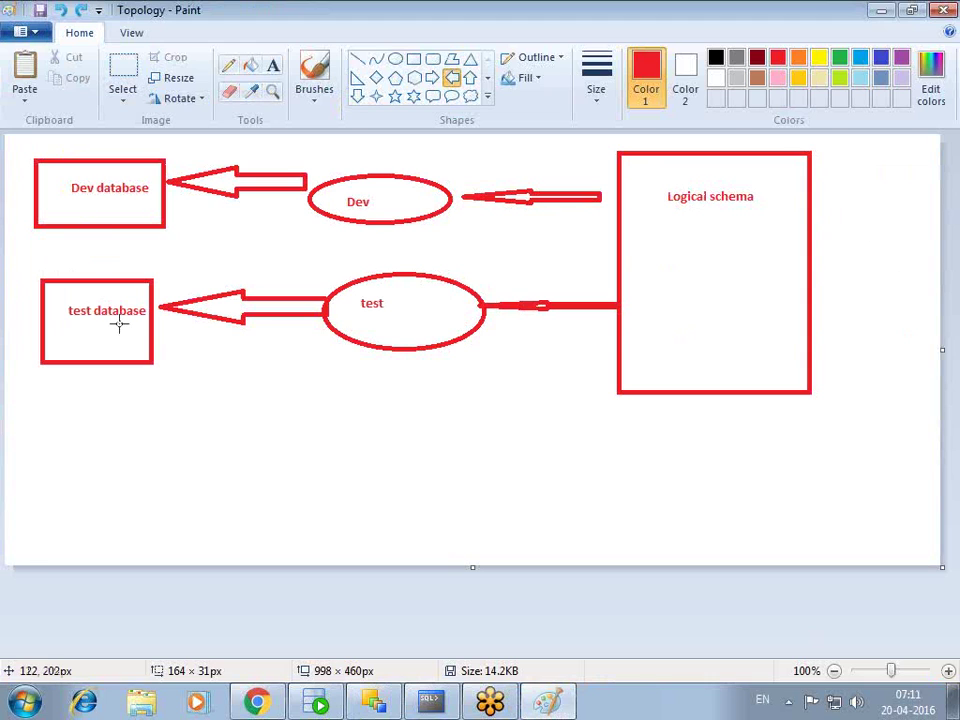
{"action": "left_click_drag", "start_coordinate": [654, 211], "coordinate": [762, 277]}
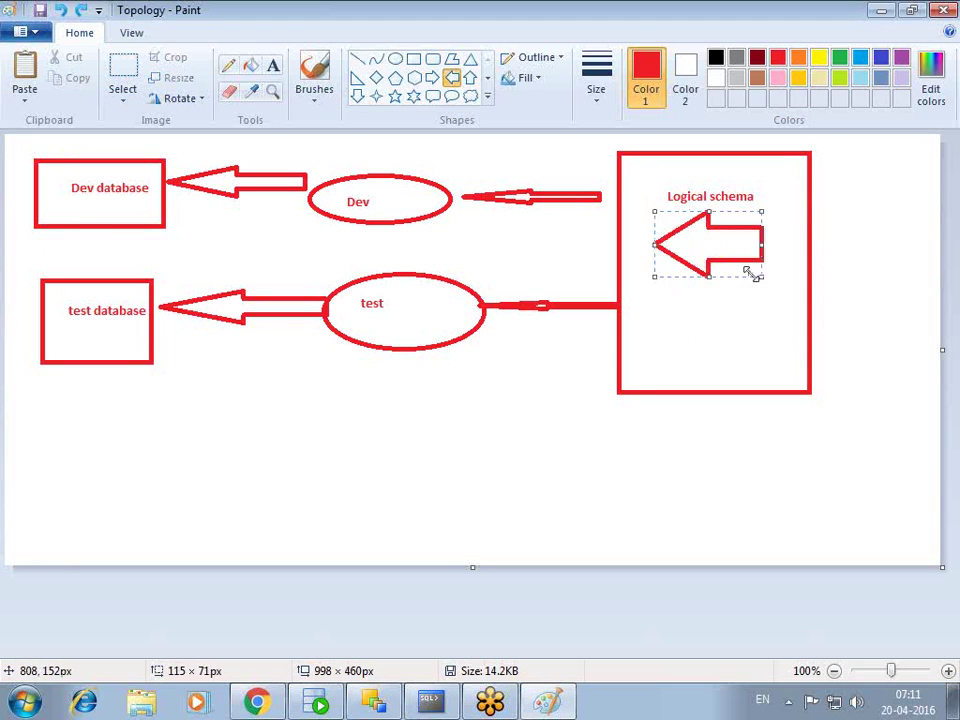
{"action": "key", "text": "ctrl+z"}
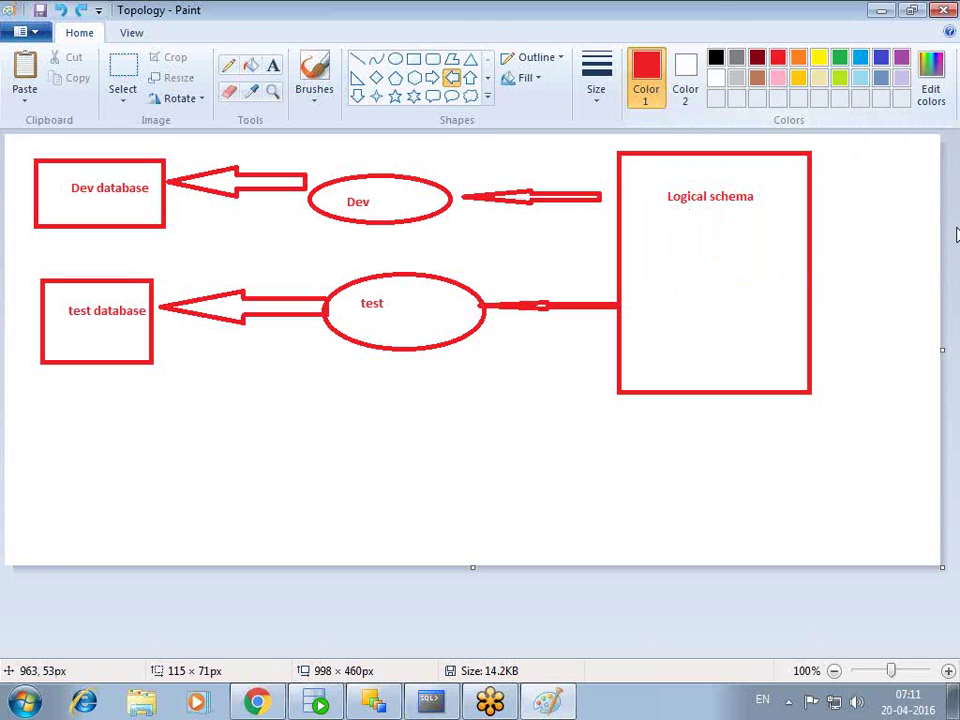
{"action": "left_click", "coordinate": [272, 65]}
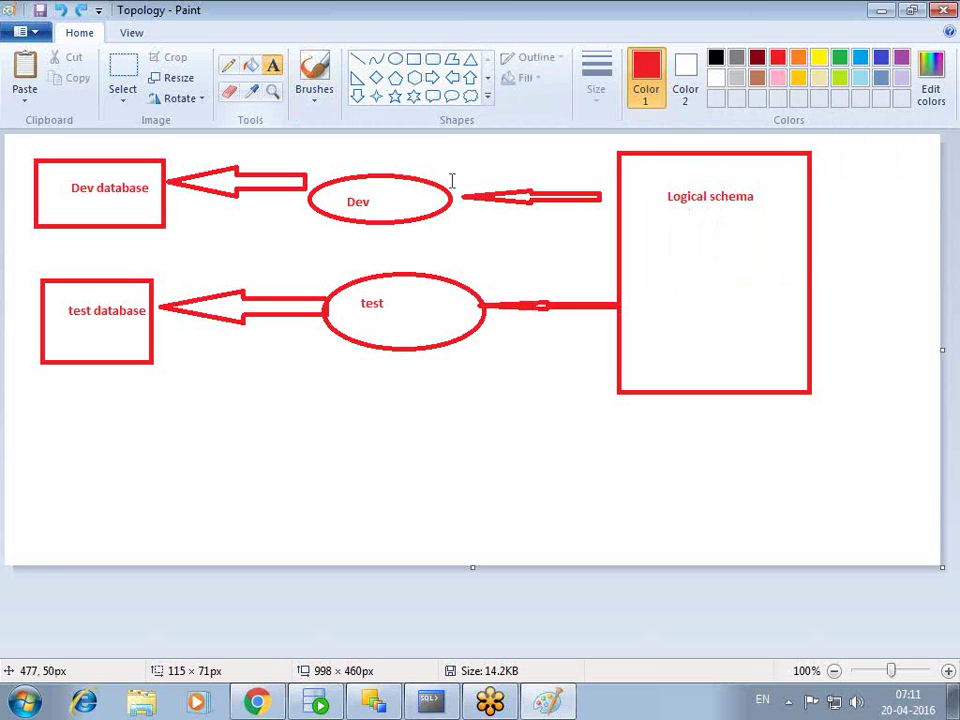
{"action": "left_click_drag", "start_coordinate": [658, 211], "coordinate": [792, 265]}
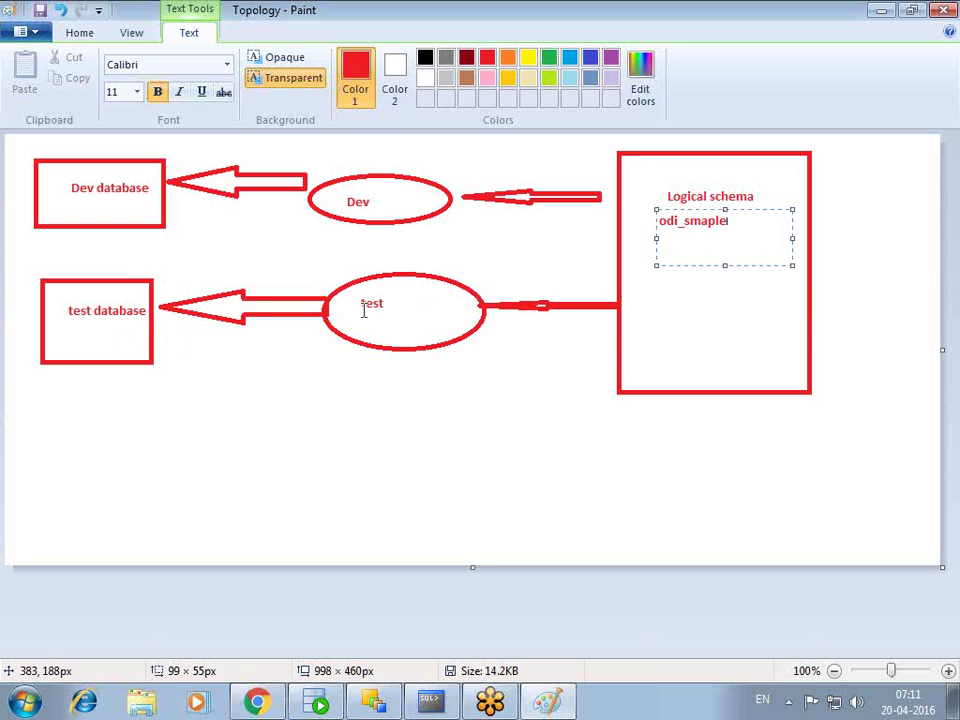
- Adjust the Logical schema labels, then show the dev context's schema assignments in ODI
{"action": "left_click_drag", "start_coordinate": [359, 294], "coordinate": [404, 299]}
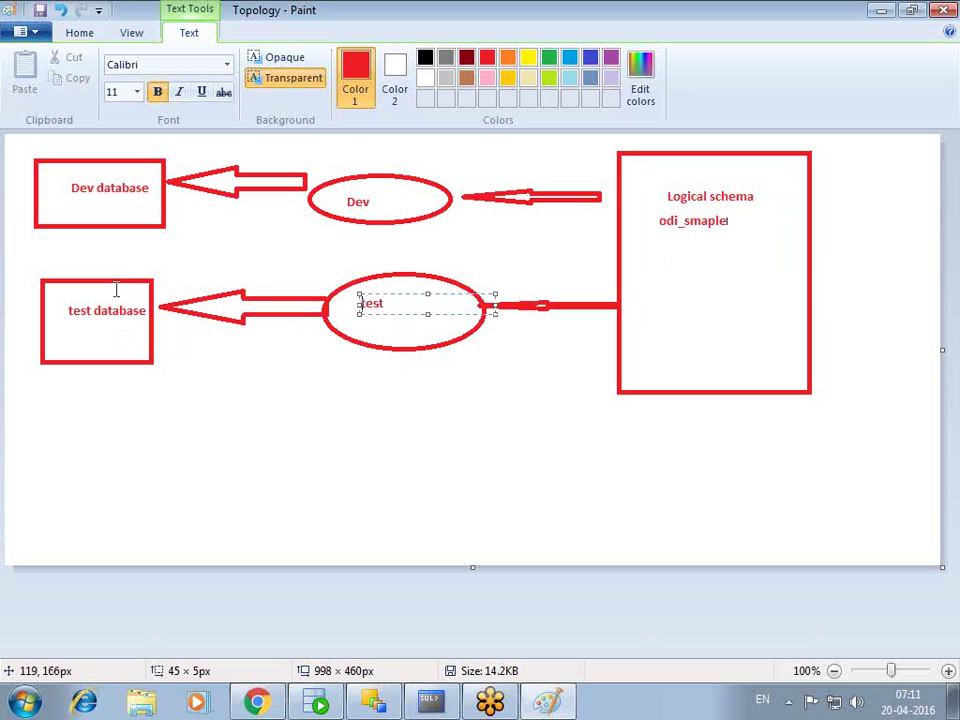
{"action": "left_click_drag", "start_coordinate": [757, 255], "coordinate": [621, 186]}
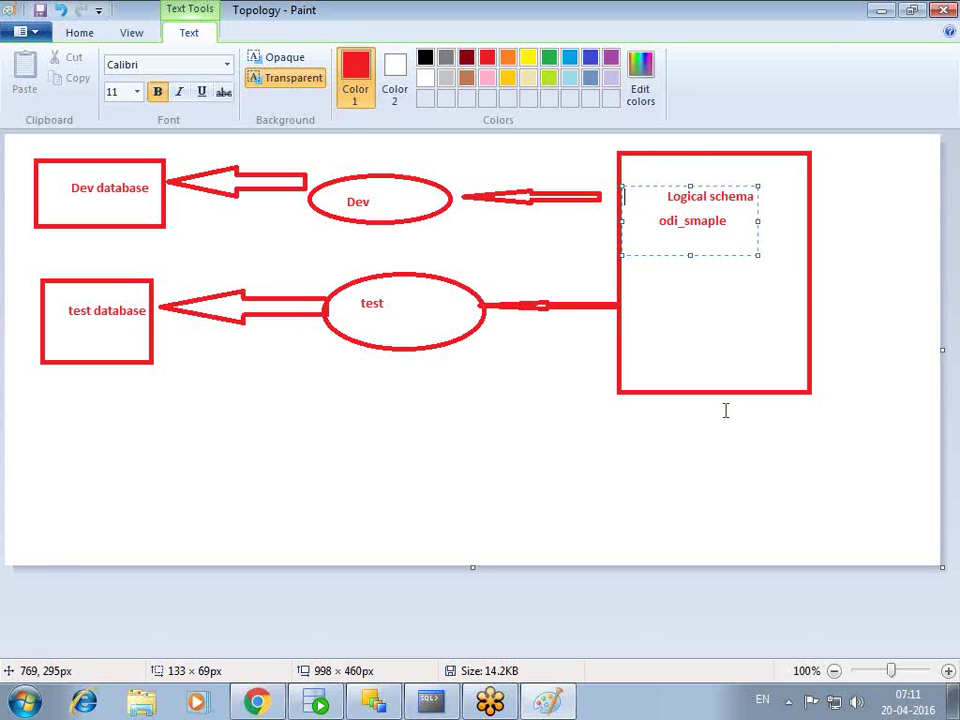
{"action": "left_click_drag", "start_coordinate": [642, 165], "coordinate": [790, 381]}
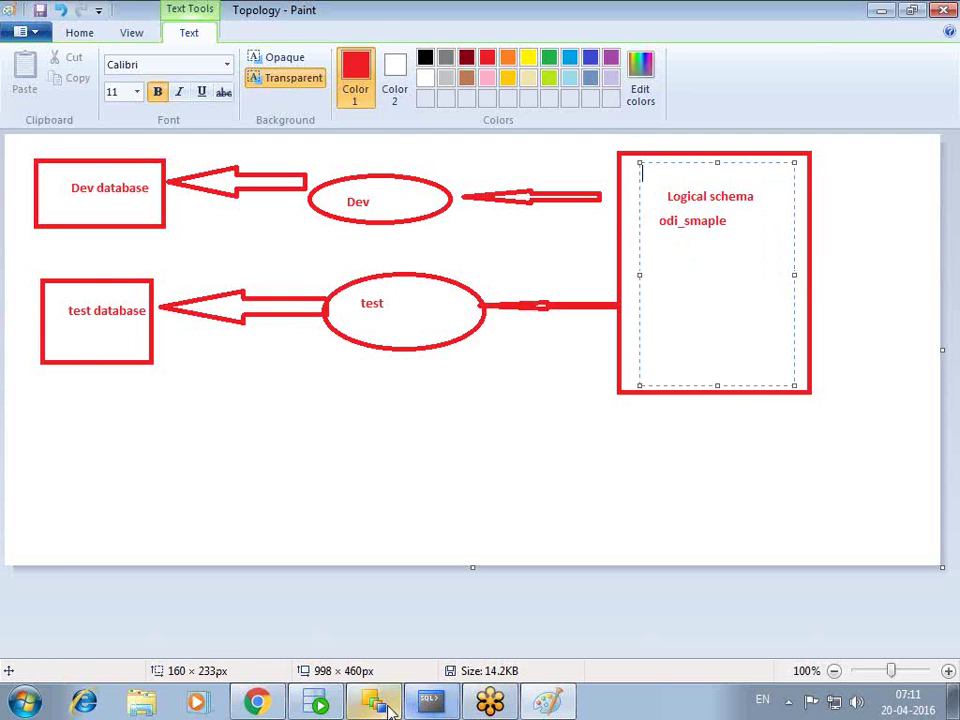
{"action": "left_click", "coordinate": [378, 701]}
{"action": "left_click", "coordinate": [419, 85]}
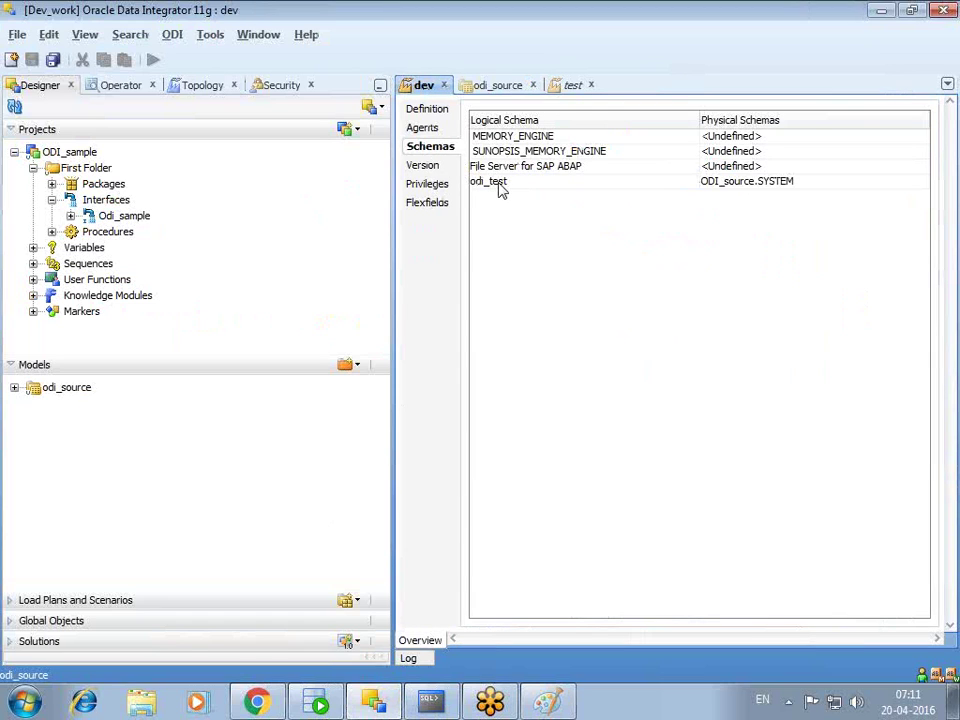
- Compare the test context's schemas, where odi_test is <Undefined>, against the Paint sketch
{"action": "left_click", "coordinate": [570, 86]}
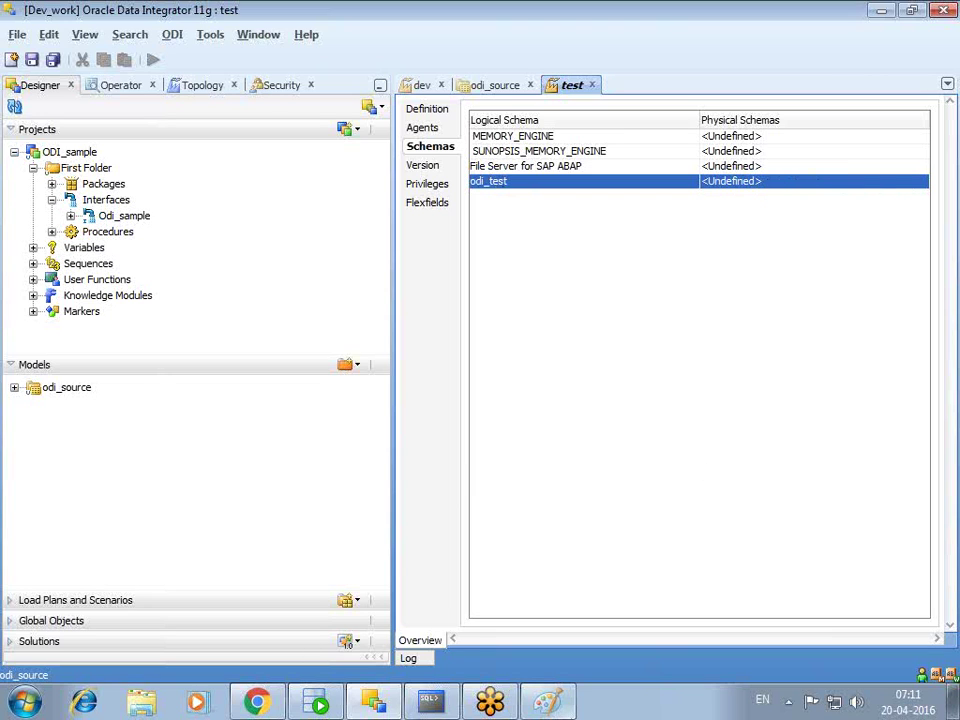
{"action": "left_click", "coordinate": [548, 704]}
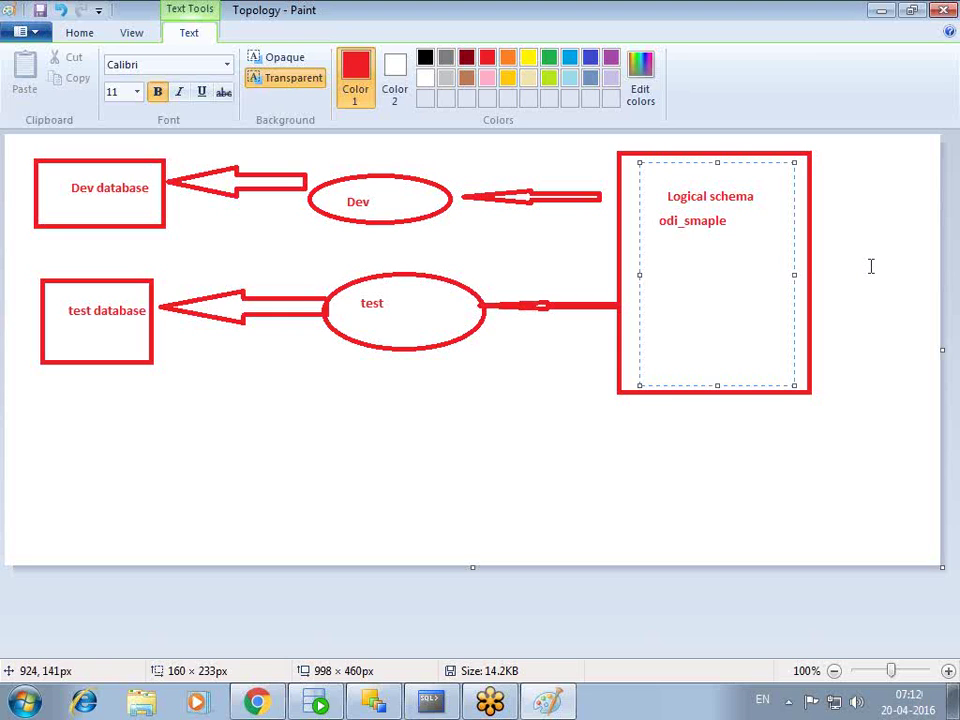
{"action": "left_click", "coordinate": [883, 11]}
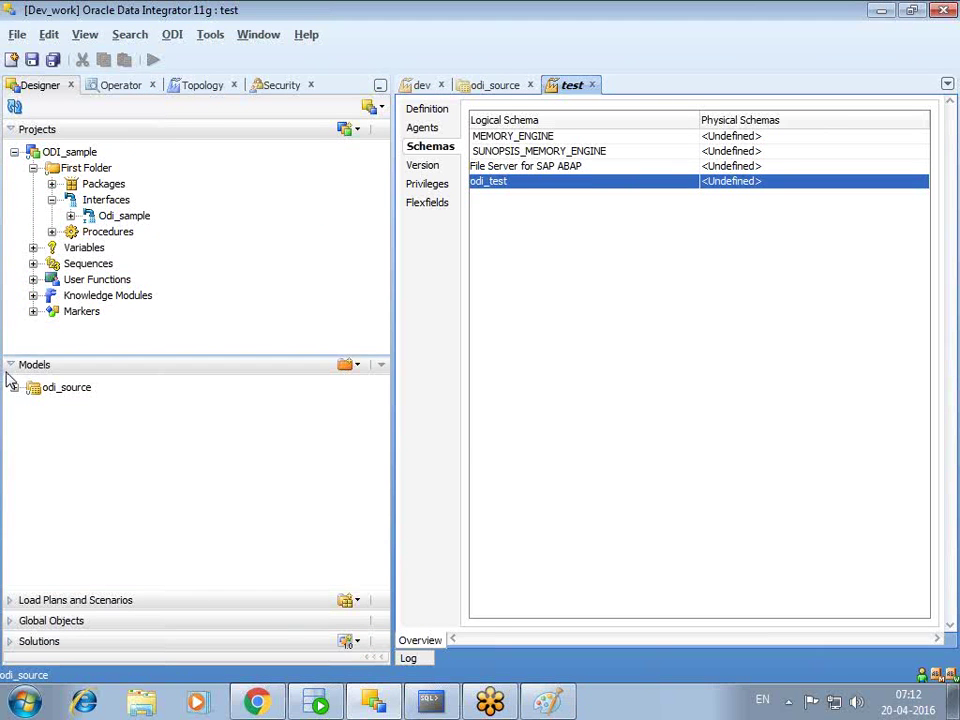
{"action": "left_click", "coordinate": [204, 89]}
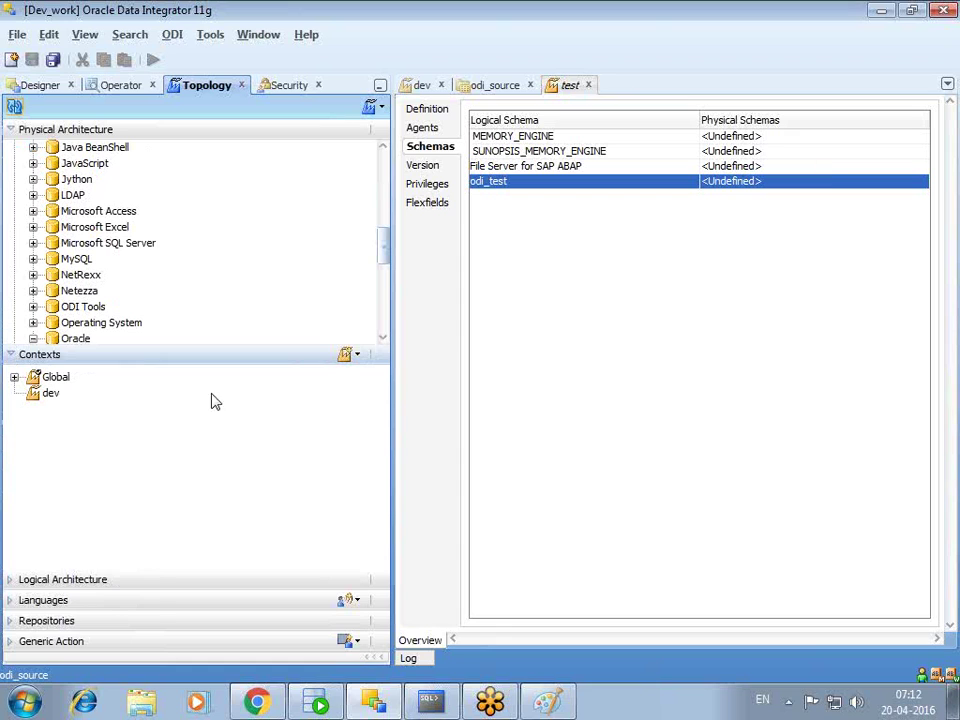
{"action": "left_click", "coordinate": [14, 621]}
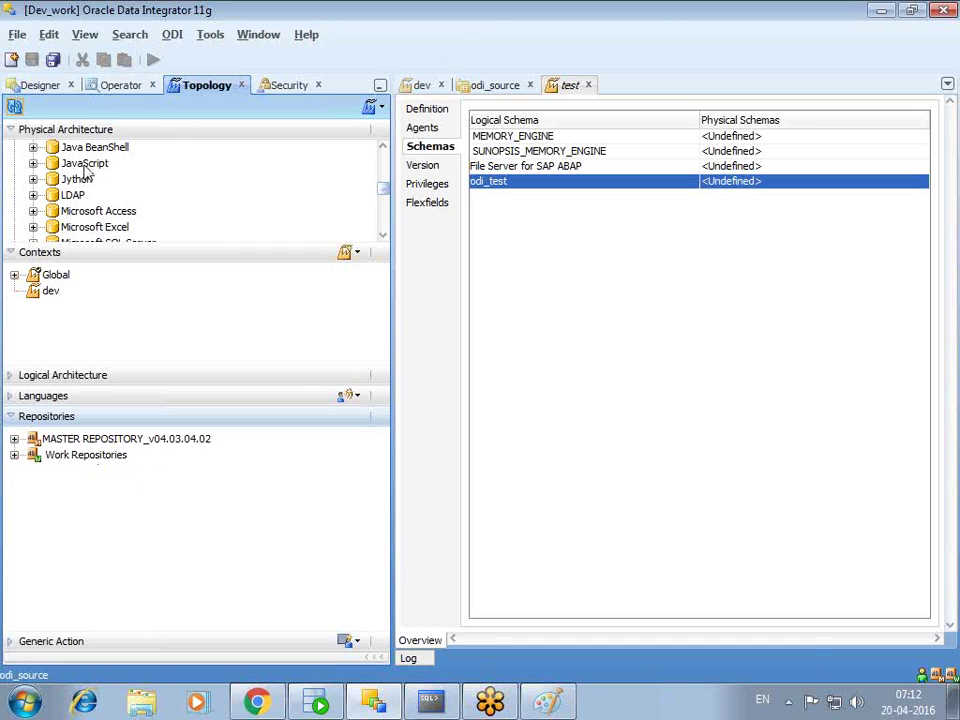
{"action": "left_click", "coordinate": [40, 87]}
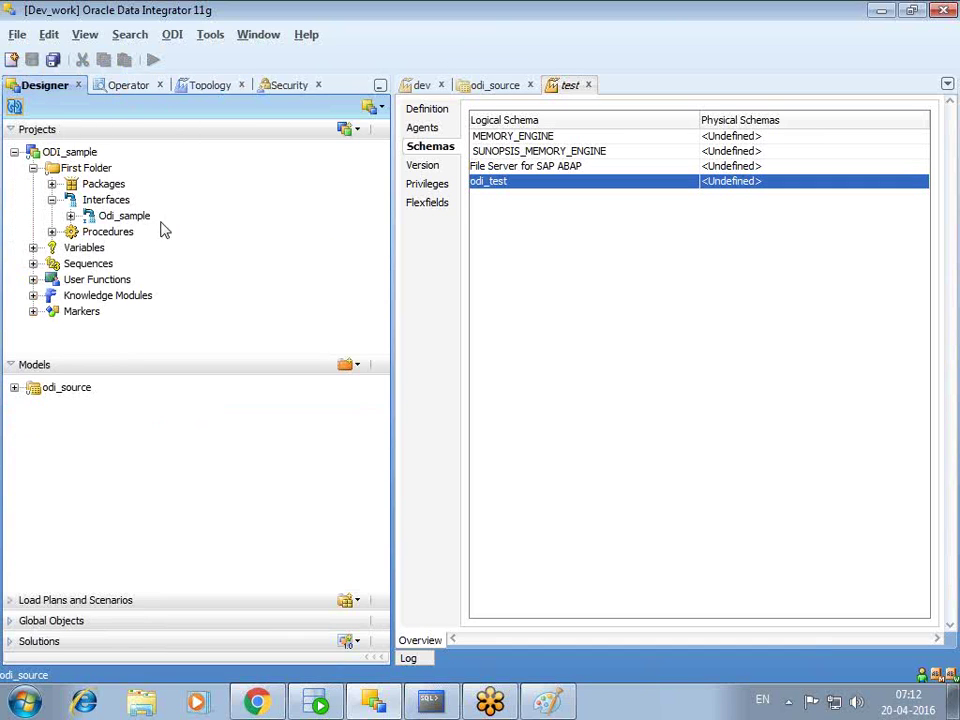
- Open the Odi_sample interface without locking it and show its Mapping tab
{"action": "double_click", "coordinate": [120, 216]}
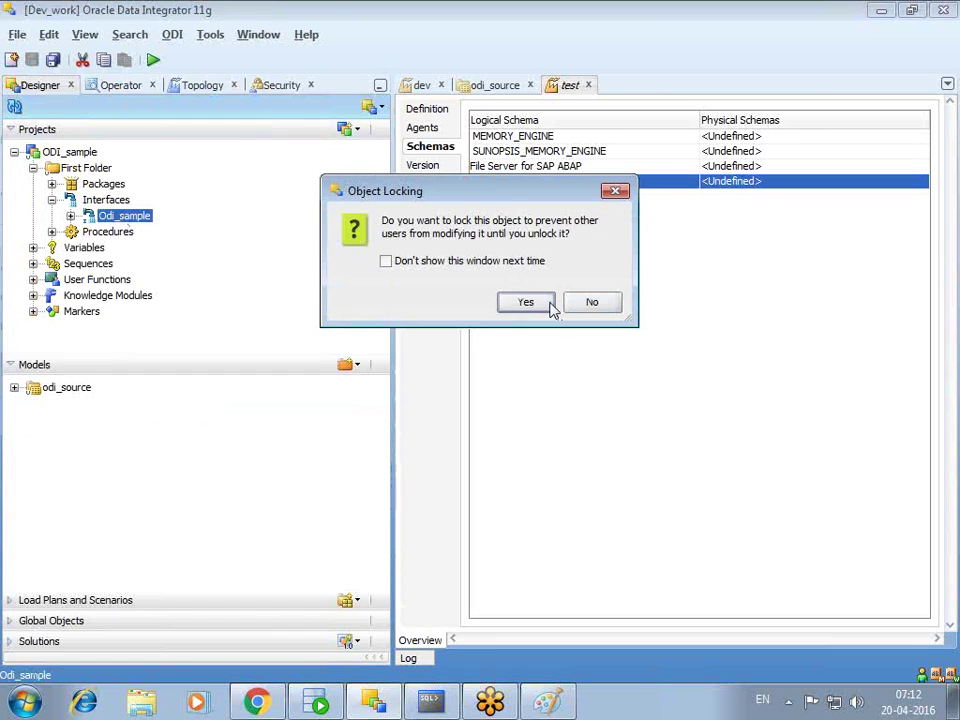
{"action": "left_click", "coordinate": [592, 302]}
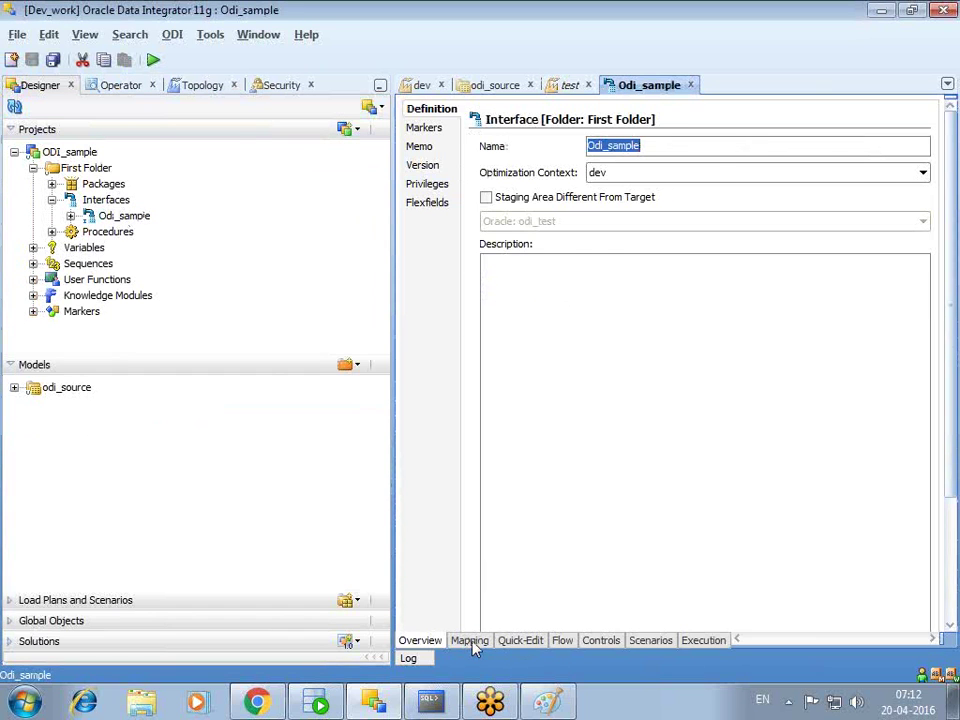
{"action": "left_click", "coordinate": [469, 641]}
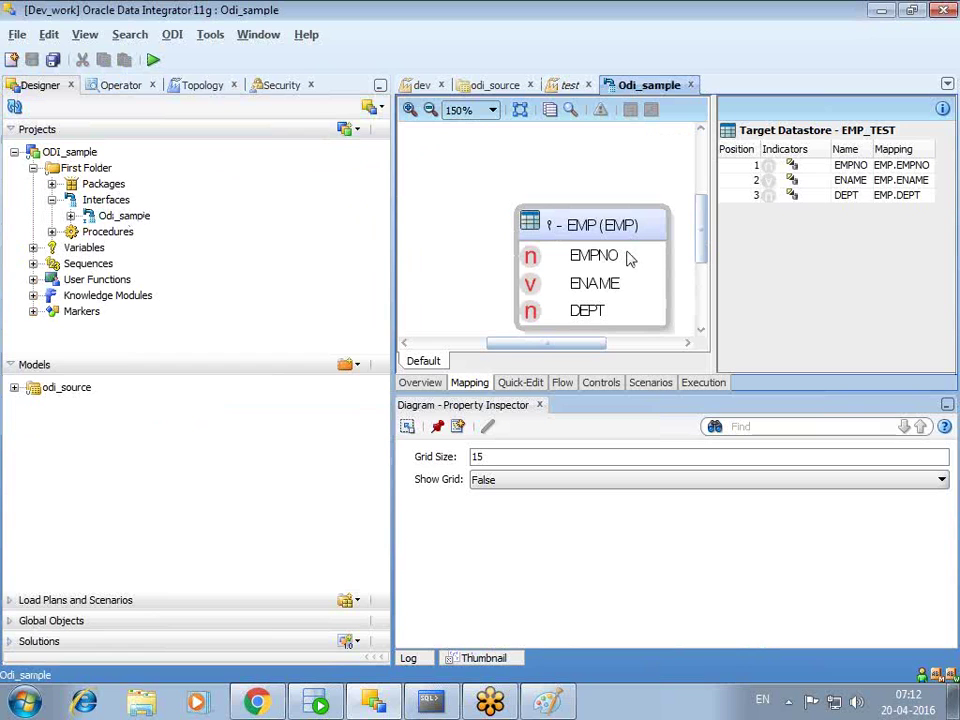
- Widen the expanded EMP source box and zoom the mapping diagram out to 100%
{"action": "double_click", "coordinate": [551, 238]}
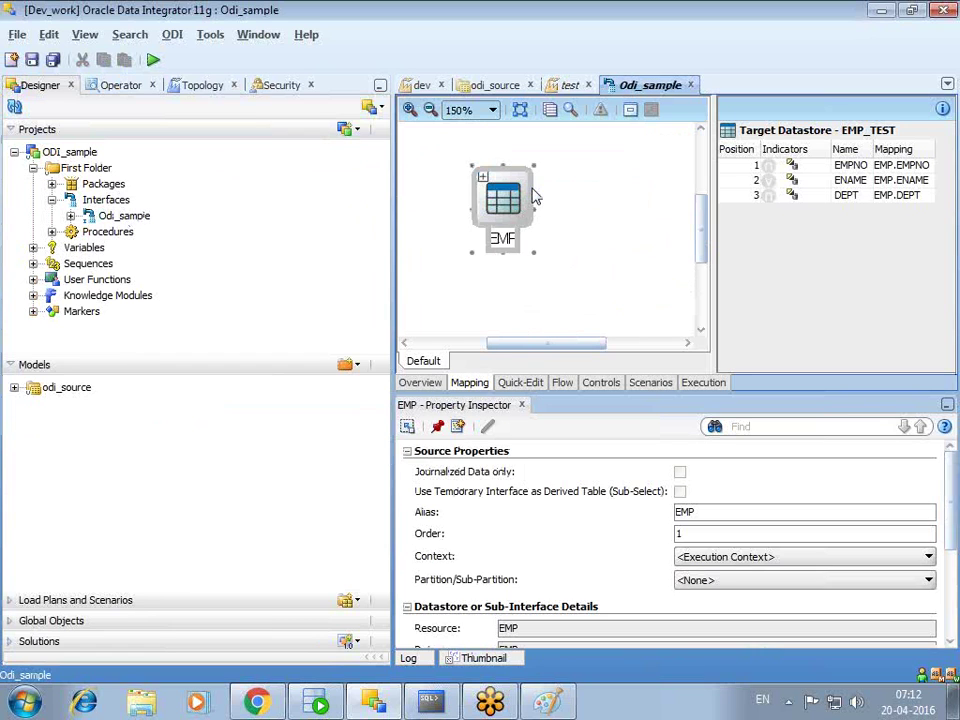
{"action": "double_click", "coordinate": [522, 207]}
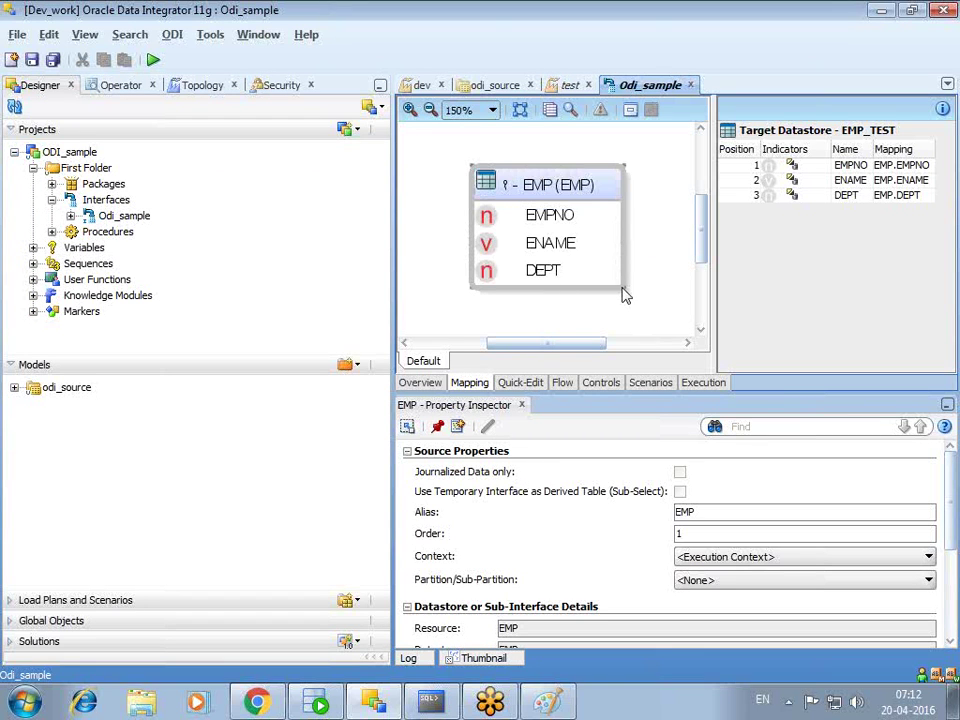
{"action": "left_click_drag", "start_coordinate": [623, 287], "coordinate": [648, 258]}
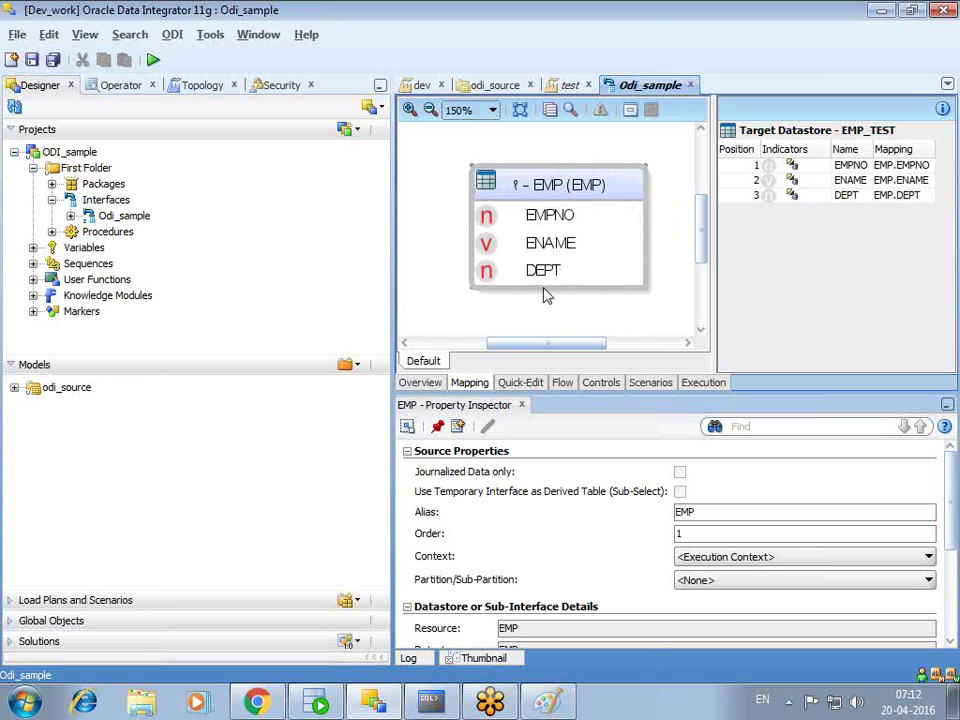
{"action": "left_click", "coordinate": [516, 186]}
{"action": "left_click", "coordinate": [482, 180]}
{"action": "left_click", "coordinate": [482, 182]}
{"action": "left_click", "coordinate": [482, 180]}
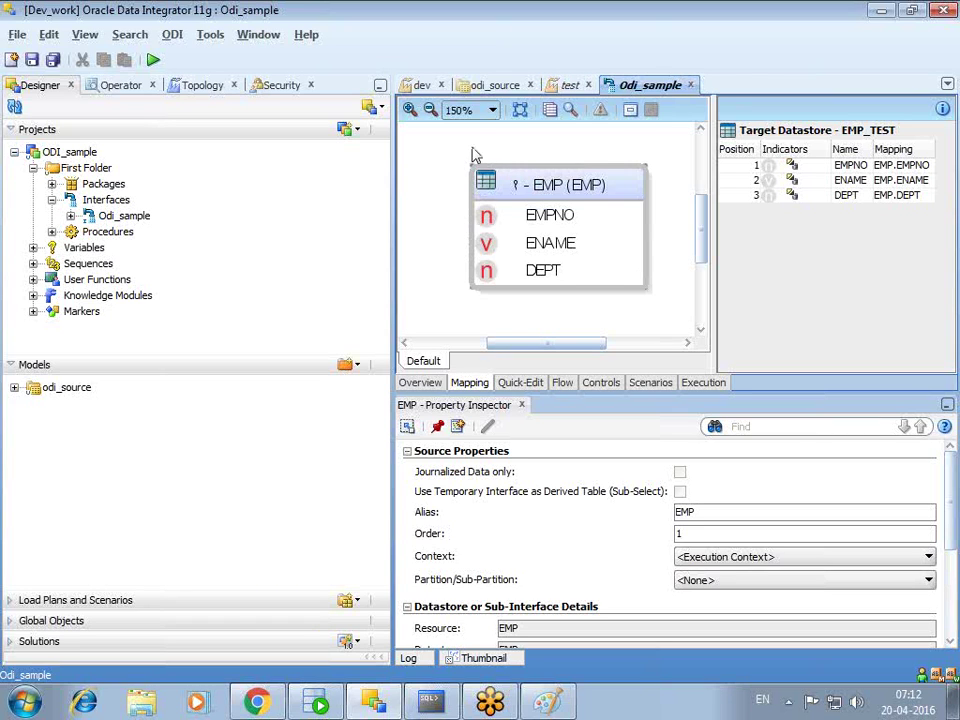
{"action": "left_click", "coordinate": [430, 110]}
{"action": "left_click", "coordinate": [430, 110]}
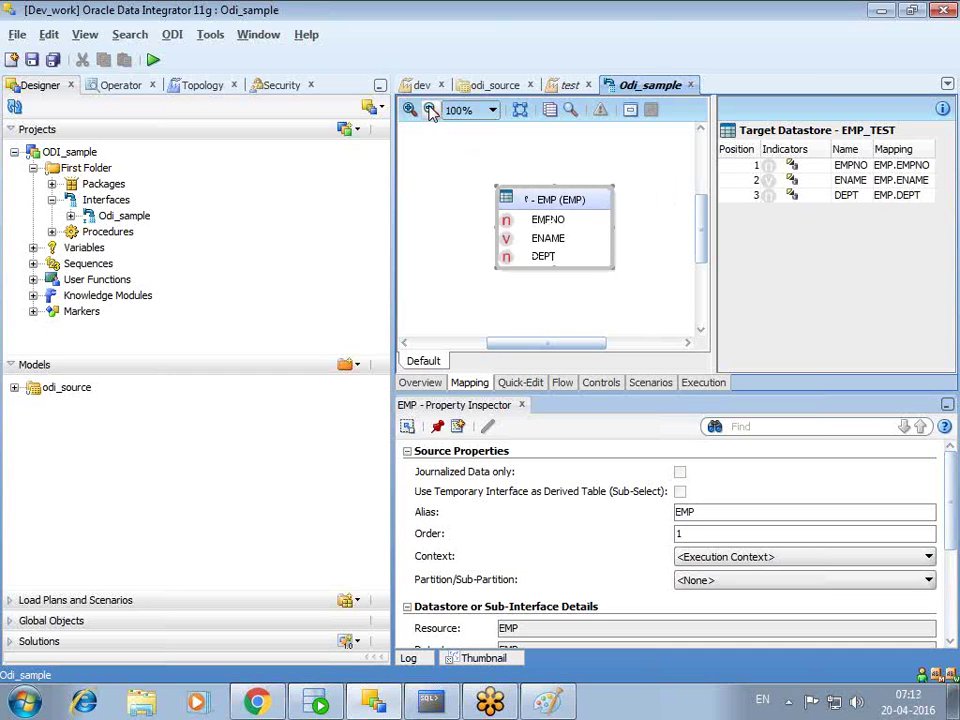
- Save Odi_sample, confirm the dev context password, then cancel the execution dialog
{"action": "left_click", "coordinate": [153, 59]}
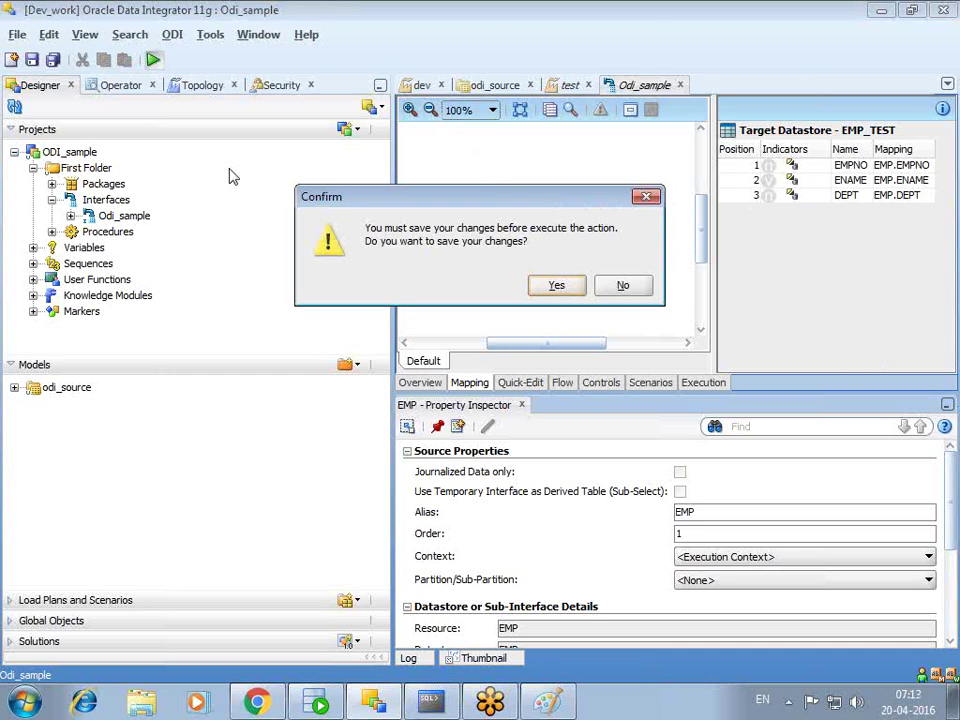
{"action": "left_click", "coordinate": [604, 287]}
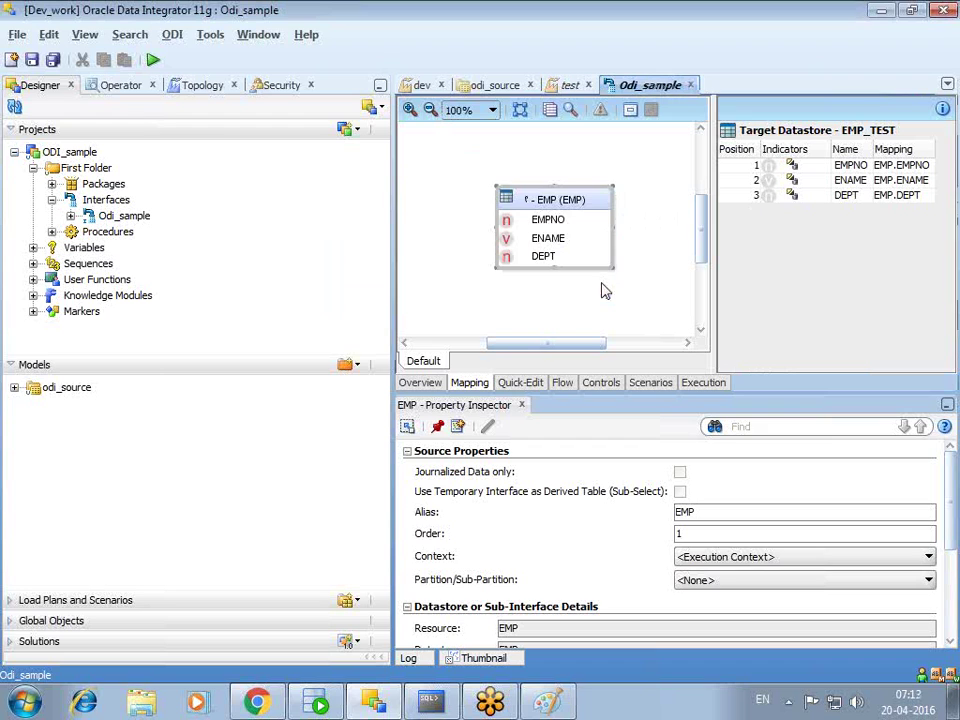
{"action": "left_click", "coordinate": [153, 59]}
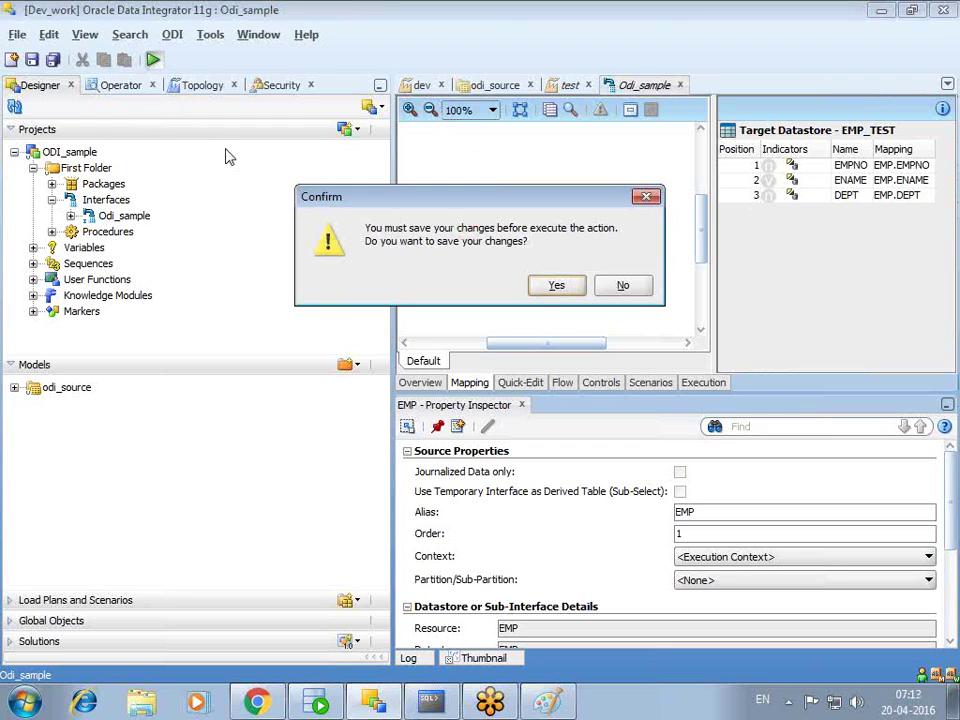
{"action": "left_click", "coordinate": [560, 287]}
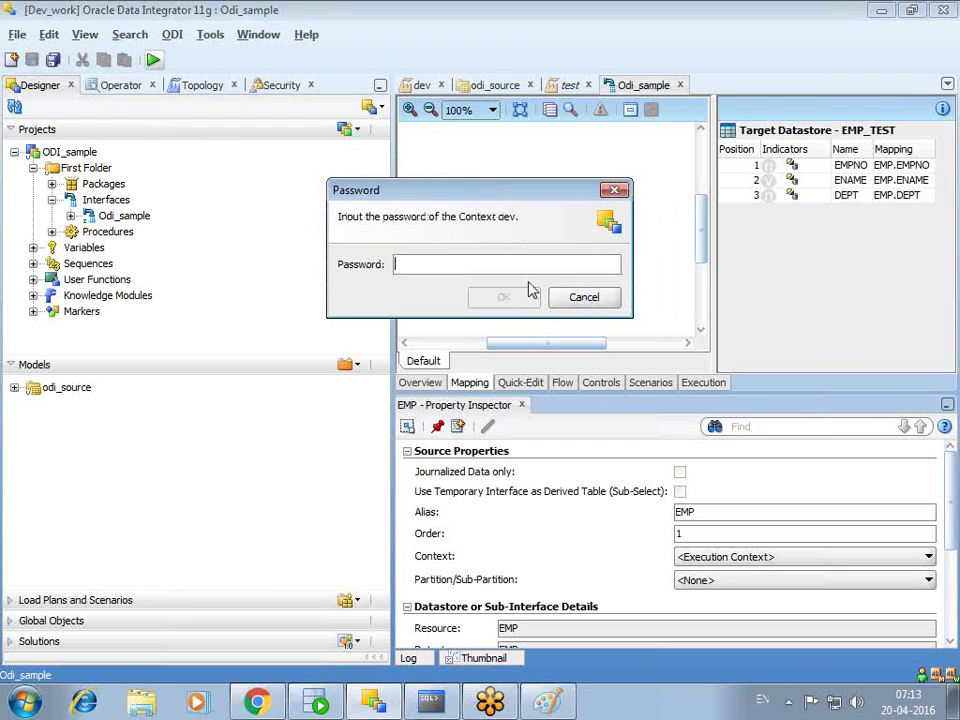
{"action": "type", "text": "o"}
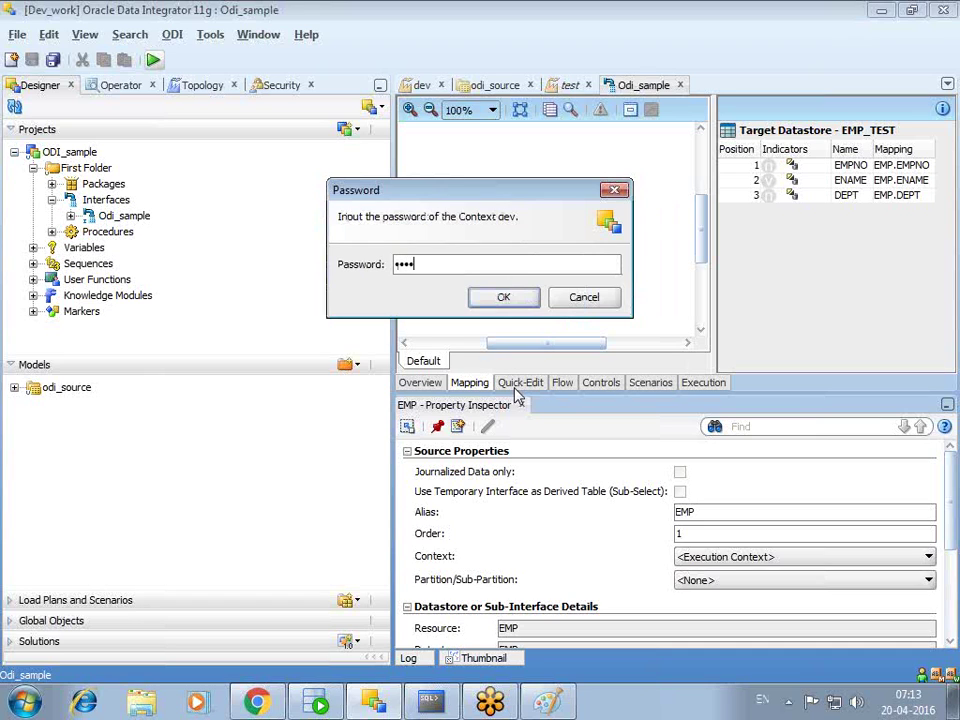
{"action": "key", "text": "Return"}
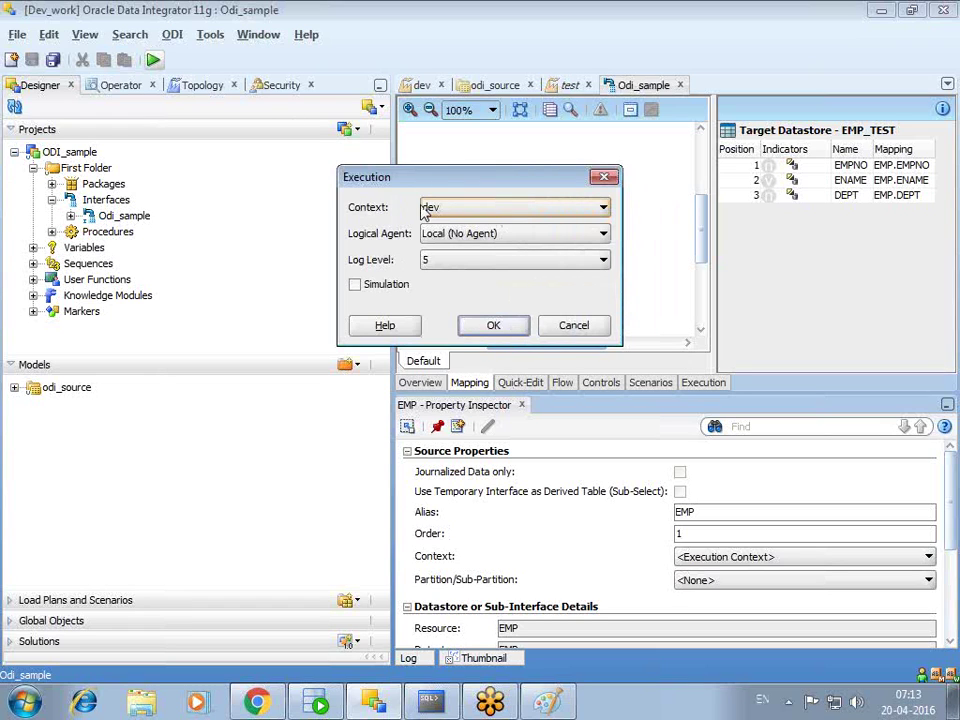
{"action": "left_click", "coordinate": [576, 326]}
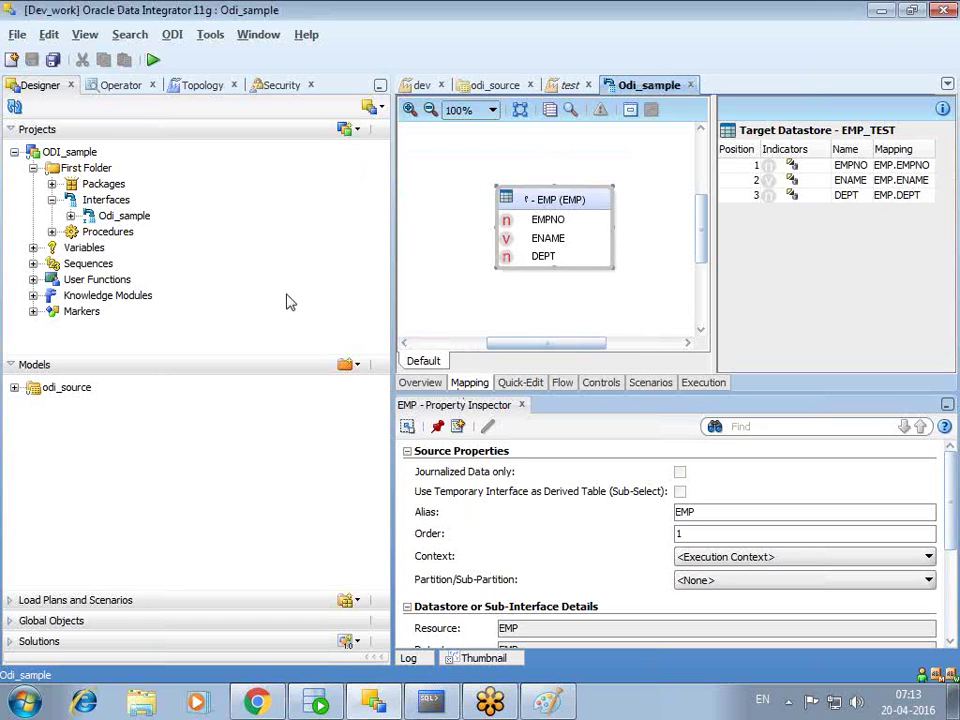
- In Topology, collapse Repositories and Contexts, and open the ODI_source server and ODI_source.SYSTEM schema
{"action": "left_click", "coordinate": [204, 86]}
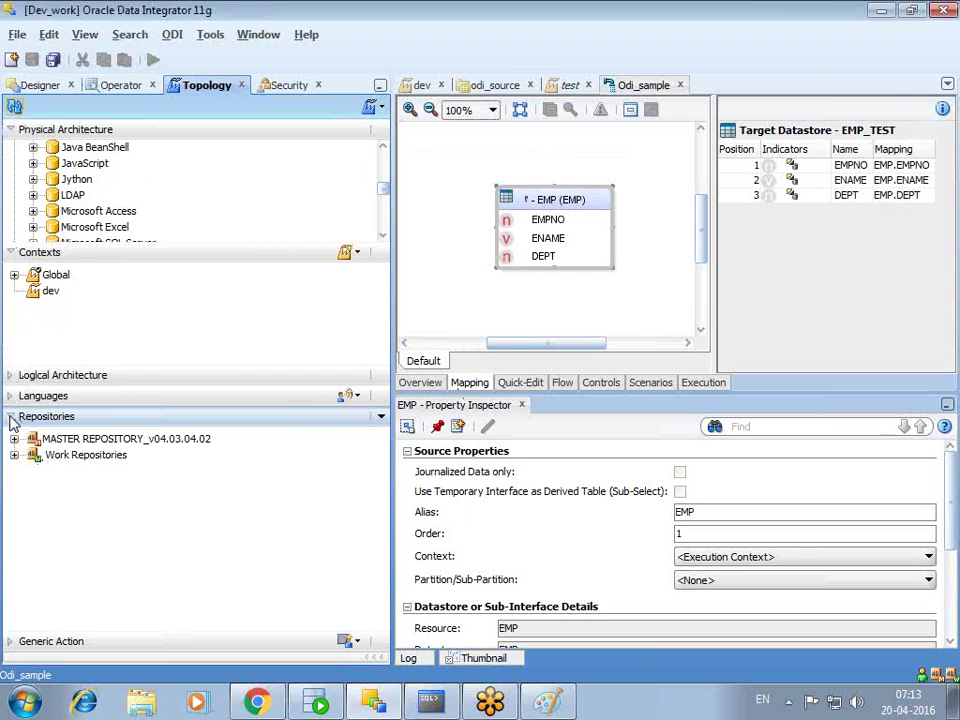
{"action": "left_click", "coordinate": [12, 420]}
{"action": "left_click", "coordinate": [12, 357]}
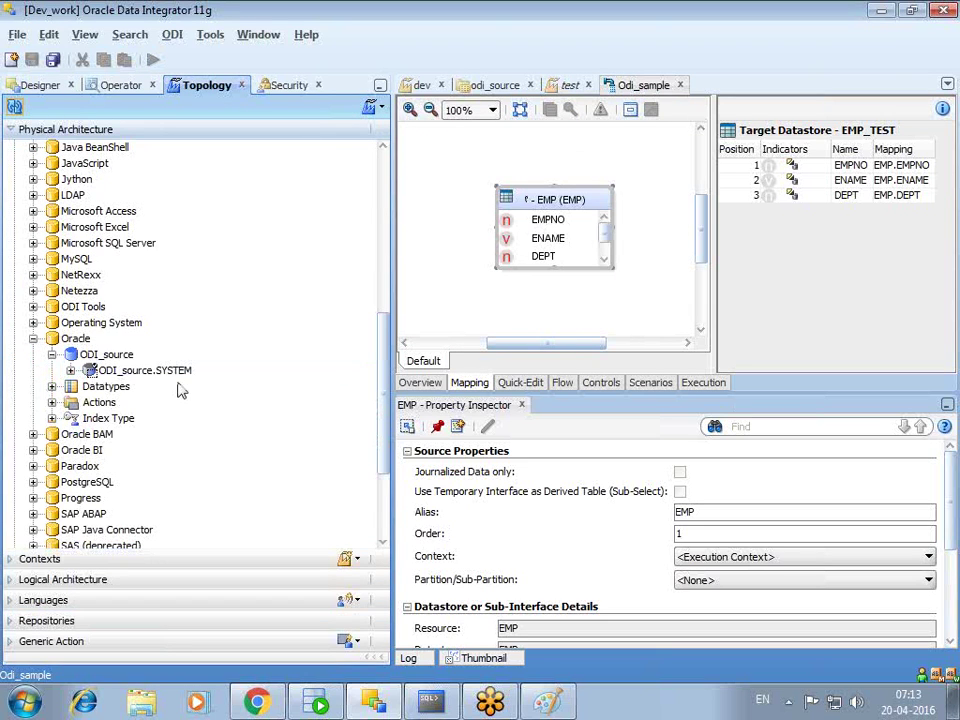
{"action": "double_click", "coordinate": [106, 354]}
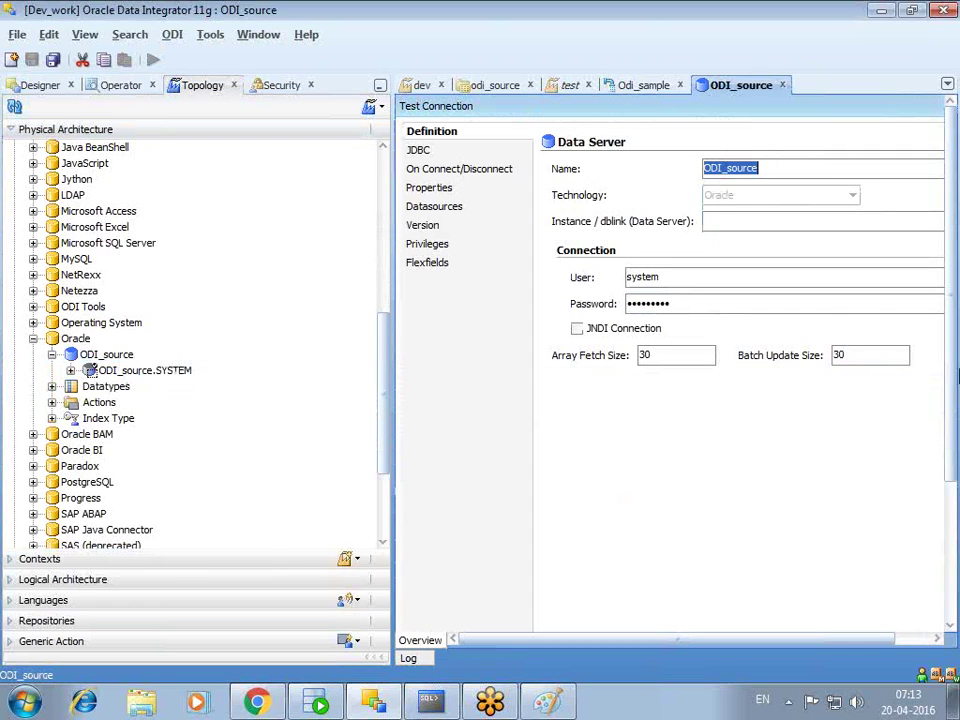
{"action": "double_click", "coordinate": [130, 370]}
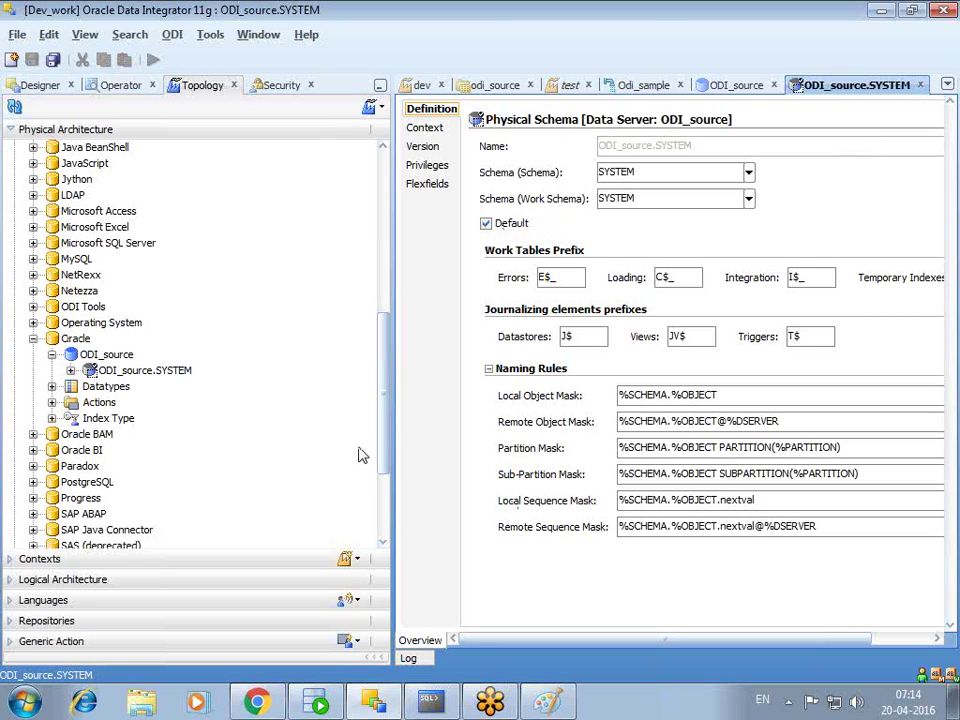
- Widen the editor area, then close the SYSTEM schema and ODI_source data server editors
{"action": "scroll", "coordinate": [390, 429], "scroll_direction": "up", "scroll_amount": 7}
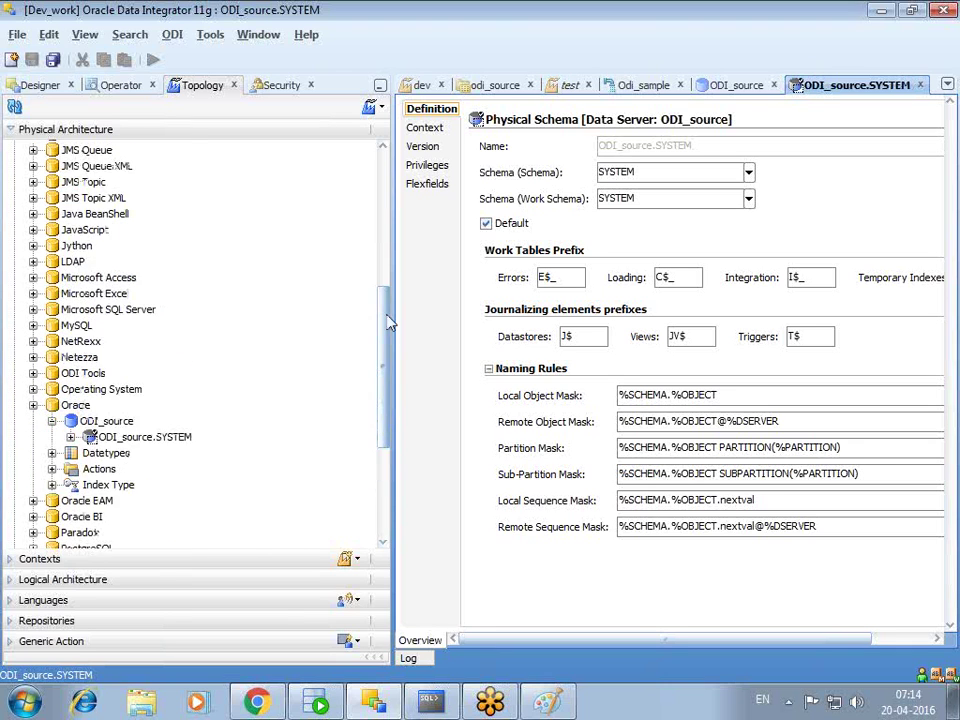
{"action": "left_click_drag", "start_coordinate": [393, 190], "coordinate": [405, 188]}
{"action": "left_click_drag", "start_coordinate": [396, 305], "coordinate": [358, 279]}
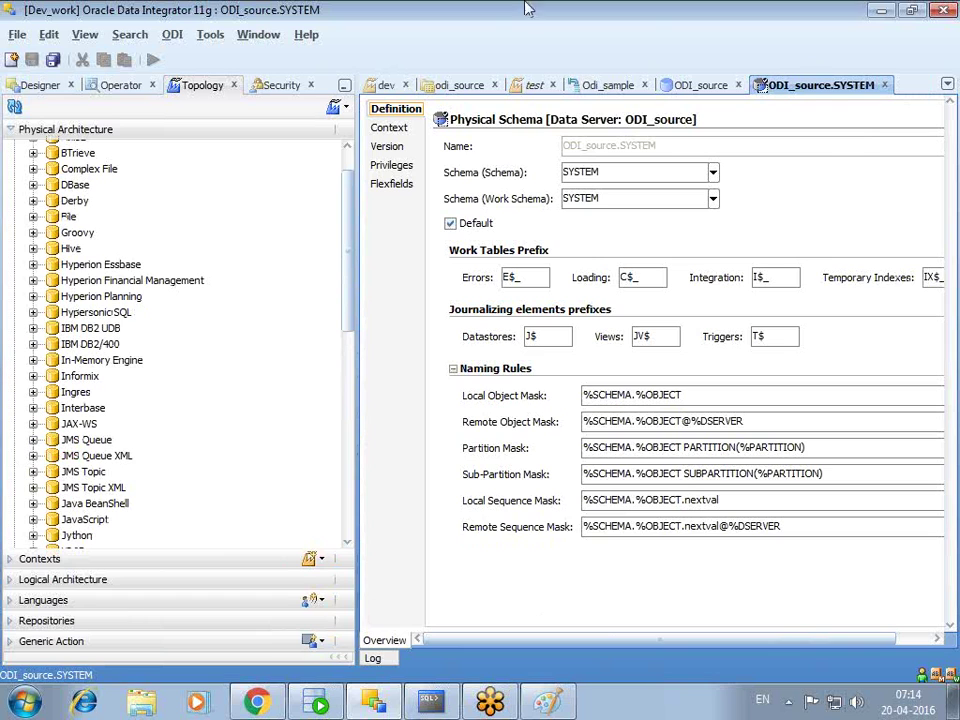
{"action": "left_click", "coordinate": [885, 85]}
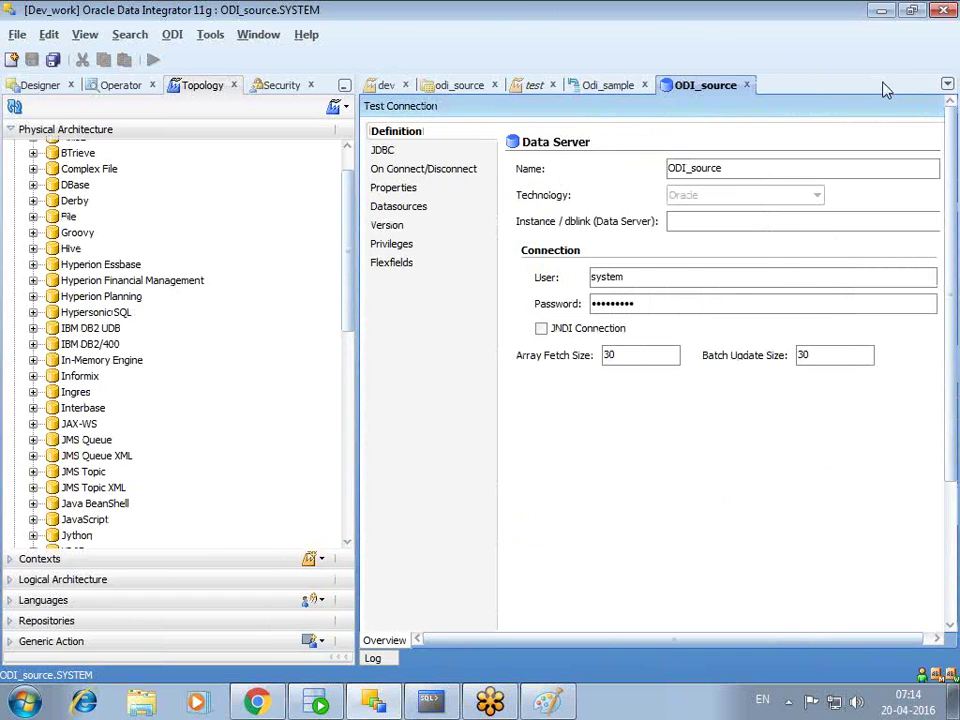
{"action": "left_click", "coordinate": [747, 85]}
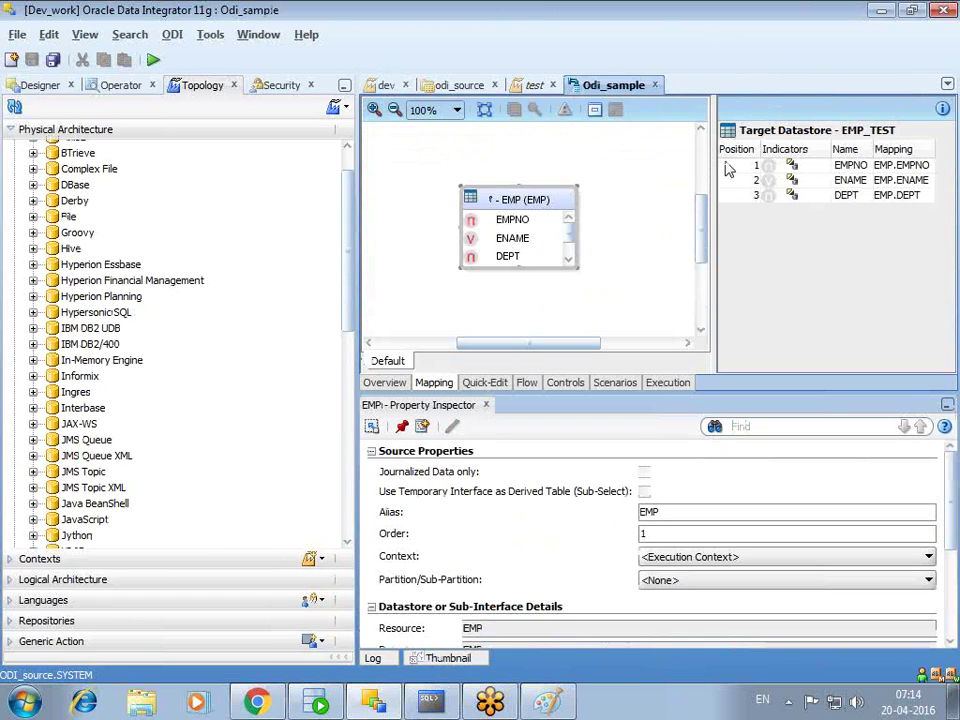
- Connect in SQL*Plus as the odi_test1 user, entering its password
{"action": "left_click", "coordinate": [44, 86]}
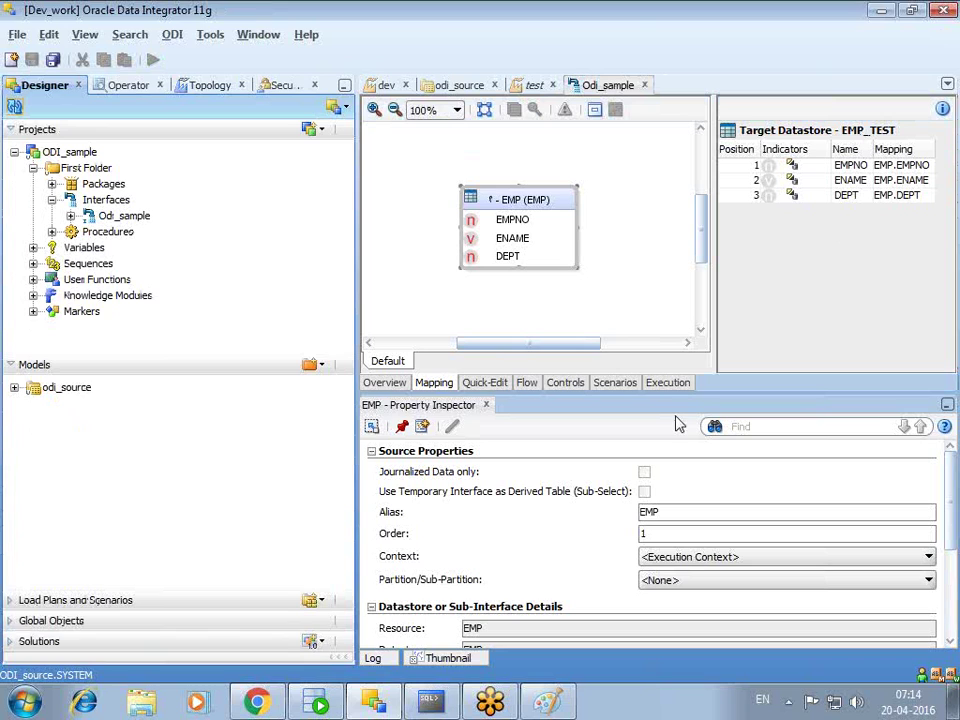
{"action": "left_click", "coordinate": [430, 700]}
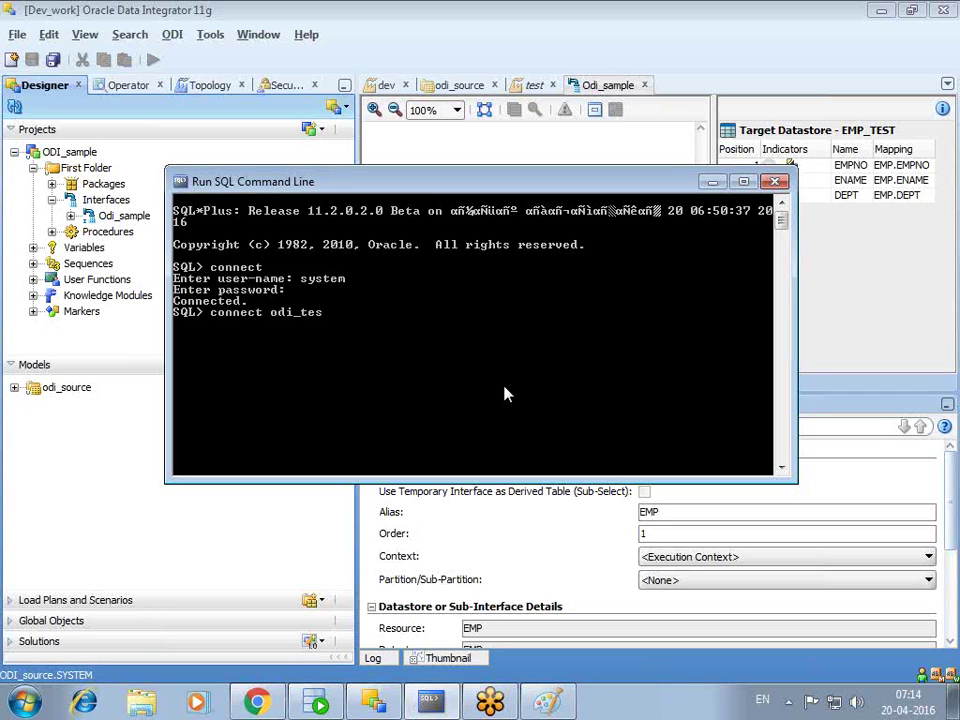
{"action": "key", "text": "Return"}
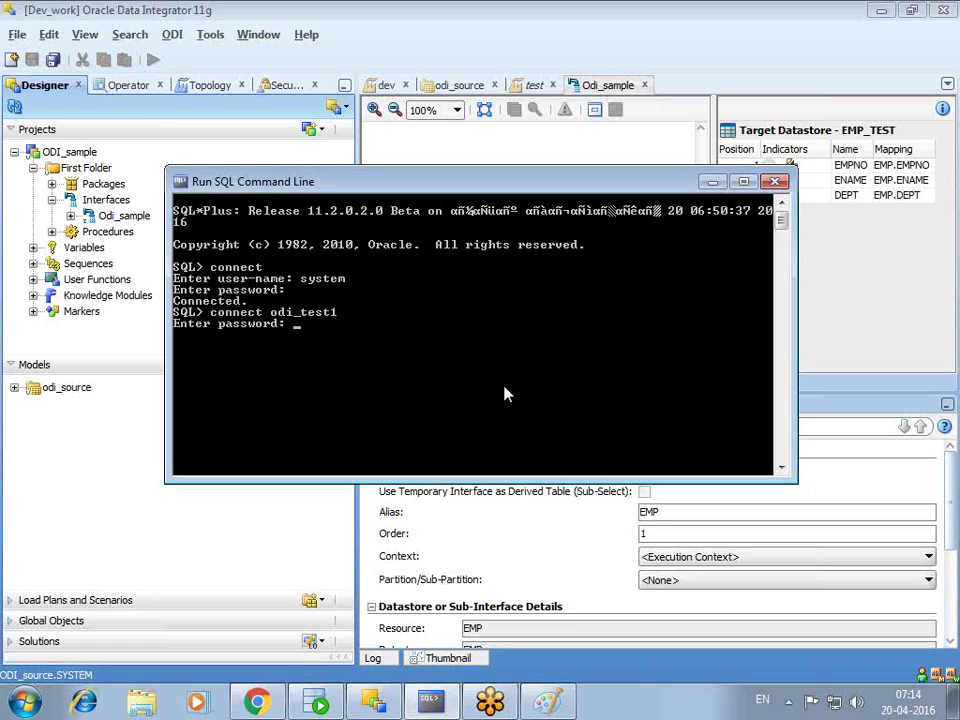
{"action": "key", "text": "Return"}
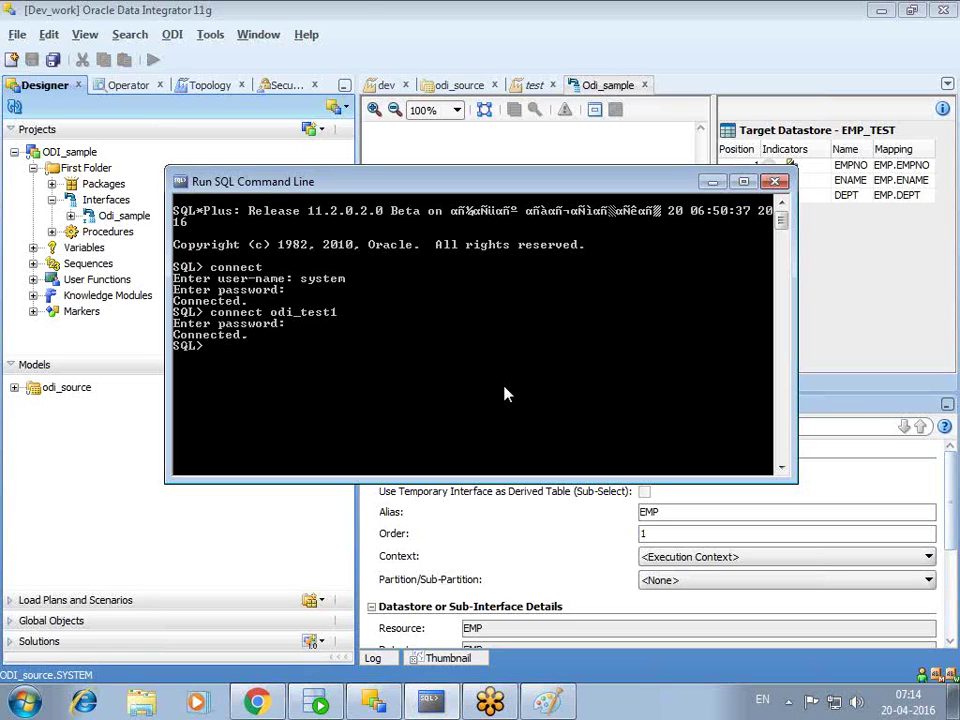
- Close the SQL command line and start a new physical schema under the ODI_source data server
{"action": "left_click", "coordinate": [775, 181]}
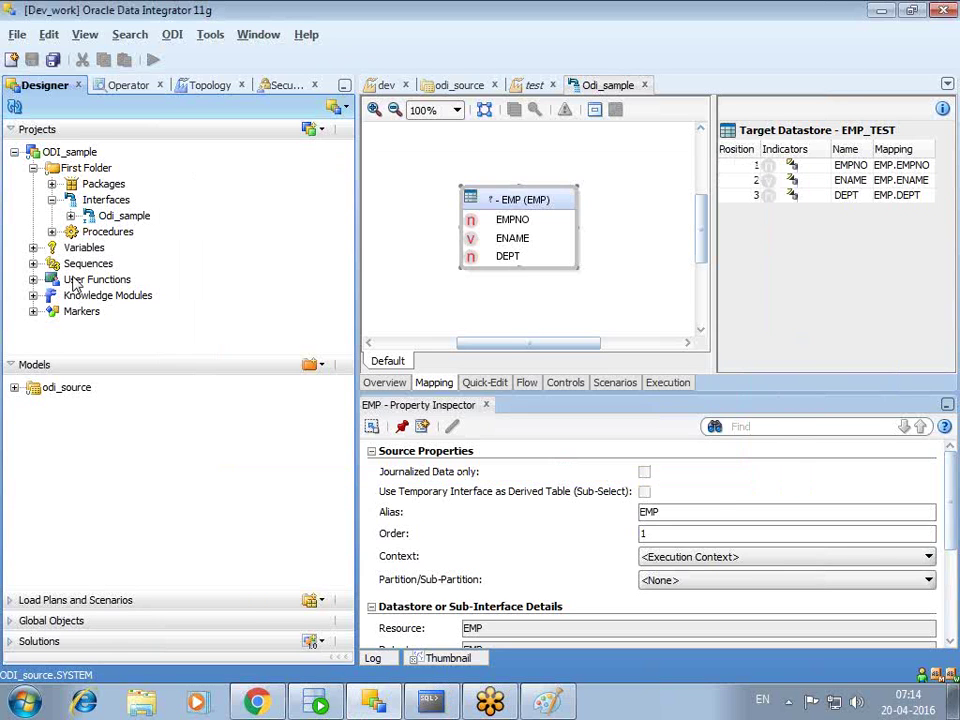
{"action": "left_click", "coordinate": [205, 85]}
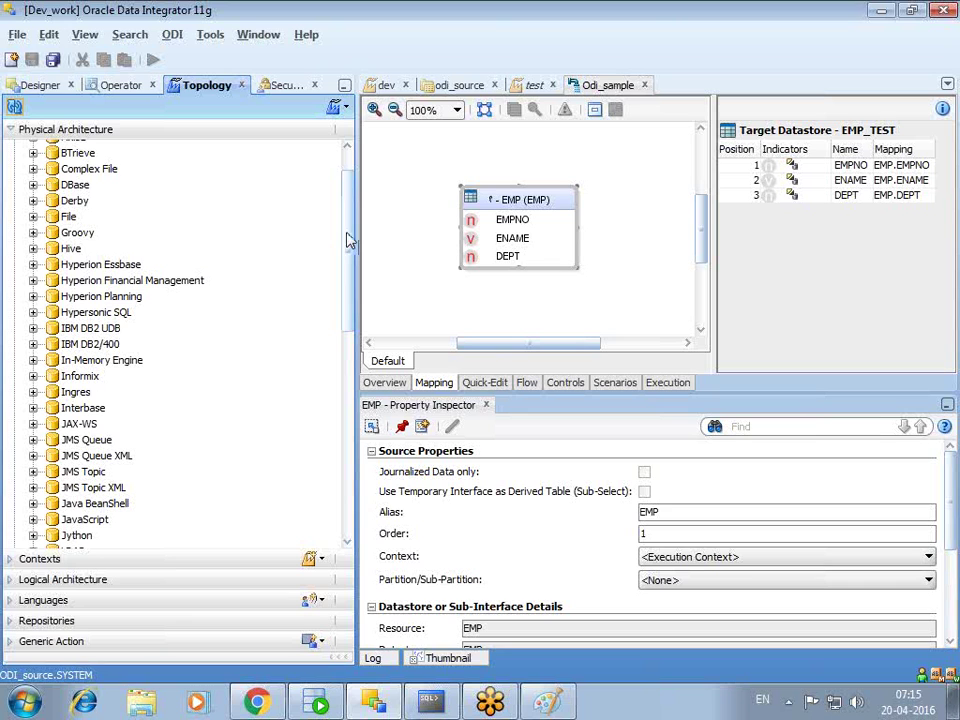
{"action": "left_click_drag", "start_coordinate": [352, 245], "coordinate": [349, 375]}
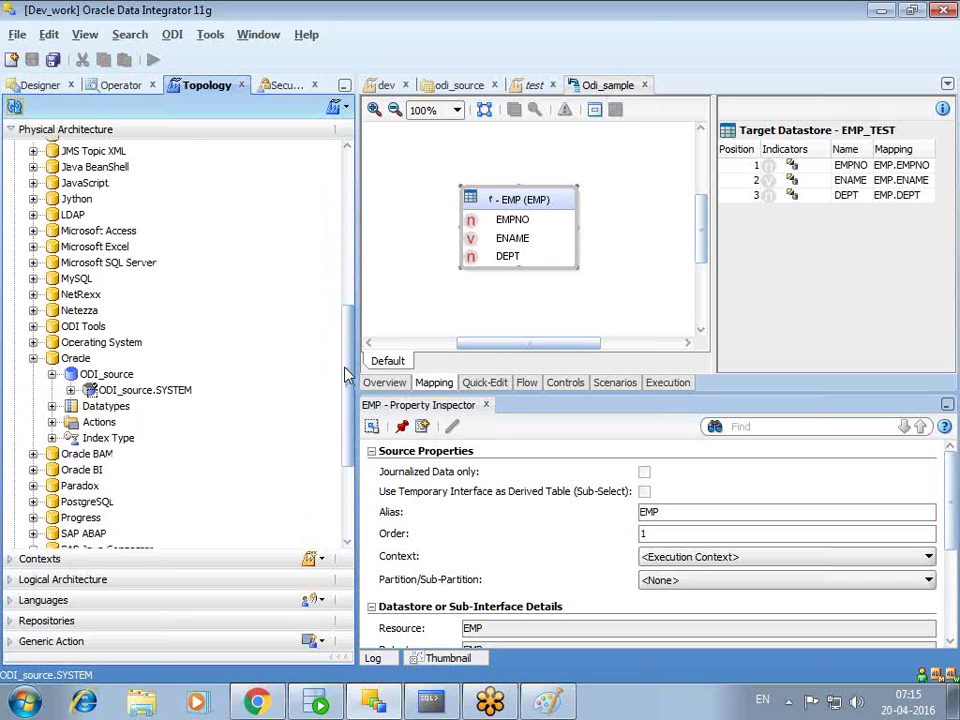
{"action": "right_click", "coordinate": [100, 376]}
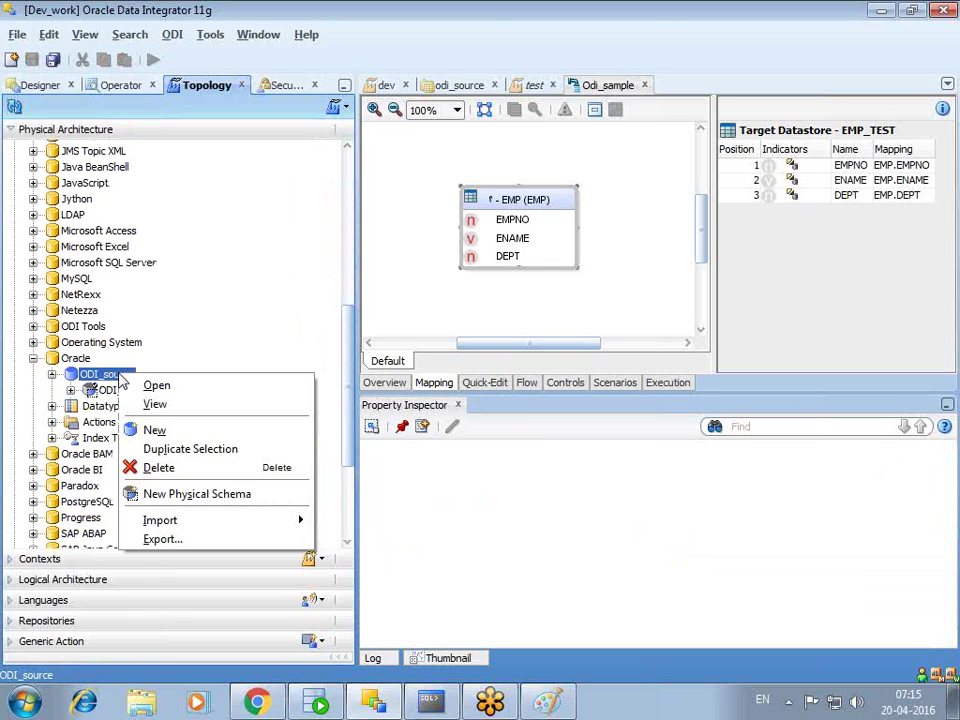
{"action": "left_click", "coordinate": [211, 498]}
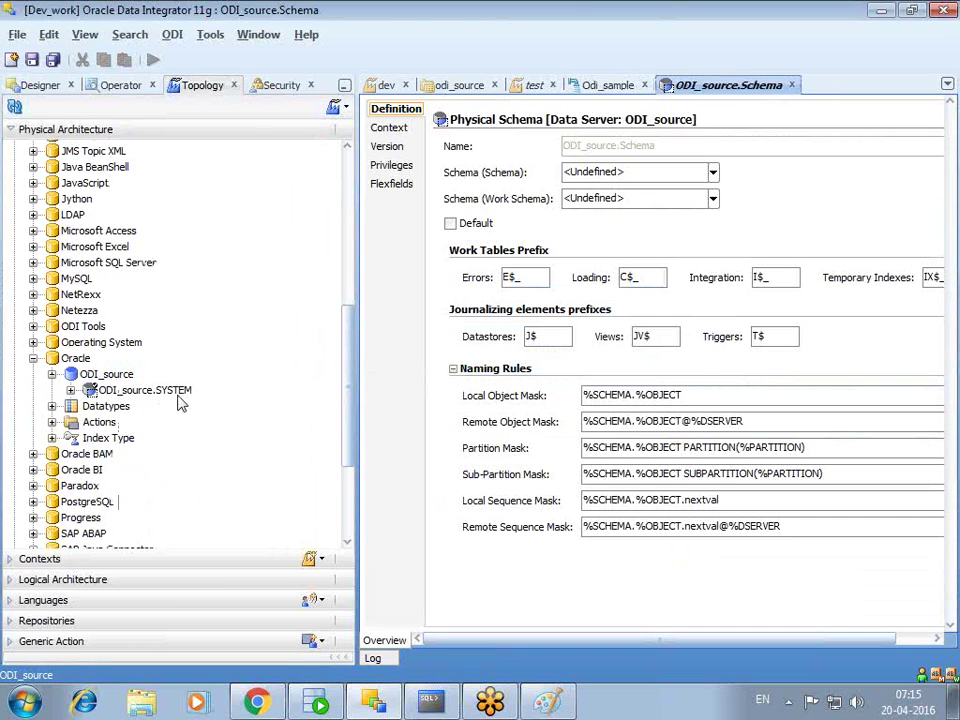
- Set both the Schema and Work Schema to ODI_TEST1
{"action": "left_click", "coordinate": [713, 172]}
{"action": "scroll", "coordinate": [717, 212], "scroll_direction": "down", "scroll_amount": 2}
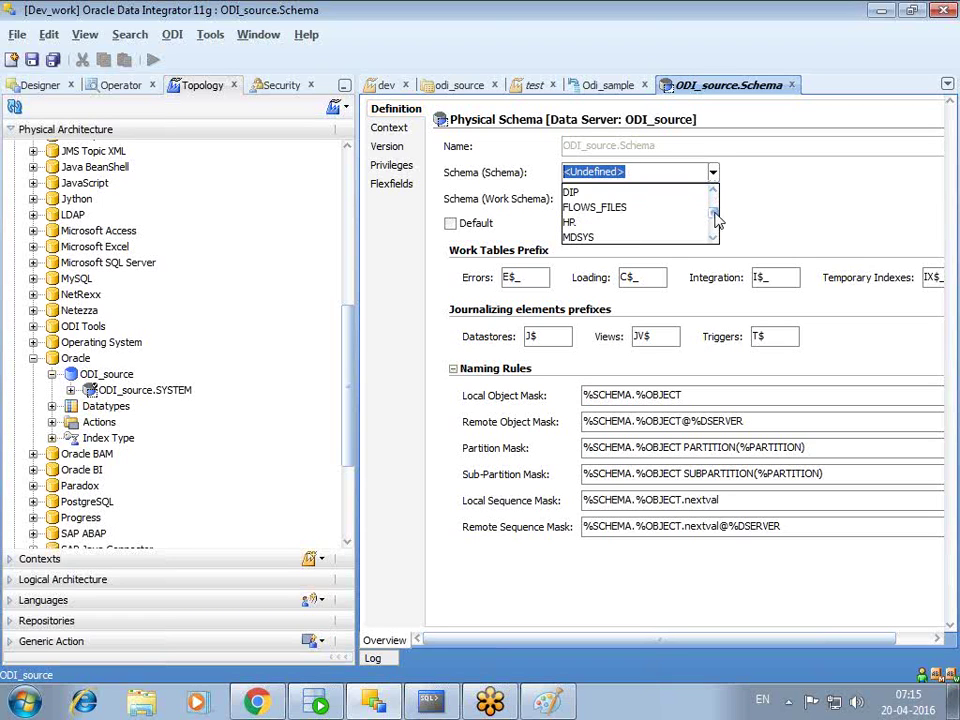
{"action": "left_click", "coordinate": [713, 240]}
{"action": "scroll", "coordinate": [714, 229], "scroll_direction": "down", "scroll_amount": 1}
{"action": "scroll", "coordinate": [714, 229], "scroll_direction": "up", "scroll_amount": 2}
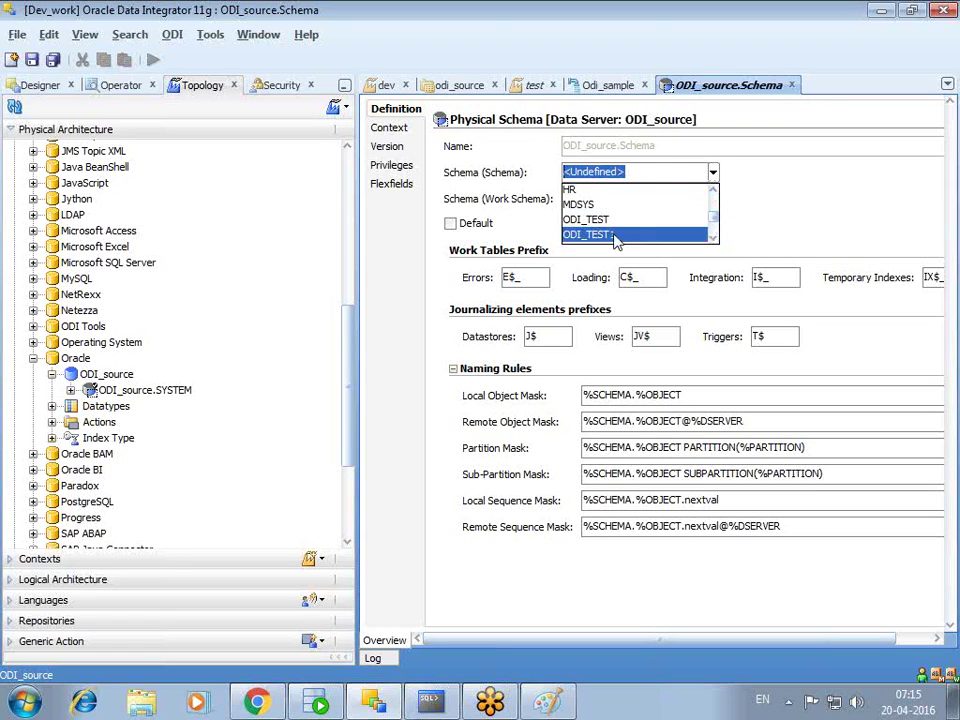
{"action": "left_click", "coordinate": [620, 236]}
{"action": "key", "text": "Tab"}
{"action": "left_click", "coordinate": [713, 199]}
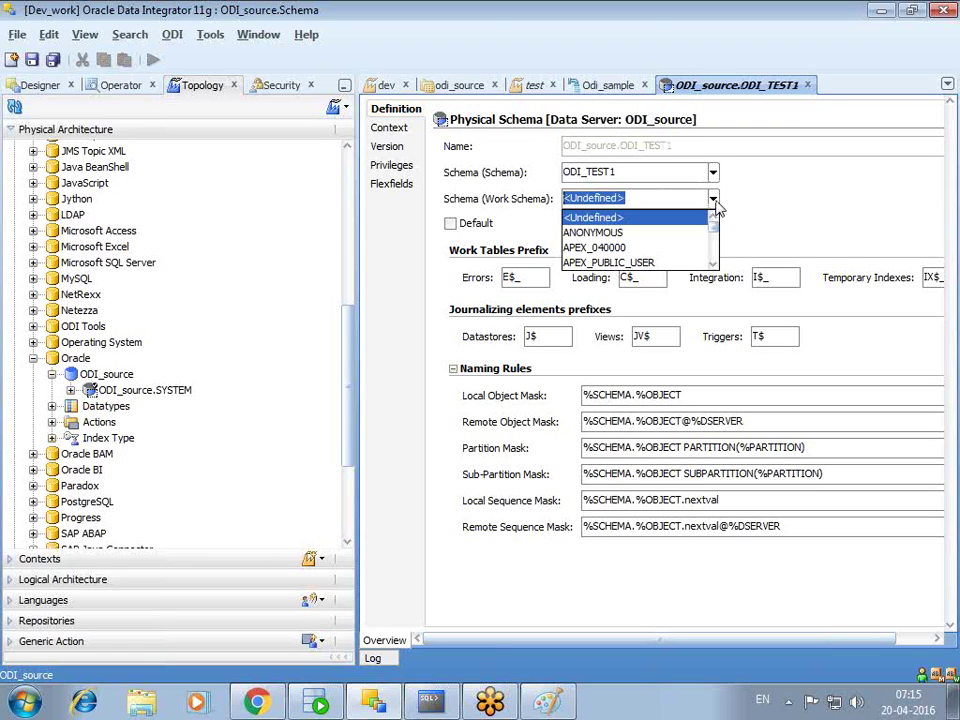
{"action": "scroll", "coordinate": [700, 232], "scroll_direction": "down", "scroll_amount": 3}
{"action": "left_click", "coordinate": [660, 262]}
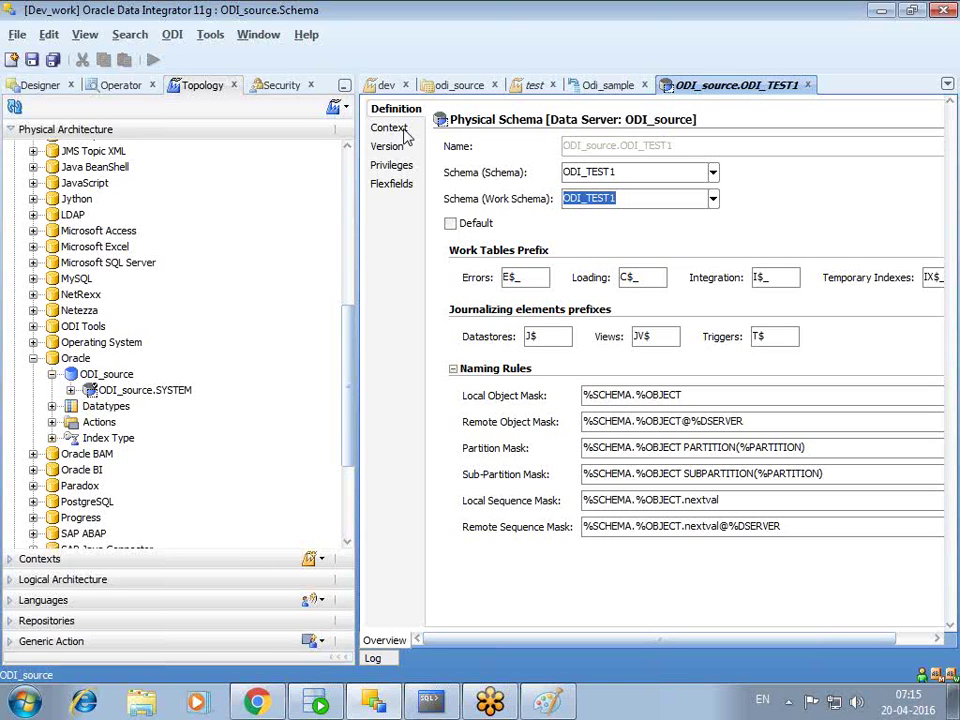
- Save the ODI_source.ODI_TEST1 physical schema, dismiss the missing-context notice, and close its editor
{"action": "left_click", "coordinate": [33, 62]}
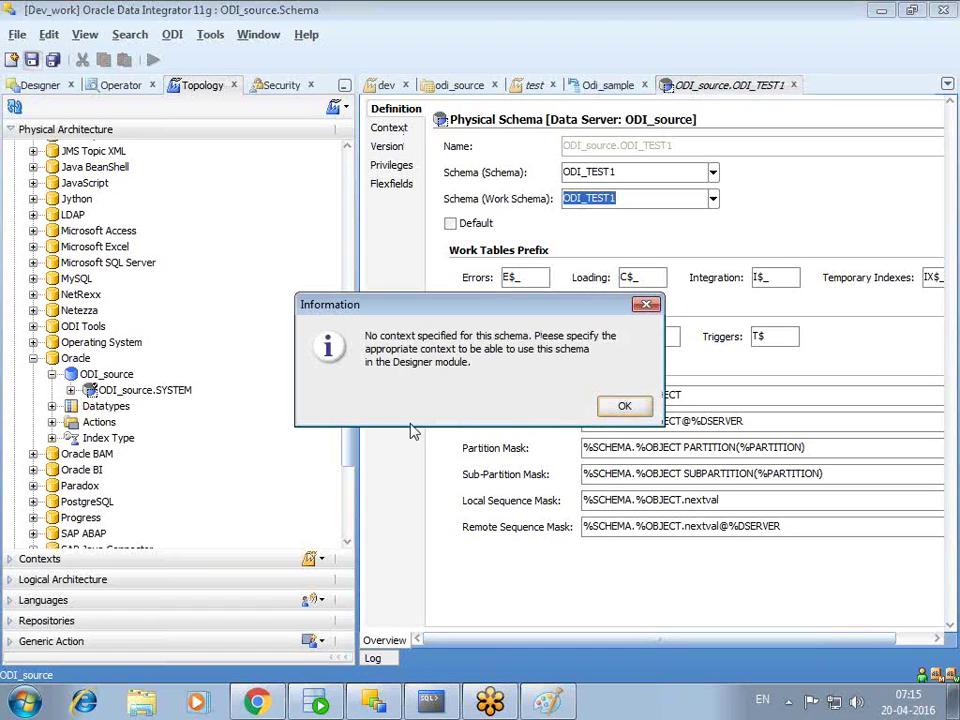
{"action": "left_click", "coordinate": [624, 410]}
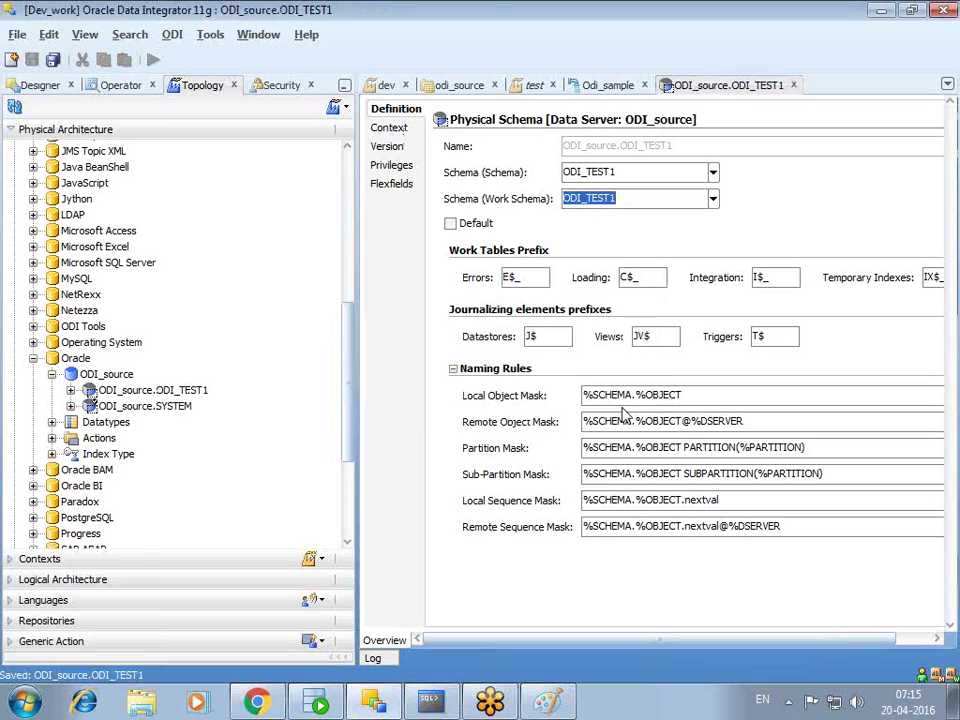
{"action": "left_click", "coordinate": [389, 130]}
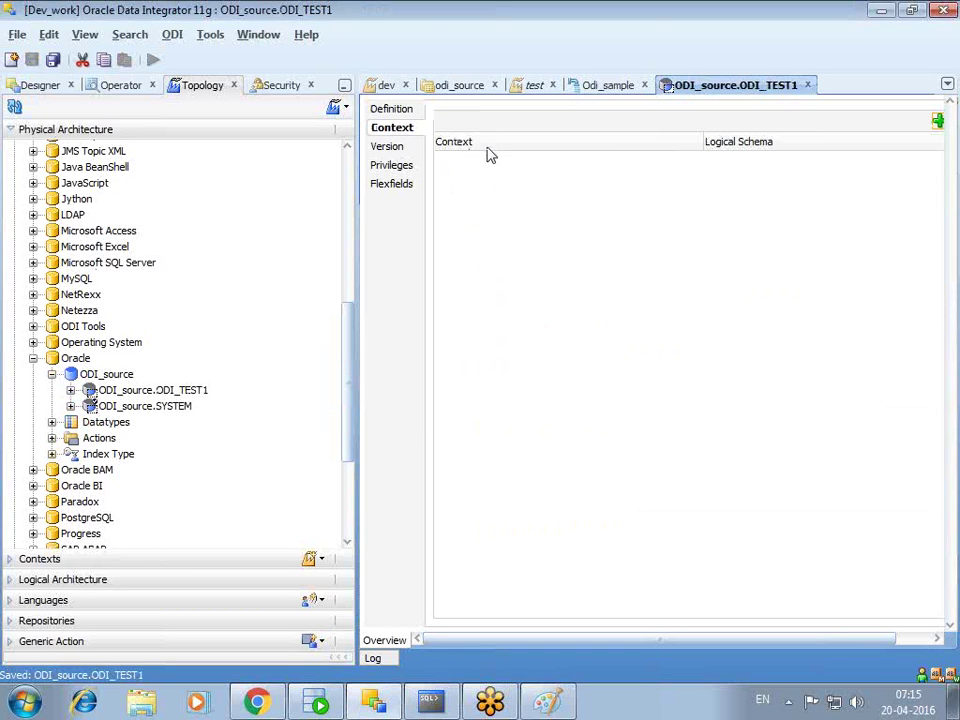
{"action": "left_click", "coordinate": [808, 85]}
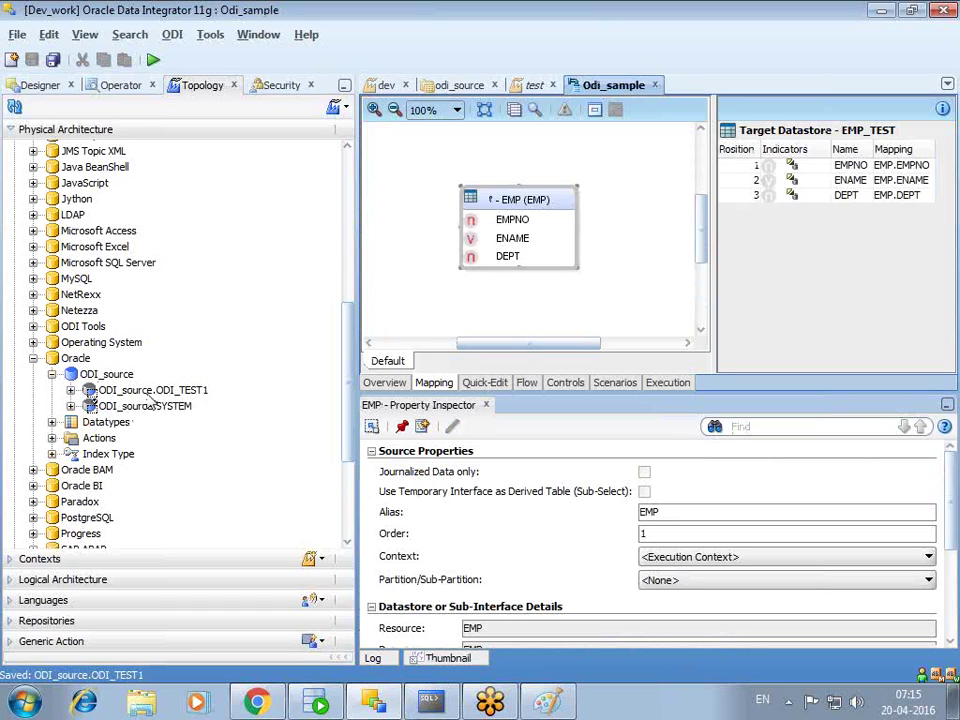
- Open the dev context's Schemas tab and select Oracle under Logical Architecture
{"action": "left_click", "coordinate": [13, 562]}
{"action": "left_click", "coordinate": [50, 396]}
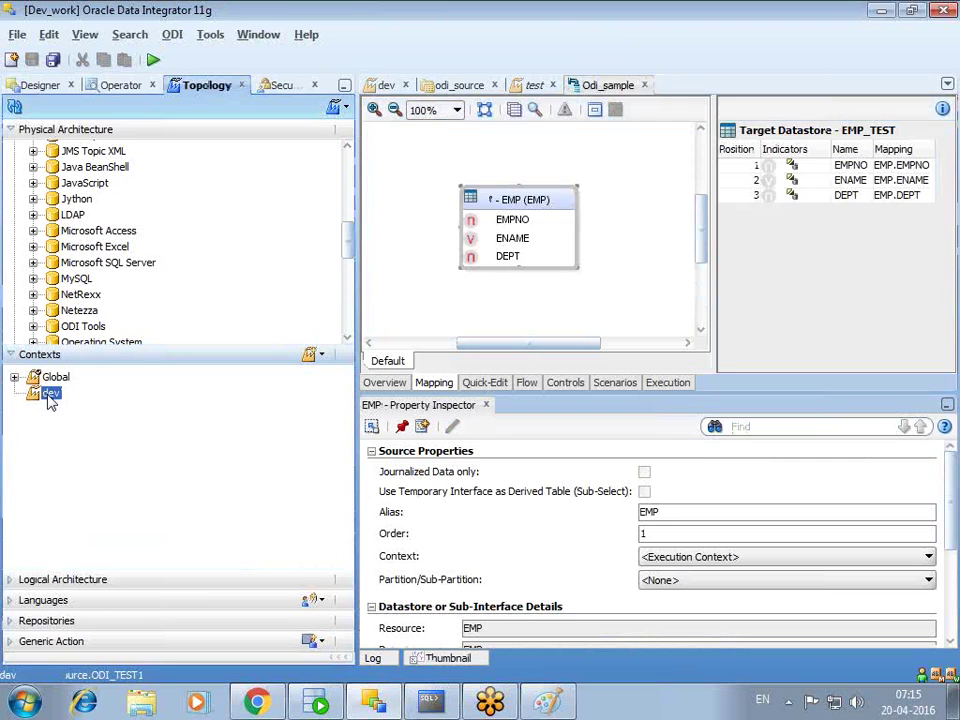
{"action": "double_click", "coordinate": [50, 396]}
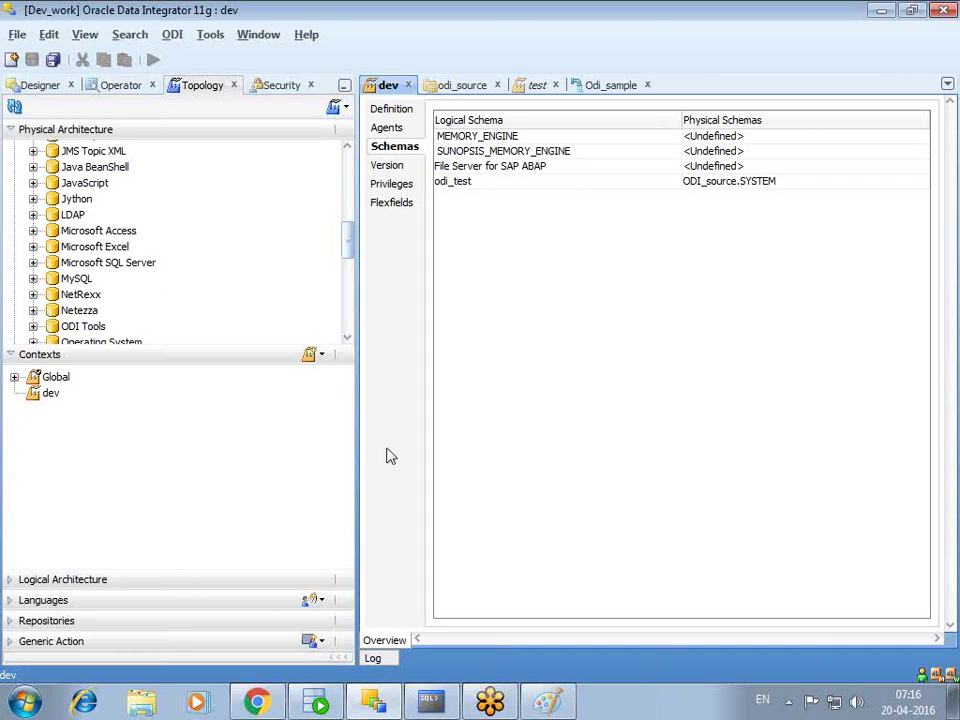
{"action": "left_click", "coordinate": [11, 582]}
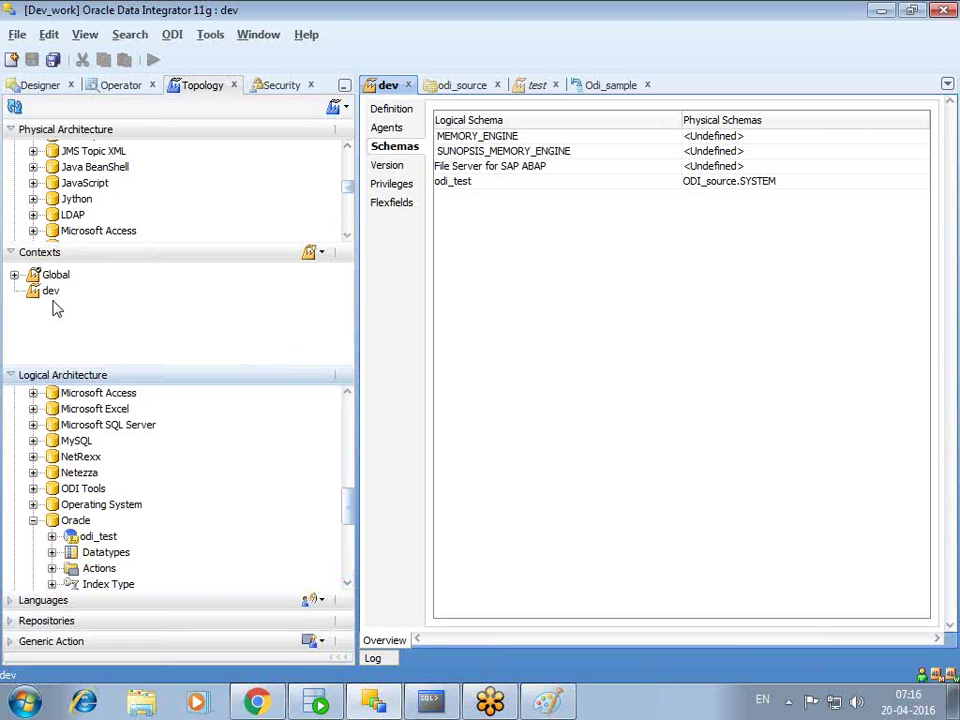
{"action": "left_click", "coordinate": [17, 255]}
{"action": "left_click_drag", "start_coordinate": [349, 203], "coordinate": [350, 224]}
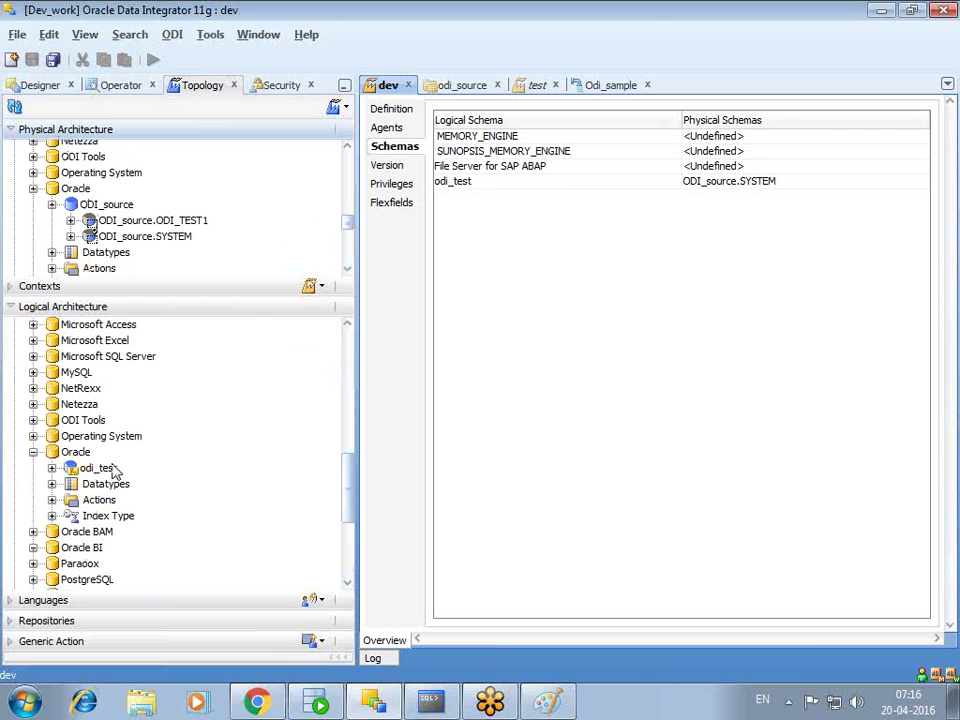
{"action": "left_click", "coordinate": [70, 453]}
- Create logical schema odi_test1 under Oracle, map dev to ODI_source.ODI_TEST1, and save it
{"action": "right_click", "coordinate": [72, 452]}
{"action": "left_click", "coordinate": [131, 572]}
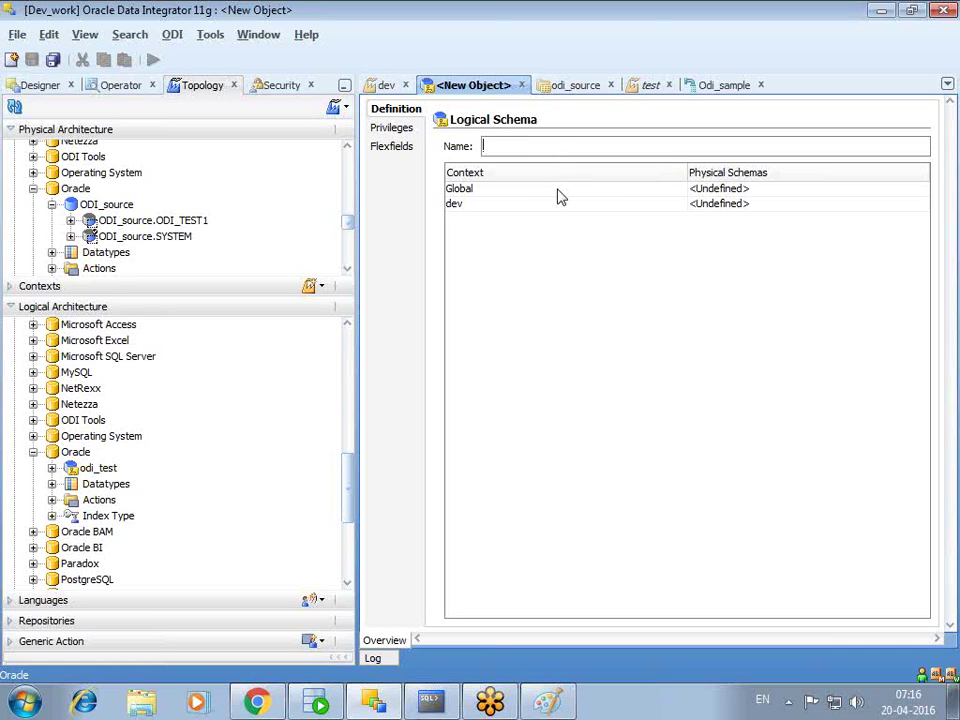
{"action": "type", "text": "odi_test1"}
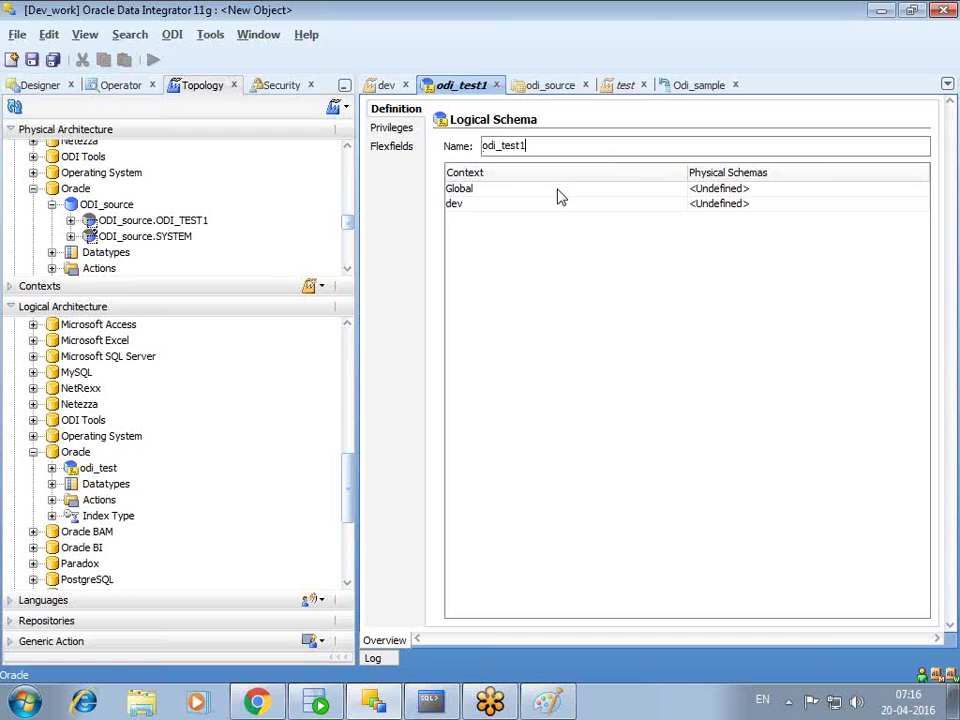
{"action": "left_click", "coordinate": [460, 210]}
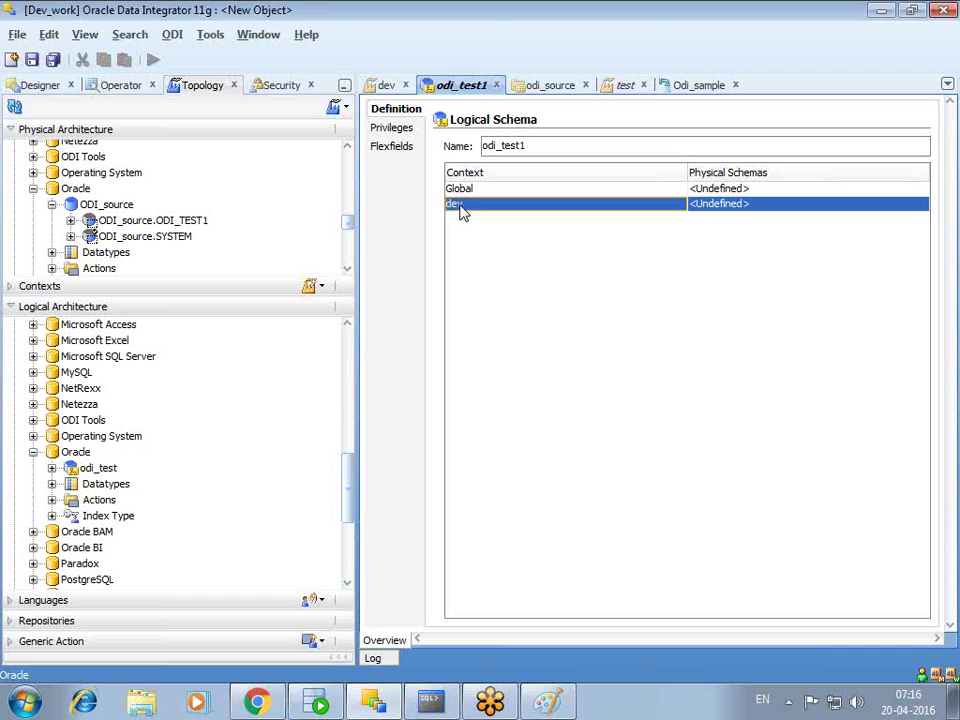
{"action": "left_click", "coordinate": [751, 205]}
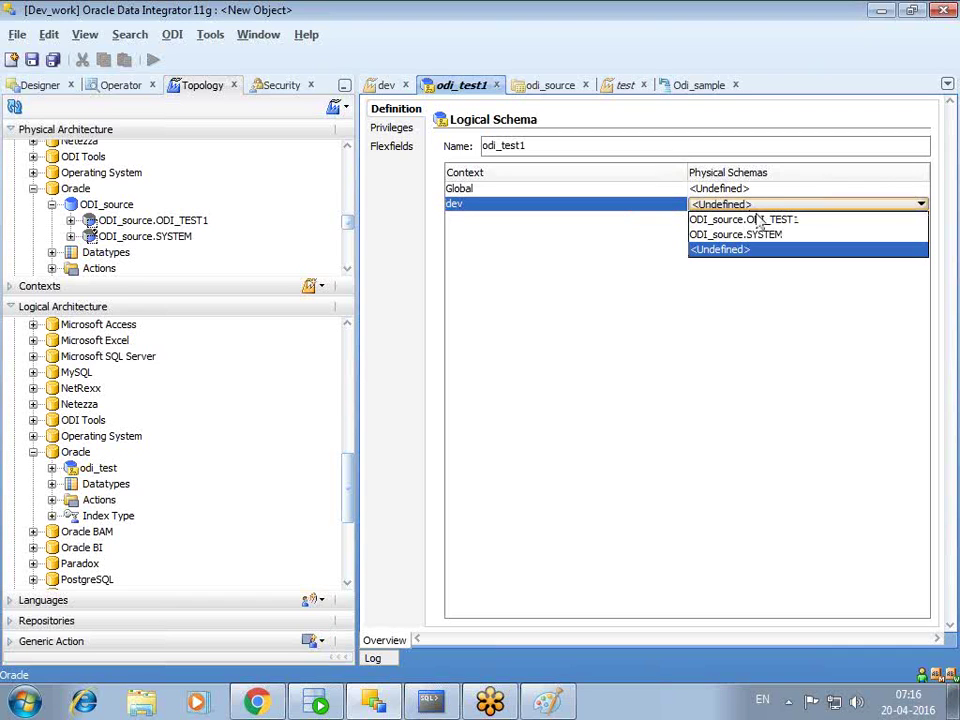
{"action": "left_click", "coordinate": [760, 220]}
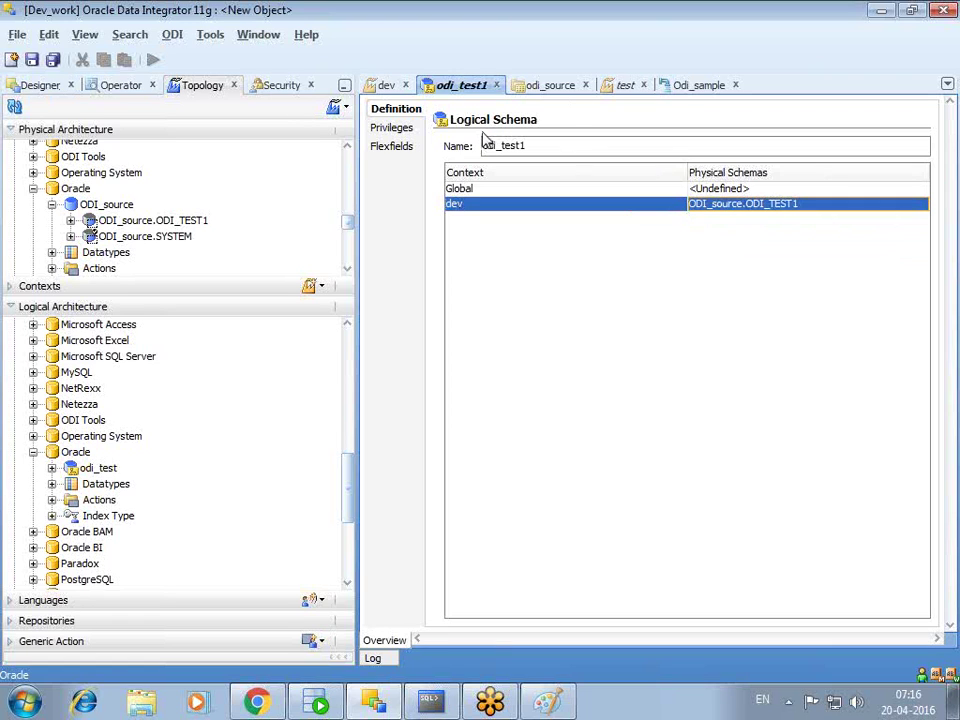
{"action": "left_click", "coordinate": [33, 61]}
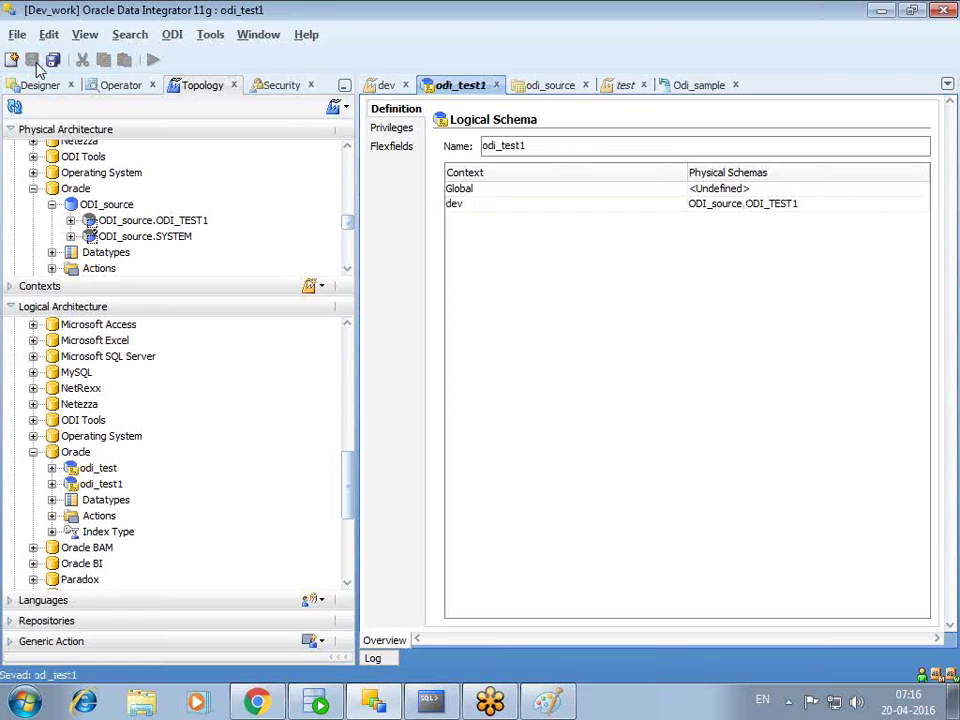
{"action": "left_click", "coordinate": [495, 86]}
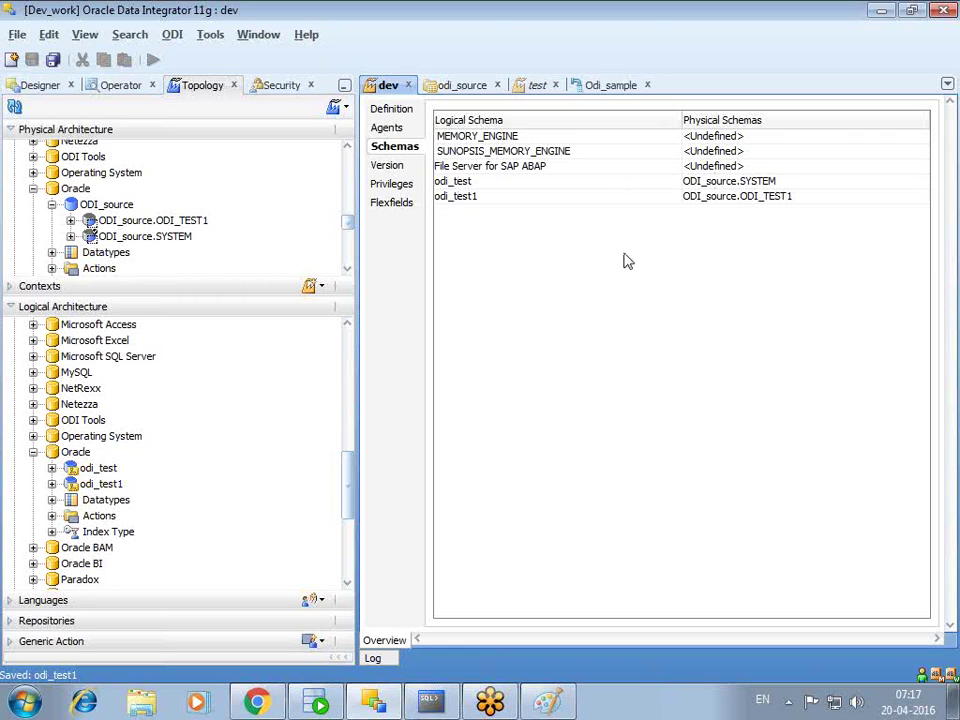
- Close the odi_source and test editors without saving test, and collapse Logical Architecture
{"action": "left_click", "coordinate": [497, 86]}
{"action": "left_click", "coordinate": [466, 86]}
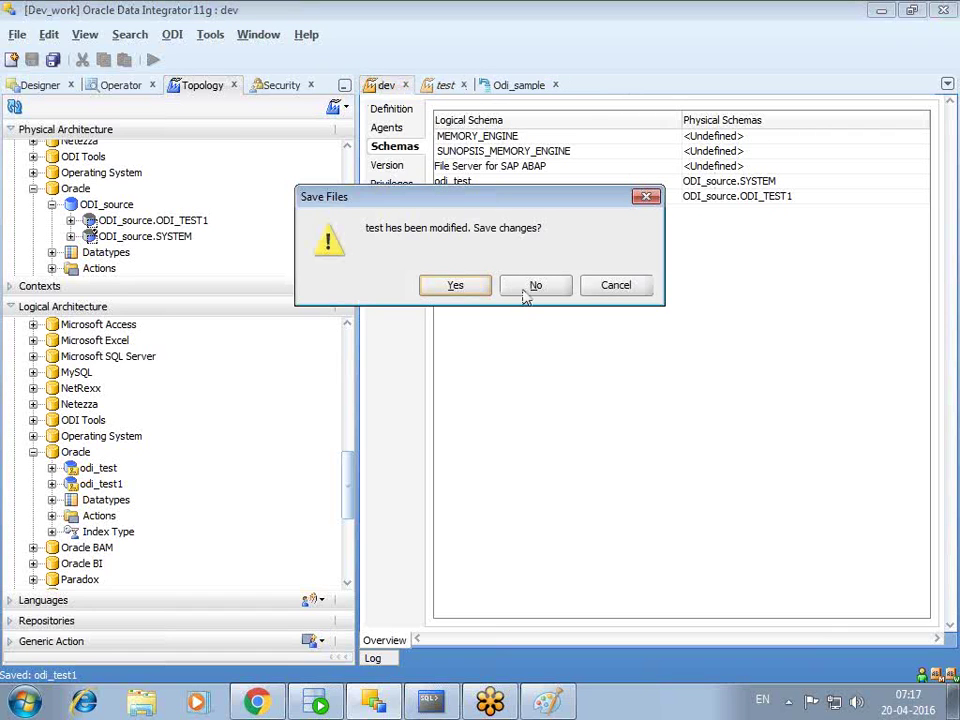
{"action": "left_click", "coordinate": [533, 287]}
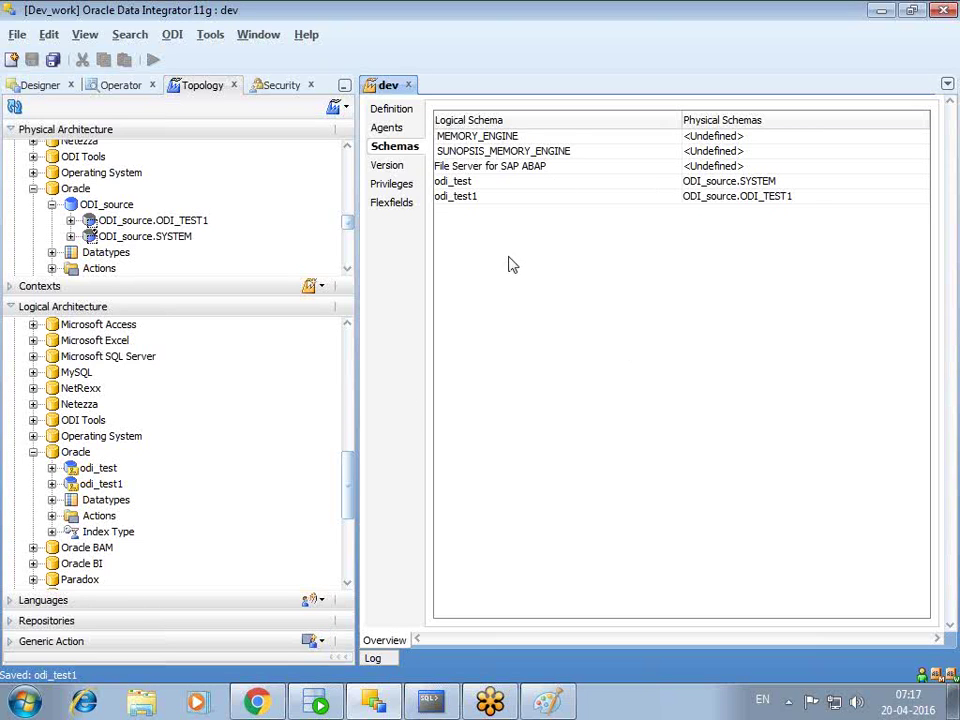
{"action": "left_click", "coordinate": [12, 307]}
- Select the EMP datastore under the odi_source model in Models
{"action": "left_click", "coordinate": [39, 88]}
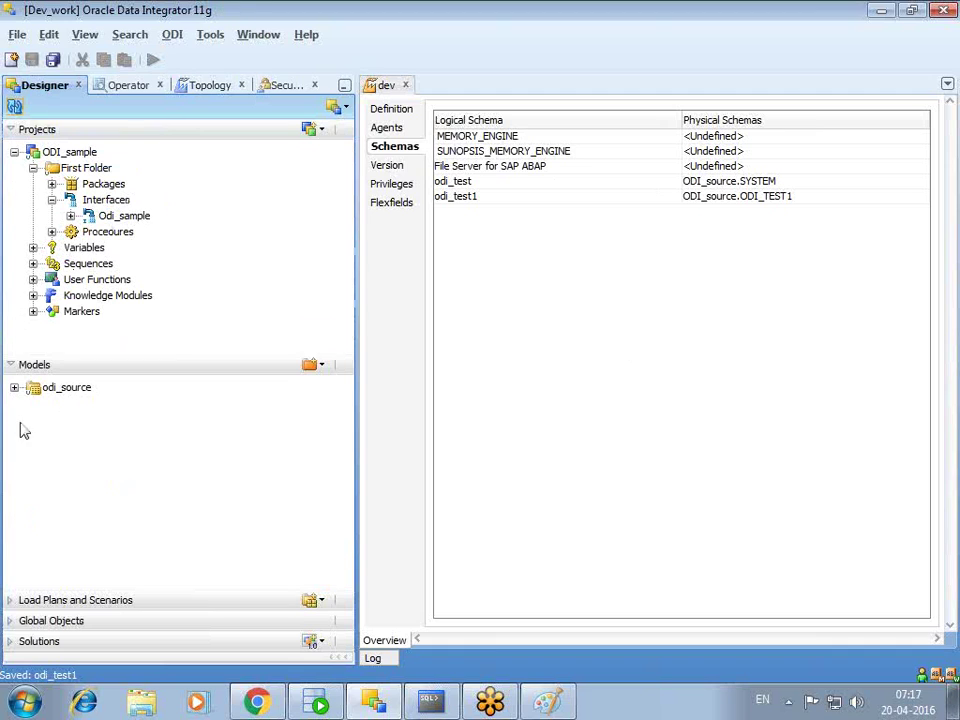
{"action": "left_click", "coordinate": [14, 387]}
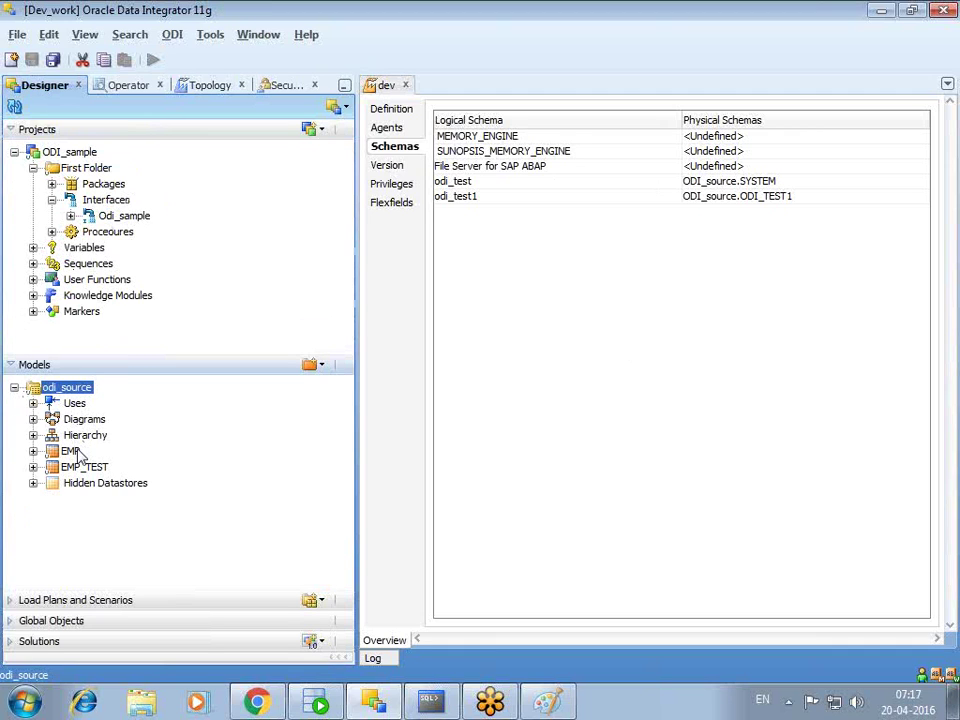
{"action": "left_click", "coordinate": [70, 452]}
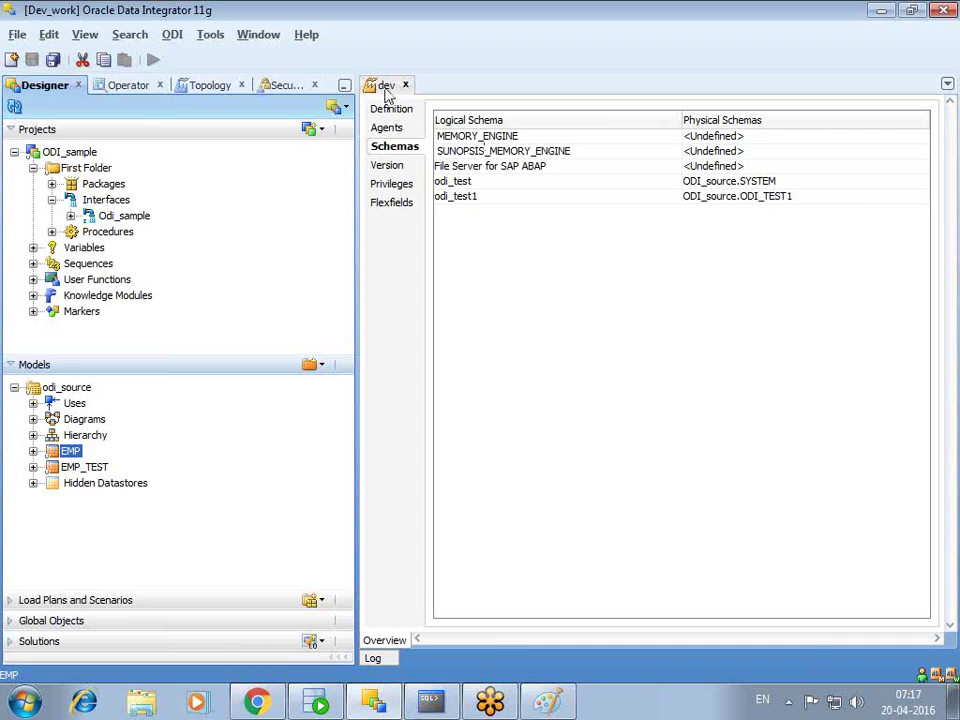
- Open Odi_sample without locking and inspect its EMP source's logical schema, odi_test
{"action": "double_click", "coordinate": [118, 217]}
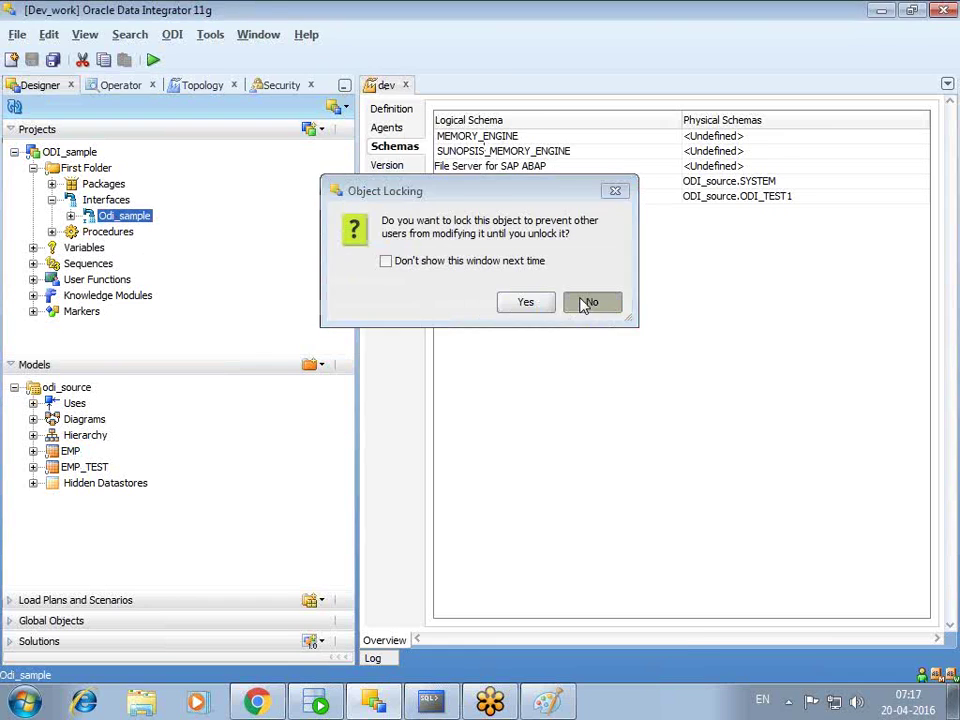
{"action": "left_click", "coordinate": [585, 302]}
{"action": "left_click", "coordinate": [432, 639]}
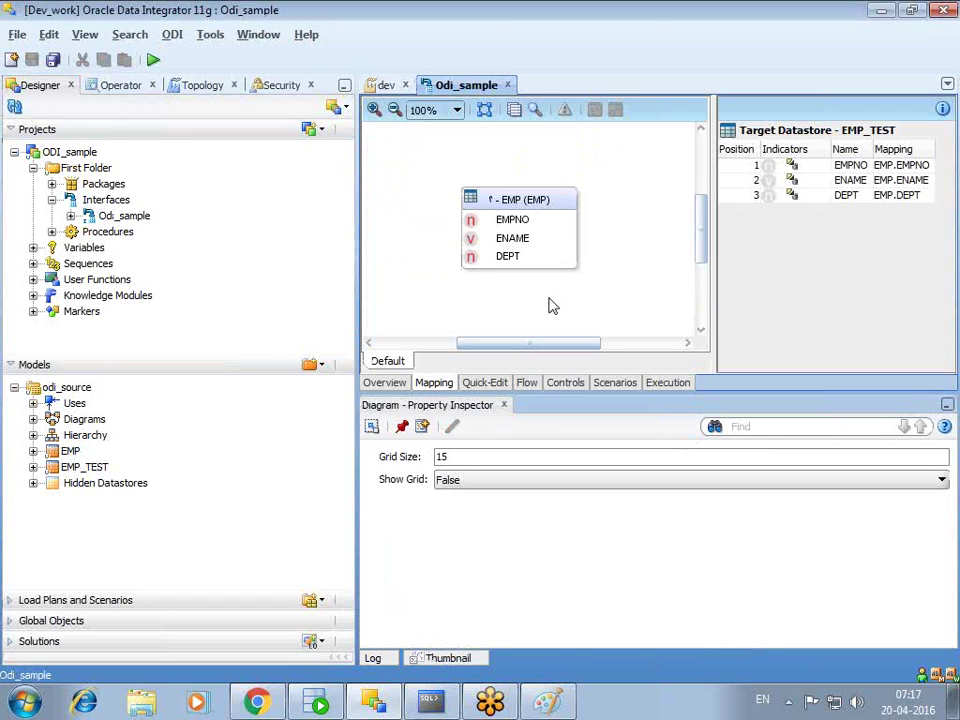
{"action": "left_click", "coordinate": [518, 205]}
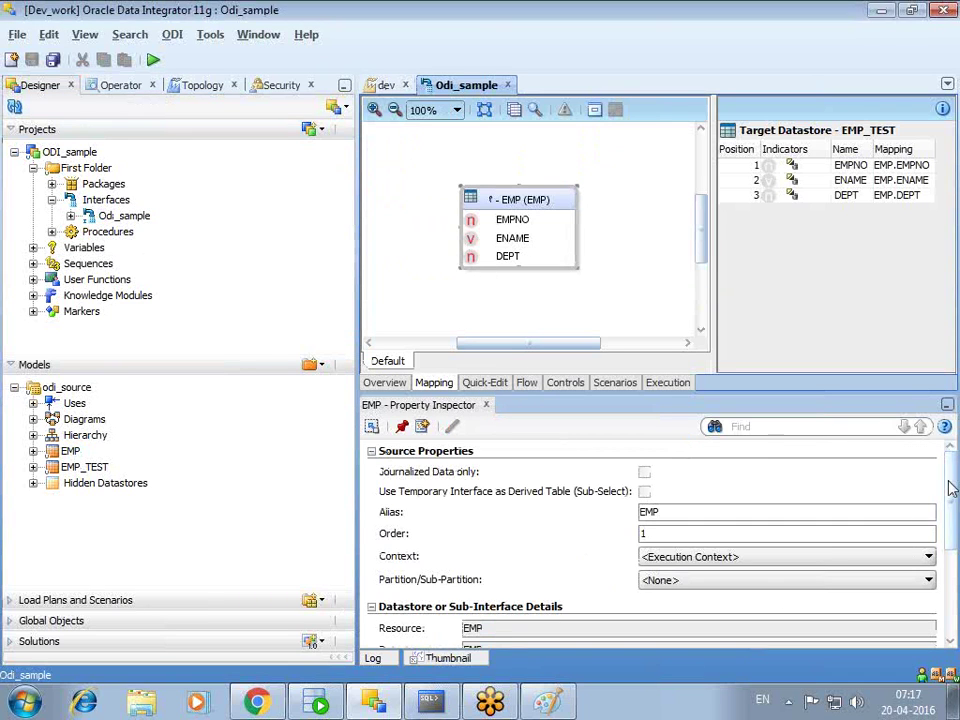
{"action": "scroll", "coordinate": [917, 550], "scroll_direction": "down", "scroll_amount": 3}
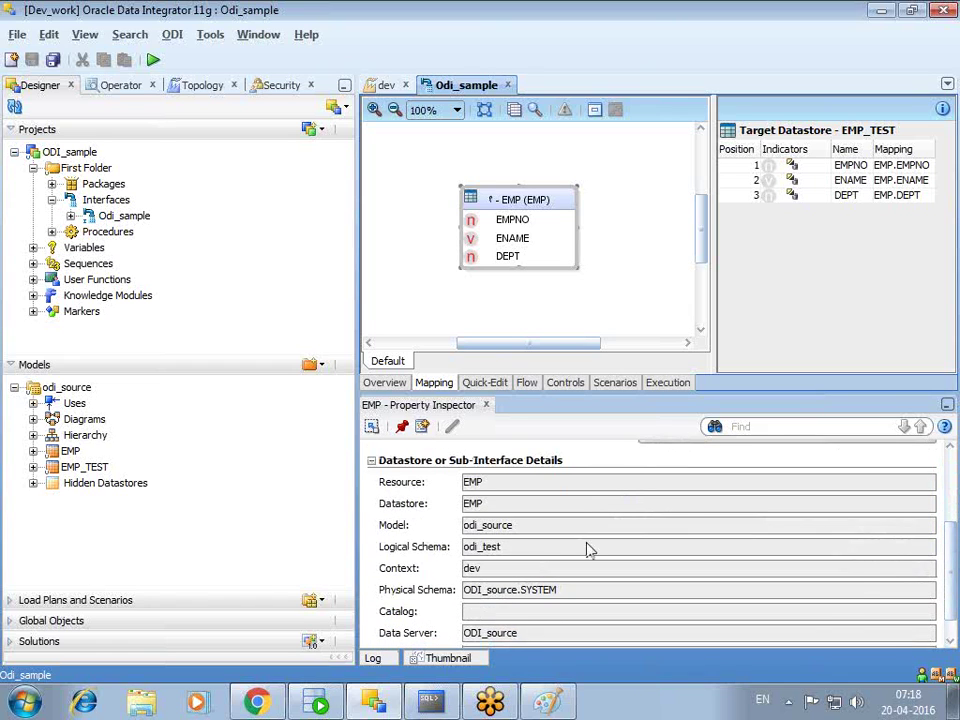
{"action": "double_click", "coordinate": [466, 547]}
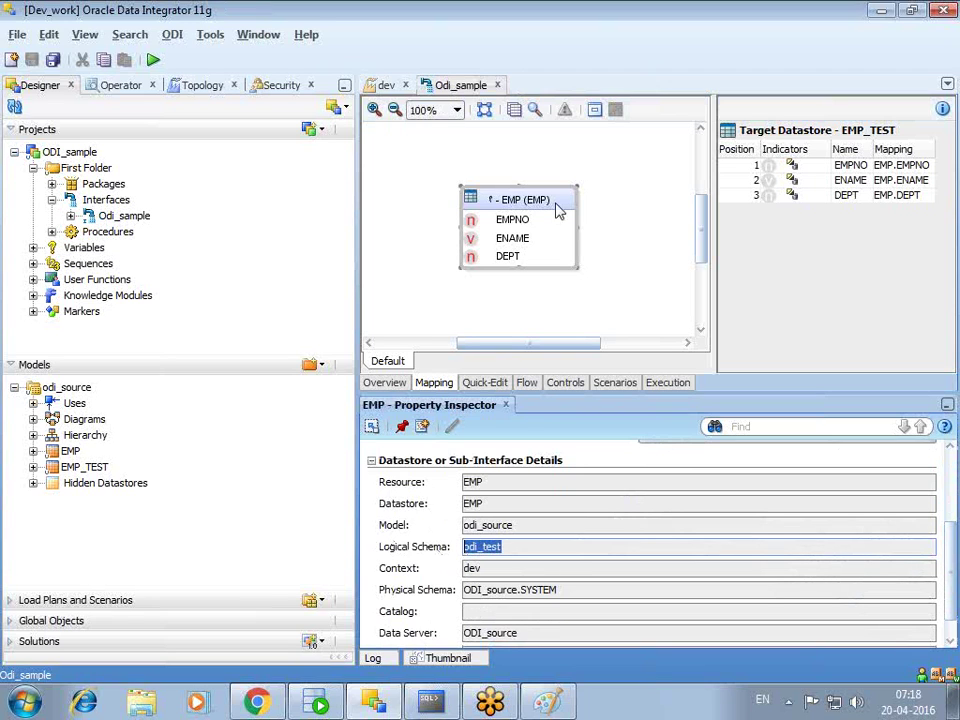
{"action": "left_click", "coordinate": [153, 60]}
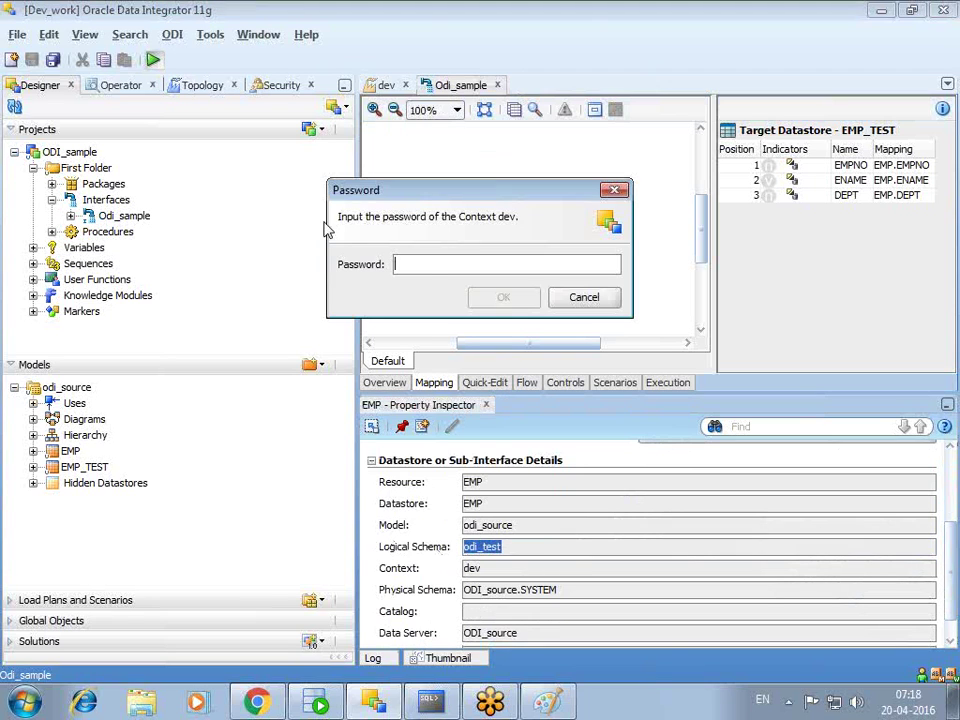
{"action": "type", "text": "*******"}
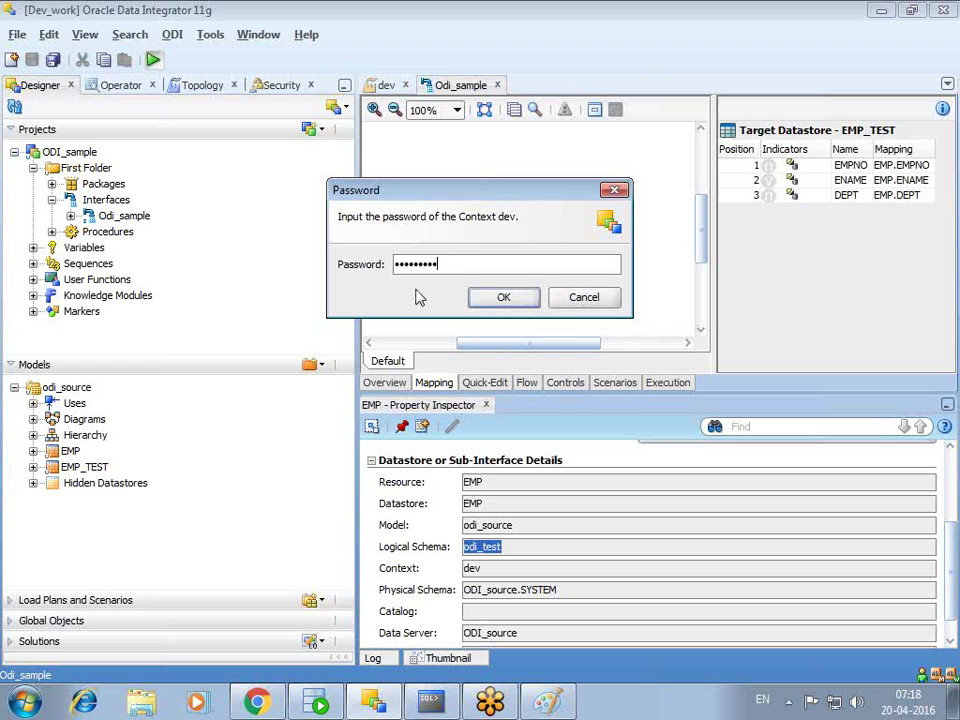
{"action": "key", "text": "Return"}
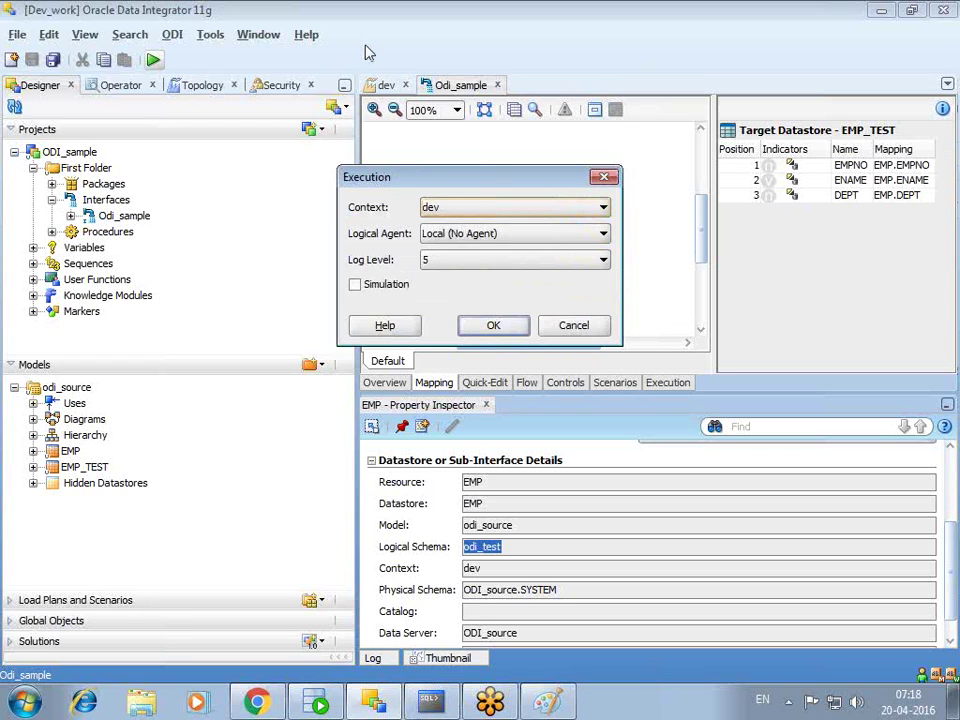
{"action": "left_click", "coordinate": [566, 326]}
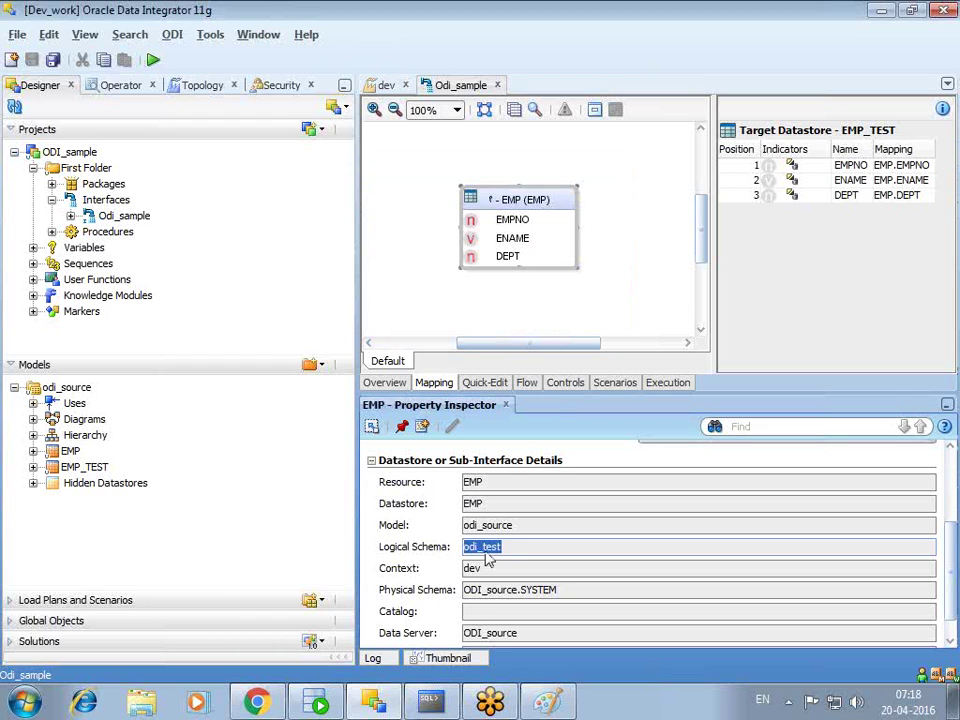
- Check which physical schemas odi_test and odi_test1 map to in the dev context
{"action": "left_click", "coordinate": [385, 85]}
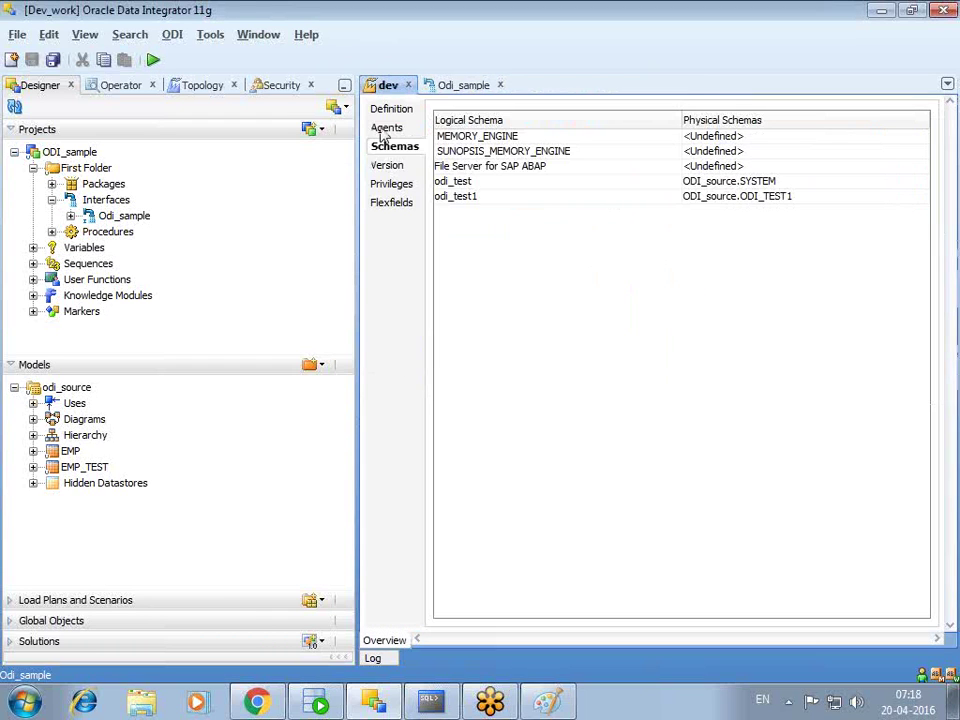
{"action": "left_click", "coordinate": [505, 181]}
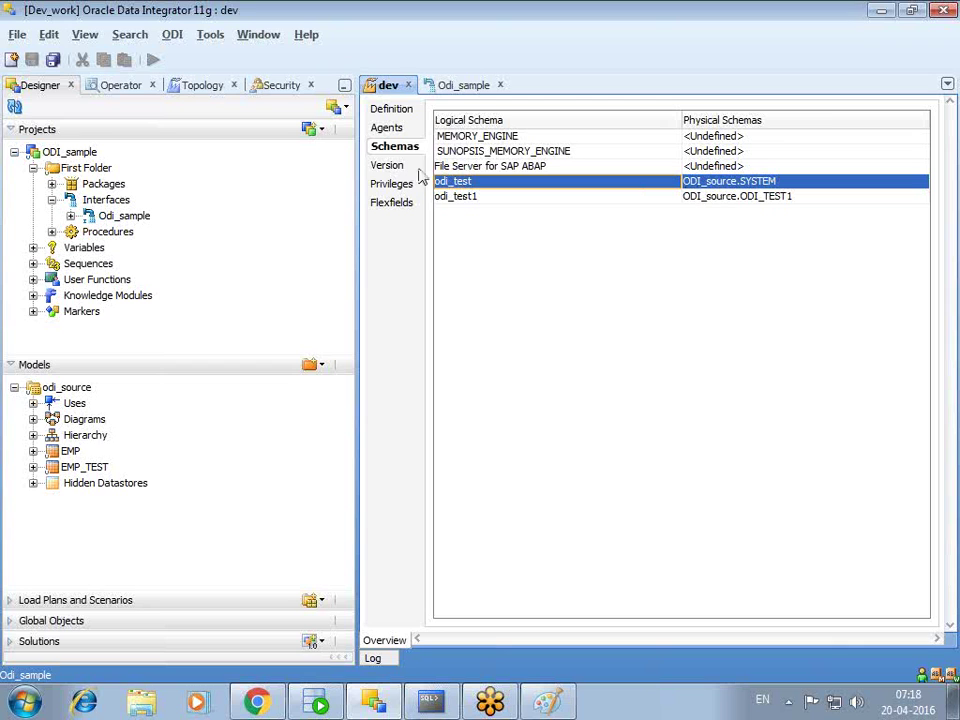
{"action": "left_click", "coordinate": [462, 86]}
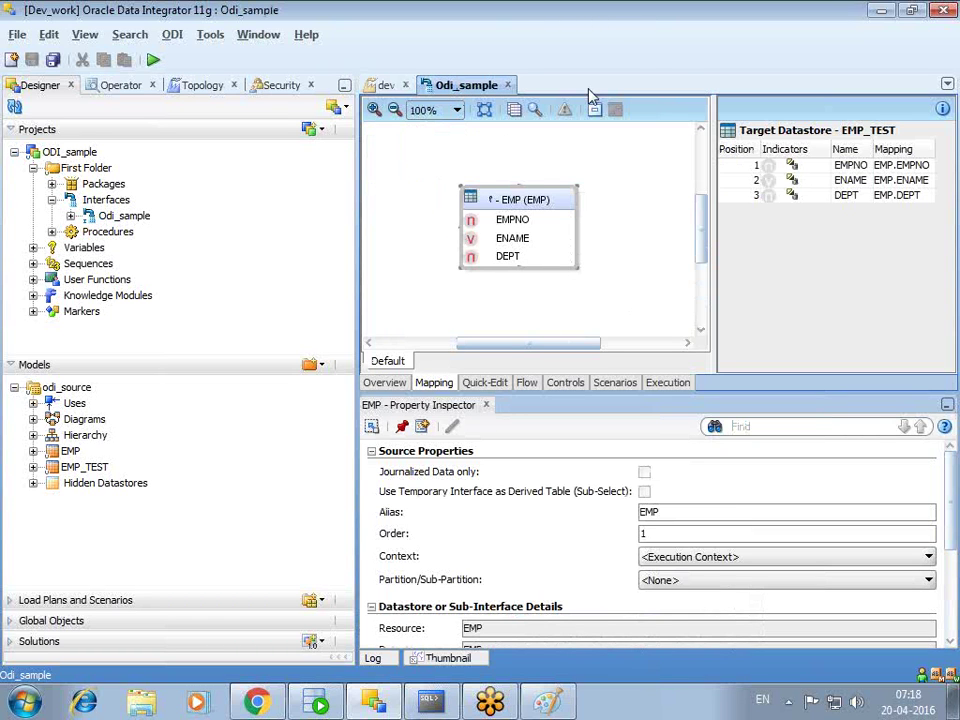
{"action": "left_click", "coordinate": [387, 87]}
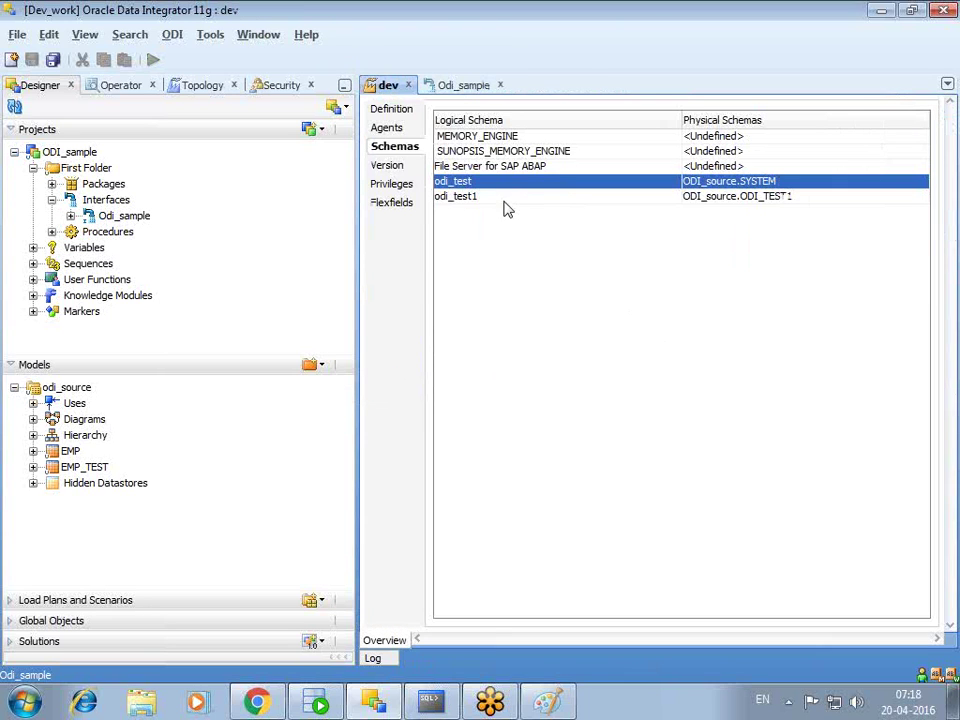
{"action": "left_click", "coordinate": [455, 199]}
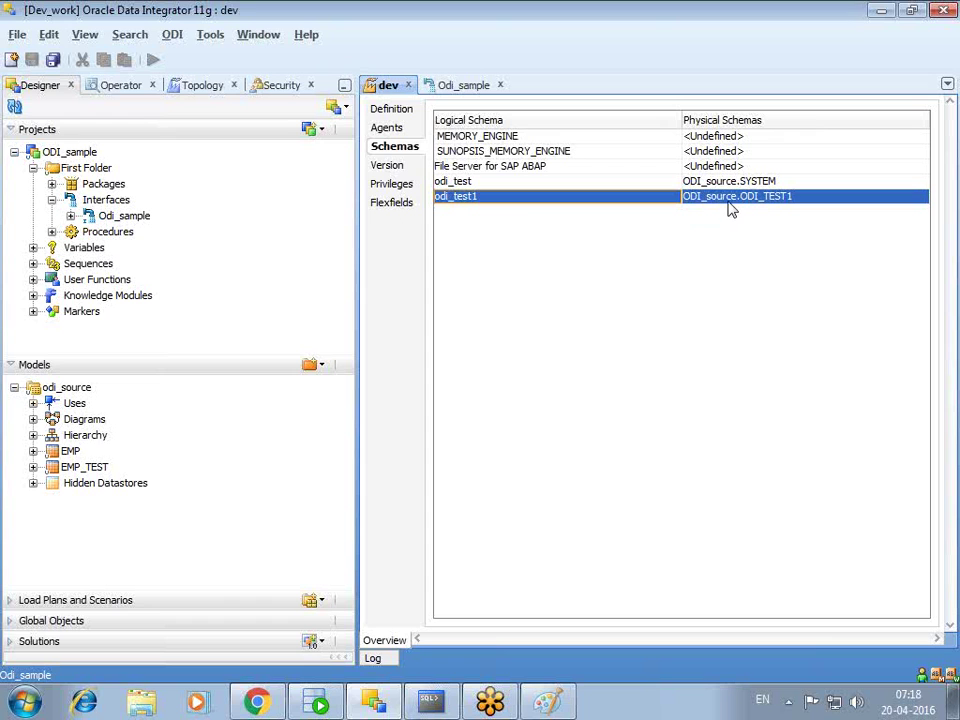
{"action": "left_click", "coordinate": [458, 86]}
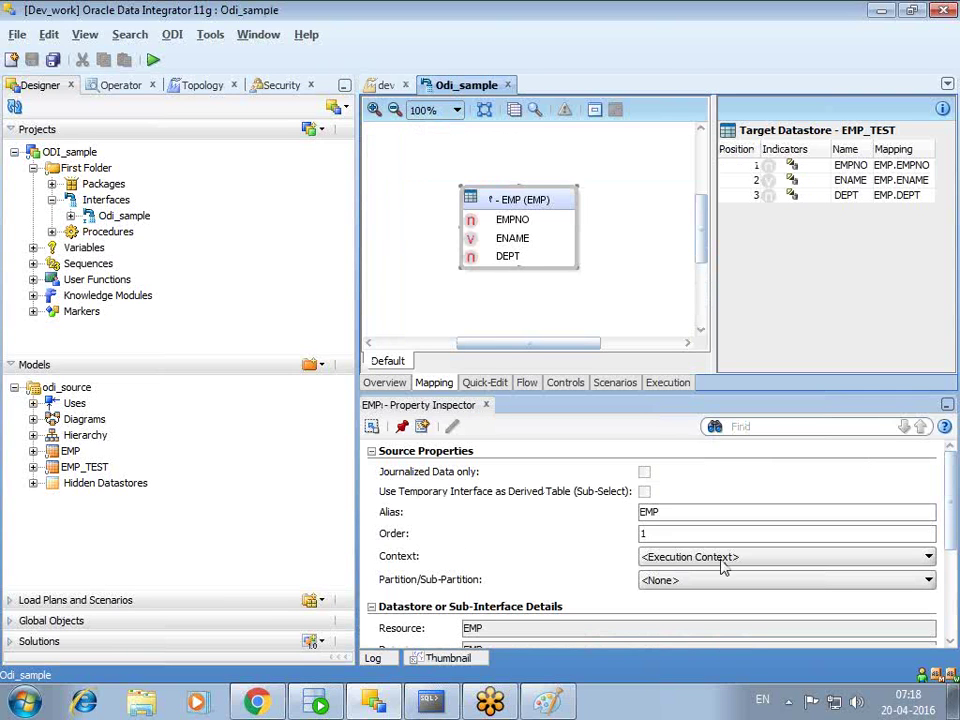
- Return to the Odi_sample mapping and collapse the odi_source model
{"action": "left_click", "coordinate": [387, 86]}
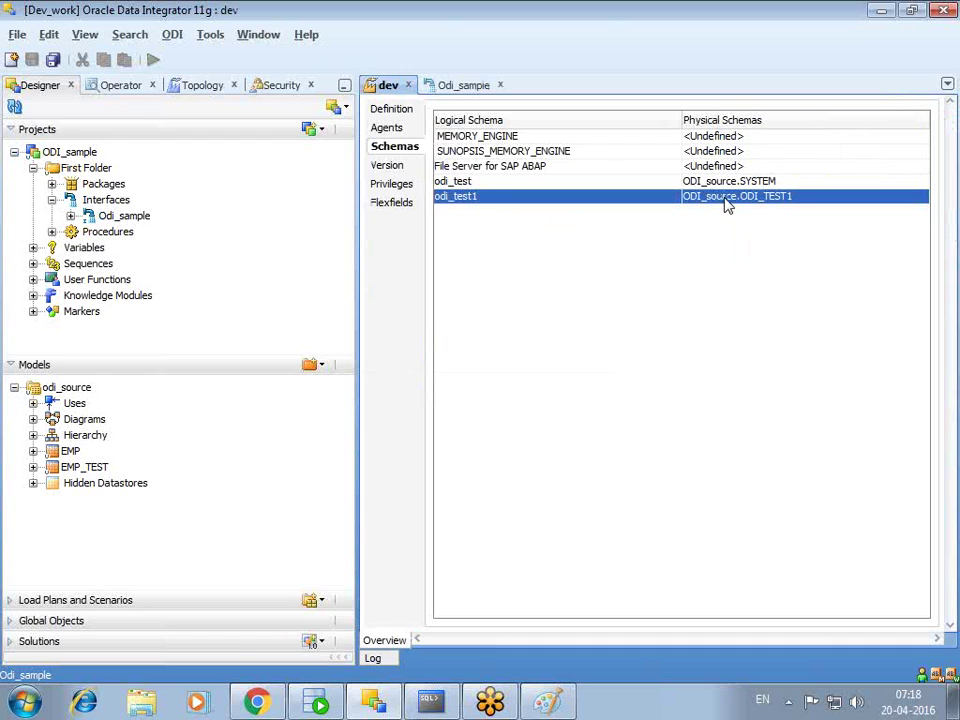
{"action": "left_click", "coordinate": [480, 87]}
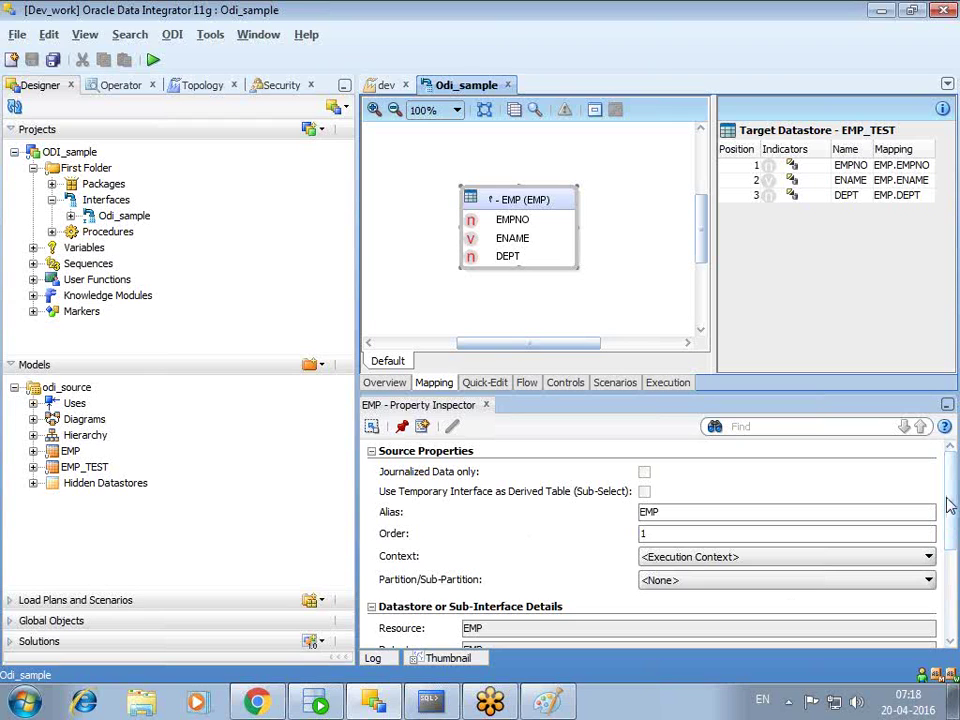
{"action": "scroll", "coordinate": [953, 505], "scroll_direction": "down", "scroll_amount": 3}
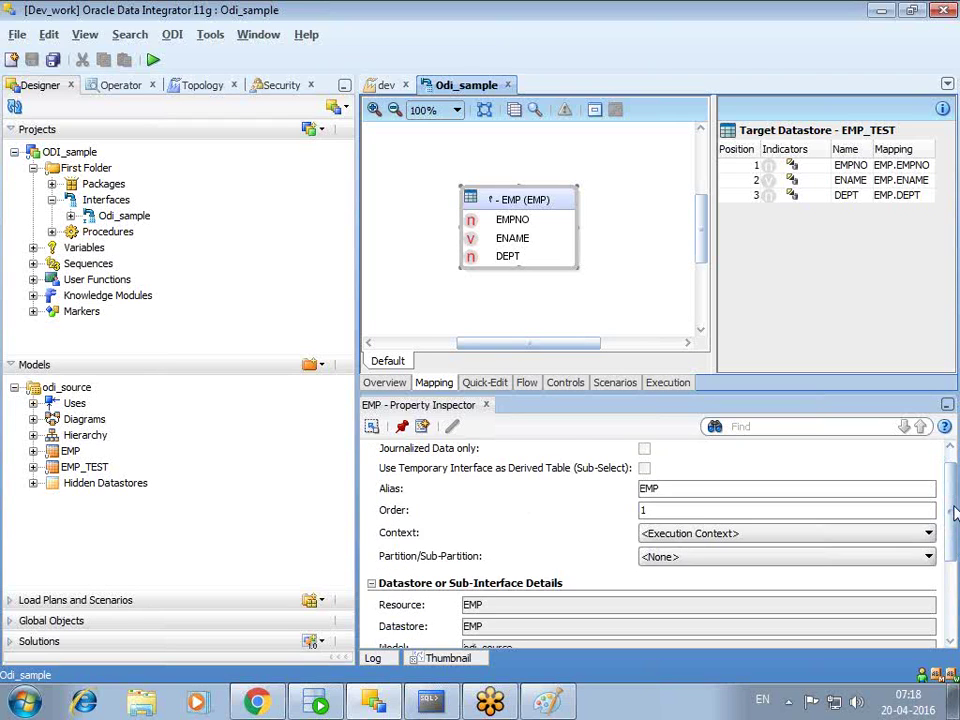
{"action": "left_click", "coordinate": [15, 389]}
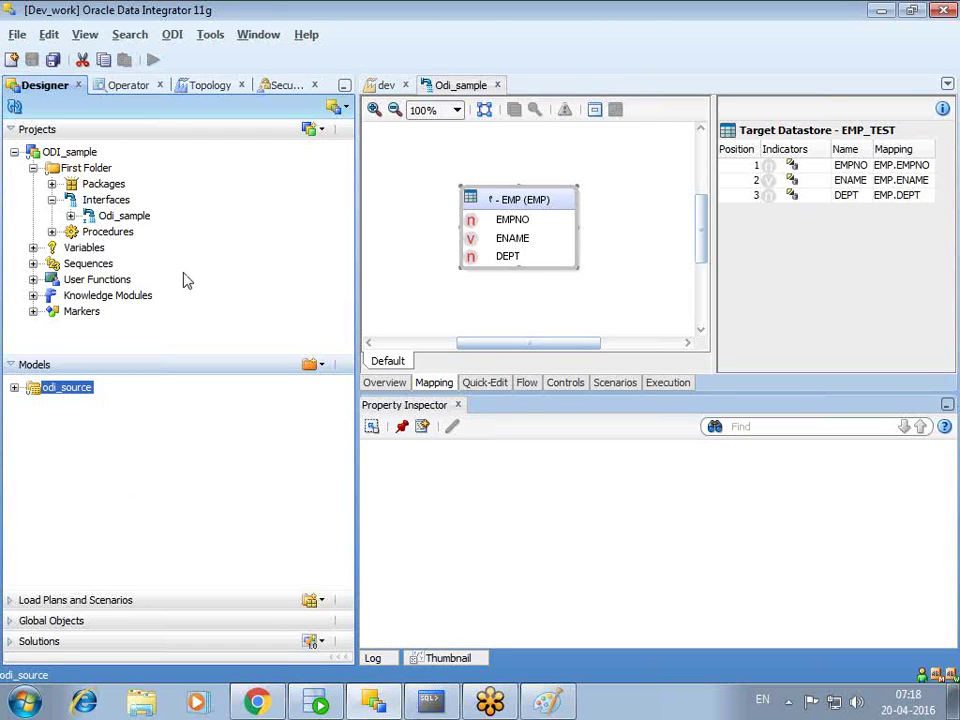
{"action": "left_click", "coordinate": [206, 85]}
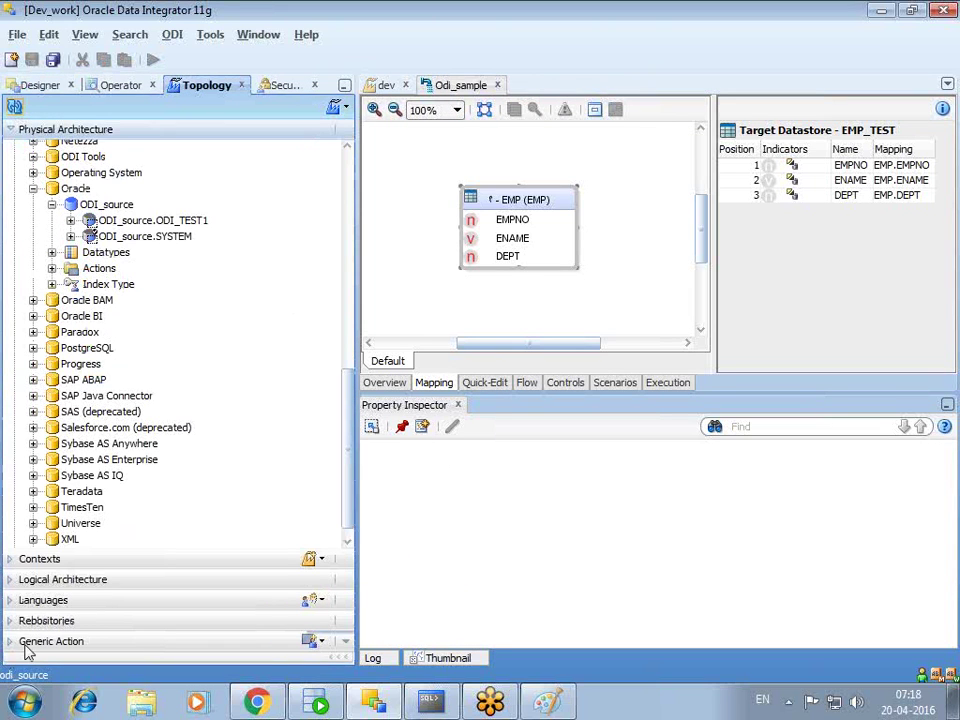
{"action": "left_click", "coordinate": [12, 579]}
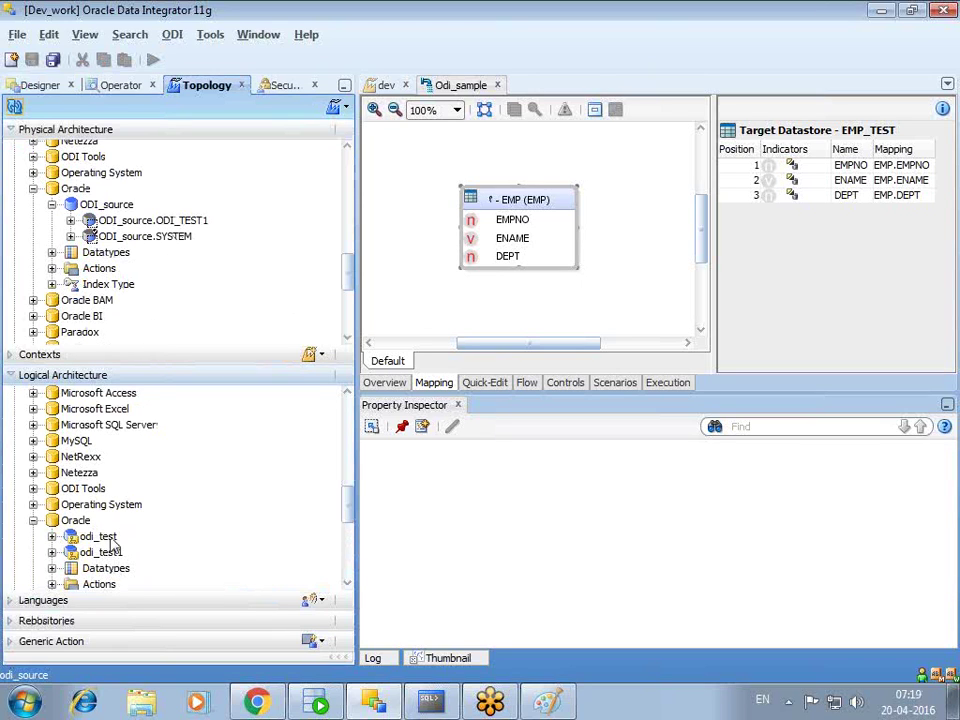
{"action": "left_click", "coordinate": [186, 222]}
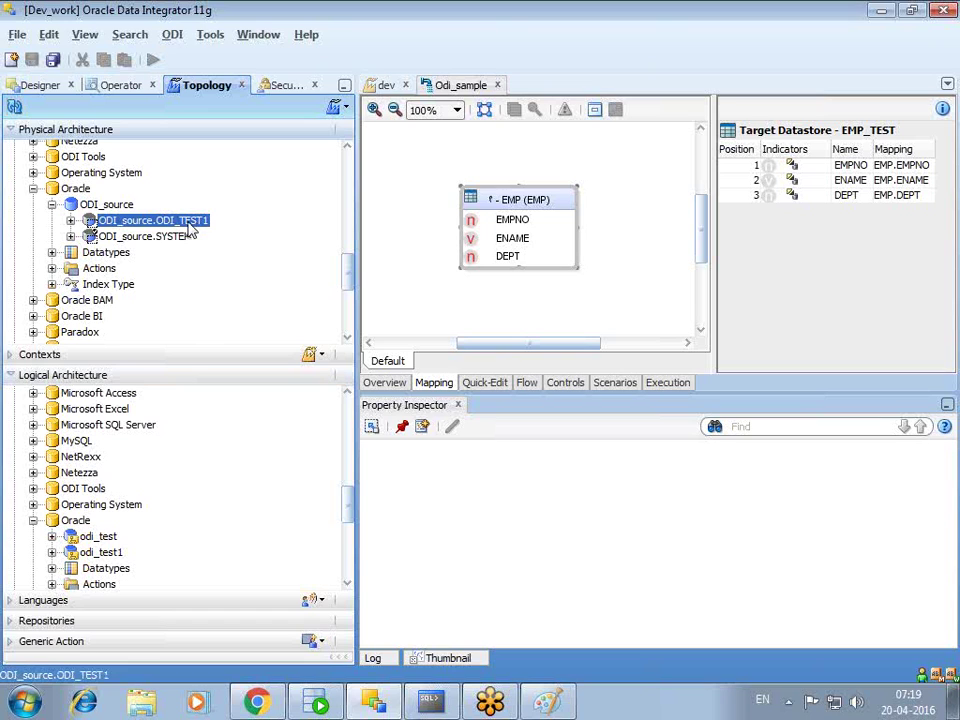
{"action": "left_click", "coordinate": [103, 553]}
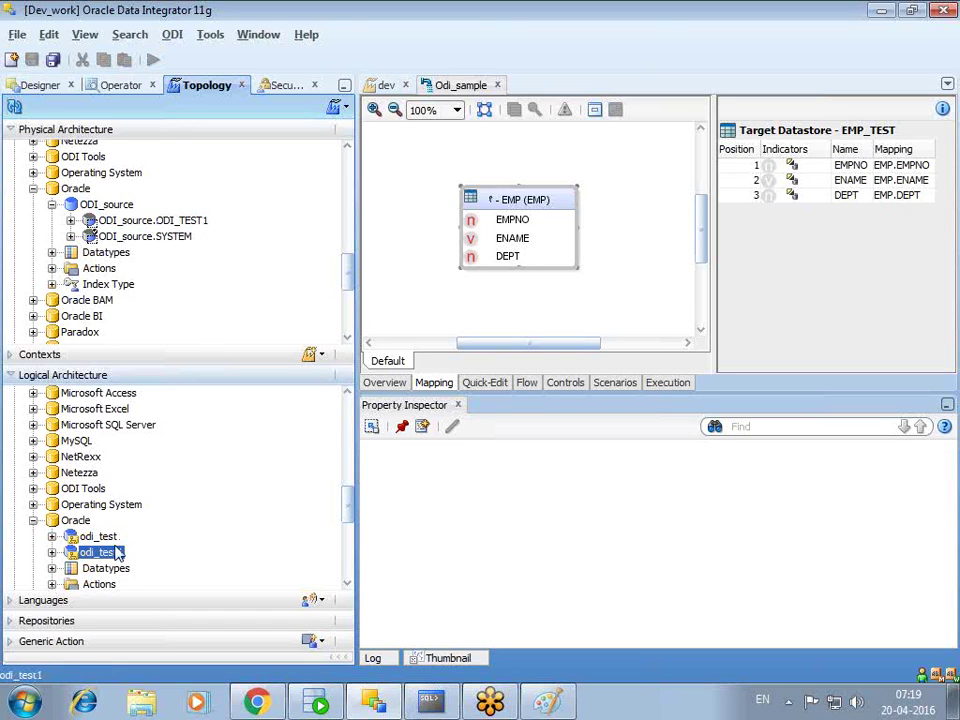
{"action": "left_click", "coordinate": [160, 237]}
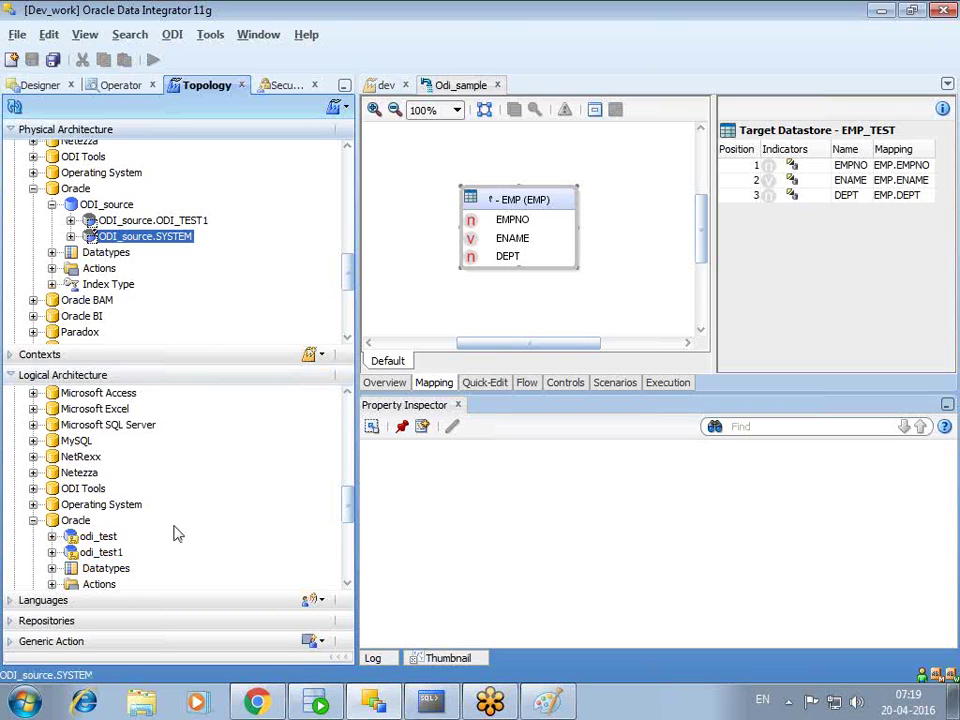
{"action": "left_click", "coordinate": [100, 537]}
{"action": "left_click", "coordinate": [178, 238]}
{"action": "left_click", "coordinate": [103, 539]}
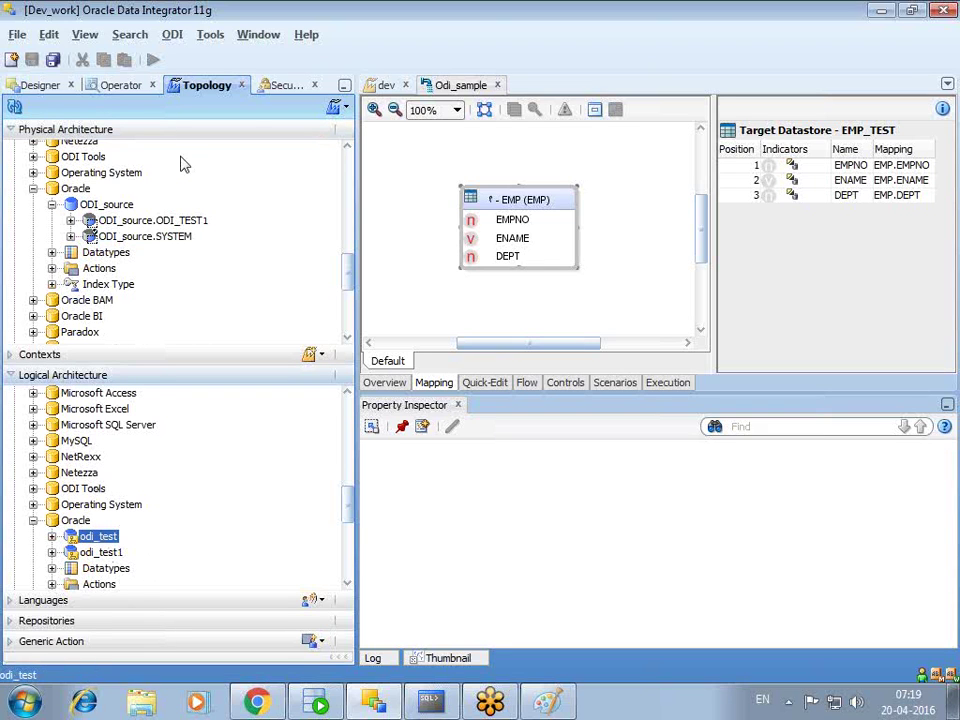
{"action": "left_click", "coordinate": [42, 85]}
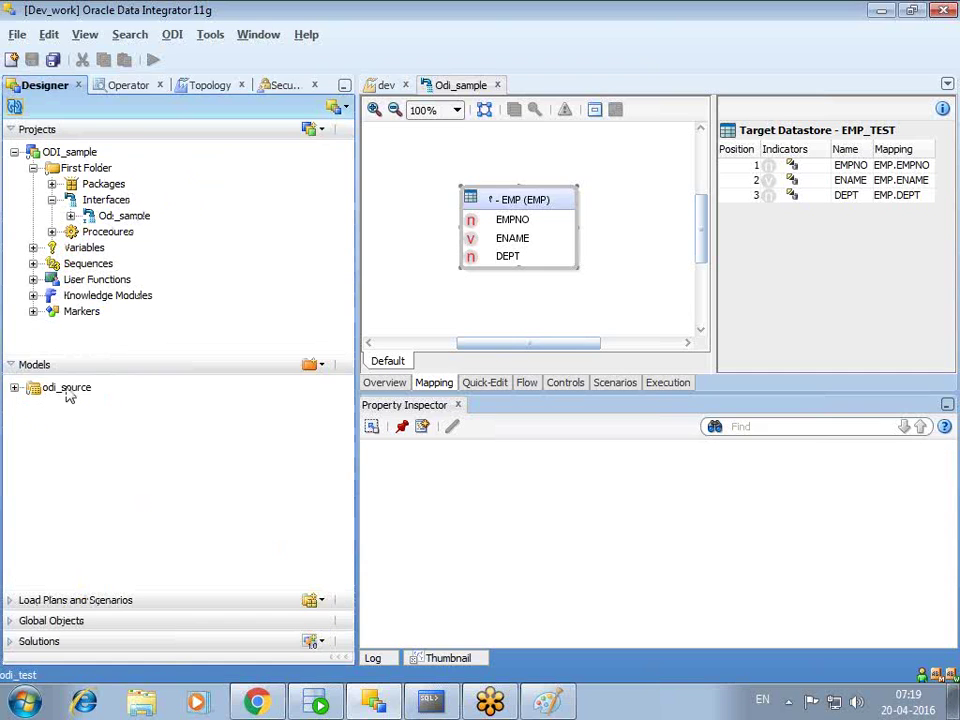
{"action": "double_click", "coordinate": [66, 388]}
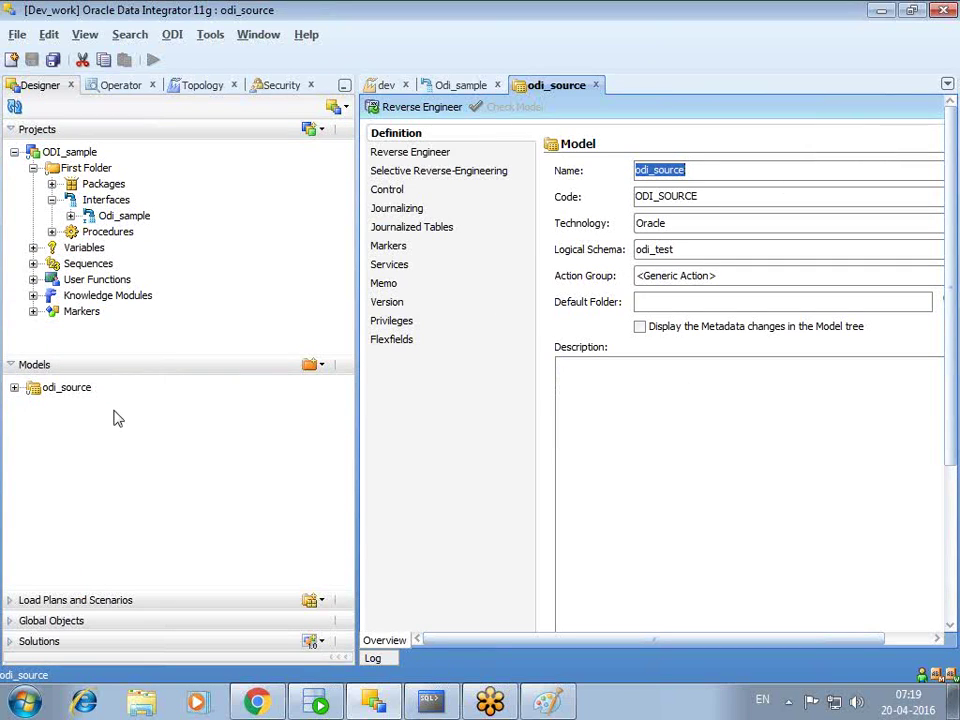
{"action": "left_click", "coordinate": [596, 85]}
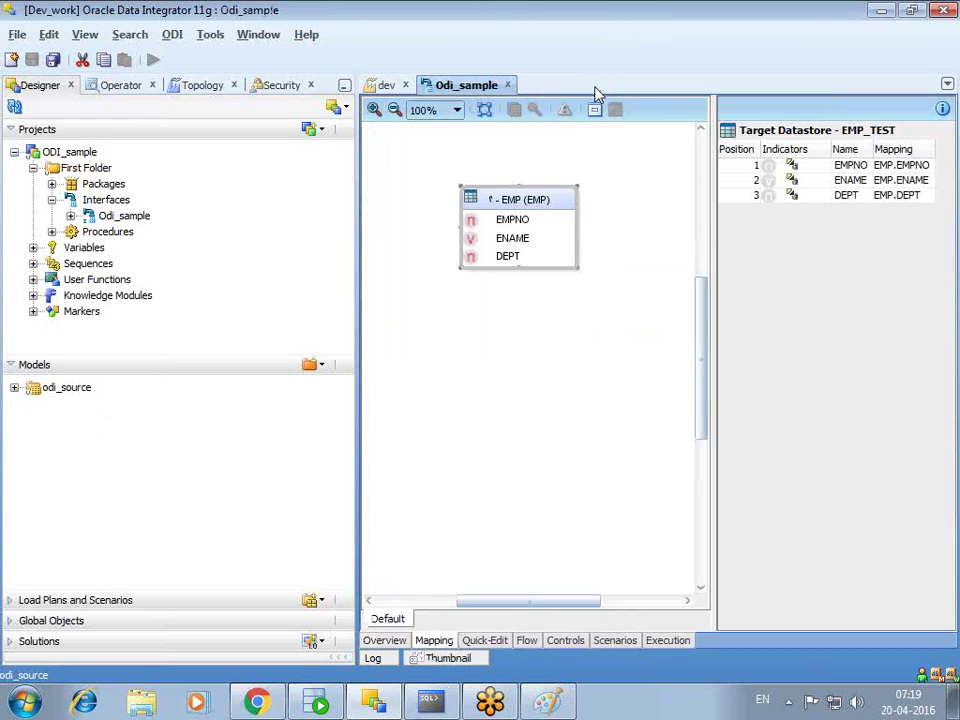
{"action": "left_click", "coordinate": [570, 220]}
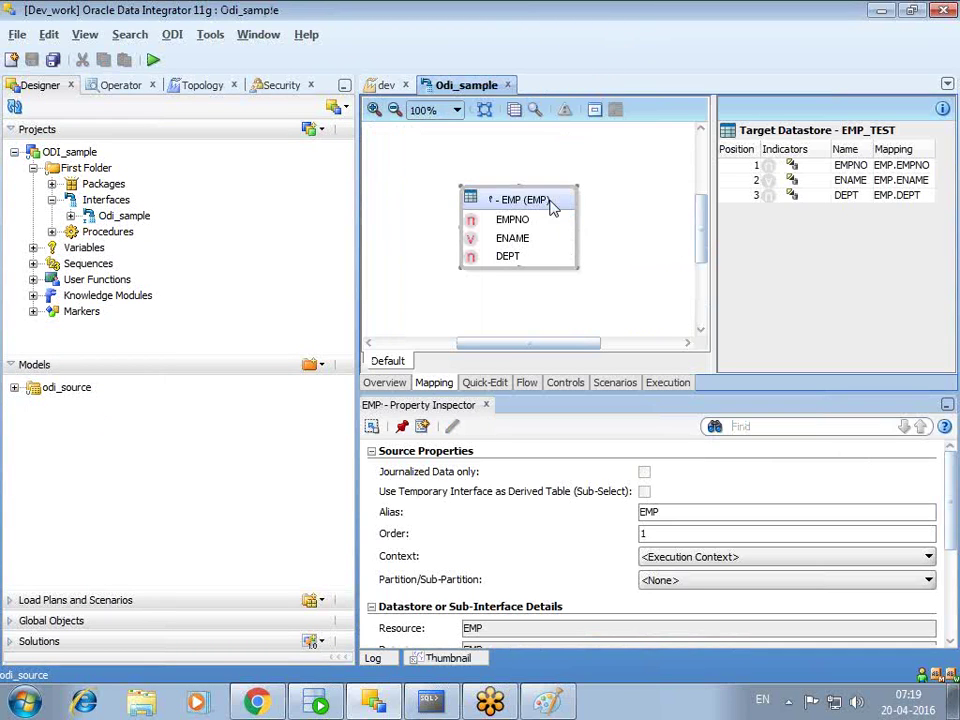
{"action": "scroll", "coordinate": [955, 503], "scroll_direction": "down", "scroll_amount": 1}
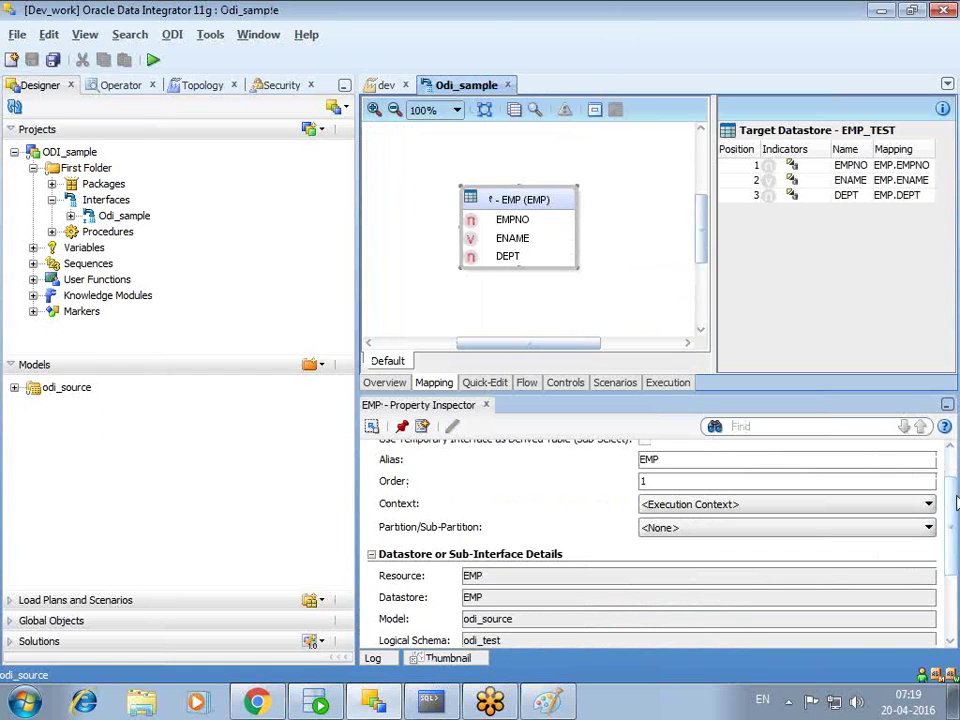
{"action": "left_click", "coordinate": [318, 365]}
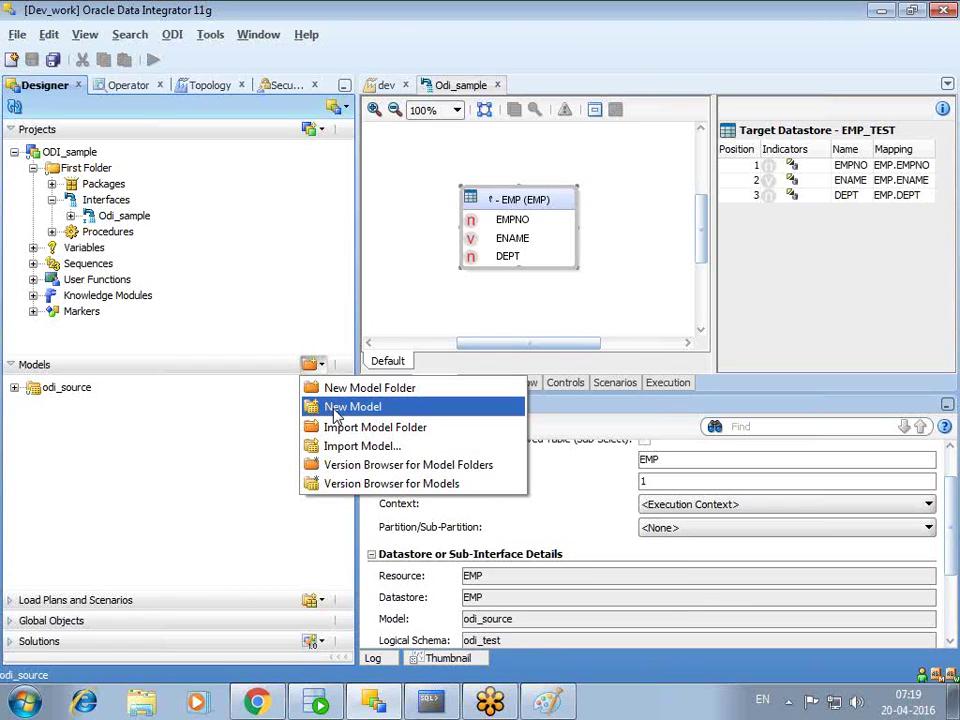
{"action": "left_click", "coordinate": [62, 390]}
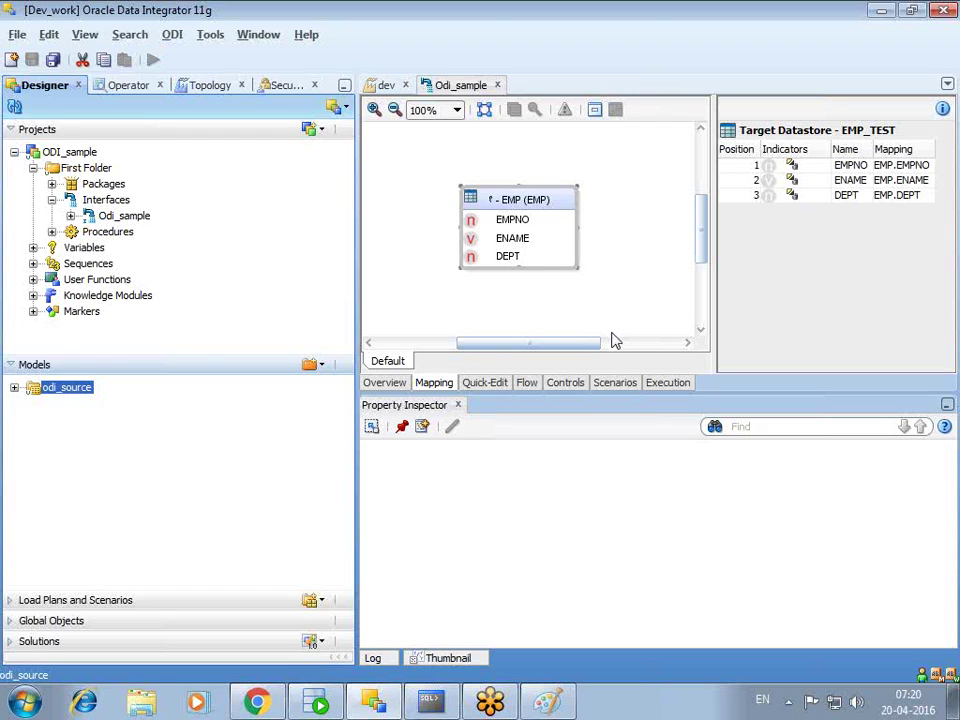
- Create a new model odi_test1 with technology Oracle and logical schema odi_test1
{"action": "left_click", "coordinate": [324, 365]}
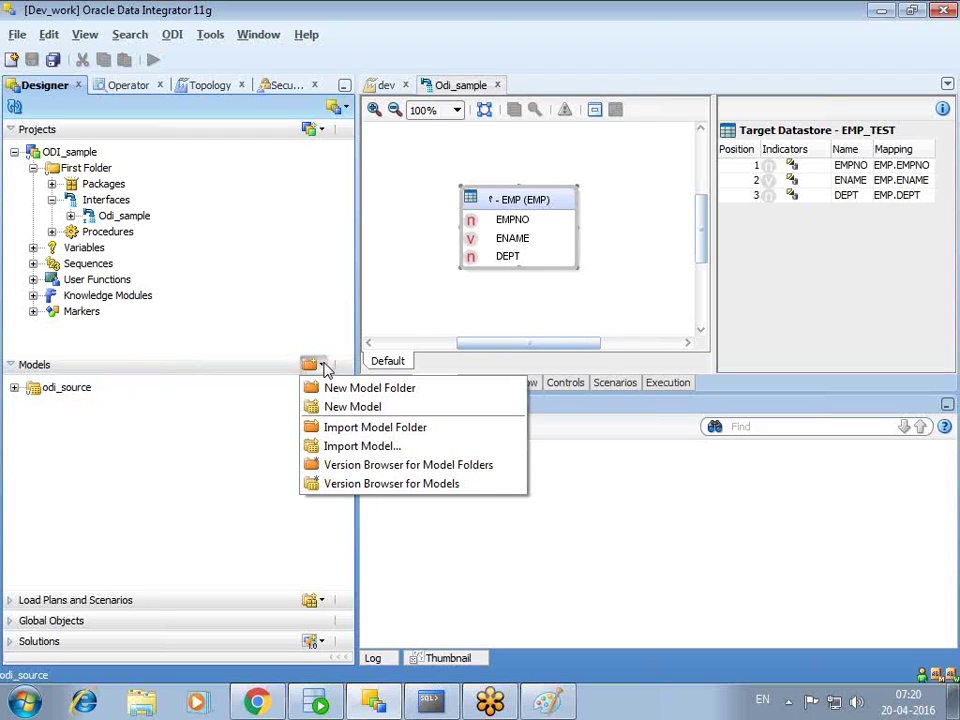
{"action": "left_click", "coordinate": [352, 407]}
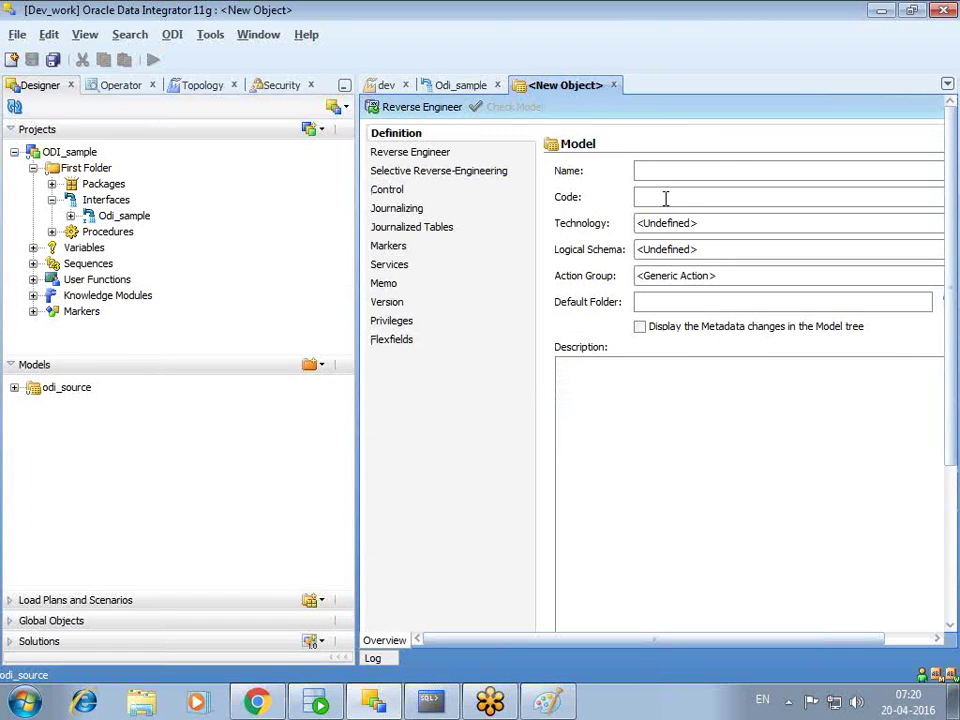
{"action": "type", "text": "odi_"}
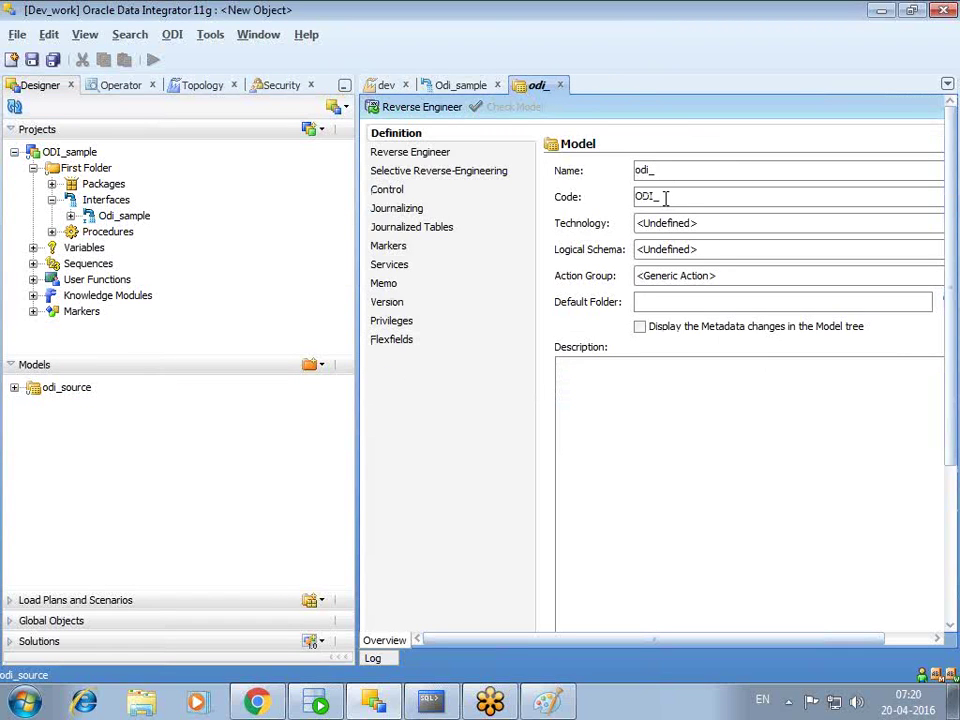
{"action": "type", "text": "test1"}
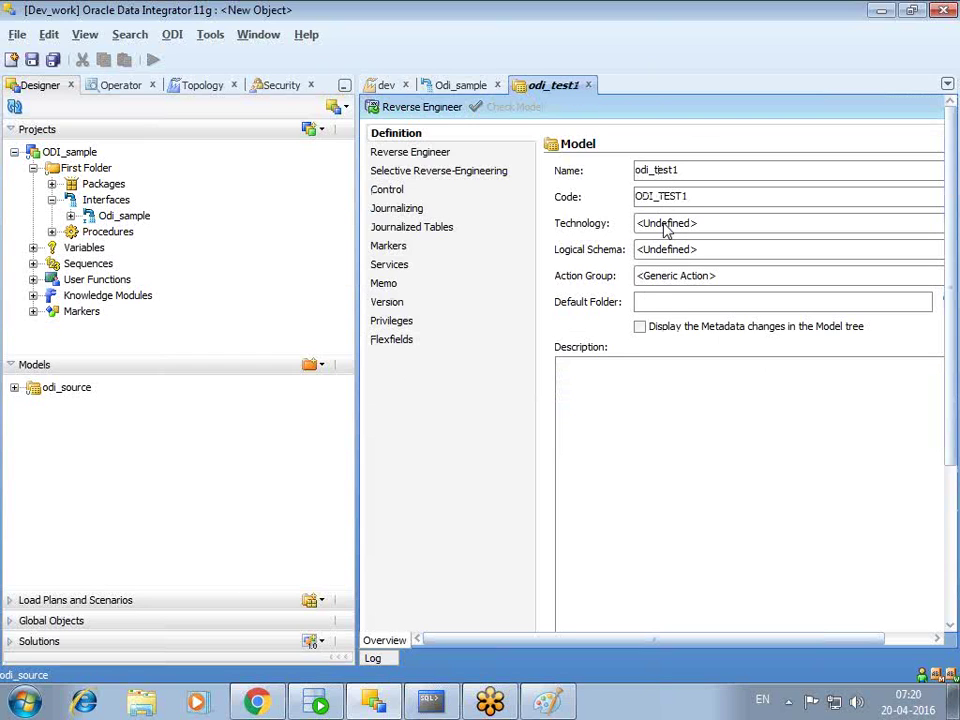
{"action": "left_click", "coordinate": [666, 224]}
{"action": "scroll", "coordinate": [667, 285], "scroll_direction": "down", "scroll_amount": 2}
{"action": "scroll", "coordinate": [667, 287], "scroll_direction": "down", "scroll_amount": 5}
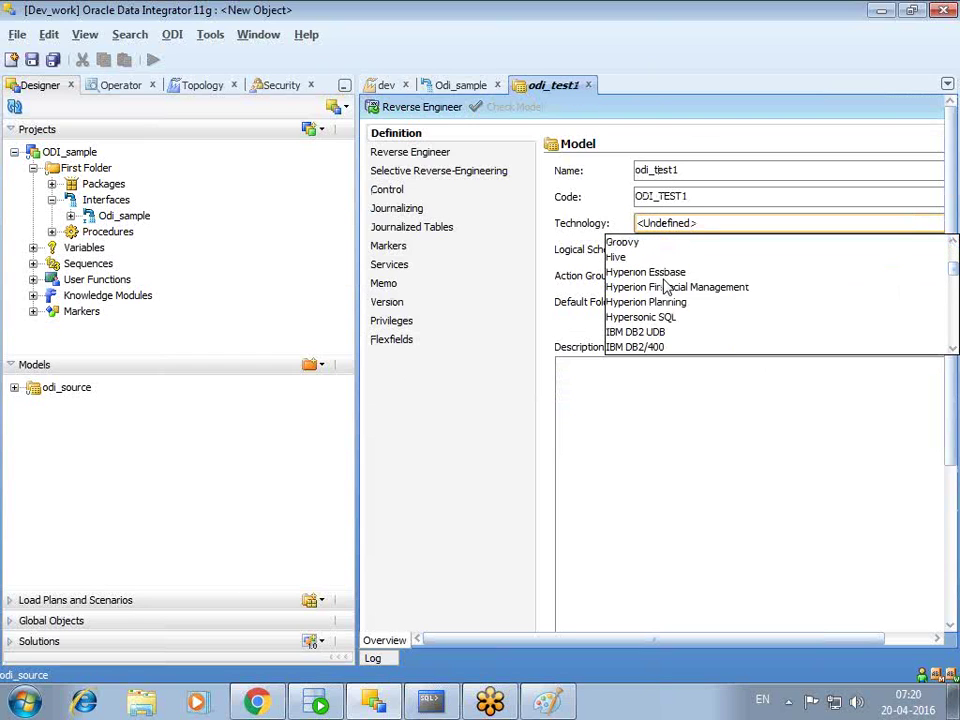
{"action": "scroll", "coordinate": [667, 300], "scroll_direction": "down", "scroll_amount": 4}
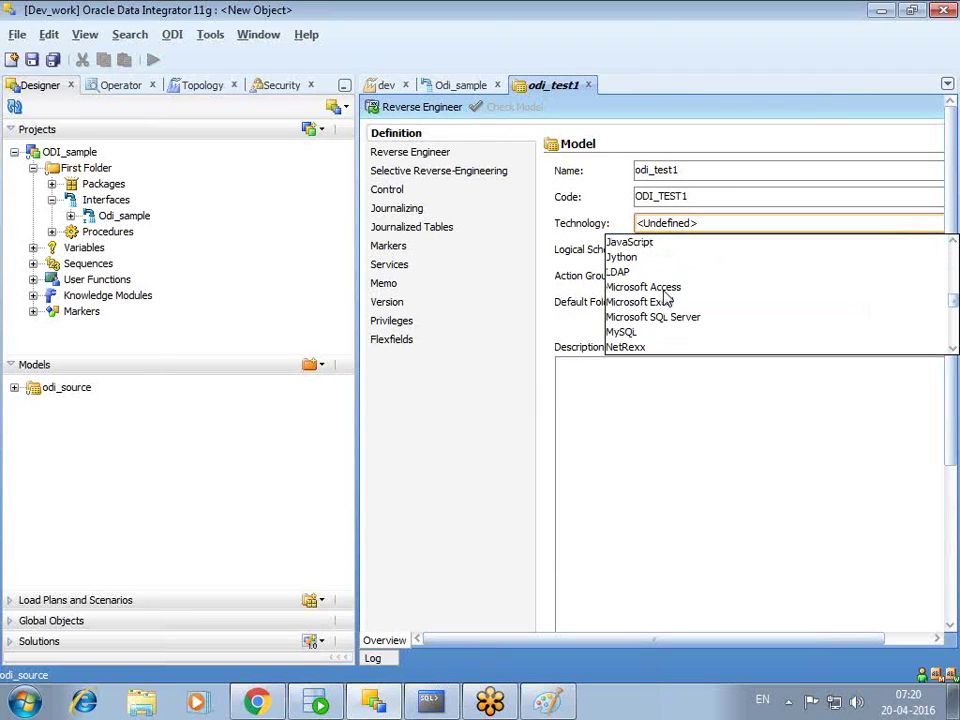
{"action": "left_click", "coordinate": [660, 317]}
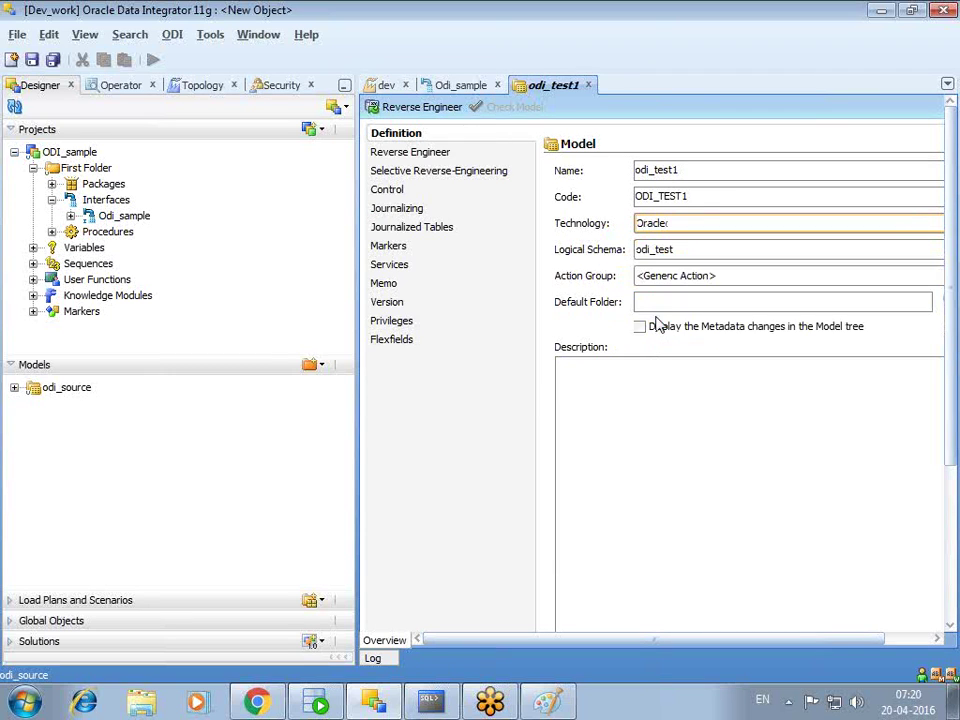
{"action": "left_click", "coordinate": [679, 249]}
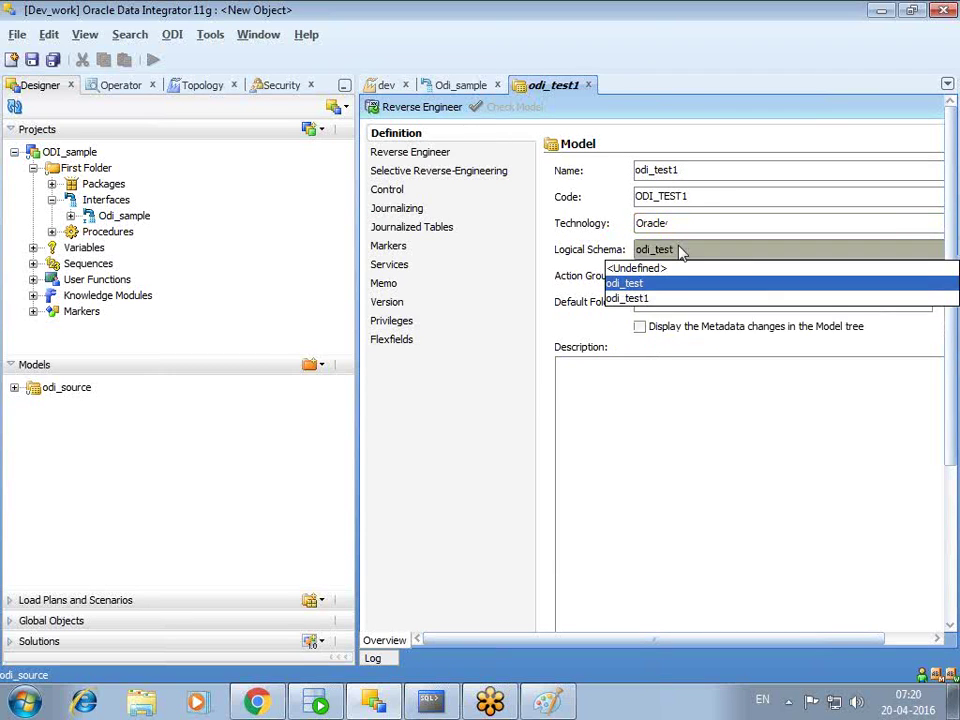
{"action": "left_click", "coordinate": [636, 300]}
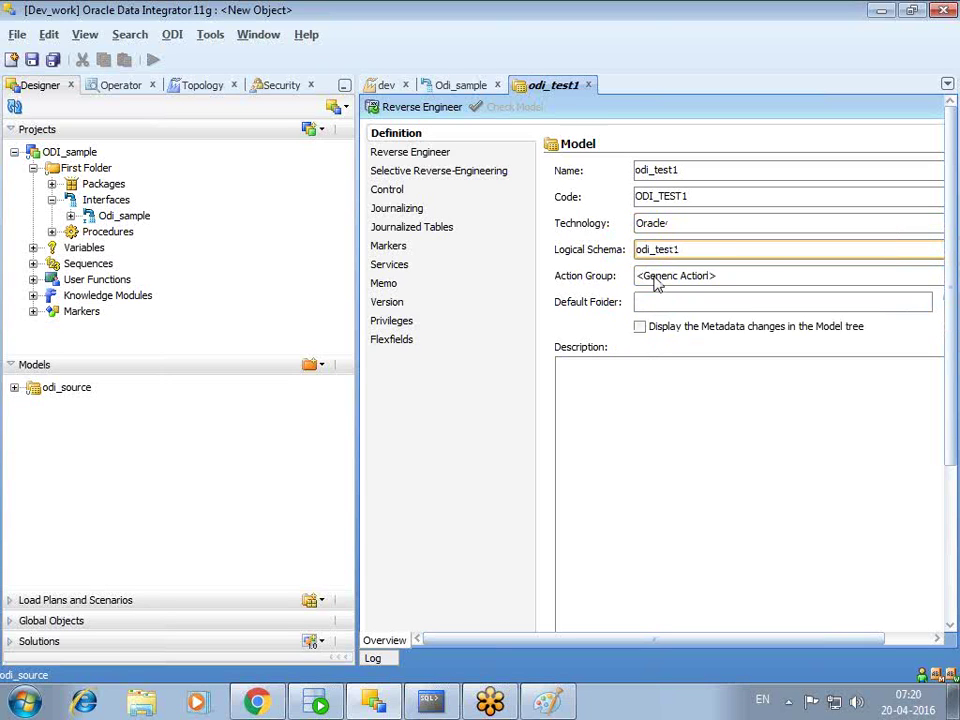
- Open the model's Reverse Engineer tab, then enter select * from tab; in SQL*Plus
{"action": "left_click", "coordinate": [413, 154]}
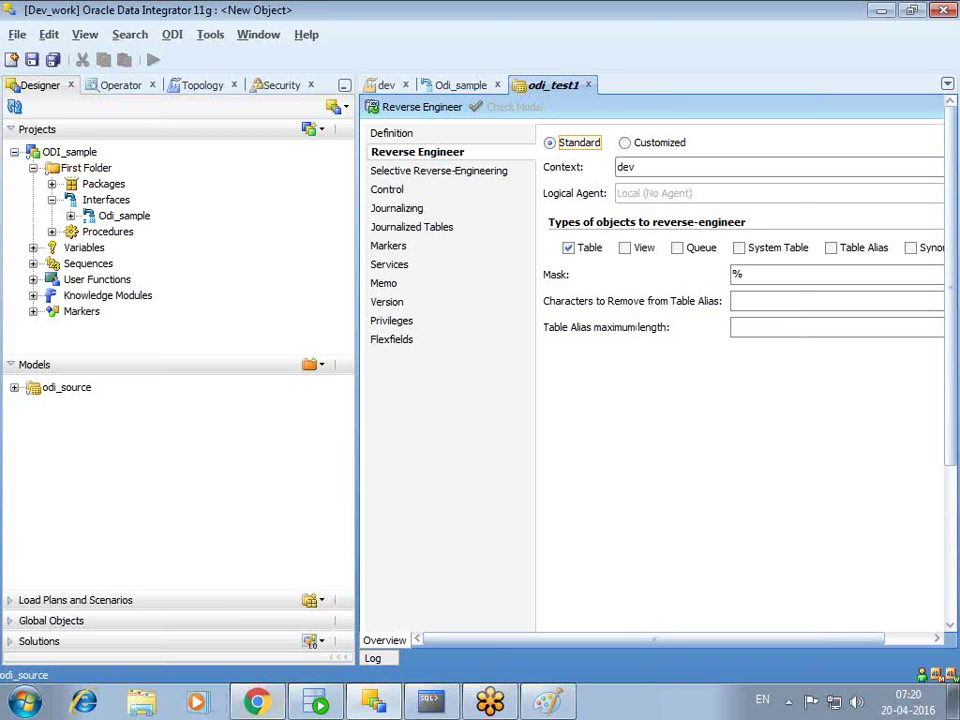
{"action": "left_click", "coordinate": [430, 703]}
{"action": "type", "text": "select * from tab;"}
- List the schema's tables, then create table emp (empno number, ename varchar2(20))
{"action": "key", "text": "Return"}
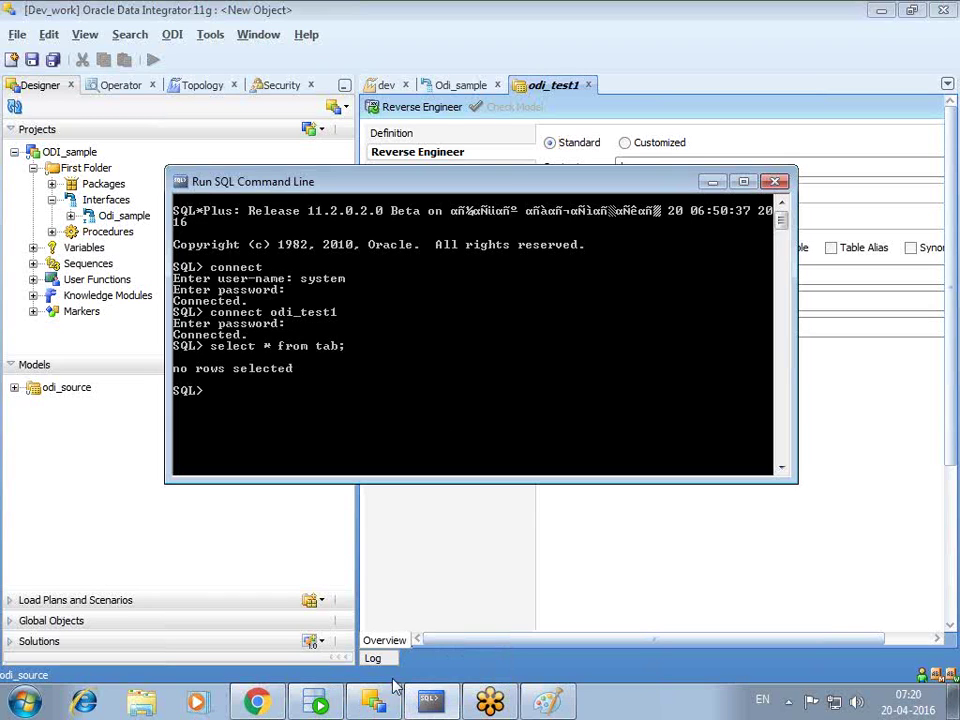
{"action": "type", "text": "select * from"}
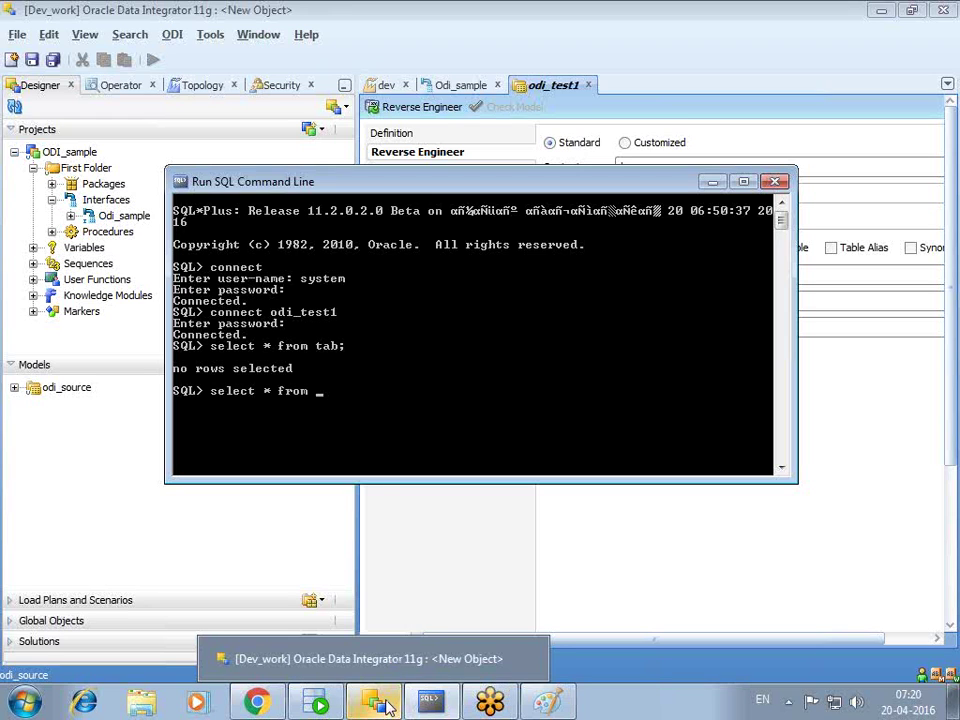
{"action": "key", "text": "BackSpace"}
{"action": "key", "text": "BackSpace"}
{"action": "key", "text": "BackSpace"}
{"action": "key", "text": "BackSpace"}
{"action": "key", "text": "BackSpace"}
{"action": "key", "text": "BackSpace"}
{"action": "key", "text": "BackSpace"}
{"action": "key", "text": "BackSpace"}
{"action": "key", "text": "BackSpace"}
{"action": "key", "text": "BackSpace"}
{"action": "key", "text": "BackSpace"}
{"action": "key", "text": "BackSpace"}
{"action": "key", "text": "BackSpace"}
{"action": "type", "text": "create table \\"}
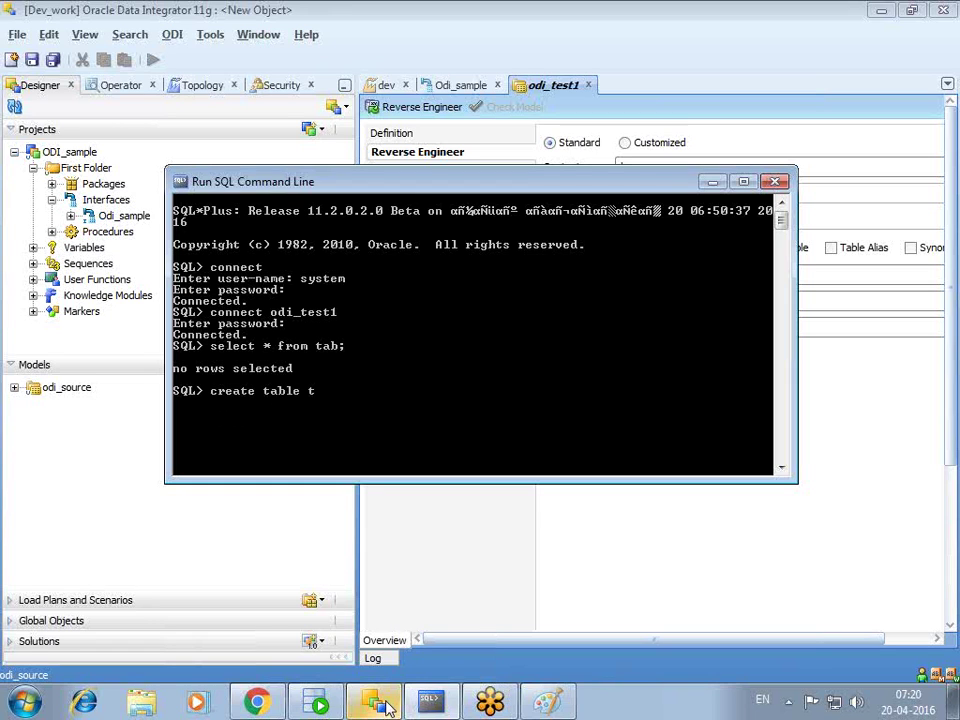
{"action": "key", "text": "BackSpace"}
{"action": "type", "text": "emp (empno number,ename varchar2(20))"}
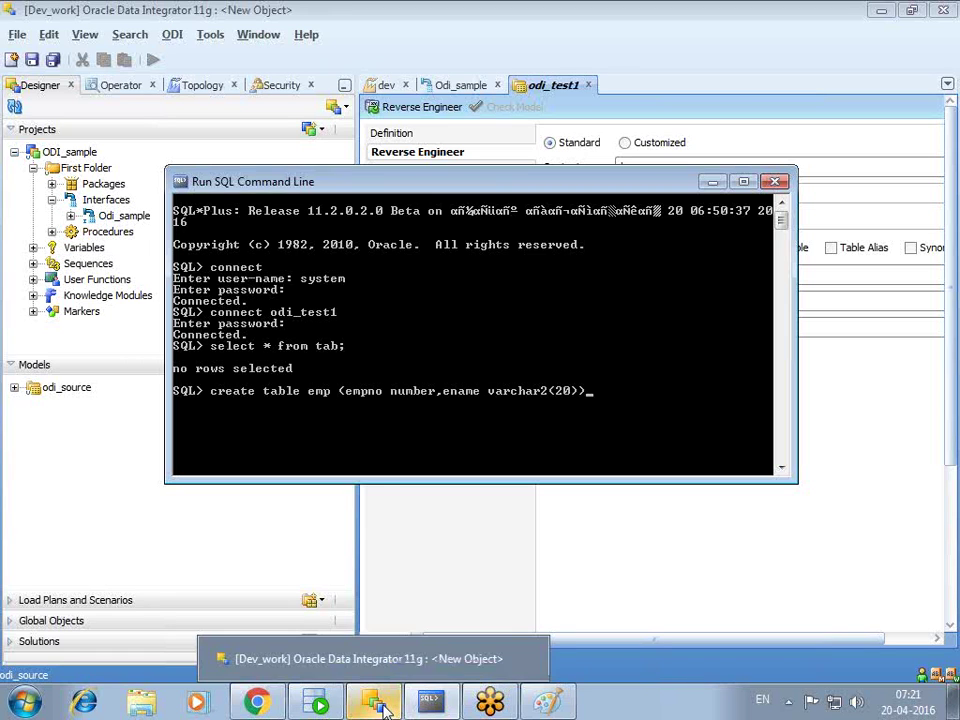
{"action": "type", "text": ";"}
{"action": "key", "text": "Return"}
- Insert the row (10, 'scott') into emp and create an empty emp_test copy using where 1=2
{"action": "type", "text": "insert i"}
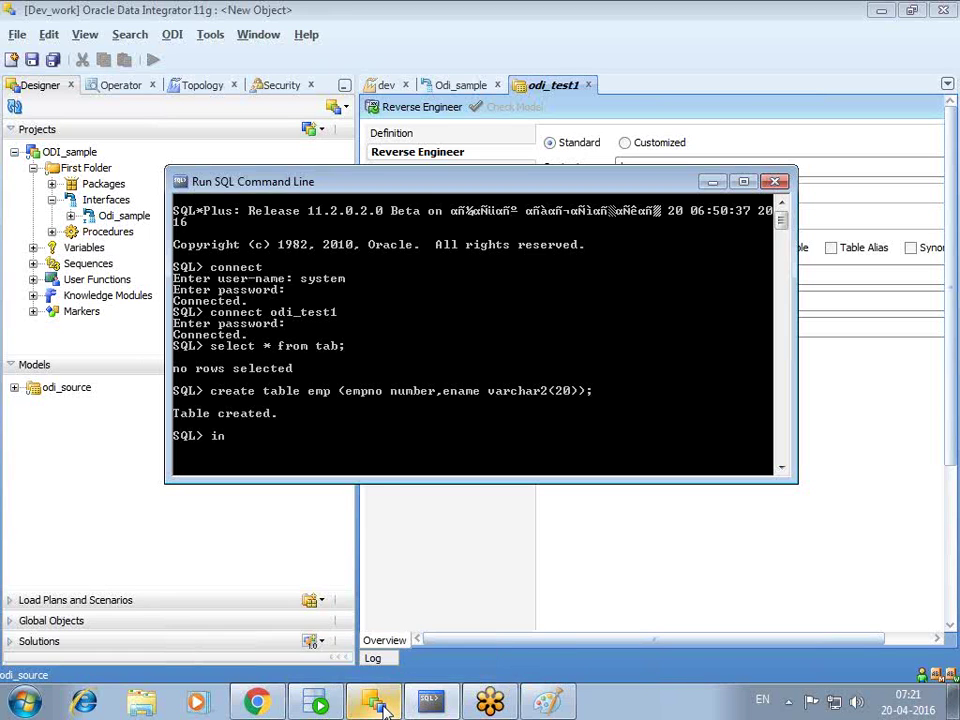
{"action": "type", "text": "nto emp values"}
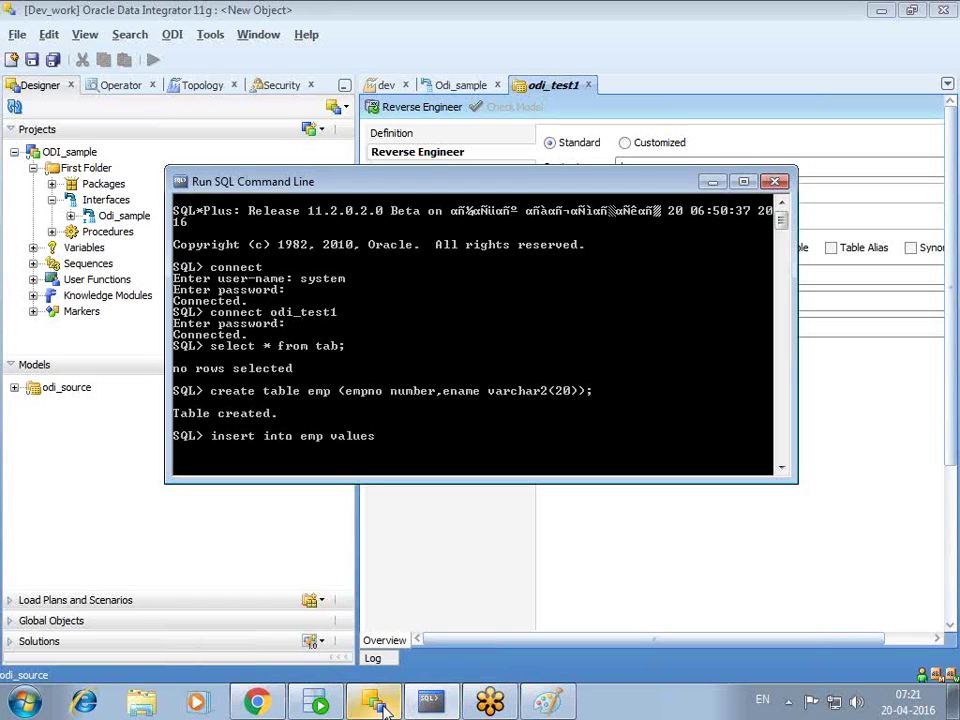
{"action": "type", "text": "(10,'scott');"}
{"action": "mouse_move", "coordinate": [378, 705]}
{"action": "key", "text": "Return"}
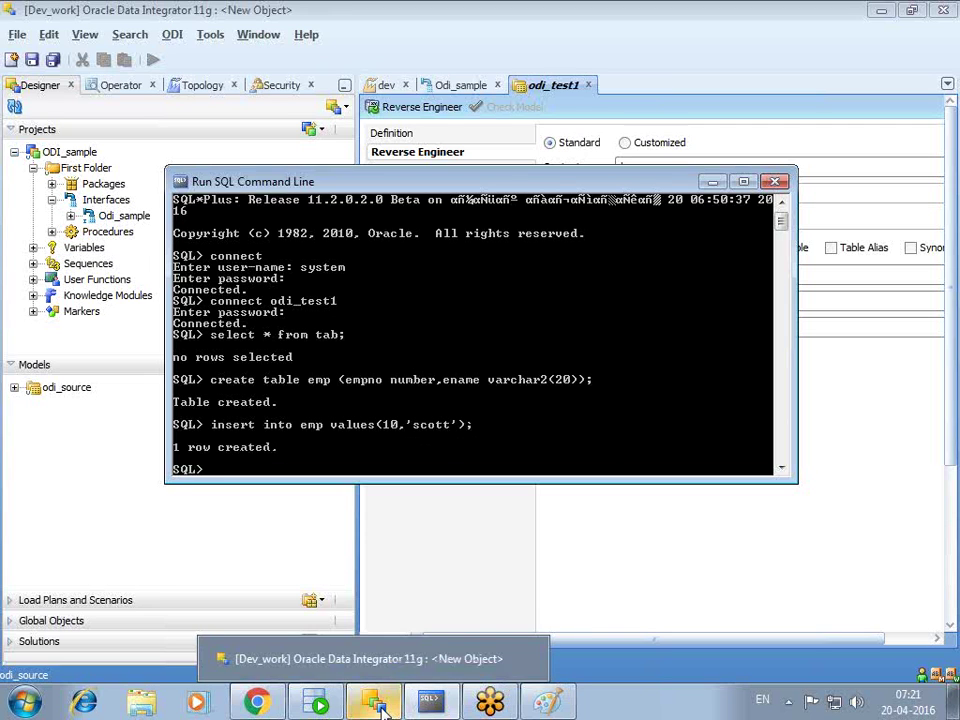
{"action": "type", "text": "create t"}
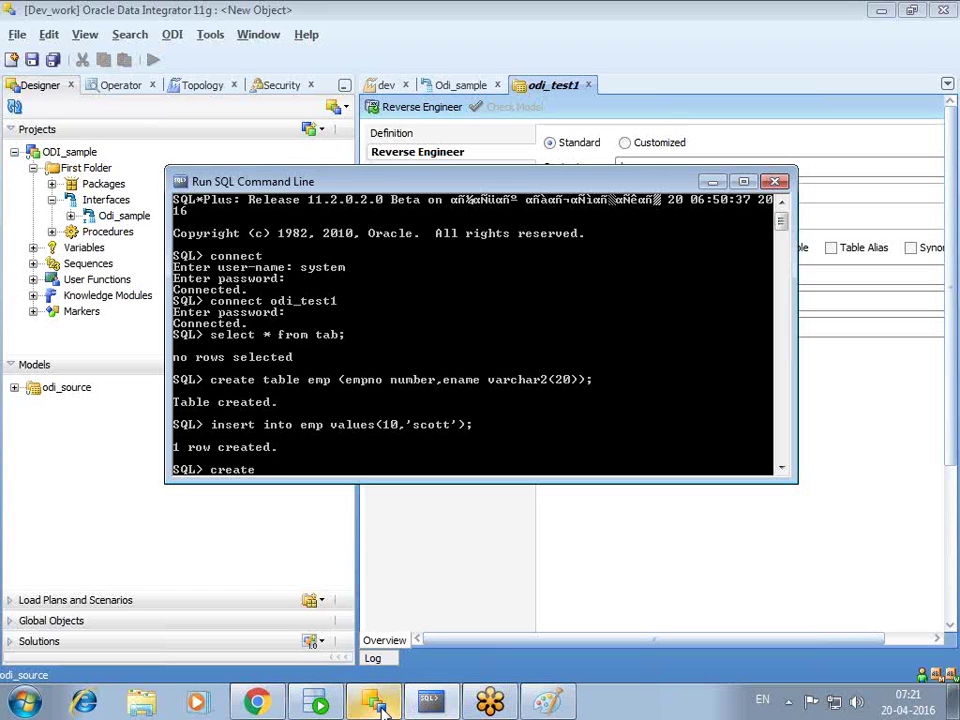
{"action": "type", "text": "able emp_ test as select"}
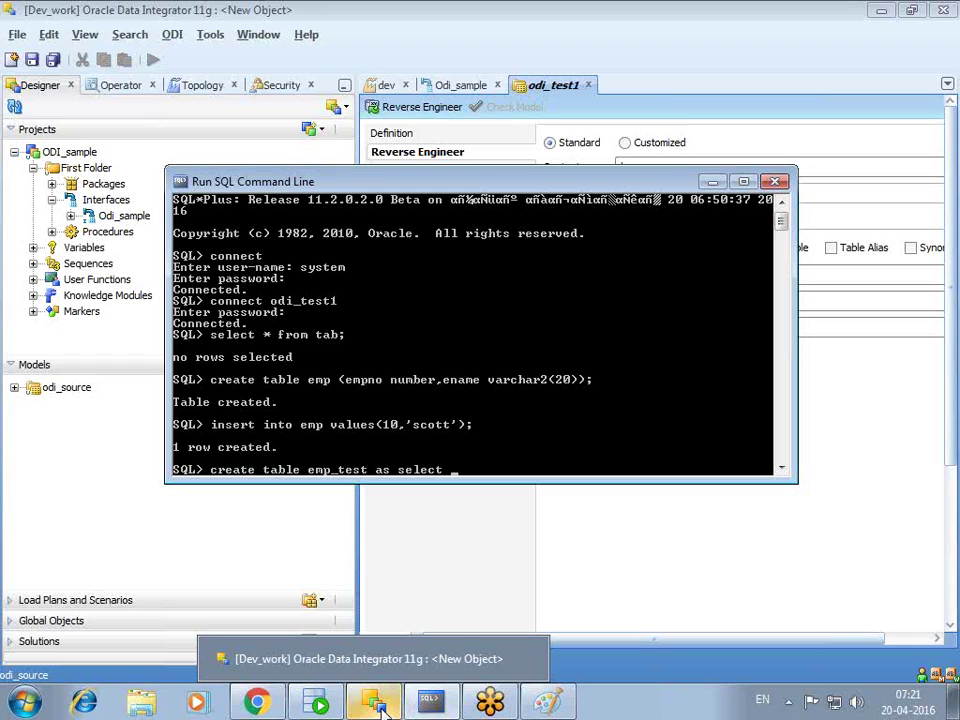
{"action": "type", "text": " * f"}
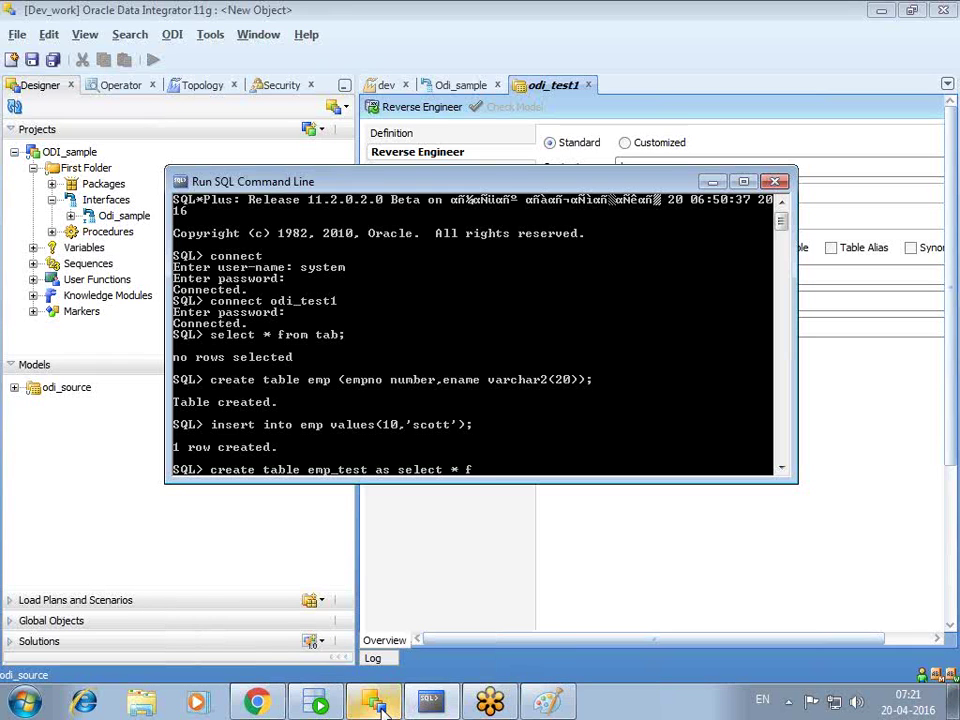
{"action": "type", "text": "rom emp where 1=2;"}
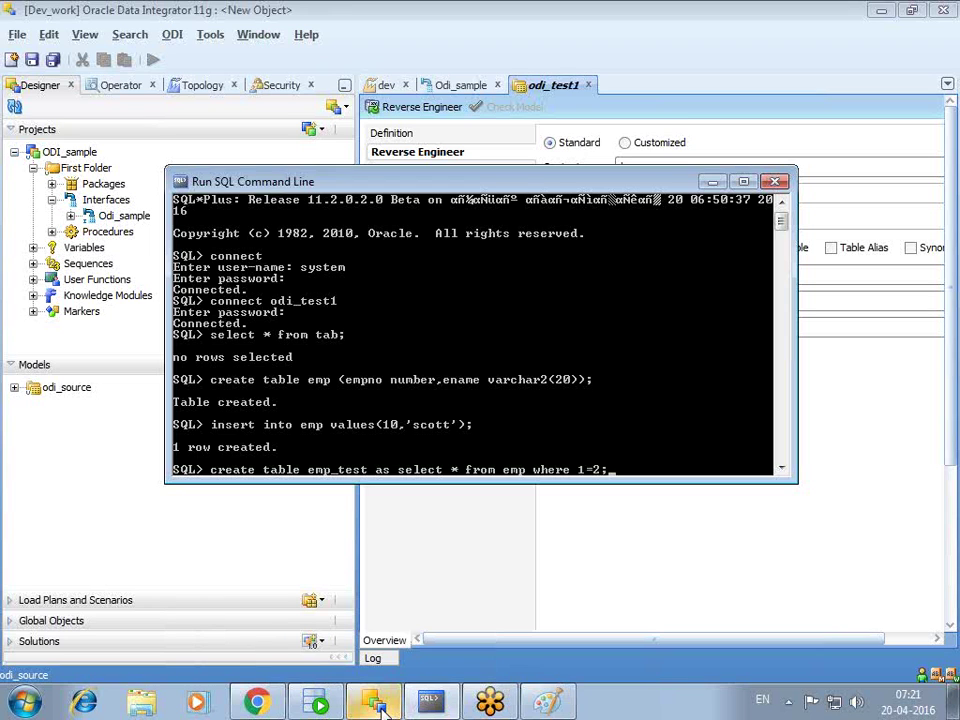
{"action": "key", "text": "Return"}
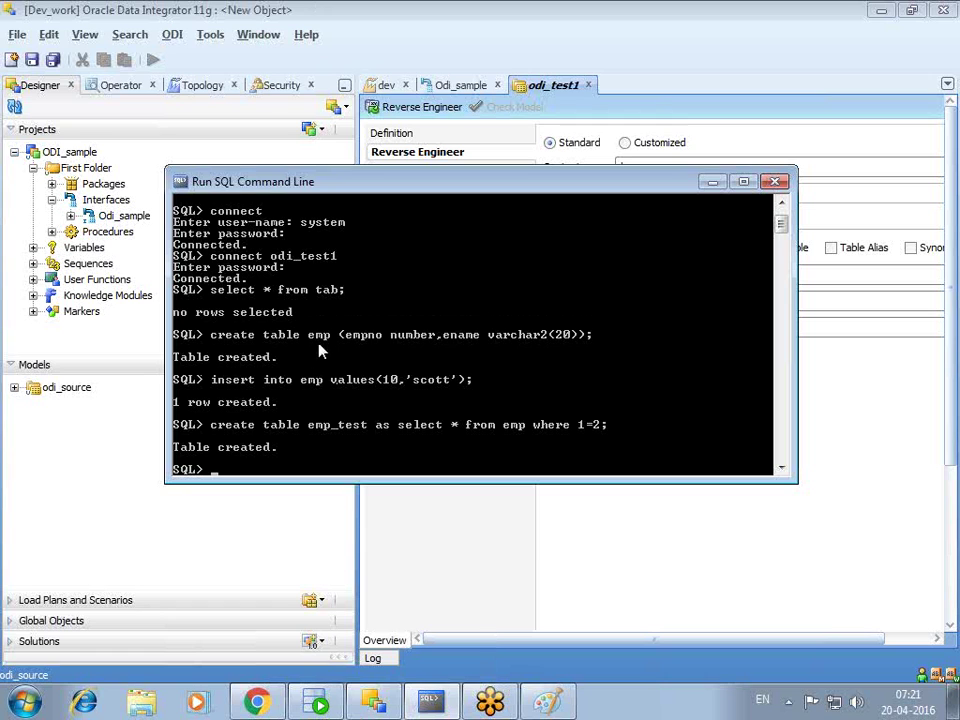
- Set the reverse-engineering mask to EMP%, clear the alias characters, and enable Selective Reverse-Engineering
{"action": "left_click", "coordinate": [716, 184]}
{"action": "double_click", "coordinate": [736, 274]}
{"action": "type", "text": "EMP"}
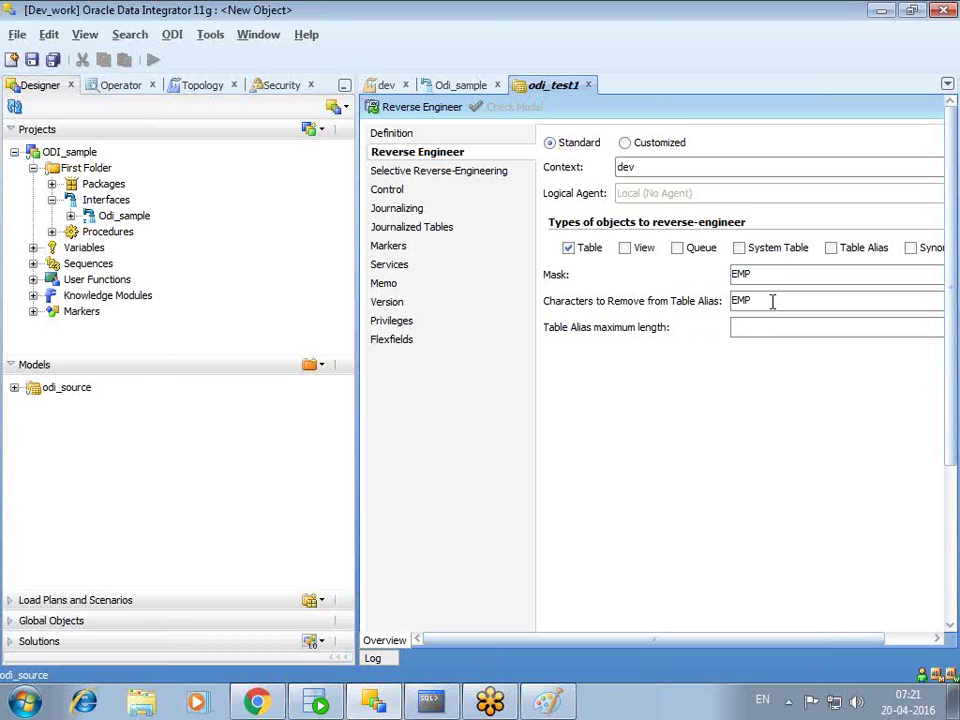
{"action": "key", "text": "BackSpace"}
{"action": "key", "text": "BackSpace"}
{"action": "key", "text": "BackSpace"}
{"action": "left_click", "coordinate": [415, 172]}
{"action": "left_click", "coordinate": [549, 144]}
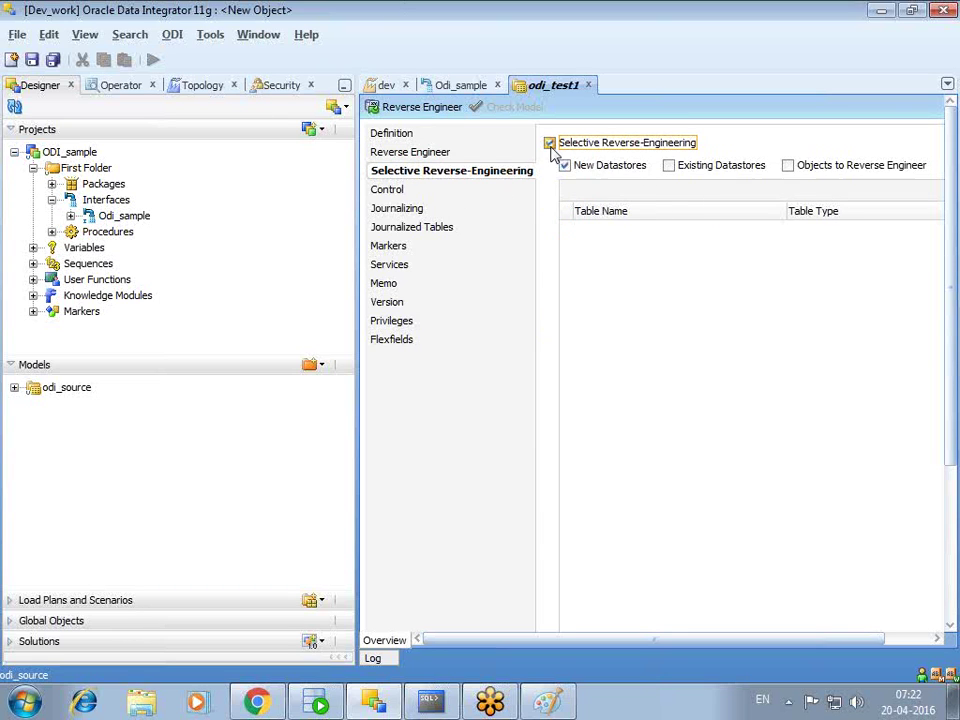
{"action": "left_click", "coordinate": [789, 166]}
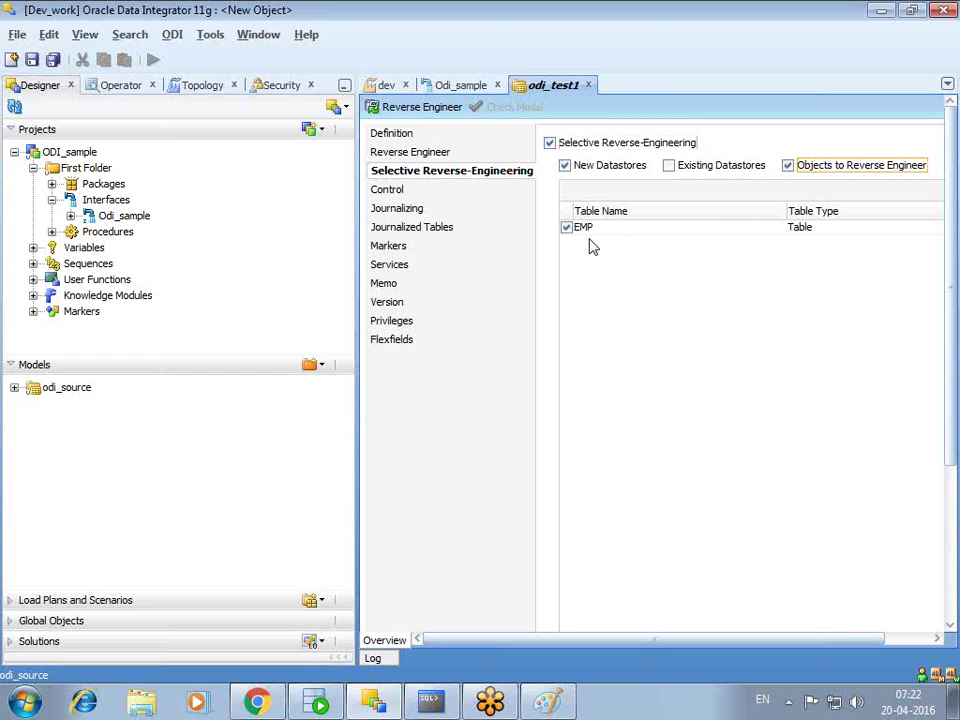
{"action": "left_click", "coordinate": [410, 153]}
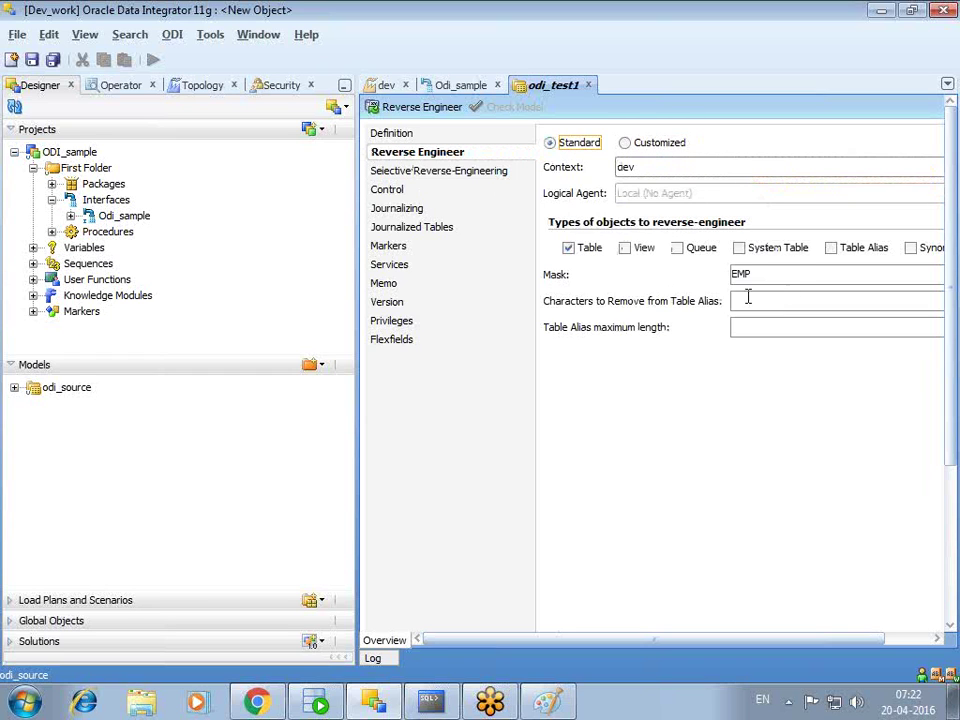
{"action": "type", "text": "%"}
{"action": "left_click", "coordinate": [440, 171]}
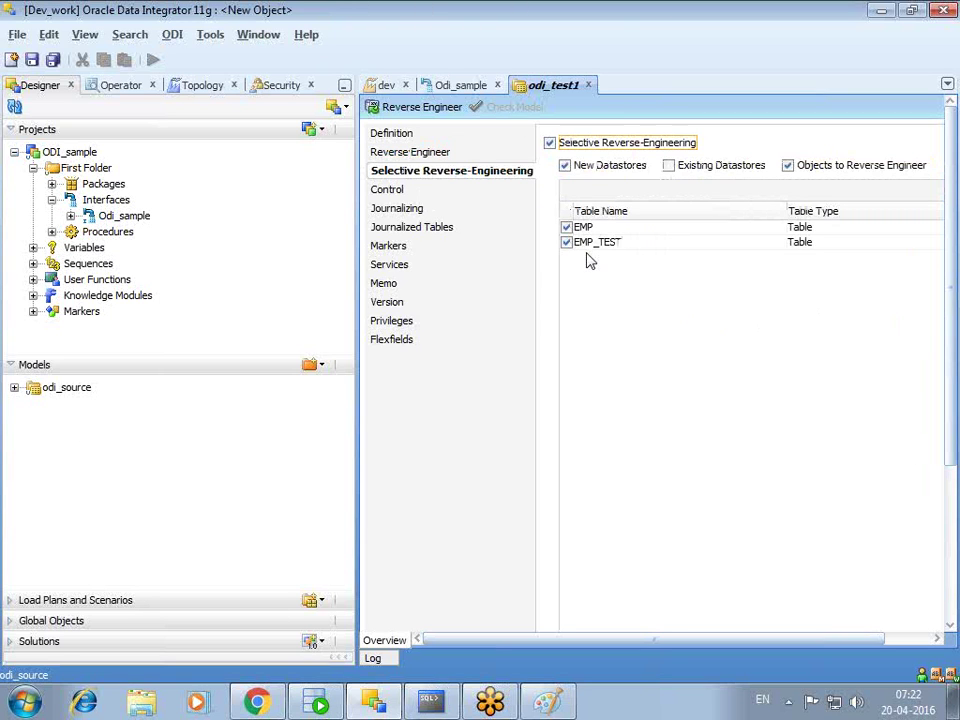
- Save and reverse-engineer the odi_test1 model, then close its editor
{"action": "left_click", "coordinate": [428, 109]}
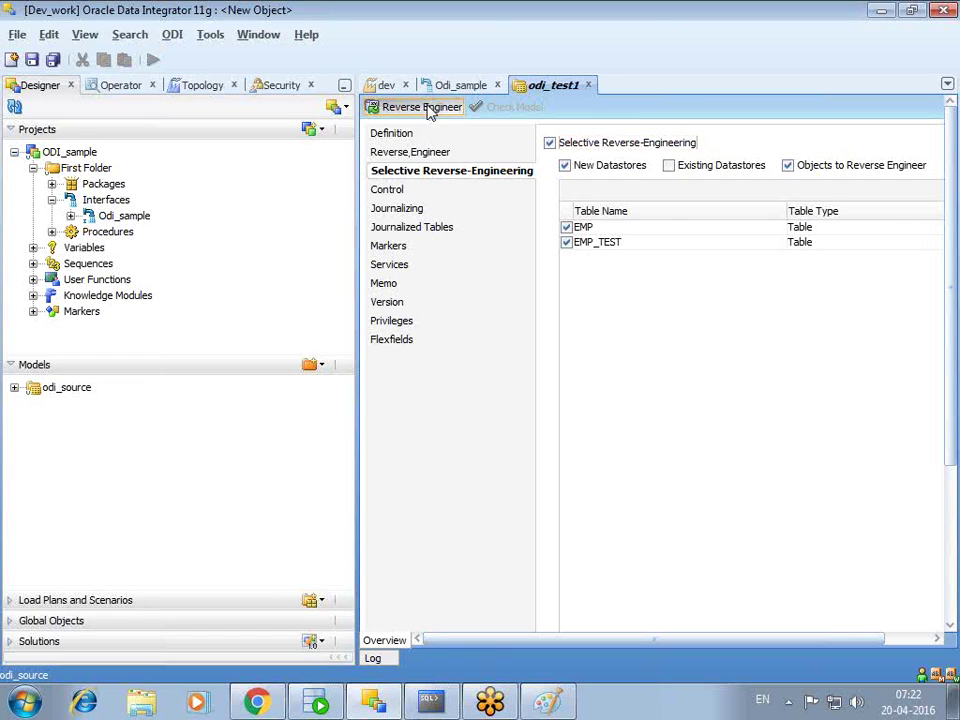
{"action": "left_click", "coordinate": [558, 287]}
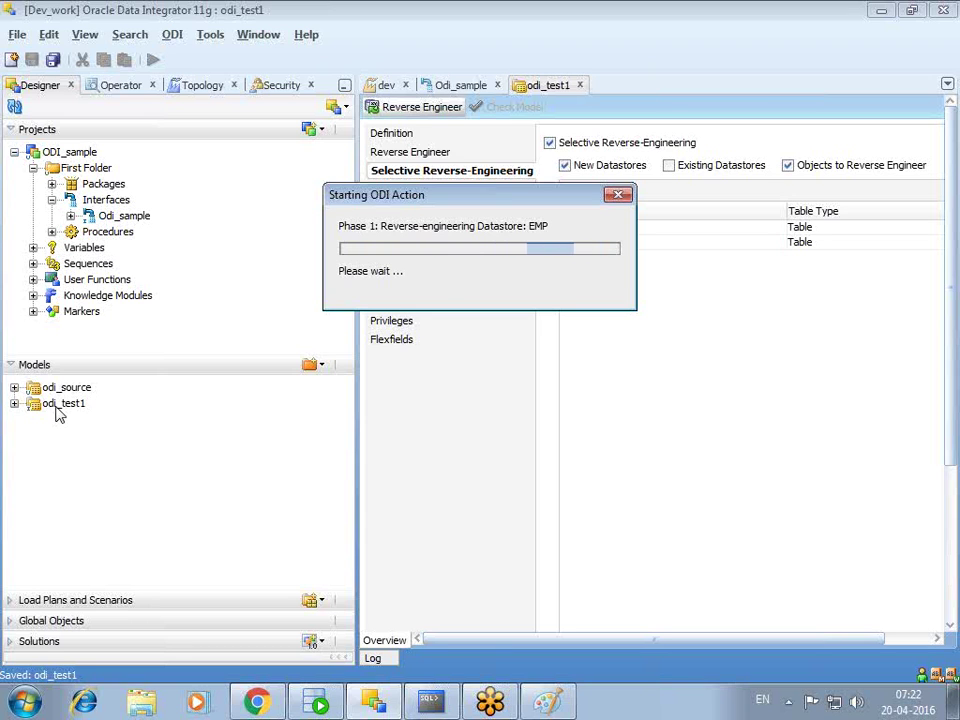
{"action": "left_click", "coordinate": [589, 85]}
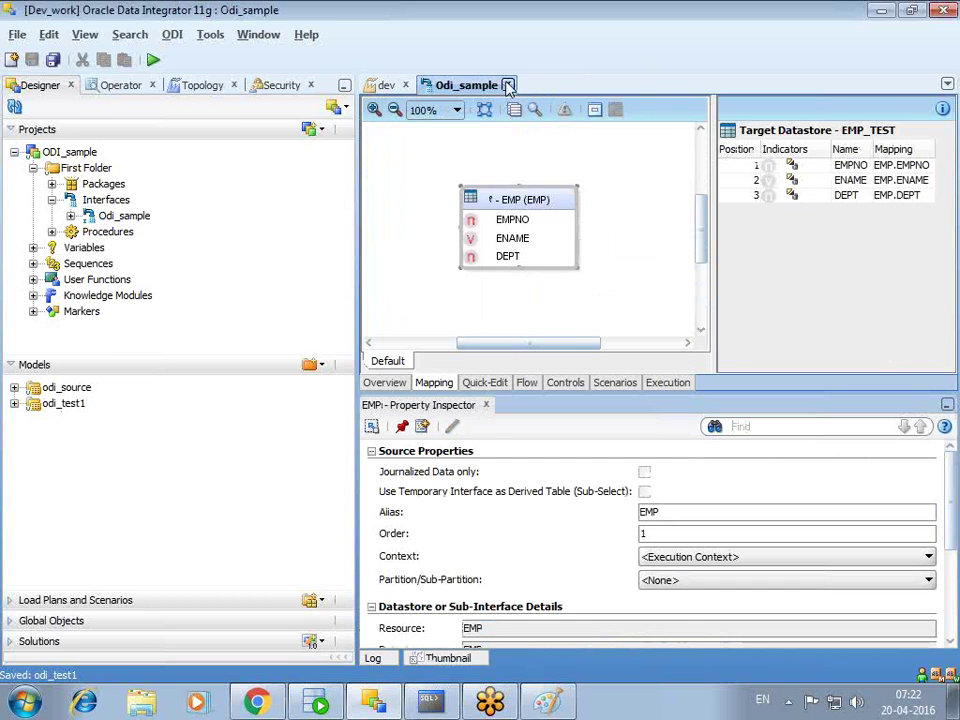
- Close the Odi_sample and dev editors and create a new interface in the Interfaces folder
{"action": "left_click", "coordinate": [507, 85]}
{"action": "left_click", "coordinate": [406, 86]}
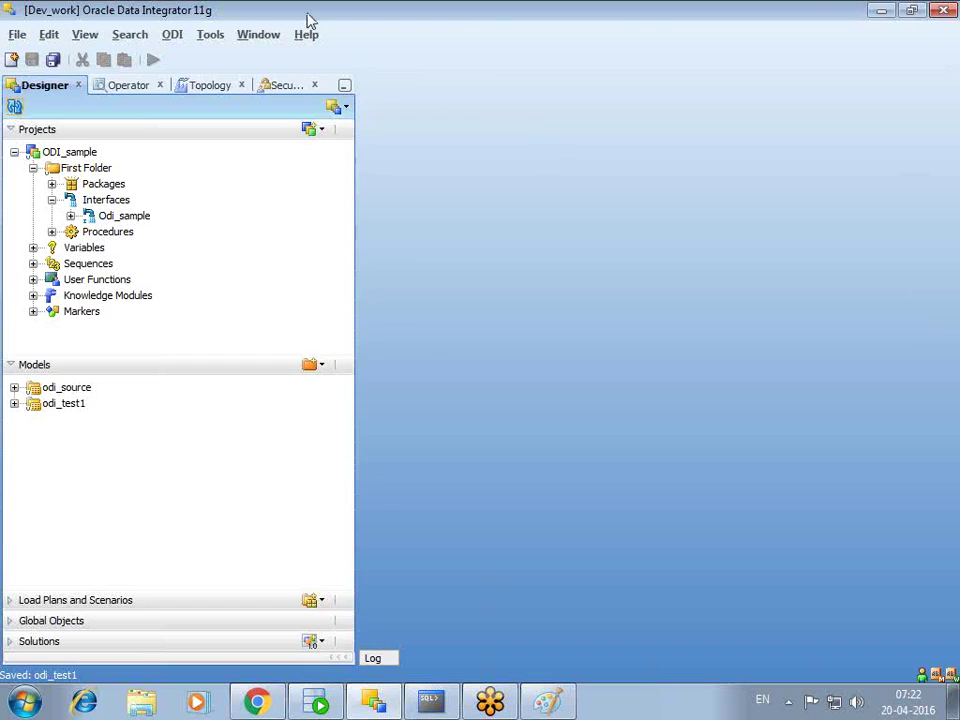
{"action": "right_click", "coordinate": [104, 200]}
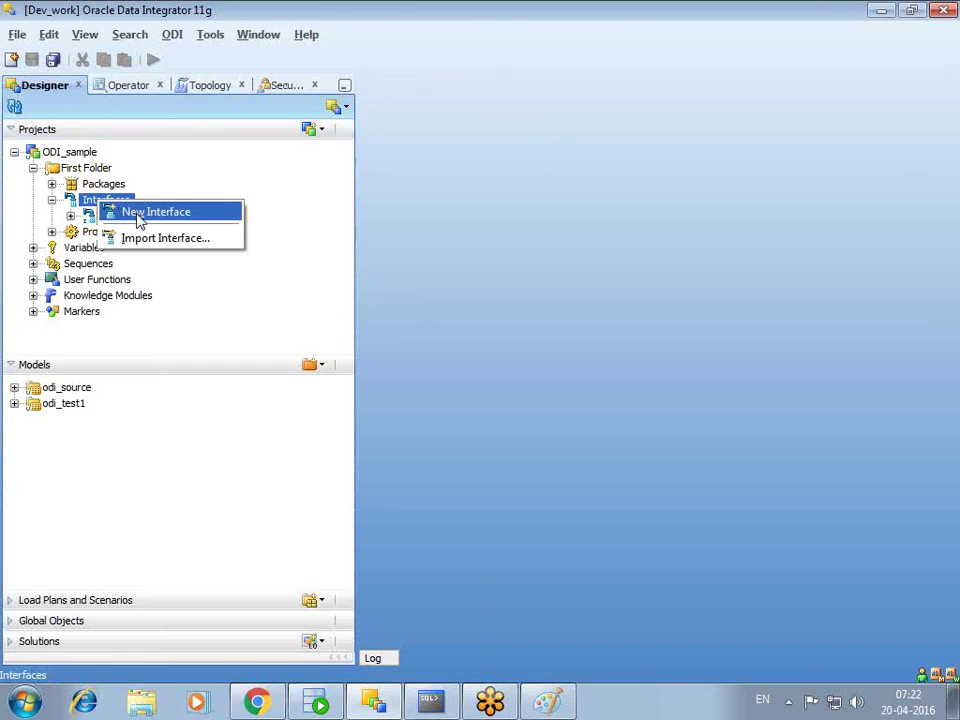
{"action": "left_click", "coordinate": [140, 211]}
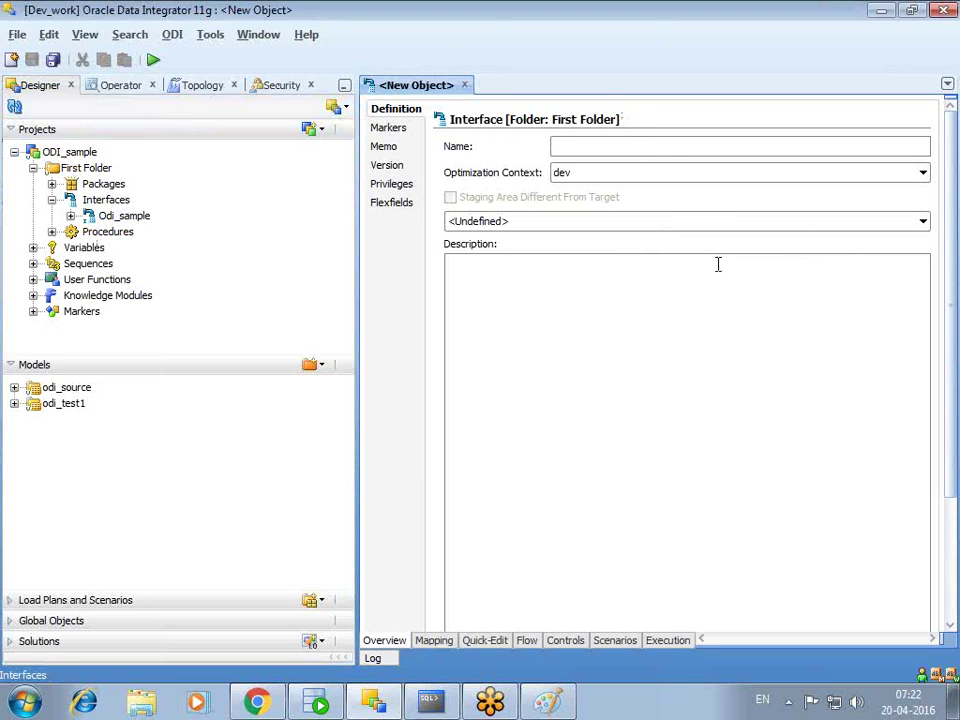
- Name the interface SDE_Custom_Retail_Month_Load and choose dev as the optimization context
{"action": "type", "text": "sde"}
{"action": "key", "text": "BackSpace"}
{"action": "key", "text": "BackSpace"}
{"action": "key", "text": "BackSpace"}
{"action": "key", "text": "BackSpace"}
{"action": "type", "text": "S"}
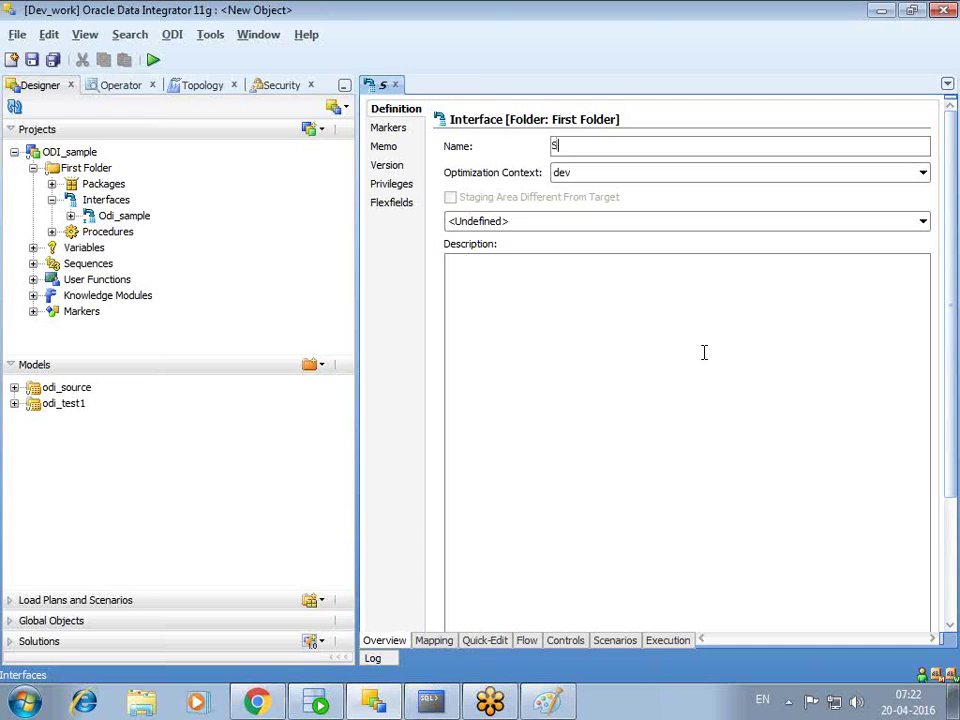
{"action": "type", "text": "DE_Custome"}
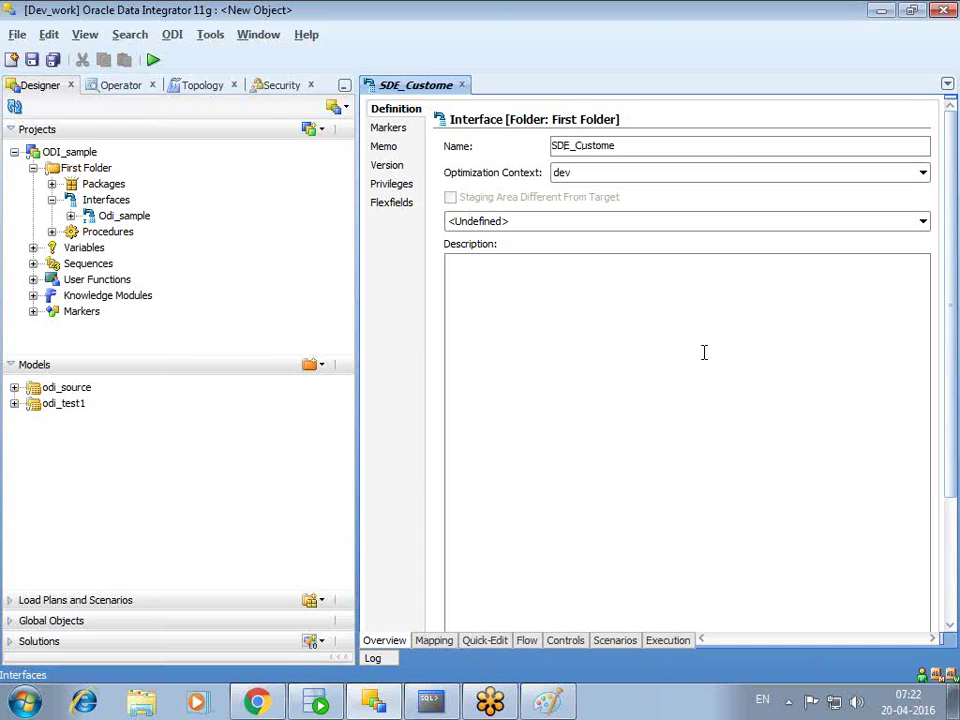
{"action": "key", "text": "BackSpace"}
{"action": "type", "text": "_retai"}
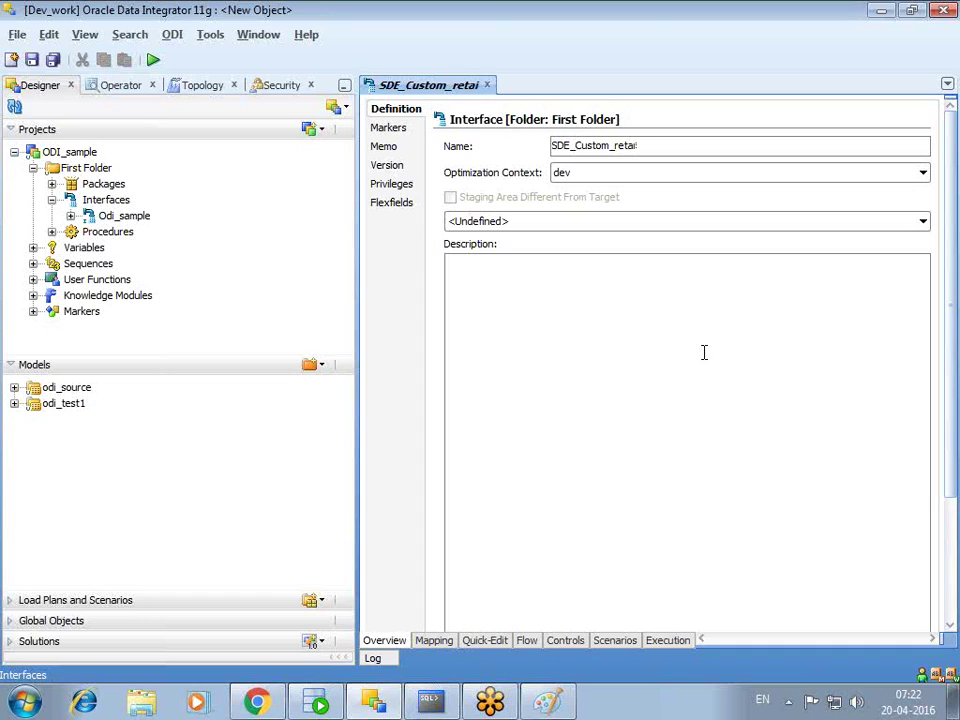
{"action": "key", "text": "BackSpace"}
{"action": "key", "text": "BackSpace"}
{"action": "key", "text": "BackSpace"}
{"action": "key", "text": "BackSpace"}
{"action": "type", "text": "Retail_M"}
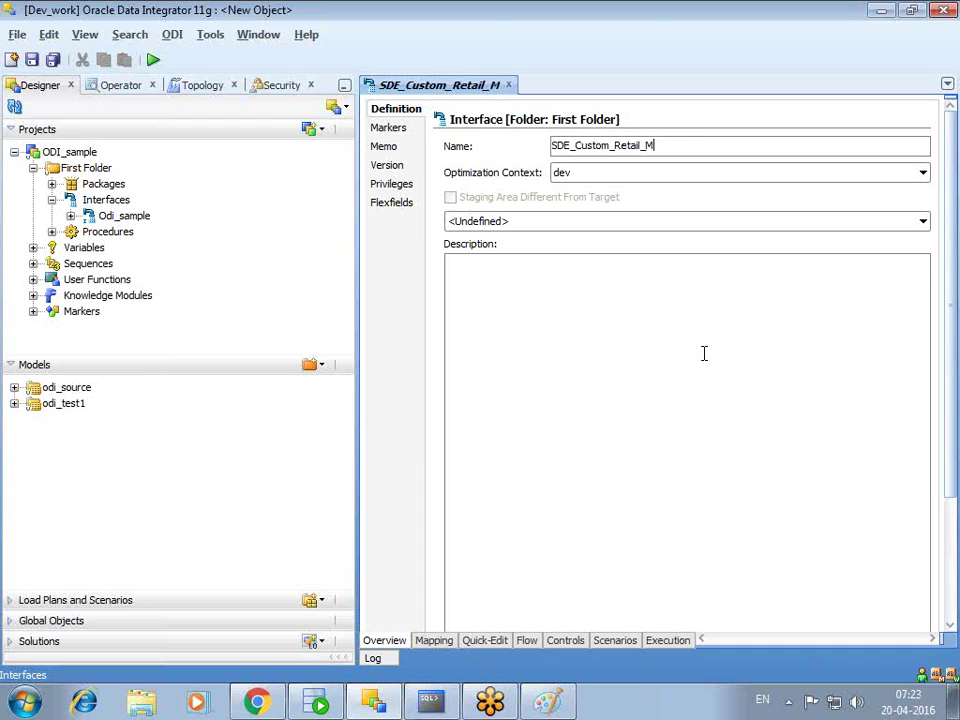
{"action": "type", "text": "onth_"}
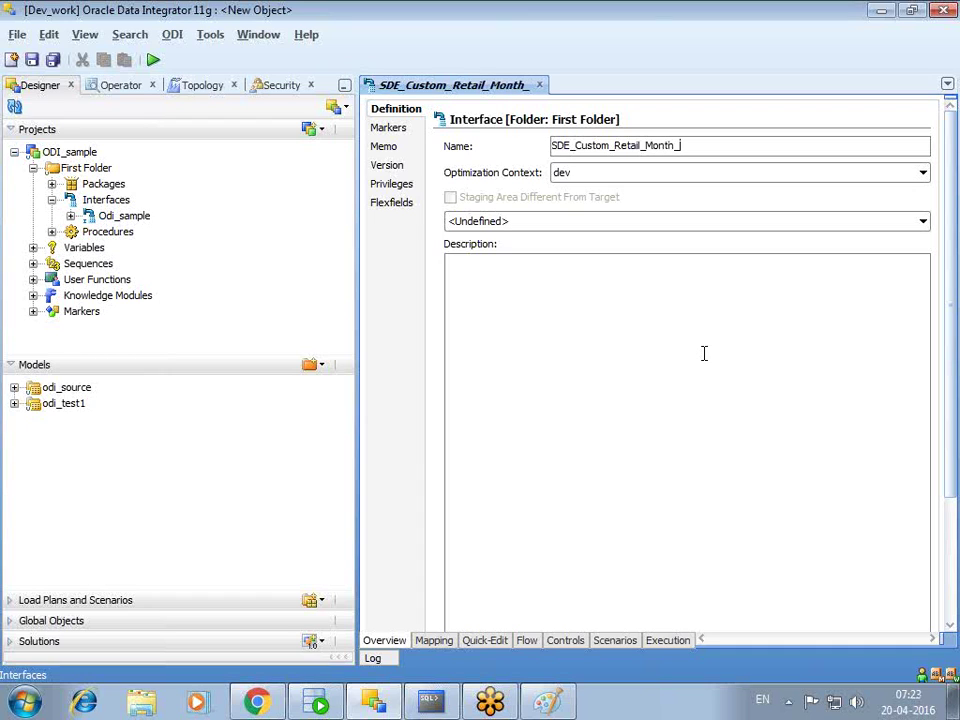
{"action": "type", "text": "Load"}
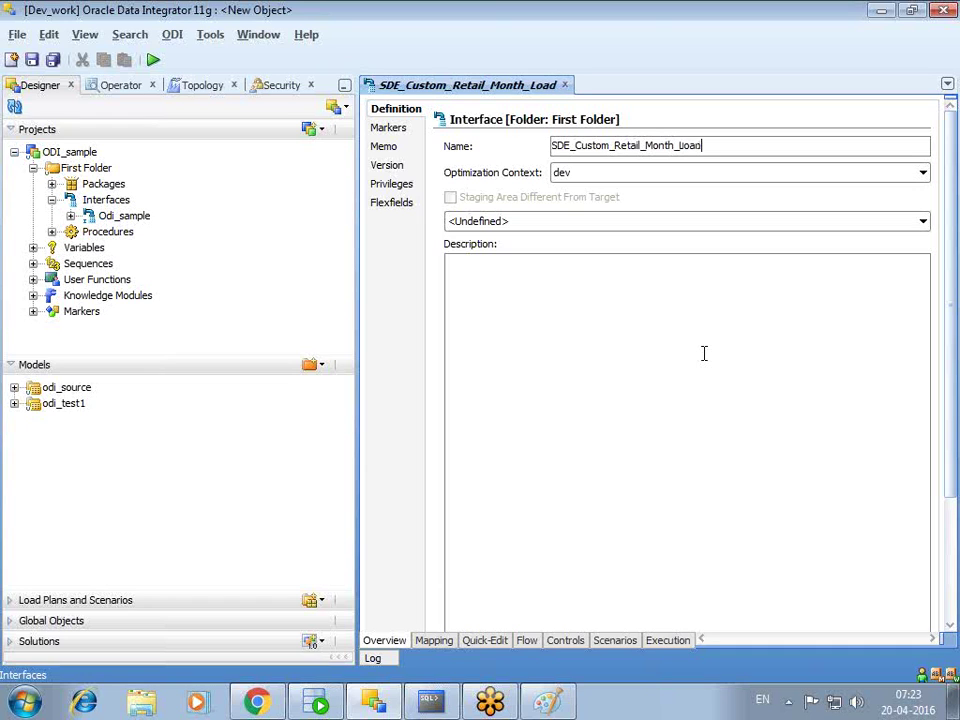
{"action": "left_click", "coordinate": [574, 175]}
{"action": "left_click", "coordinate": [578, 207]}
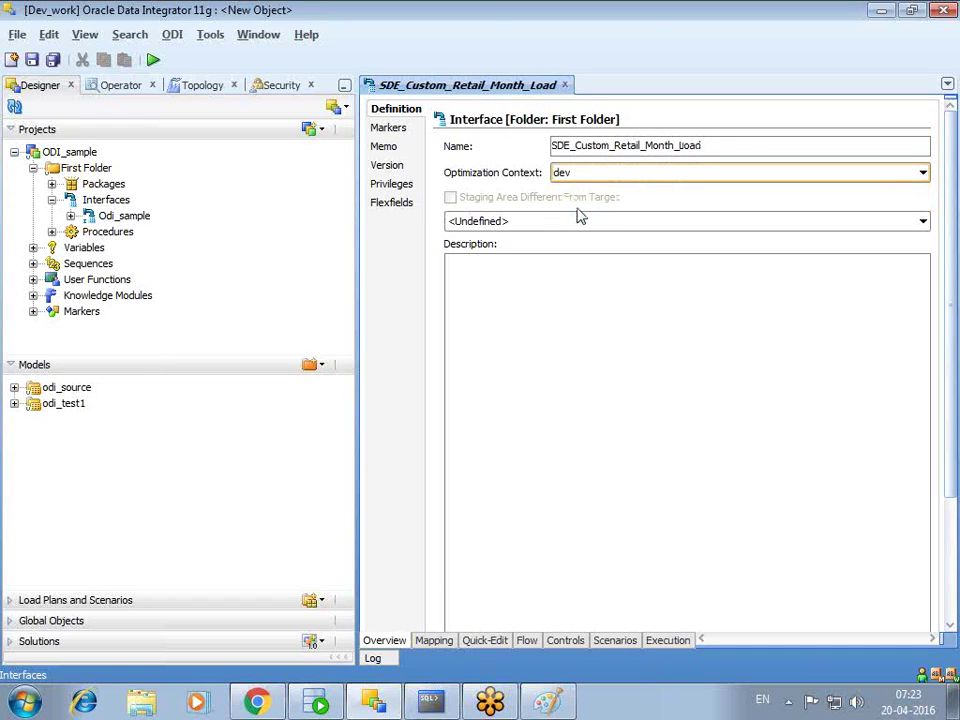
- Add EMP from odi_test1 as source and EMP_TEST as target, accepting automap of EMPNO and ENAME
{"action": "left_click", "coordinate": [434, 640]}
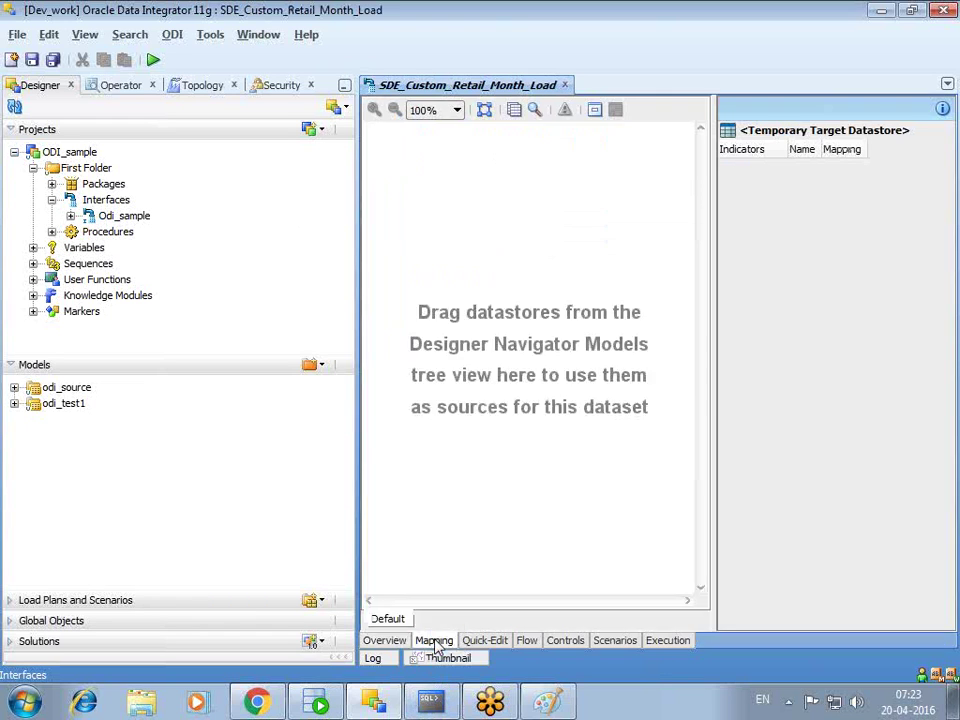
{"action": "left_click", "coordinate": [14, 403]}
{"action": "left_click_drag", "start_coordinate": [66, 467], "coordinate": [418, 197]}
{"action": "left_click", "coordinate": [71, 484]}
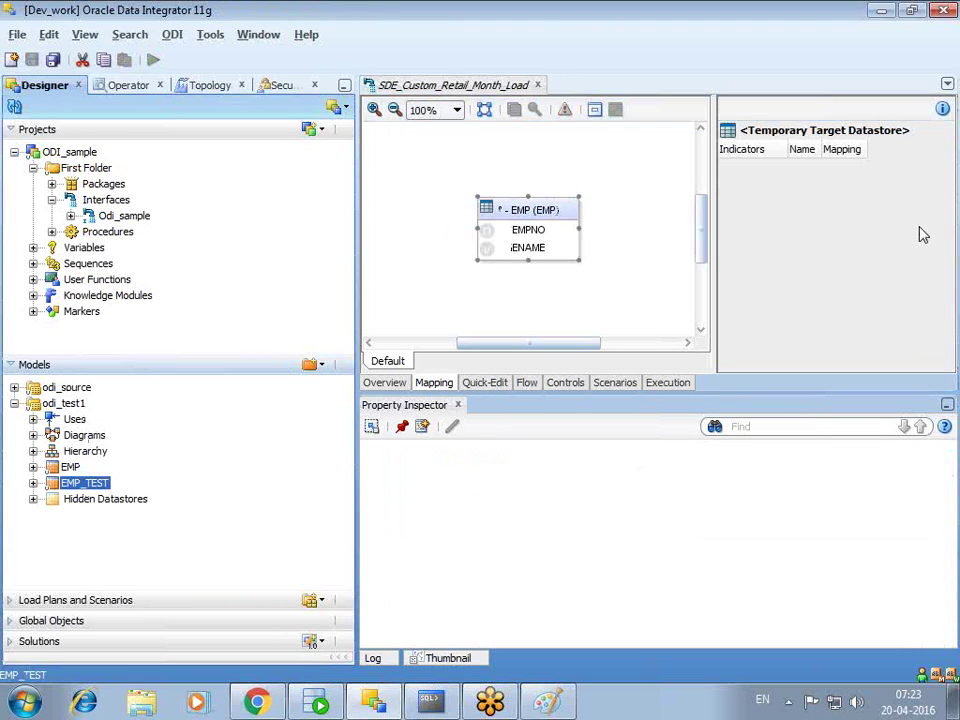
{"action": "left_click_drag", "start_coordinate": [923, 235], "coordinate": [921, 231]}
{"action": "left_click", "coordinate": [540, 305]}
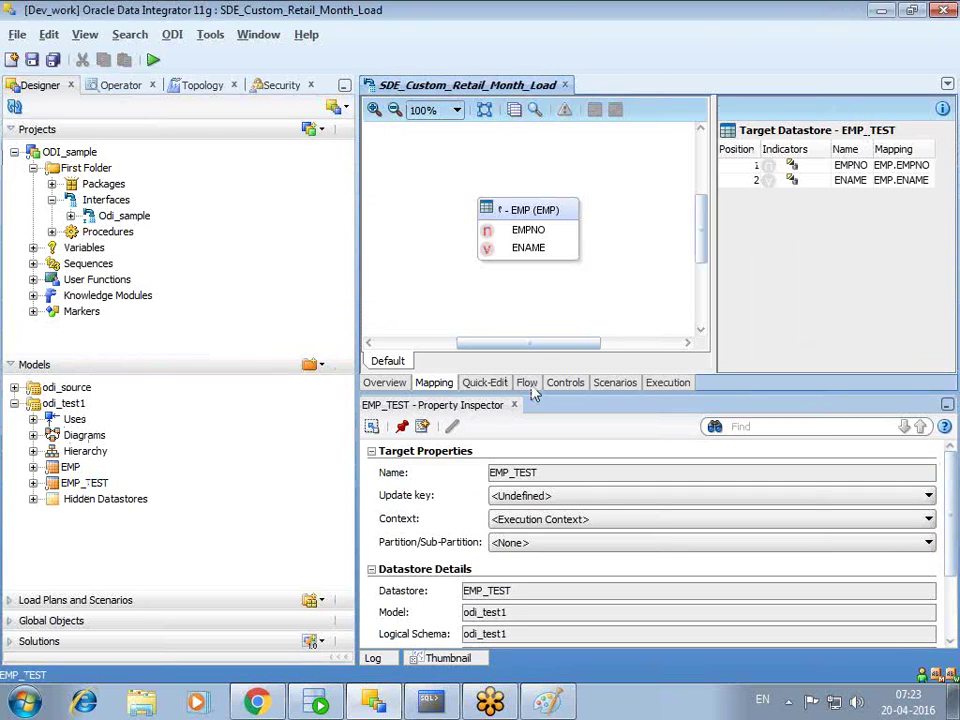
{"action": "left_click_drag", "start_coordinate": [356, 197], "coordinate": [332, 197]}
{"action": "left_click_drag", "start_coordinate": [534, 214], "coordinate": [519, 196]}
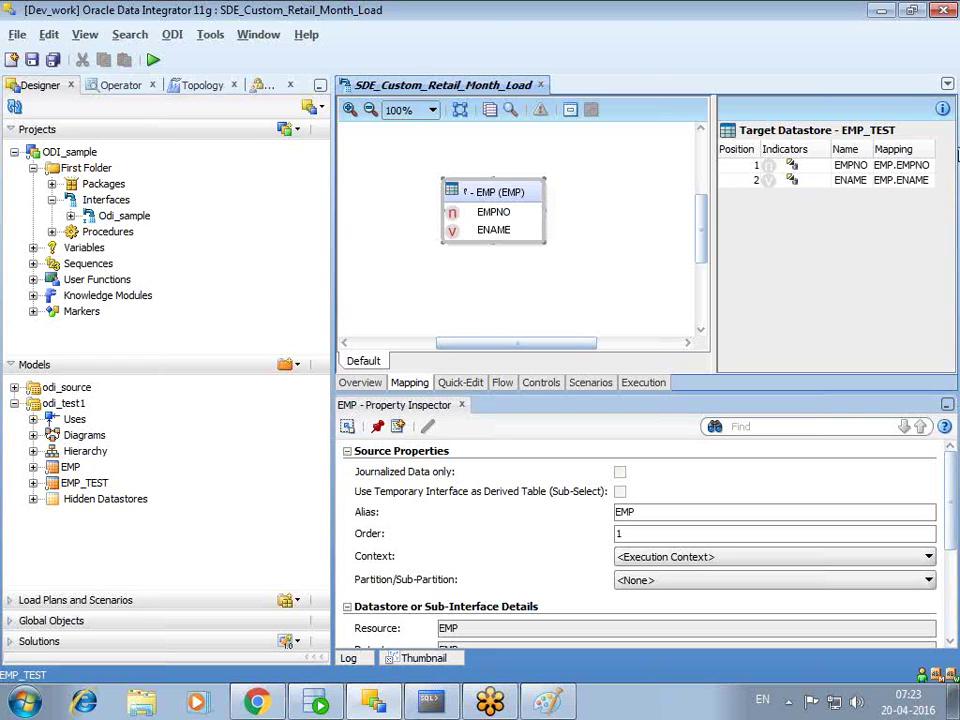
- Give the target IKM SQL Control Append with FLOW_CONTROL false, and save the interface
{"action": "left_click", "coordinate": [510, 388]}
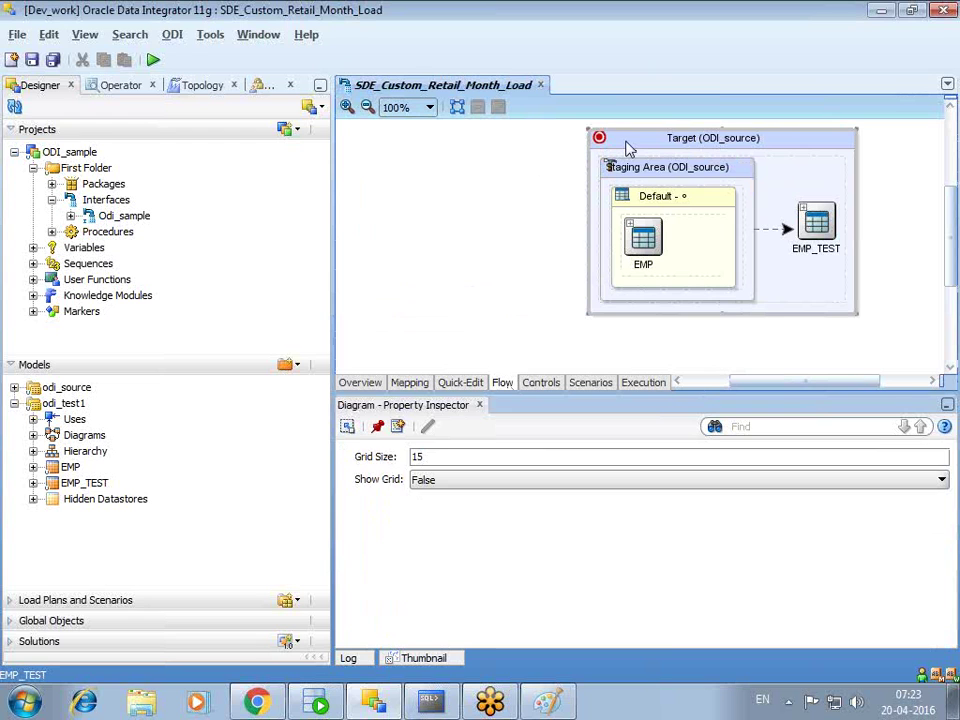
{"action": "left_click", "coordinate": [628, 148]}
{"action": "left_click", "coordinate": [569, 494]}
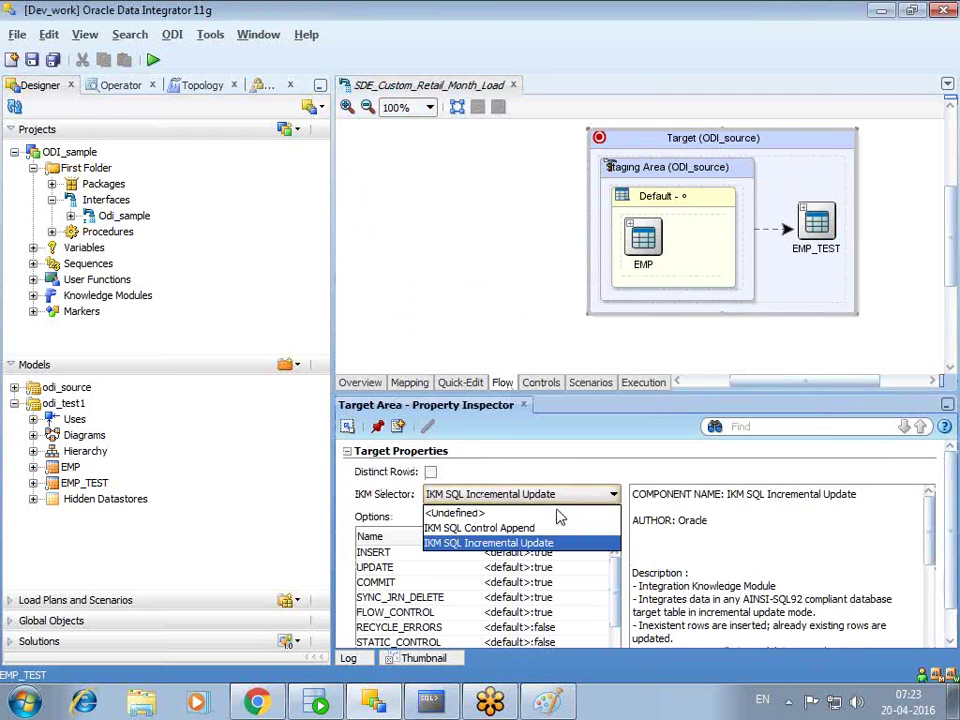
{"action": "left_click", "coordinate": [546, 528]}
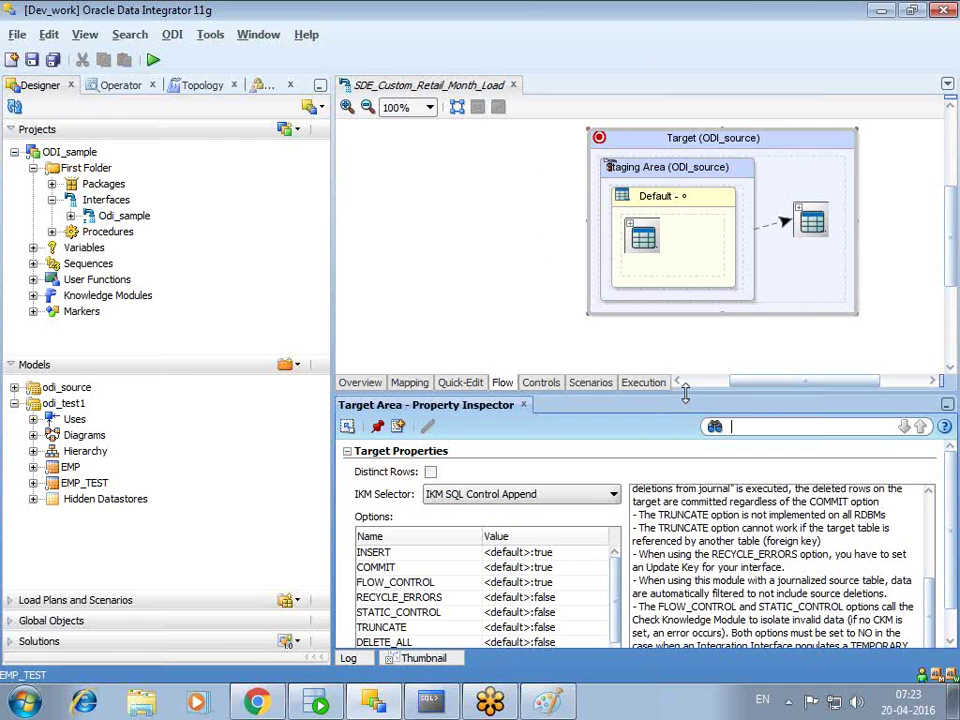
{"action": "left_click_drag", "start_coordinate": [697, 394], "coordinate": [697, 300]}
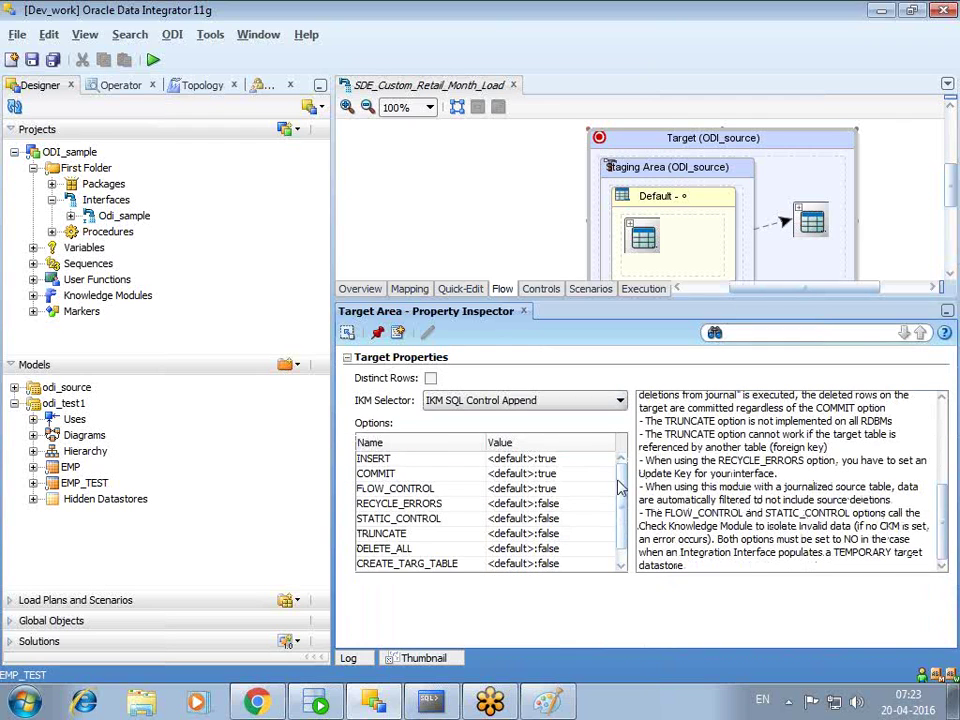
{"action": "scroll", "coordinate": [628, 541], "scroll_direction": "down", "scroll_amount": 1}
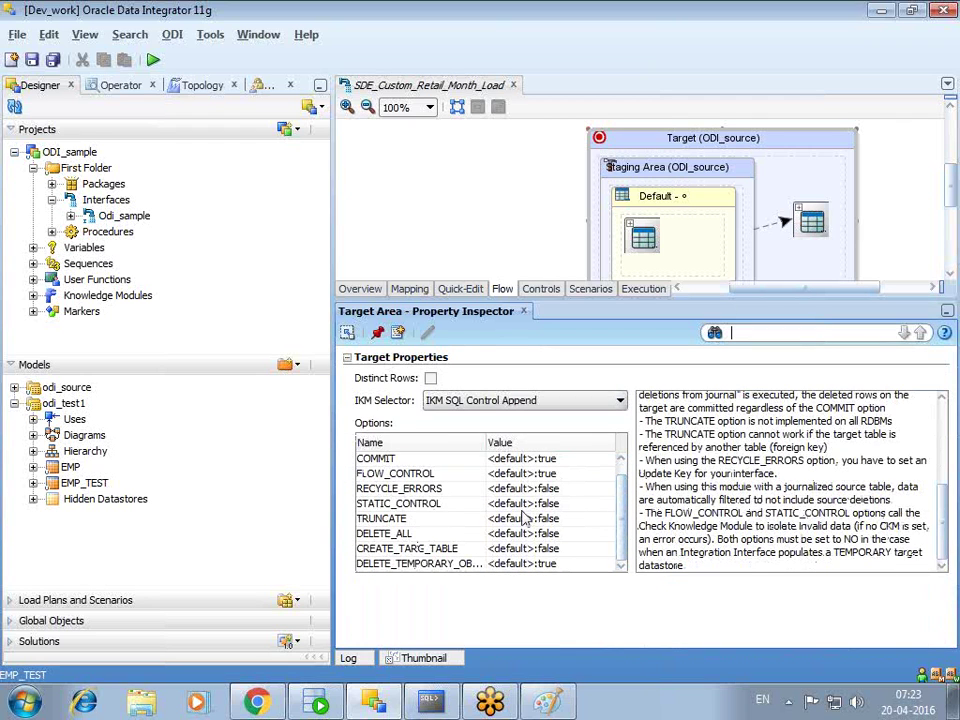
{"action": "left_click", "coordinate": [491, 474]}
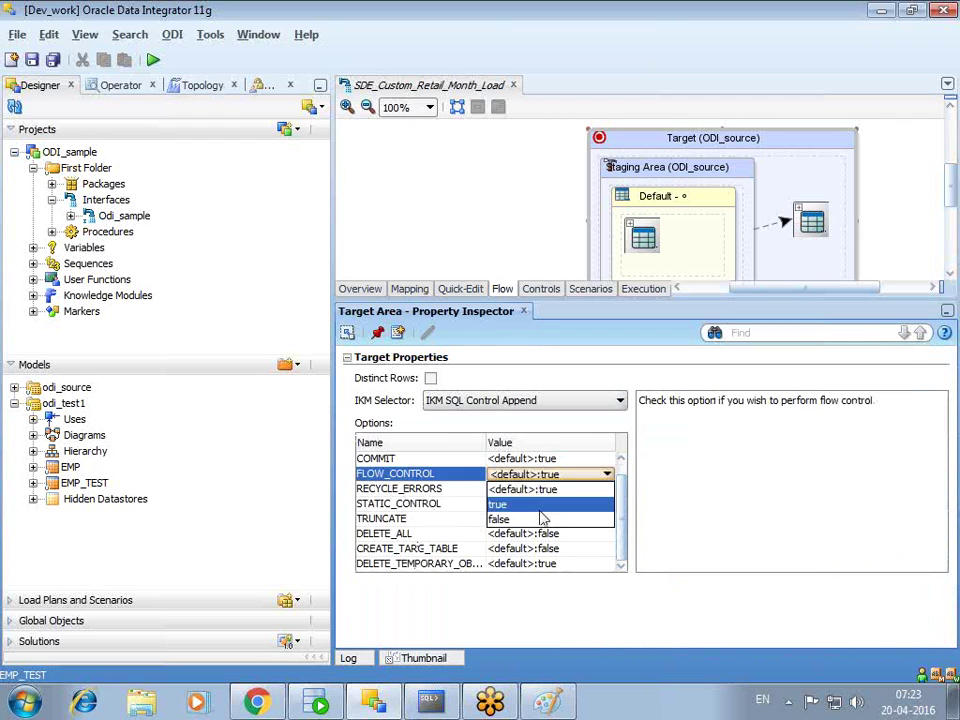
{"action": "left_click", "coordinate": [538, 519]}
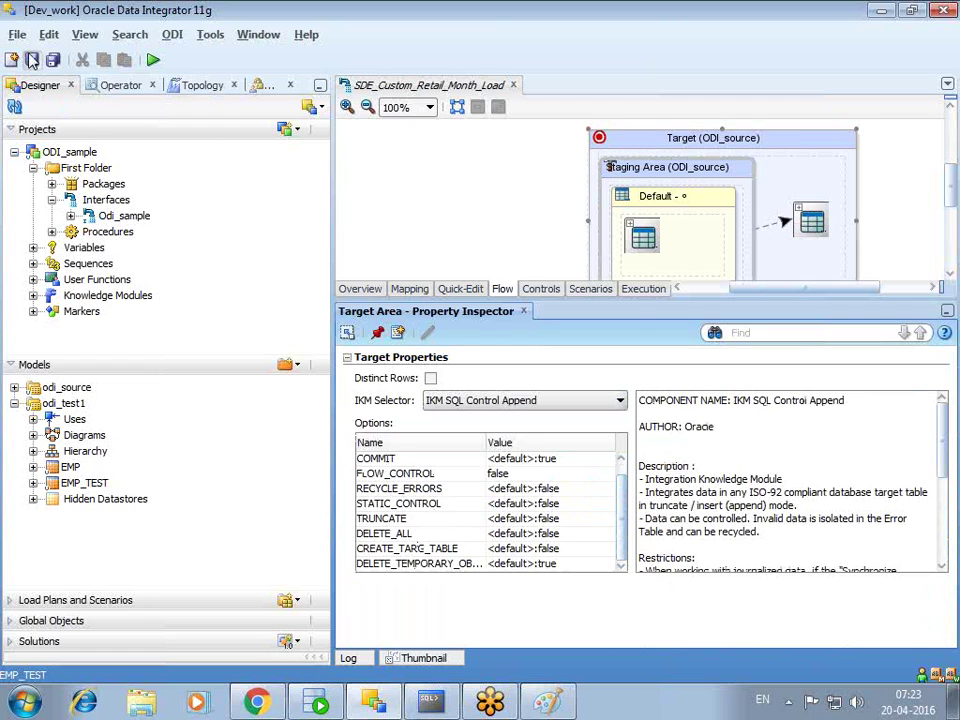
{"action": "left_click", "coordinate": [32, 60]}
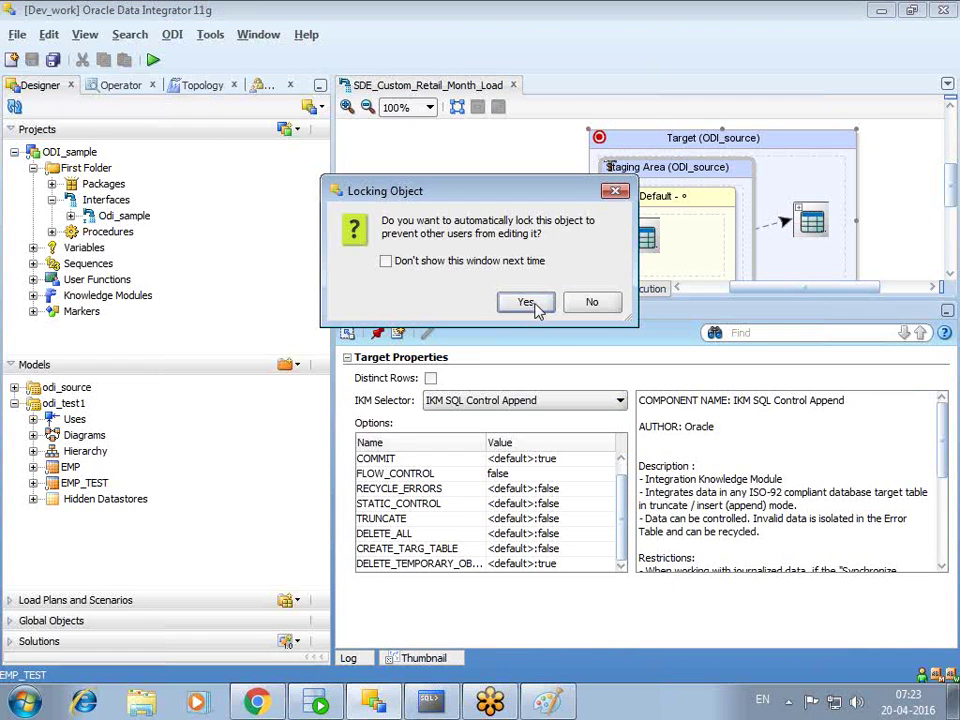
- Save the interface unlocked, start executing it with the context password, then cancel the Execution dialog
{"action": "left_click", "coordinate": [593, 302]}
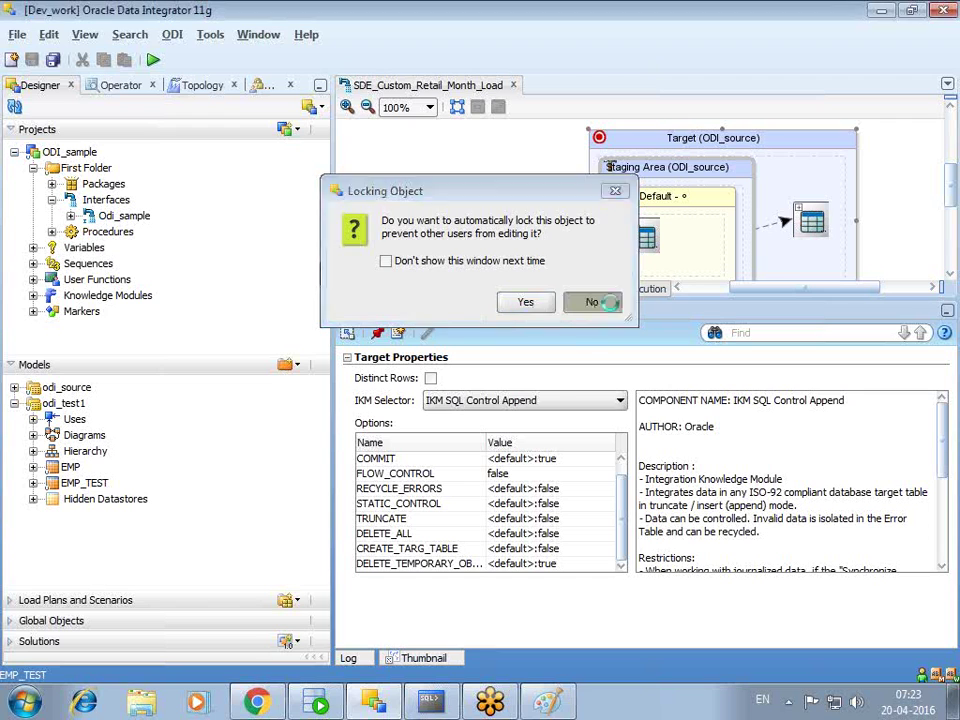
{"action": "left_click", "coordinate": [153, 61]}
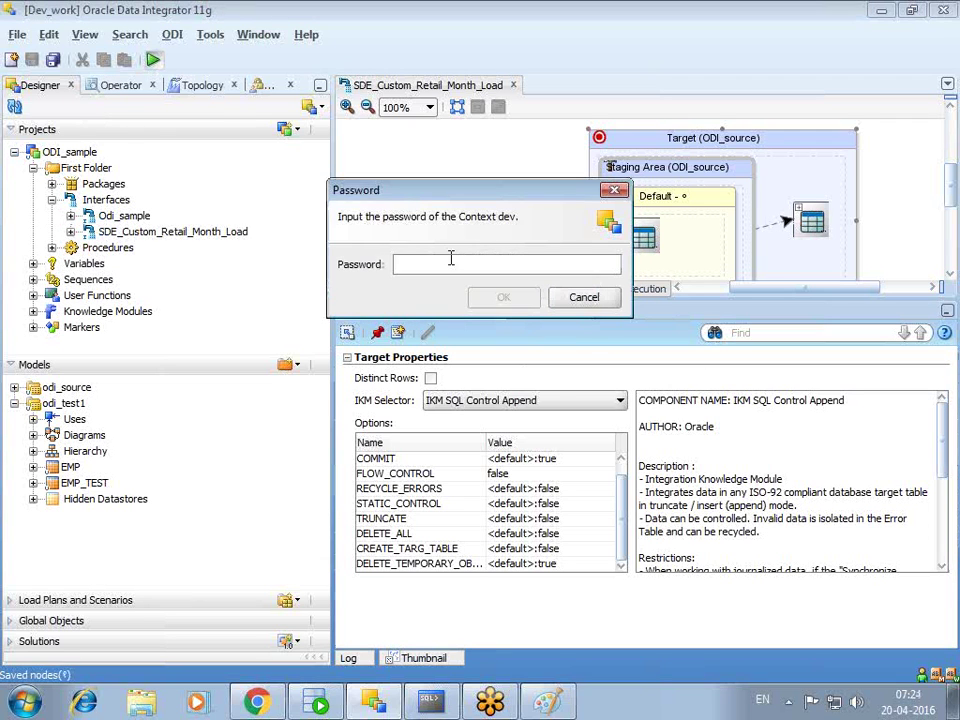
{"action": "type", "text": "a"}
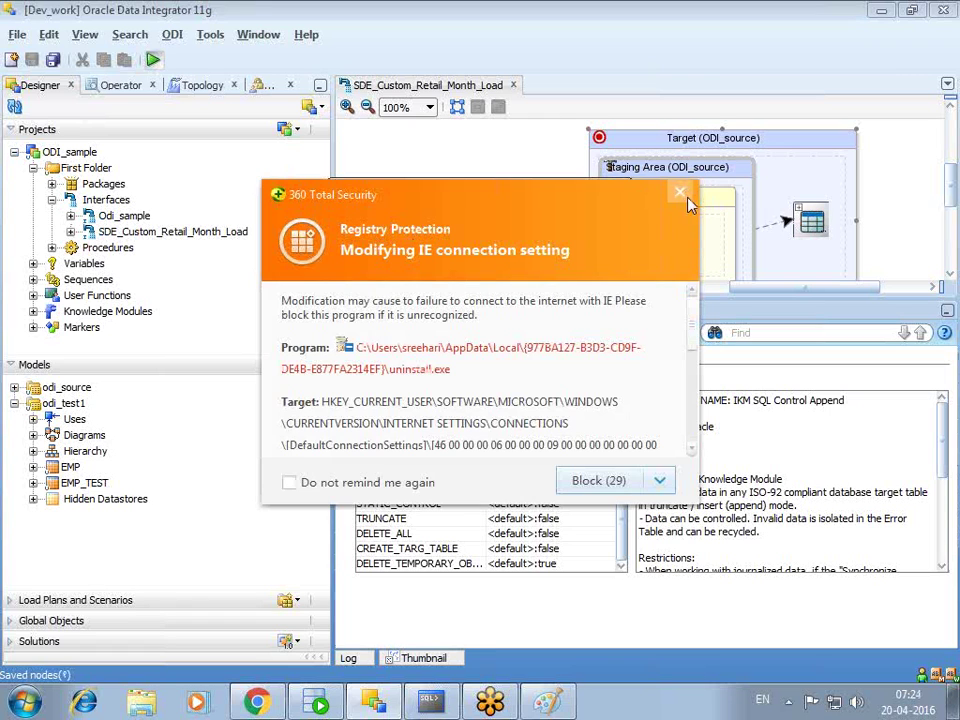
{"action": "left_click", "coordinate": [680, 192]}
{"action": "key", "text": "ctrl+a"}
{"action": "key", "text": "BackSpace"}
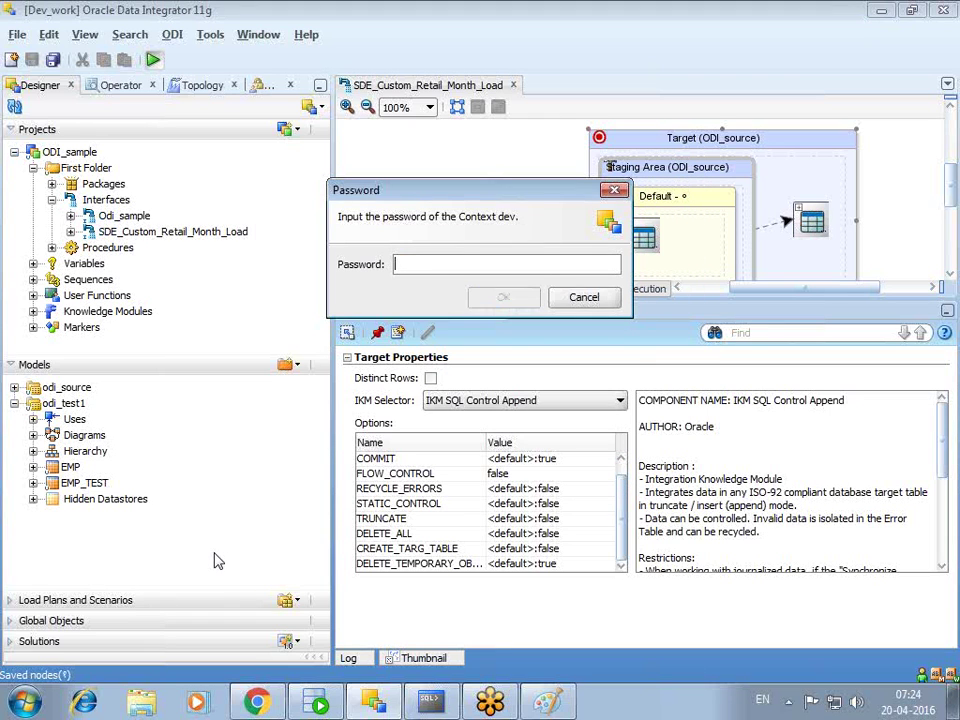
{"action": "type", "text": "a"}
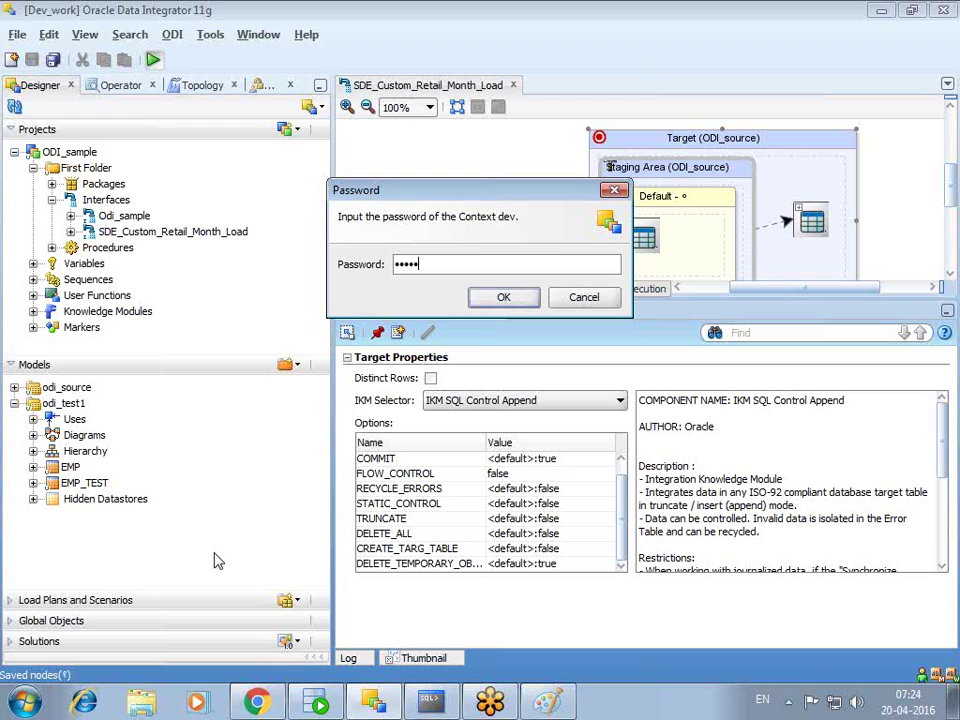
{"action": "key", "text": "Return"}
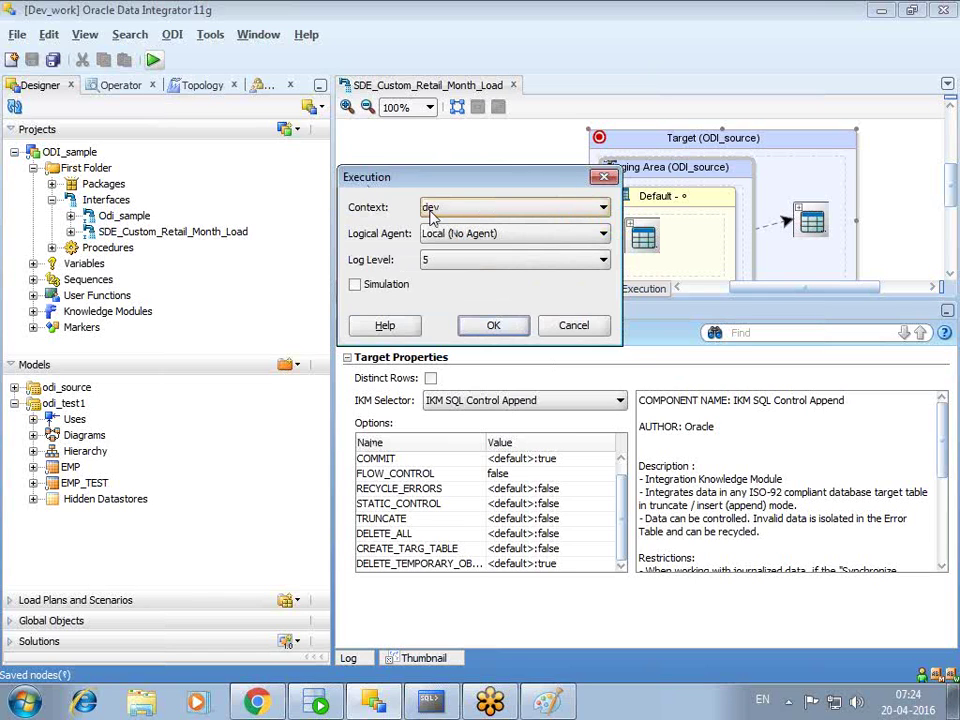
{"action": "left_click", "coordinate": [574, 326]}
- Compare Odi_sample's EMP source properties with the EMP source in SDE_Custom_Retail_Month_Load
{"action": "double_click", "coordinate": [120, 216]}
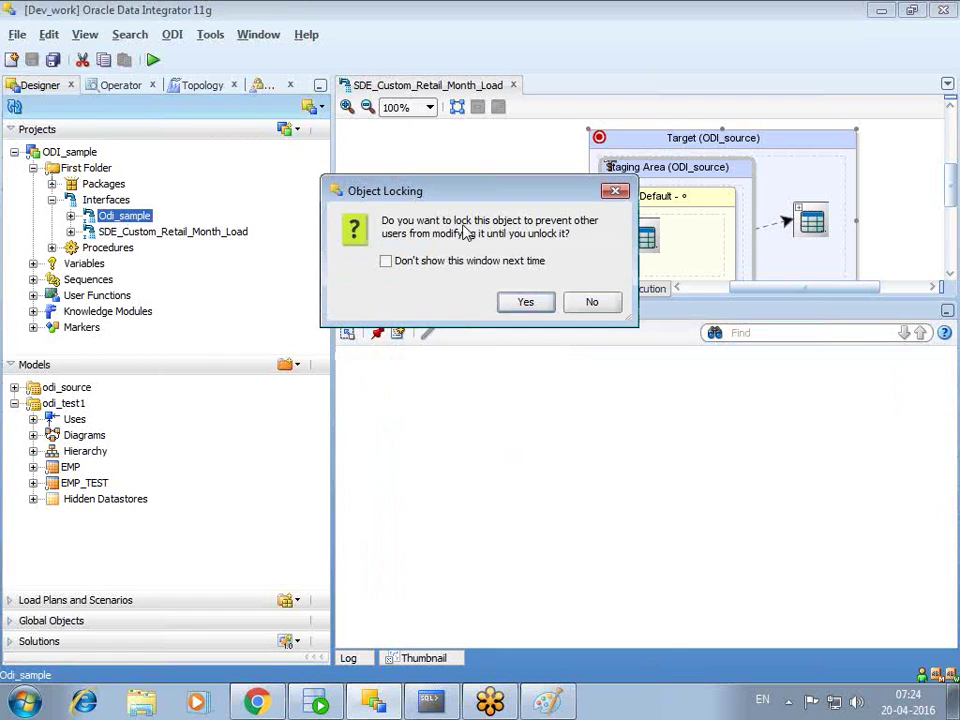
{"action": "left_click", "coordinate": [600, 304]}
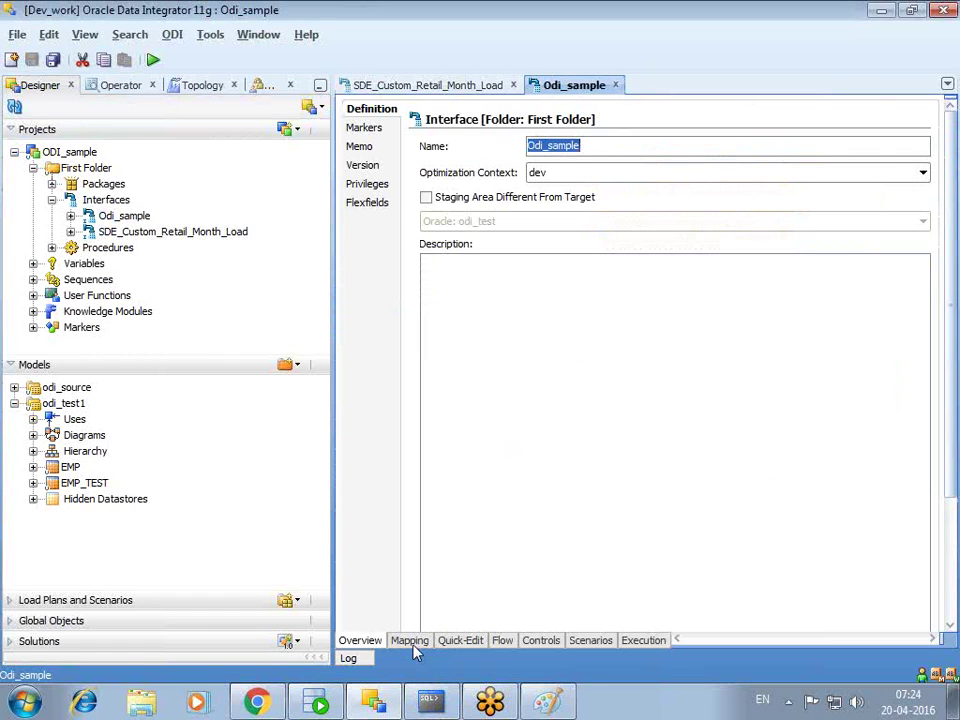
{"action": "left_click", "coordinate": [412, 640]}
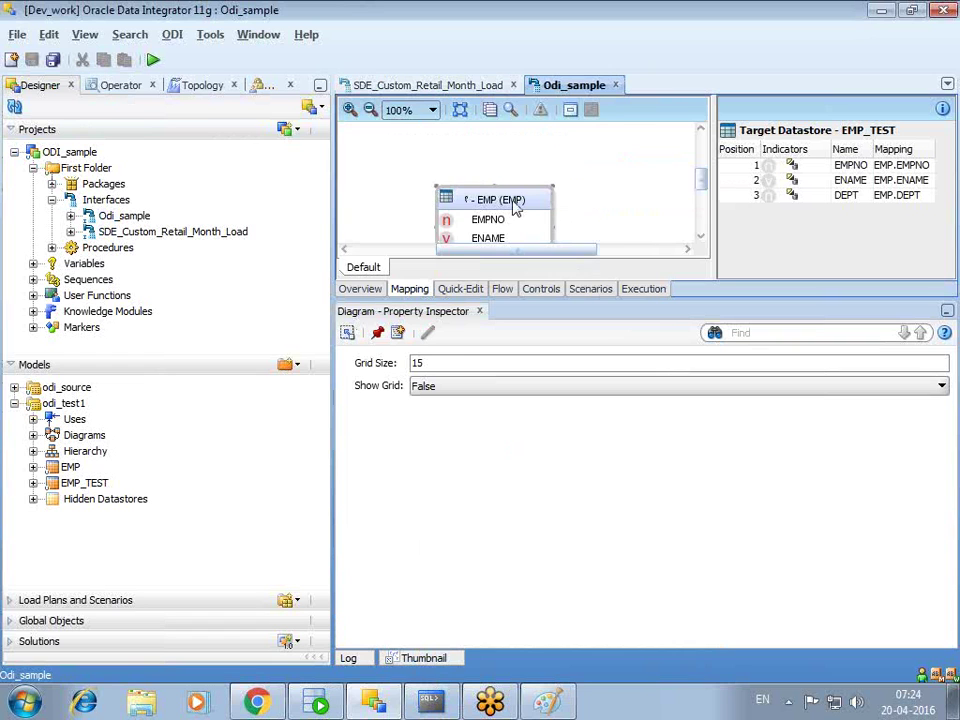
{"action": "left_click", "coordinate": [515, 203]}
{"action": "left_click", "coordinate": [460, 86]}
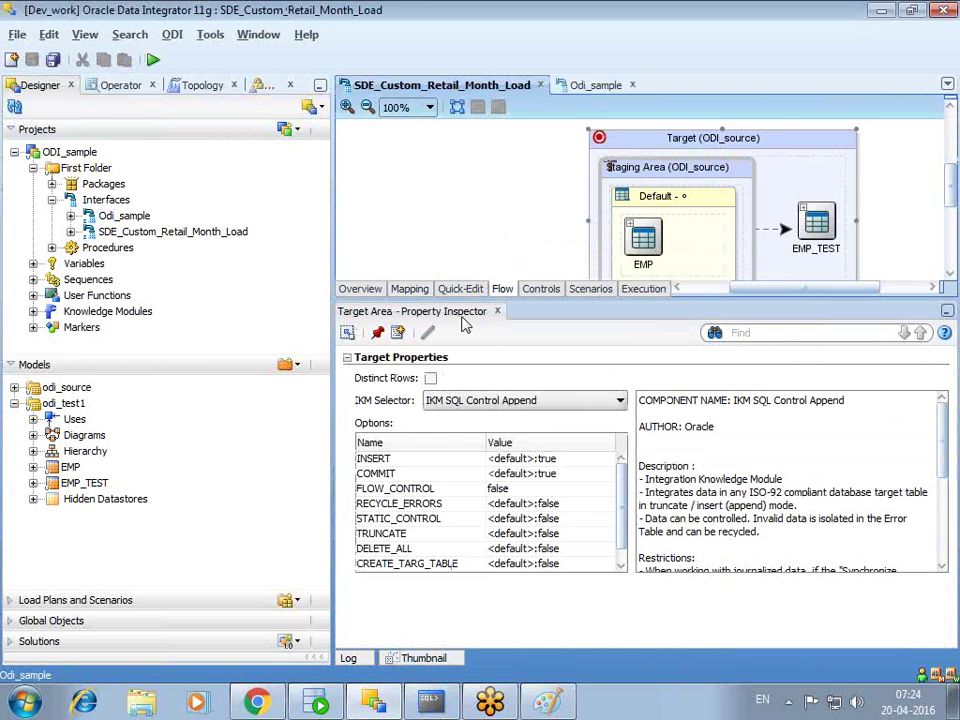
{"action": "left_click", "coordinate": [409, 288]}
{"action": "left_click", "coordinate": [498, 192]}
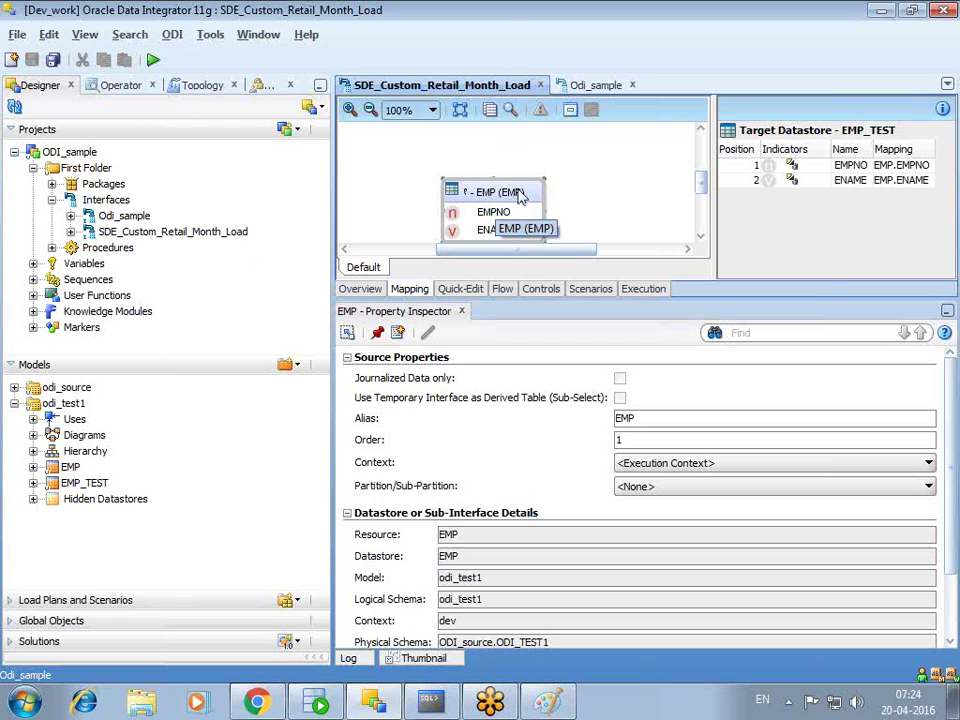
- Start executing SDE_Custom_Retail_Month_Load again, then cancel the Execution dialog without running
{"action": "left_click", "coordinate": [153, 60]}
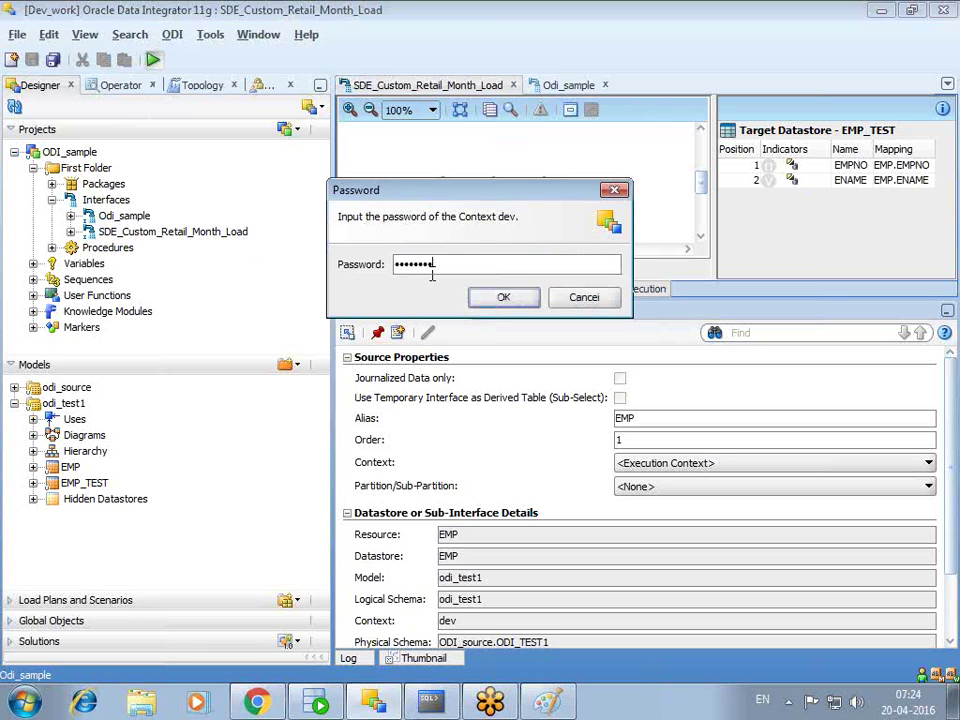
{"action": "key", "text": "Return"}
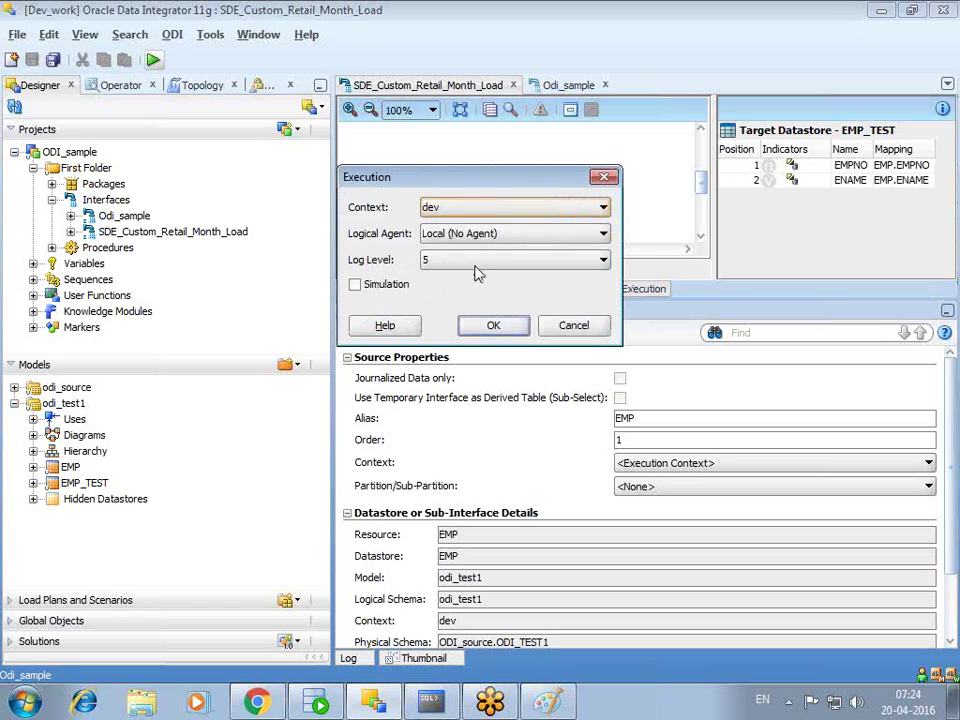
{"action": "left_click", "coordinate": [562, 332]}
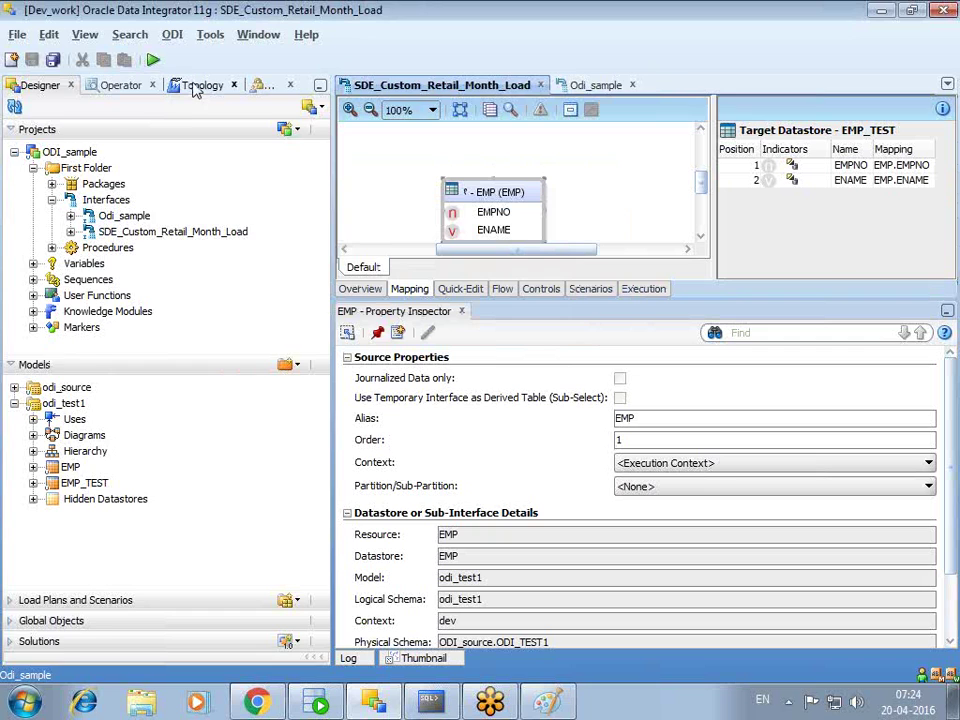
- Inspect the dev context's physical schema mappings in Topology, then return to SDE_Custom_Retail_Month_Load
{"action": "left_click", "coordinate": [199, 86]}
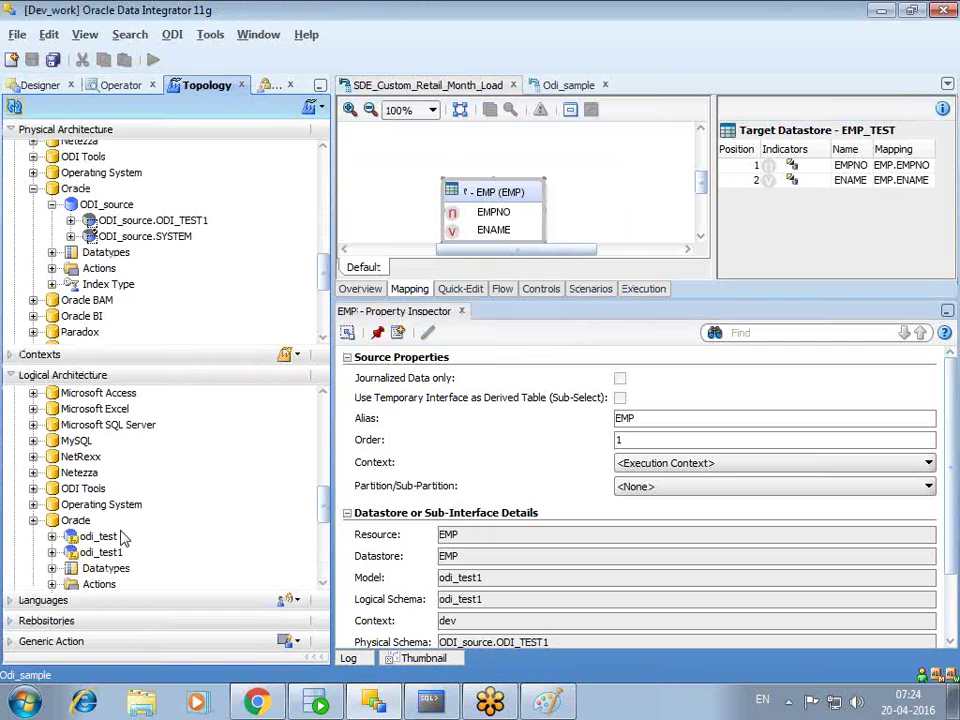
{"action": "left_click", "coordinate": [11, 354]}
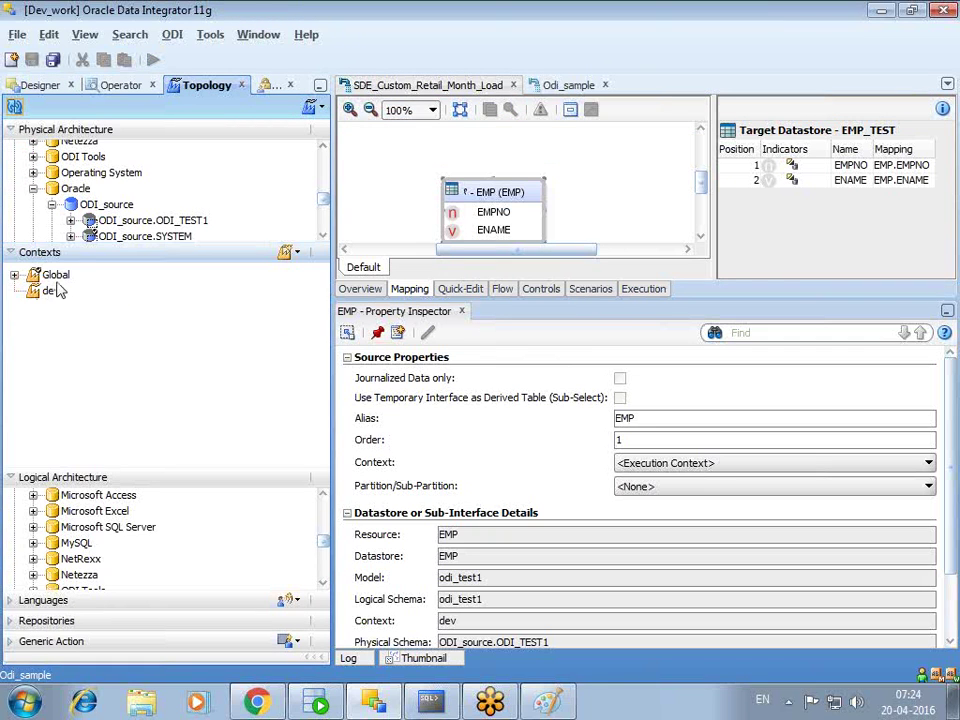
{"action": "double_click", "coordinate": [52, 291]}
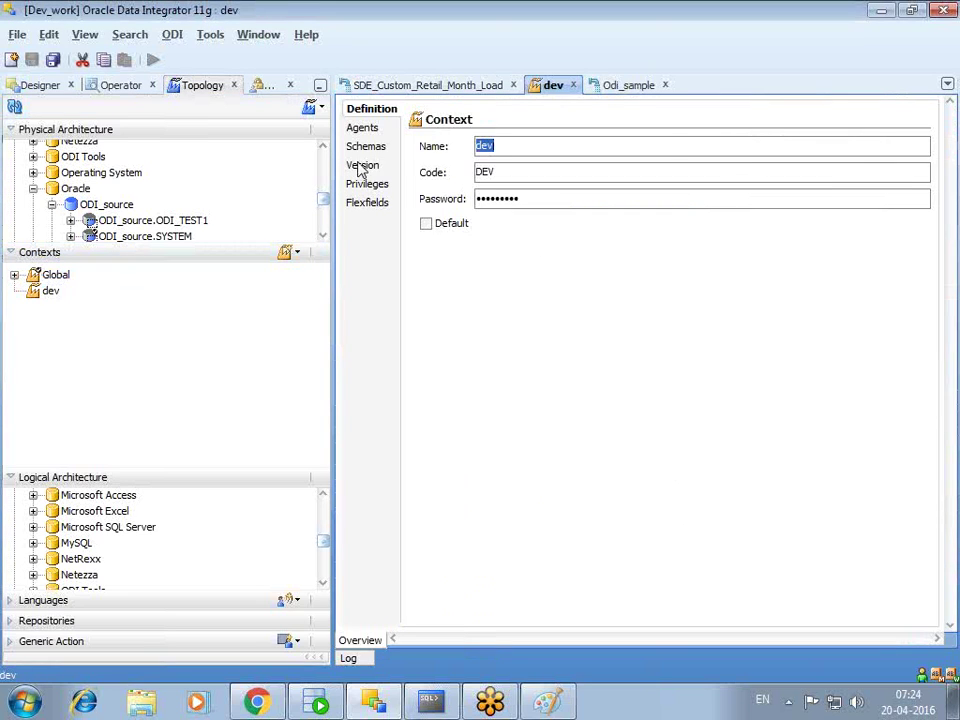
{"action": "left_click", "coordinate": [365, 150]}
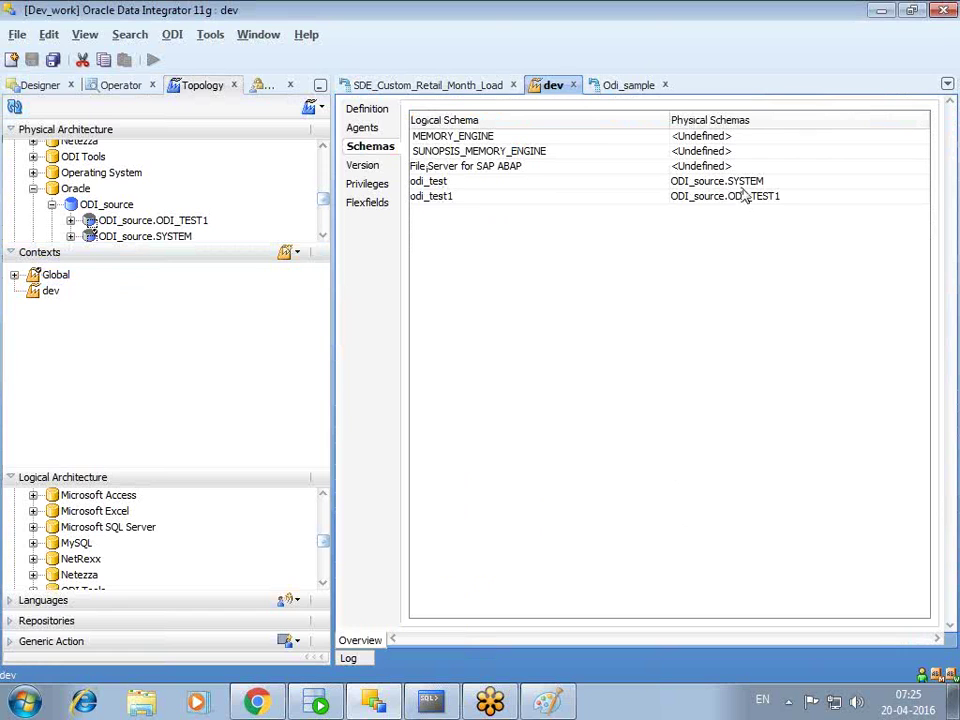
{"action": "left_click", "coordinate": [410, 85]}
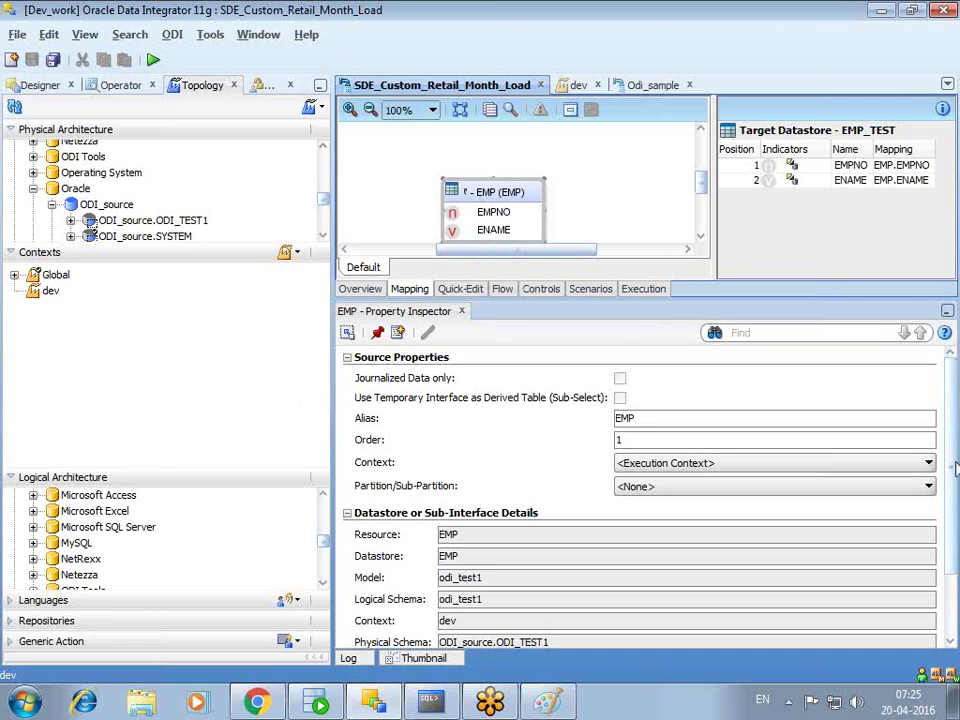
{"action": "scroll", "coordinate": [940, 460], "scroll_direction": "down", "scroll_amount": 3}
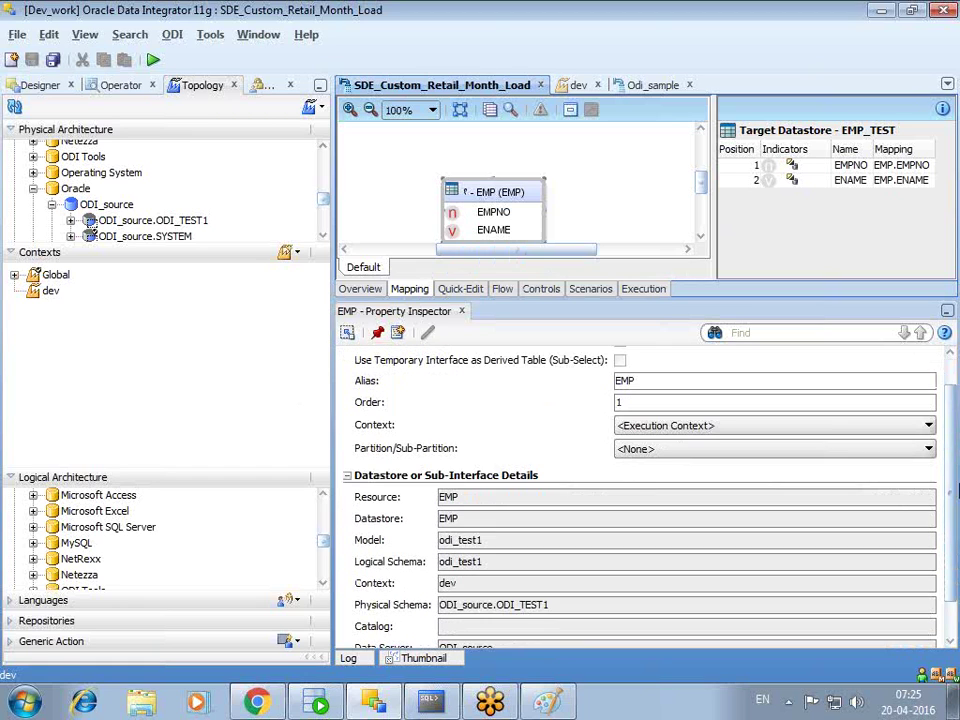
{"action": "left_click", "coordinate": [500, 549]}
{"action": "left_click_drag", "start_coordinate": [503, 555], "coordinate": [440, 556]}
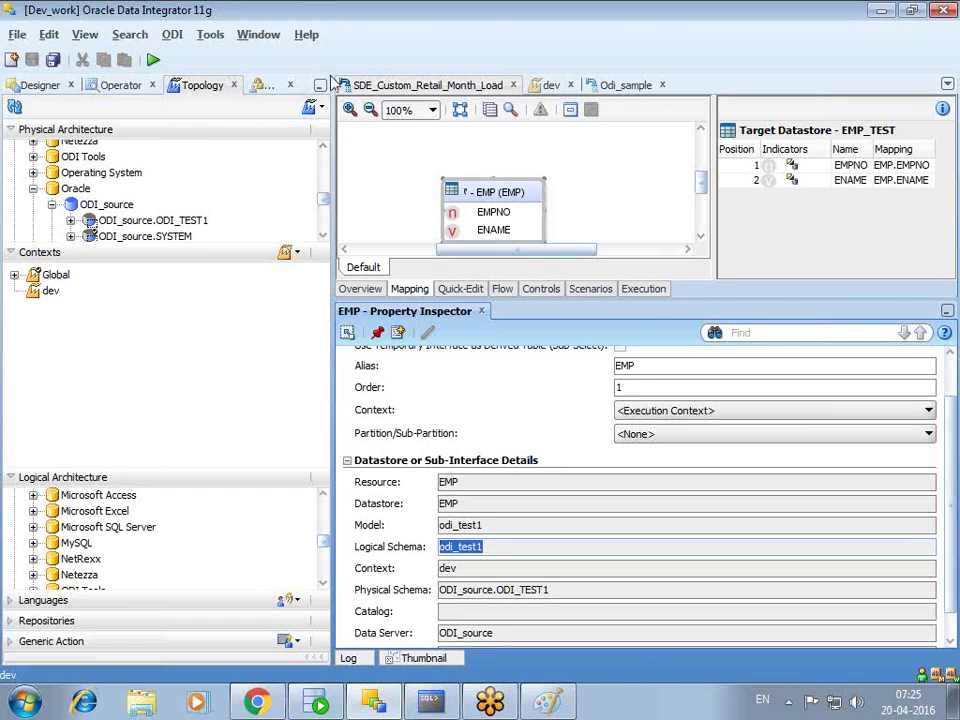
{"action": "left_click", "coordinate": [620, 88]}
{"action": "left_click", "coordinate": [620, 90]}
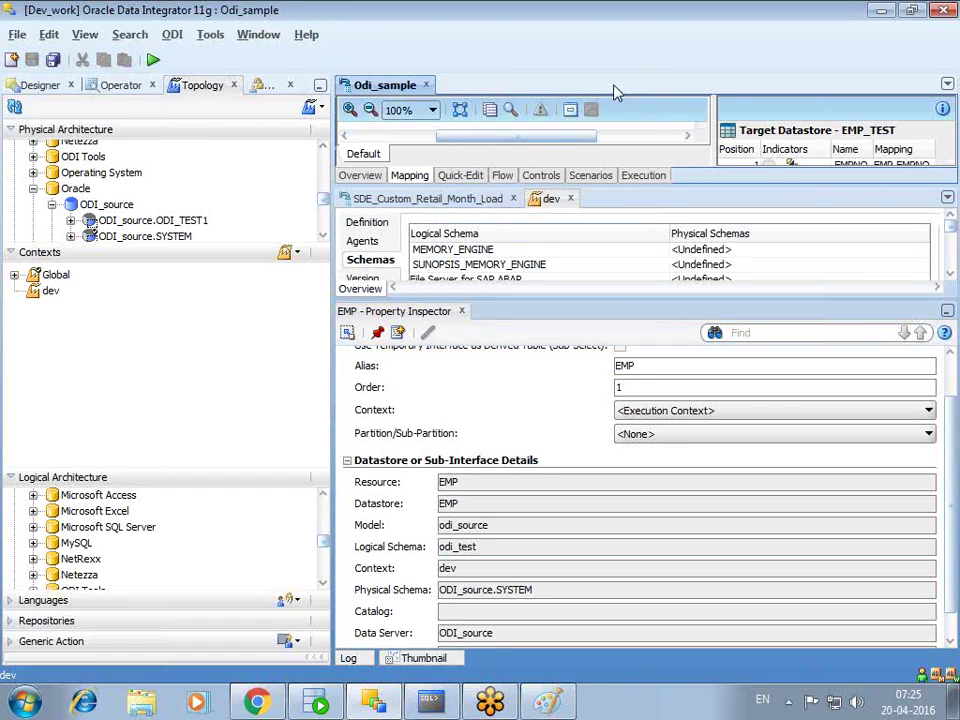
{"action": "left_click", "coordinate": [373, 88]}
{"action": "right_click", "coordinate": [812, 200]}
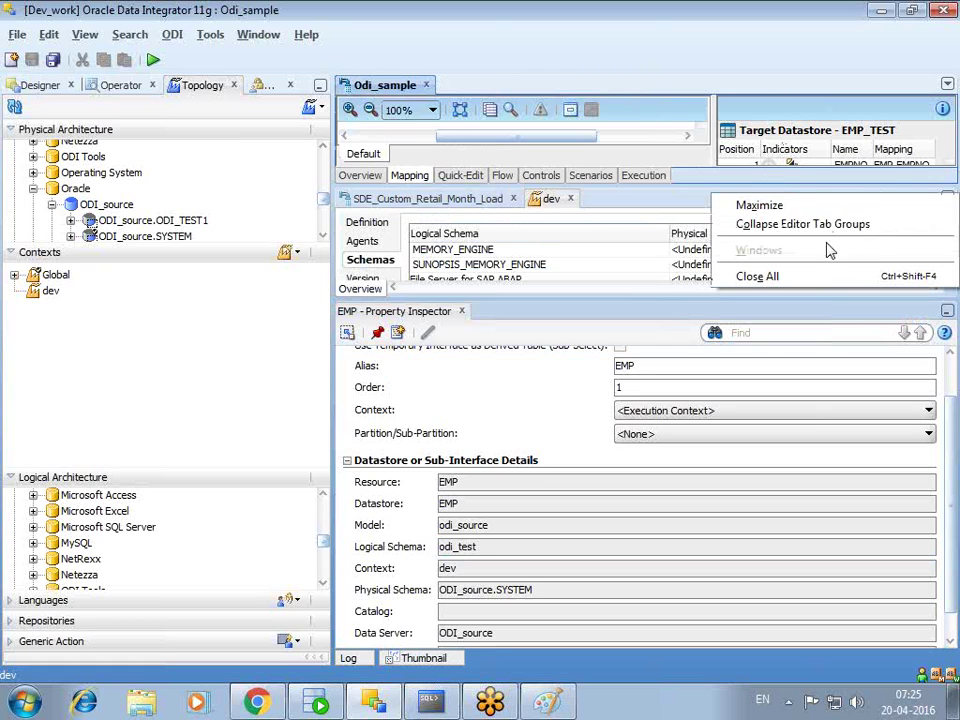
{"action": "left_click", "coordinate": [800, 225]}
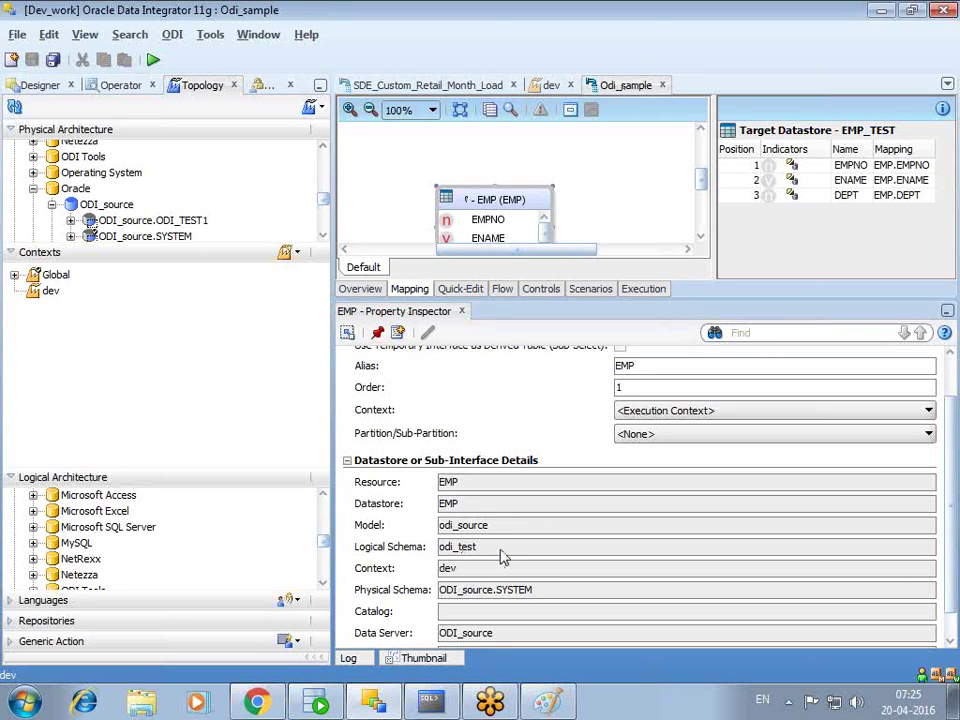
{"action": "double_click", "coordinate": [445, 547]}
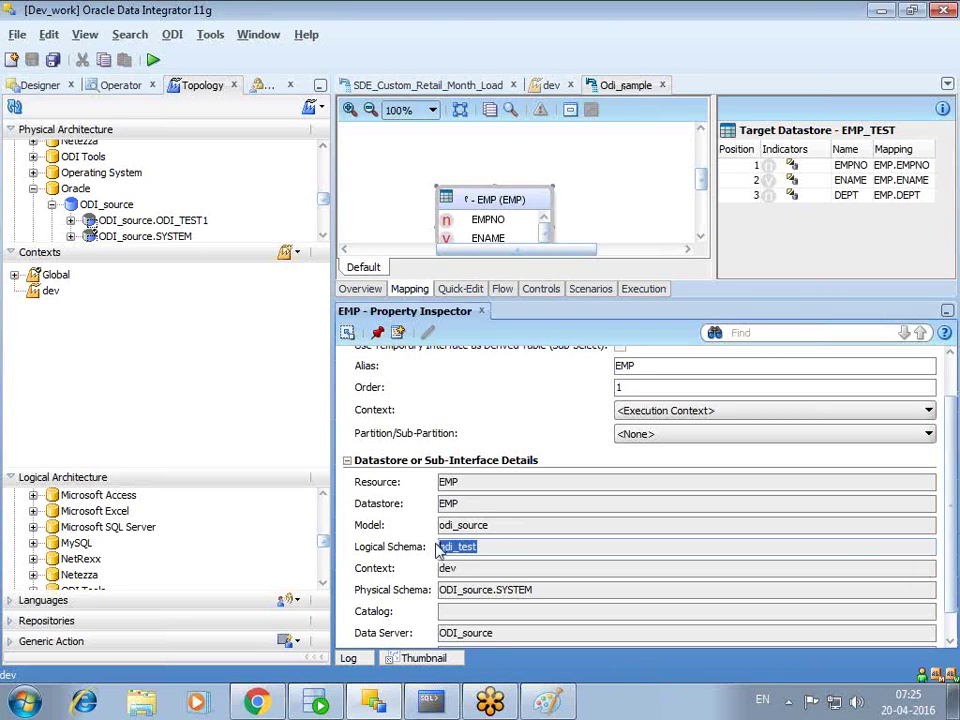
{"action": "left_click", "coordinate": [436, 86]}
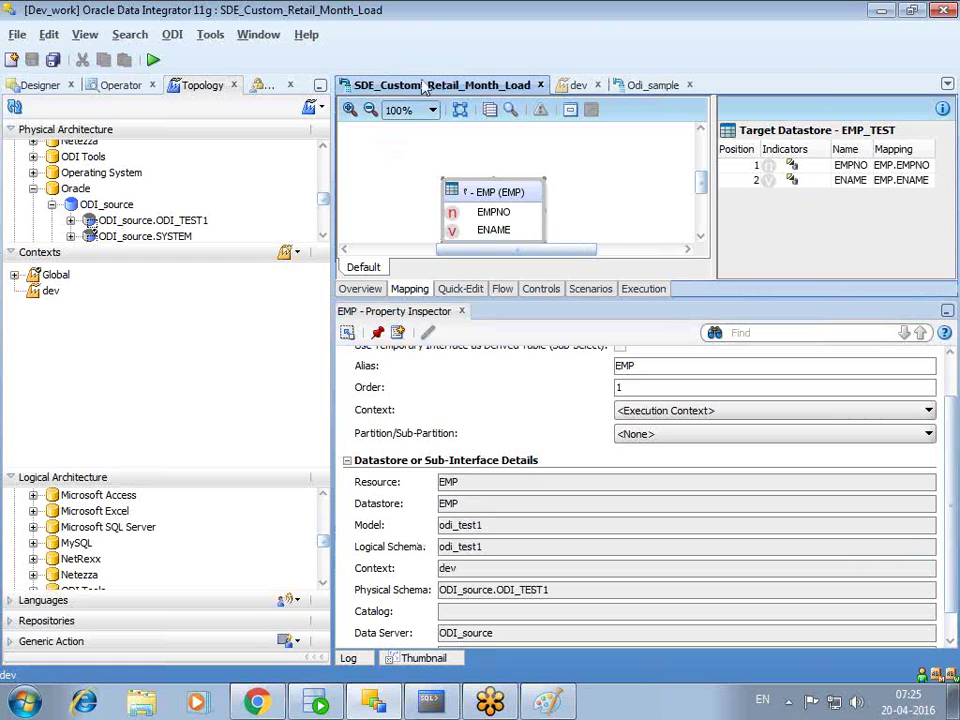
{"action": "left_click_drag", "start_coordinate": [483, 547], "coordinate": [421, 550]}
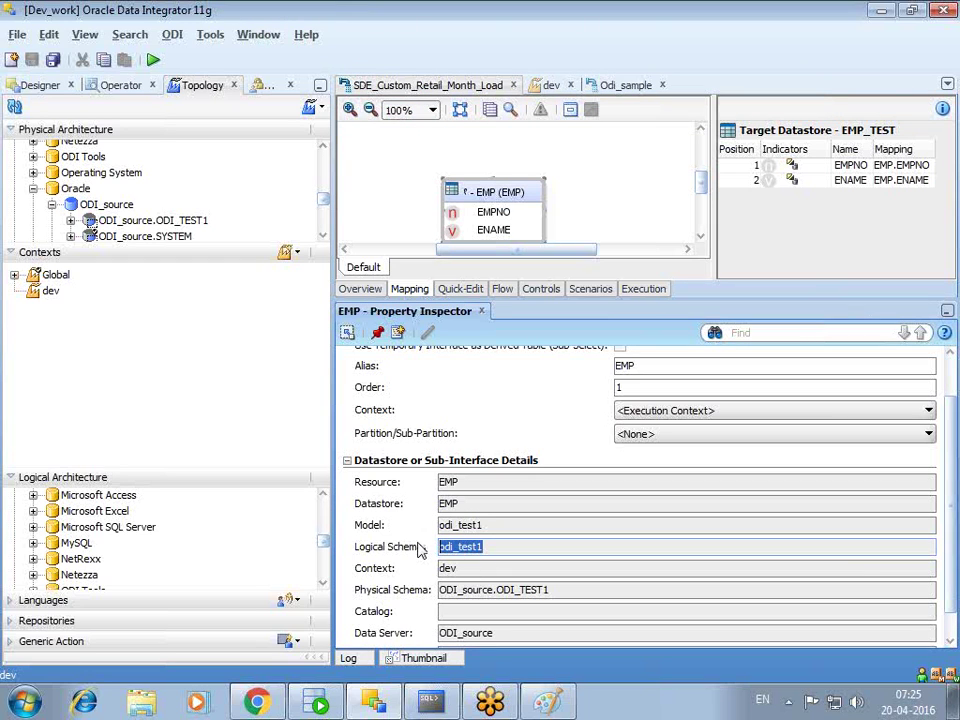
- Execute SDE_Custom_Retail_Month_Load in the dev context, entering the context password, and acknowledge the started session
{"action": "left_click", "coordinate": [152, 59]}
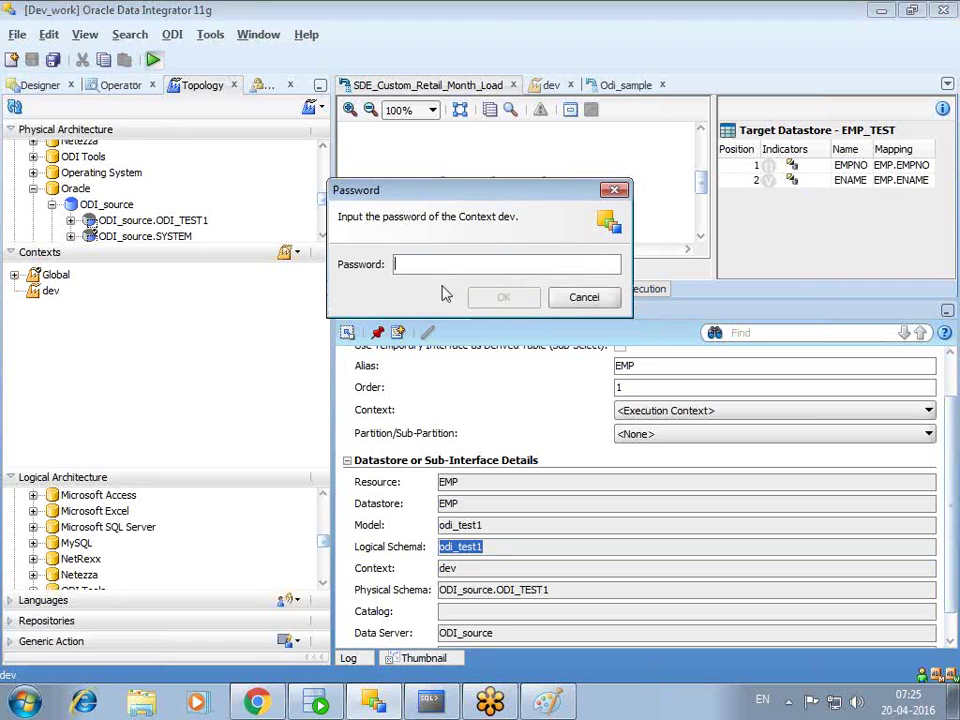
{"action": "type", "text": "•••••••••"}
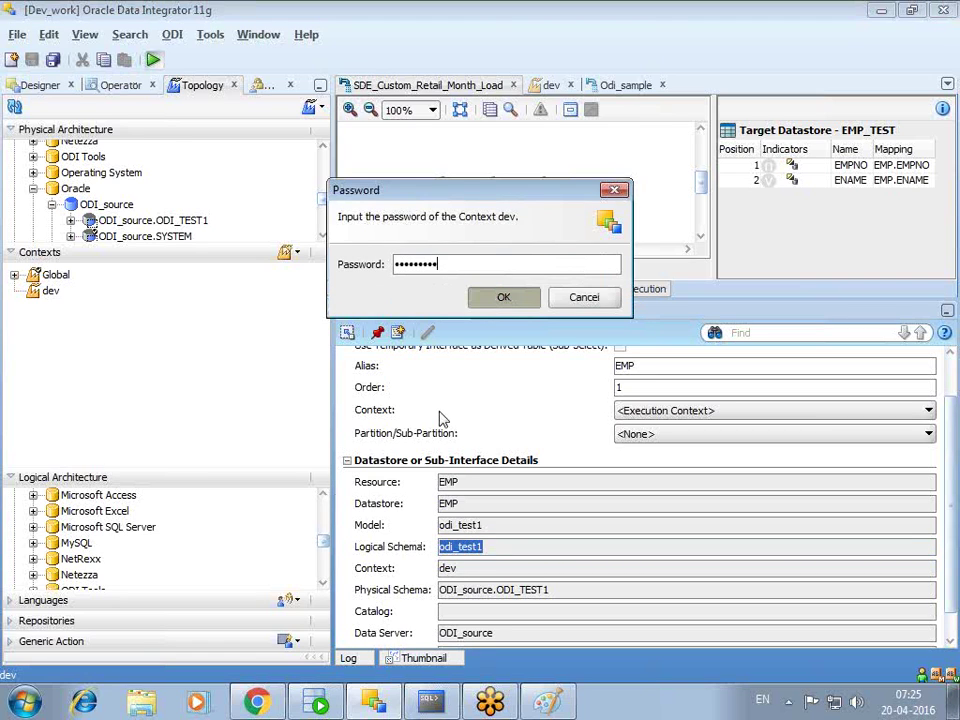
{"action": "key", "text": "Return"}
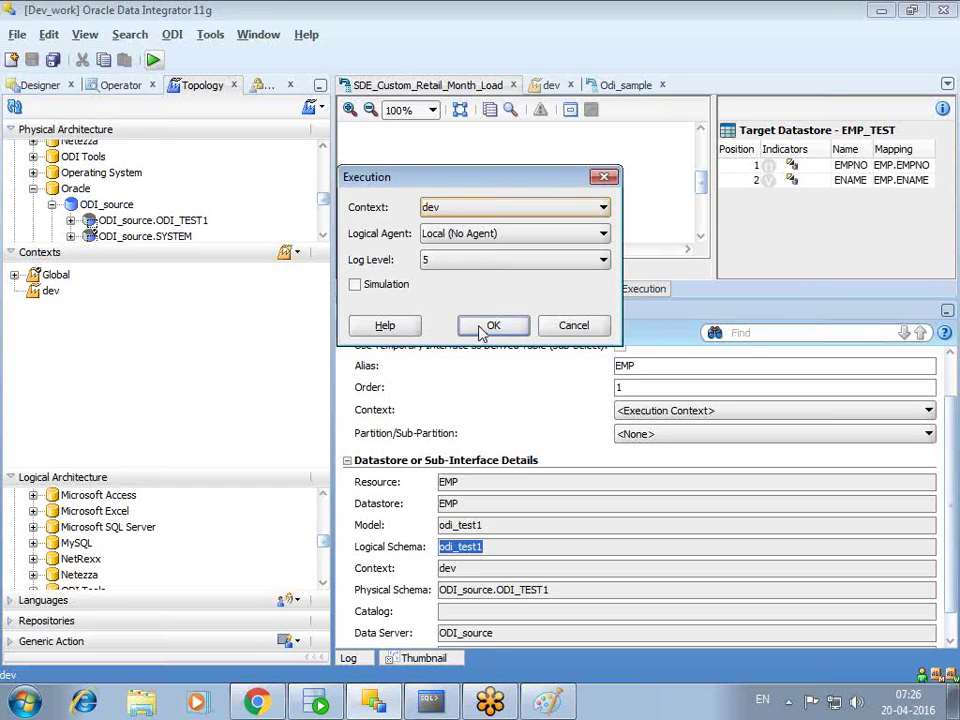
{"action": "left_click", "coordinate": [480, 326]}
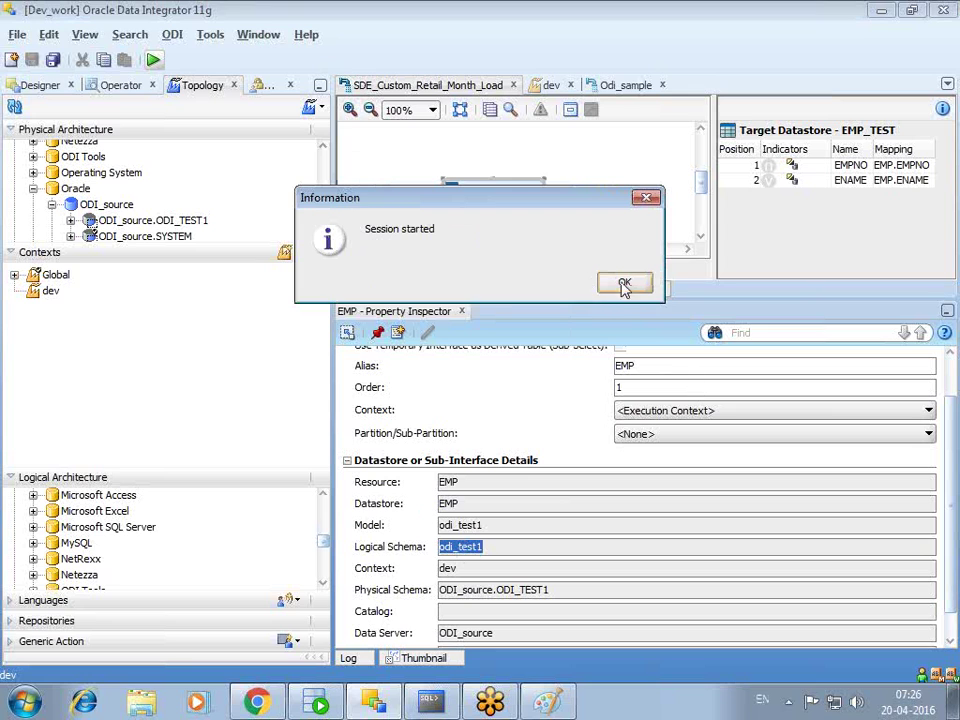
{"action": "left_click", "coordinate": [624, 284]}
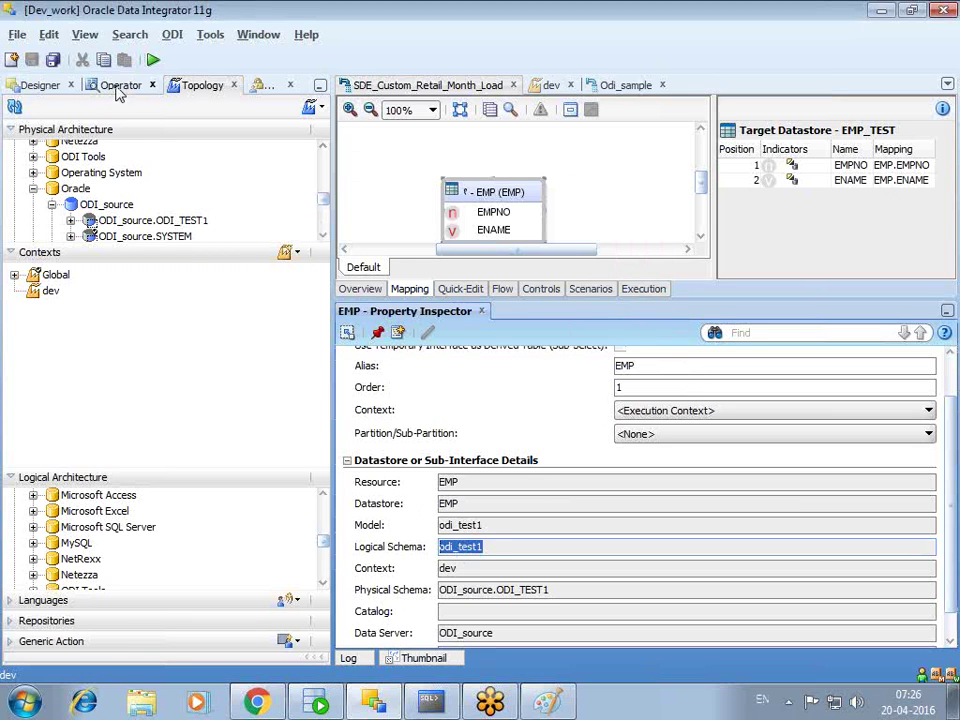
{"action": "left_click", "coordinate": [120, 85]}
- Browse the Operator's date-grouped session list, expanding and collapsing today's sessions
{"action": "double_click", "coordinate": [55, 151]}
{"action": "left_click", "coordinate": [33, 167]}
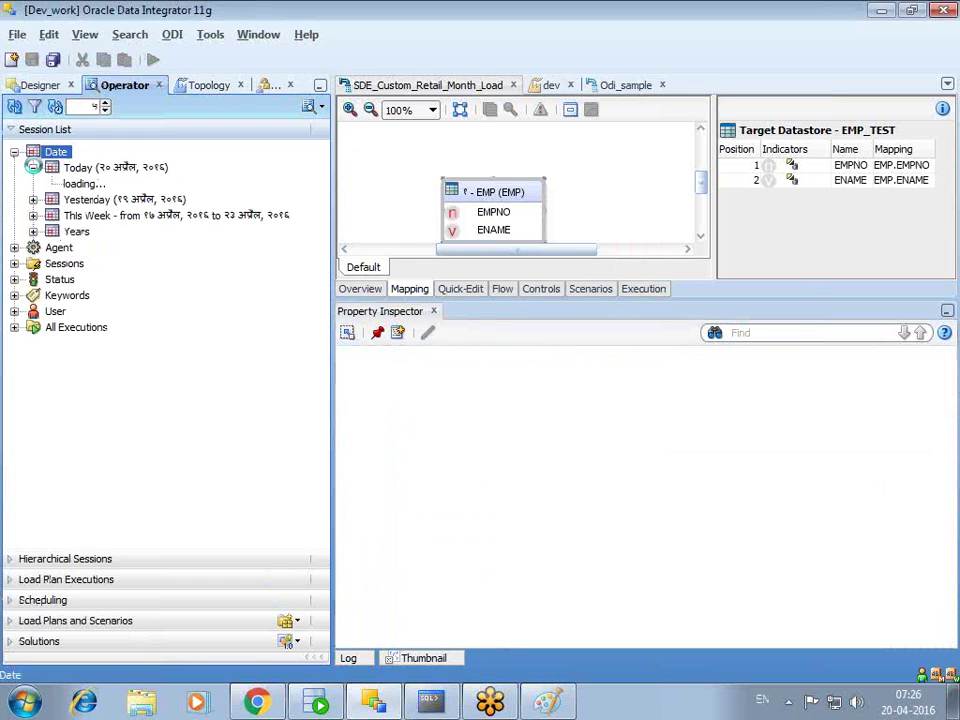
{"action": "left_click", "coordinate": [33, 167]}
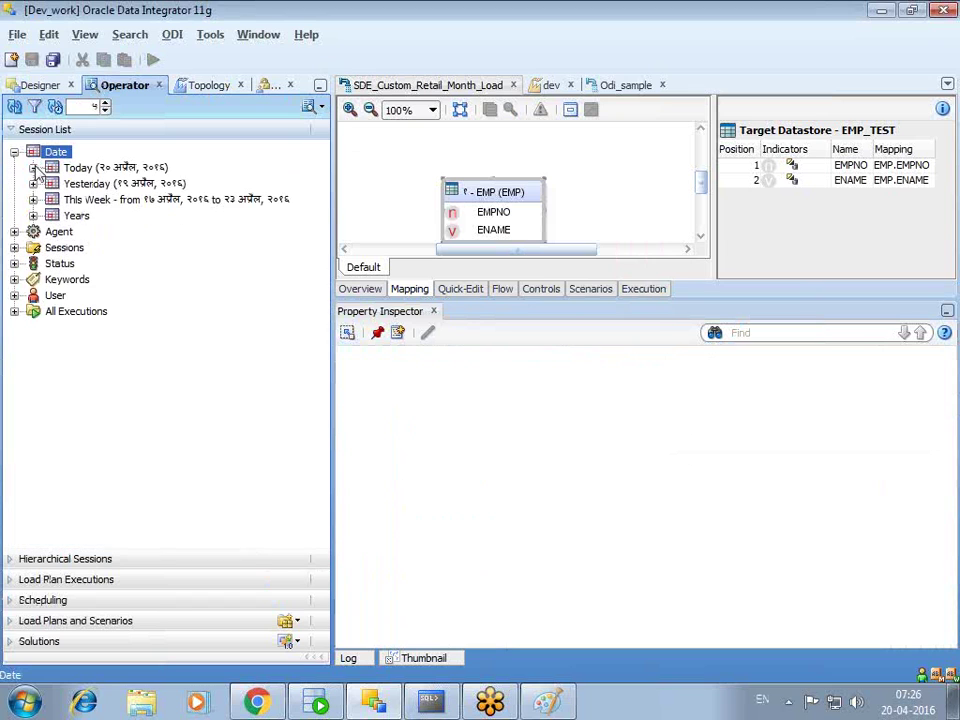
- Run 'select * from emp_test;' in SQL Command Line to confirm the loaded row, then minimize it
{"action": "left_click", "coordinate": [430, 703]}
{"action": "type", "text": "select * from empt"}
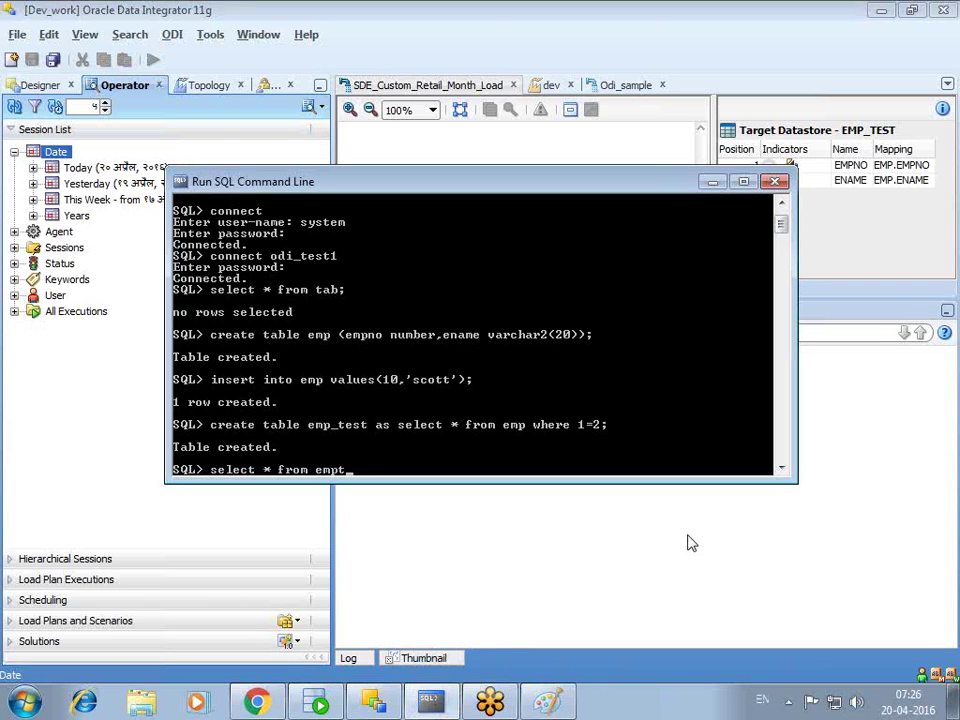
{"action": "key", "text": "BackSpace"}
{"action": "type", "text": "_test;"}
{"action": "key", "text": "Return"}
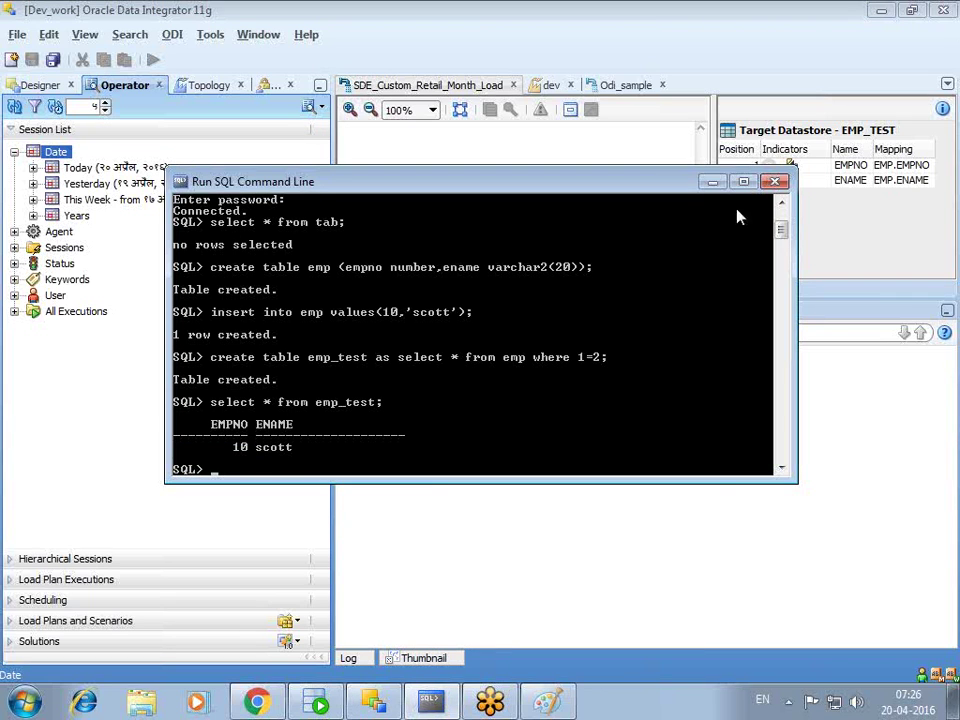
{"action": "left_click", "coordinate": [713, 182]}
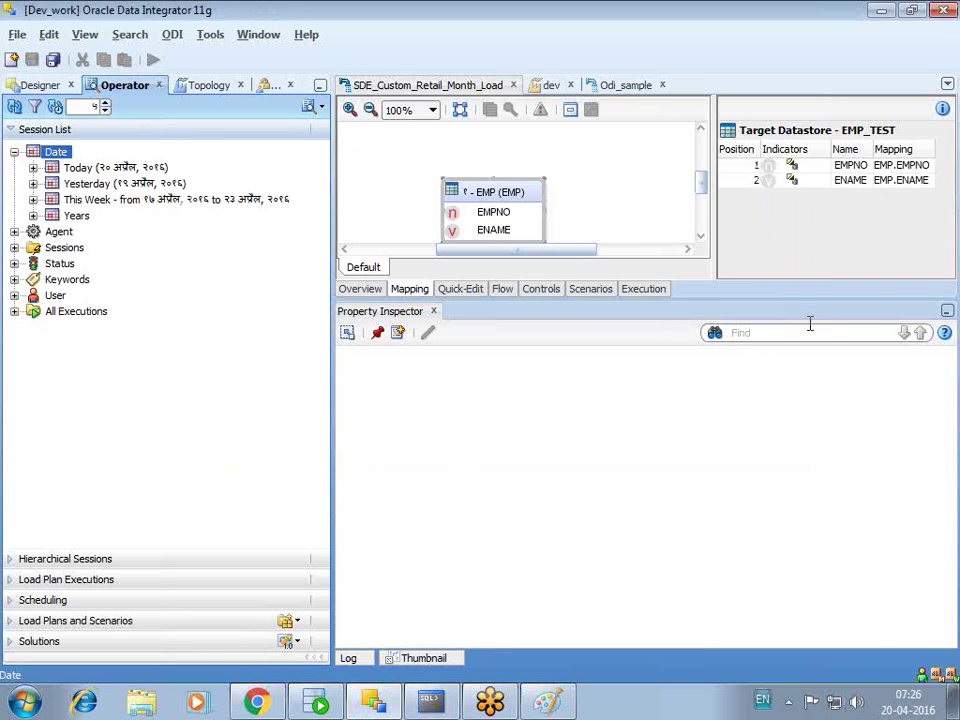
- Enlarge the mapping diagram, resize the left navigator, and show the Designer's projects and models tree
{"action": "left_click_drag", "start_coordinate": [705, 296], "coordinate": [711, 354]}
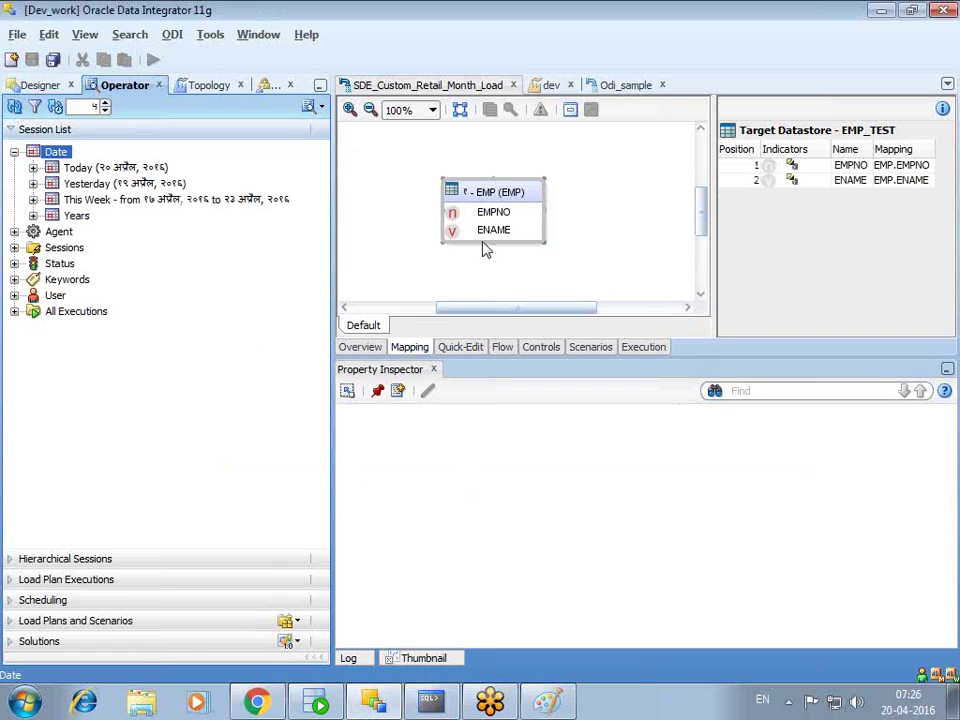
{"action": "left_click_drag", "start_coordinate": [330, 169], "coordinate": [292, 175]}
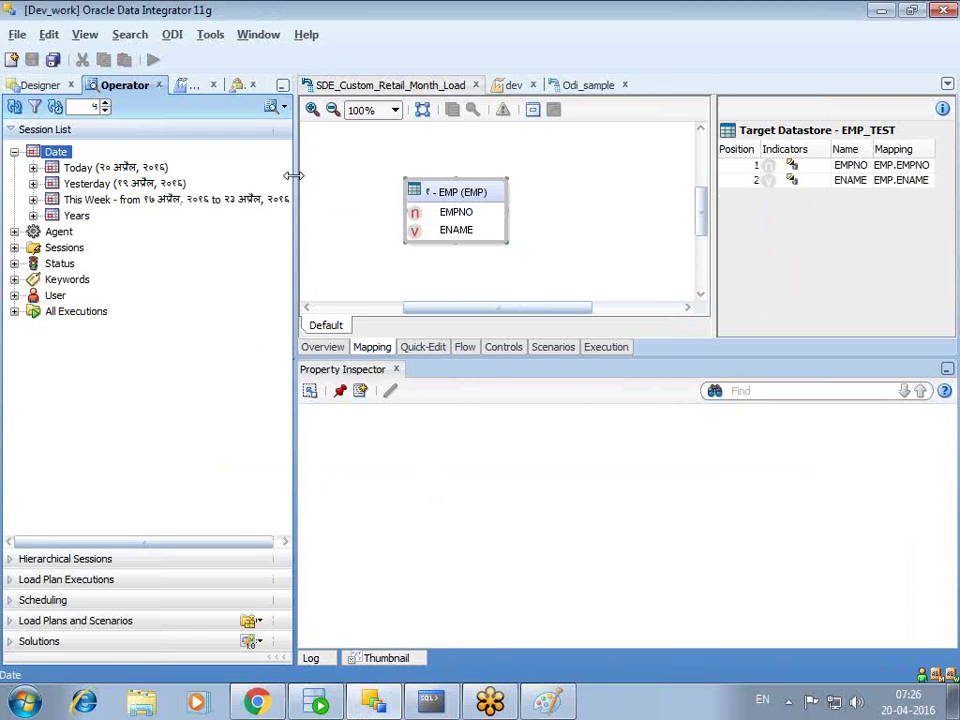
{"action": "left_click", "coordinate": [30, 85]}
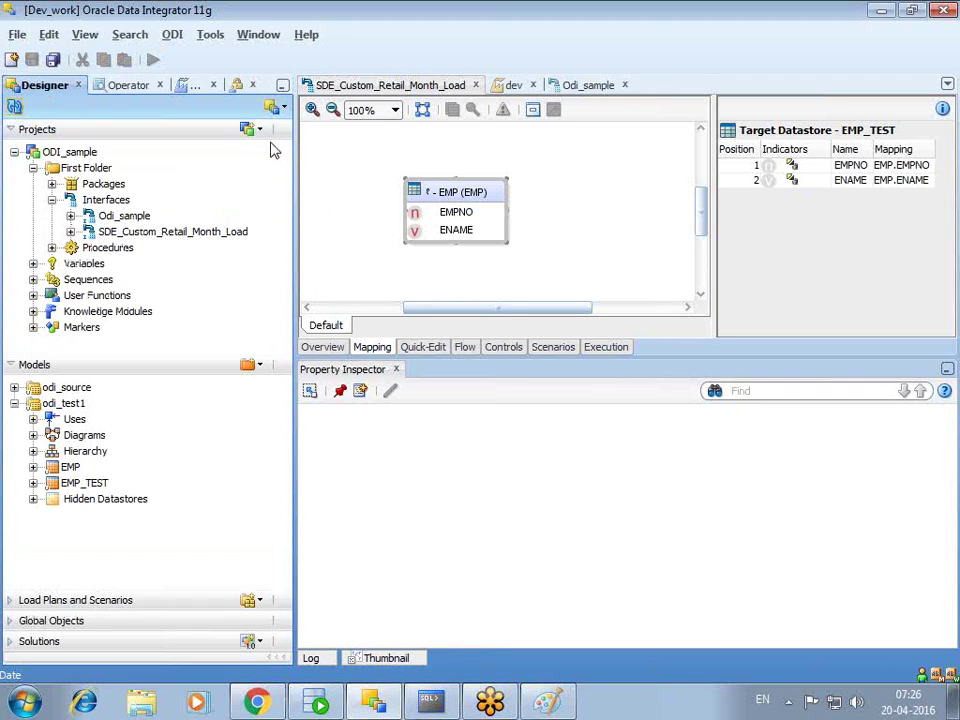
{"action": "left_click_drag", "start_coordinate": [295, 146], "coordinate": [324, 150]}
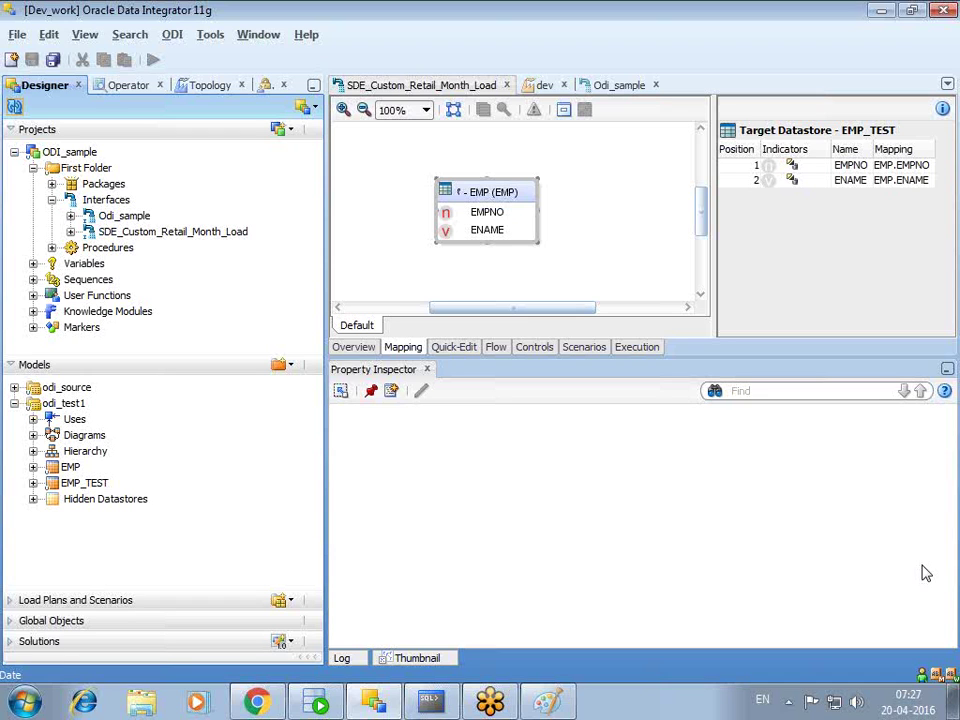
- Launch Notepad from the Start menu search
{"action": "left_click", "coordinate": [24, 703]}
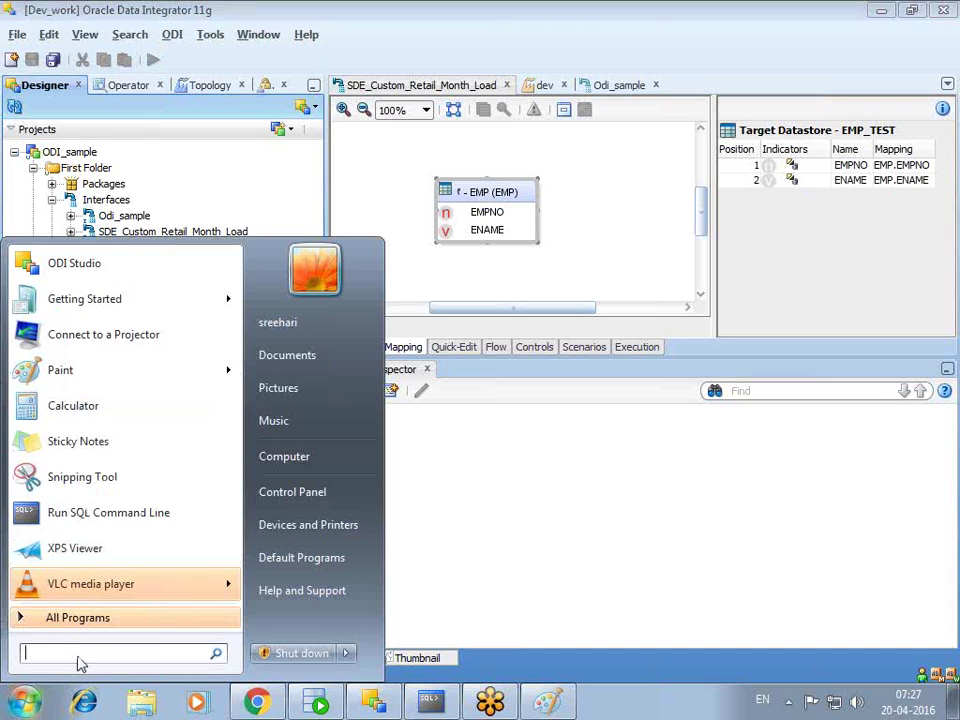
{"action": "type", "text": "notepad"}
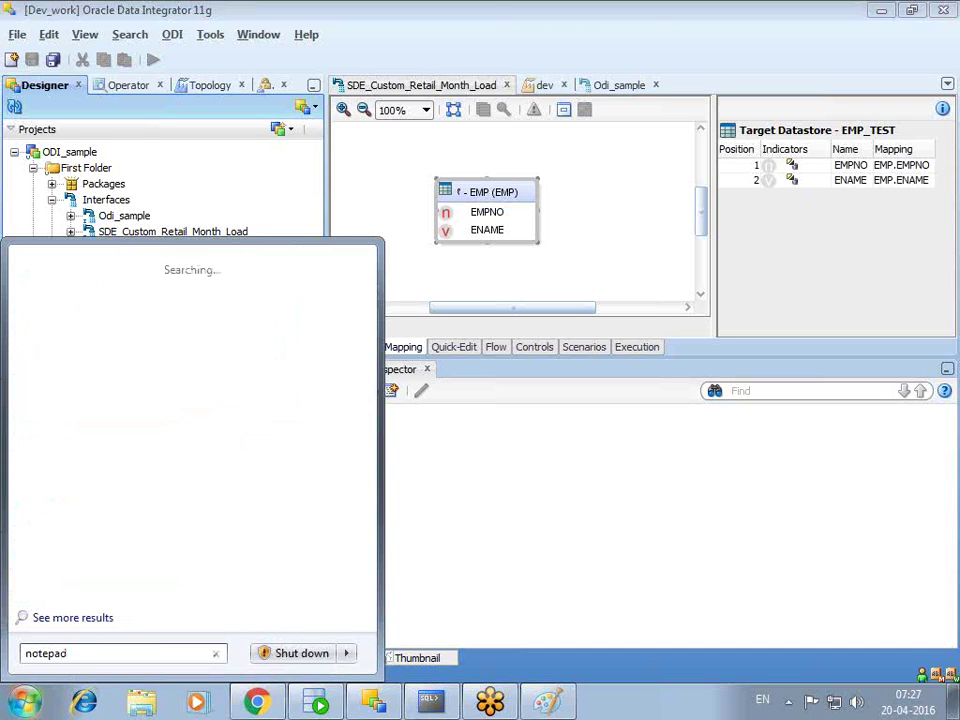
{"action": "key", "text": "Return"}
- Write '1) Database' with 'source target schmea' on the line beneath it
{"action": "type", "text": "1) Database"}
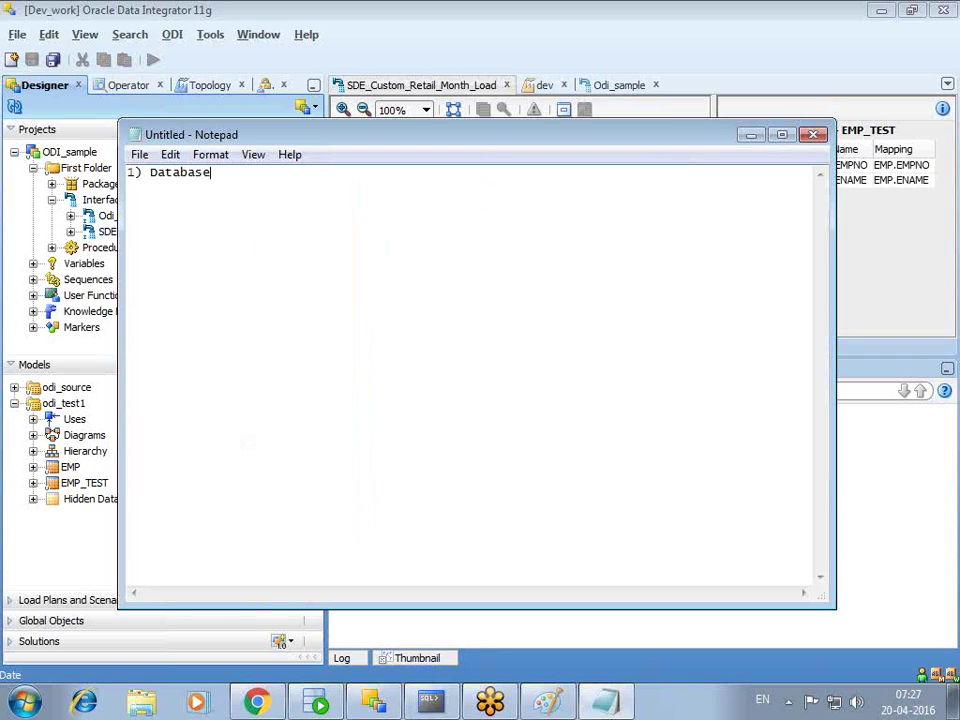
{"action": "key", "text": "Return"}
{"action": "type", "text": "2)Physical sc"}
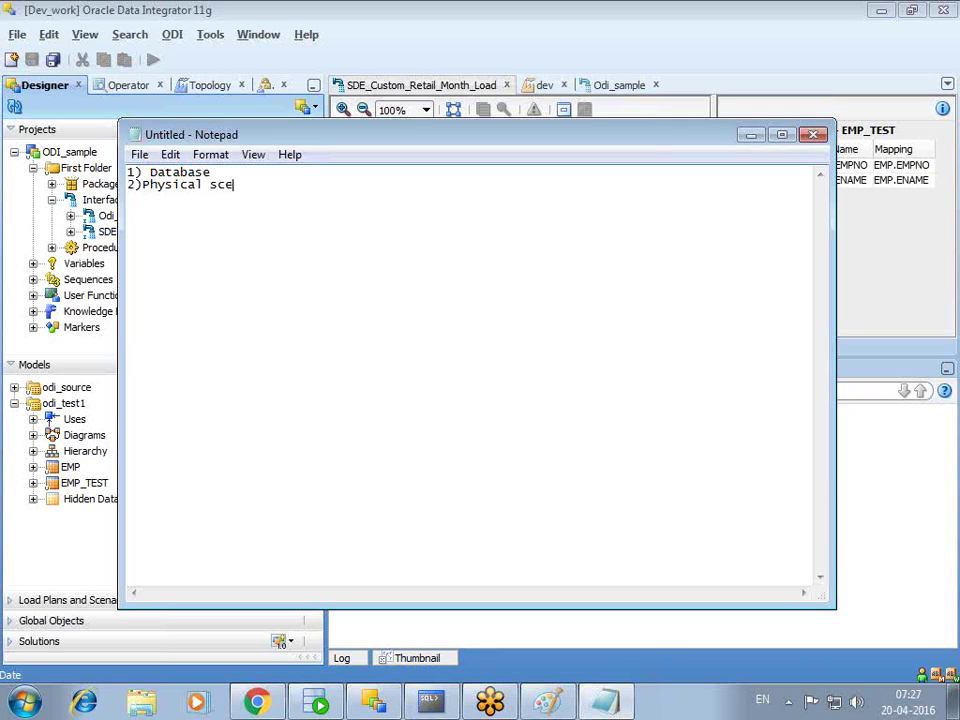
{"action": "type", "text": "hema"}
{"action": "key", "text": "BackSpace"}
{"action": "key", "text": "BackSpace"}
{"action": "key", "text": "BackSpace"}
{"action": "key", "text": "BackSpace"}
{"action": "key", "text": "BackSpace"}
{"action": "key", "text": "BackSpace"}
{"action": "key", "text": "BackSpace"}
{"action": "key", "text": "BackSpace"}
{"action": "key", "text": "BackSpace"}
{"action": "key", "text": "BackSpace"}
{"action": "key", "text": "BackSpace"}
{"action": "key", "text": "BackSpace"}
{"action": "key", "text": "BackSpace"}
{"action": "key", "text": "BackSpace"}
{"action": "key", "text": "BackSpace"}
{"action": "key", "text": "BackSpace"}
{"action": "key", "text": "BackSpace"}
{"action": "type", "text": "sour"}
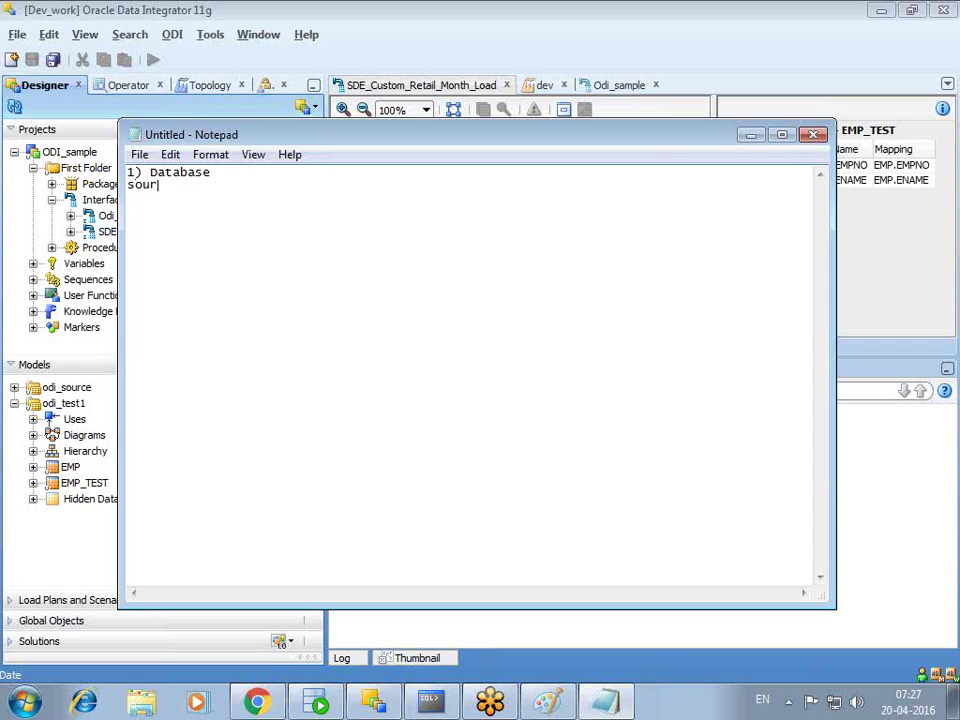
{"action": "type", "text": "ce target schmea"}
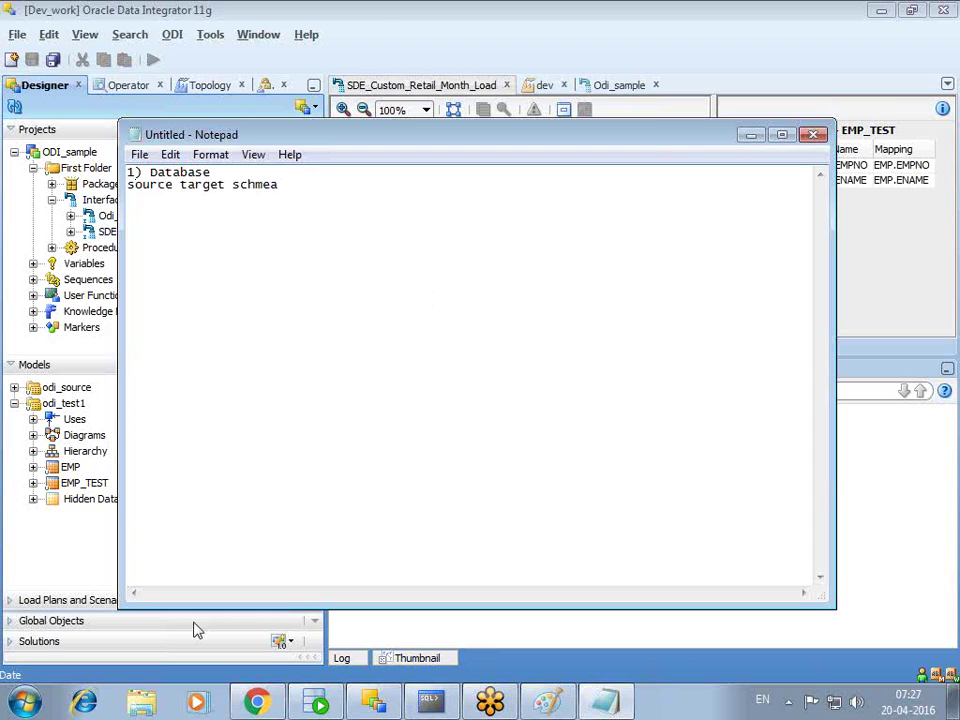
- Return to ODI's Topology navigator with Contexts collapsed
{"action": "left_click", "coordinate": [752, 135]}
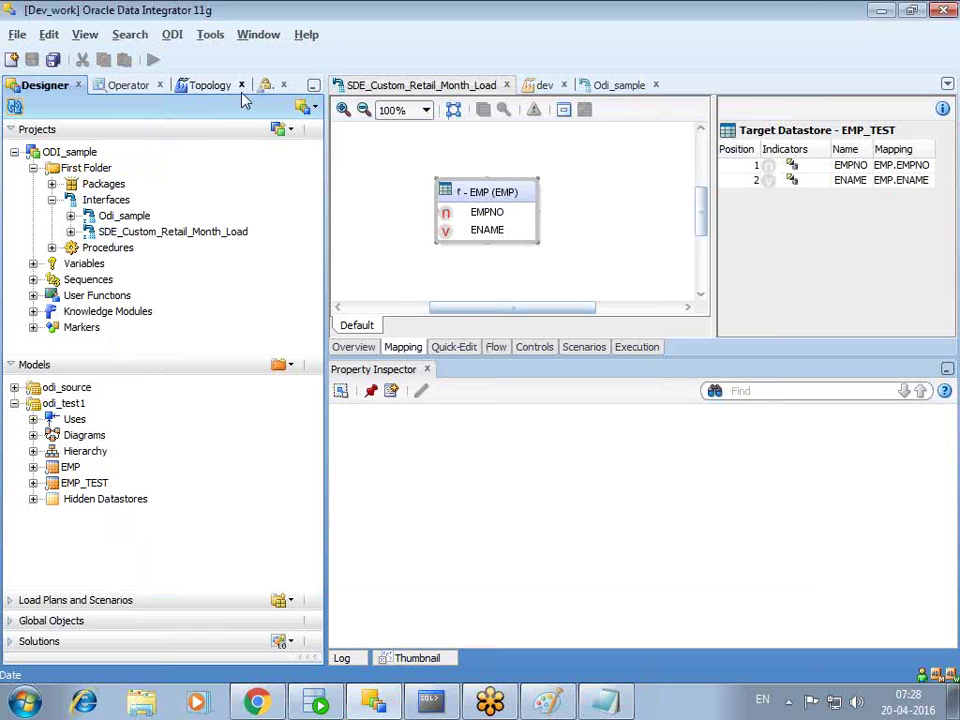
{"action": "left_click", "coordinate": [211, 87]}
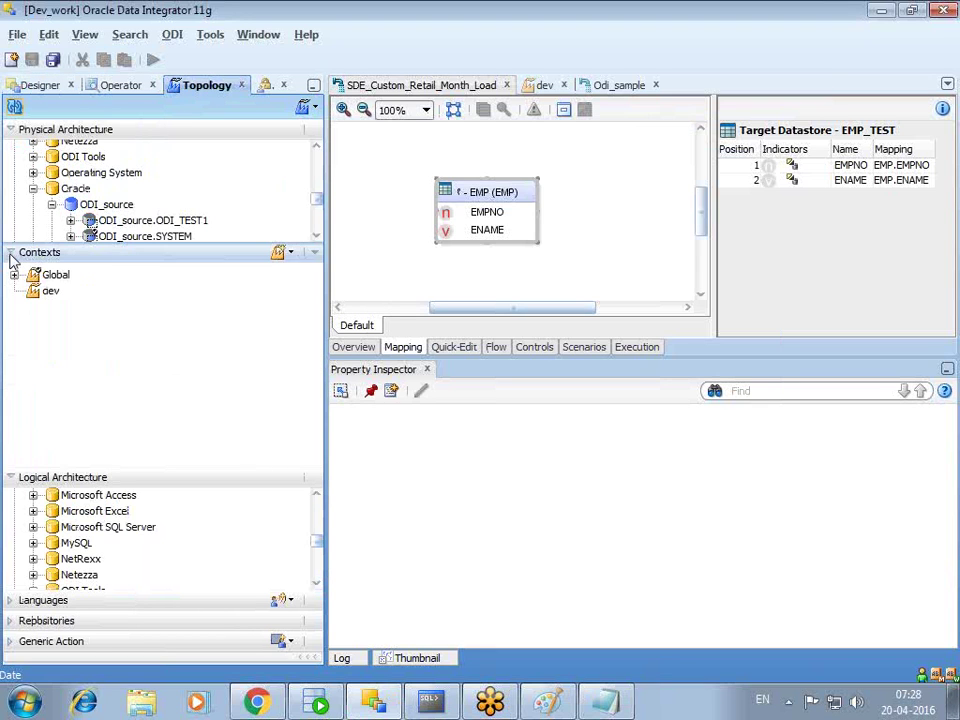
{"action": "left_click", "coordinate": [10, 253]}
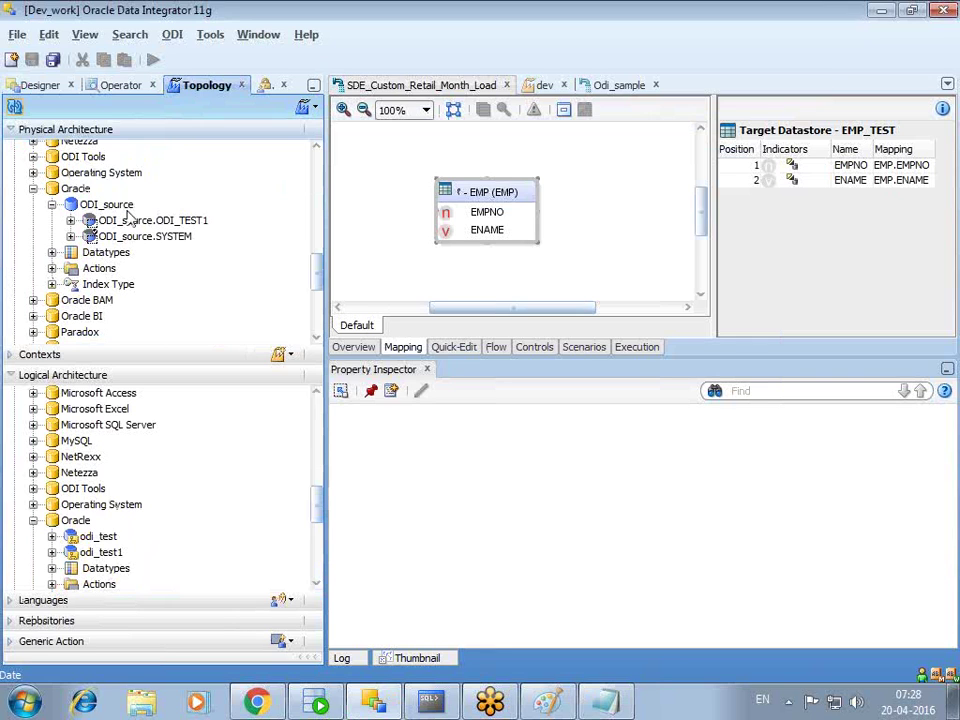
- Check the ODI_source data server's JDBC URL and schemas, then collapse Logical Architecture
{"action": "left_click", "coordinate": [110, 205]}
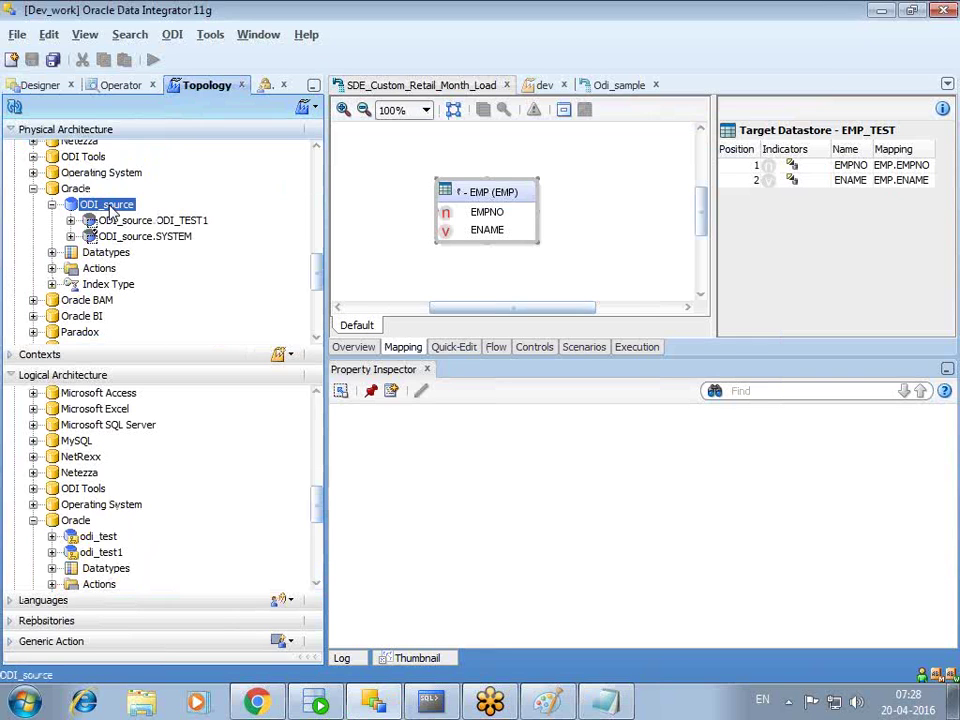
{"action": "double_click", "coordinate": [112, 206]}
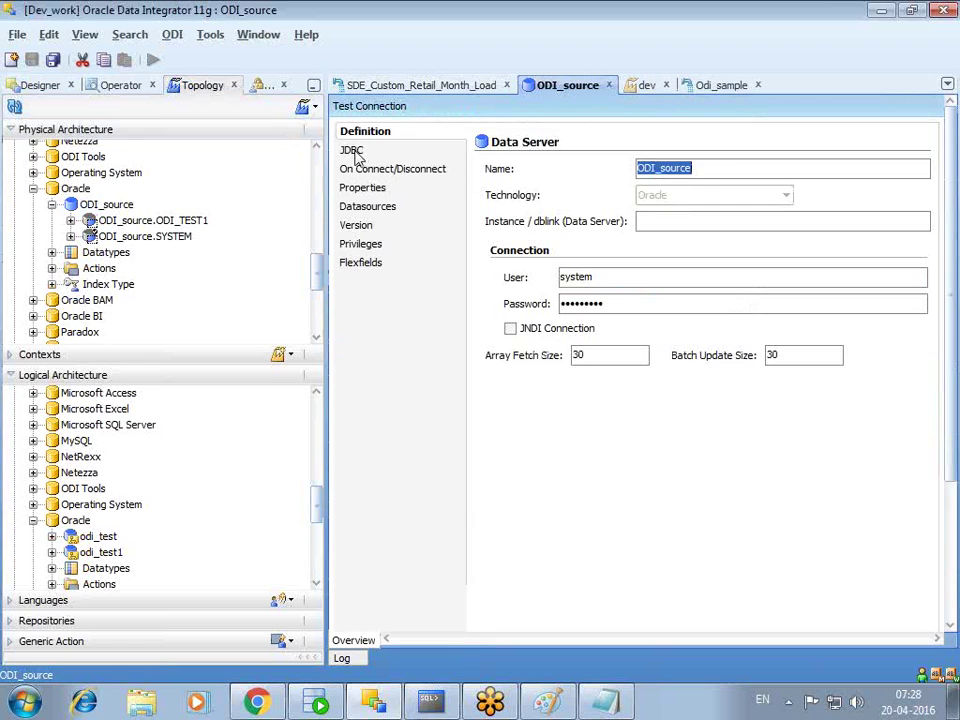
{"action": "left_click", "coordinate": [352, 151]}
{"action": "left_click_drag", "start_coordinate": [694, 170], "coordinate": [708, 170]}
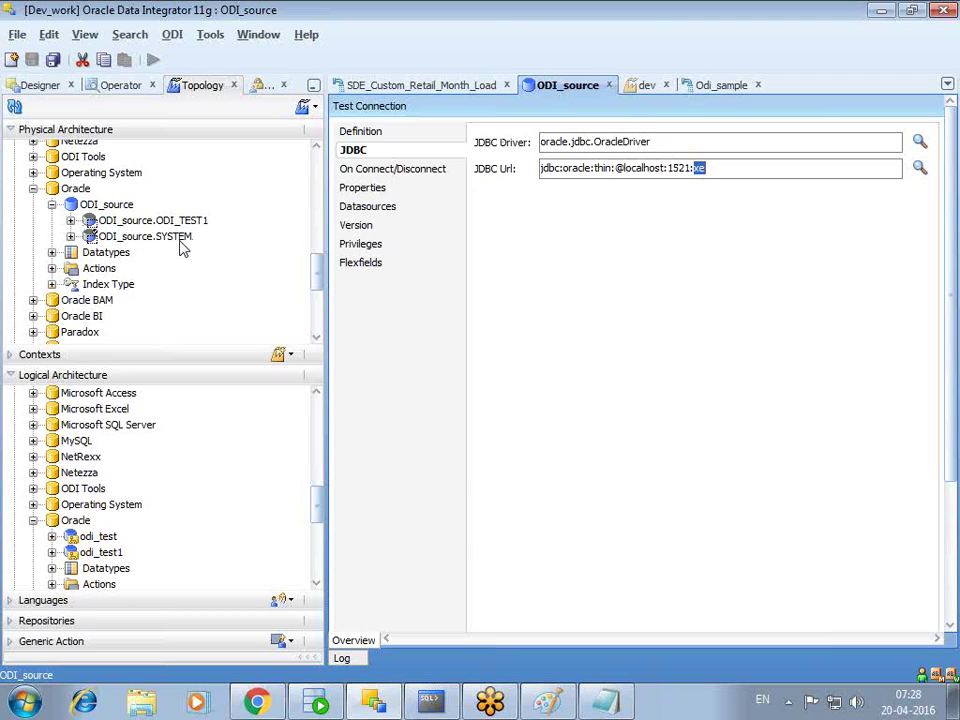
{"action": "left_click", "coordinate": [71, 237]}
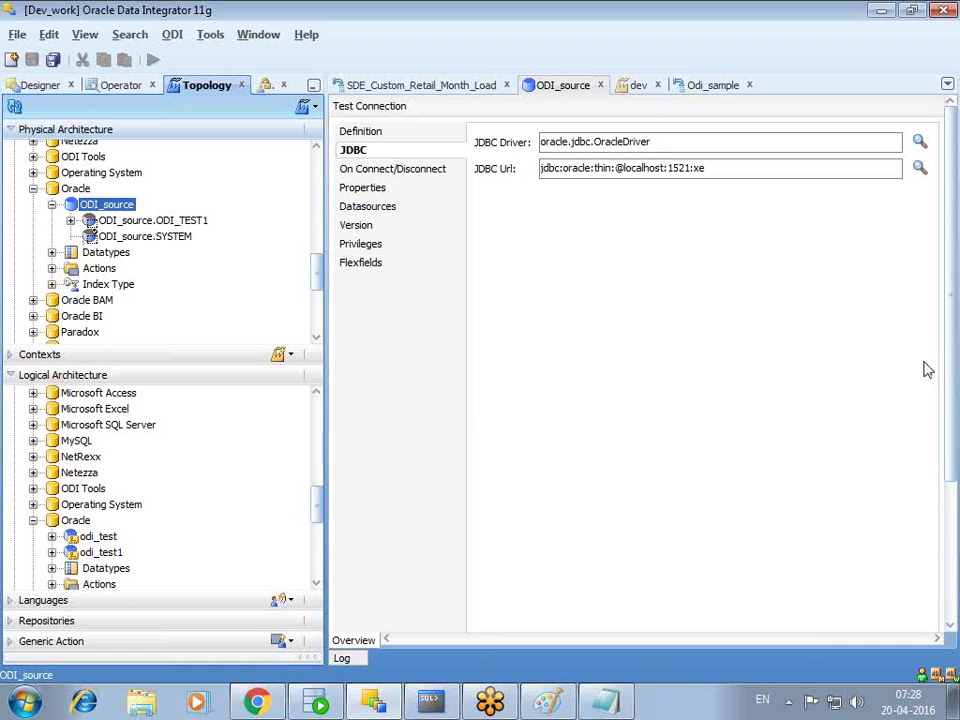
{"action": "left_click", "coordinate": [601, 86]}
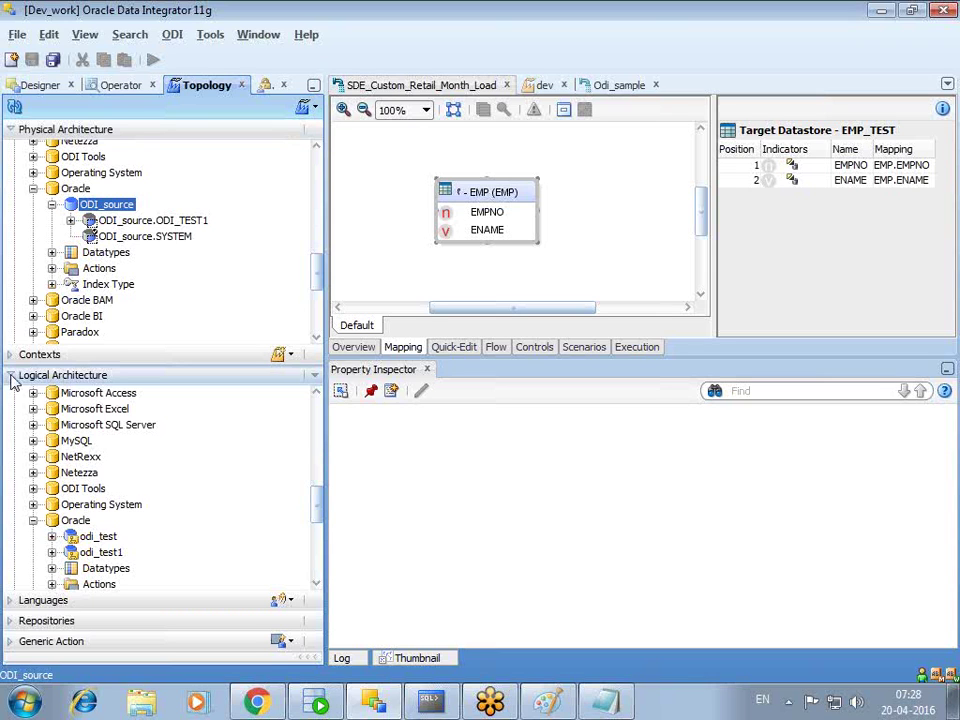
{"action": "left_click", "coordinate": [11, 378]}
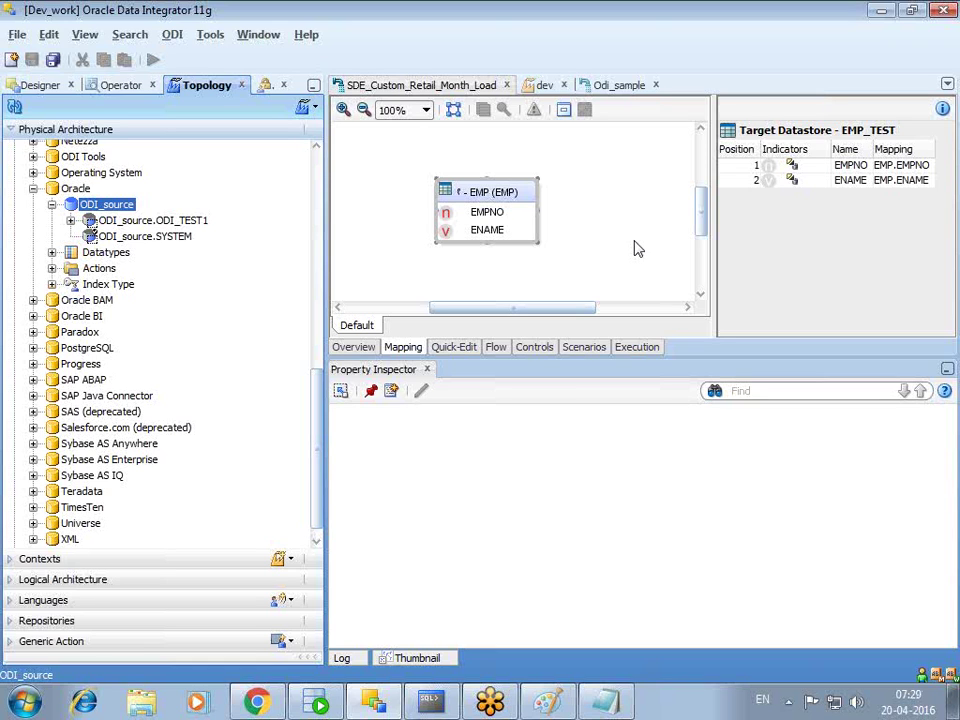
- Note 's2t mapping' on a new line in Notepad, then return to ODI
{"action": "key", "text": "alt+Tab"}
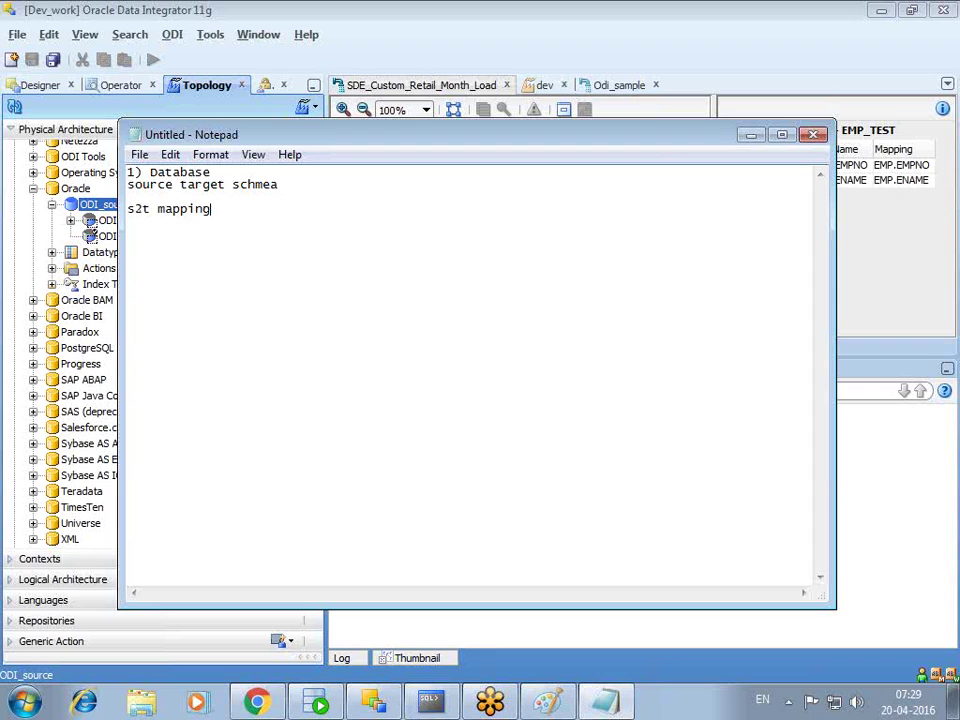
{"action": "left_click", "coordinate": [751, 134]}
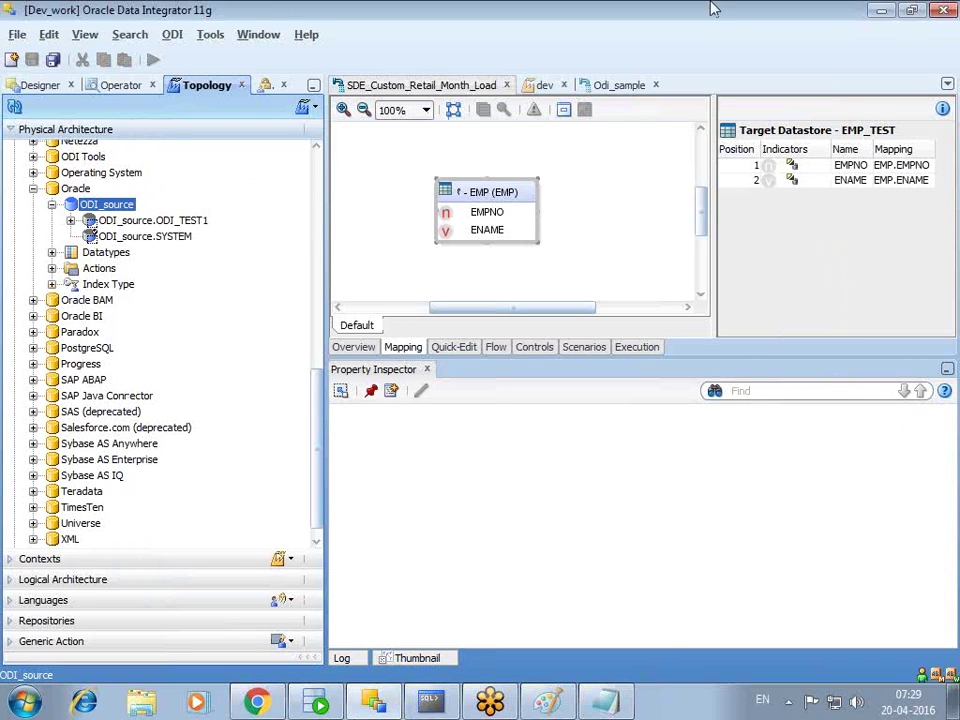
- Confirm target EMPNO maps from EMP.EMPNO and ENAME from EMP.ENAME
{"action": "left_click", "coordinate": [498, 216]}
{"action": "left_click", "coordinate": [498, 216]}
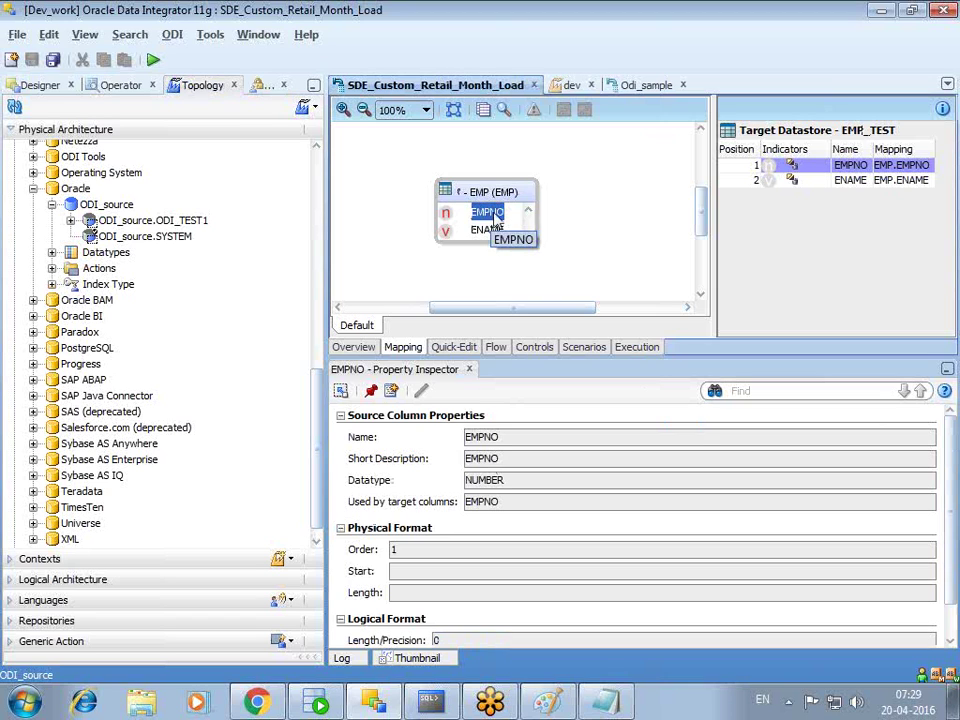
{"action": "left_click", "coordinate": [852, 166]}
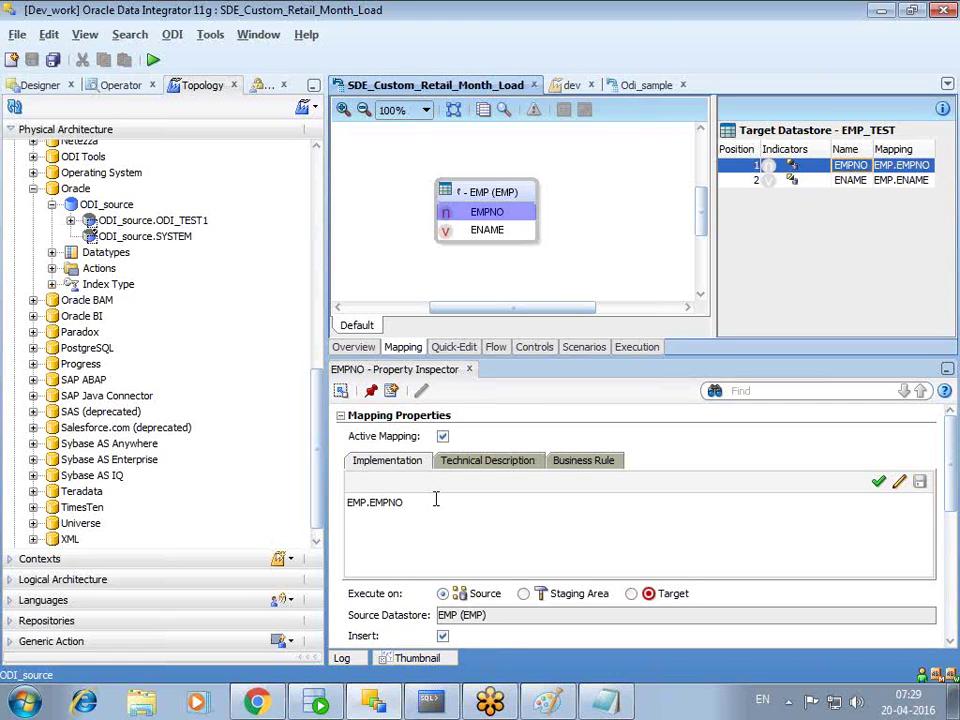
{"action": "left_click_drag", "start_coordinate": [436, 500], "coordinate": [321, 506]}
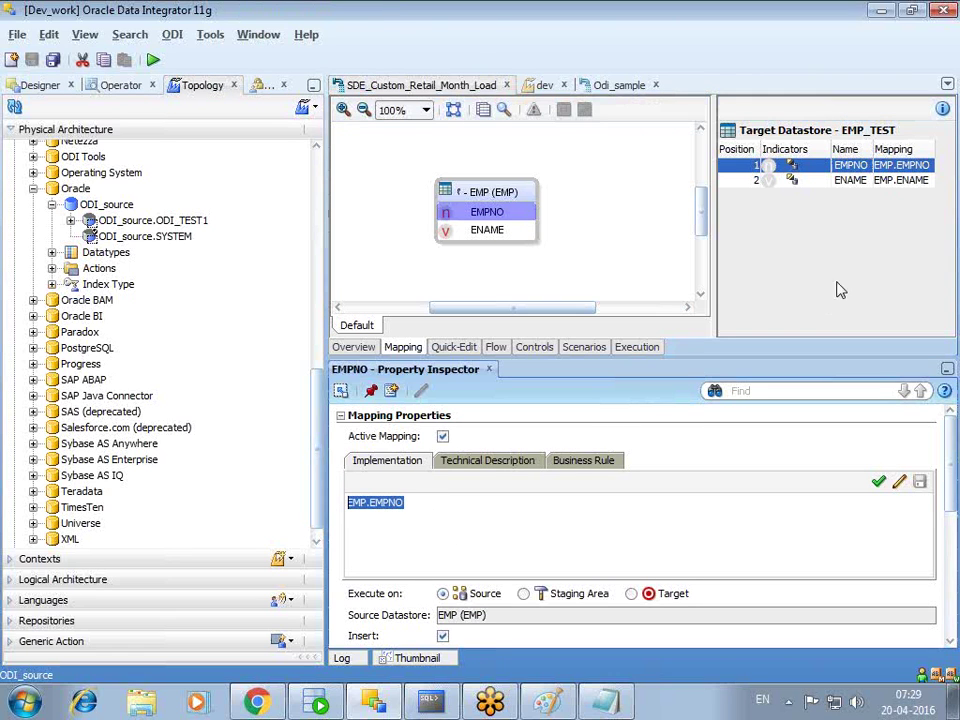
{"action": "left_click", "coordinate": [853, 182]}
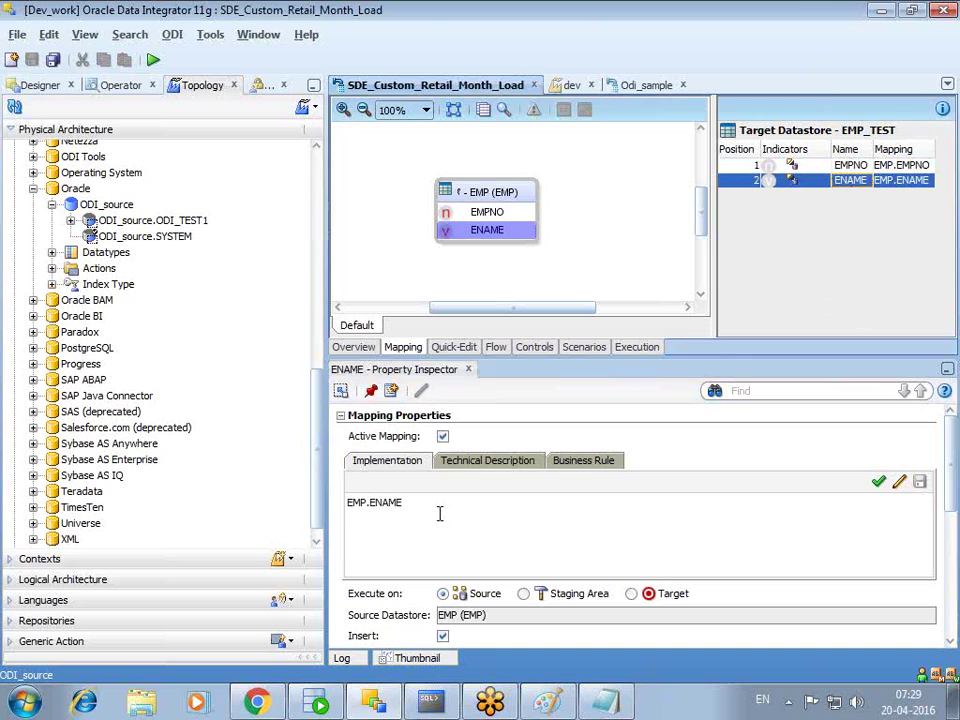
{"action": "left_click_drag", "start_coordinate": [439, 514], "coordinate": [340, 507]}
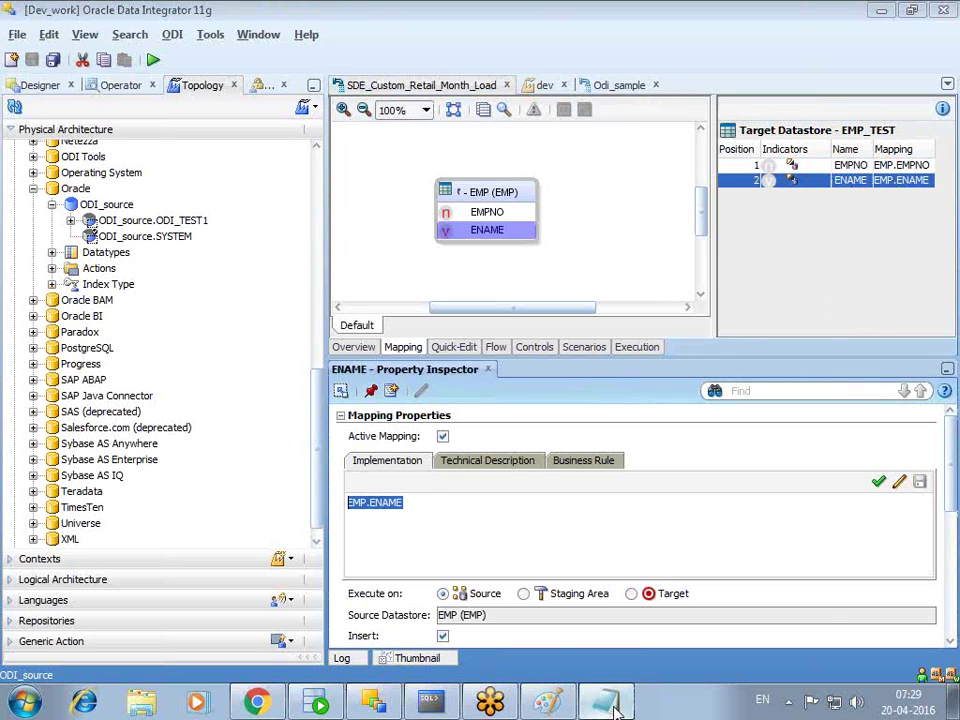
{"action": "left_click", "coordinate": [605, 701]}
- Add dashes after 's2t mapping' and a 'source target' heading row below it
{"action": "left_click_drag", "start_coordinate": [214, 209], "coordinate": [102, 217]}
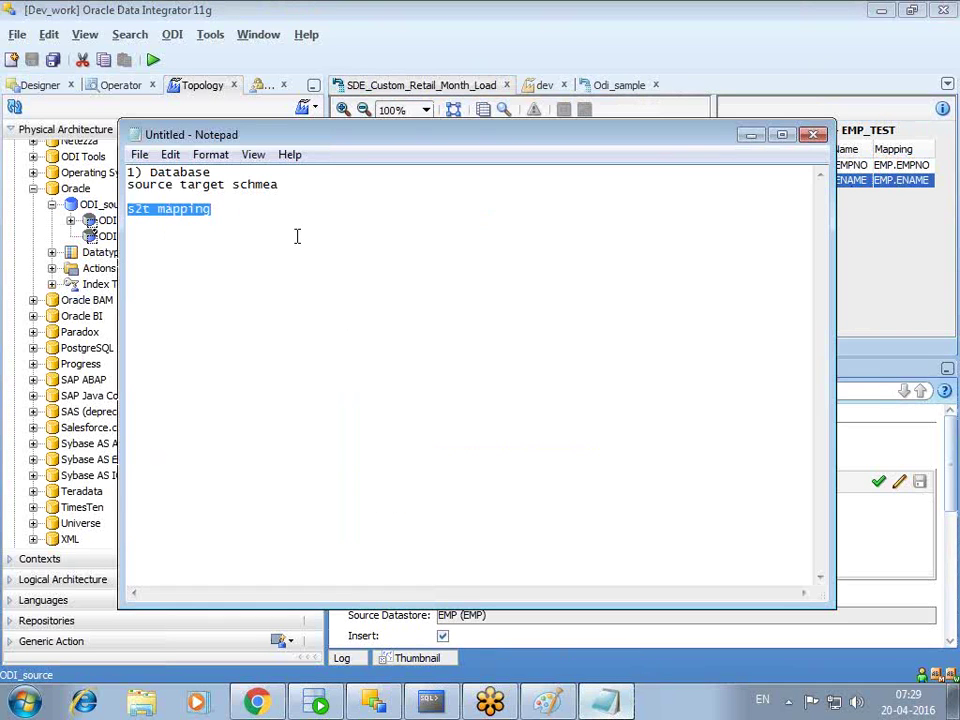
{"action": "left_click", "coordinate": [275, 216]}
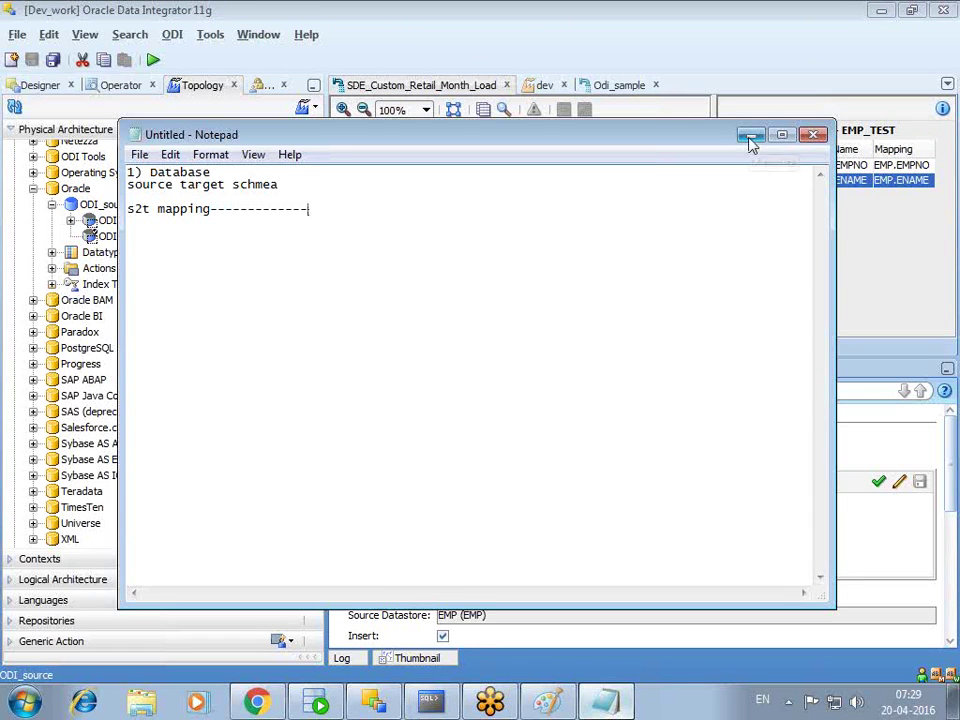
{"action": "left_click_drag", "start_coordinate": [216, 209], "coordinate": [127, 209]}
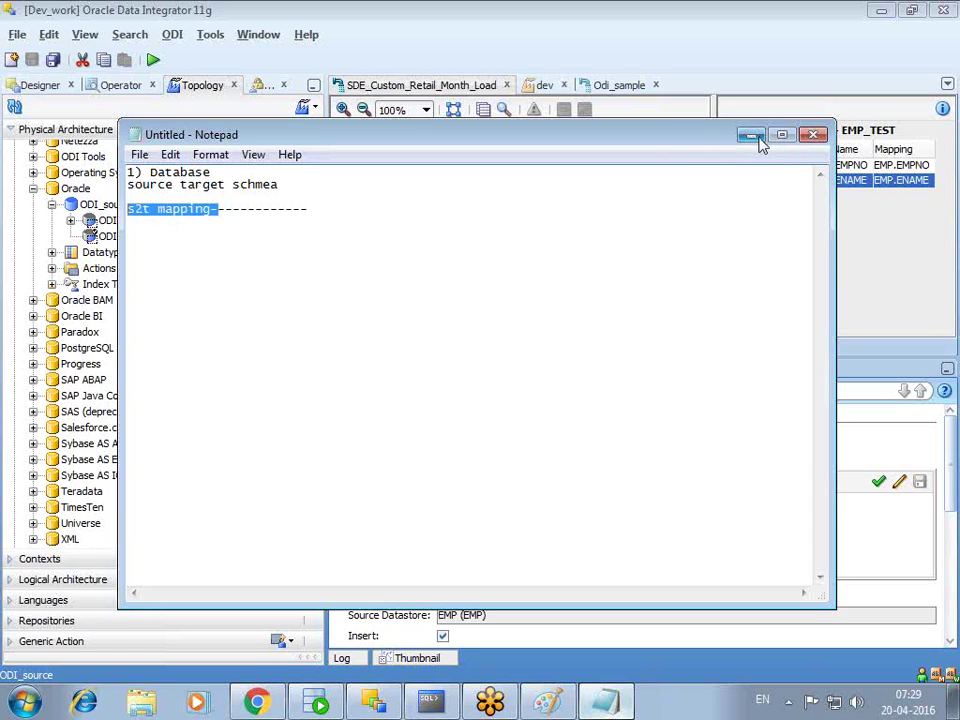
{"action": "left_click", "coordinate": [281, 256]}
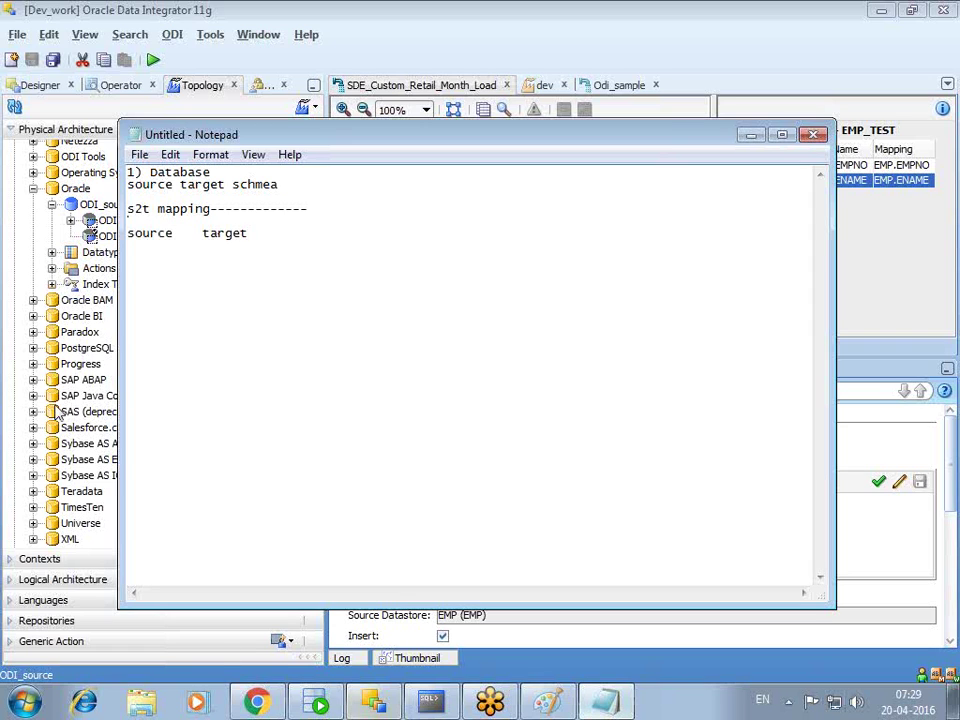
{"action": "left_click", "coordinate": [141, 249]}
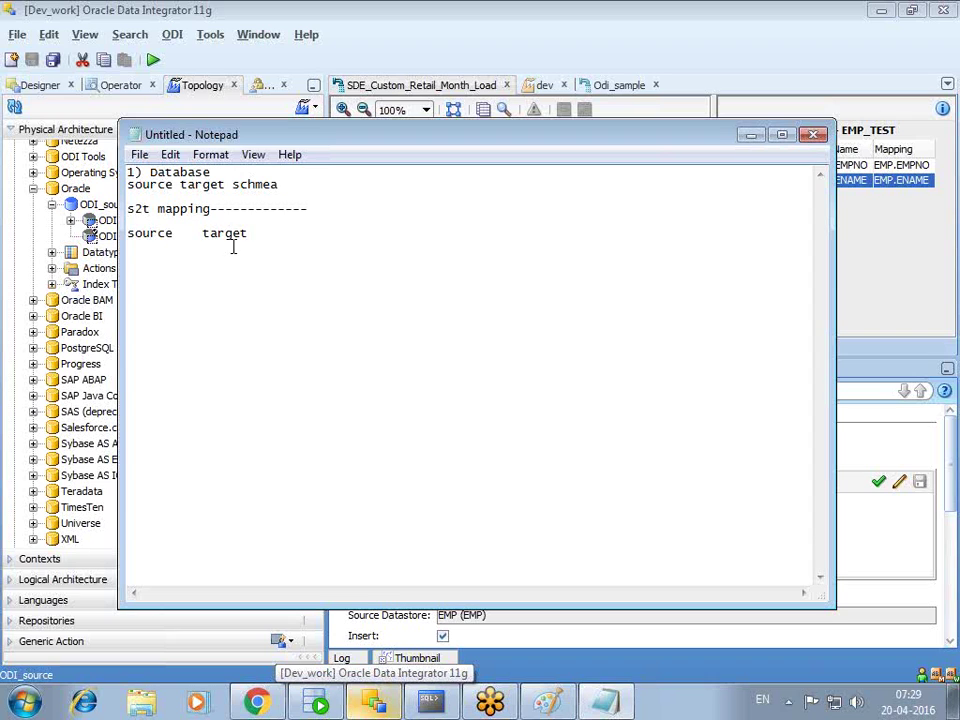
{"action": "left_click_drag", "start_coordinate": [553, 143], "coordinate": [478, 152]}
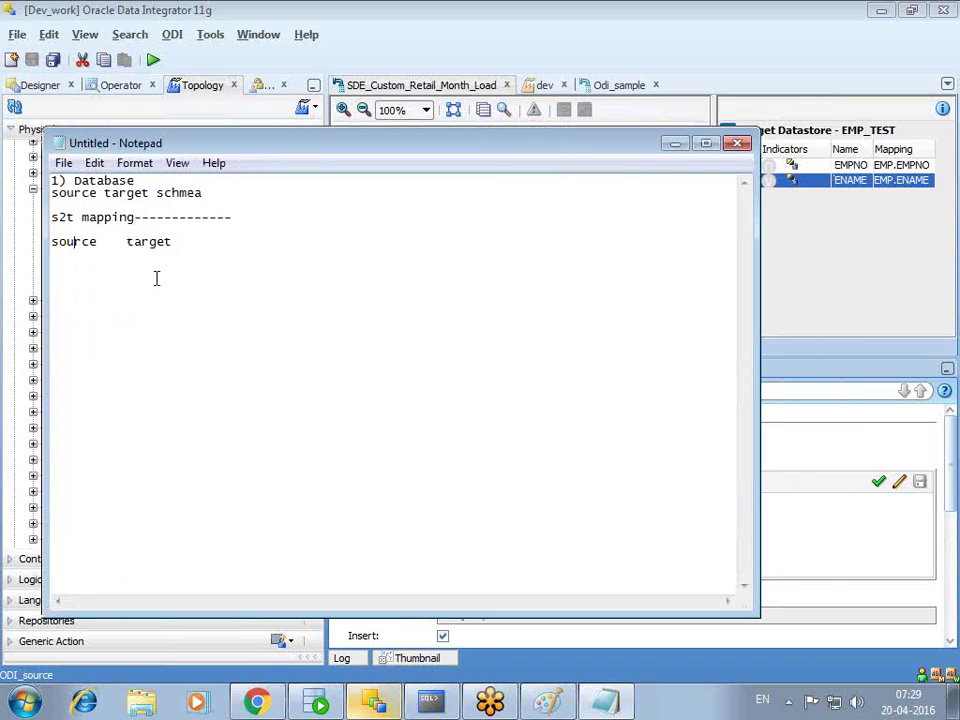
- In the Quick-Edit grid, try copying EMP.EMPNO and EMP.ENAME together, dismissing the ODI-20359 error
{"action": "left_click", "coordinate": [675, 143]}
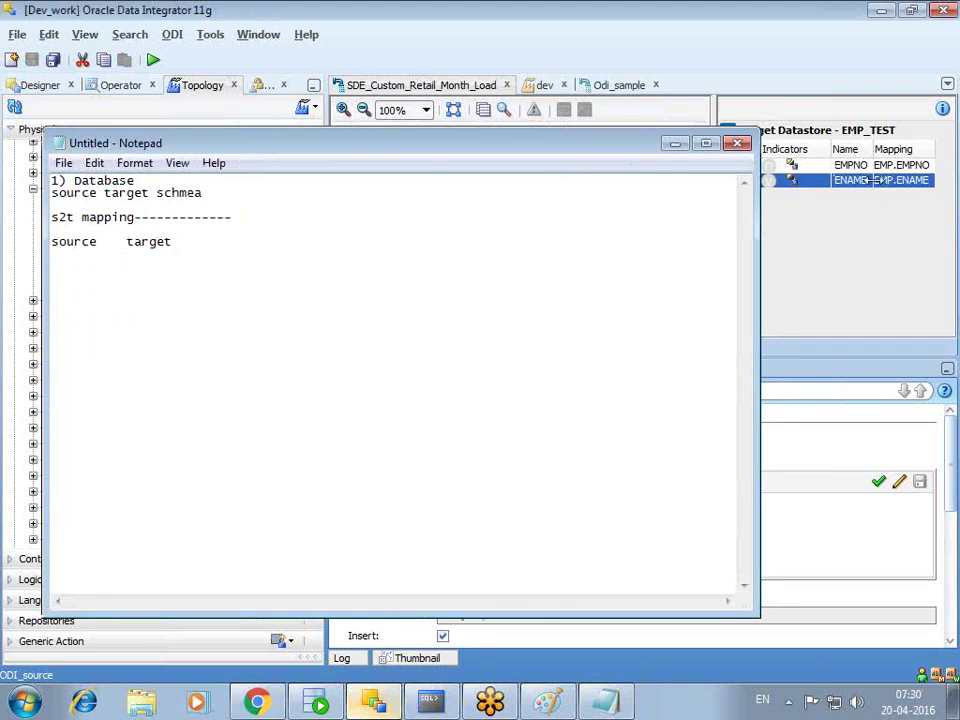
{"action": "left_click", "coordinate": [455, 347]}
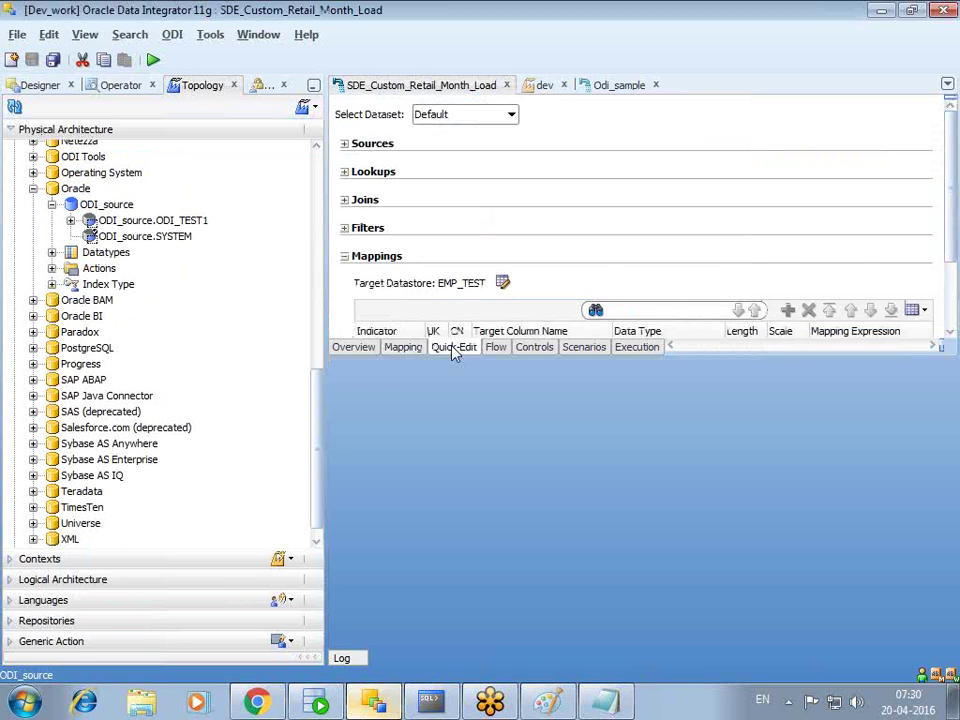
{"action": "left_click_drag", "start_coordinate": [602, 426], "coordinate": [678, 431]}
{"action": "left_click", "coordinate": [705, 347]}
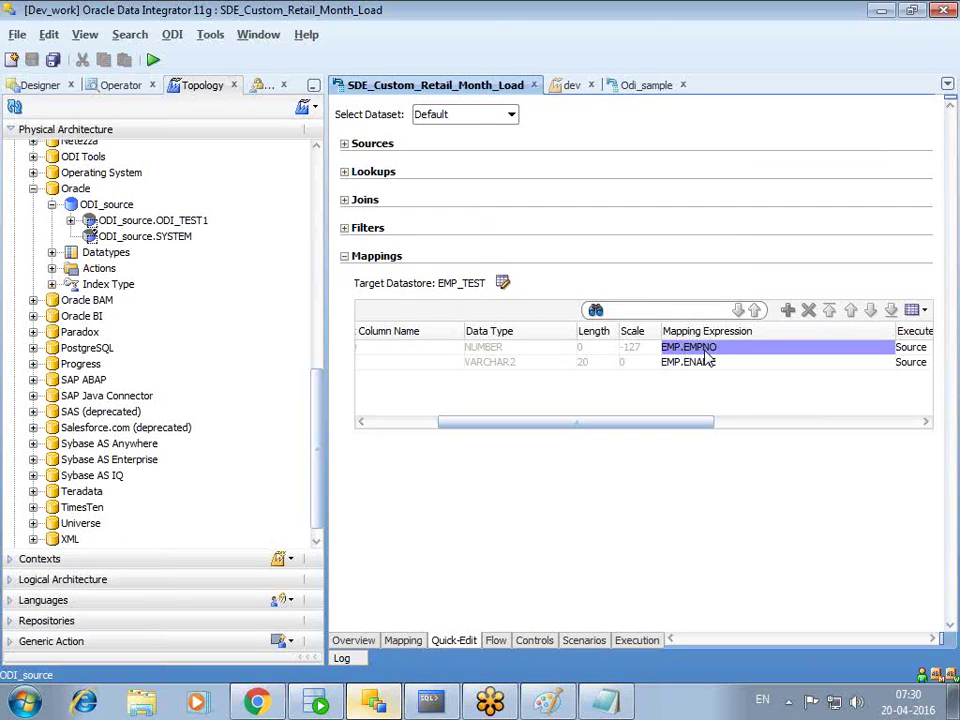
{"action": "left_click", "coordinate": [703, 363], "text": "shift"}
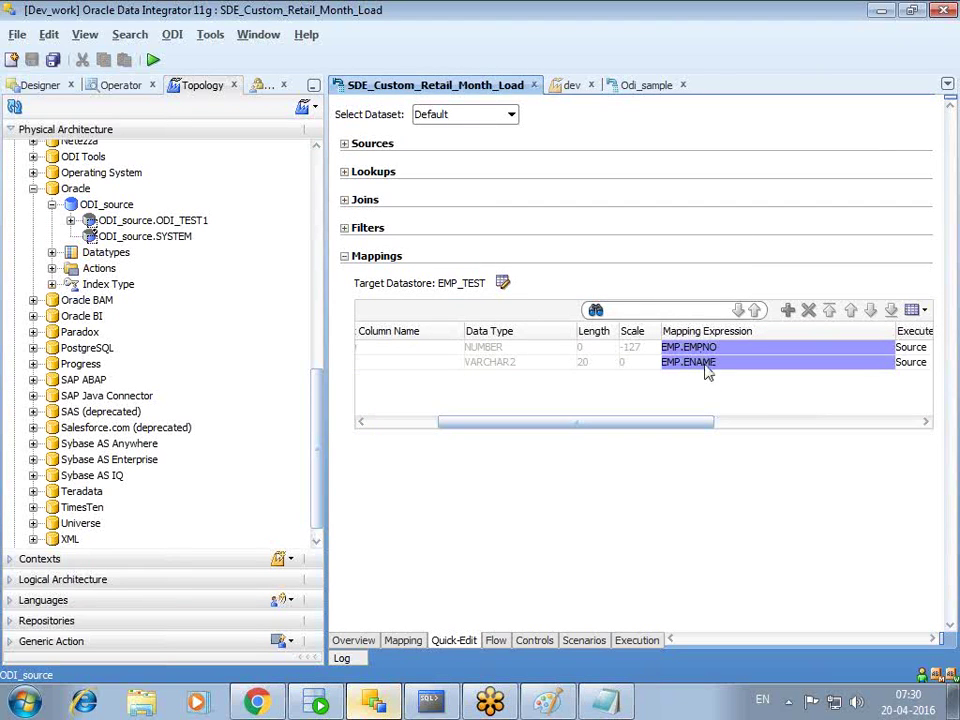
{"action": "key", "text": "ctrl+c"}
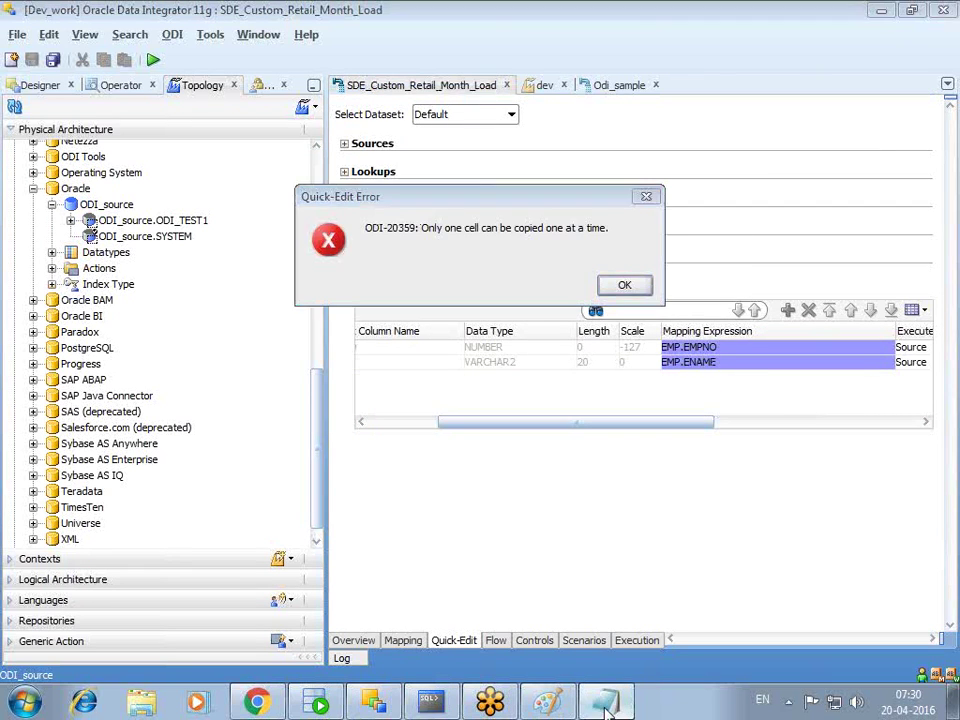
{"action": "key", "text": "Return"}
{"action": "key", "text": "alt+Tab"}
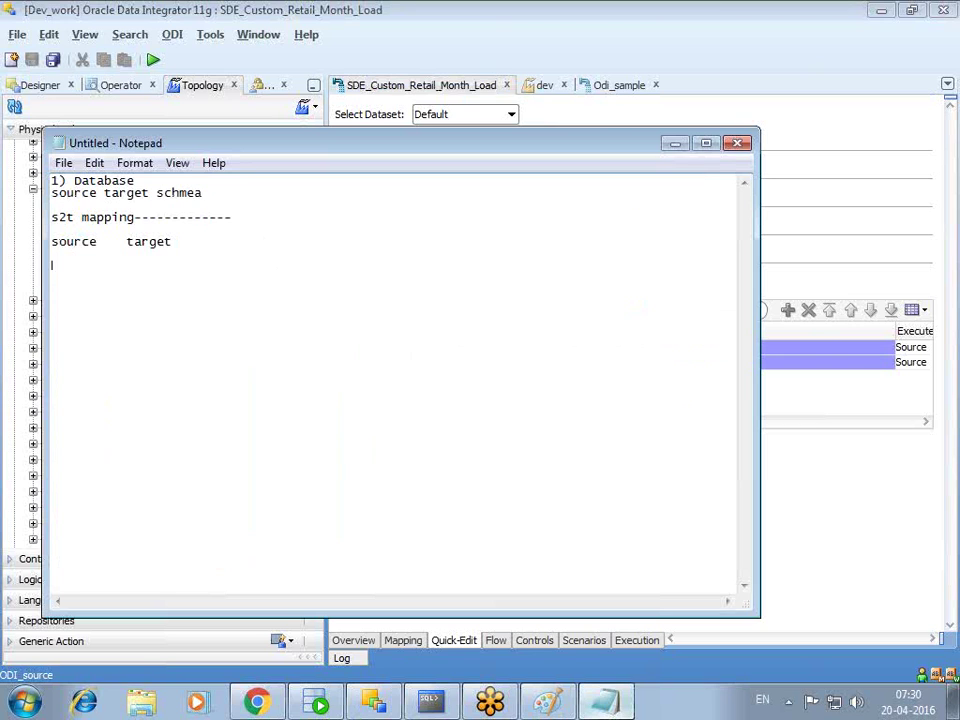
- Paste the EMP.EMPNO and EMP.ENAME expressions into the note
{"action": "right_click", "coordinate": [137, 281]}
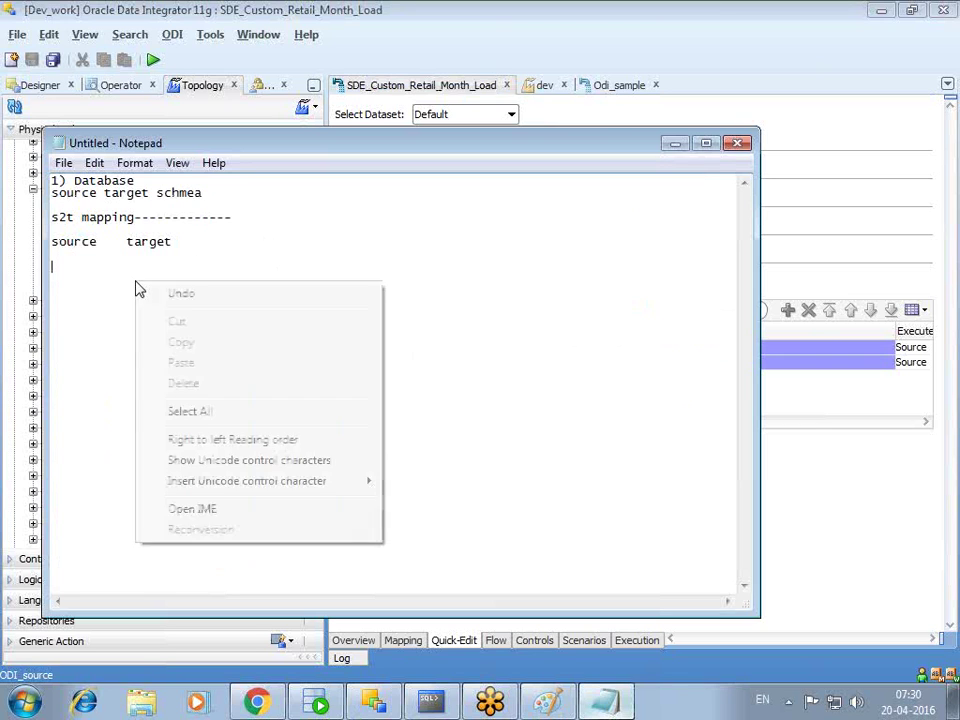
{"action": "left_click", "coordinate": [672, 146]}
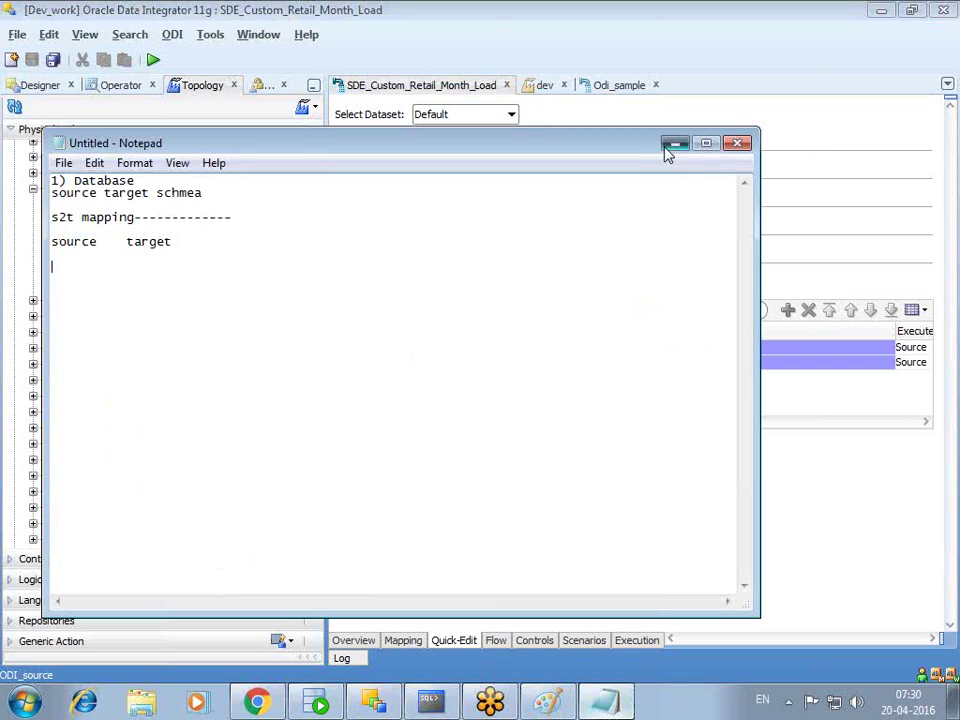
{"action": "left_click", "coordinate": [672, 146]}
{"action": "left_click", "coordinate": [620, 287]}
{"action": "left_click", "coordinate": [630, 704]}
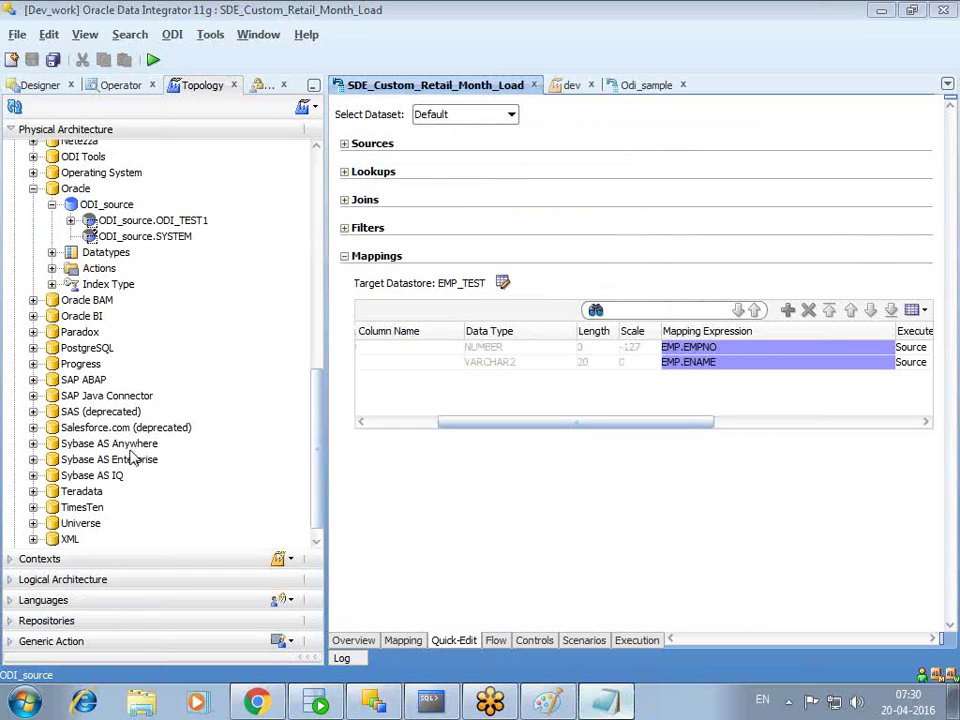
{"action": "key", "text": "ctrl+v"}
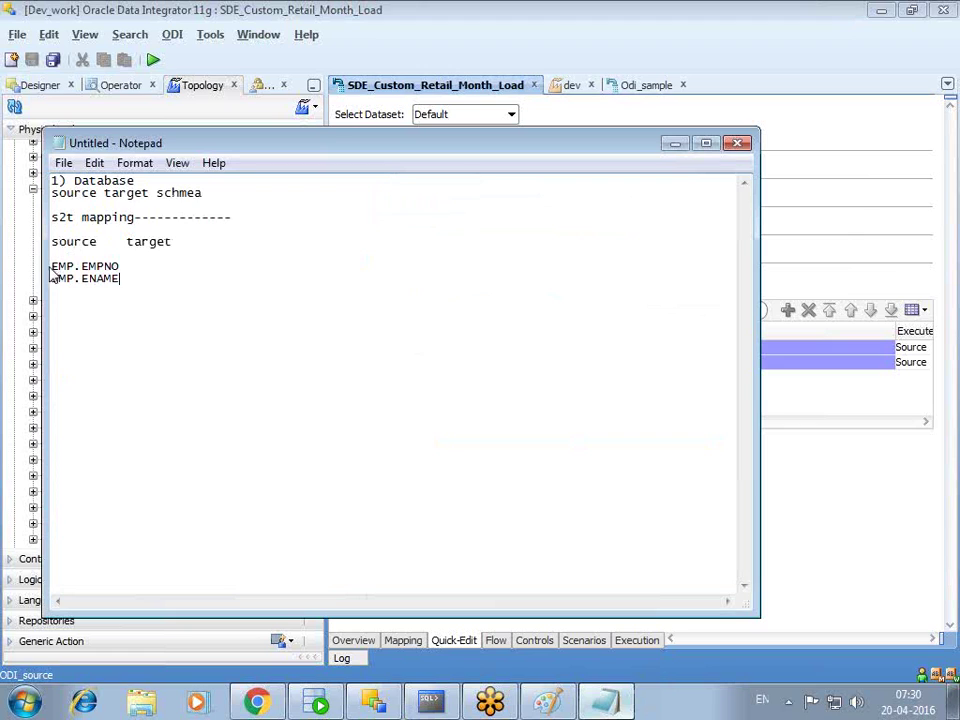
- Indent the EMP.EMPNO and EMP.ENAME lines under the source and target heading
{"action": "left_click", "coordinate": [55, 266]}
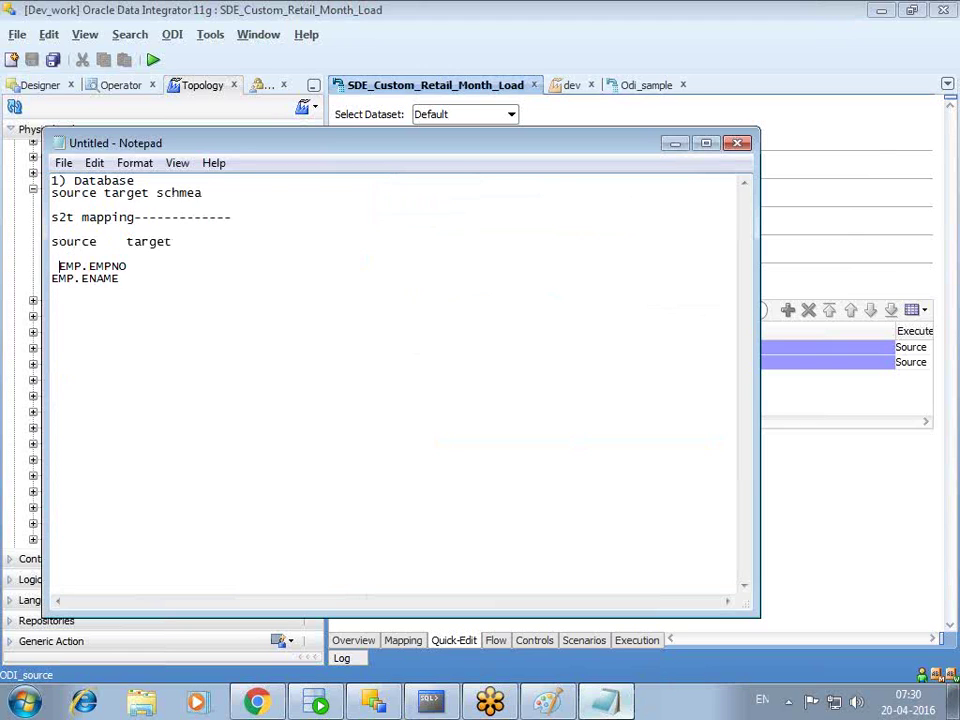
{"action": "left_click", "coordinate": [55, 280]}
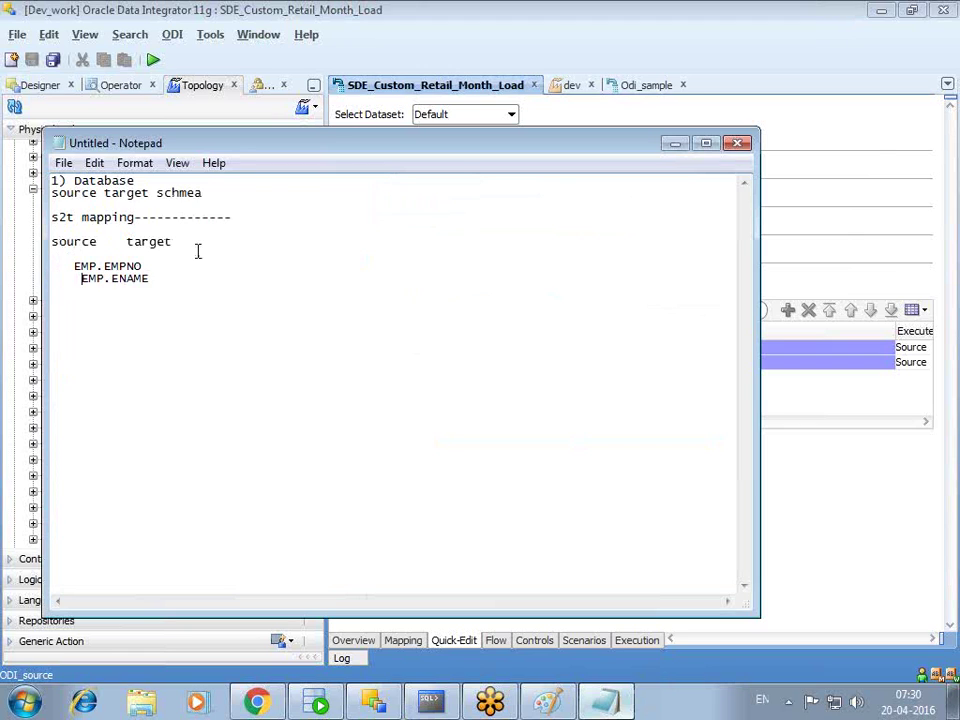
{"action": "left_click", "coordinate": [75, 266]}
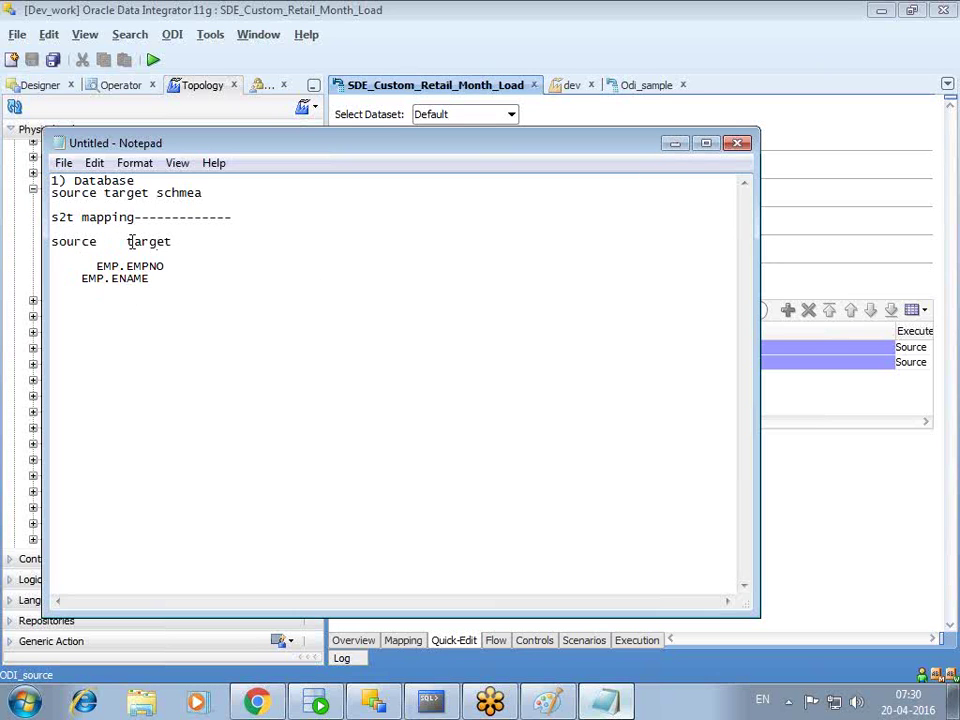
{"action": "left_click_drag", "start_coordinate": [66, 241], "coordinate": [172, 241]}
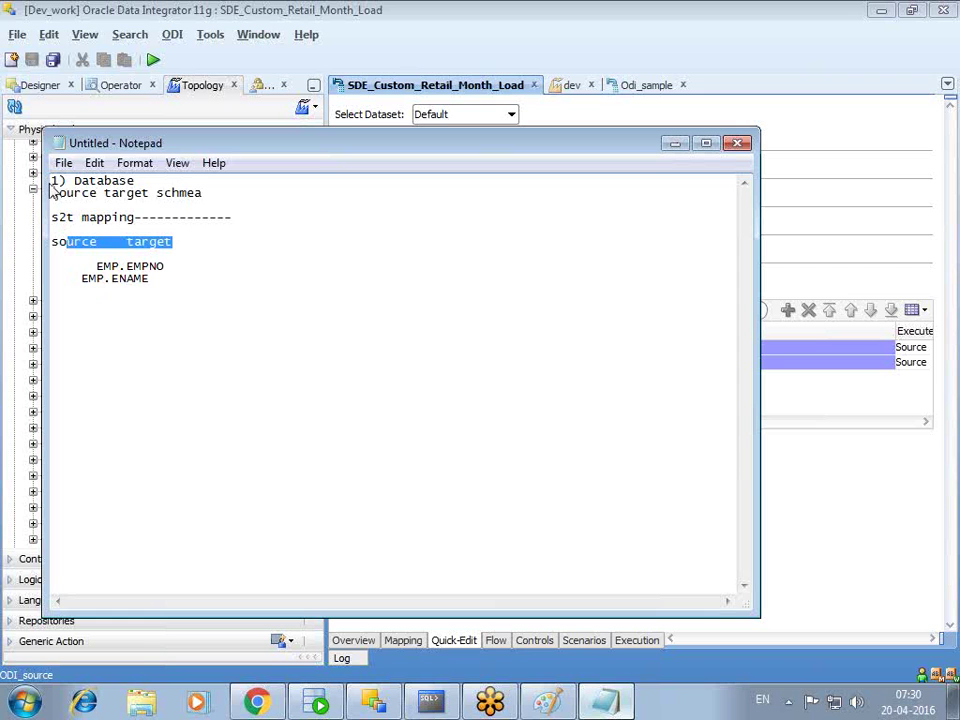
{"action": "left_click_drag", "start_coordinate": [225, 195], "coordinate": [70, 197]}
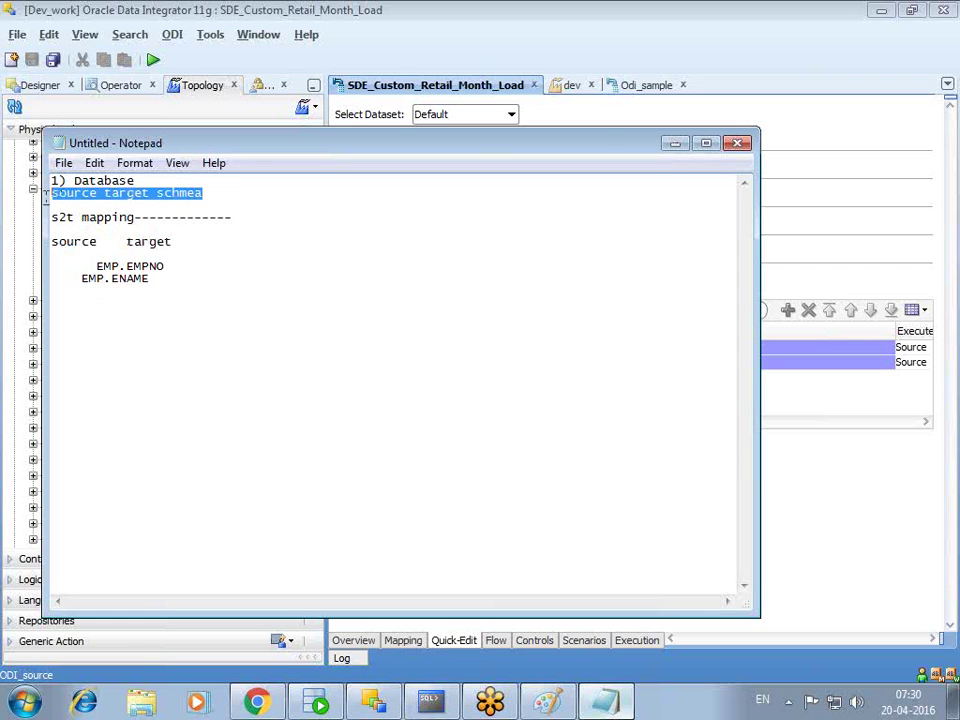
{"action": "left_click", "coordinate": [771, 296]}
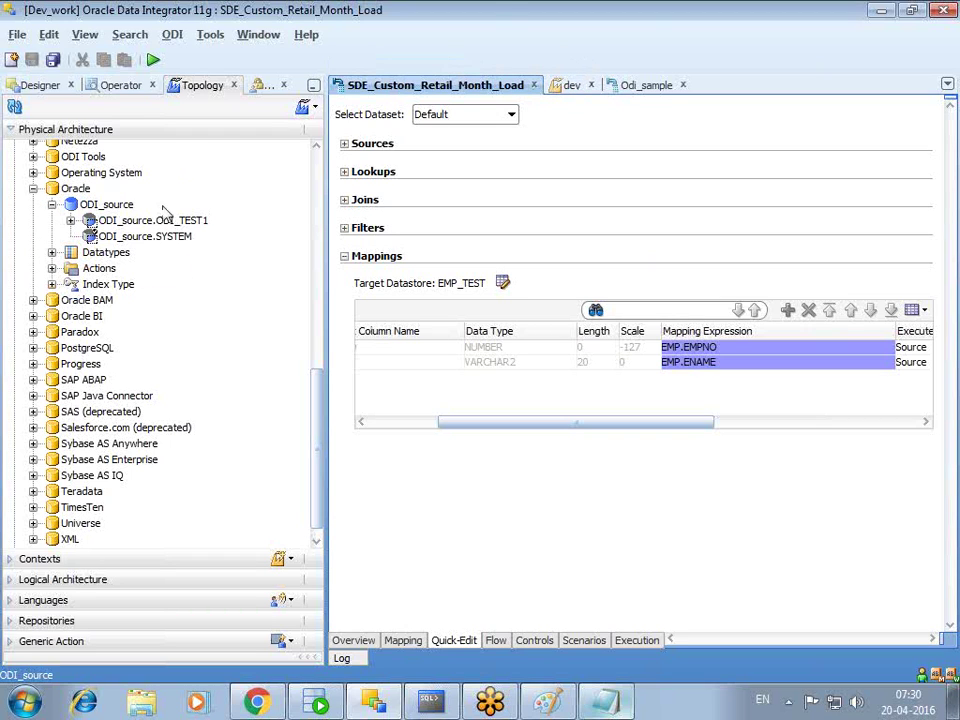
{"action": "left_click", "coordinate": [34, 190]}
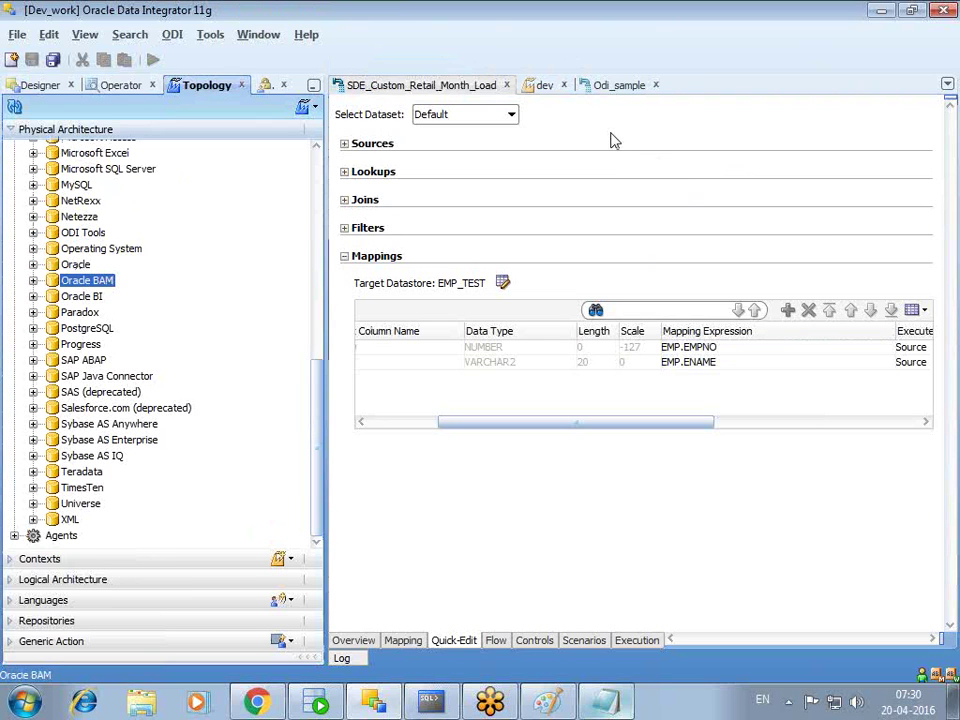
{"action": "left_click", "coordinate": [40, 86]}
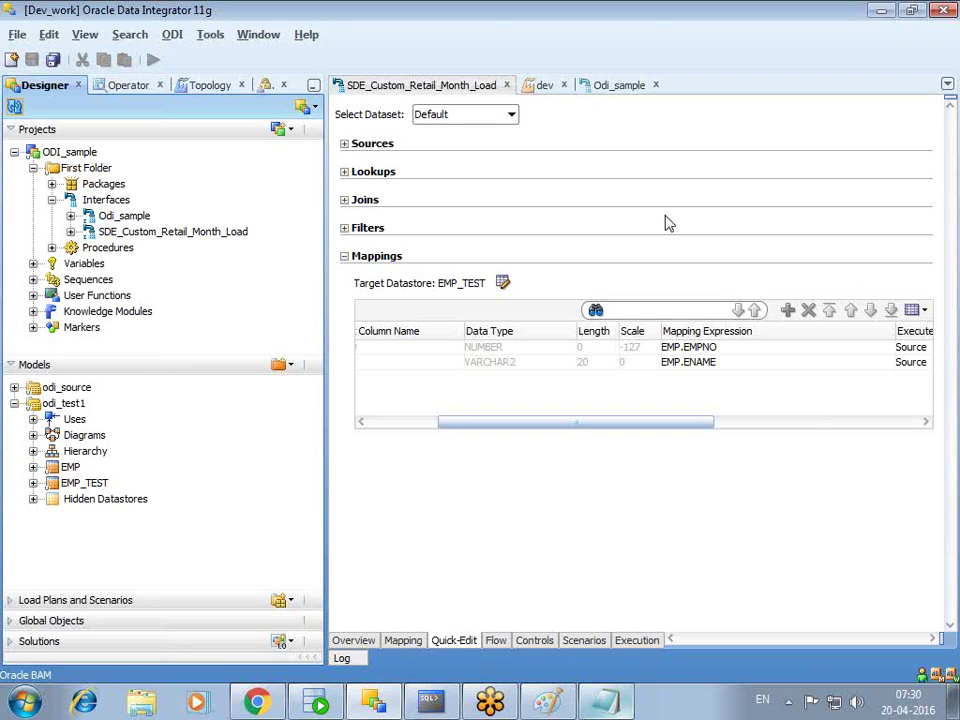
{"action": "left_click", "coordinate": [14, 404]}
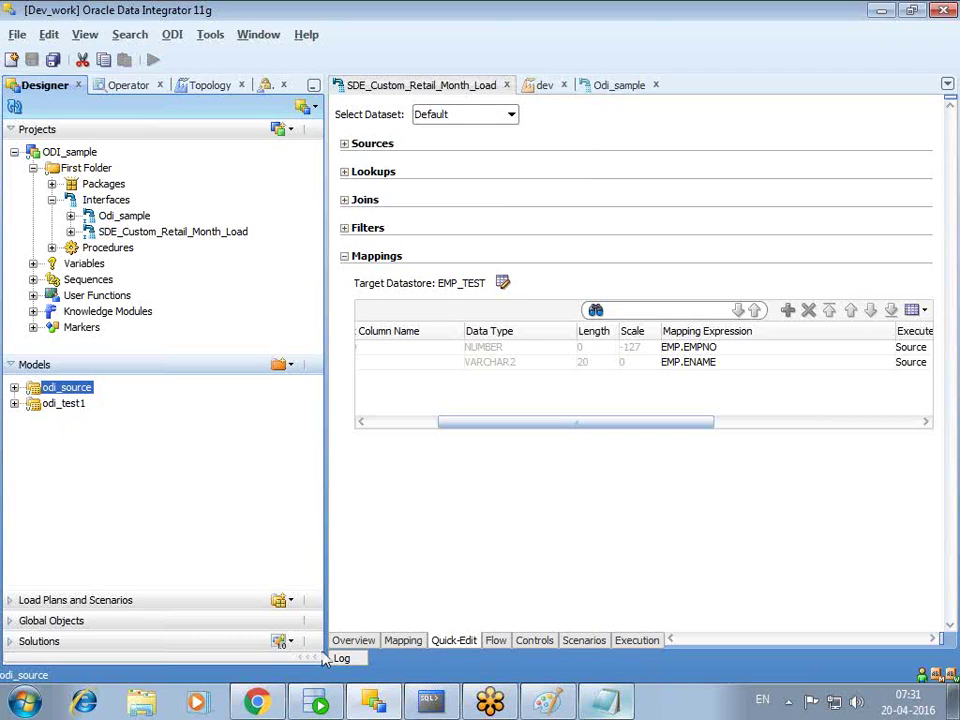
{"action": "left_click", "coordinate": [207, 85]}
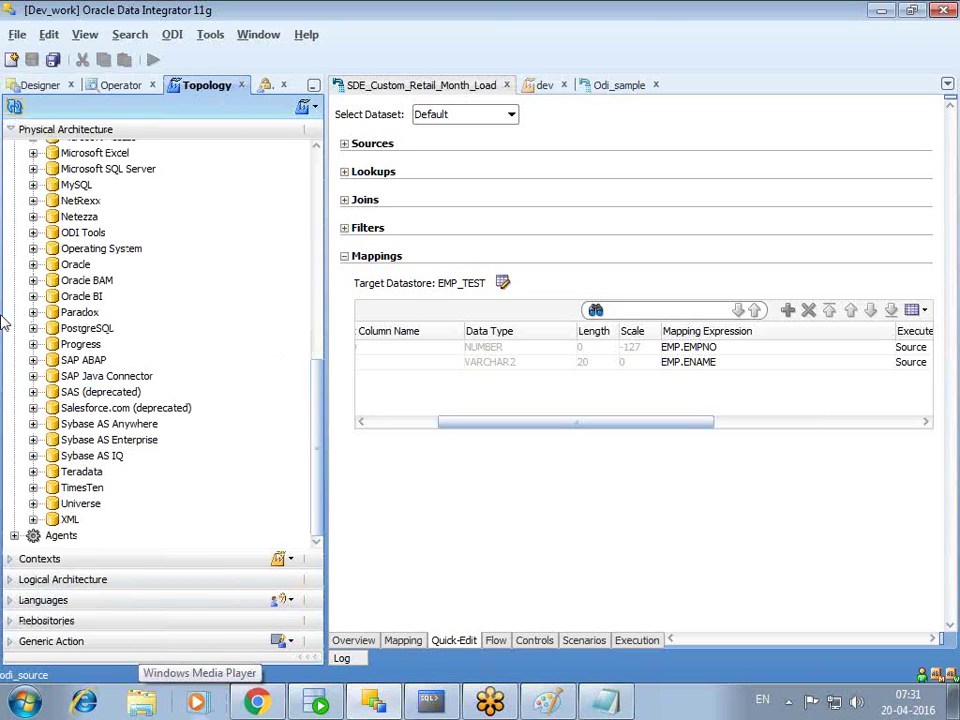
- Map odi_test1 to ODI_source.ODI_TEST1 in the dev context's schemas
{"action": "left_click", "coordinate": [33, 264]}
{"action": "left_click", "coordinate": [148, 297]}
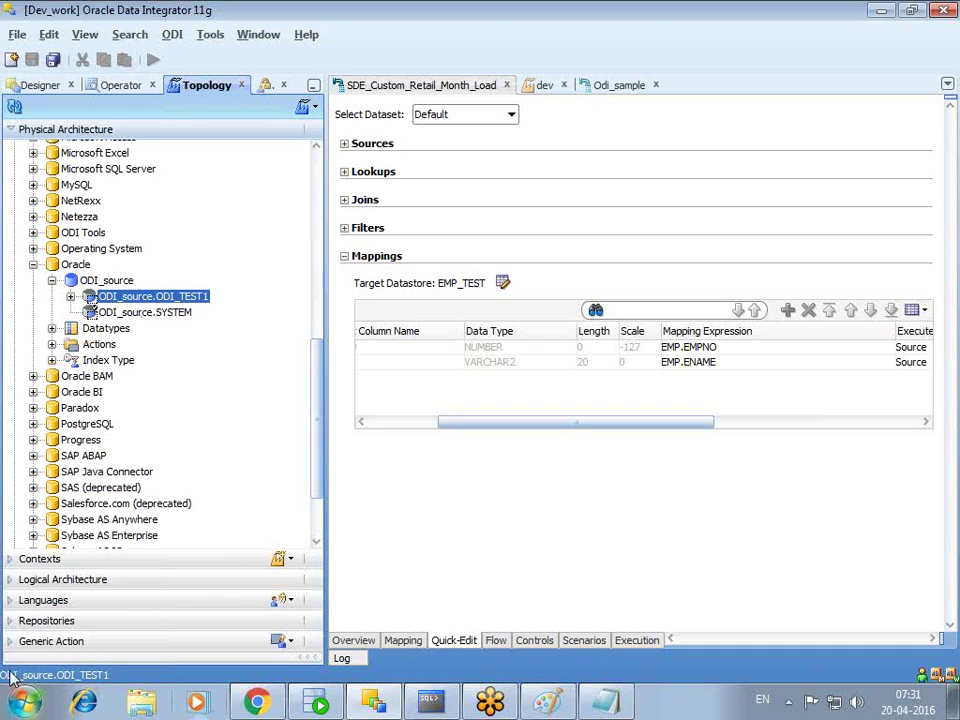
{"action": "left_click", "coordinate": [11, 561]}
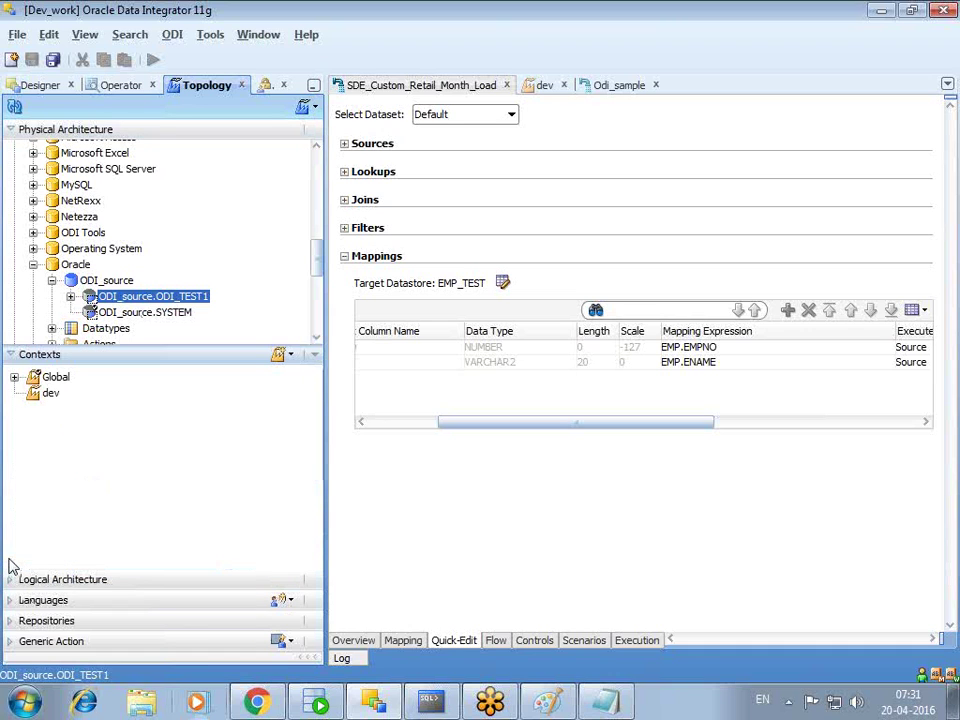
{"action": "double_click", "coordinate": [52, 394]}
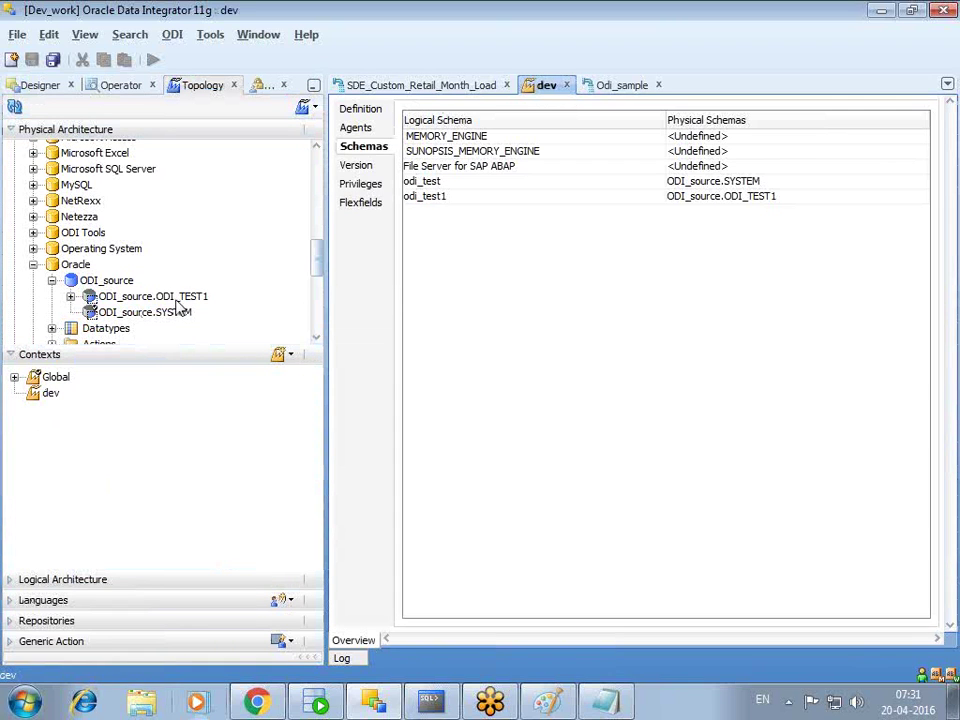
{"action": "left_click", "coordinate": [765, 200]}
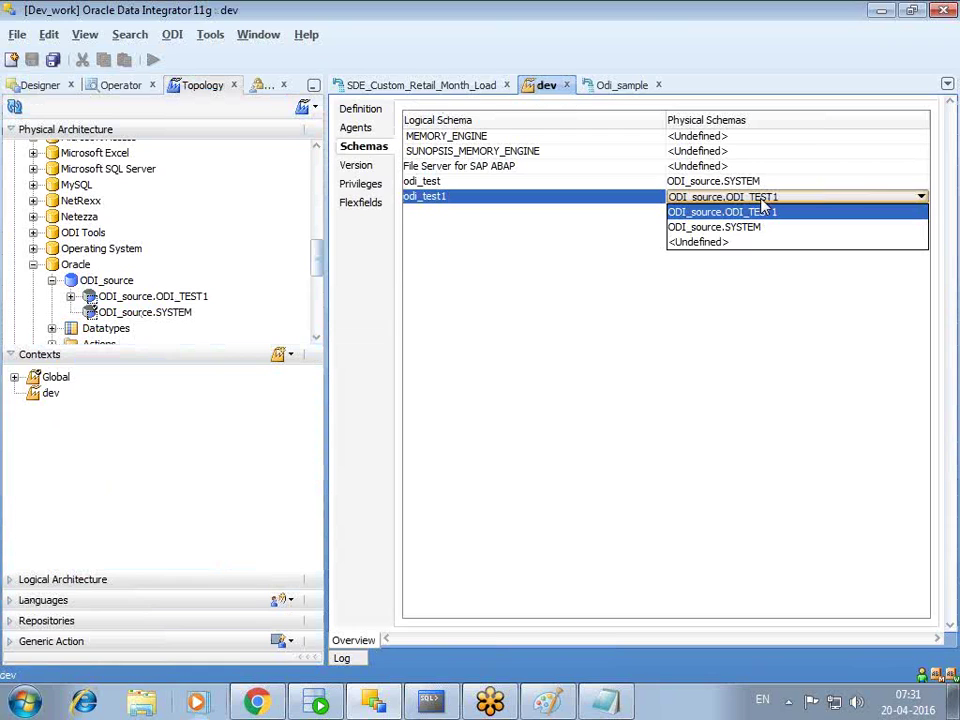
{"action": "left_click", "coordinate": [763, 212]}
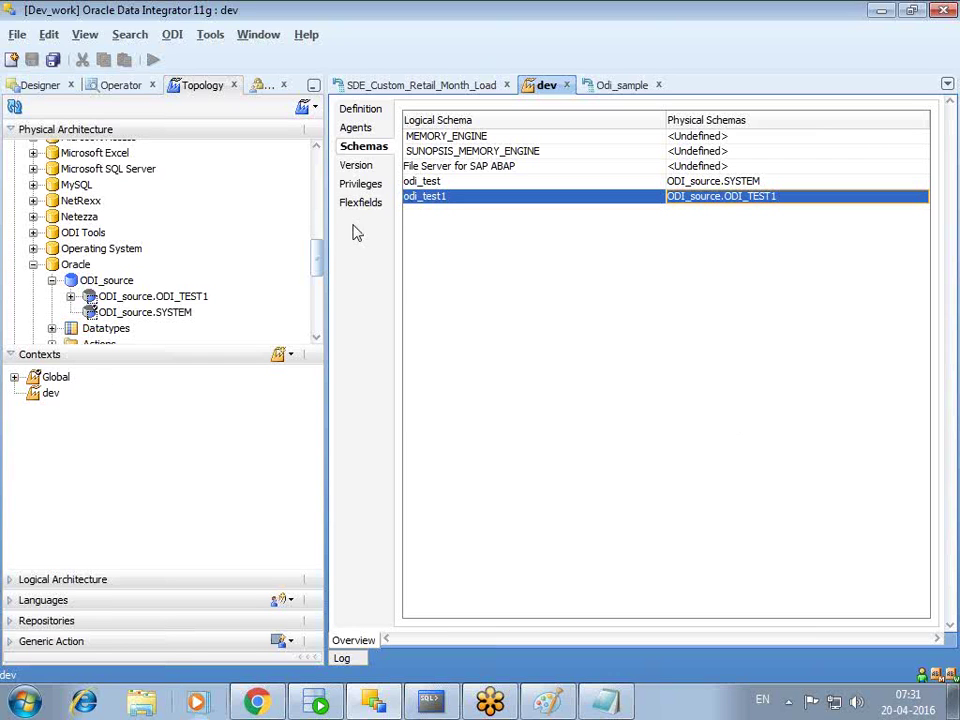
- Review the odi_test logical schema under Logical Architecture, then go back to Designer
{"action": "left_click", "coordinate": [10, 579]}
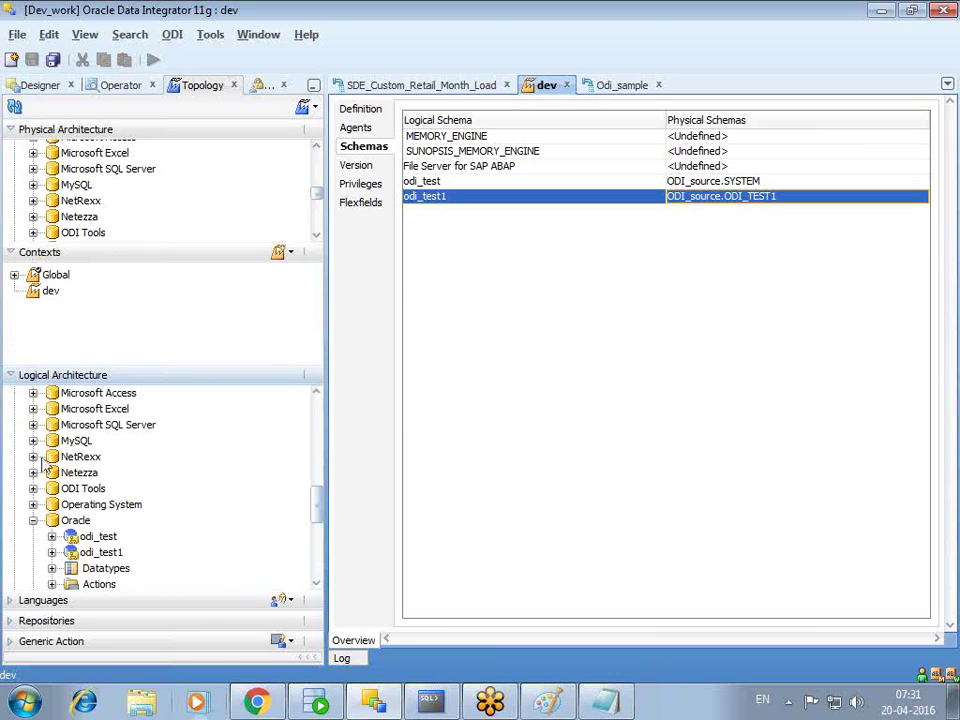
{"action": "left_click", "coordinate": [104, 539]}
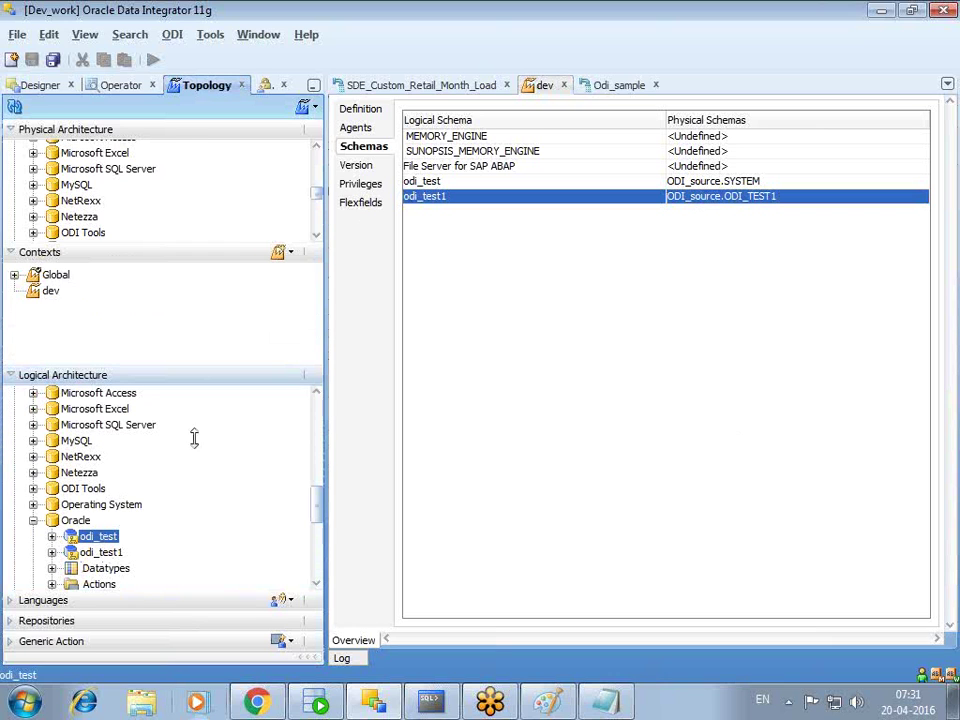
{"action": "left_click", "coordinate": [40, 85]}
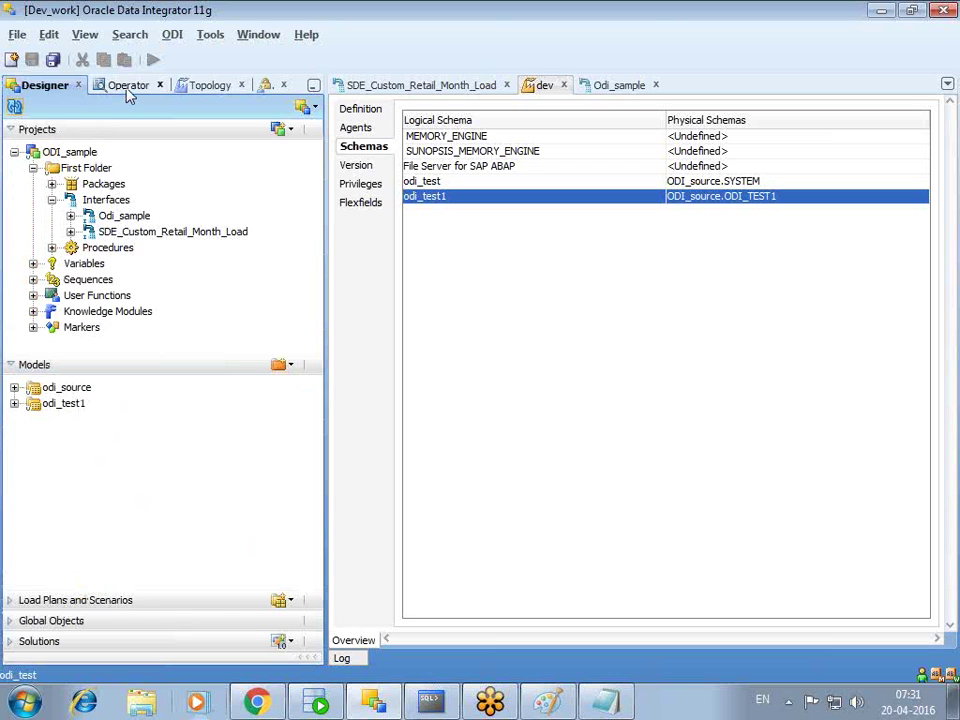
- Keep odi_test as the odi_source model's logical schema and close its editor
{"action": "left_click", "coordinate": [128, 86]}
{"action": "left_click", "coordinate": [45, 85]}
{"action": "double_click", "coordinate": [50, 388]}
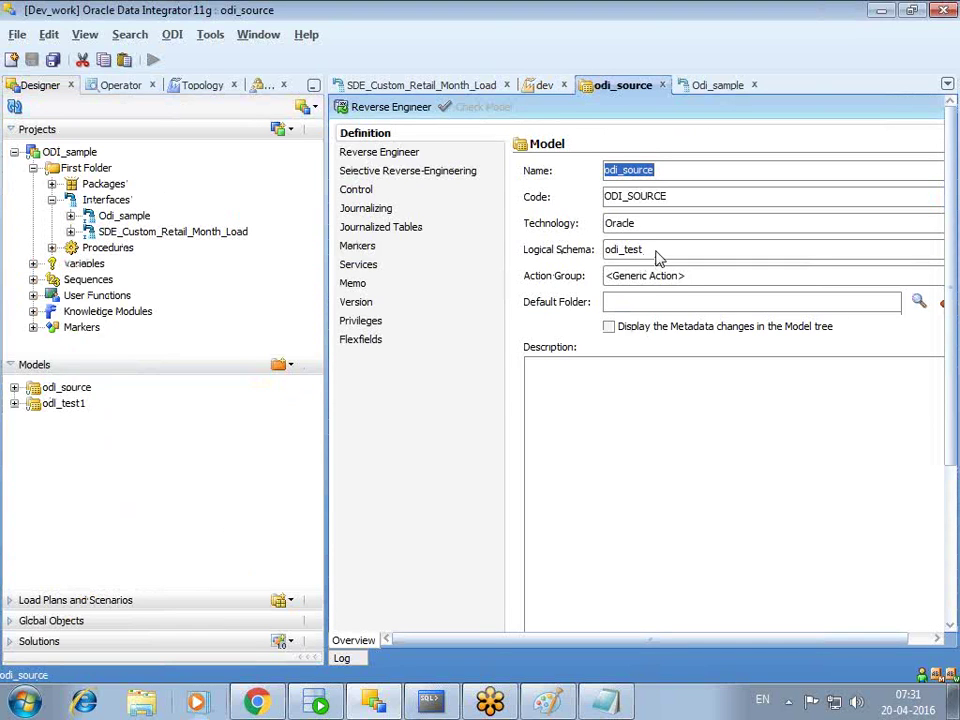
{"action": "left_click", "coordinate": [650, 251]}
{"action": "left_click", "coordinate": [614, 258]}
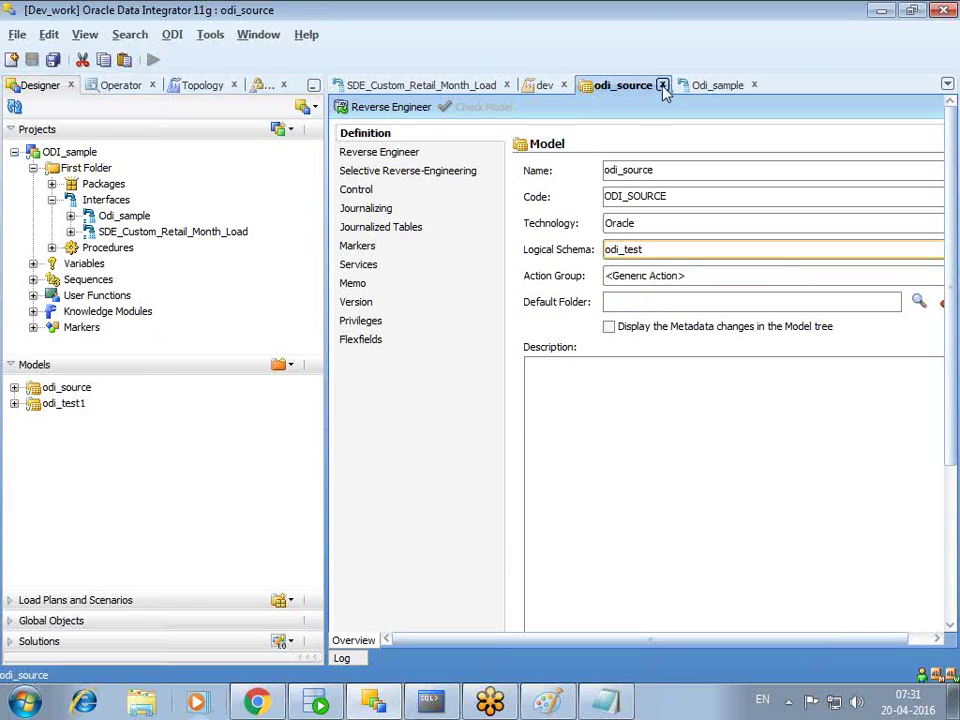
{"action": "left_click", "coordinate": [662, 86]}
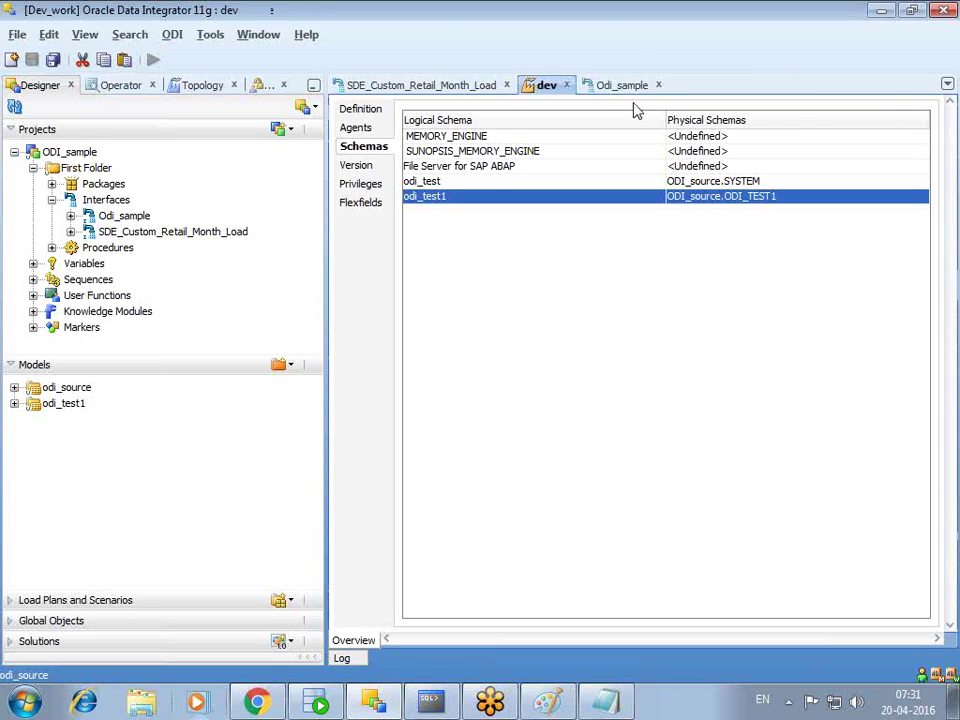
- Close the odi_test1 model editor and check ODI_source's physical schemas in Topology
{"action": "double_click", "coordinate": [64, 404]}
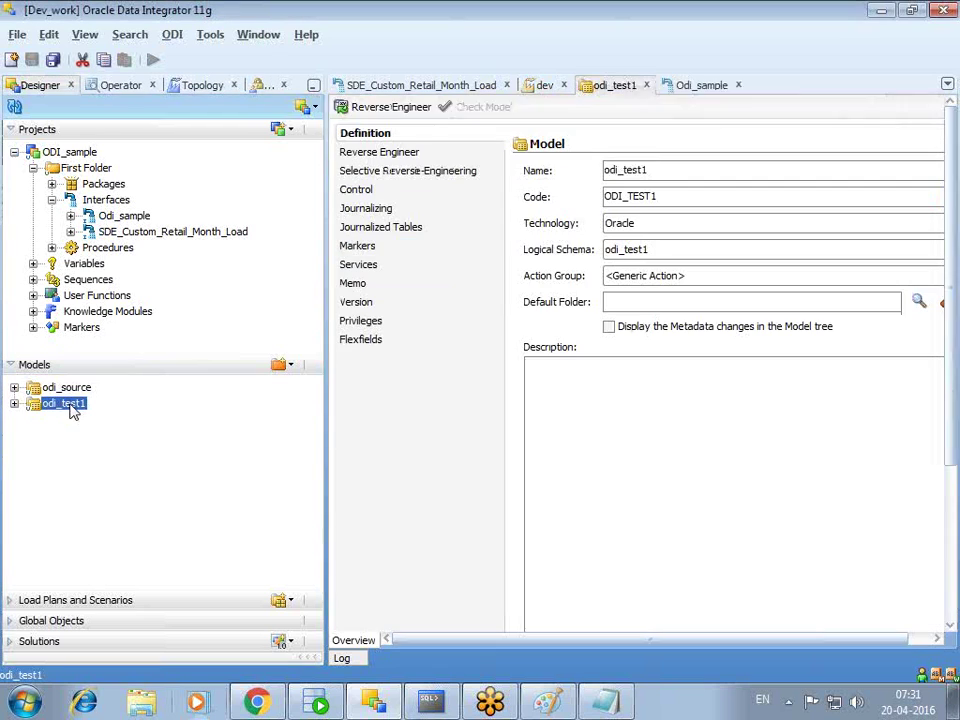
{"action": "left_click", "coordinate": [655, 85]}
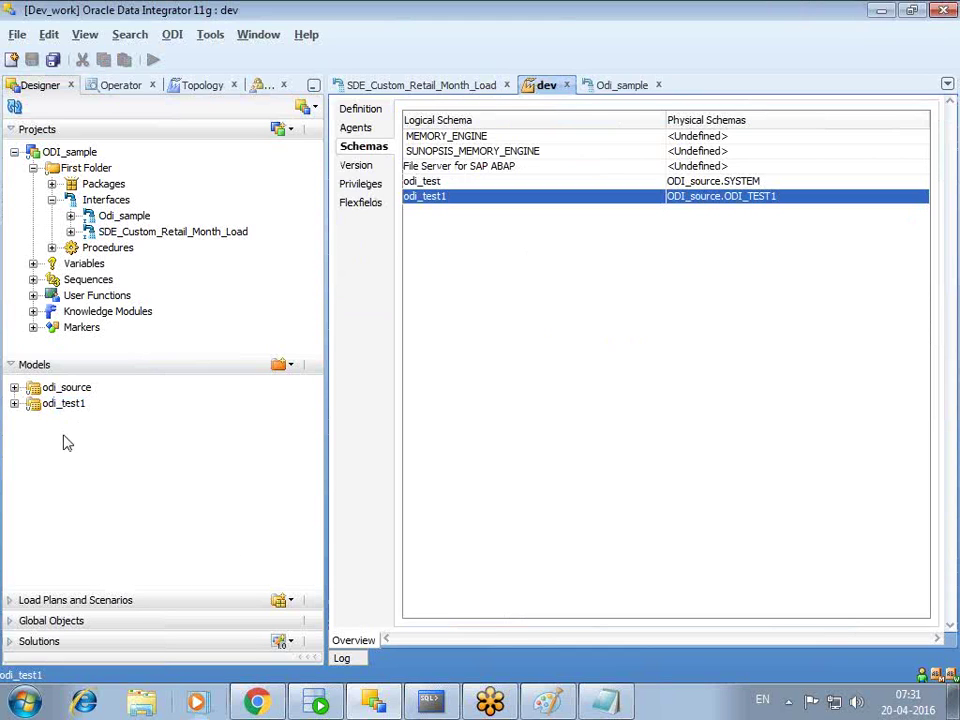
{"action": "left_click", "coordinate": [122, 87]}
{"action": "left_click", "coordinate": [214, 89]}
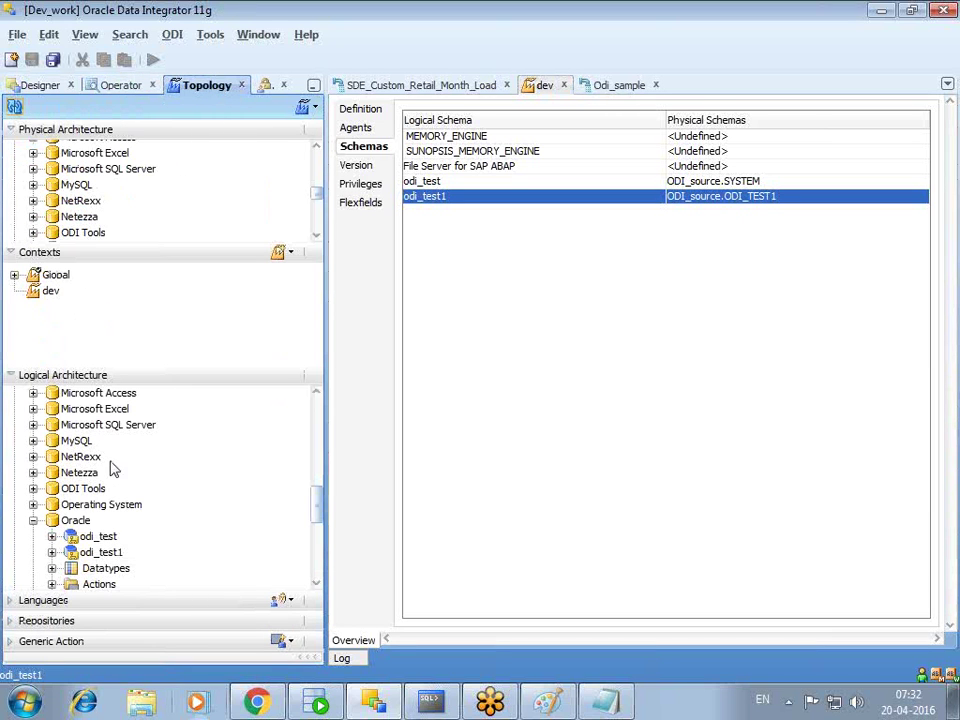
{"action": "left_click", "coordinate": [12, 376]}
{"action": "left_click", "coordinate": [12, 358]}
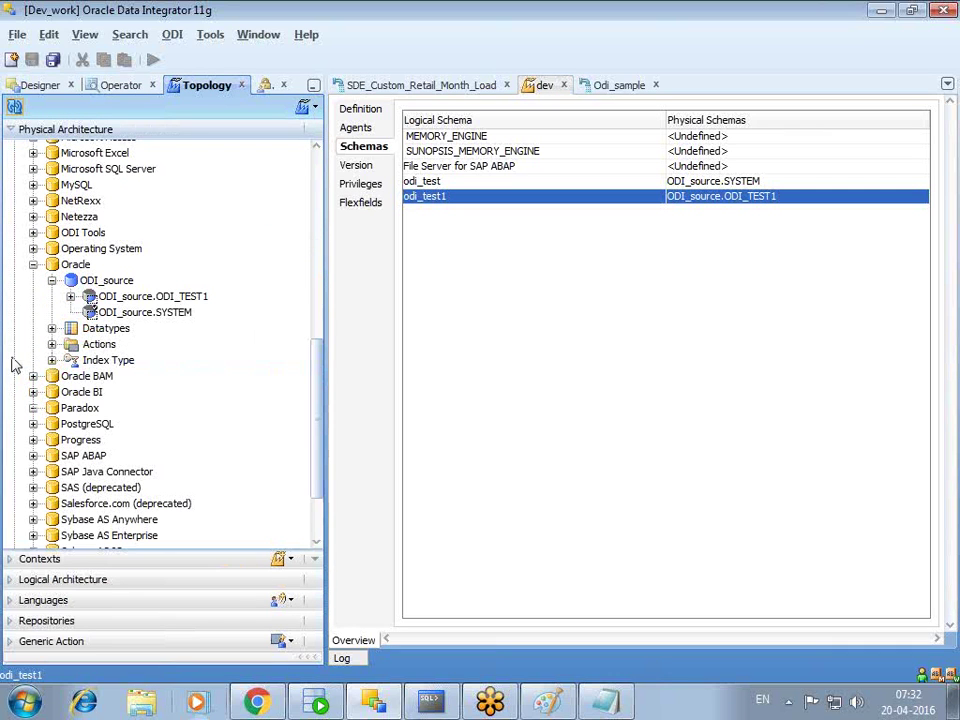
{"action": "left_click", "coordinate": [40, 85]}
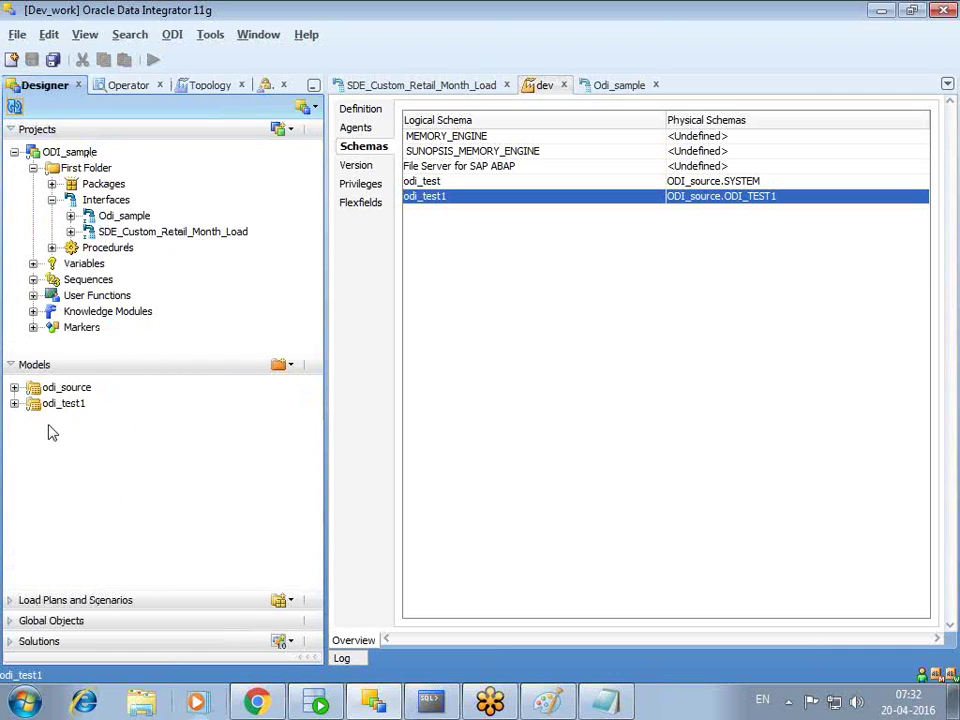
- Close the dev context and Odi_sample editors and show the interface's mapping diagram
{"action": "left_click", "coordinate": [290, 366]}
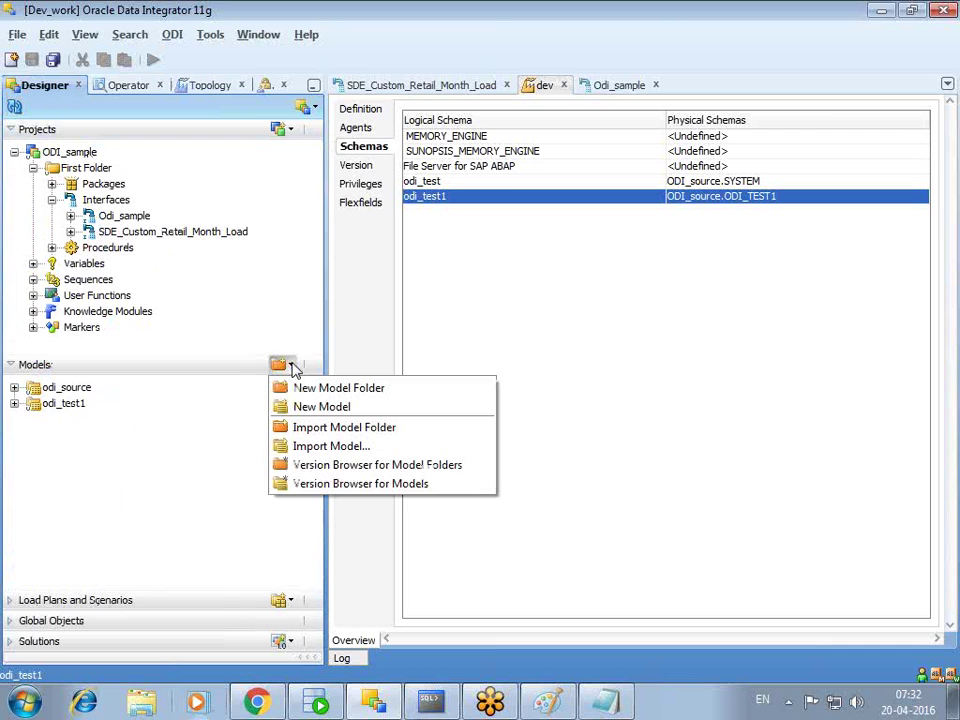
{"action": "left_click", "coordinate": [546, 343]}
{"action": "left_click", "coordinate": [564, 85]}
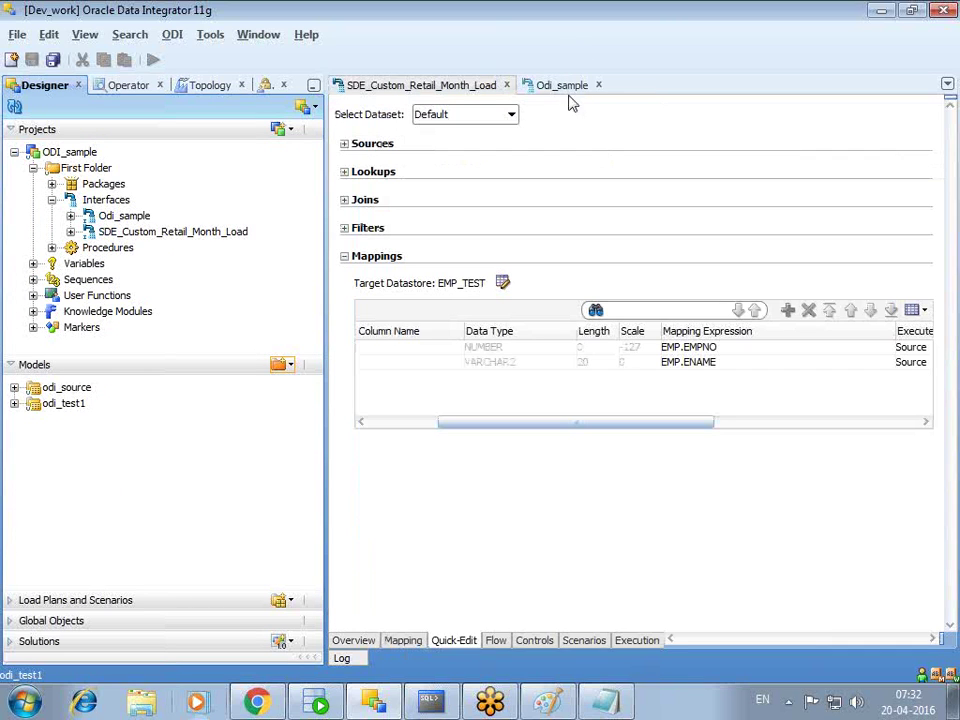
{"action": "left_click", "coordinate": [599, 85]}
{"action": "left_click", "coordinate": [403, 640]}
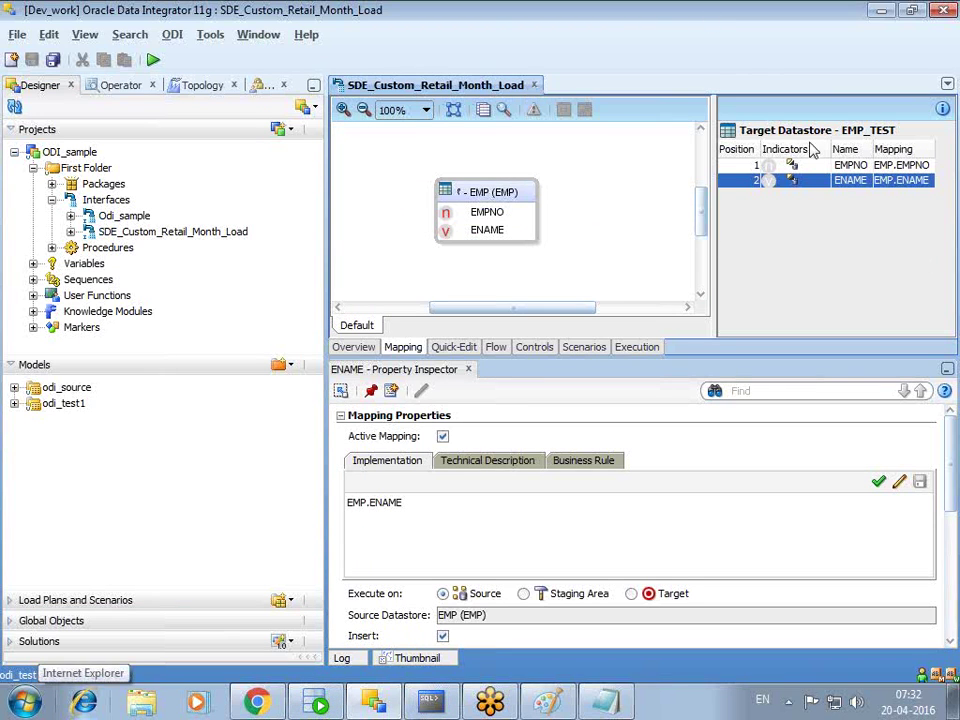
- Replace the target datastore with EMP_TEST from odi_source, automapping EMPNO and ENAME
{"action": "right_click", "coordinate": [842, 131]}
{"action": "left_click", "coordinate": [840, 185]}
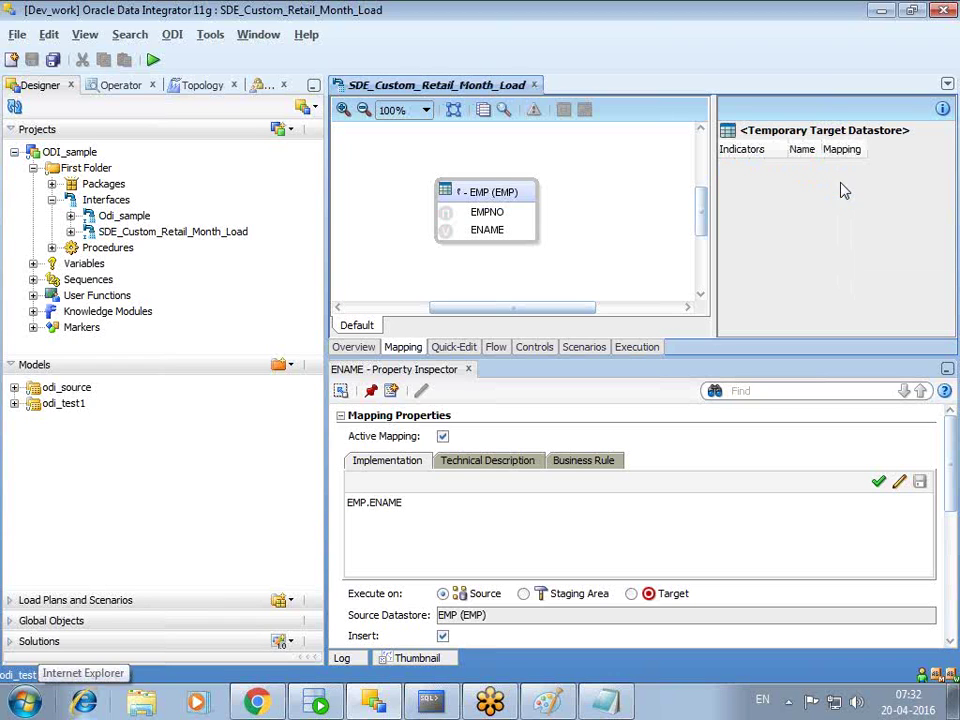
{"action": "left_click", "coordinate": [508, 200]}
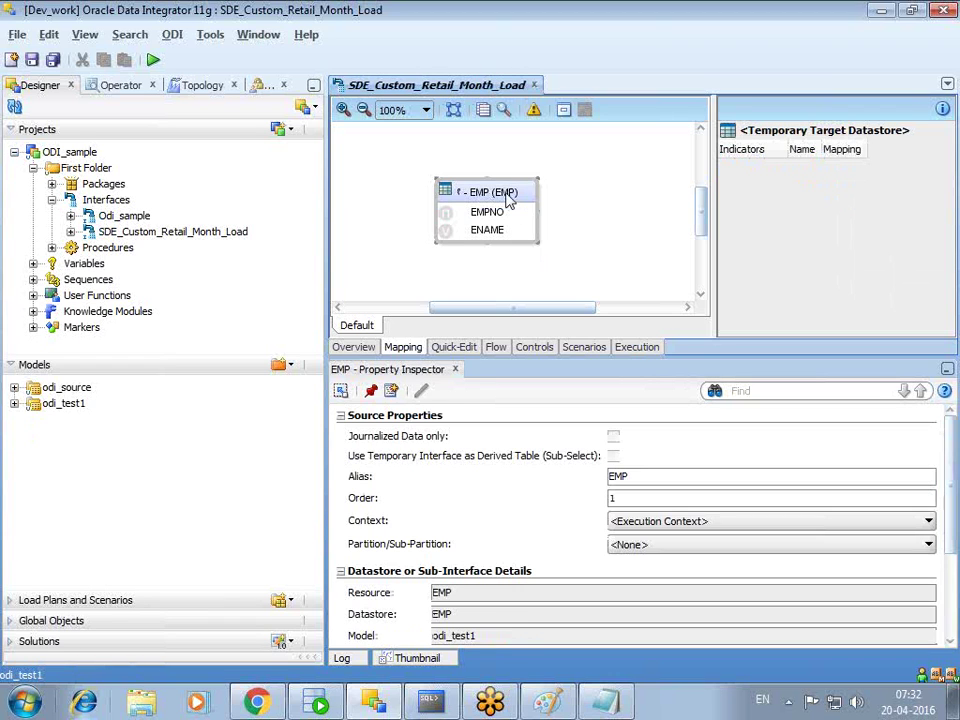
{"action": "scroll", "coordinate": [955, 495], "scroll_direction": "down", "scroll_amount": 1}
{"action": "scroll", "coordinate": [955, 495], "scroll_direction": "down", "scroll_amount": 1}
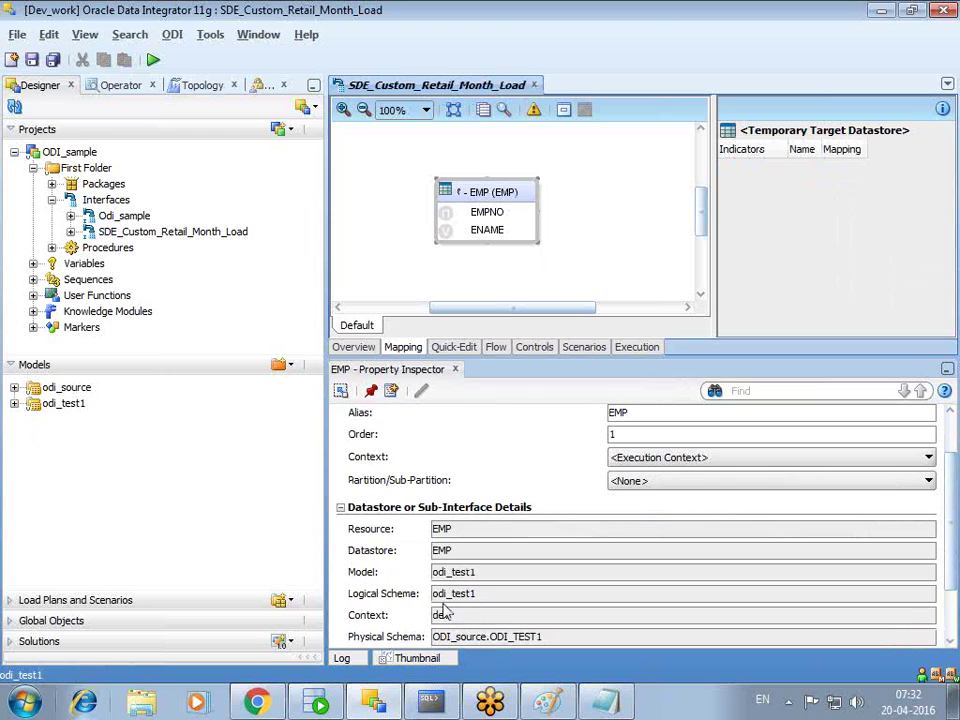
{"action": "double_click", "coordinate": [468, 595]}
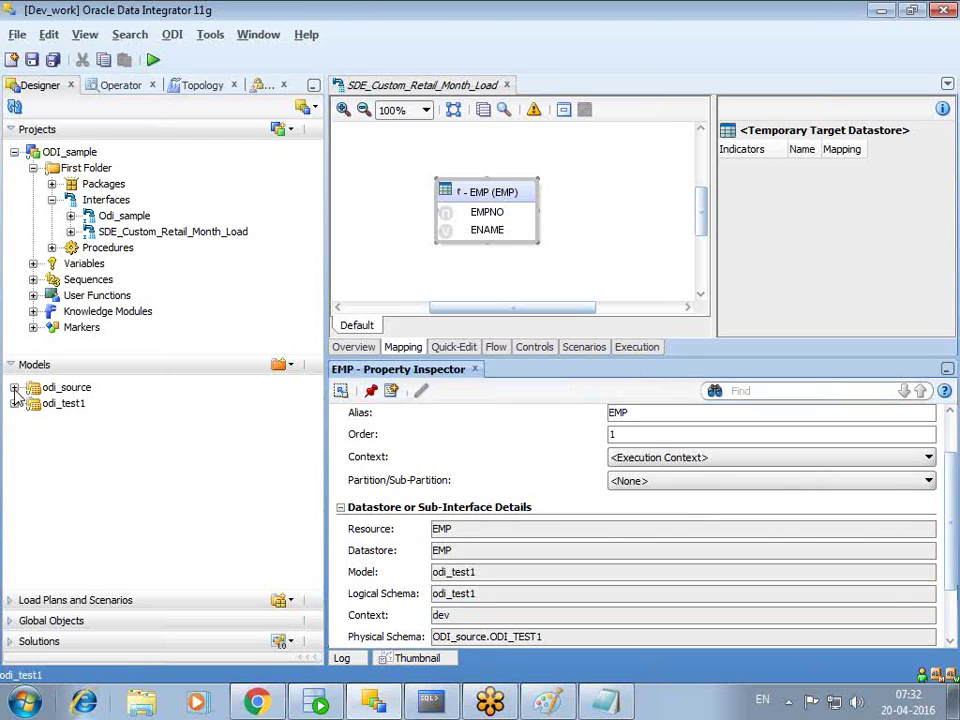
{"action": "left_click", "coordinate": [14, 387]}
{"action": "left_click_drag", "start_coordinate": [84, 467], "coordinate": [855, 208]}
{"action": "left_click", "coordinate": [525, 303]}
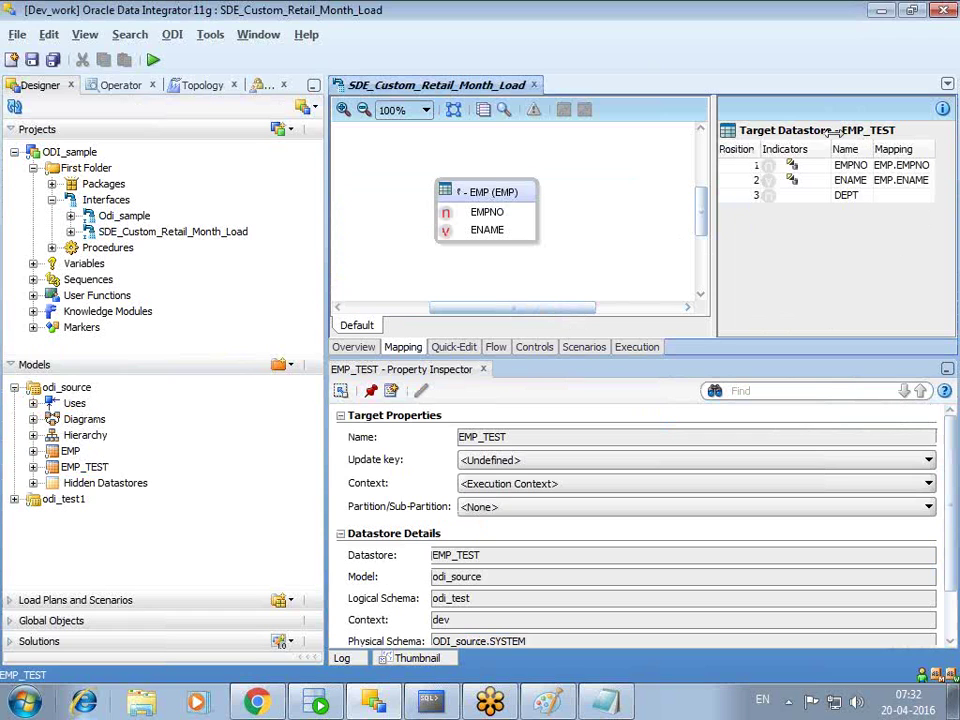
- Confirm the target uses logical schema odi_test and the EMP source uses model odi_test1
{"action": "left_click_drag", "start_coordinate": [489, 598], "coordinate": [428, 598]}
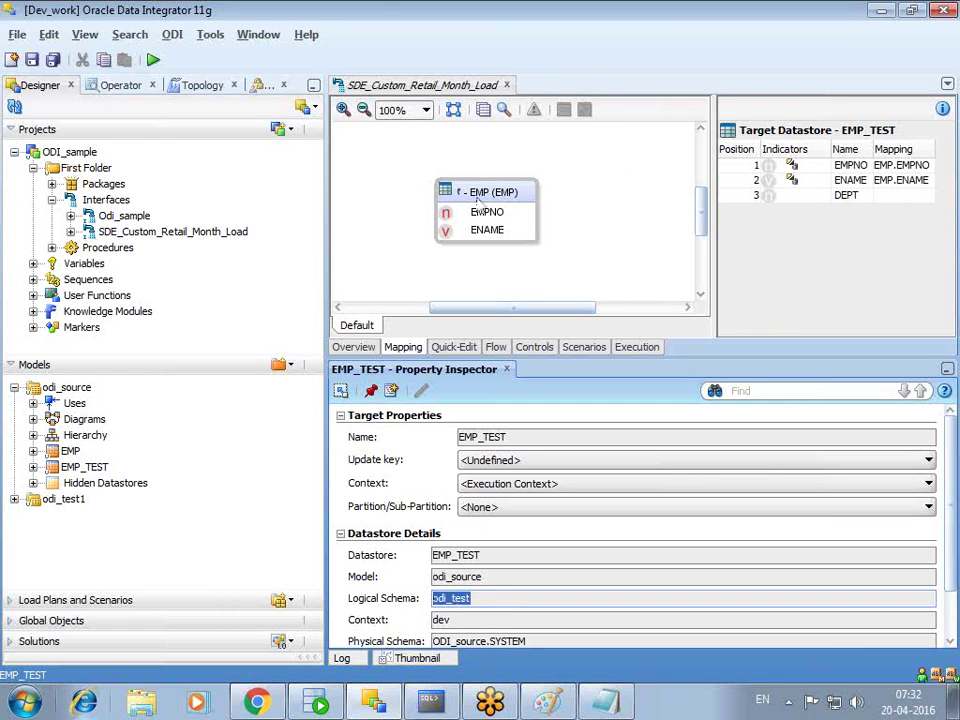
{"action": "left_click", "coordinate": [482, 195]}
{"action": "double_click", "coordinate": [483, 637]}
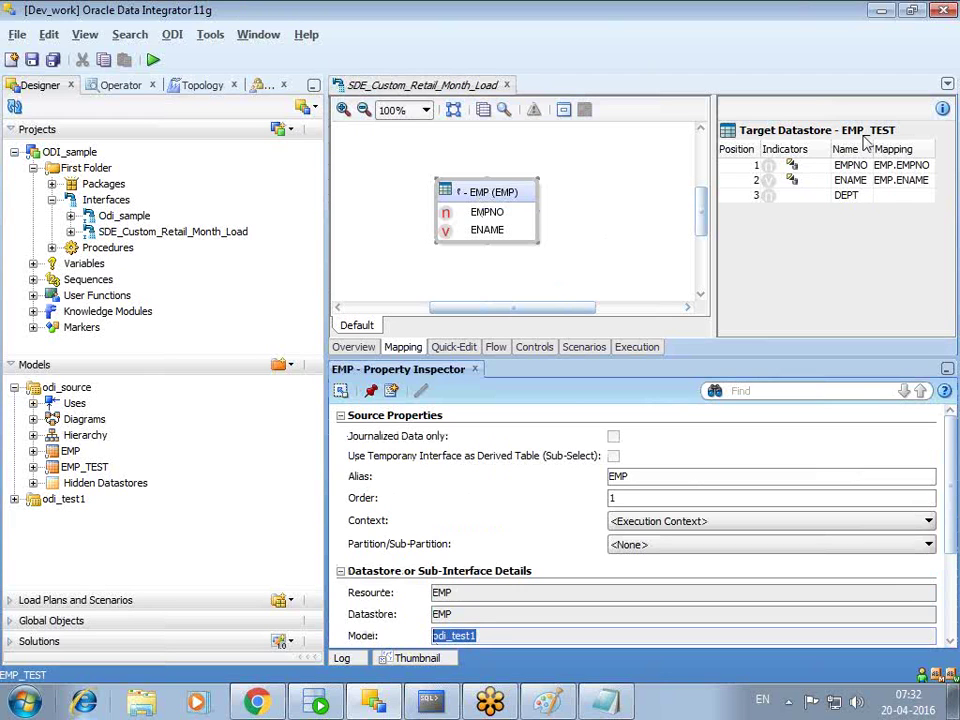
- Reconnect SQL*Plus with the ODI database user name and its password
{"action": "key", "text": "alt+Tab"}
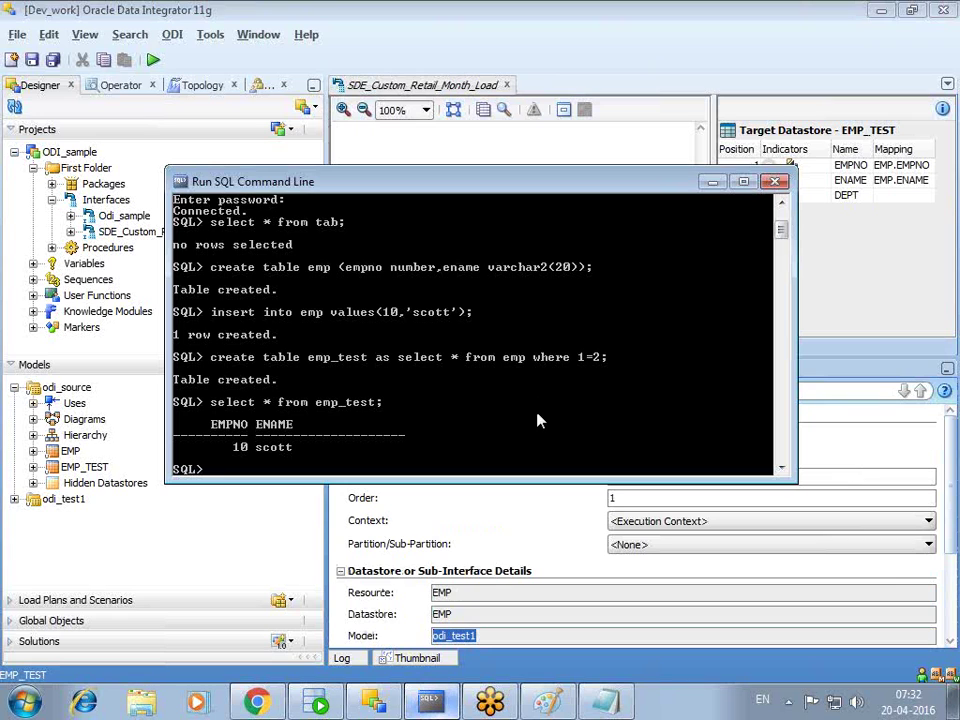
{"action": "type", "text": "connect"}
{"action": "key", "text": "Return"}
{"action": "type", "text": "odi_se"}
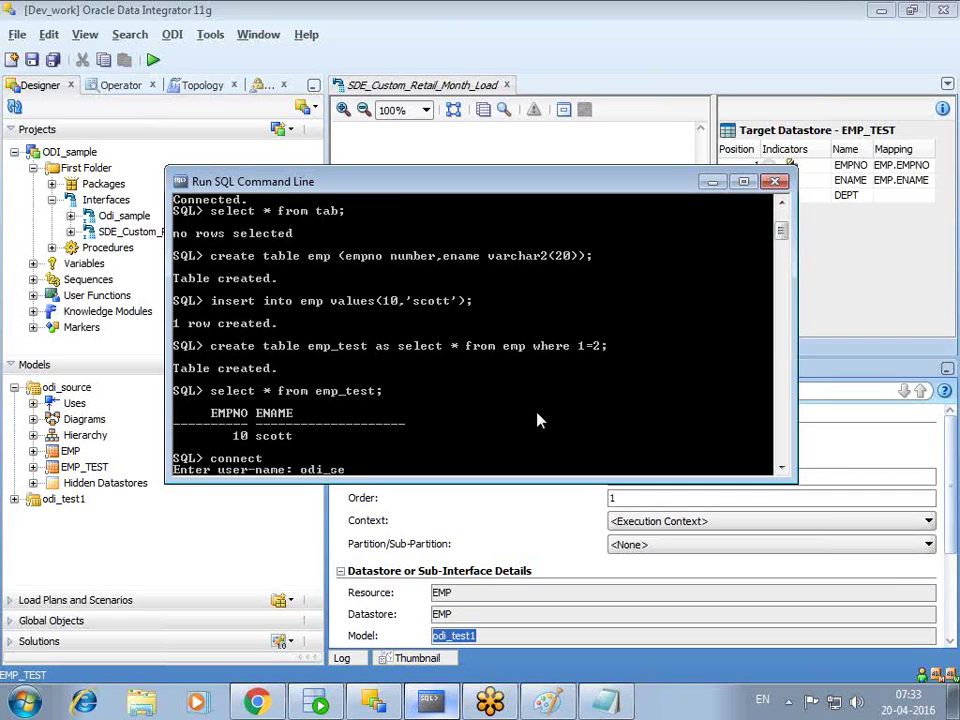
{"action": "key", "text": "BackSpace"}
{"action": "key", "text": "Return"}
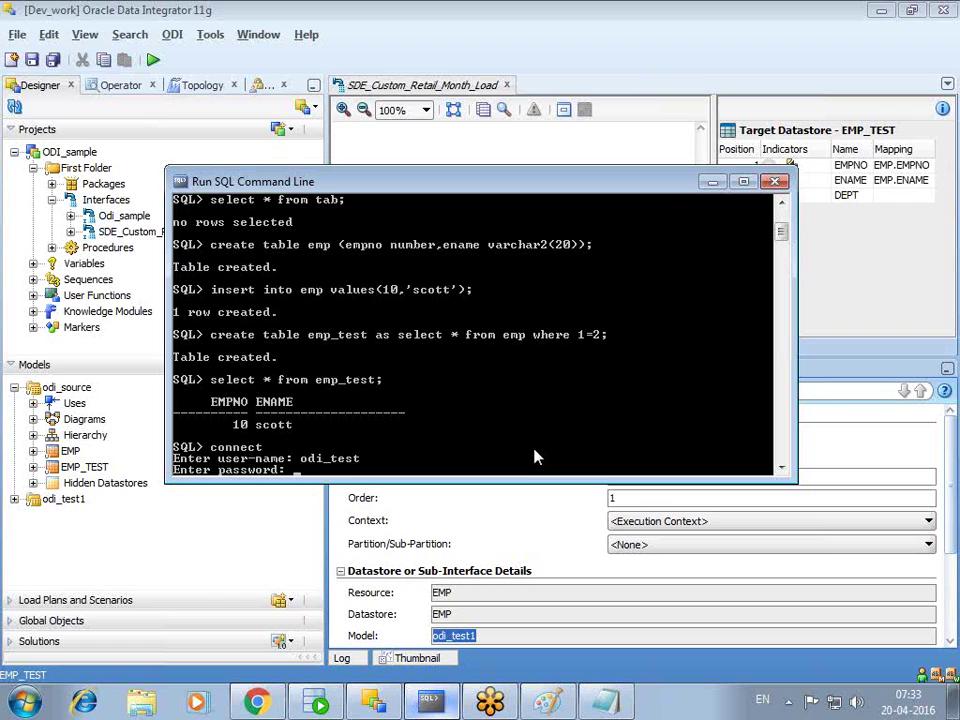
{"action": "key", "text": "Return"}
- Run delete from emp_test, then retry it as delete from EMP_TEST
{"action": "type", "text": "delete from"}
{"action": "key", "text": "BackSpace"}
{"action": "type", "text": "m odi"}
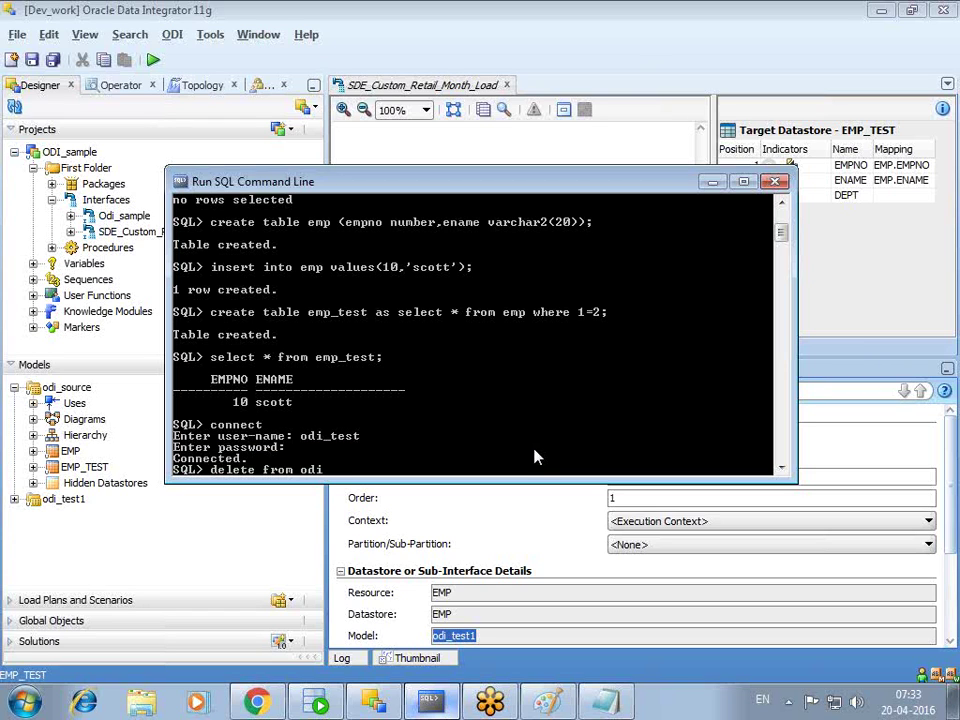
{"action": "key", "text": "BackSpace"}
{"action": "key", "text": "BackSpace"}
{"action": "key", "text": "BackSpace"}
{"action": "type", "text": "emp_test;"}
{"action": "key", "text": "Return"}
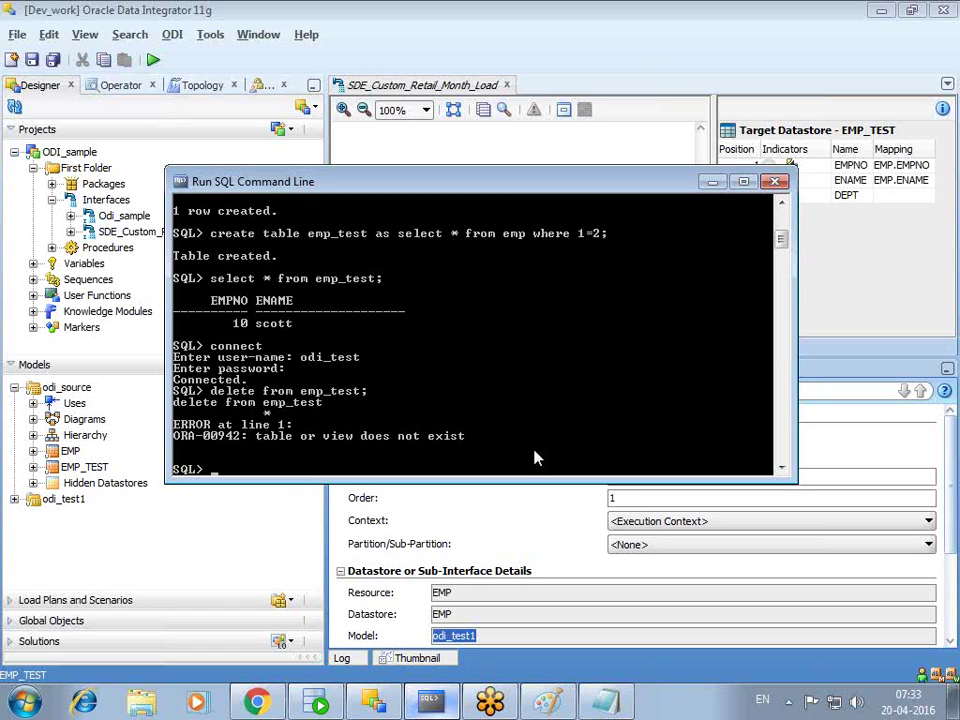
{"action": "type", "text": "delete from EMP"}
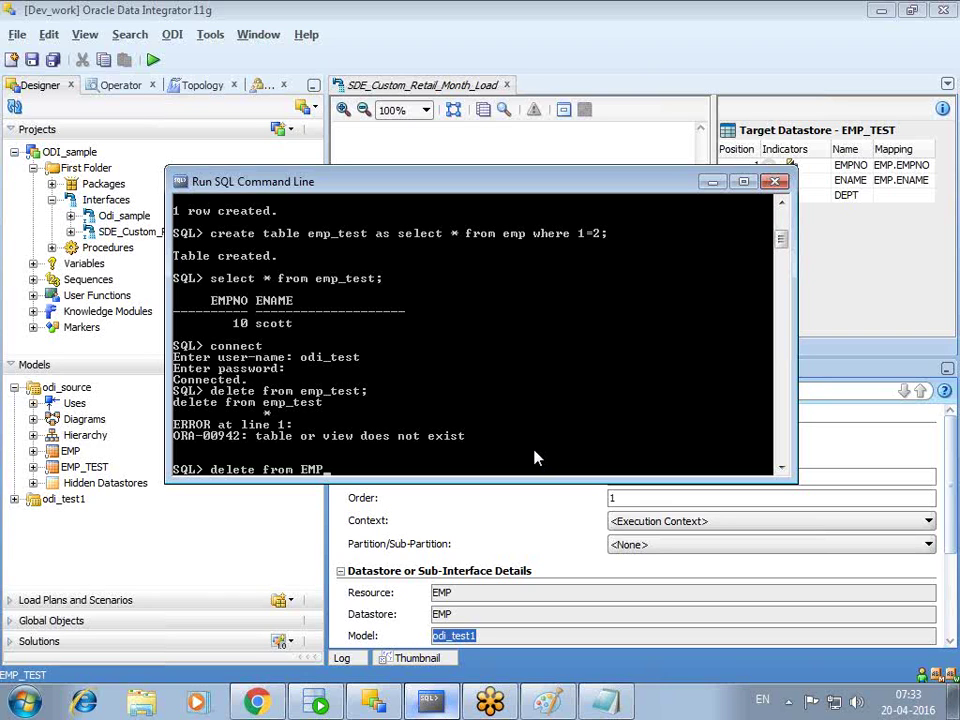
{"action": "type", "text": "_TEST;"}
{"action": "key", "text": "Return"}
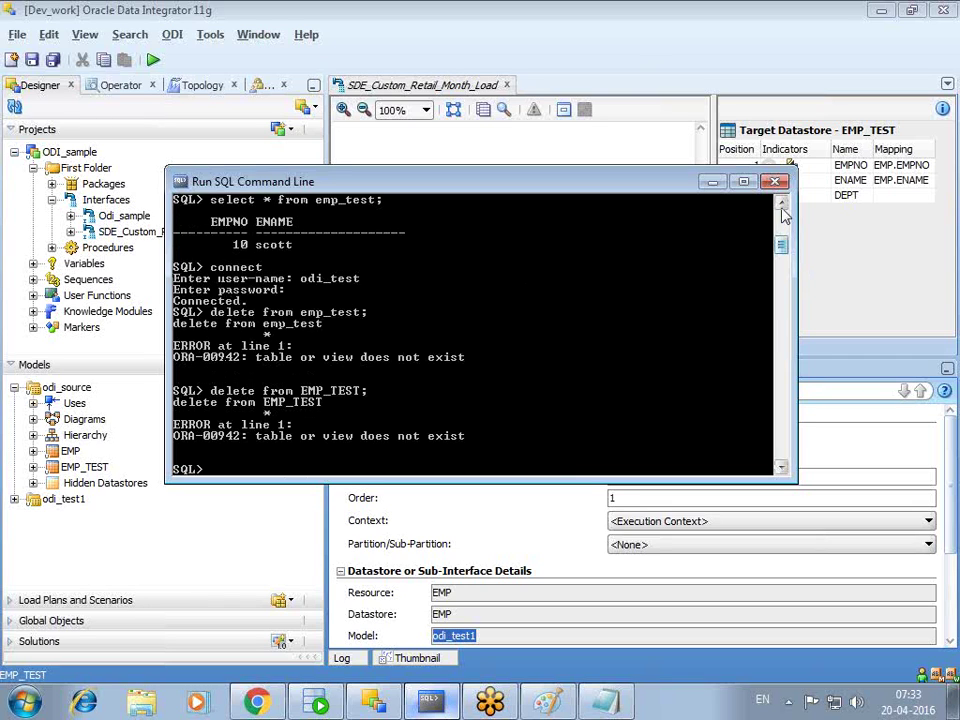
- Query SELECT * FROM EMP_TEST, then run select * from emp
{"action": "type", "text": "SEL"}
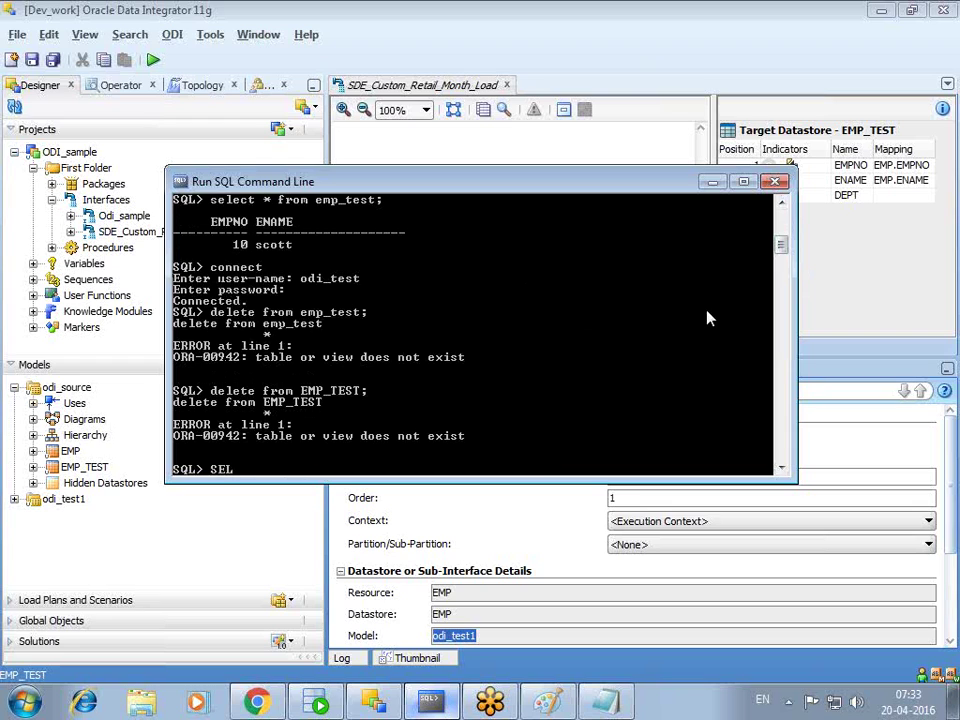
{"action": "type", "text": "ECT * FROM EMP_TEST;"}
{"action": "key", "text": "Return"}
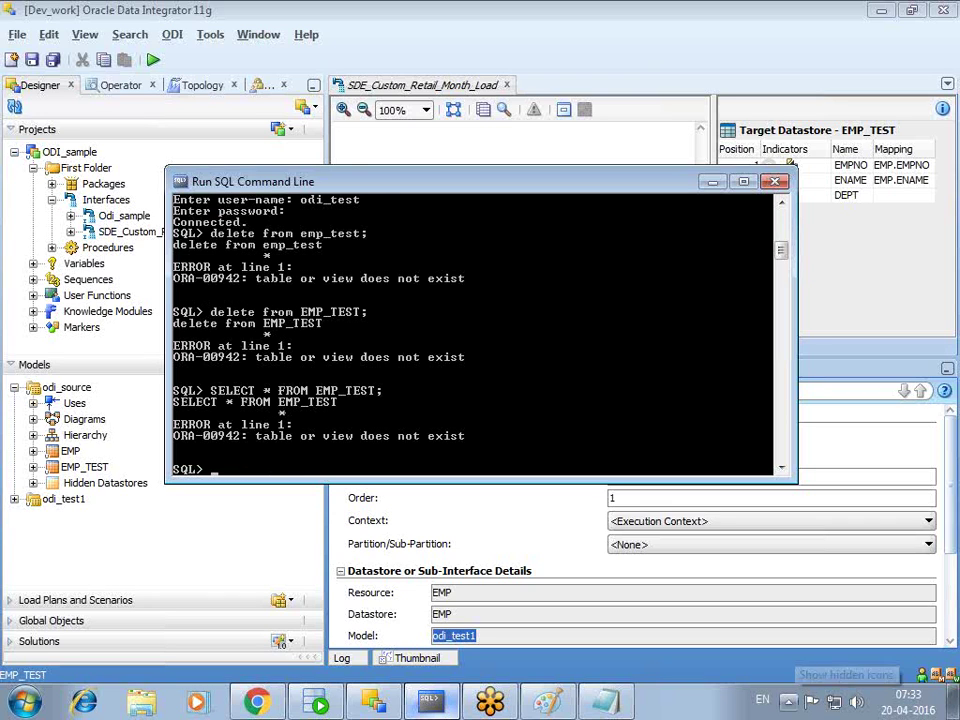
{"action": "type", "text": "select"}
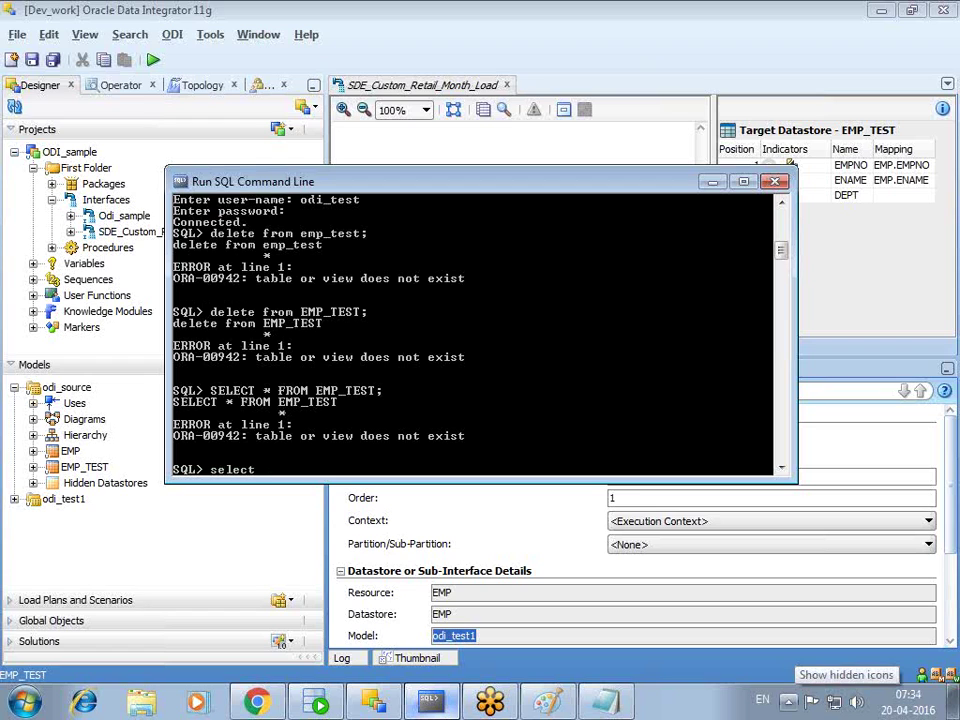
{"action": "type", "text": " * From"}
{"action": "key", "text": "BackSpace"}
{"action": "key", "text": "BackSpace"}
{"action": "key", "text": "BackSpace"}
{"action": "key", "text": "BackSpace"}
{"action": "type", "text": "f"}
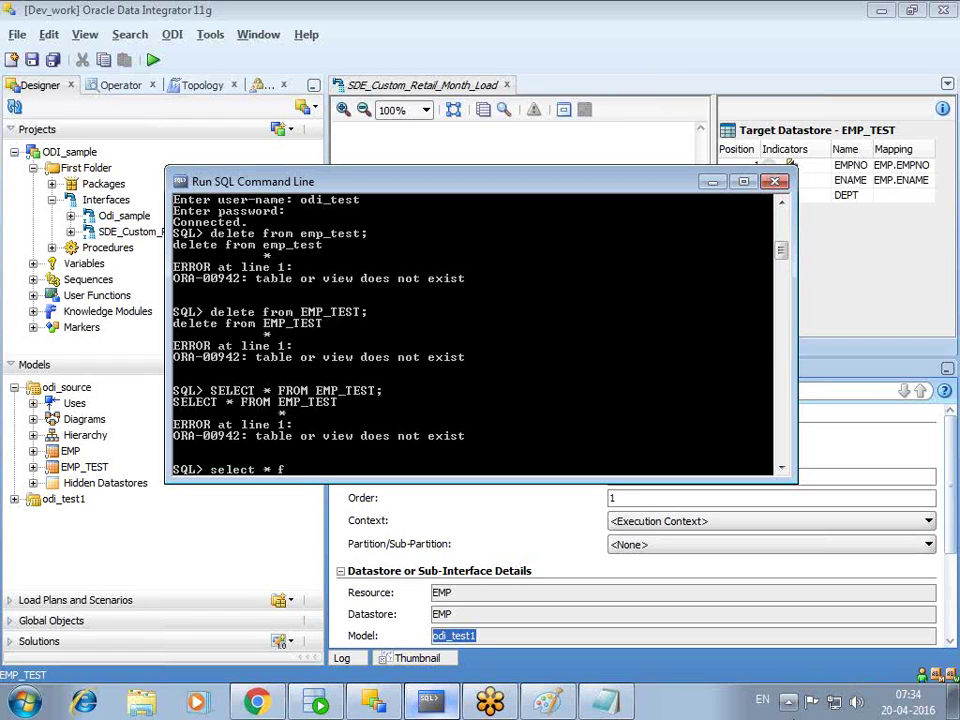
{"action": "type", "text": "rom emp;"}
{"action": "key", "text": "Return"}
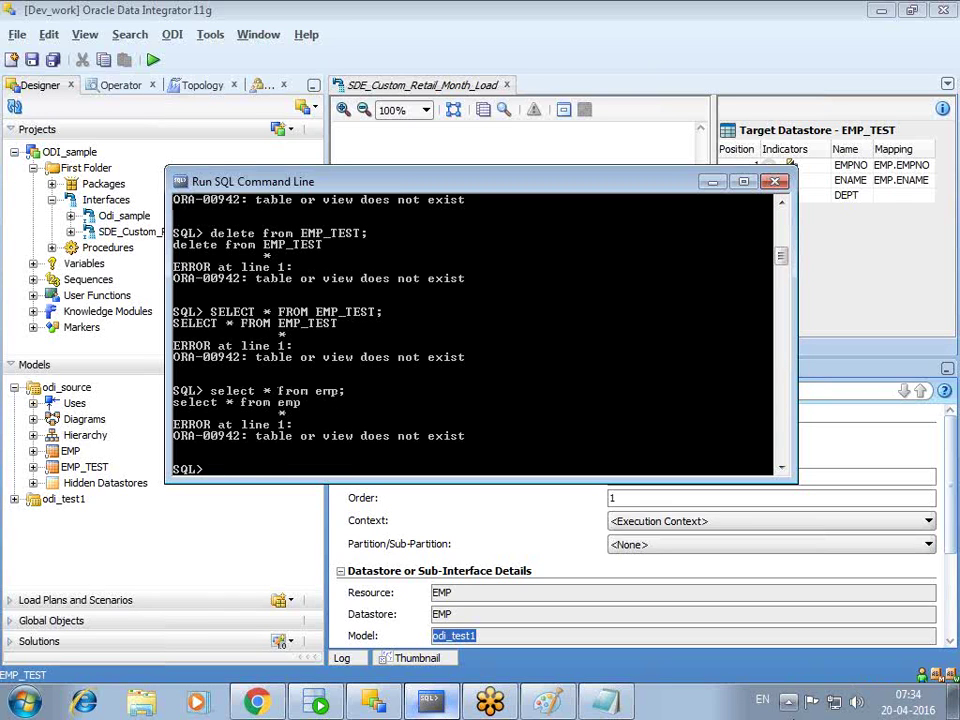
- Connect as the system user and minimize the SQL console
{"action": "type", "text": "connect"}
{"action": "key", "text": "Return"}
{"action": "type", "text": "system"}
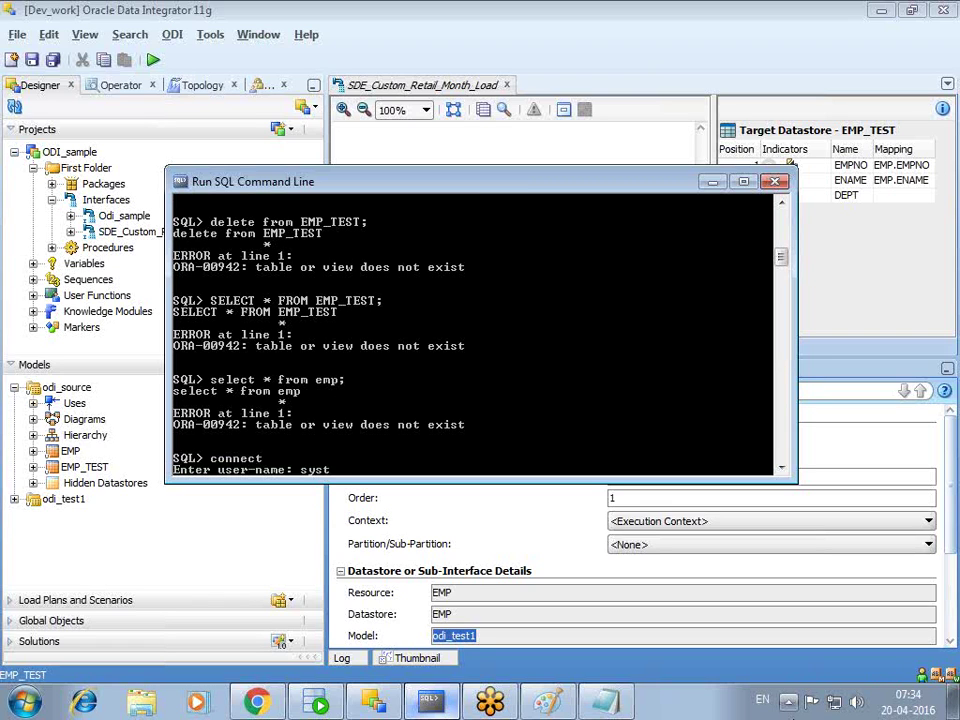
{"action": "key", "text": "Return"}
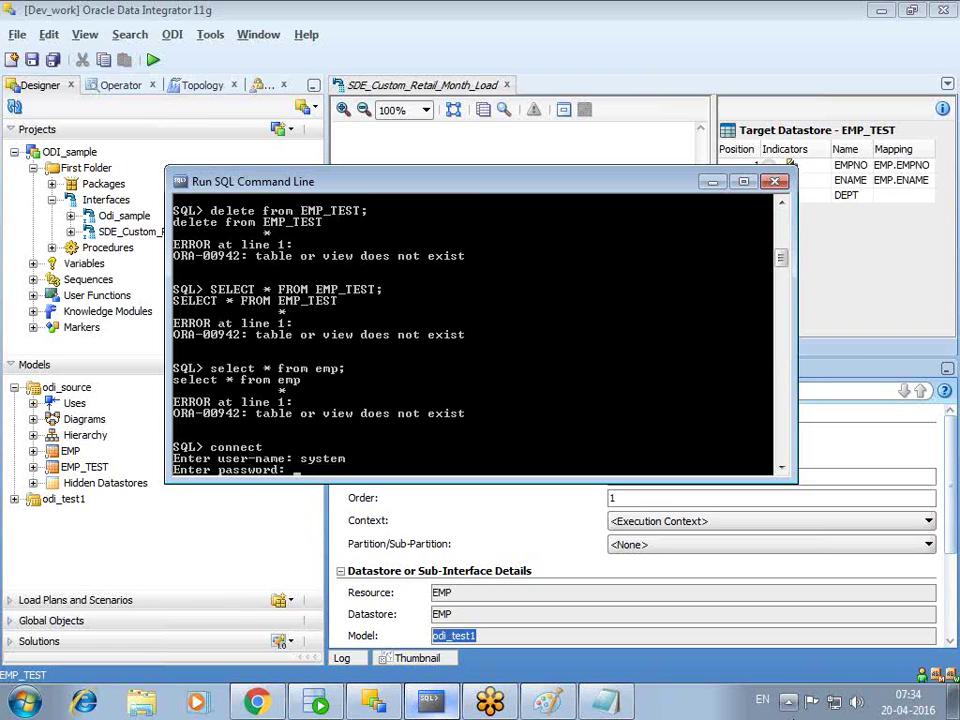
{"action": "key", "text": "Return"}
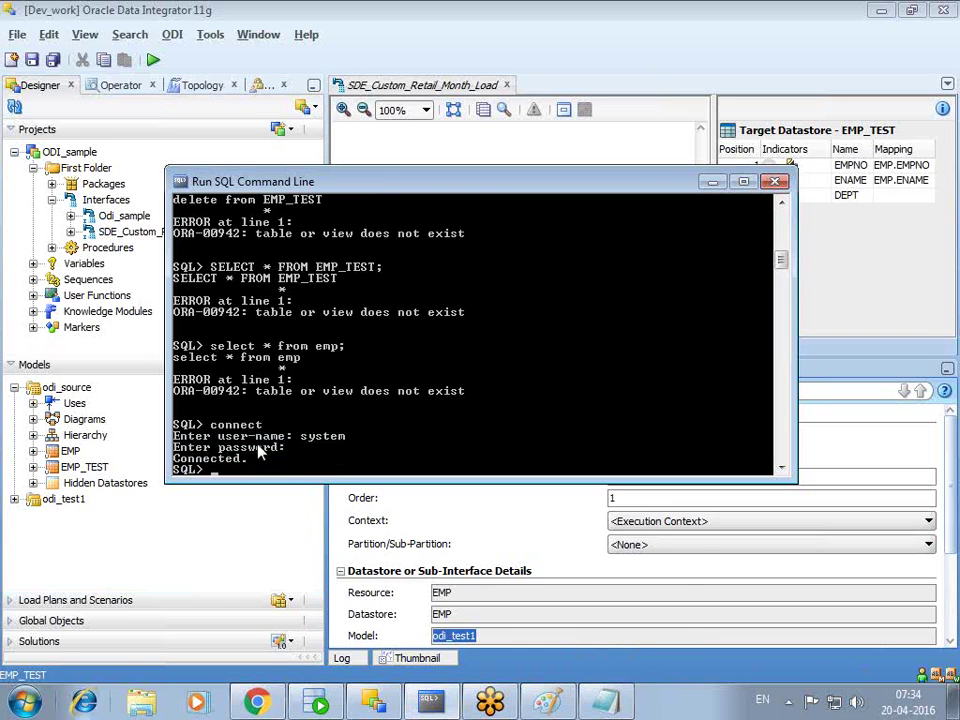
{"action": "left_click", "coordinate": [712, 181]}
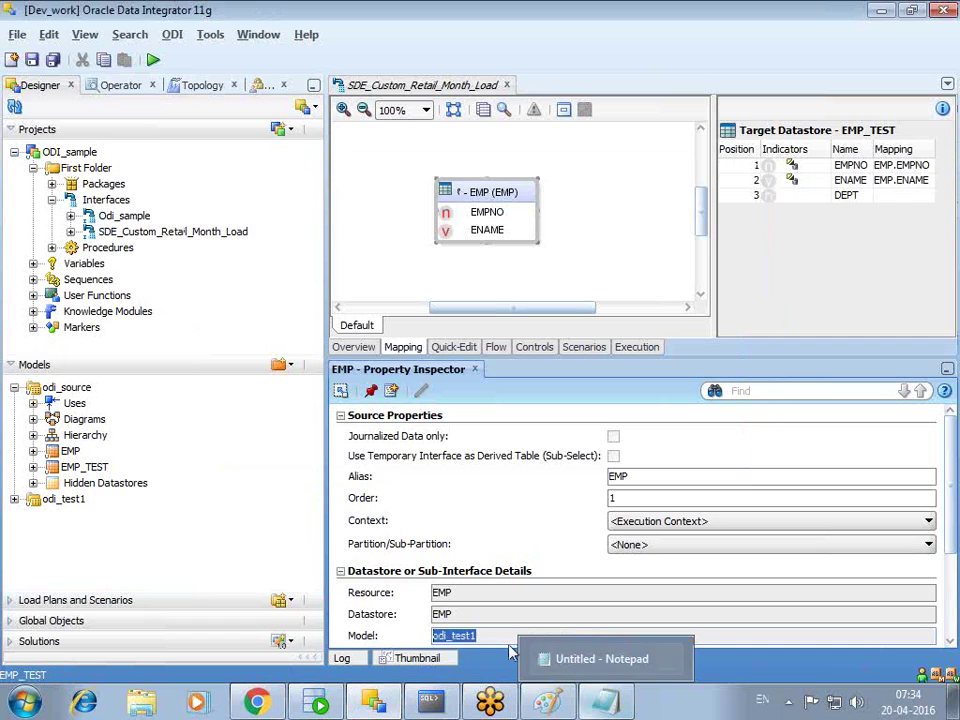
- Check in Topology that EMP_TEST's schema maps to physical schema ODI_source.SYSTEM
{"action": "left_click", "coordinate": [836, 128]}
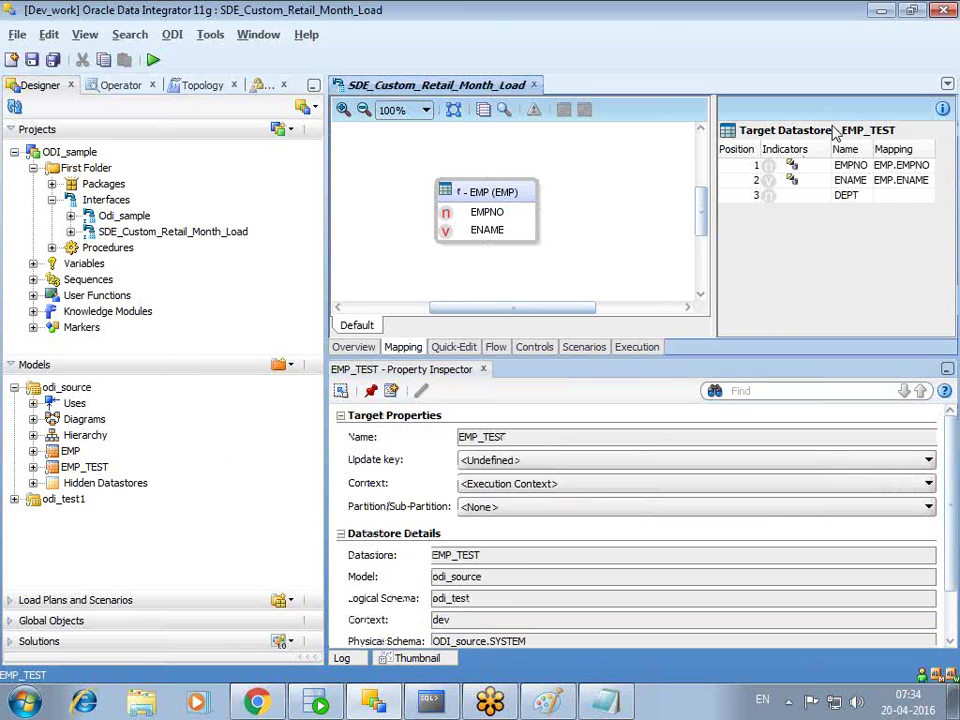
{"action": "double_click", "coordinate": [455, 598]}
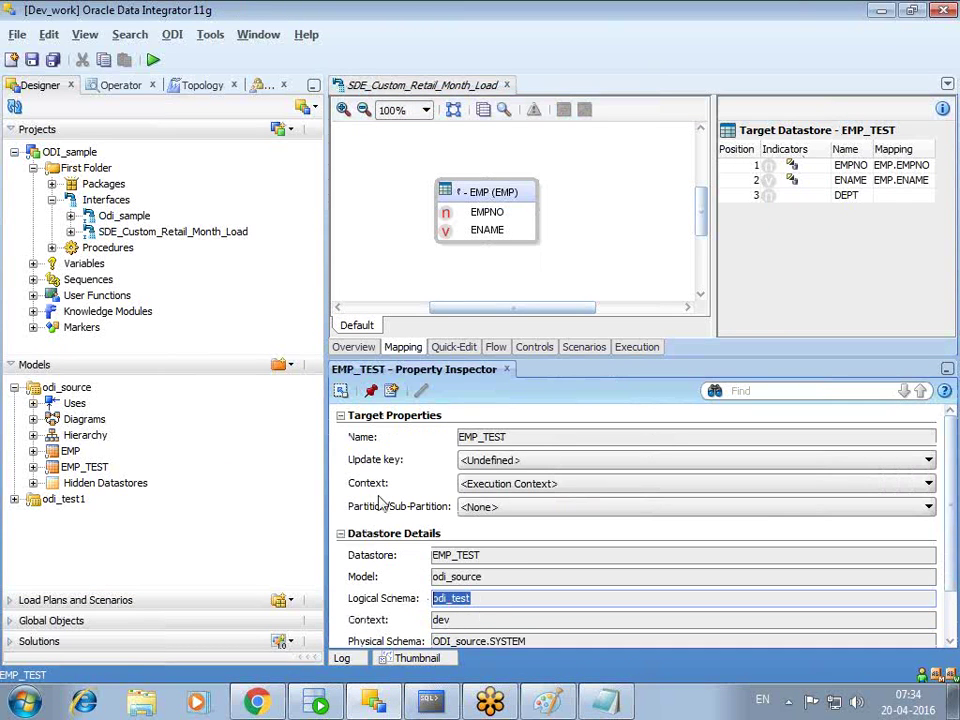
{"action": "left_click", "coordinate": [200, 86]}
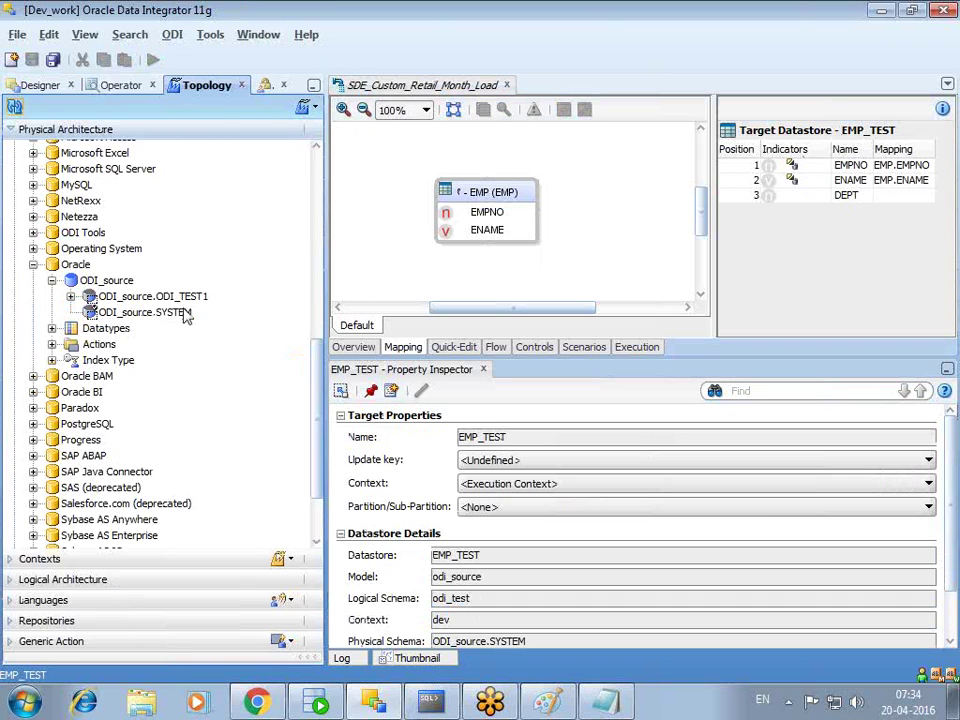
{"action": "left_click", "coordinate": [184, 314]}
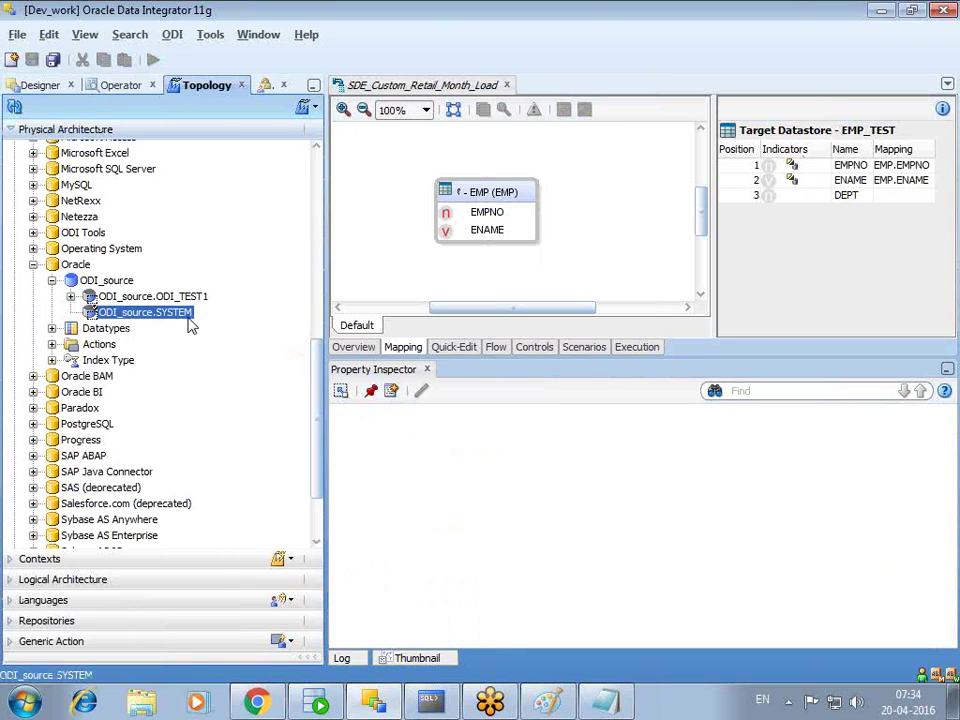
- Delete all rows from emp_test, commit, confirm it is empty, and minimize the console
{"action": "left_click", "coordinate": [430, 703]}
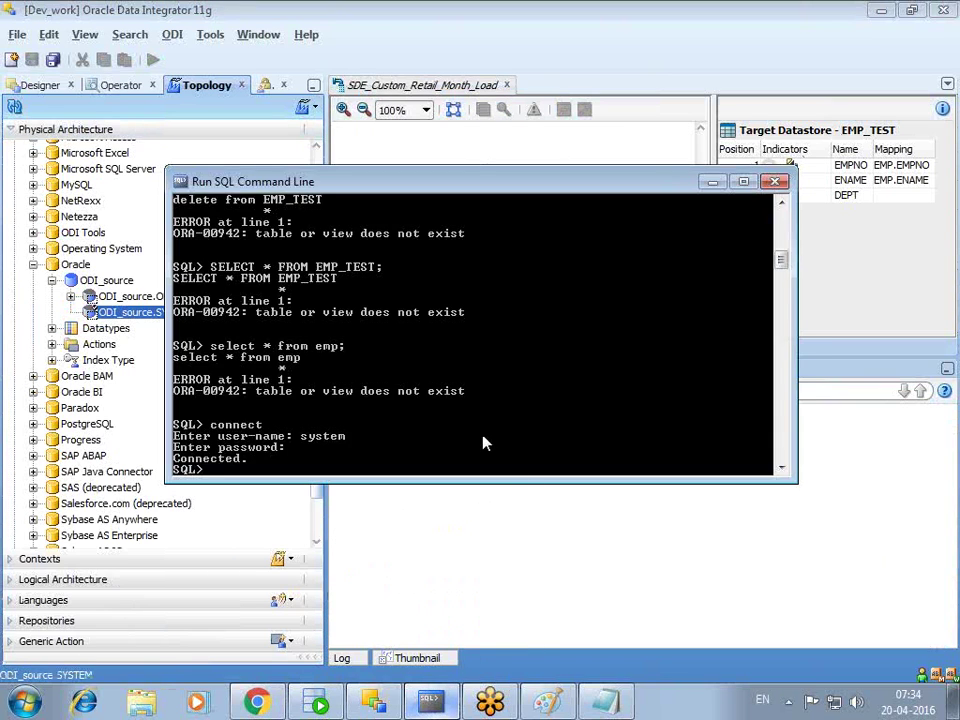
{"action": "type", "text": "delete from emp_test"}
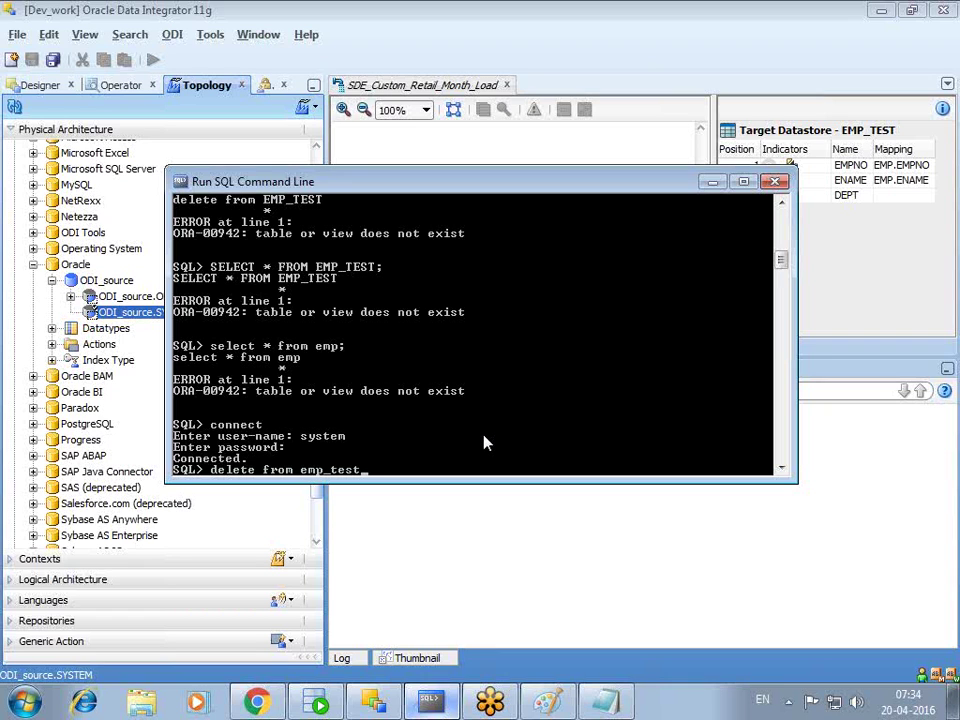
{"action": "type", "text": ";"}
{"action": "key", "text": "Return"}
{"action": "type", "text": "commit;"}
{"action": "key", "text": "Return"}
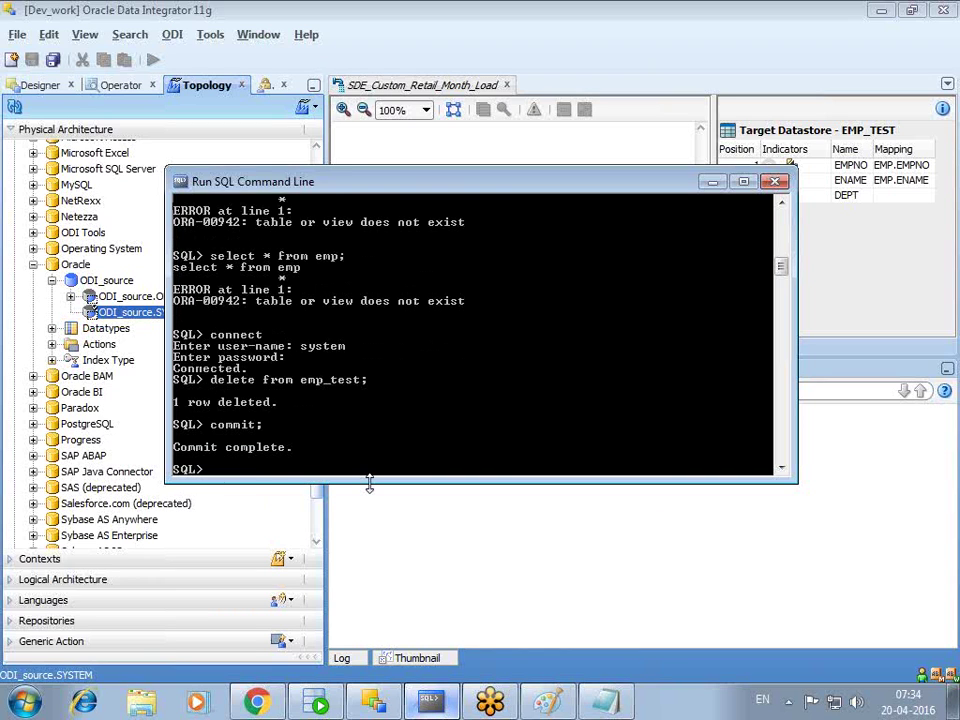
{"action": "type", "text": "select * from emp_test"}
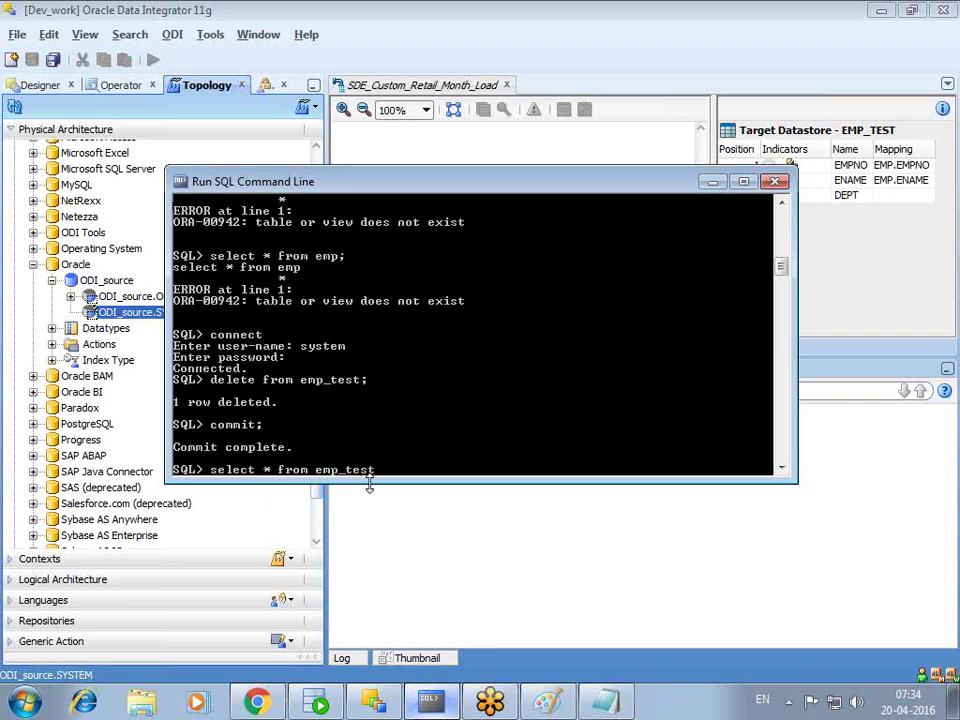
{"action": "type", "text": ";"}
{"action": "key", "text": "Return"}
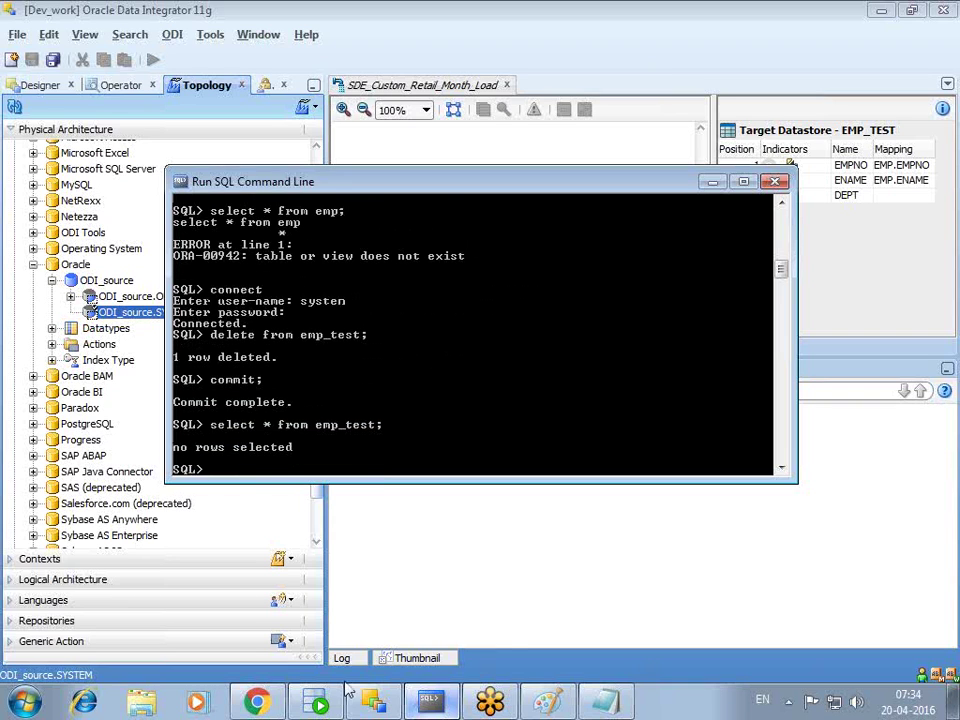
{"action": "left_click", "coordinate": [711, 182]}
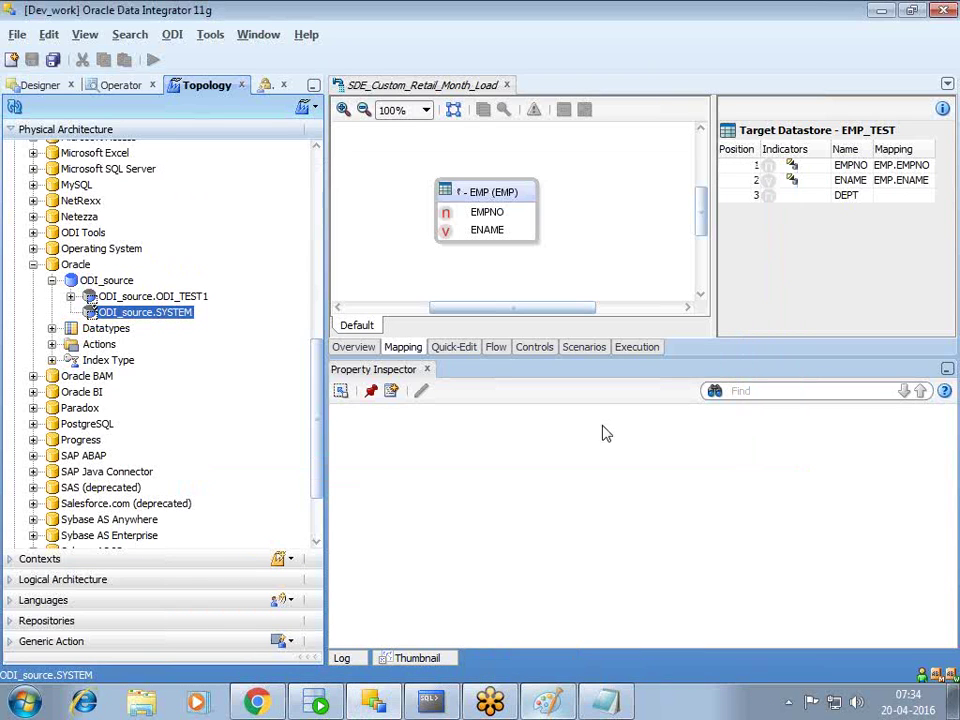
- Save and run the interface in the dev context with its password, then list Today's sessions in Operator
{"action": "left_click", "coordinate": [496, 348]}
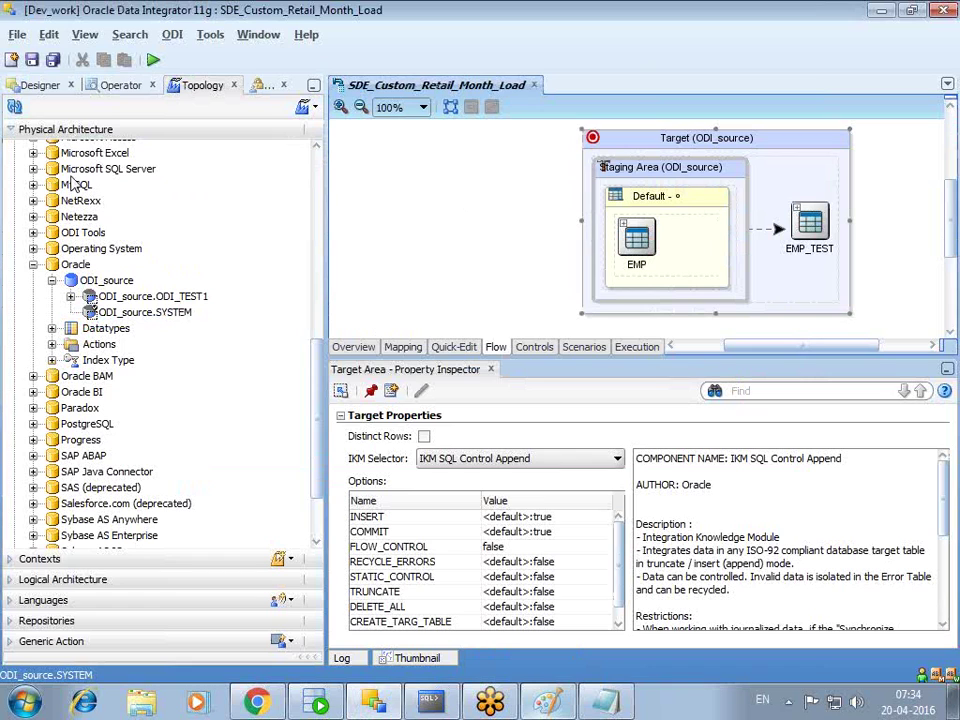
{"action": "left_click", "coordinate": [32, 60]}
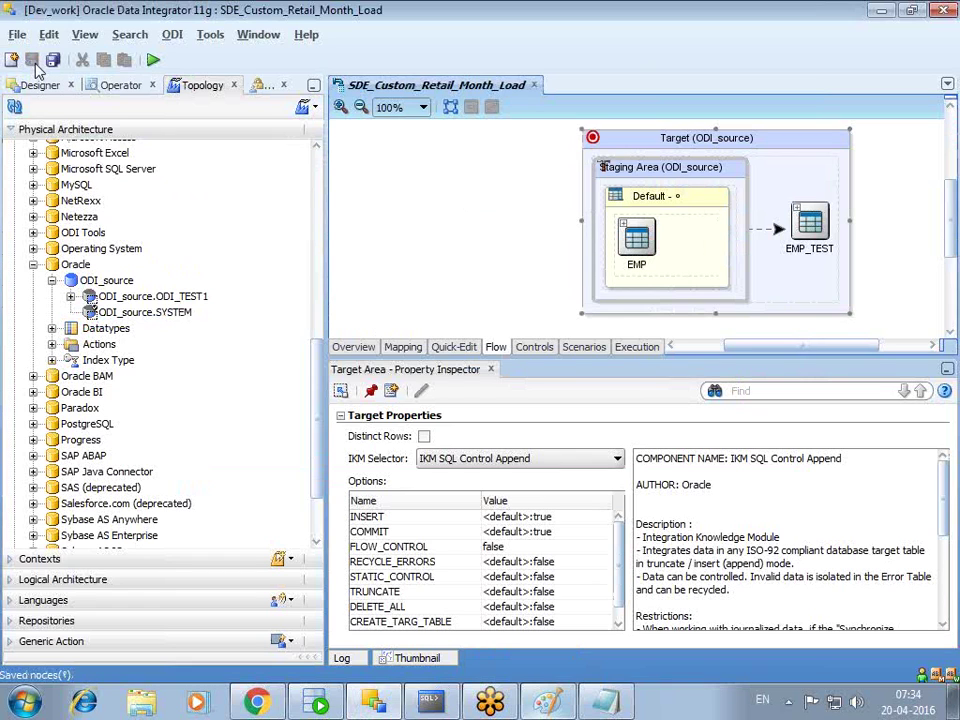
{"action": "left_click", "coordinate": [153, 62]}
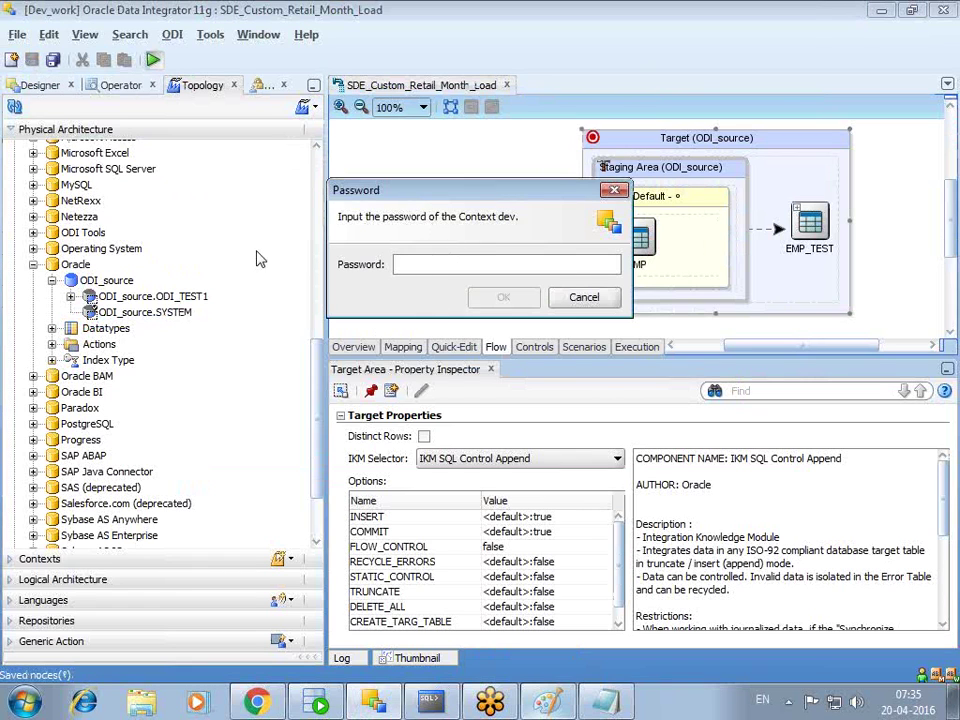
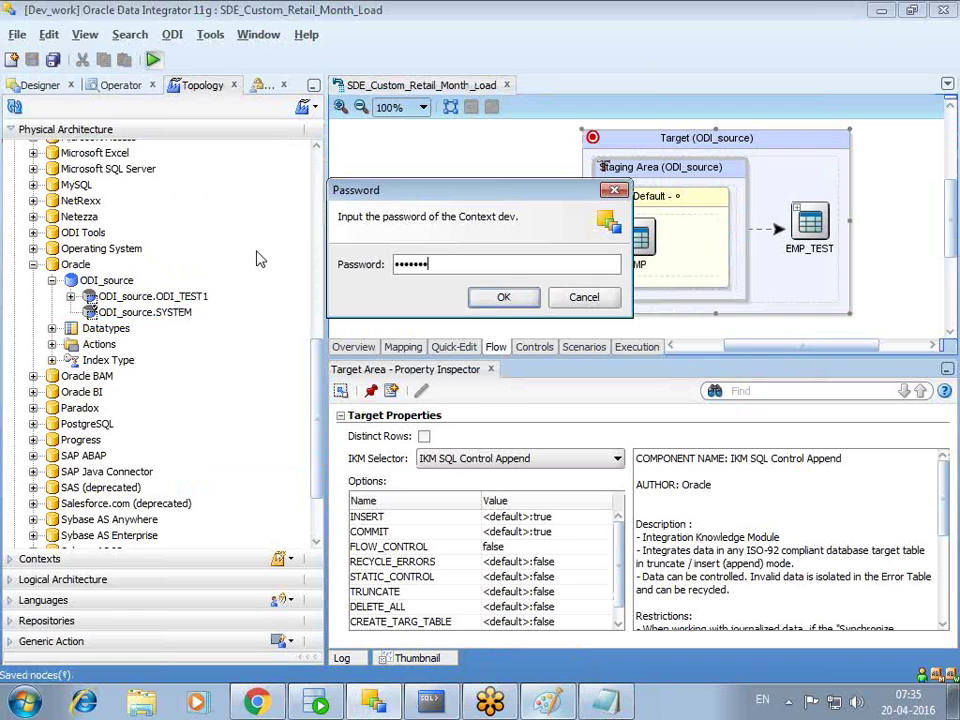
{"action": "key", "text": "Return"}
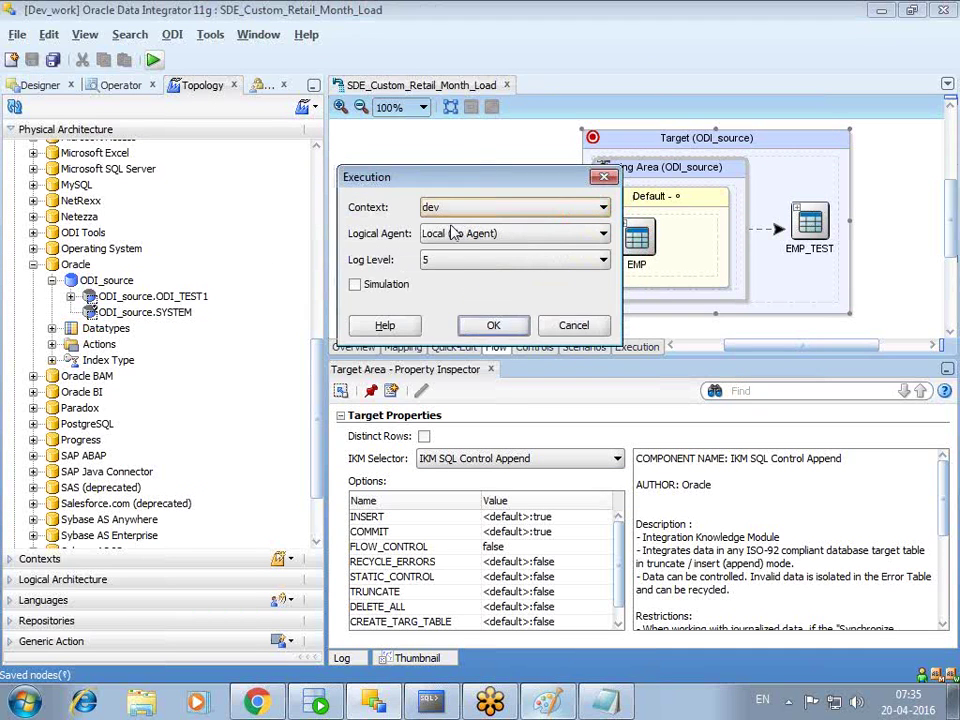
{"action": "left_click", "coordinate": [466, 334]}
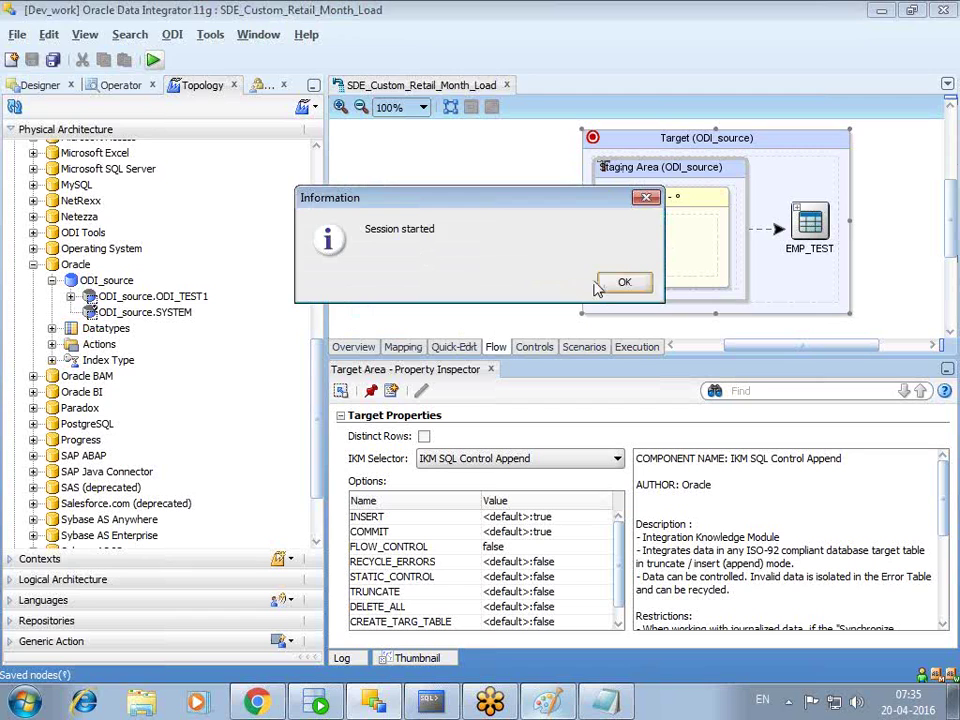
{"action": "left_click", "coordinate": [620, 282]}
{"action": "left_click", "coordinate": [118, 85]}
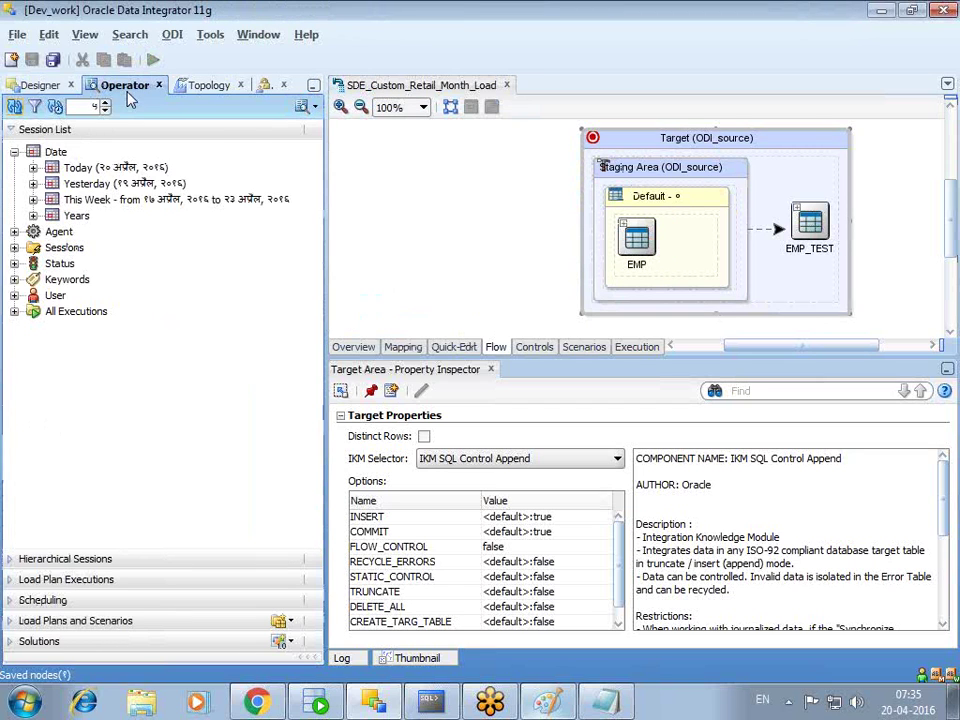
{"action": "left_click", "coordinate": [33, 151]}
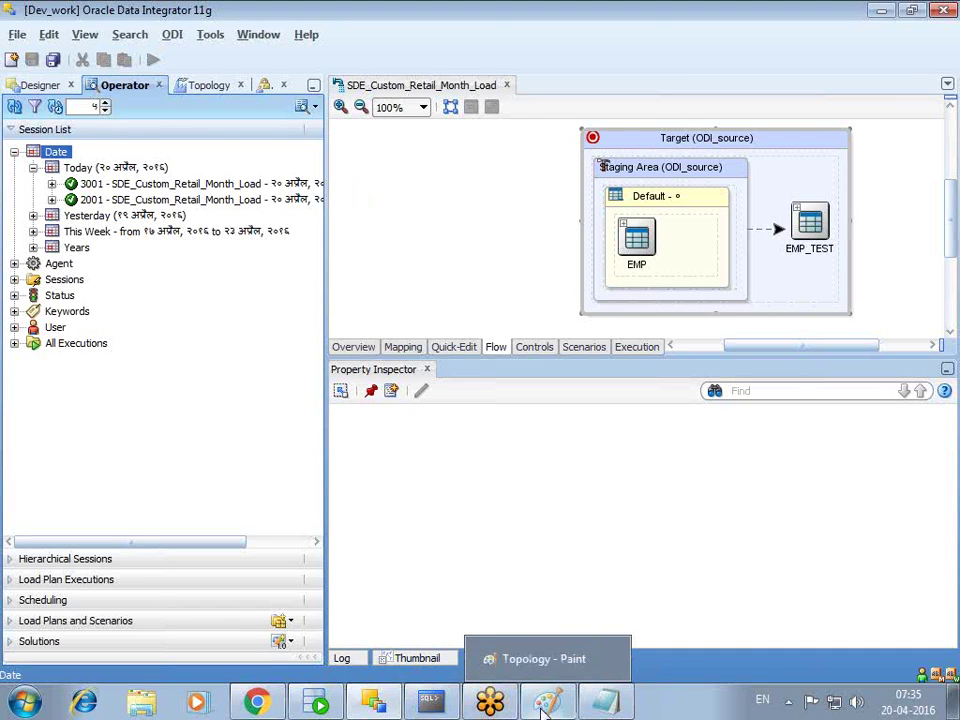
{"action": "left_click", "coordinate": [430, 700]}
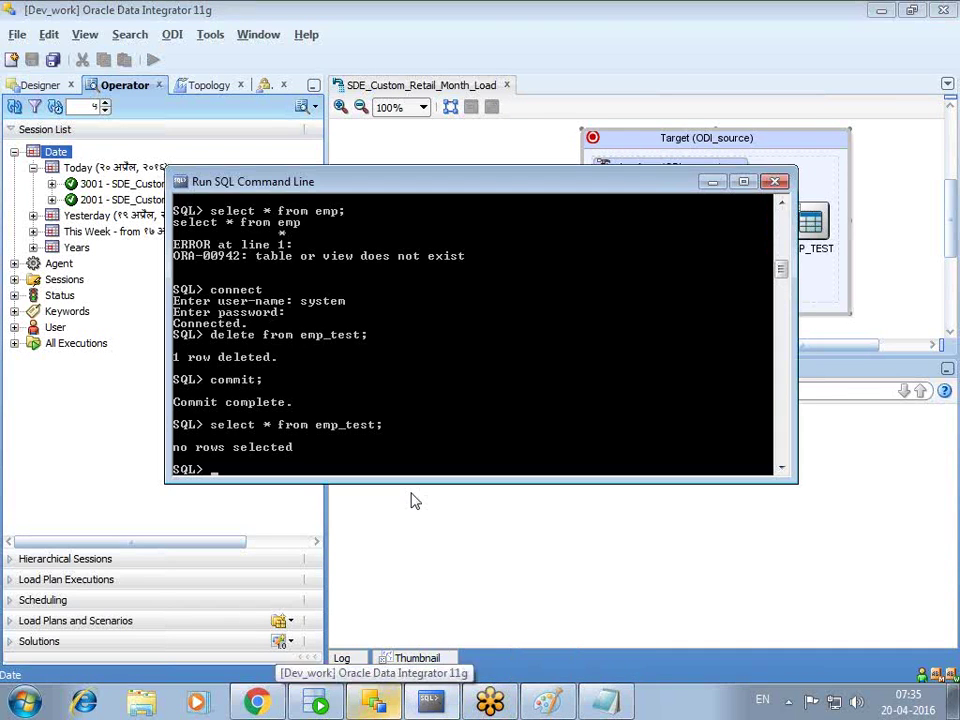
{"action": "key", "text": "Up"}
{"action": "key", "text": "Return"}
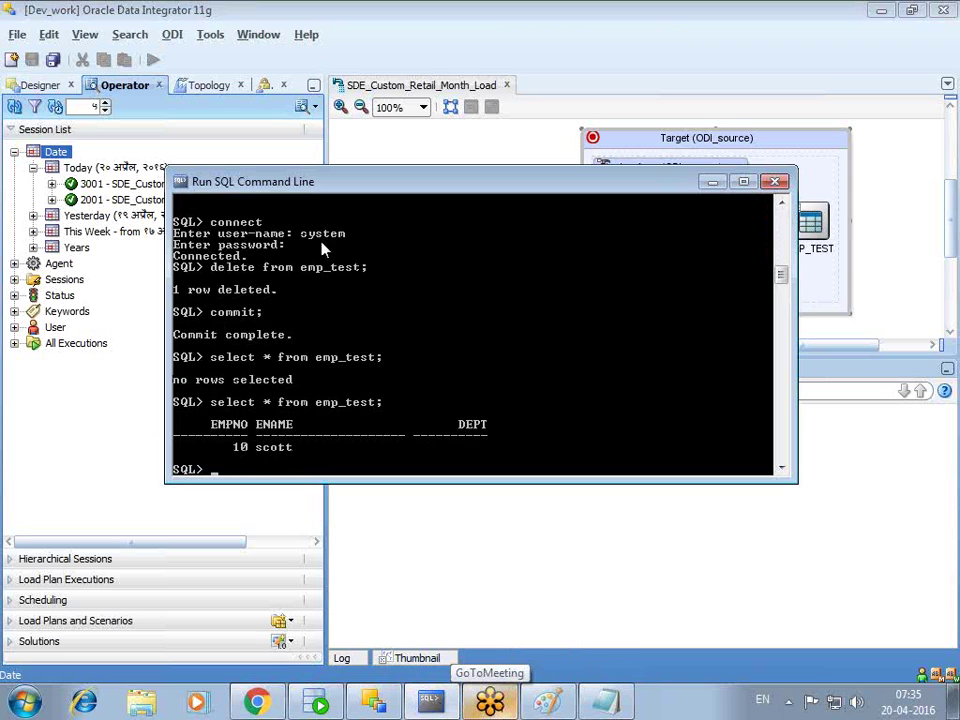
{"action": "left_click", "coordinate": [712, 182]}
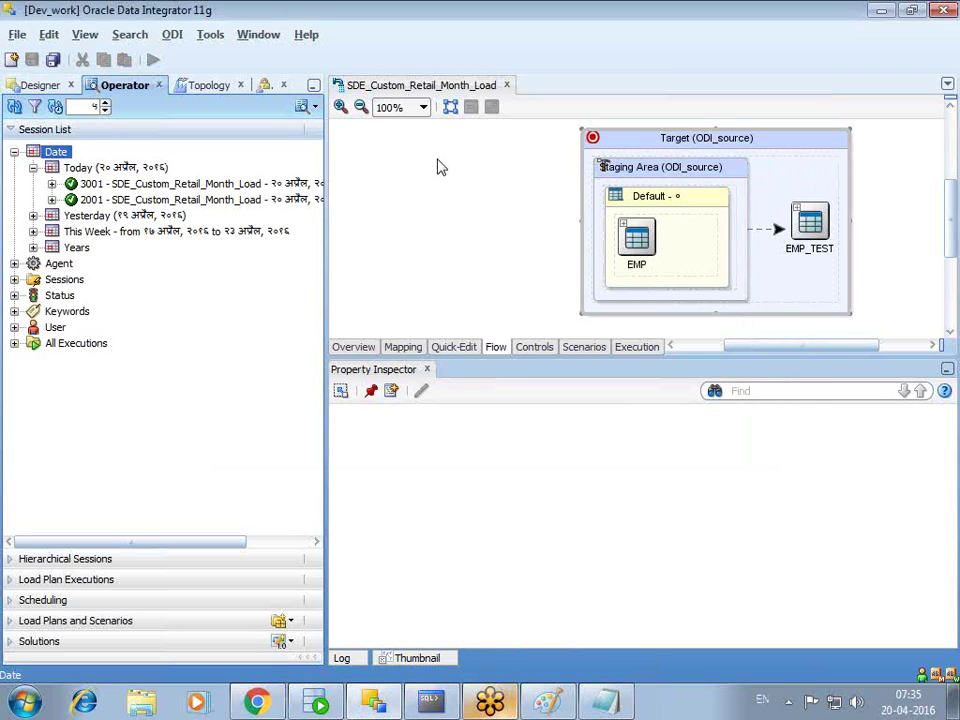
- Scroll through the SDE_Custom_Retail_Month_Load flow diagram, then switch to the Notepad notes
{"action": "left_click", "coordinate": [879, 315]}
{"action": "scroll", "coordinate": [643, 276], "scroll_direction": "down", "scroll_amount": 3}
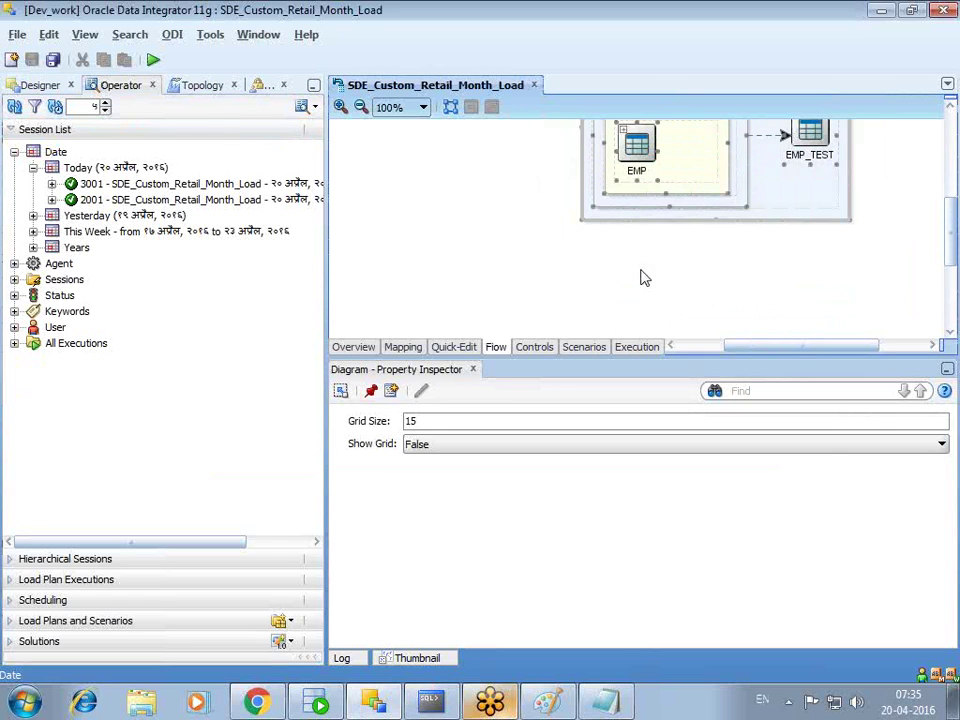
{"action": "scroll", "coordinate": [940, 215], "scroll_direction": "up", "scroll_amount": 3}
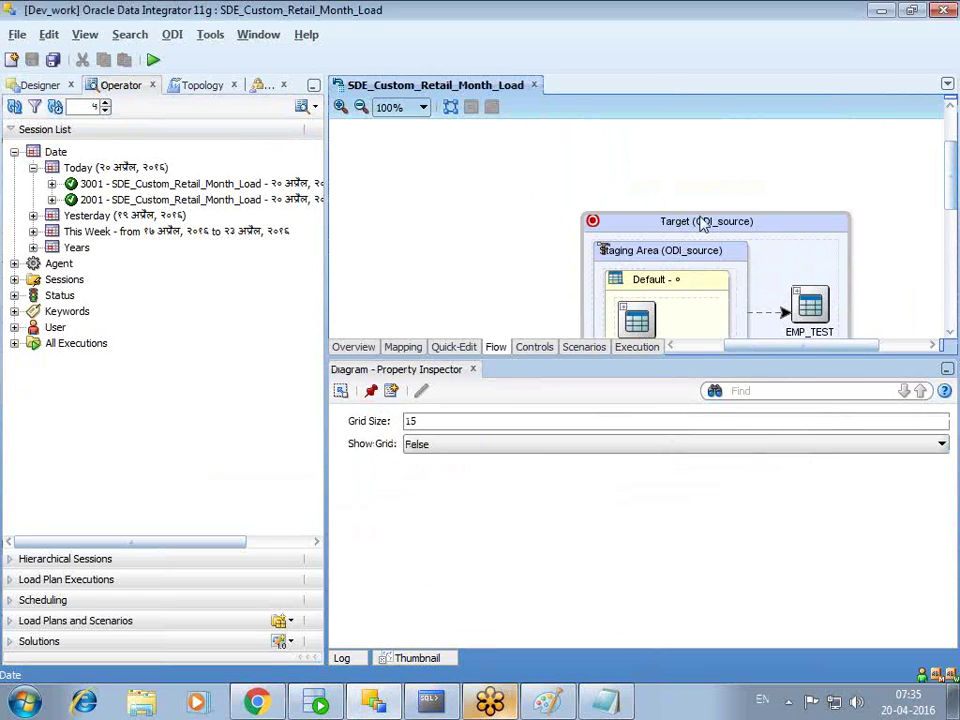
{"action": "scroll", "coordinate": [952, 180], "scroll_direction": "down", "scroll_amount": 1}
{"action": "scroll", "coordinate": [952, 191], "scroll_direction": "down", "scroll_amount": 1}
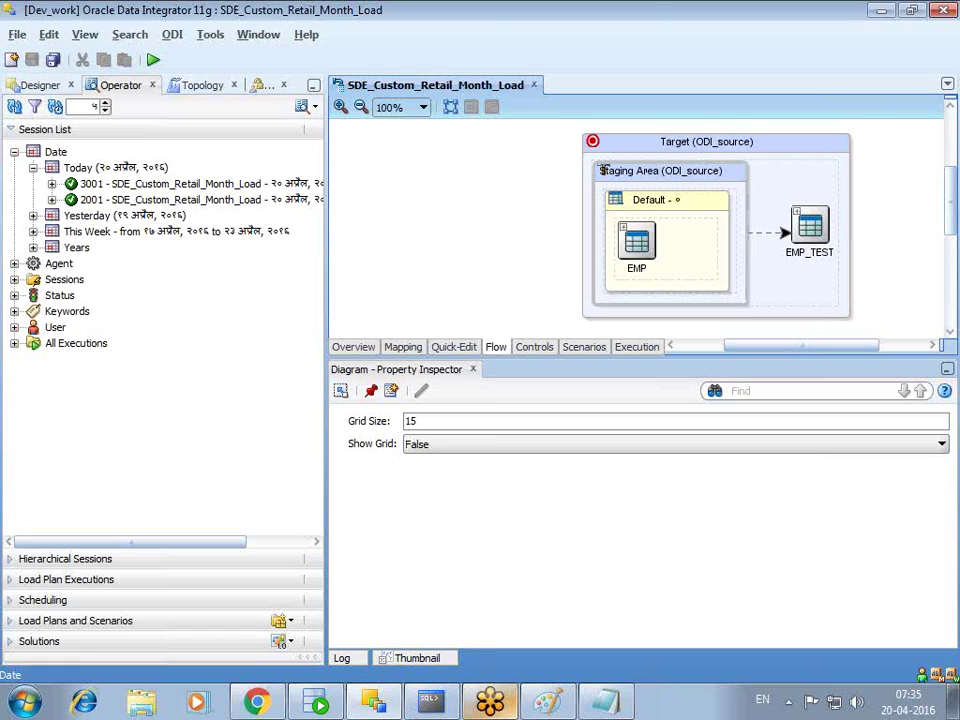
{"action": "key", "text": "alt+Tab"}
- Add a row of equals signs below the EMP.ENAME line
{"action": "left_click", "coordinate": [81, 306]}
{"action": "left_click", "coordinate": [272, 287]}
{"action": "type", "text": "=========================================="}
{"action": "key", "text": "Return"}
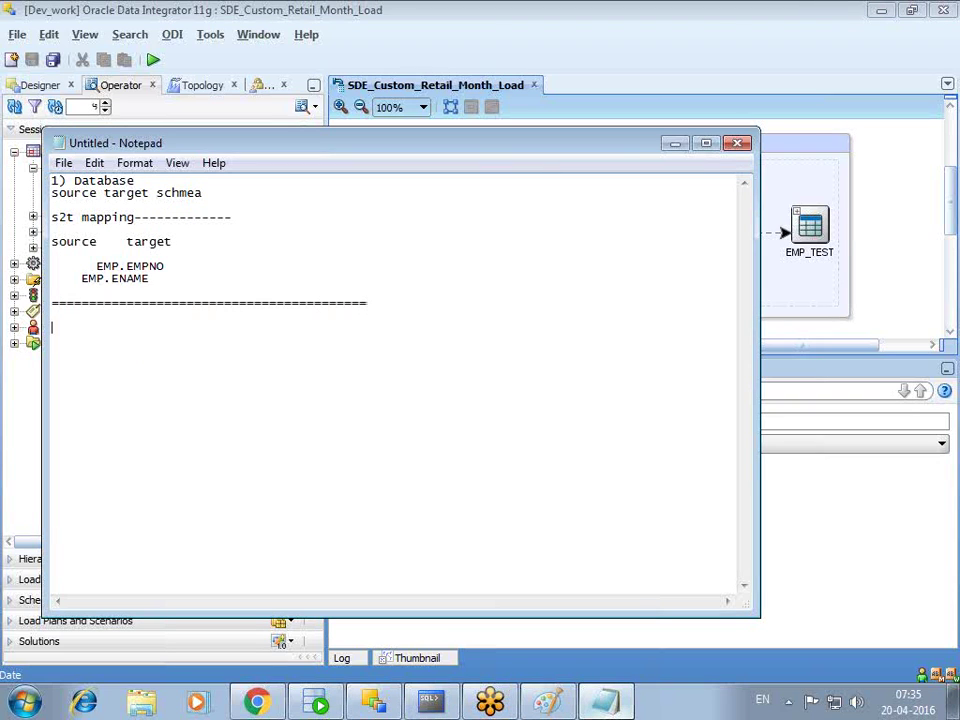
- Write point 1: 'If source technology is different from target technology'
{"action": "type", "text": "w1),"}
{"action": "key", "text": "BackSpace"}
{"action": "key", "text": "BackSpace"}
{"action": "type", "text": "If source technolo"}
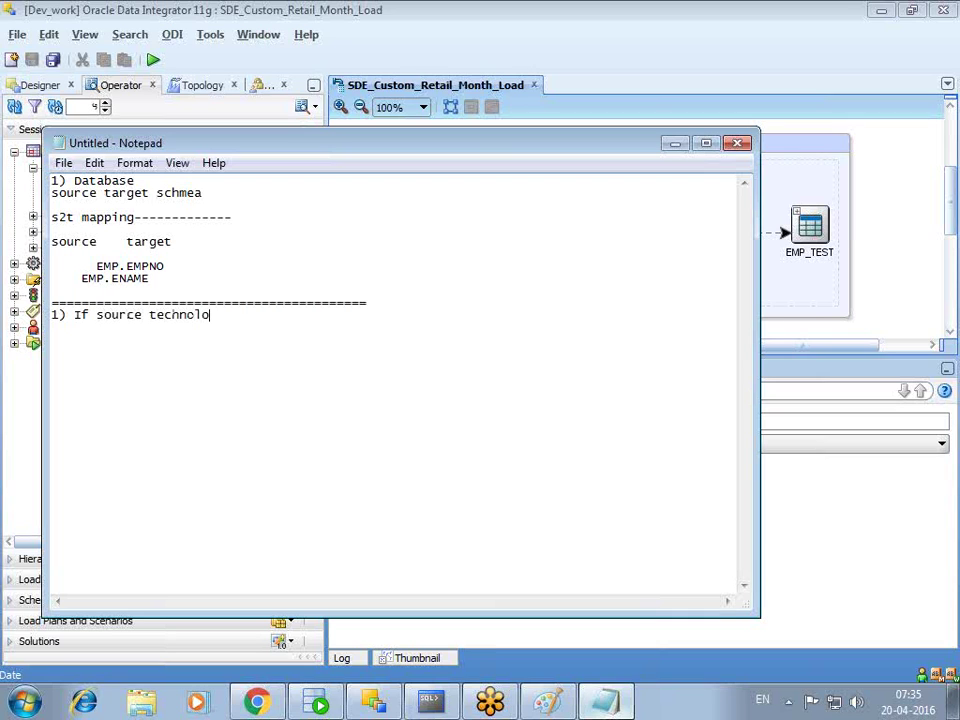
{"action": "type", "text": "gy is different from target tefc"}
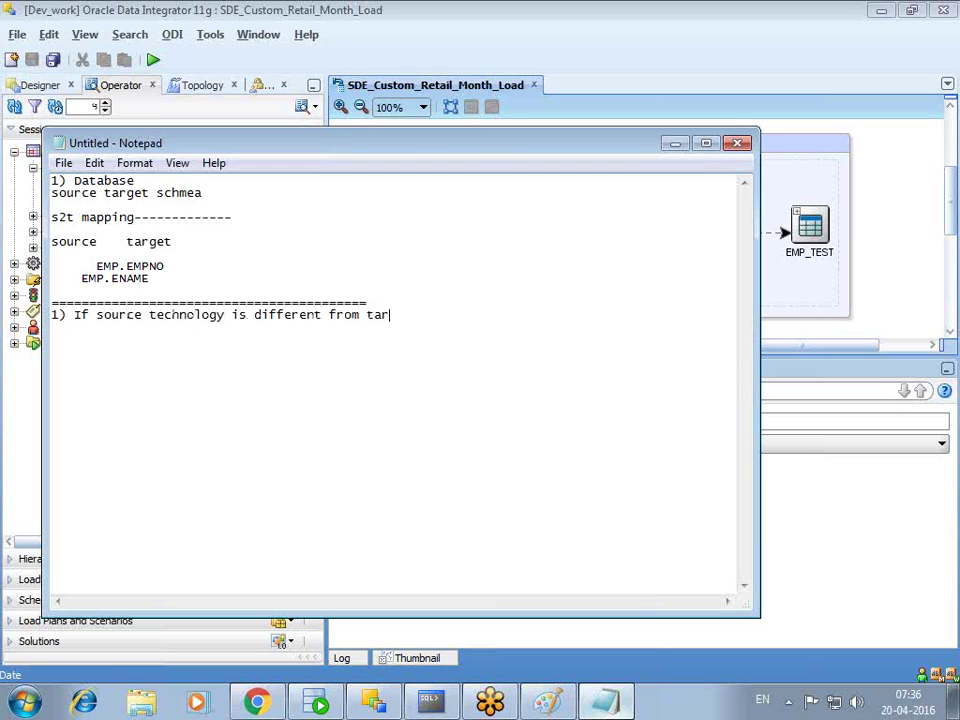
{"action": "key", "text": "BackSpace"}
{"action": "key", "text": "BackSpace"}
{"action": "type", "text": "chnology."}
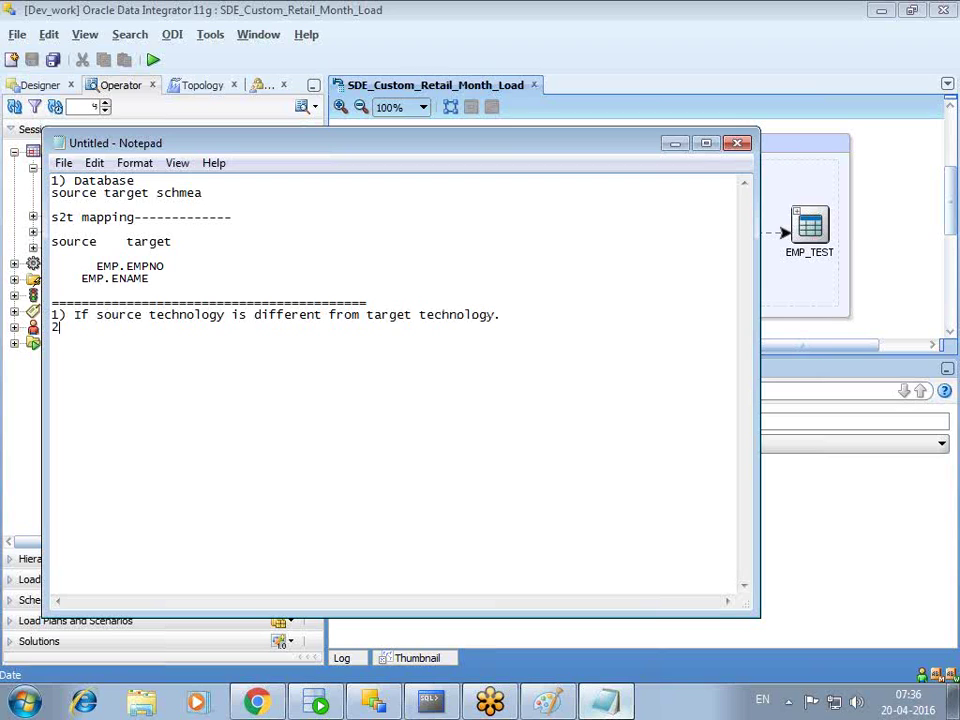
{"action": "type", "text": "If"}
- Write point 2: 'If the source database is diff from target database'
{"action": "key", "text": "BackSpace"}
{"action": "key", "text": "BackSpace"}
{"action": "key", "text": "BackSpace"}
{"action": "key", "text": "BackSpace"}
{"action": "type", "text": "If the sour"}
{"action": "key", "text": "BackSpace"}
{"action": "key", "text": "BackSpace"}
{"action": "type", "text": "ource databse"}
{"action": "key", "text": "BackSpace"}
{"action": "key", "text": "BackSpace"}
{"action": "type", "text": "ase is d"}
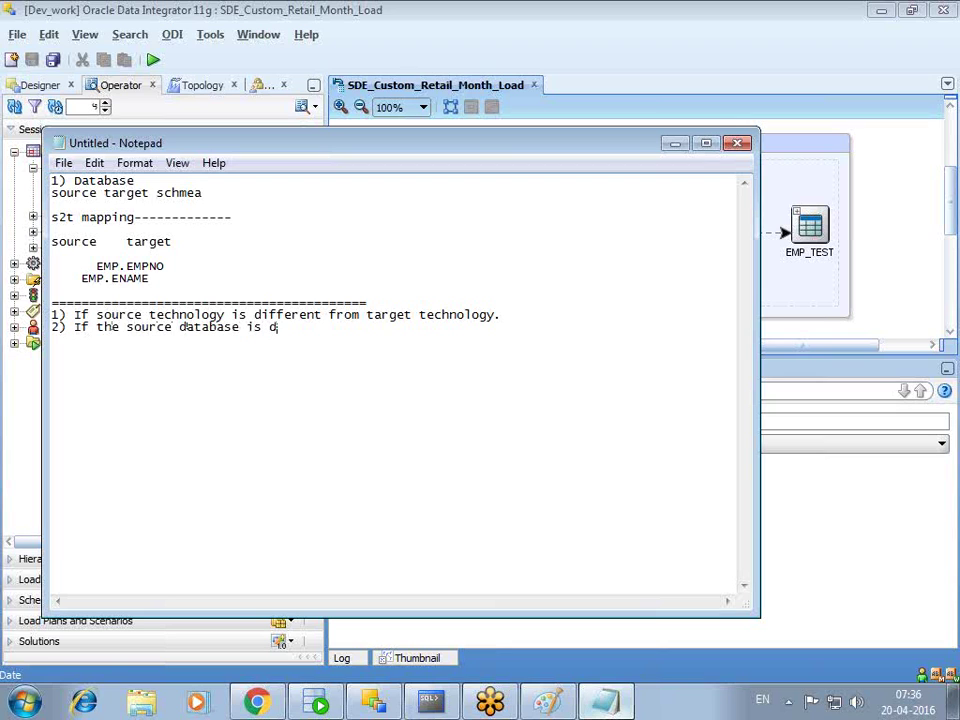
{"action": "type", "text": "iff from target database."}
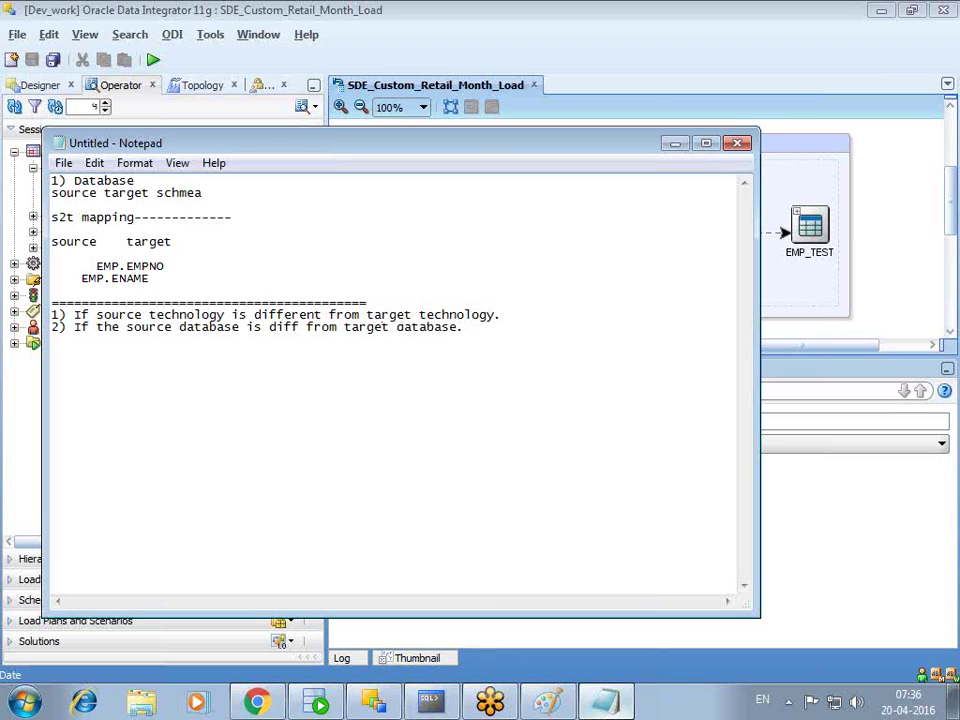
- Add the examples 'file -- table' and 'xml--table' beneath the first point
{"action": "left_click", "coordinate": [533, 319]}
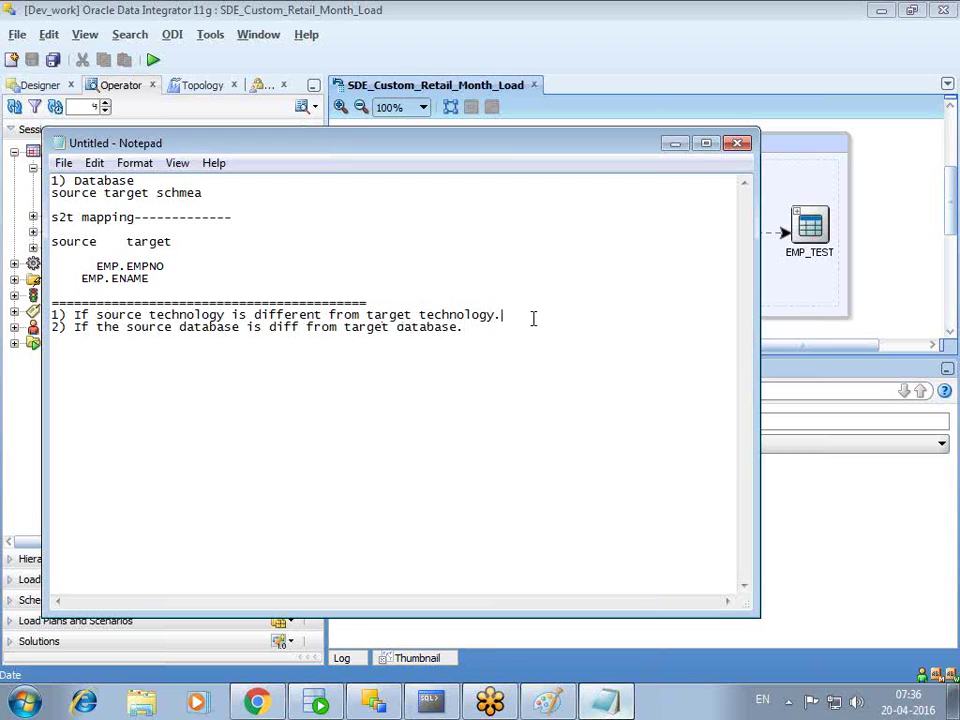
{"action": "key", "text": "Return"}
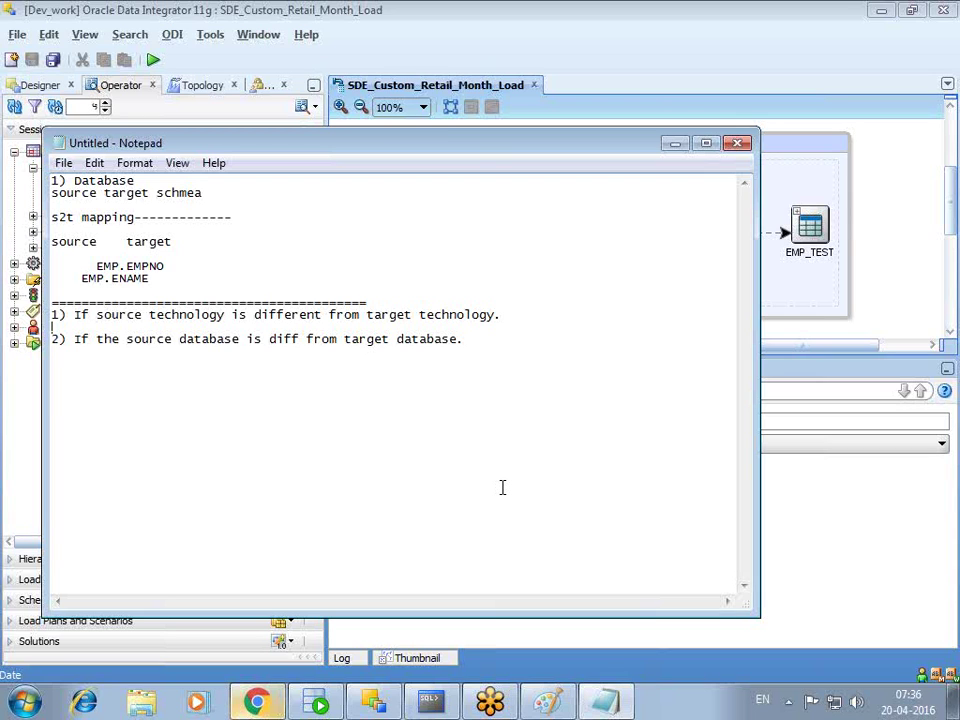
{"action": "left_click", "coordinate": [600, 317]}
{"action": "key", "text": "Return"}
{"action": "key", "text": "Return"}
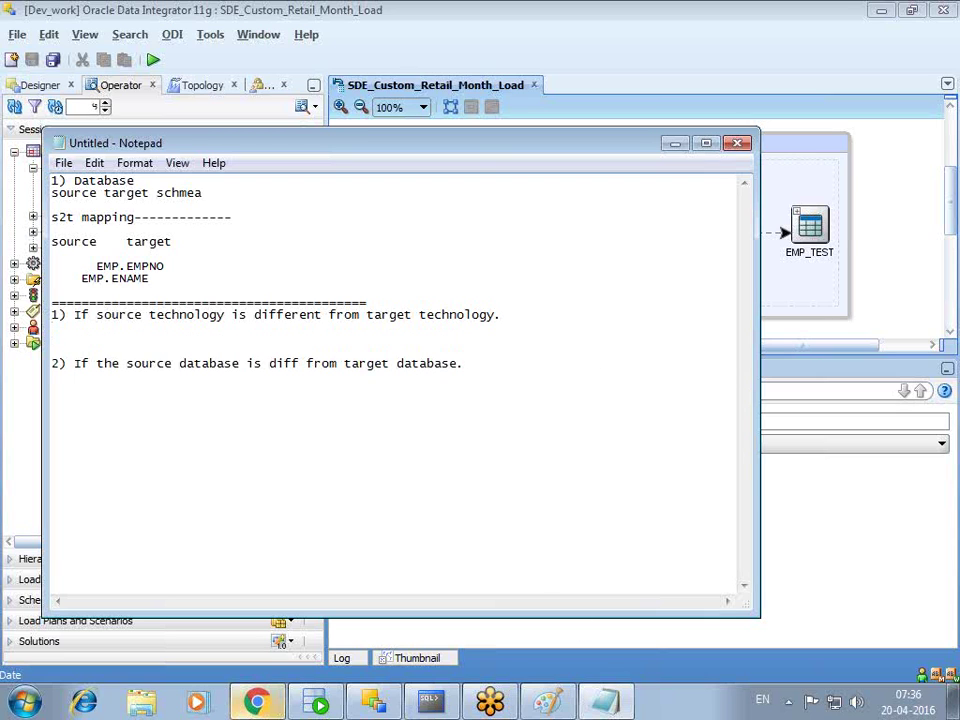
{"action": "type", "text": "file  -- table"}
{"action": "key", "text": "Return"}
{"action": "type", "text": "xml--table"}
{"action": "key", "text": "Return"}
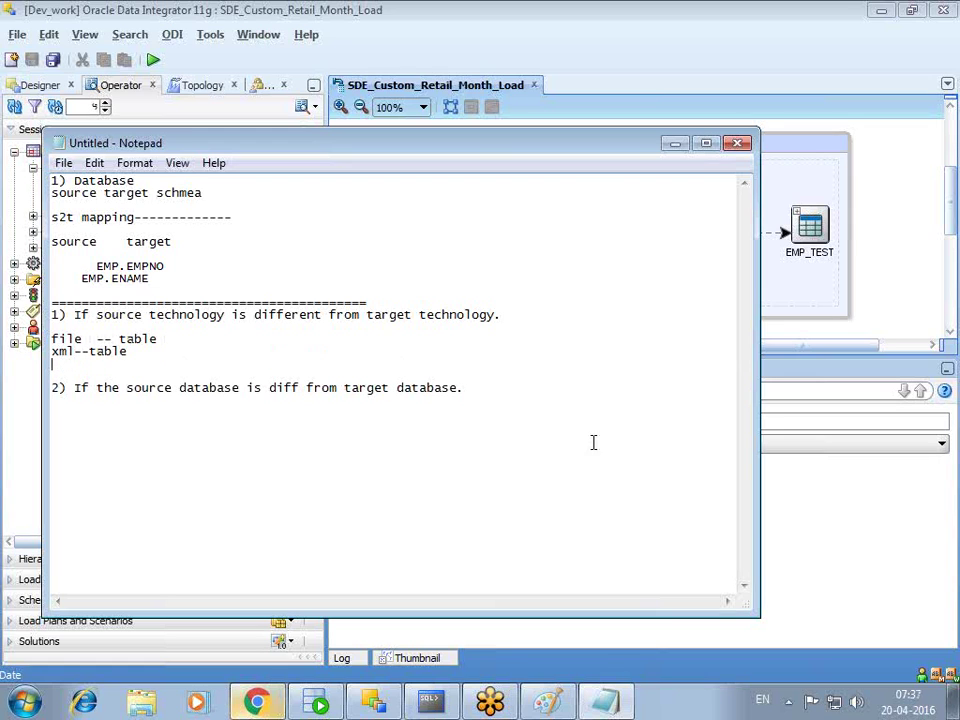
{"action": "left_click_drag", "start_coordinate": [88, 339], "coordinate": [53, 364]}
{"action": "left_click", "coordinate": [238, 356]}
- Insert an 'LKM.' heading above the points and minimize Notepad
{"action": "left_click", "coordinate": [407, 303]}
{"action": "key", "text": "Return"}
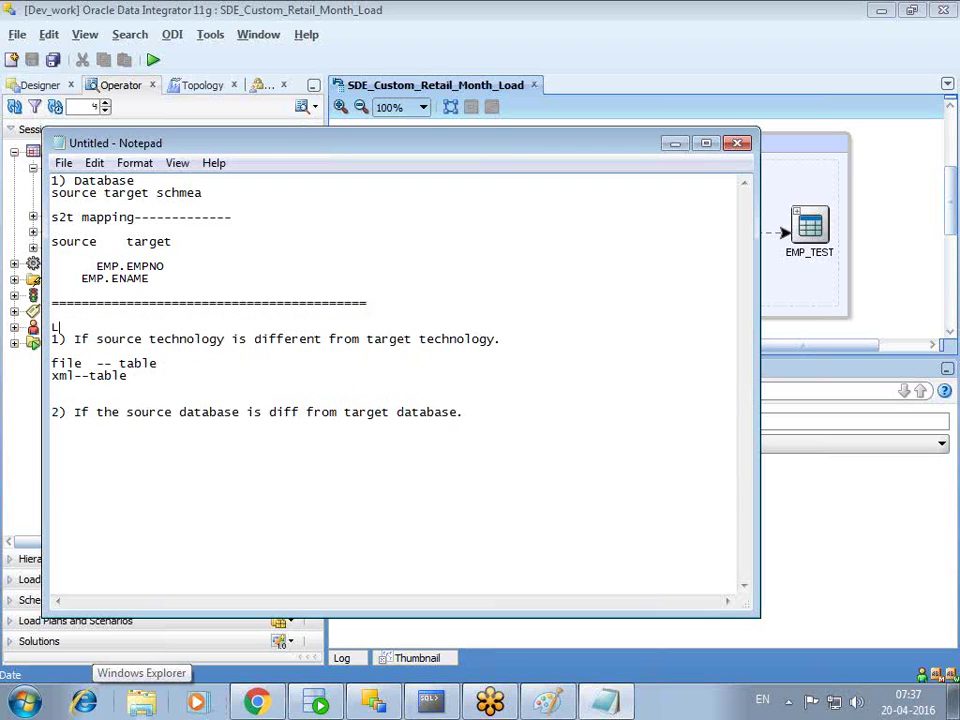
{"action": "type", "text": "LKM"}
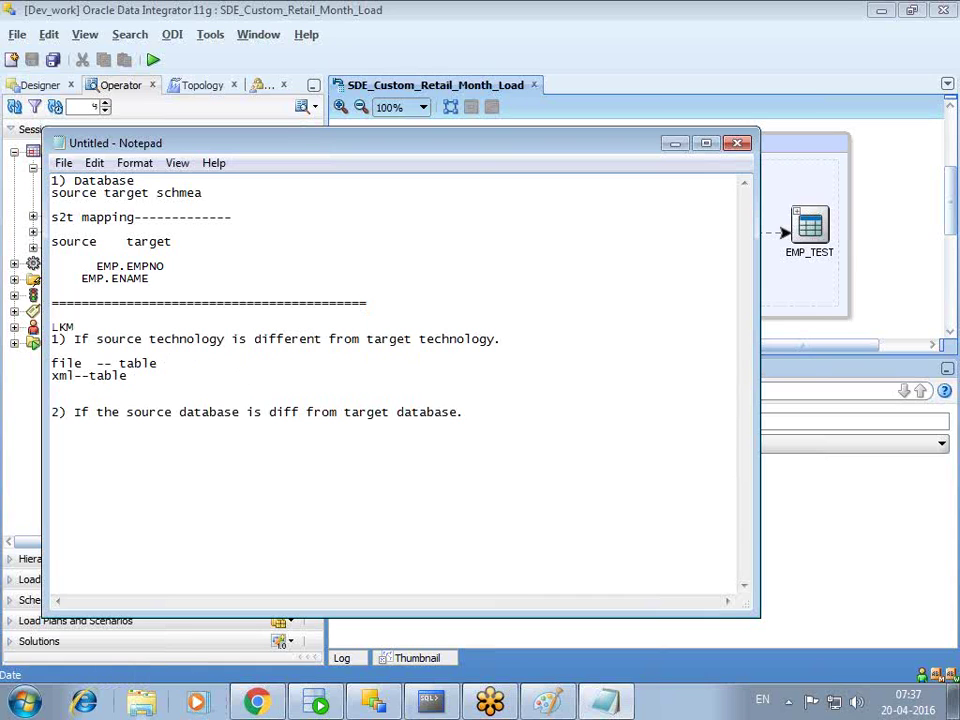
{"action": "type", "text": "."}
{"action": "key", "text": "Return"}
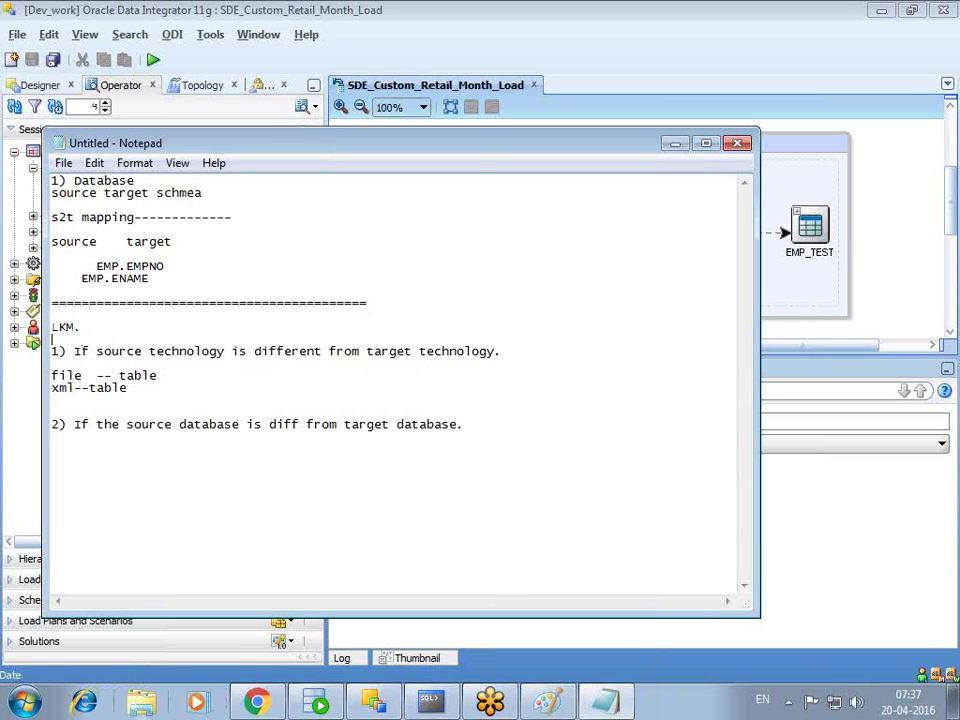
{"action": "left_click", "coordinate": [675, 145]}
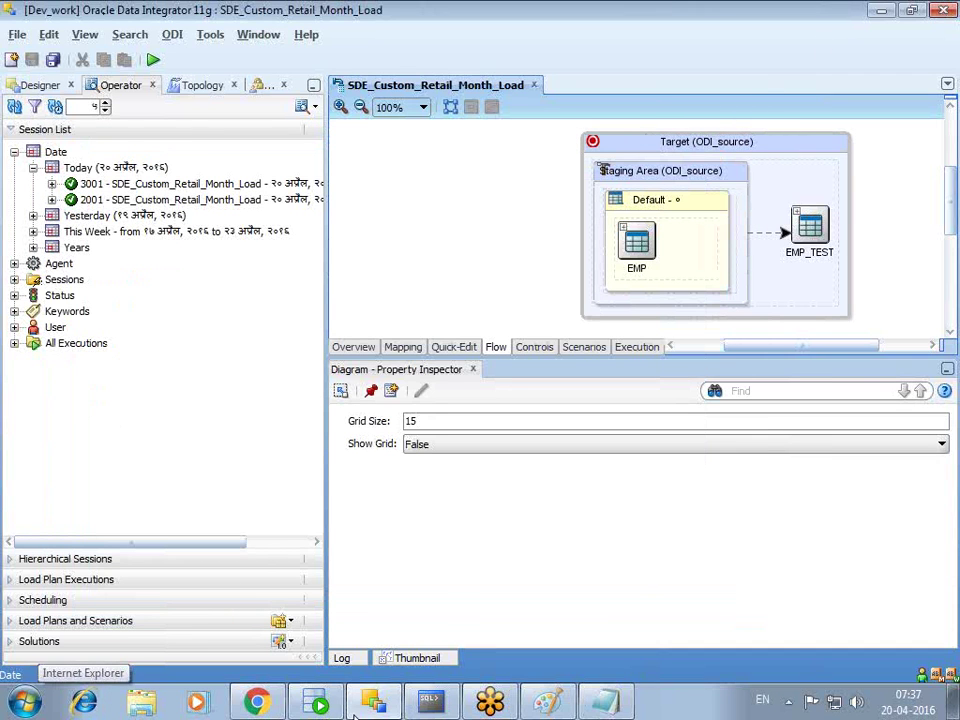
- Return to Designer, collapse Interfaces, and show the interface's column mapping
{"action": "left_click", "coordinate": [36, 86]}
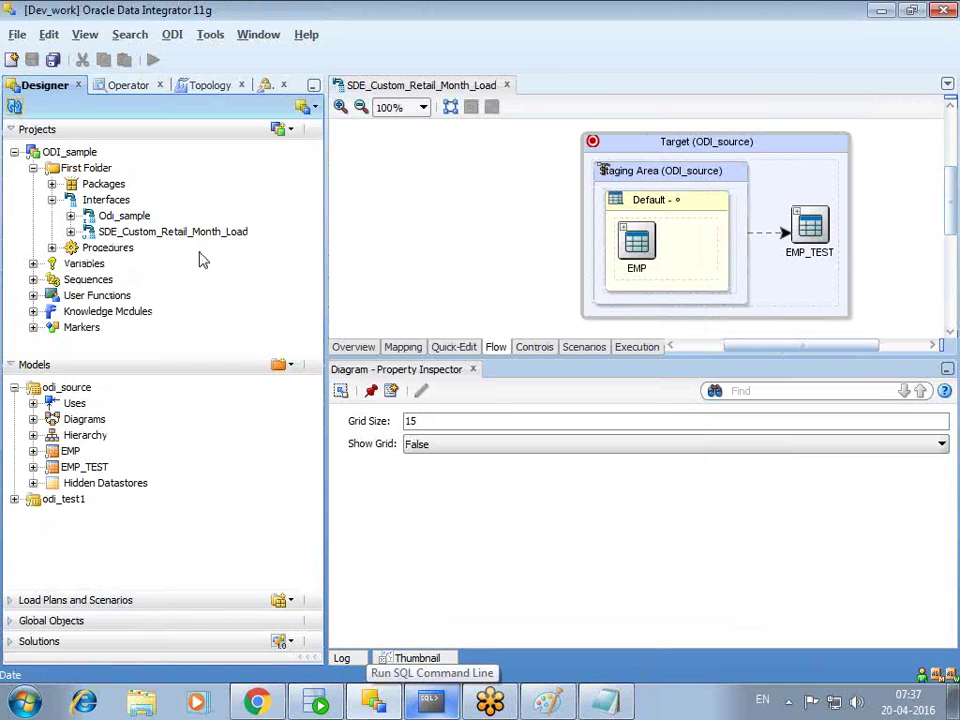
{"action": "left_click", "coordinate": [51, 199]}
{"action": "left_click", "coordinate": [105, 215]}
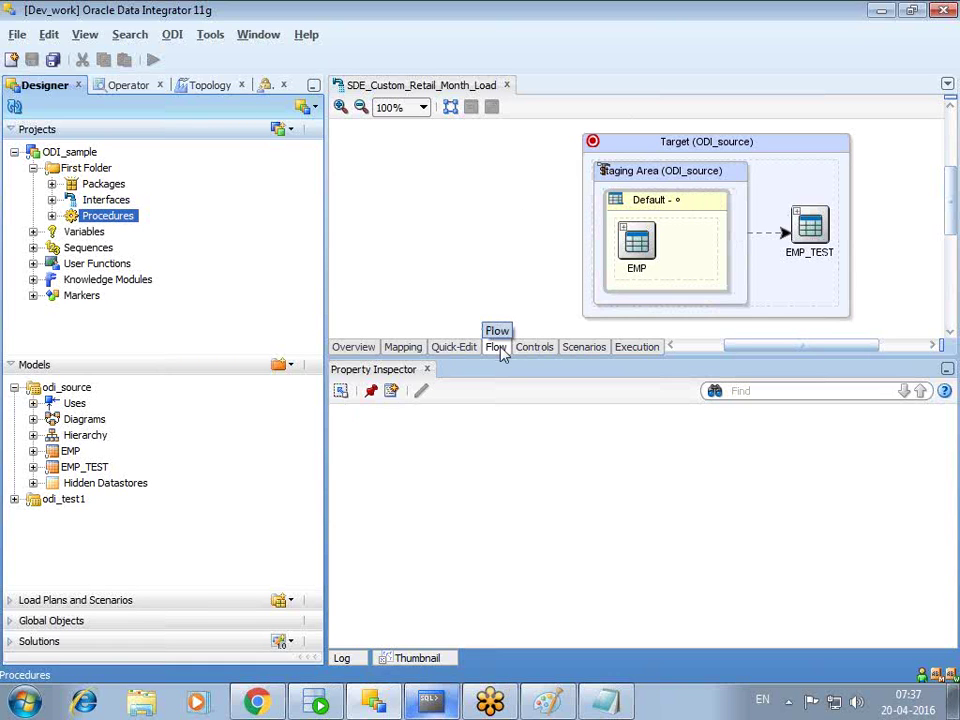
{"action": "left_click", "coordinate": [403, 347]}
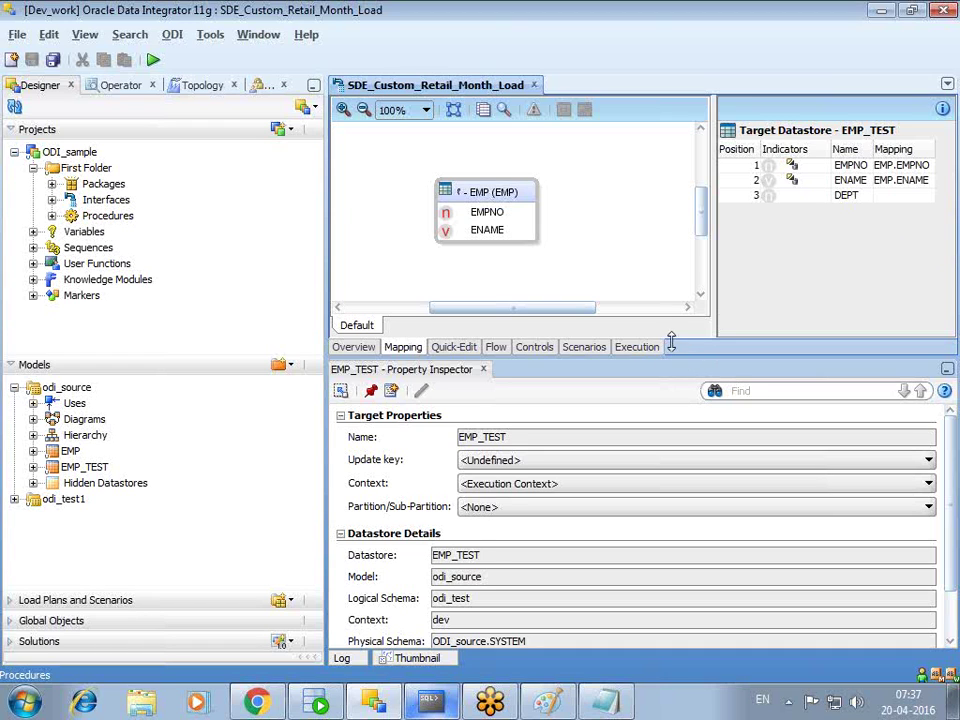
{"action": "left_click_drag", "start_coordinate": [672, 342], "coordinate": [672, 327]}
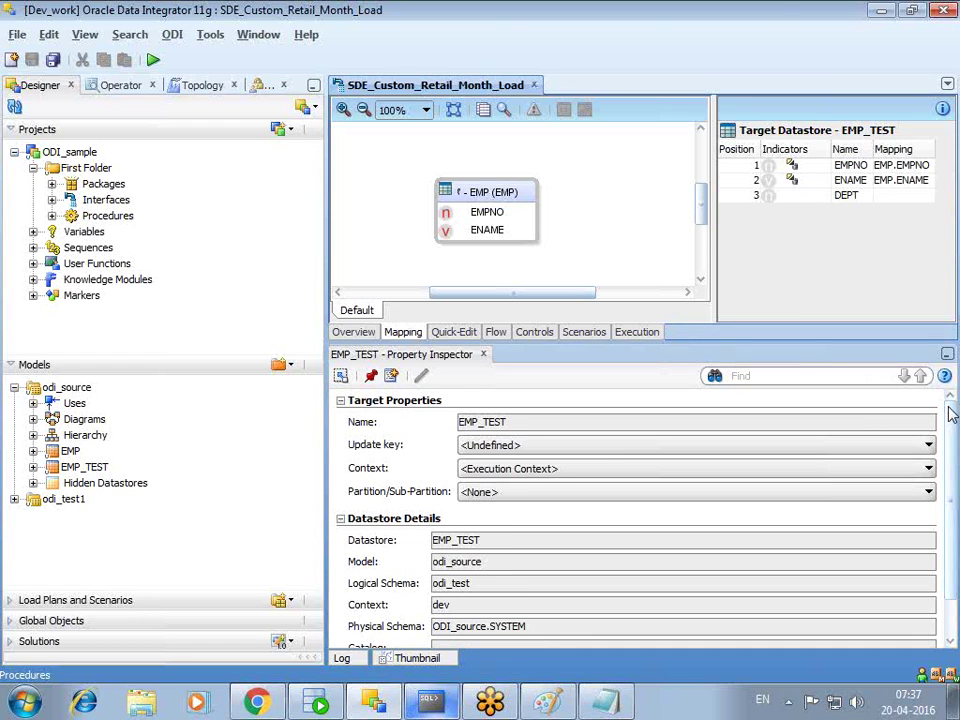
{"action": "scroll", "coordinate": [950, 430], "scroll_direction": "down", "scroll_amount": 1}
{"action": "scroll", "coordinate": [945, 443], "scroll_direction": "up", "scroll_amount": 1}
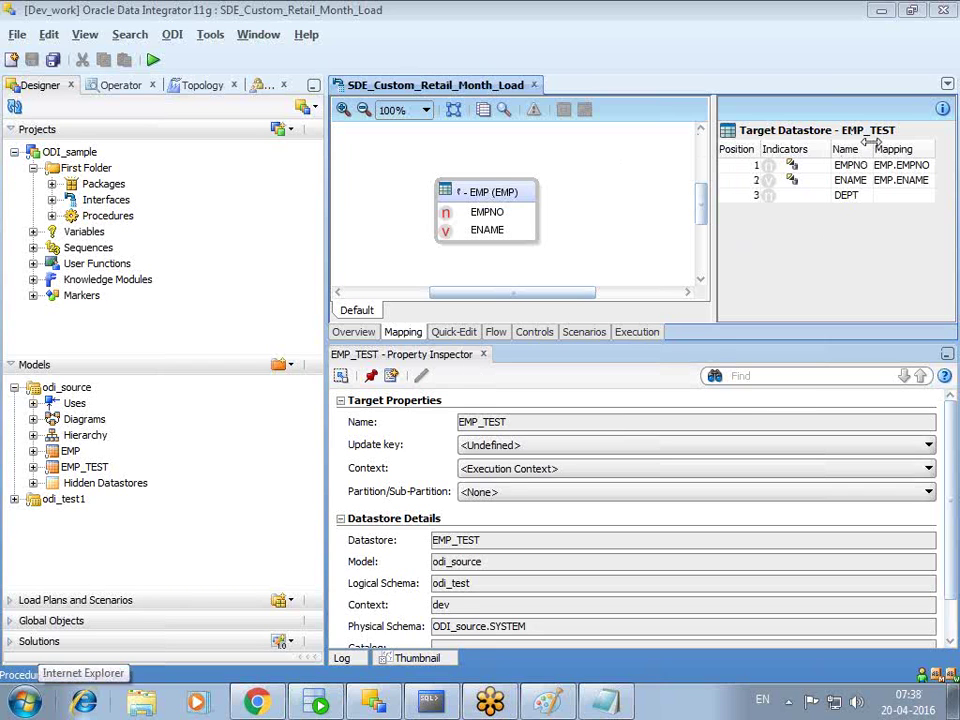
- Compare the Flow tab's IKM SQL Control Append settings with the EMP_TEST mapping, ending on Mapping
{"action": "left_click", "coordinate": [494, 332]}
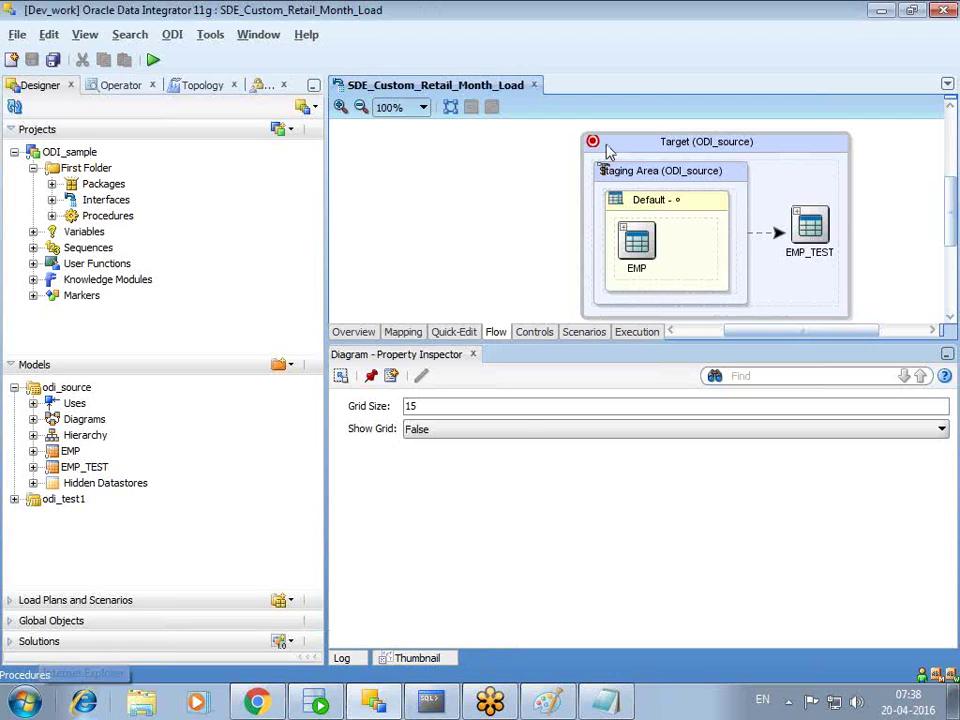
{"action": "left_click", "coordinate": [606, 150]}
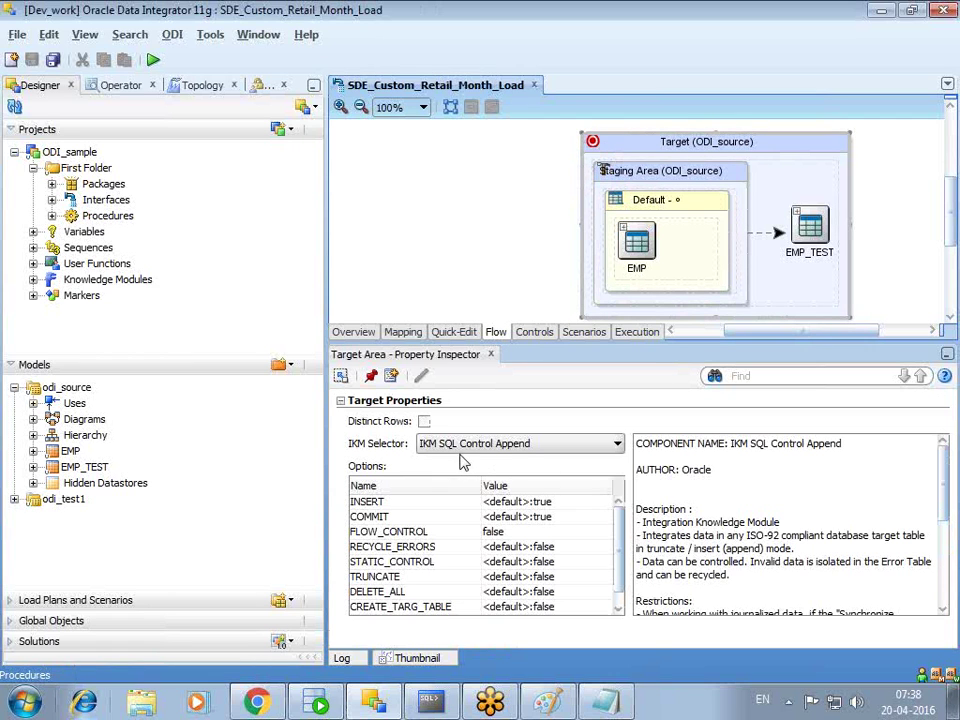
{"action": "left_click", "coordinate": [401, 332]}
{"action": "left_click", "coordinate": [830, 132]}
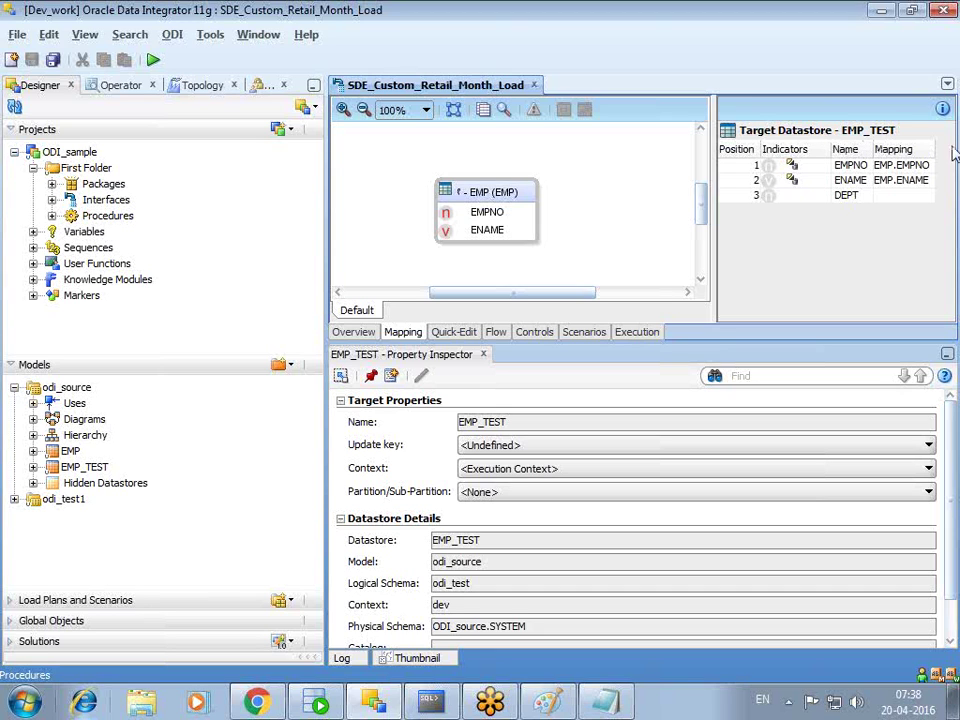
{"action": "left_click", "coordinate": [495, 332]}
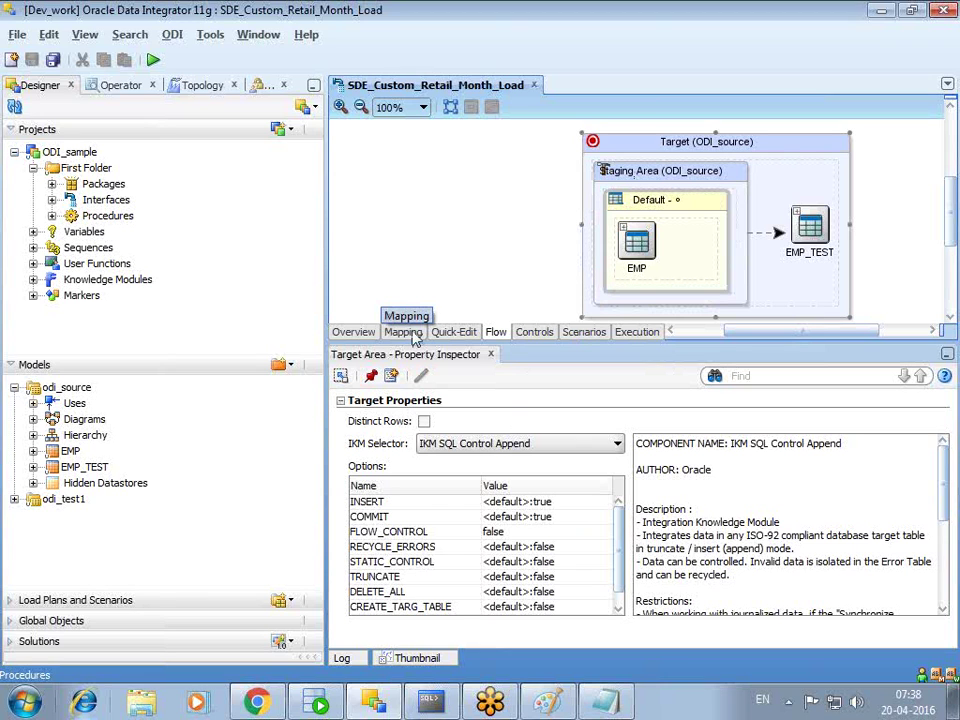
{"action": "left_click", "coordinate": [405, 332]}
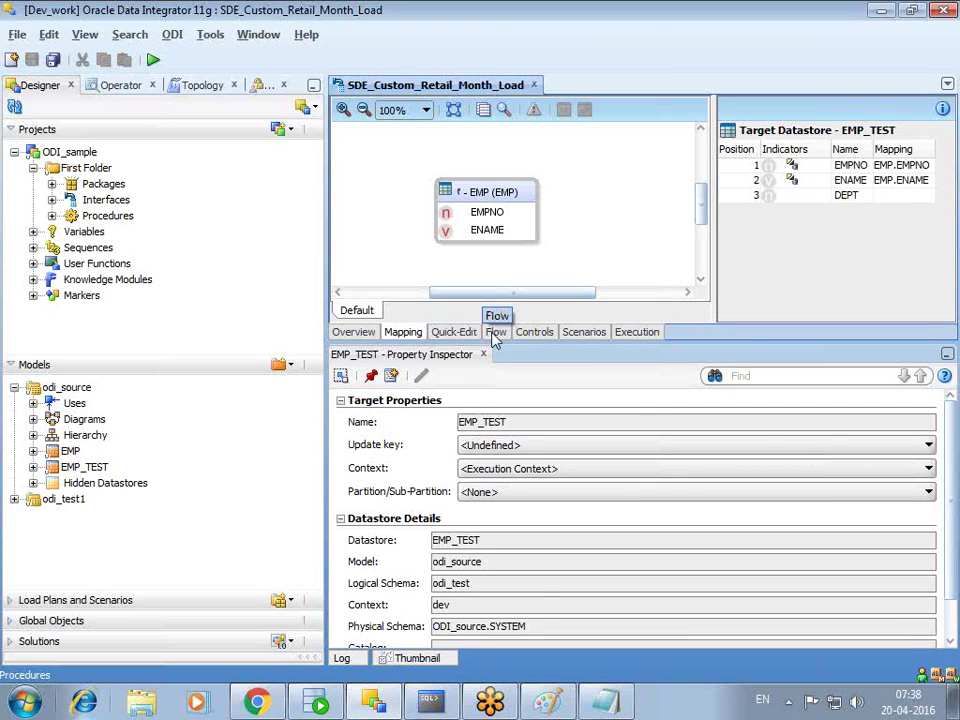
{"action": "left_click", "coordinate": [495, 332]}
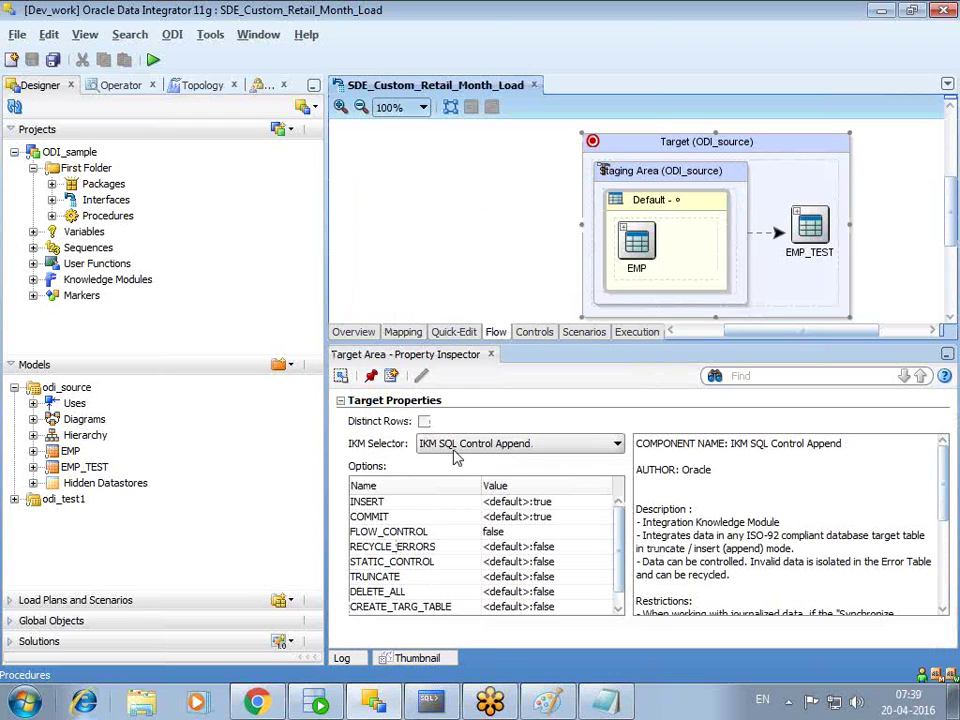
{"action": "left_click", "coordinate": [402, 332]}
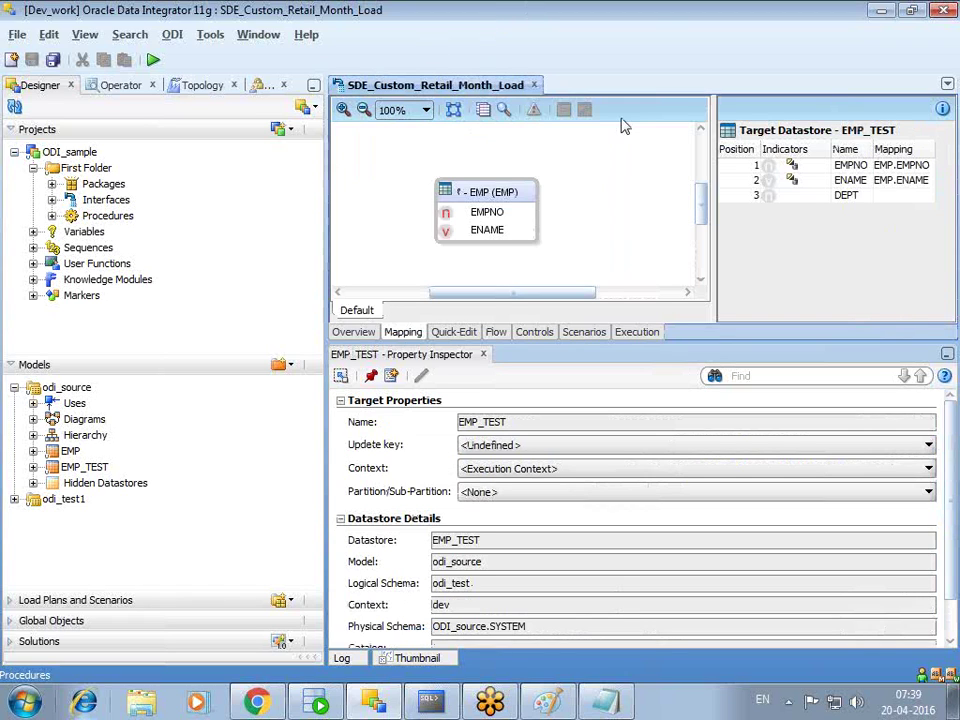
- Collapse Models, select Interfaces, and bring up the Packages folder's context menu
{"action": "left_click", "coordinate": [13, 365]}
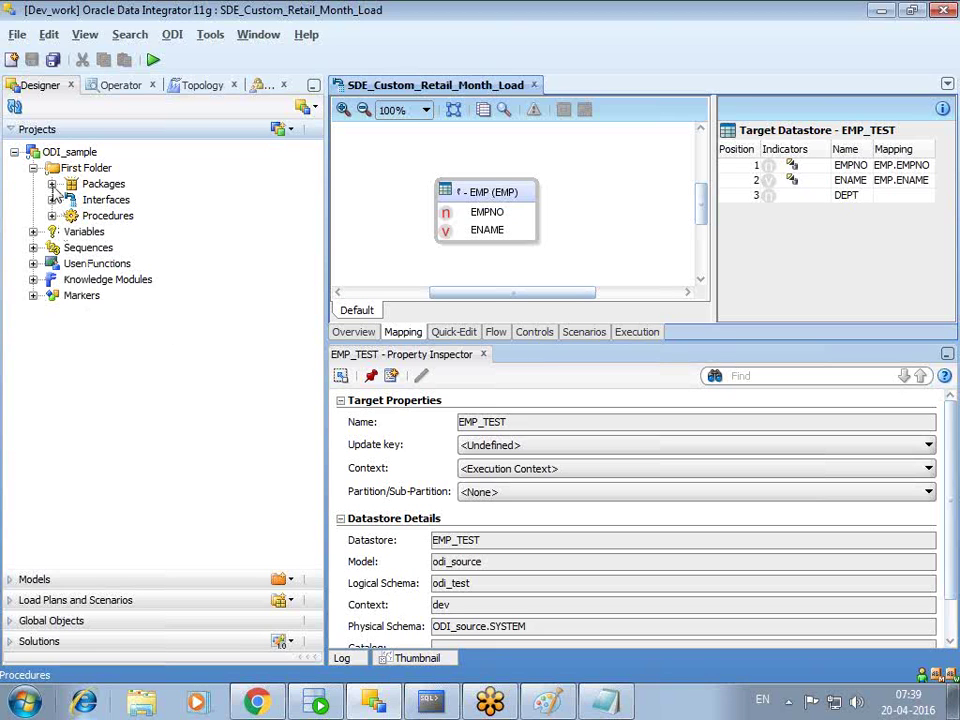
{"action": "left_click", "coordinate": [58, 197]}
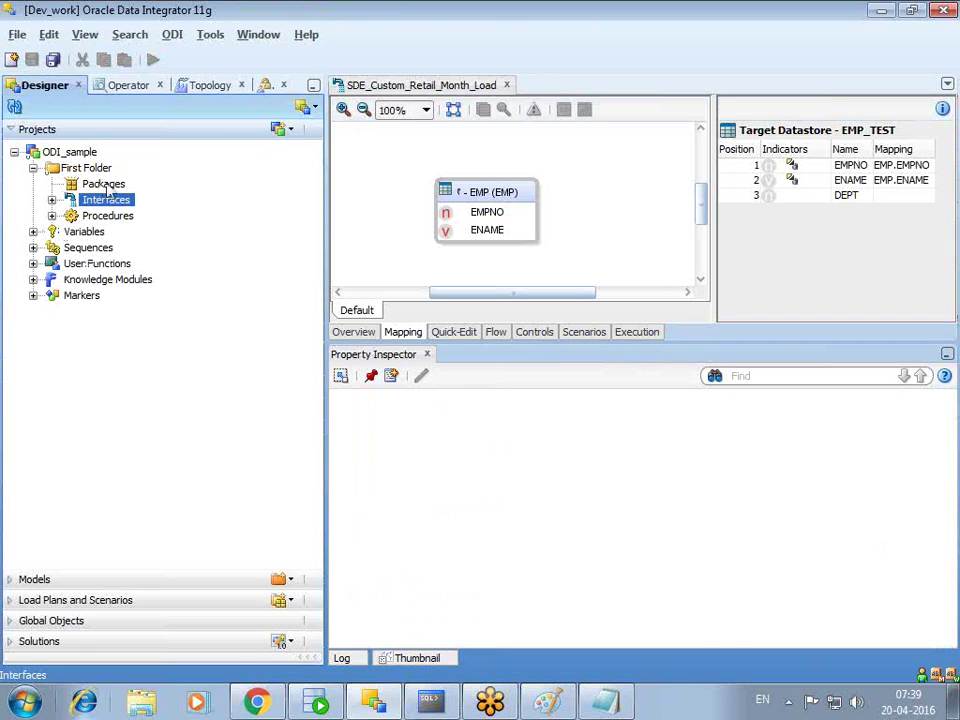
{"action": "right_click", "coordinate": [104, 187]}
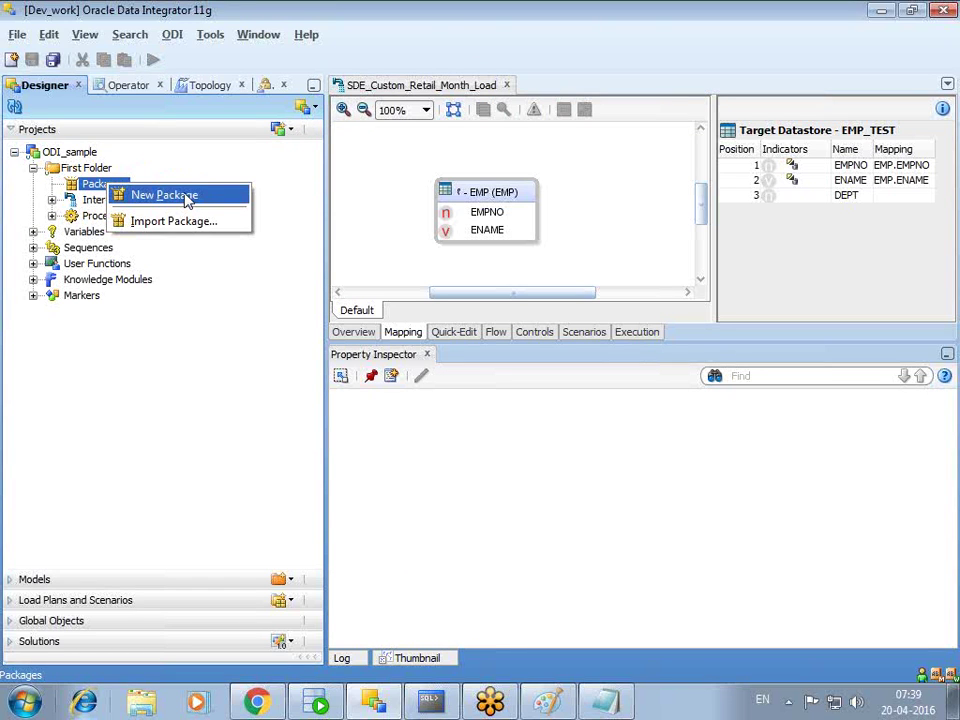
- Create a First Folder package named SDE_Custom_Retail_Month_Load, copied from the interface name, and open its Diagram
{"action": "left_click", "coordinate": [187, 199]}
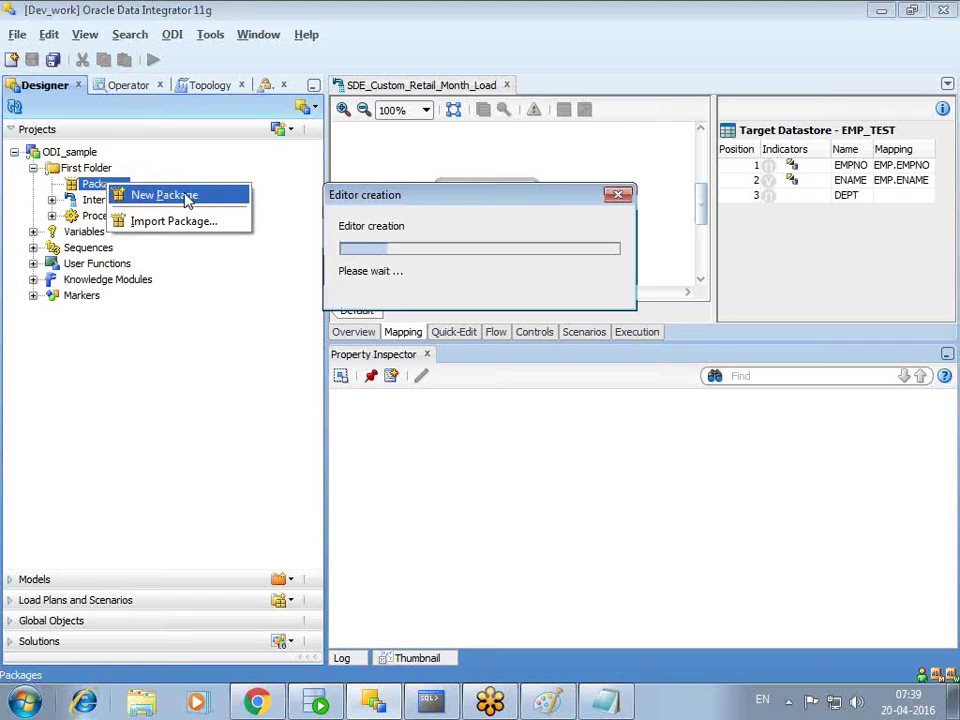
{"action": "left_click", "coordinate": [477, 146]}
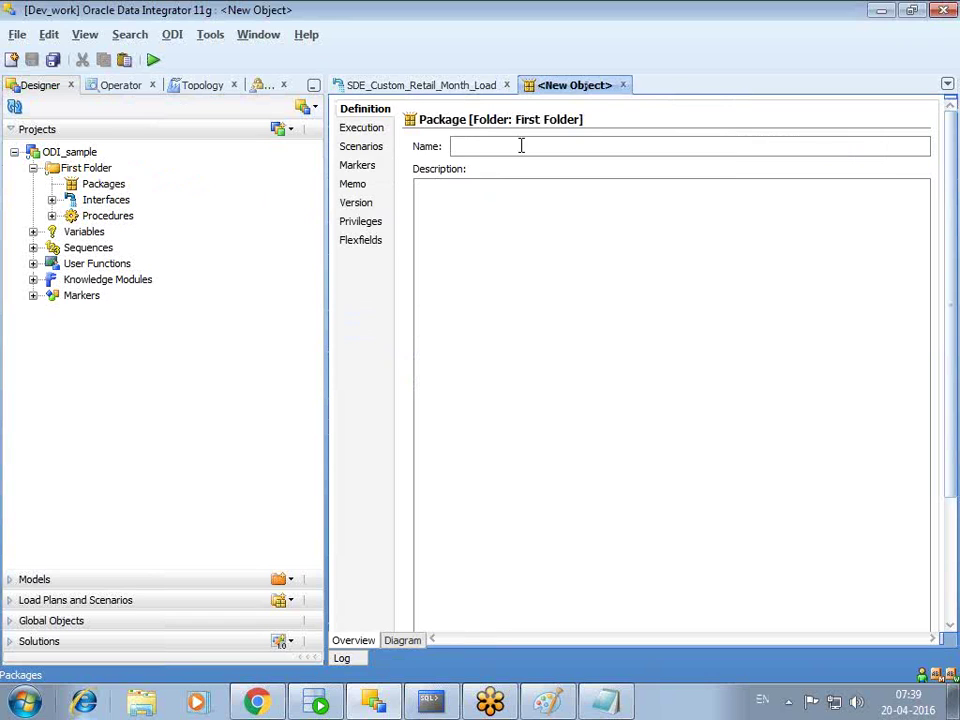
{"action": "type", "text": "SDE"}
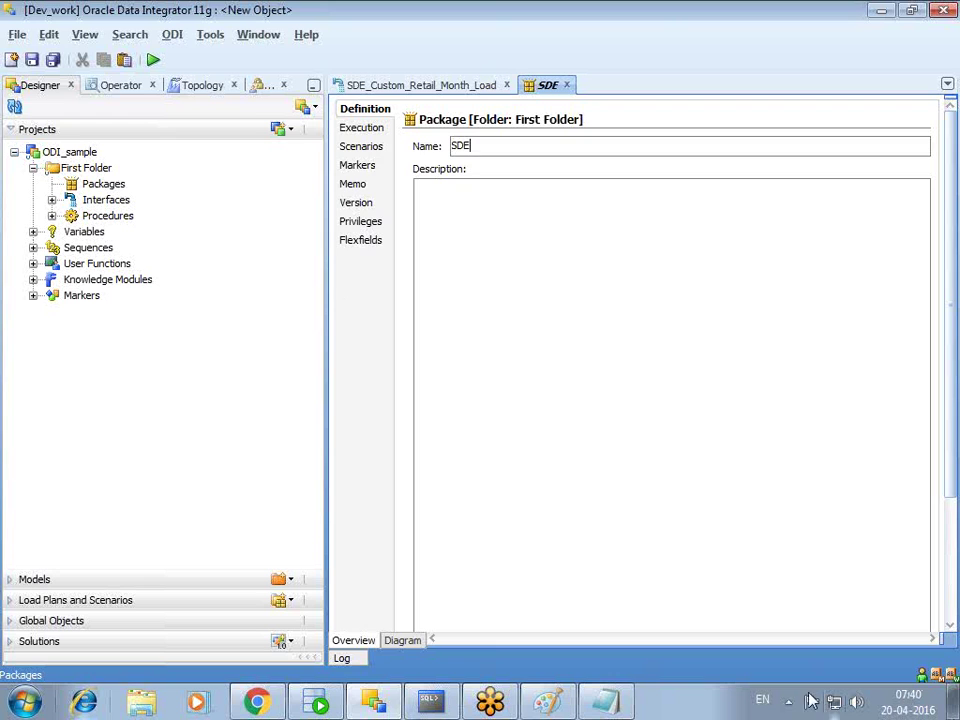
{"action": "left_click", "coordinate": [51, 200]}
{"action": "left_click", "coordinate": [201, 232]}
{"action": "left_click", "coordinate": [202, 234]}
{"action": "key", "text": "ctrl+c"}
{"action": "left_click", "coordinate": [474, 146]}
{"action": "key", "text": "ctrl+a"}
{"action": "key", "text": "ctrl+v"}
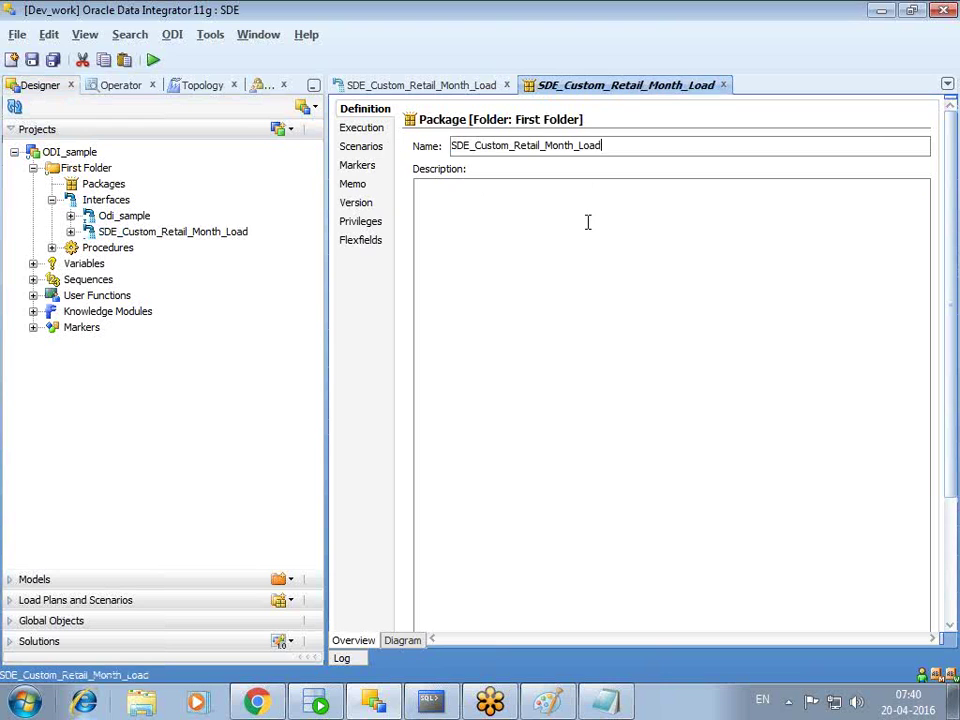
{"action": "left_click", "coordinate": [402, 641]}
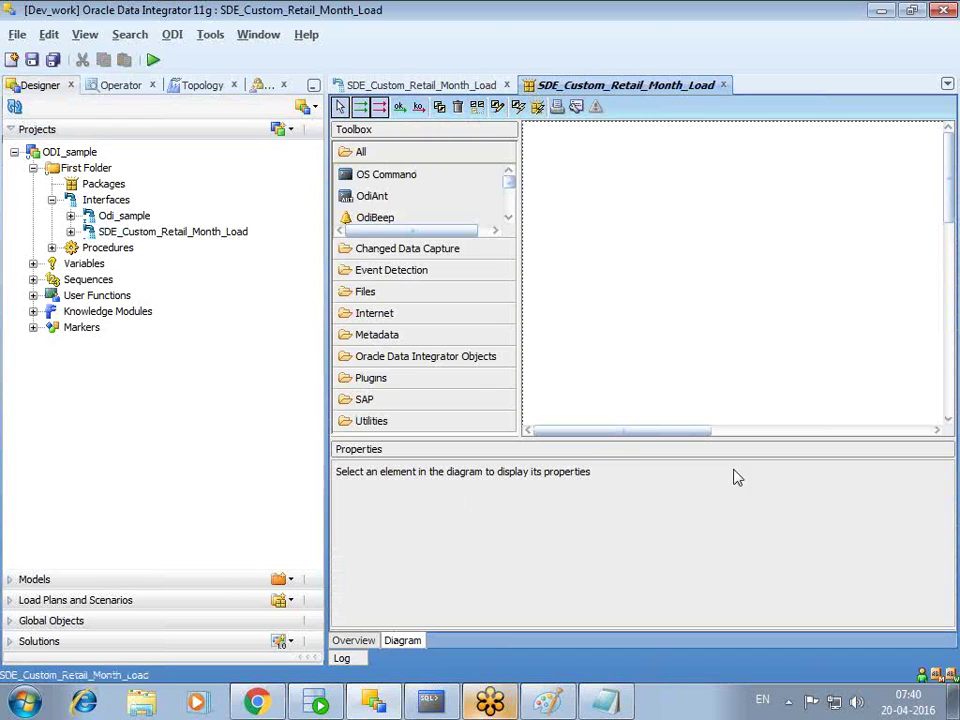
- Drop Odi_sample and SDE_Custom_Retail_Month_Load onto the diagram and link them on ok
{"action": "left_click_drag", "start_coordinate": [326, 195], "coordinate": [290, 190]}
{"action": "left_click", "coordinate": [120, 232]}
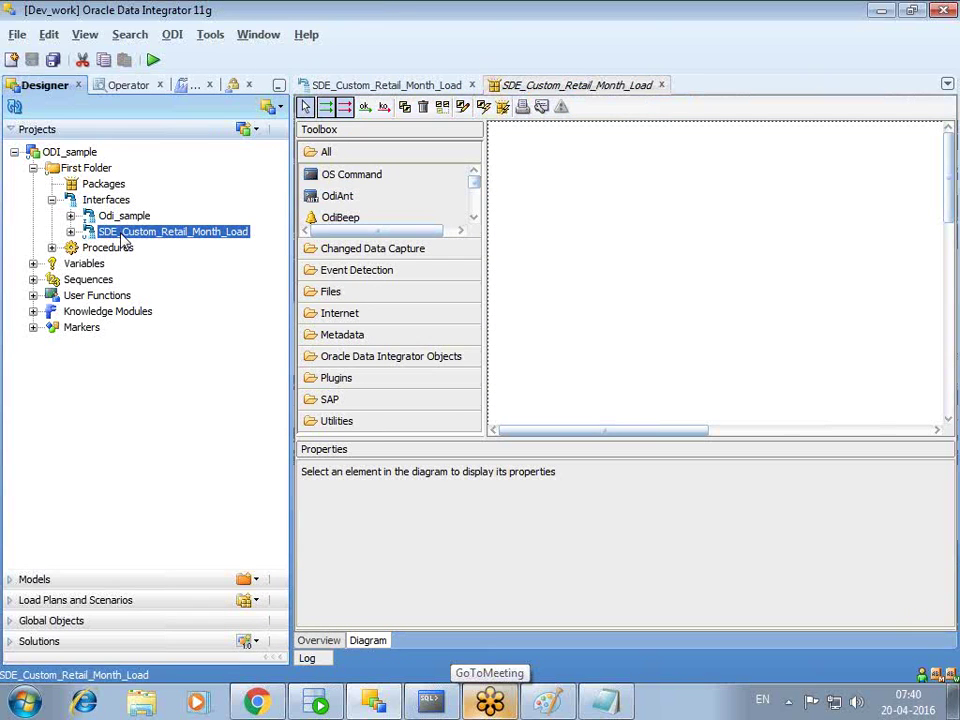
{"action": "left_click_drag", "start_coordinate": [124, 216], "coordinate": [628, 233]}
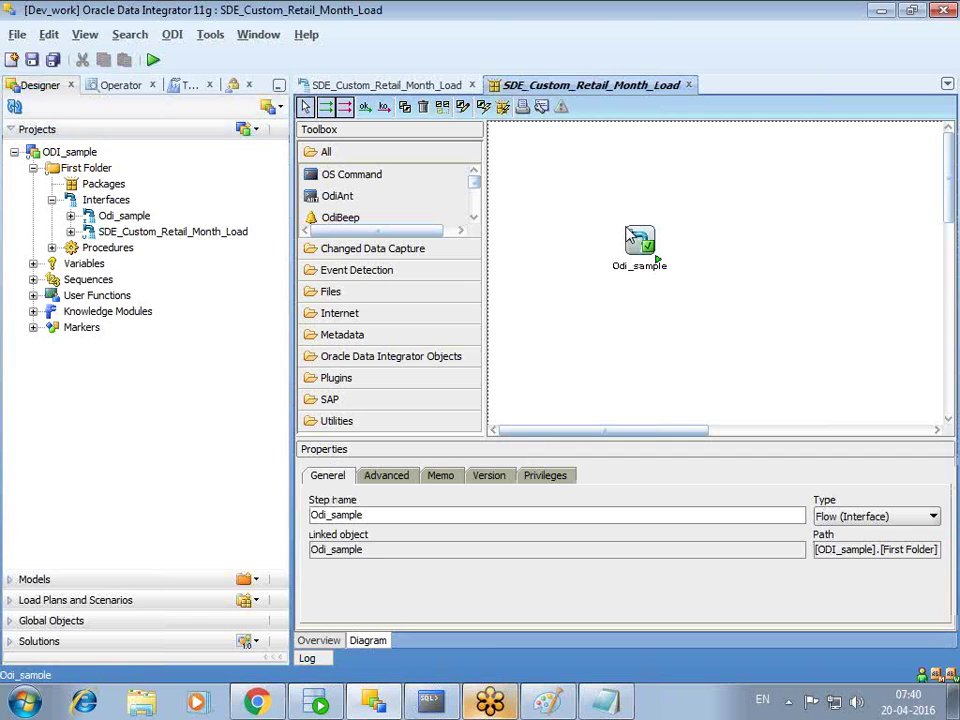
{"action": "left_click", "coordinate": [174, 234]}
{"action": "left_click_drag", "start_coordinate": [156, 236], "coordinate": [782, 242]}
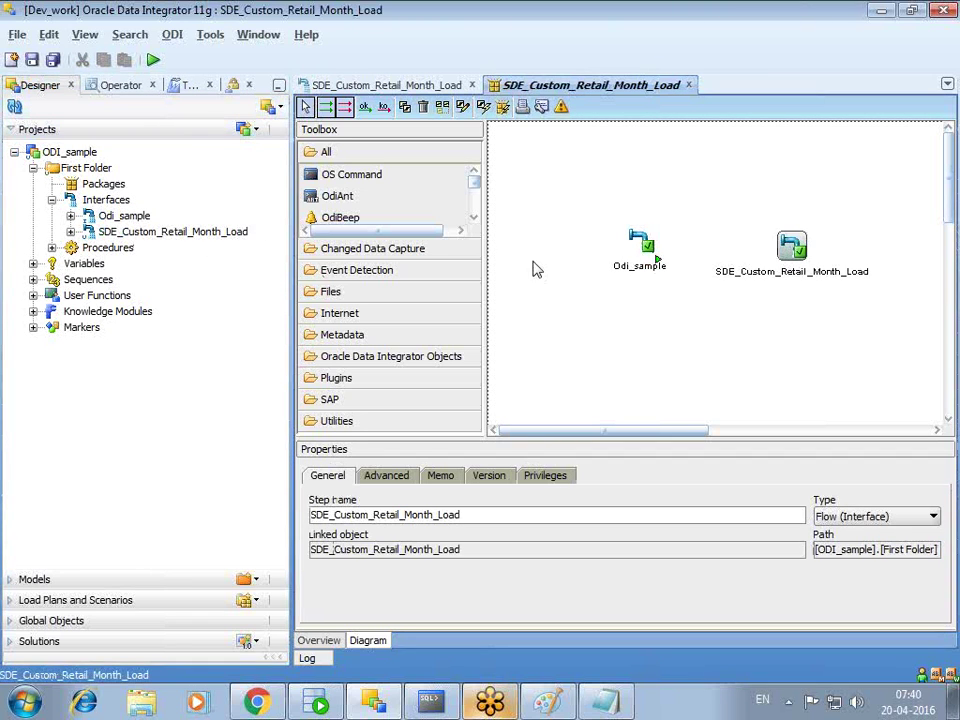
{"action": "left_click", "coordinate": [366, 107]}
{"action": "left_click_drag", "start_coordinate": [657, 260], "coordinate": [790, 246]}
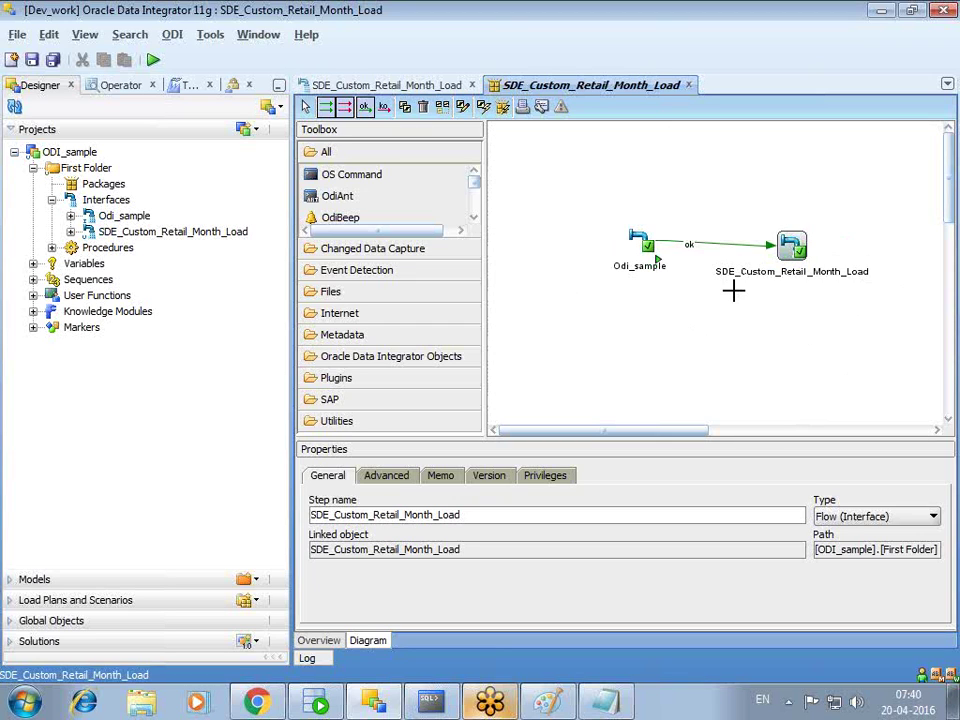
{"action": "left_click", "coordinate": [306, 107]}
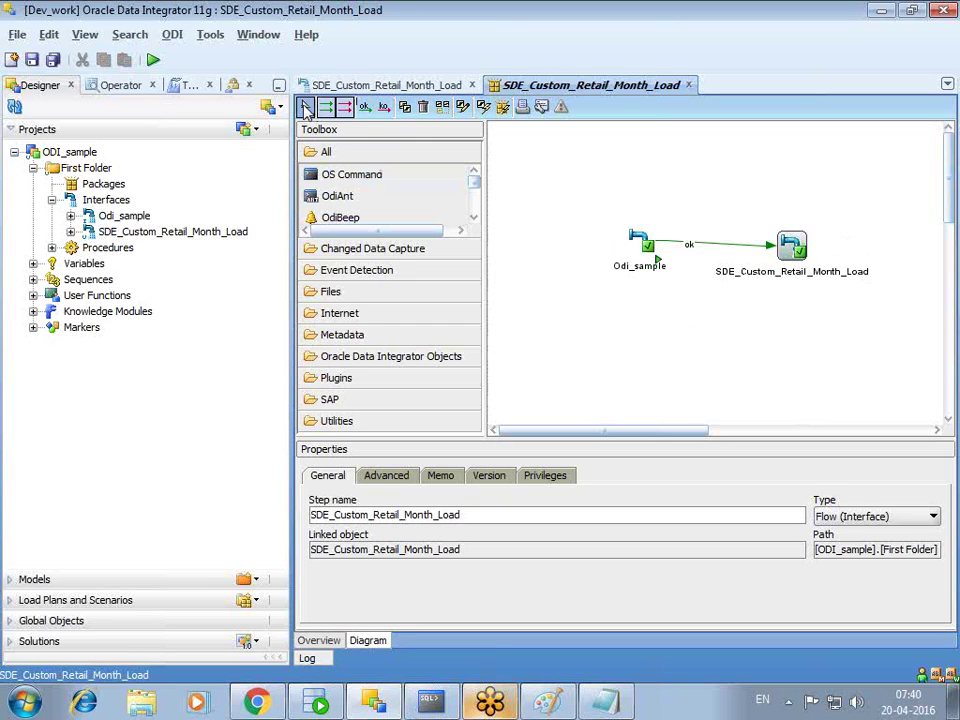
- Arrange the two steps level with each other and save the package
{"action": "left_click_drag", "start_coordinate": [638, 240], "coordinate": [610, 213]}
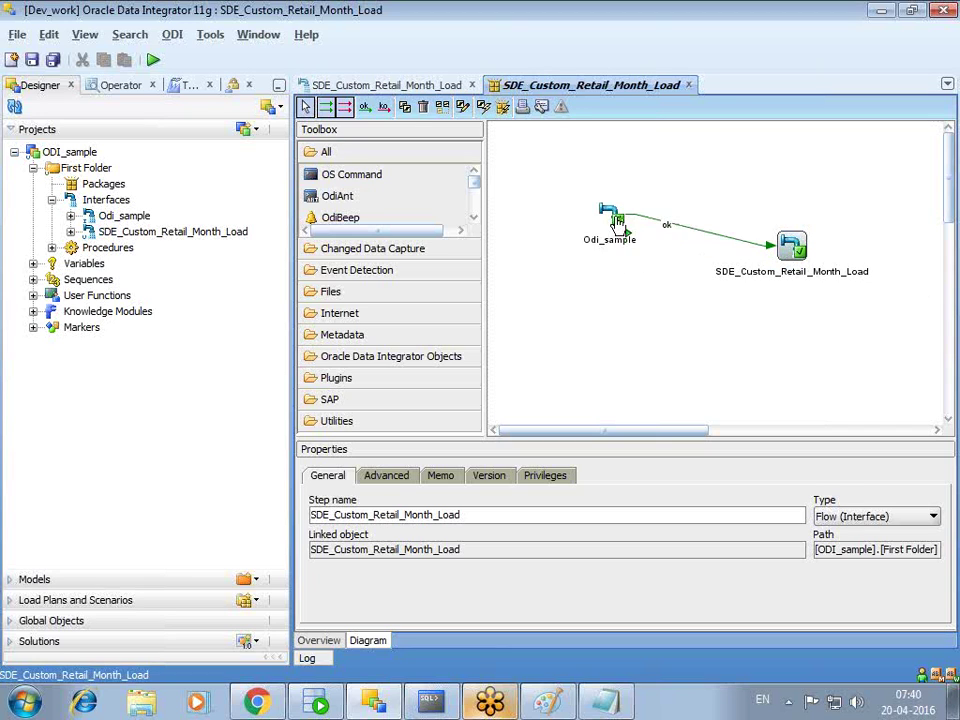
{"action": "left_click_drag", "start_coordinate": [806, 251], "coordinate": [773, 221]}
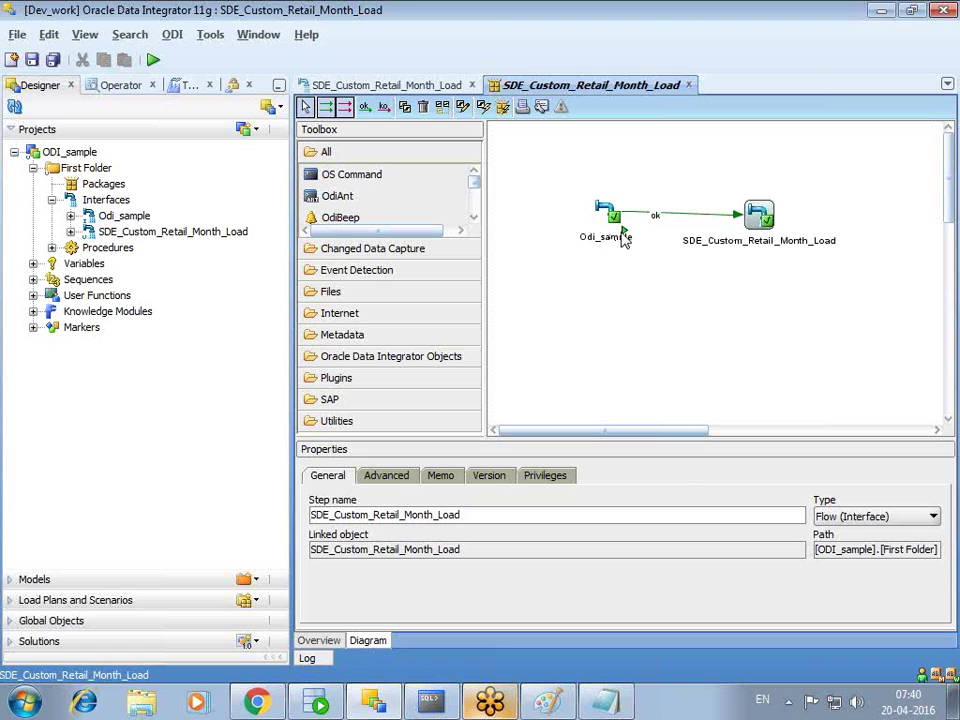
{"action": "right_click", "coordinate": [611, 209]}
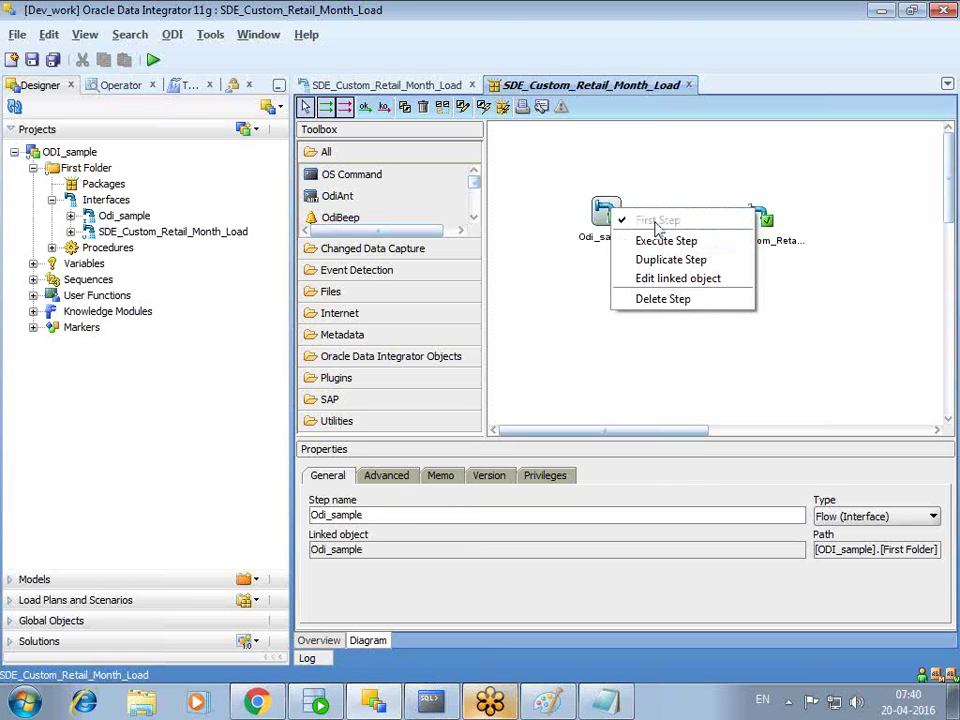
{"action": "left_click", "coordinate": [572, 261]}
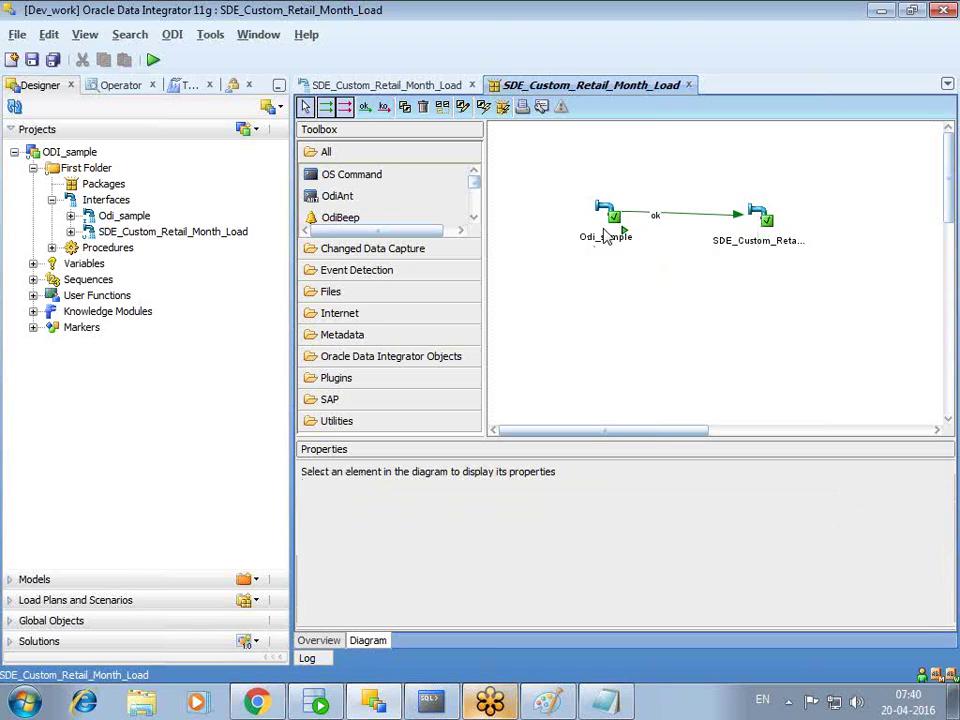
{"action": "left_click", "coordinate": [764, 222]}
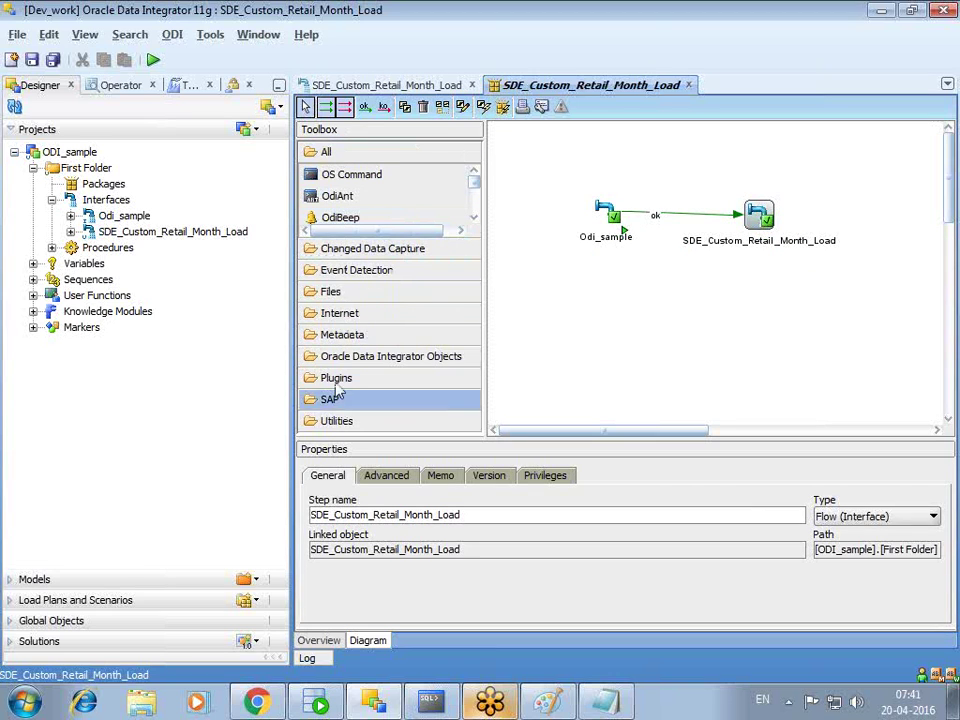
{"action": "left_click", "coordinate": [475, 221]}
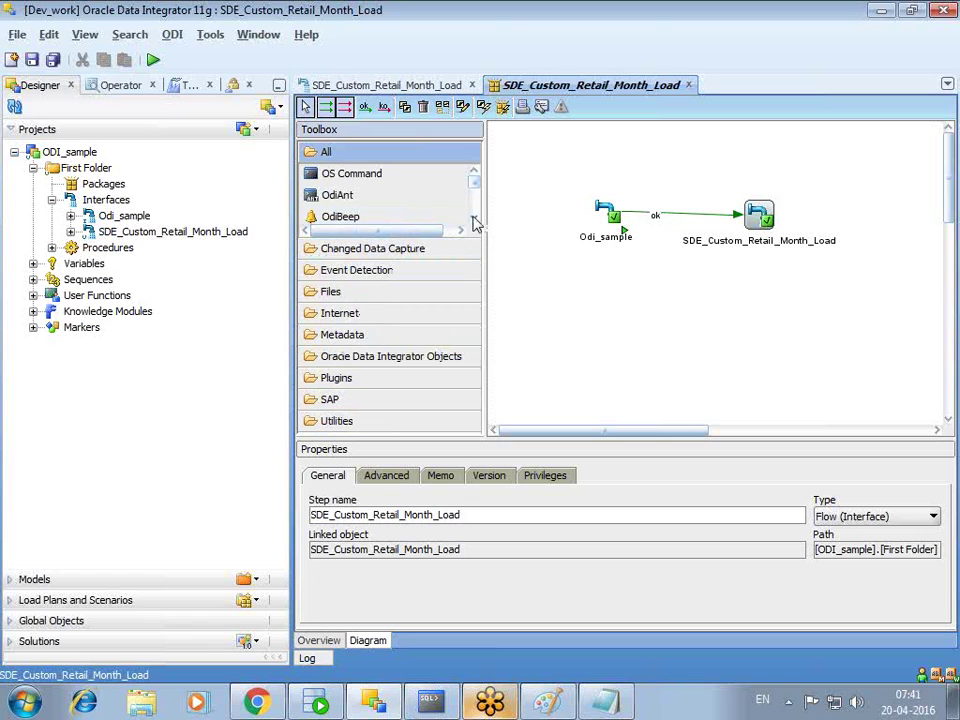
{"action": "mouse_move", "coordinate": [471, 188]}
{"action": "left_mouse_down"}
{"action": "mouse_move", "coordinate": [475, 208]}
{"action": "mouse_move", "coordinate": [478, 181]}
{"action": "left_mouse_up"}
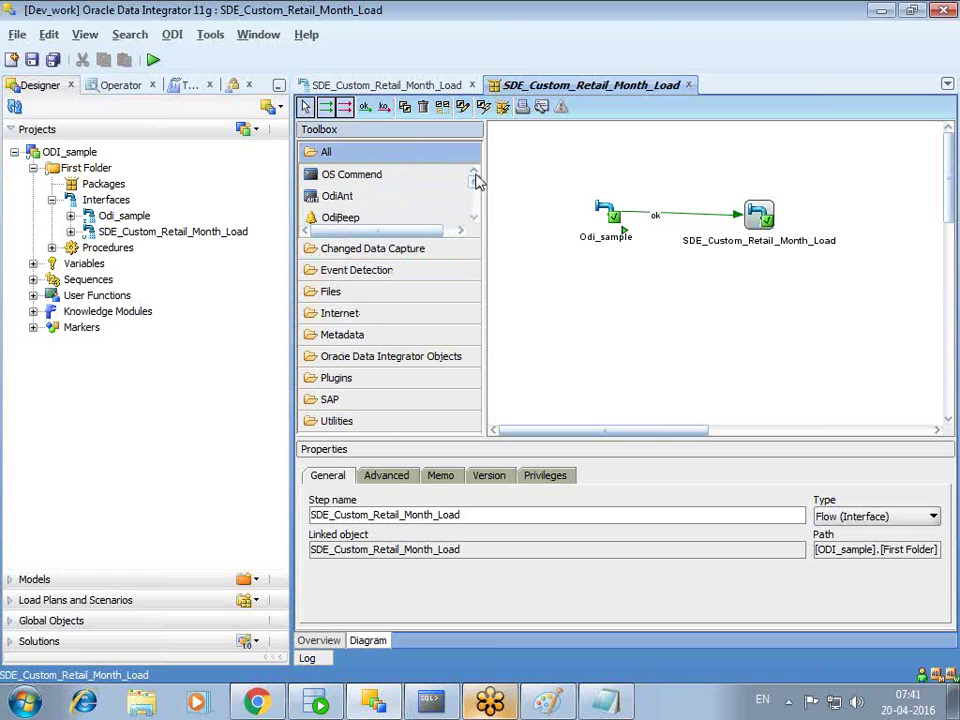
{"action": "left_click", "coordinate": [33, 62]}
- Decline object locking to finish saving, view the Operator session list, and return to Designer
{"action": "left_click", "coordinate": [588, 302]}
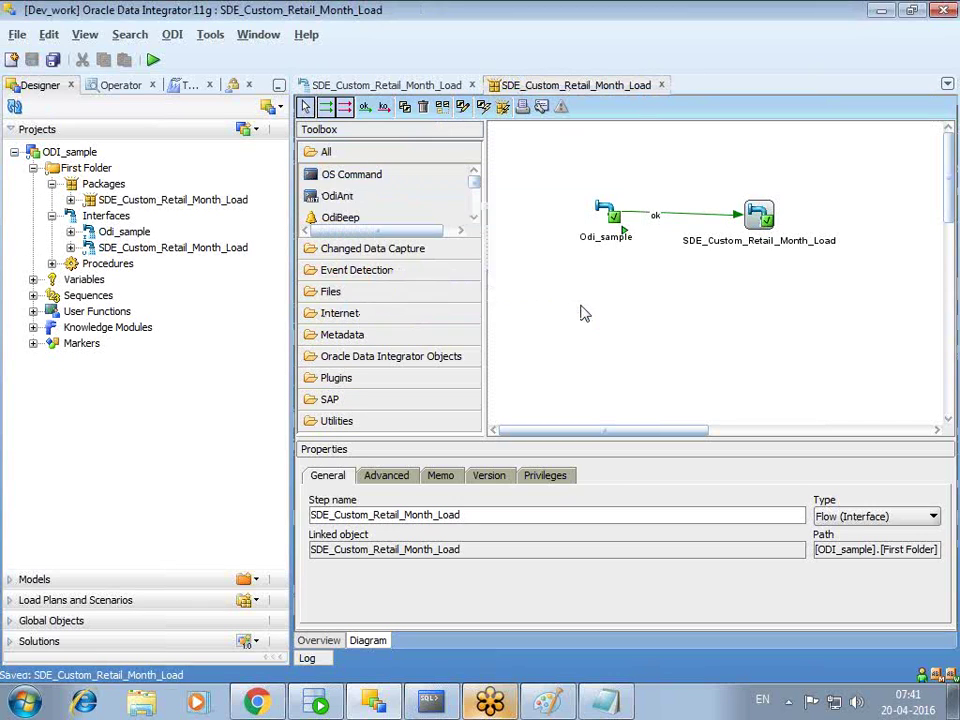
{"action": "left_click", "coordinate": [124, 87]}
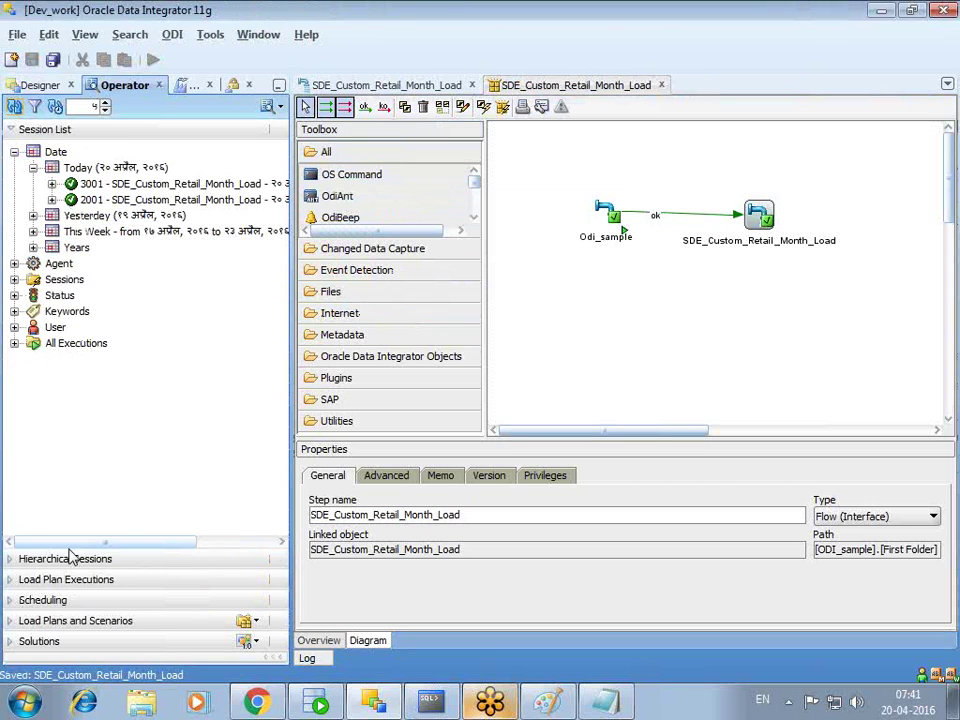
{"action": "left_click_drag", "start_coordinate": [77, 549], "coordinate": [26, 484]}
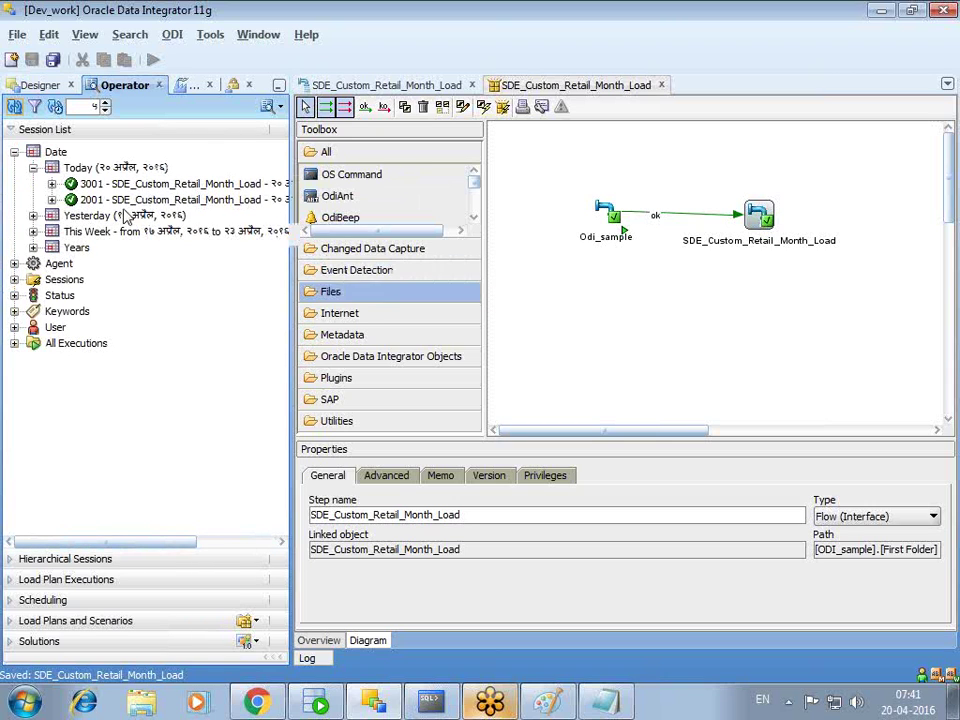
{"action": "left_click", "coordinate": [53, 88]}
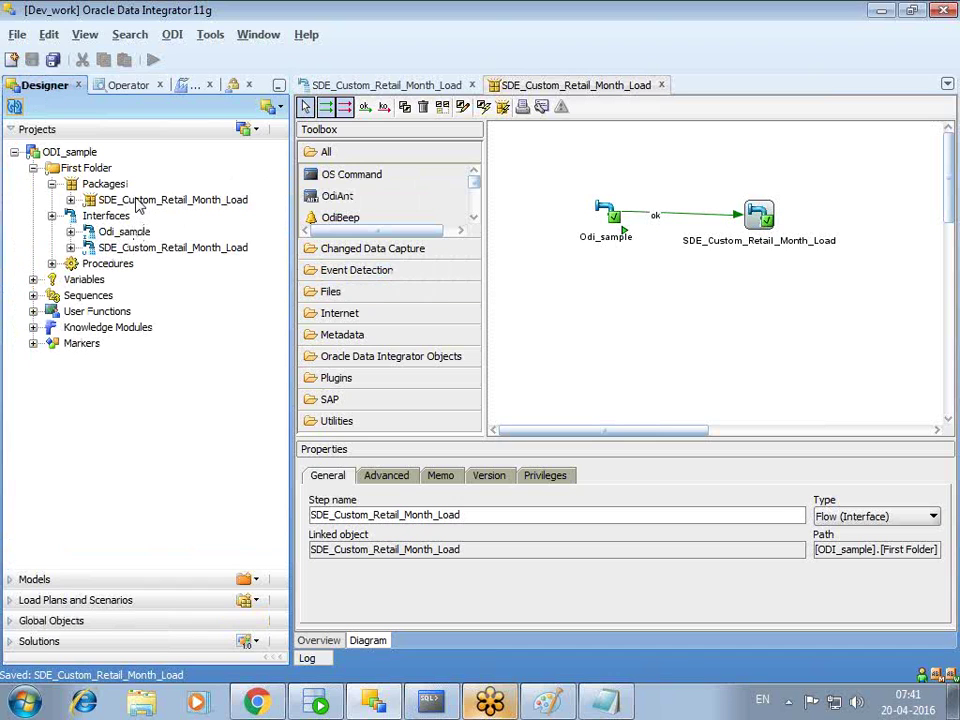
- Execute the SDE_Custom_Retail_Month_Load package in the dev context, entering the context password
{"action": "right_click", "coordinate": [138, 204]}
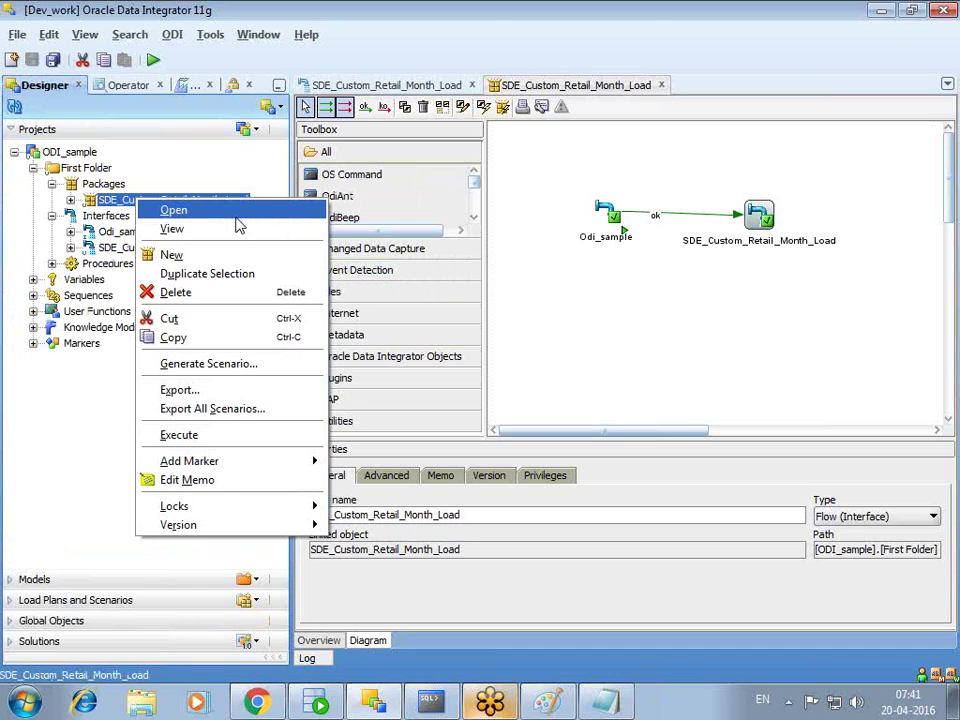
{"action": "left_click", "coordinate": [224, 436]}
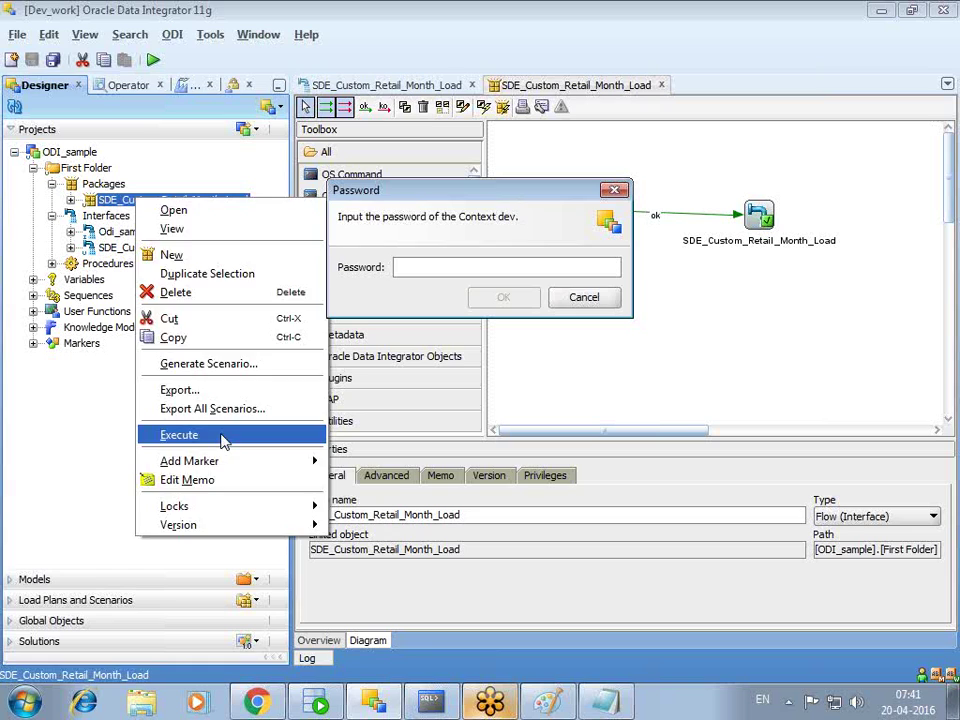
{"action": "type", "text": "aaaaaaaaa"}
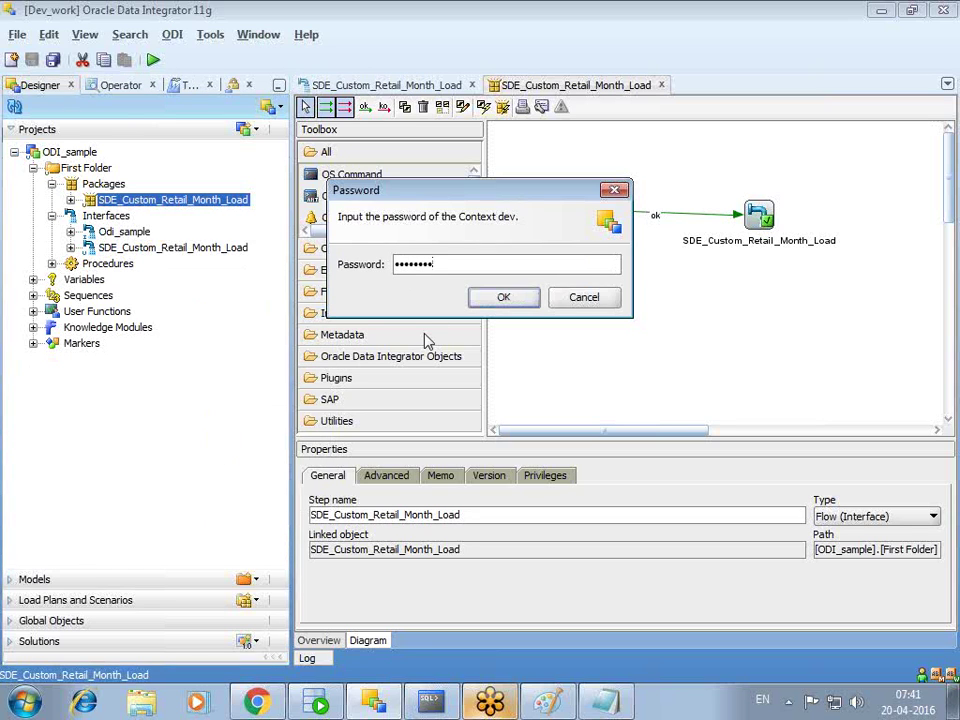
{"action": "left_click", "coordinate": [504, 300]}
{"action": "left_click", "coordinate": [494, 328]}
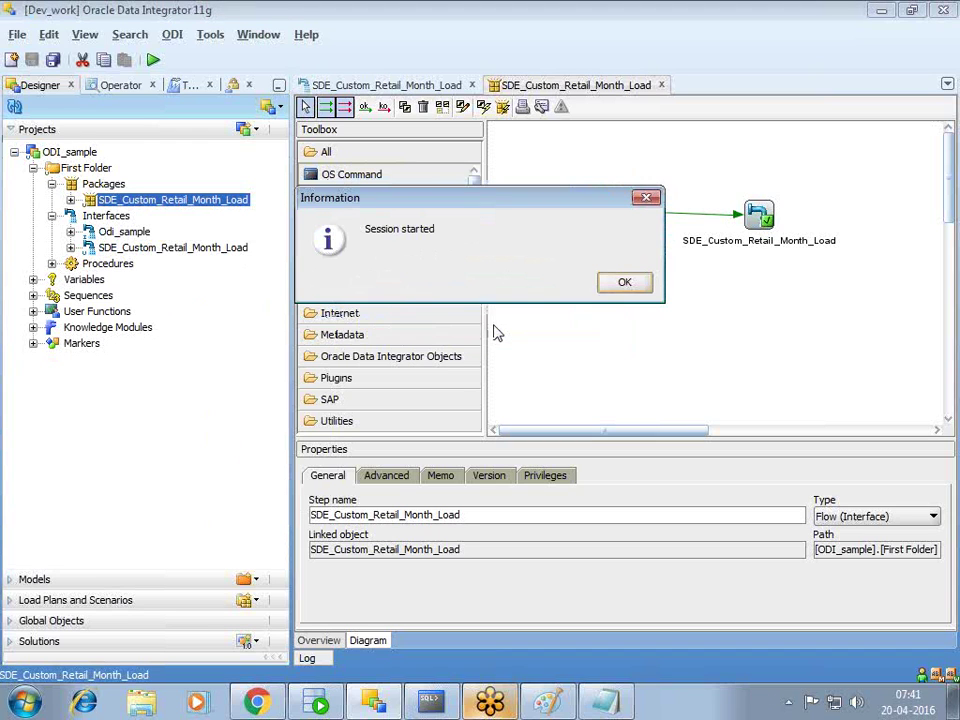
{"action": "key", "text": "Return"}
- In Operator, check the session list and inspect the SDE_Custom_Retail_Month_Load step's properties
{"action": "left_click", "coordinate": [136, 88]}
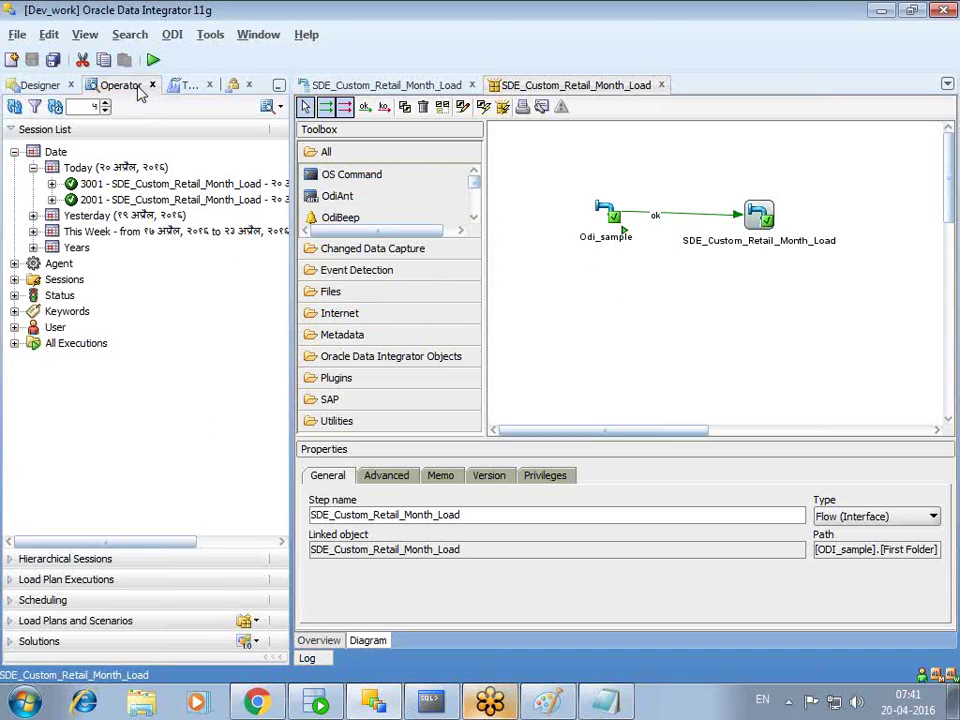
{"action": "left_click", "coordinate": [15, 105]}
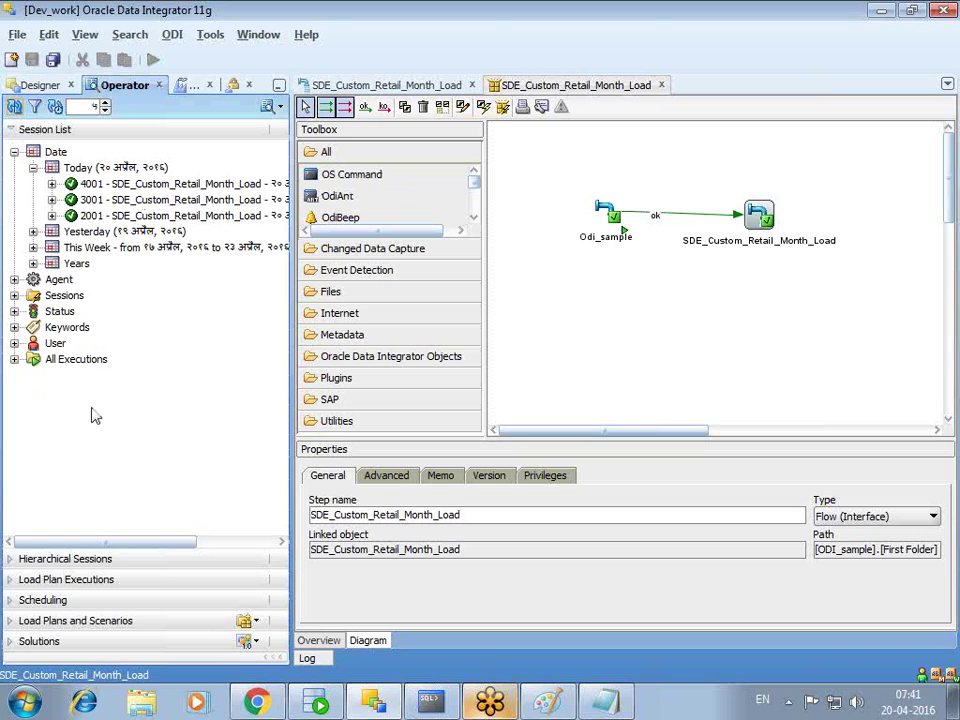
{"action": "left_click_drag", "start_coordinate": [100, 543], "coordinate": [118, 544]}
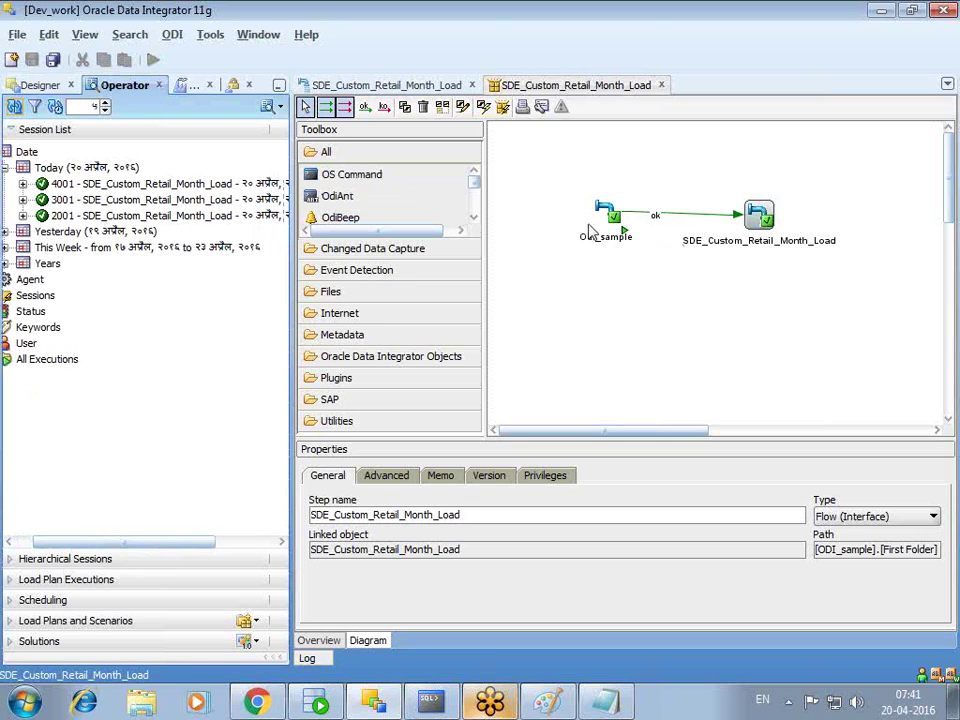
{"action": "mouse_move", "coordinate": [613, 218]}
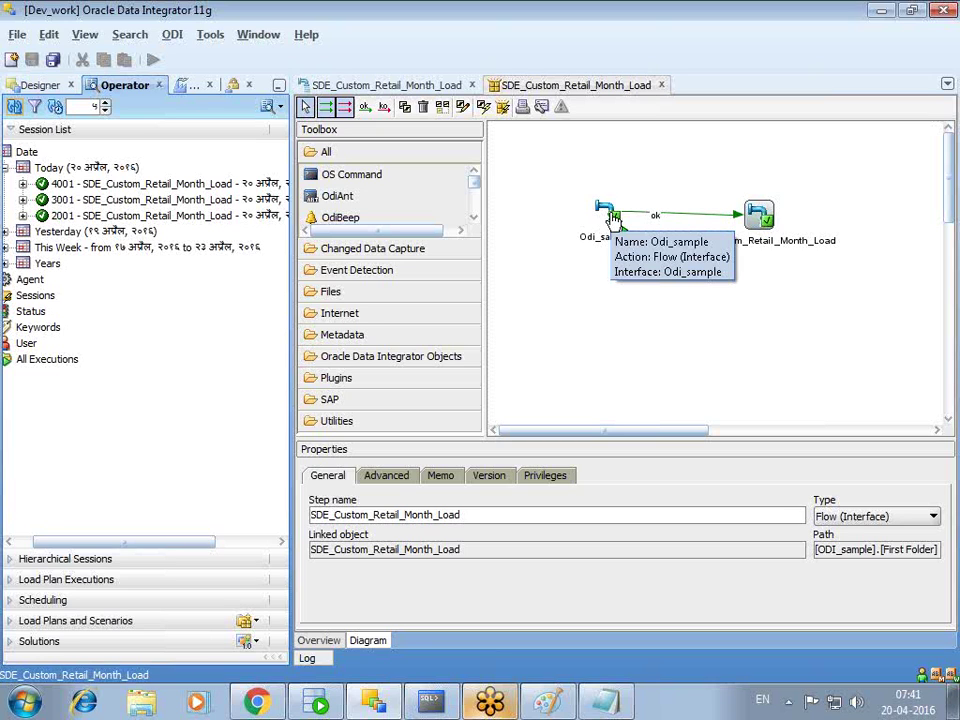
{"action": "left_click", "coordinate": [760, 225]}
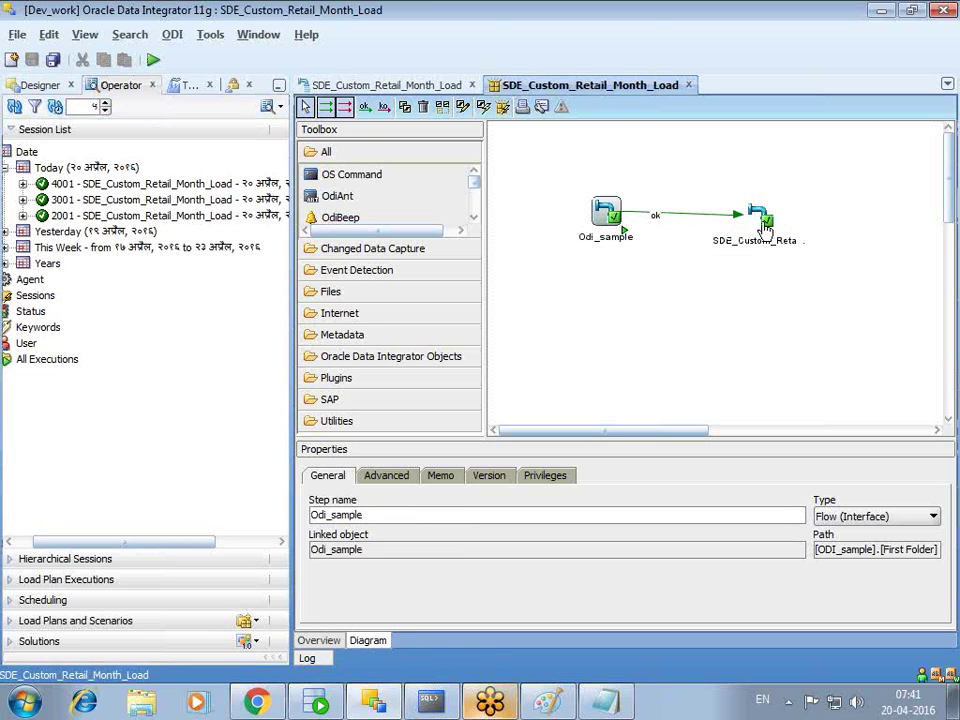
{"action": "left_click", "coordinate": [763, 226]}
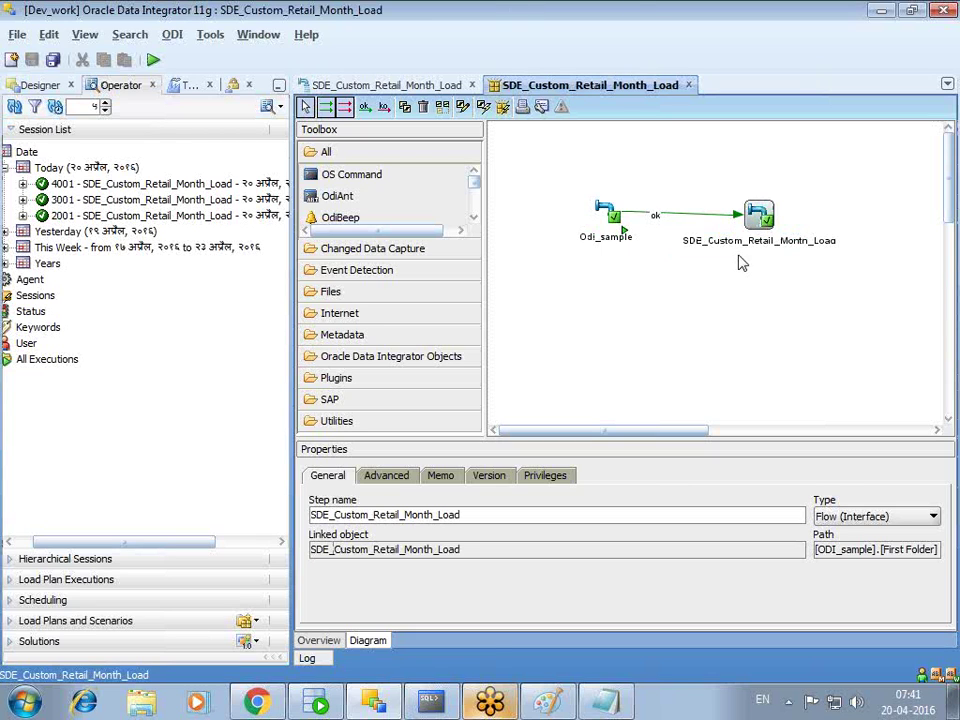
- Delete session 4001 and expand Today
{"action": "right_click", "coordinate": [120, 190]}
{"action": "left_click", "coordinate": [129, 245]}
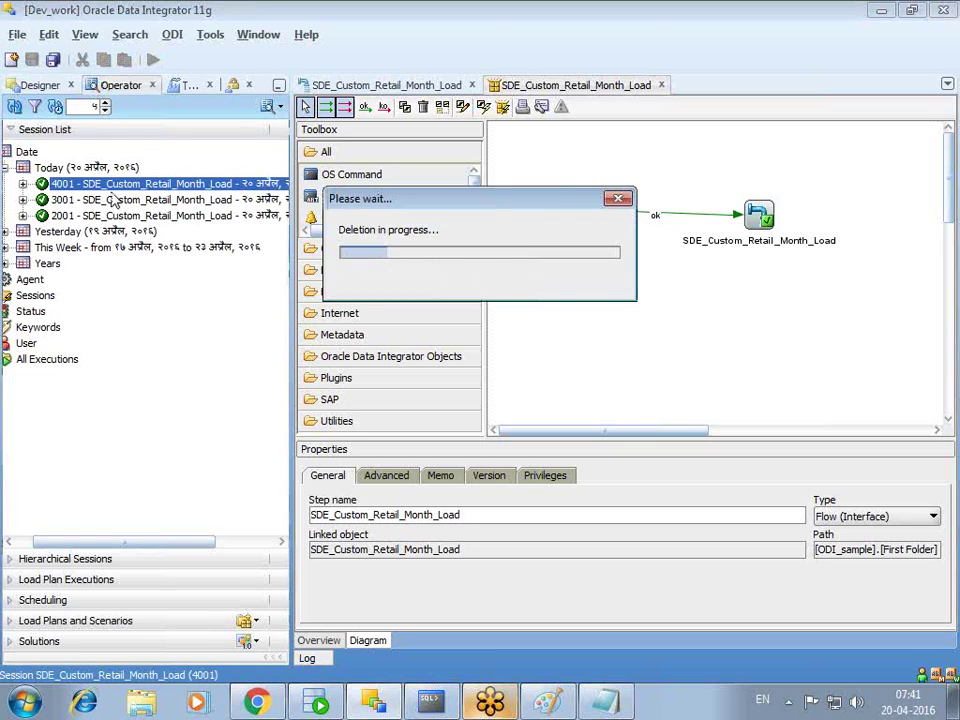
{"action": "left_click", "coordinate": [555, 294]}
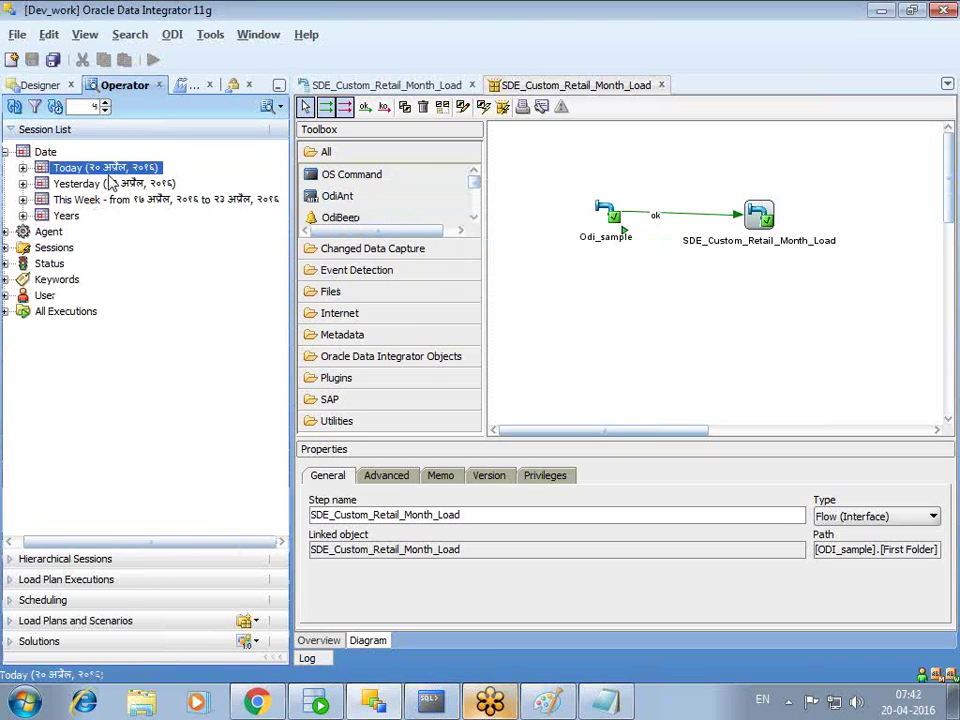
{"action": "left_click", "coordinate": [23, 168]}
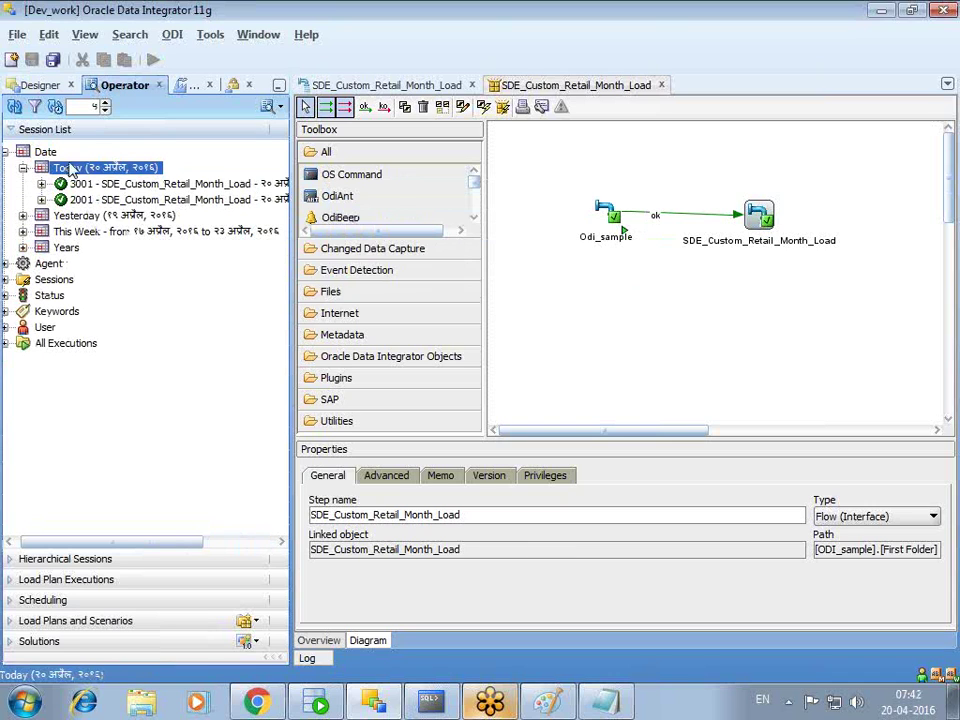
- Delete session 3001, confirm only session 2001 remains under Today, and return to Designer
{"action": "right_click", "coordinate": [114, 184]}
{"action": "left_click", "coordinate": [160, 240]}
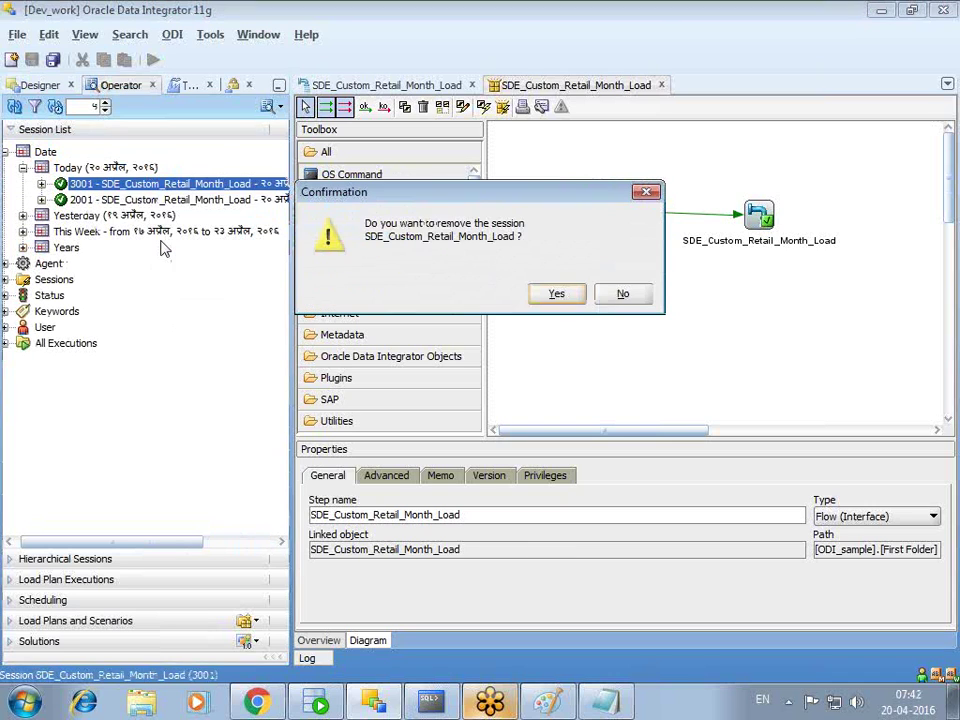
{"action": "left_click", "coordinate": [570, 298]}
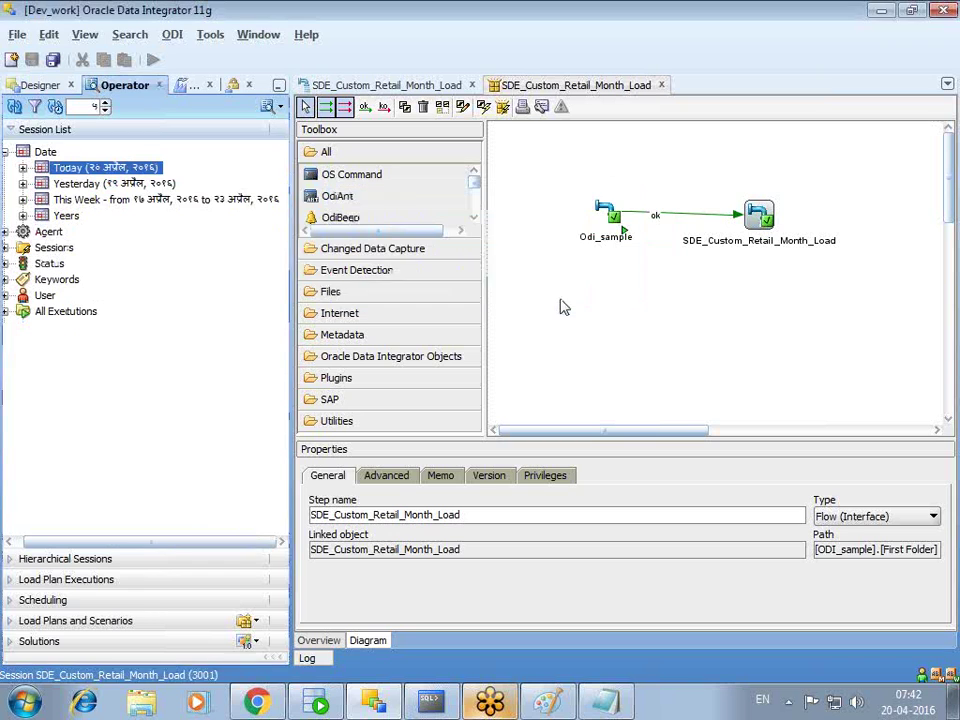
{"action": "left_click", "coordinate": [23, 168]}
{"action": "left_click", "coordinate": [23, 168]}
{"action": "left_click", "coordinate": [23, 168]}
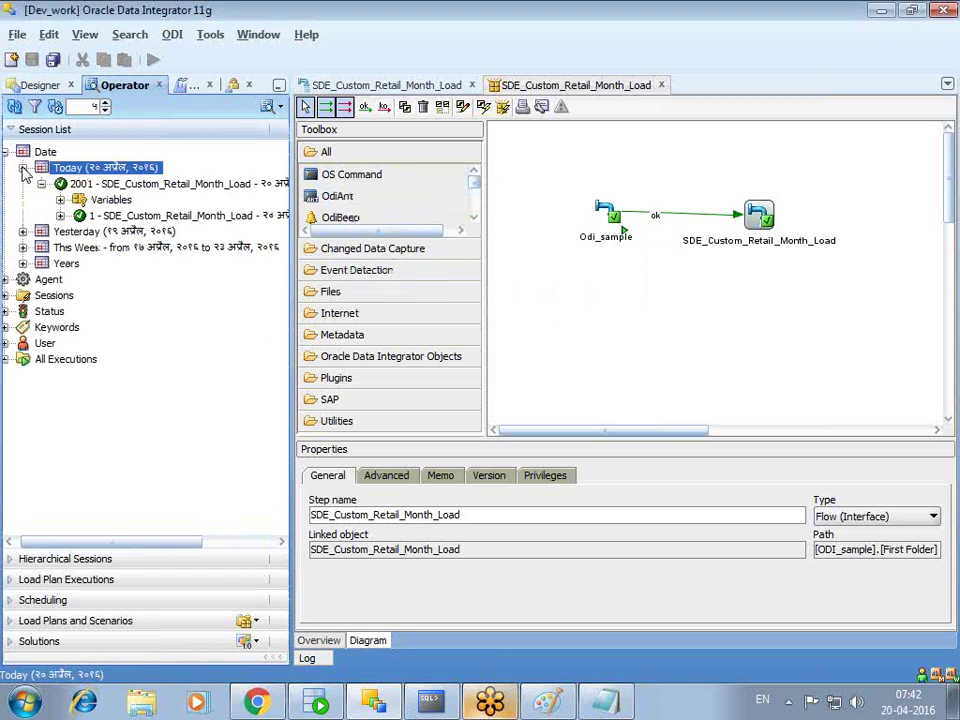
{"action": "left_click", "coordinate": [41, 184]}
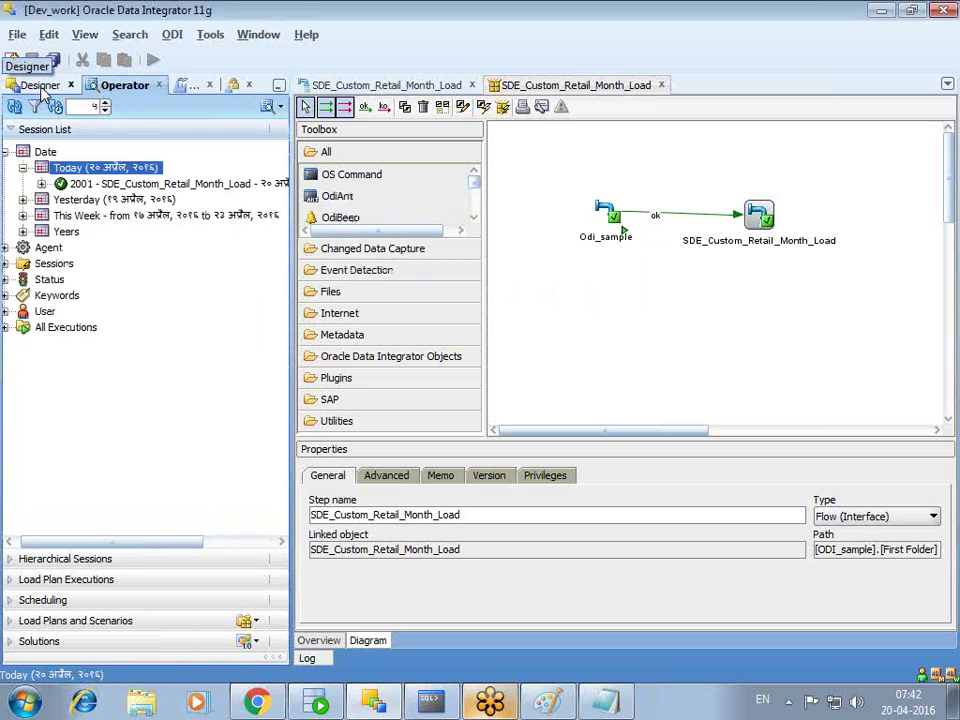
{"action": "left_click", "coordinate": [43, 90]}
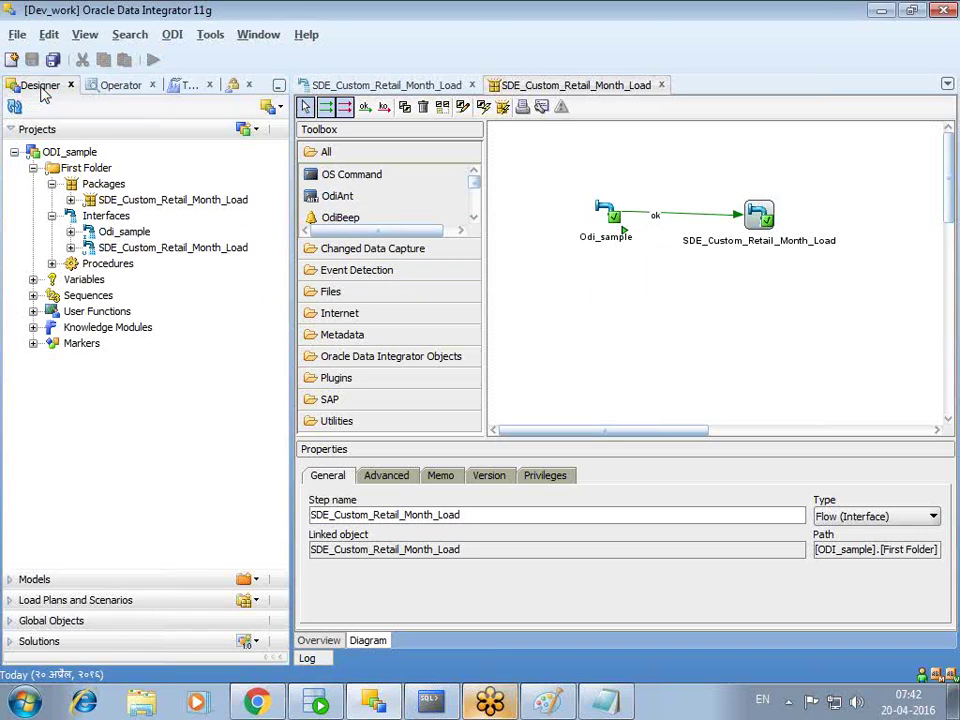
- Close the duplicate package editor and rerun SDE_Custom_Retail_Month_Load in the dev context
{"action": "left_click", "coordinate": [70, 200]}
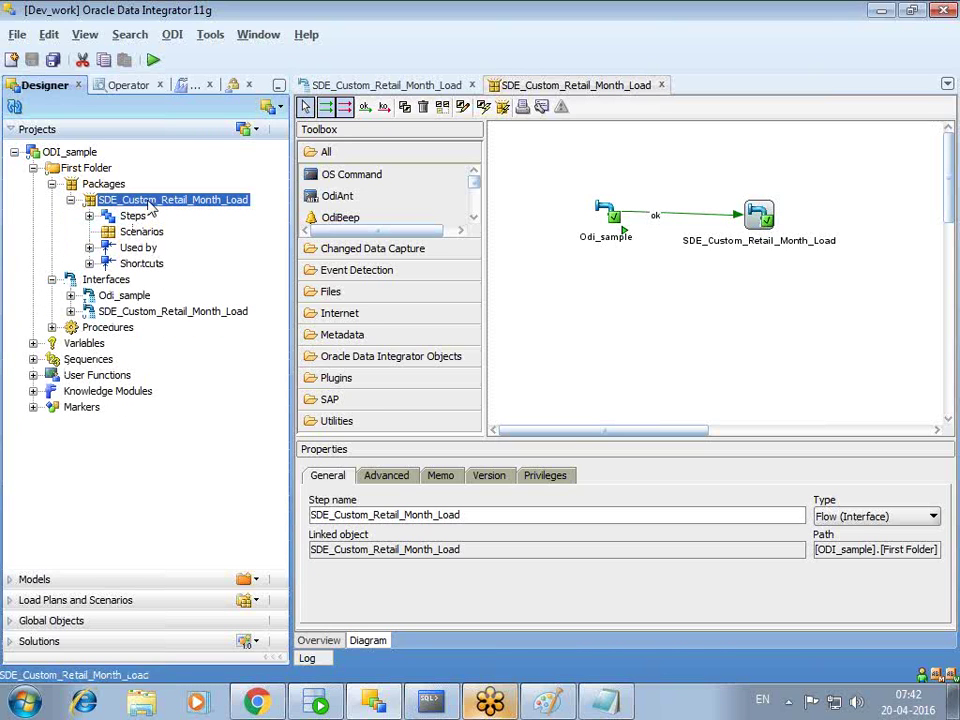
{"action": "left_click", "coordinate": [660, 85]}
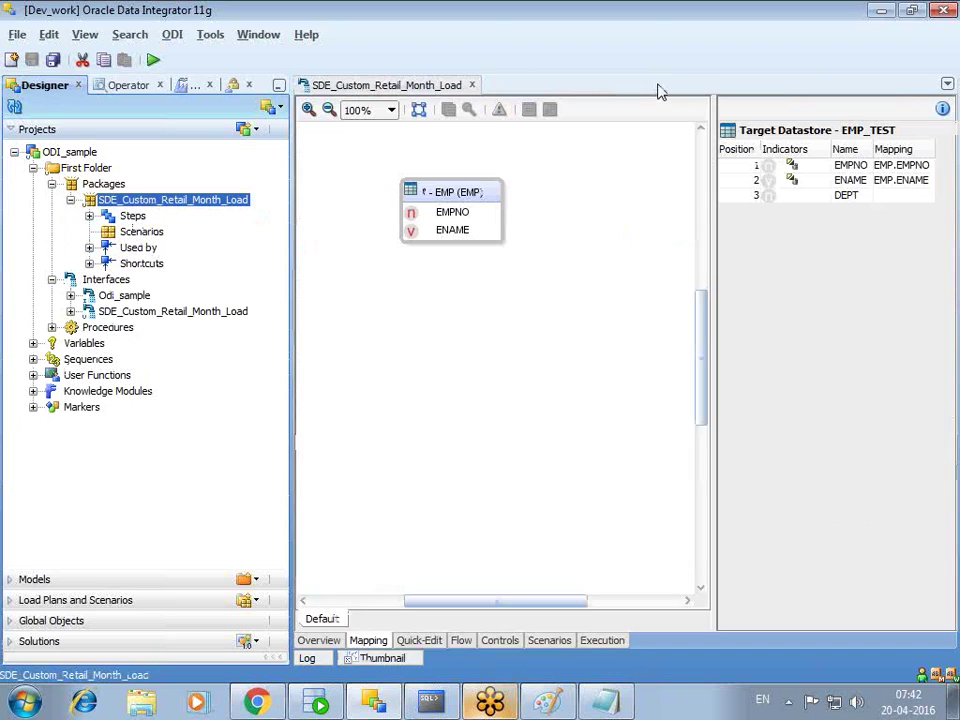
{"action": "right_click", "coordinate": [152, 206]}
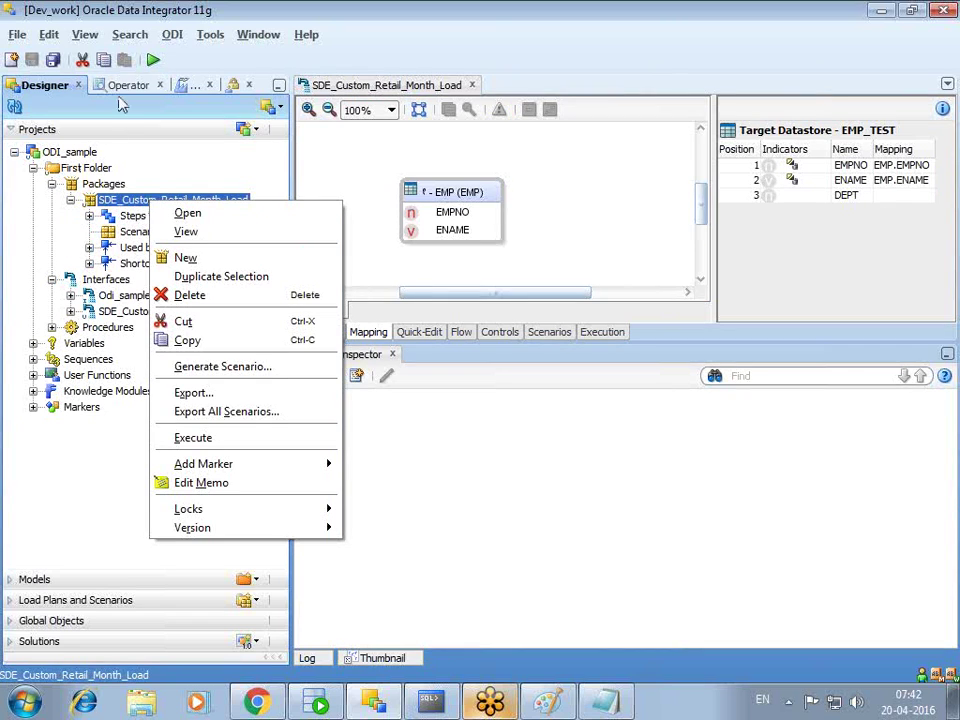
{"action": "left_click", "coordinate": [228, 441]}
{"action": "type", "text": "•"}
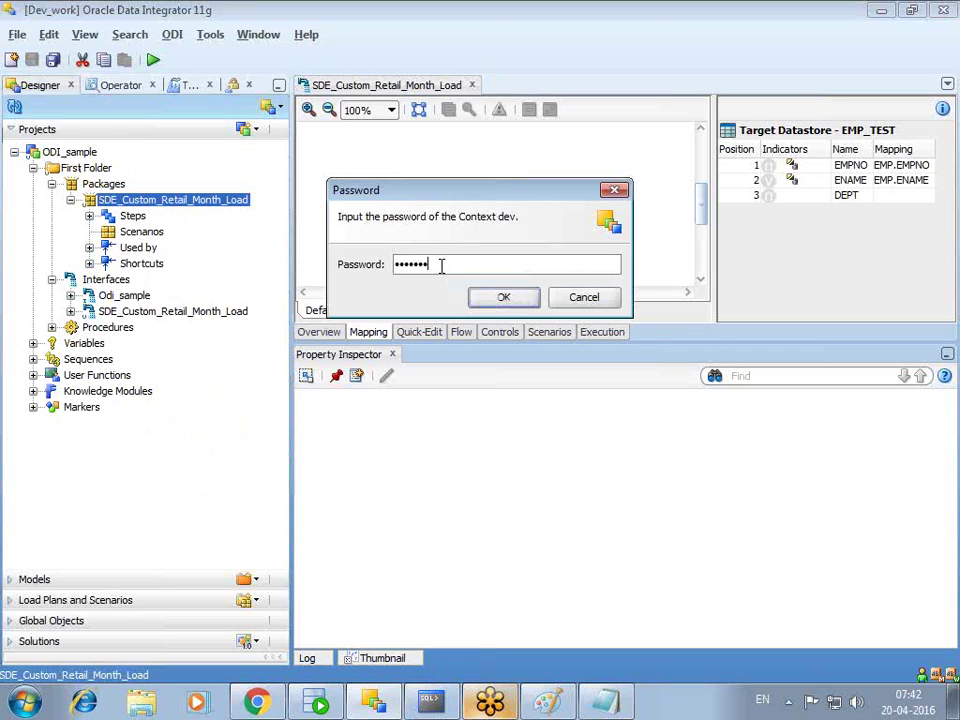
{"action": "key", "text": "Return"}
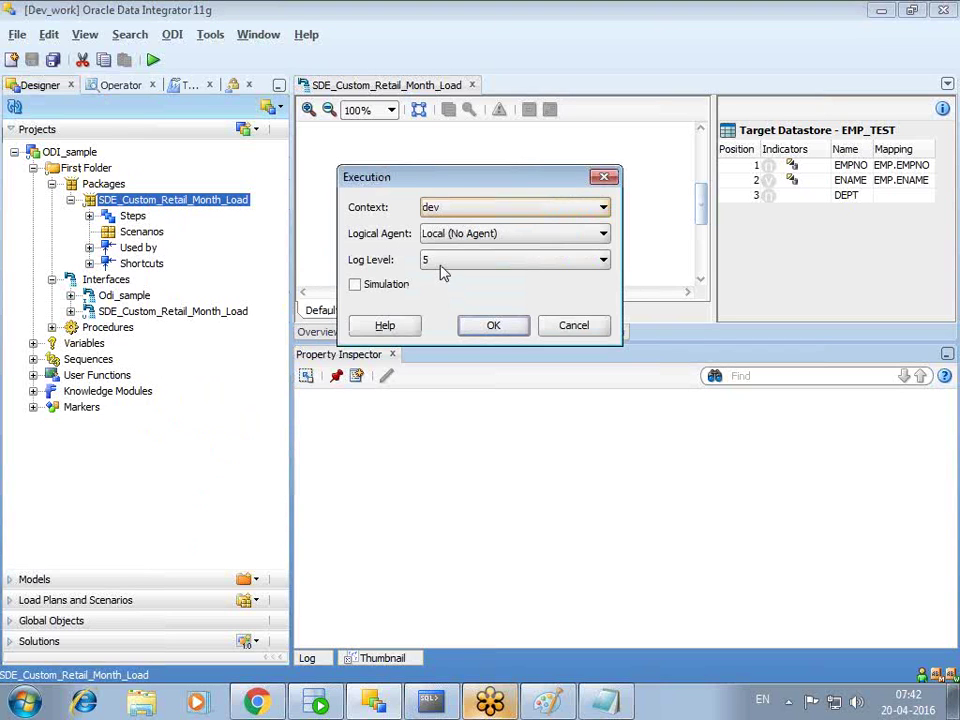
{"action": "left_click", "coordinate": [488, 328]}
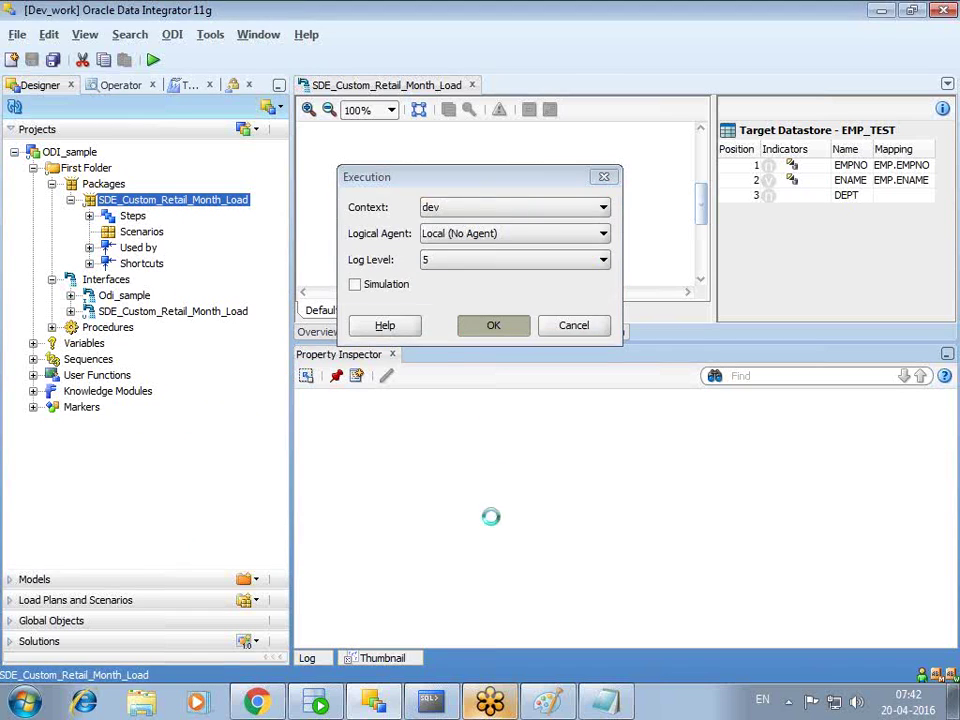
{"action": "left_click", "coordinate": [624, 284]}
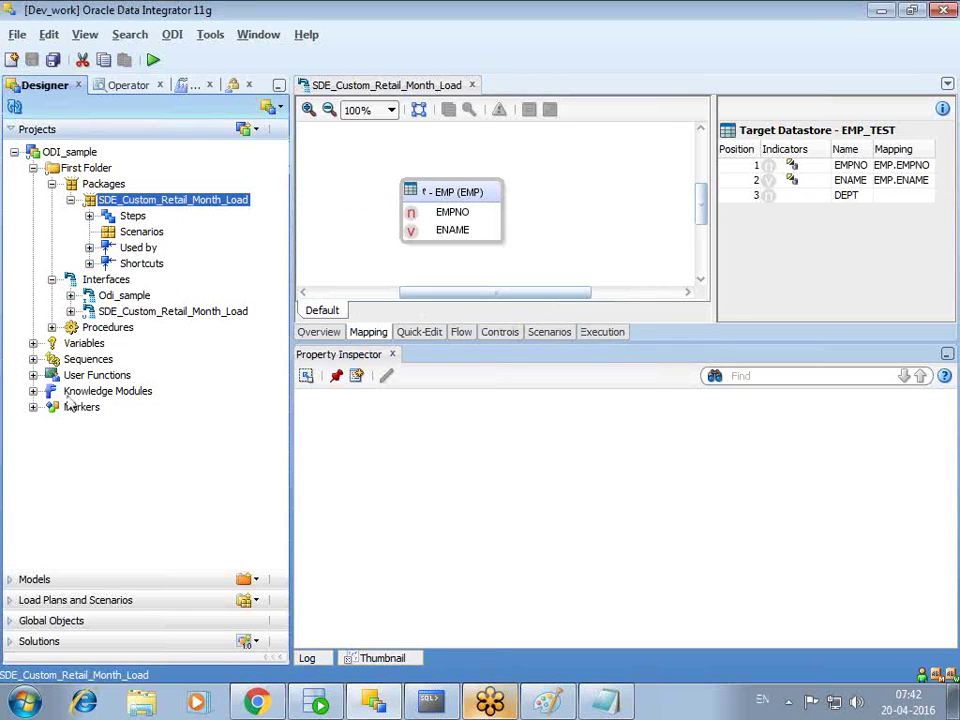
- Expand session 5001 and its Odi_sample and SDE_Custom_Retail_Month_Load steps, widening the list
{"action": "left_click", "coordinate": [130, 86]}
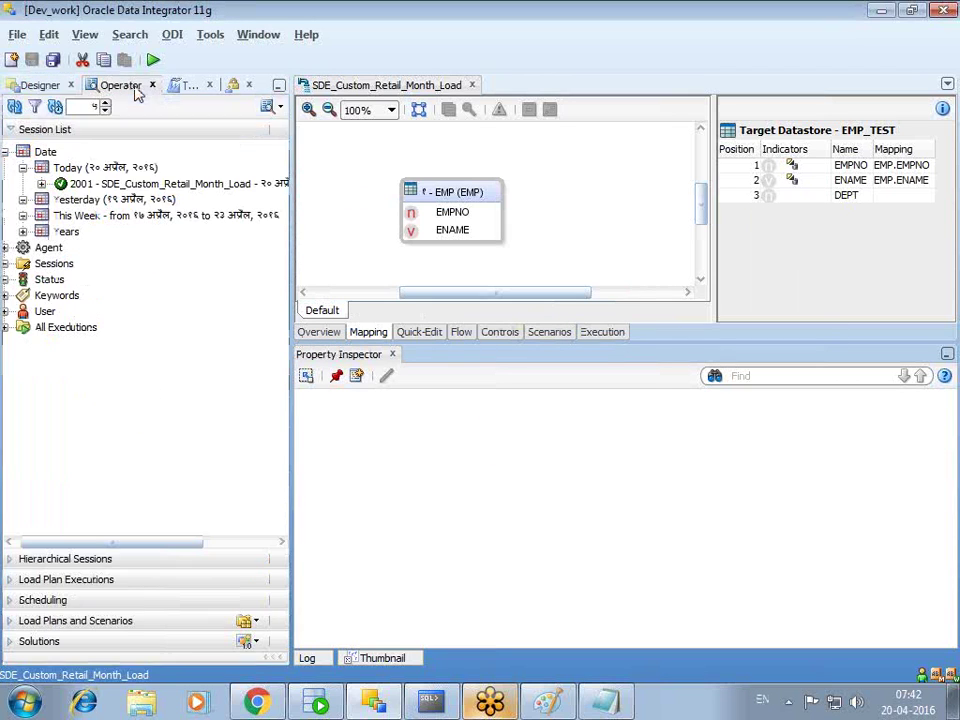
{"action": "left_click", "coordinate": [15, 106]}
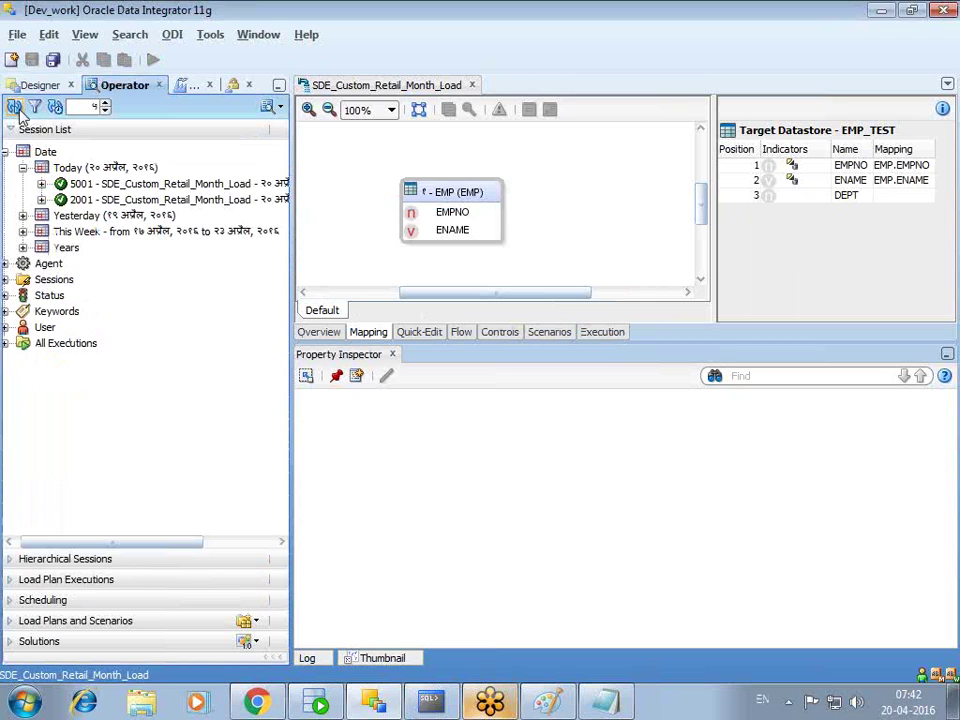
{"action": "left_click", "coordinate": [41, 184]}
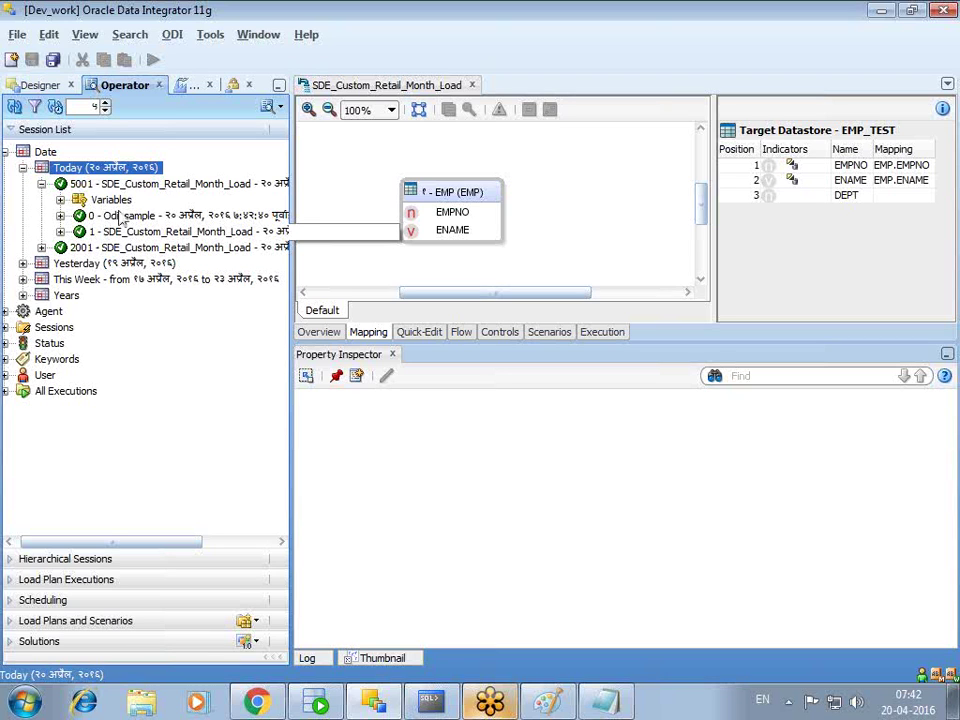
{"action": "left_click", "coordinate": [60, 216]}
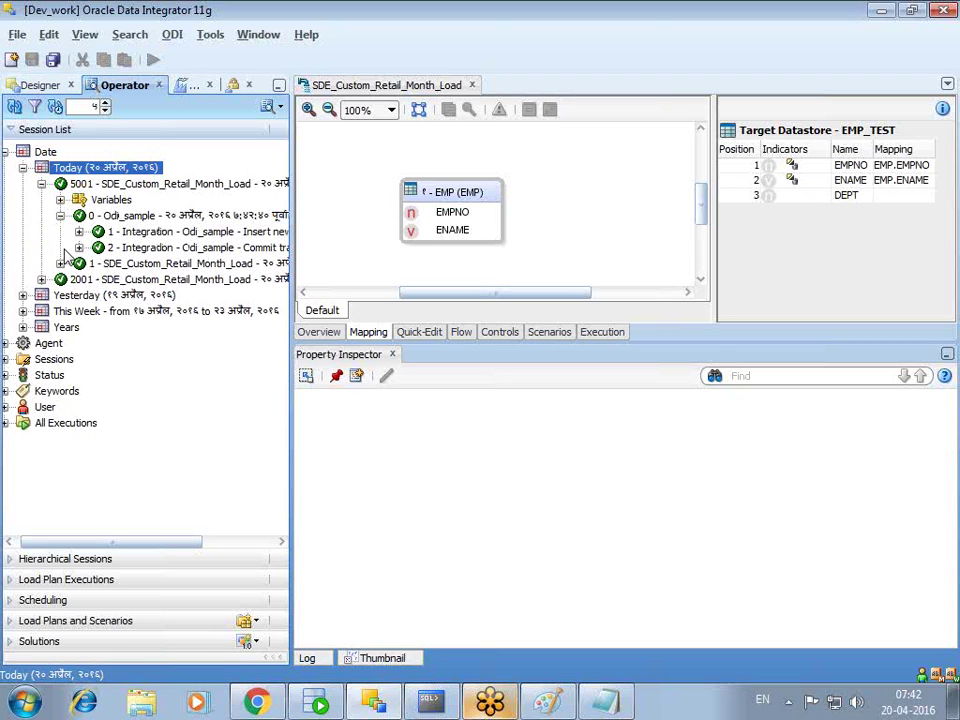
{"action": "left_click", "coordinate": [60, 264]}
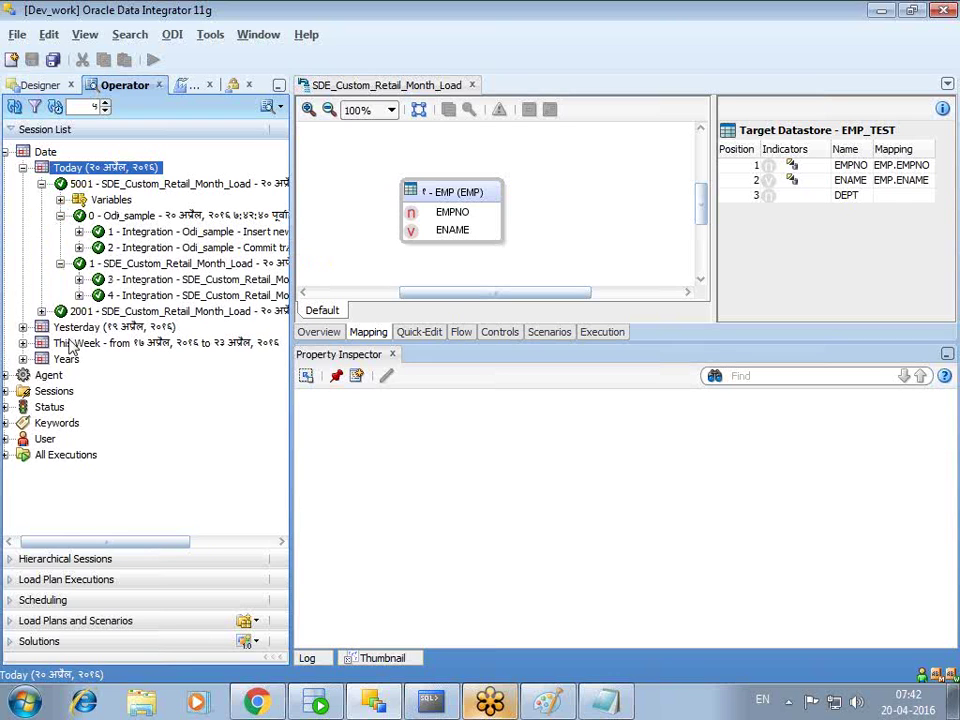
{"action": "left_click_drag", "start_coordinate": [296, 234], "coordinate": [440, 232]}
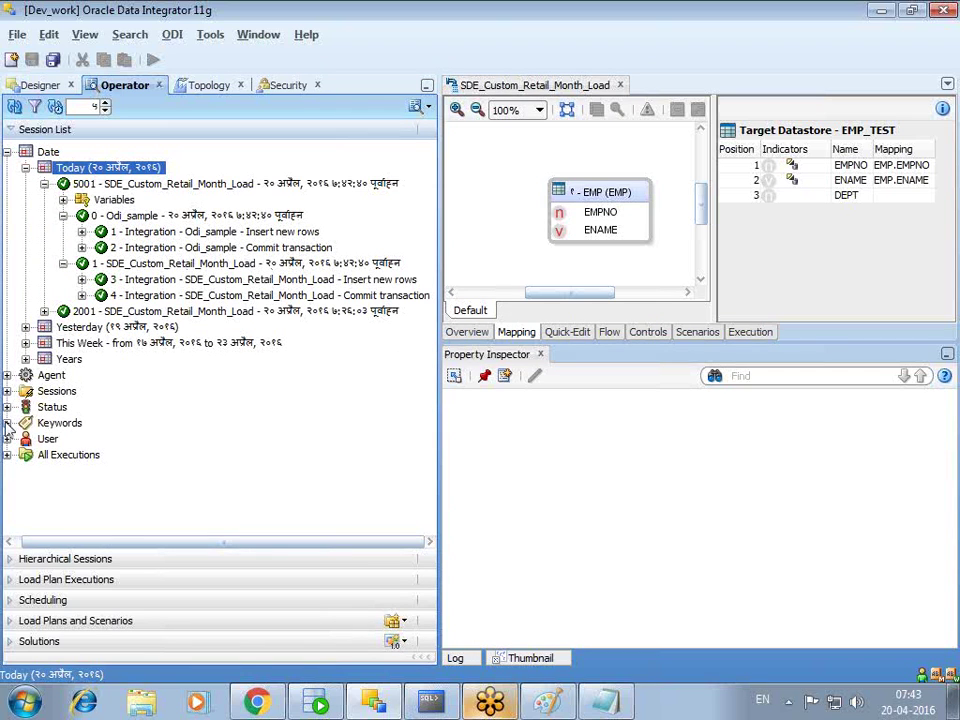
- Browse sessions grouped by name (Odi_sample - 1, SDE_Custom_Retail_Month_Load - 2) and by user
{"action": "left_click", "coordinate": [8, 541]}
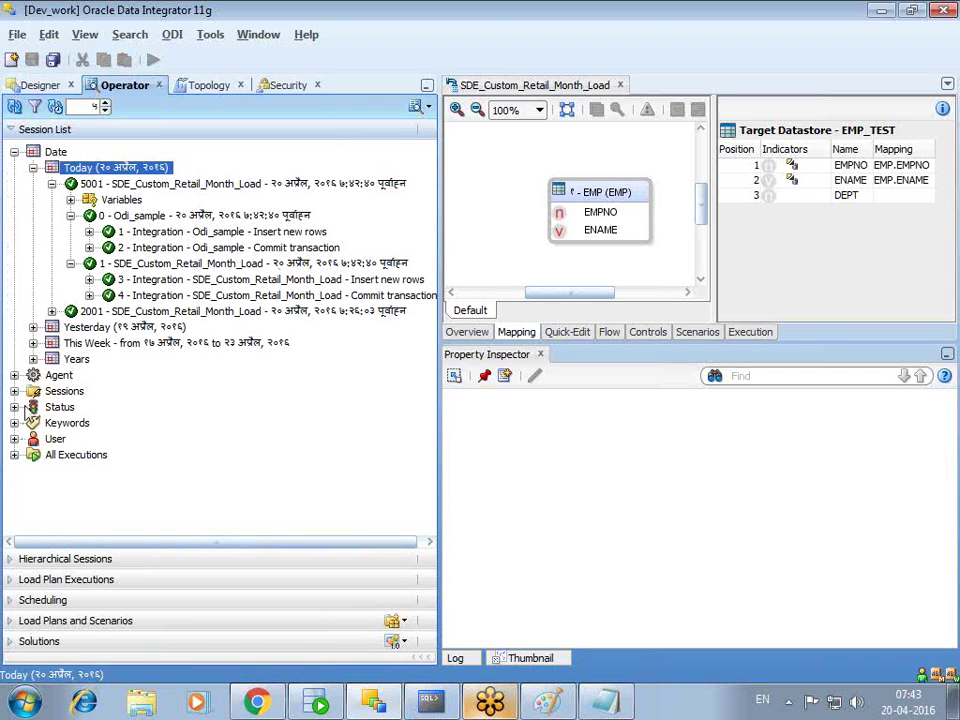
{"action": "left_click", "coordinate": [14, 391]}
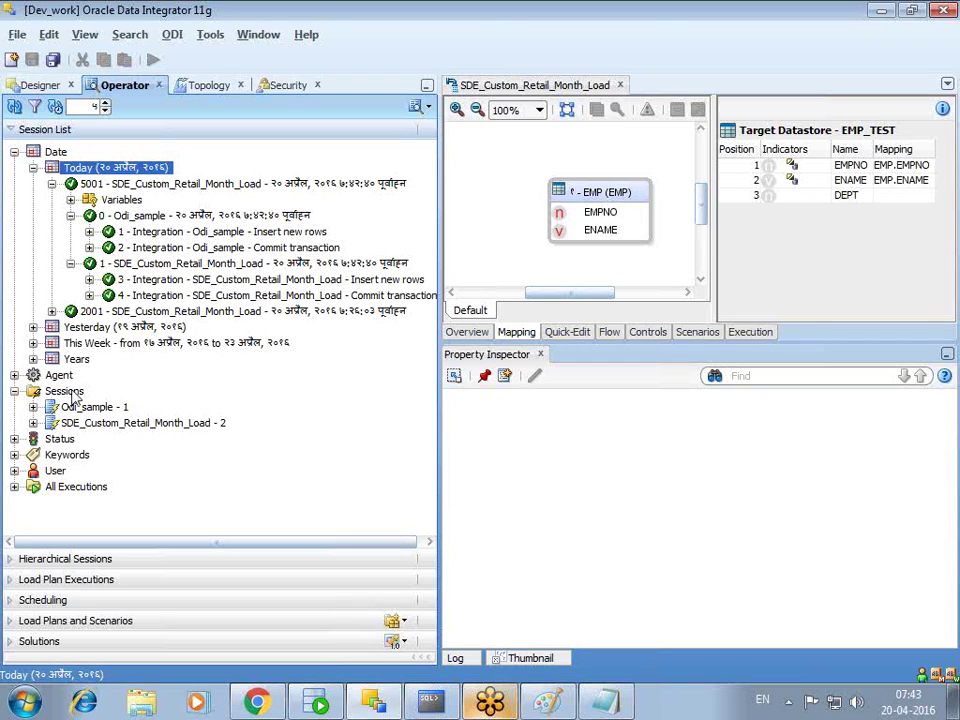
{"action": "left_click", "coordinate": [70, 394]}
{"action": "left_click", "coordinate": [72, 408]}
{"action": "left_click", "coordinate": [77, 425]}
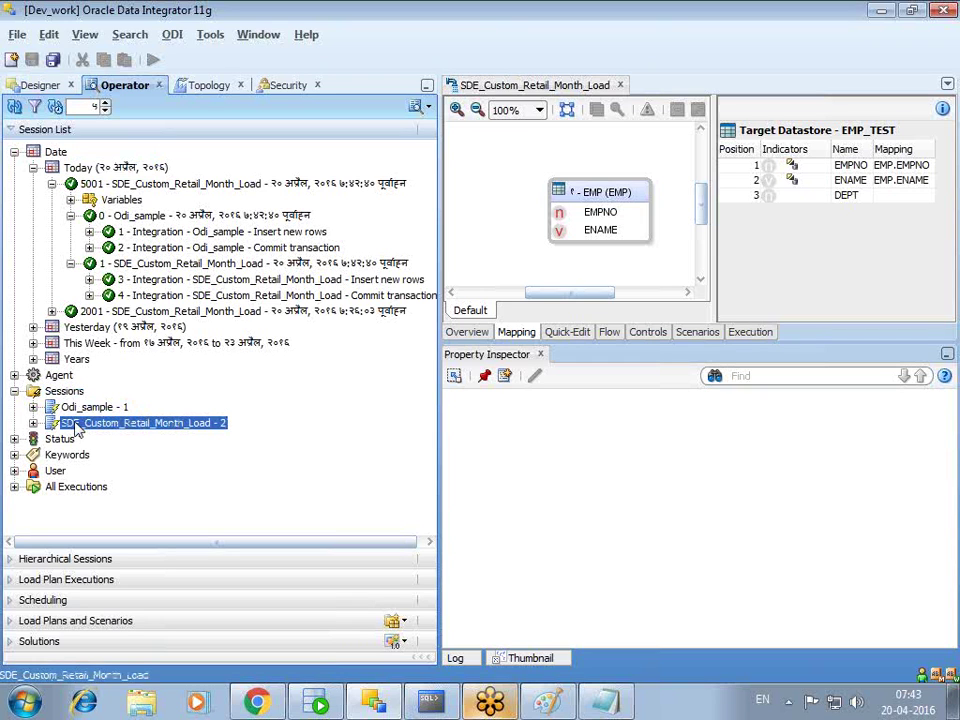
{"action": "left_click", "coordinate": [14, 470]}
{"action": "left_click", "coordinate": [72, 487]}
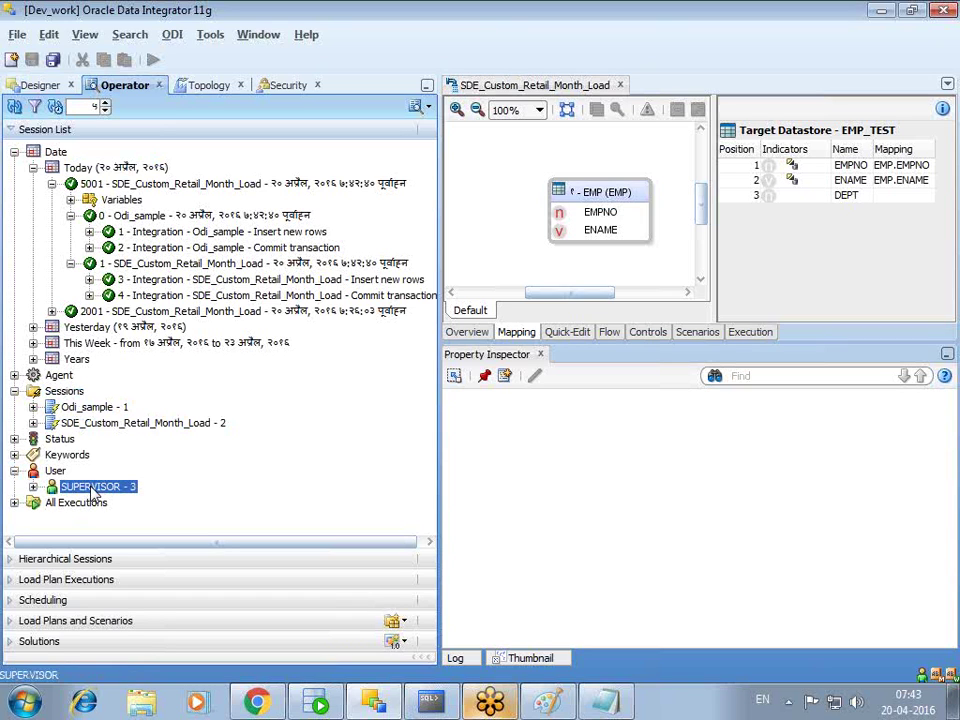
{"action": "left_click", "coordinate": [33, 487]}
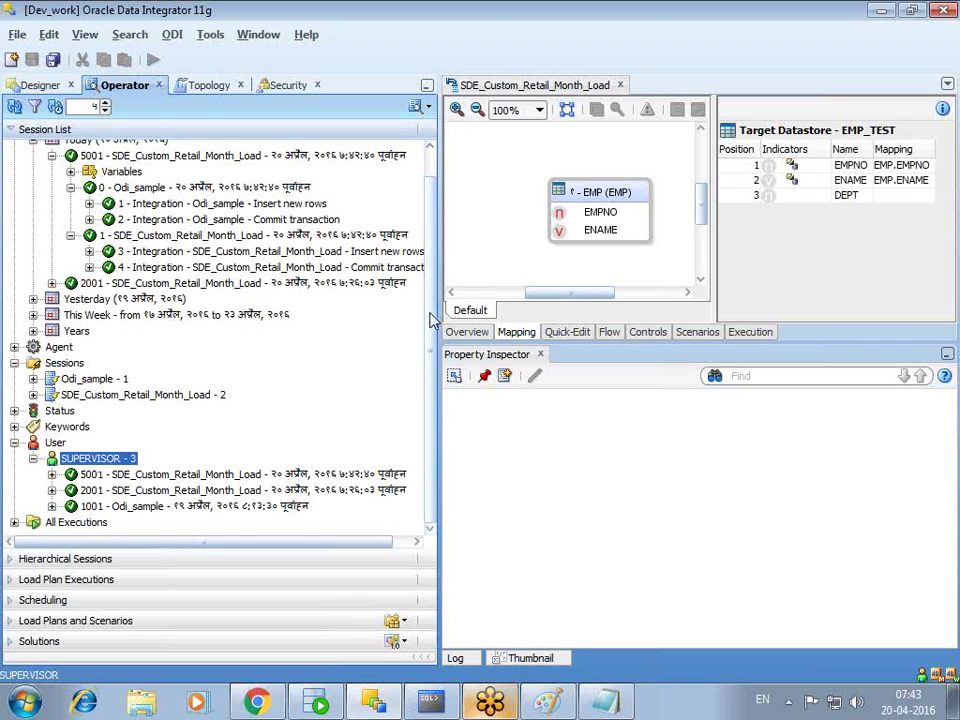
- Collapse Today, list all executions, and expand Status to show 3 sessions Done
{"action": "left_click_drag", "start_coordinate": [431, 317], "coordinate": [431, 219]}
{"action": "left_click", "coordinate": [150, 215]}
{"action": "left_click", "coordinate": [34, 168]}
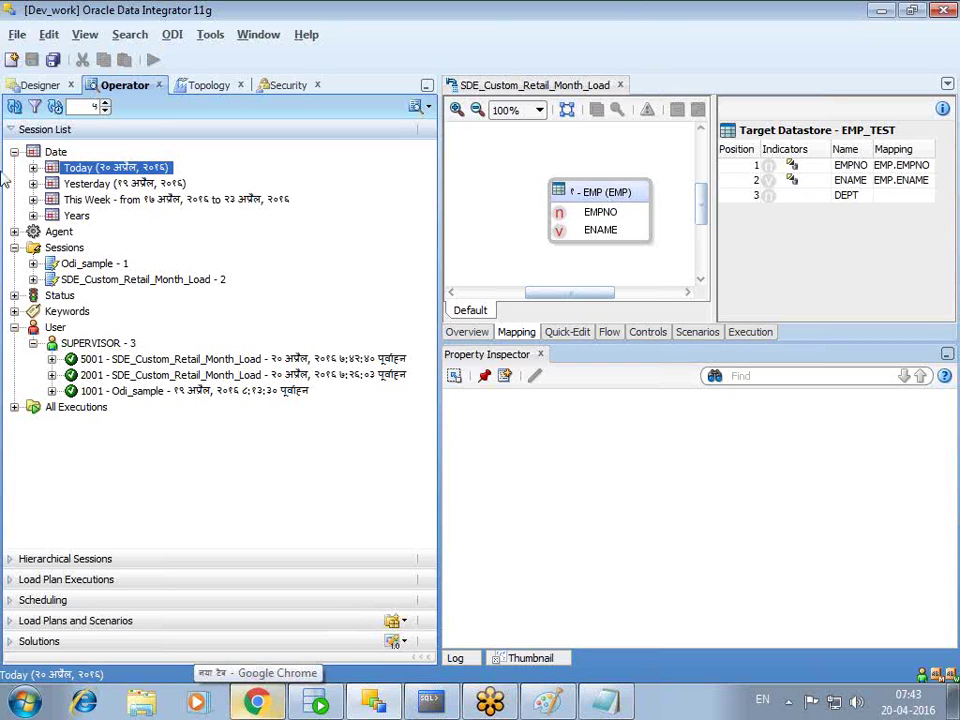
{"action": "left_click", "coordinate": [14, 407]}
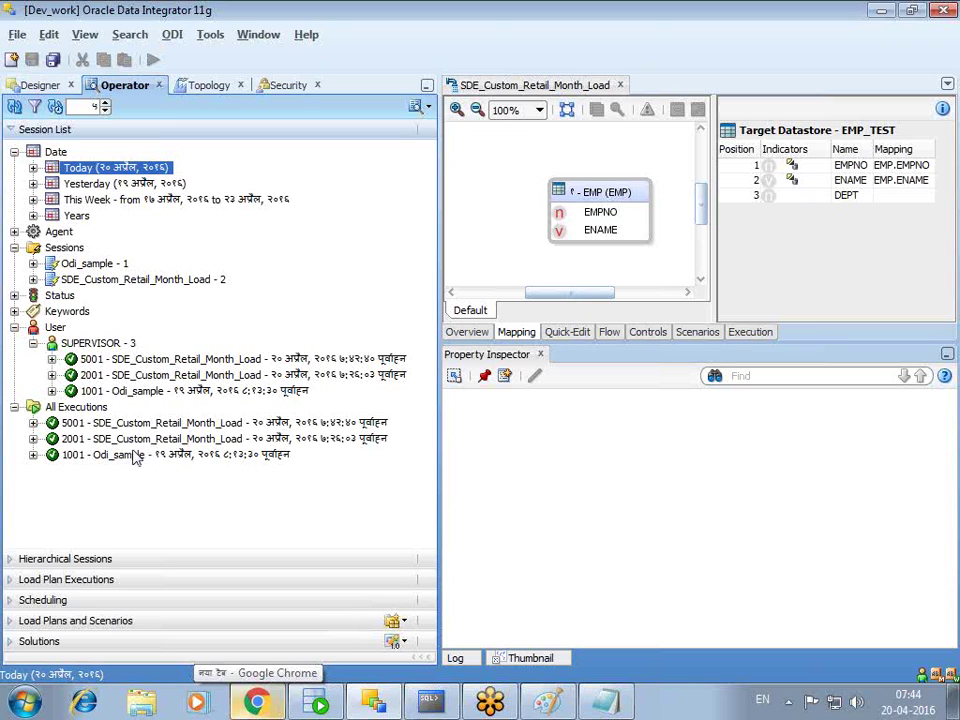
{"action": "left_click", "coordinate": [15, 296]}
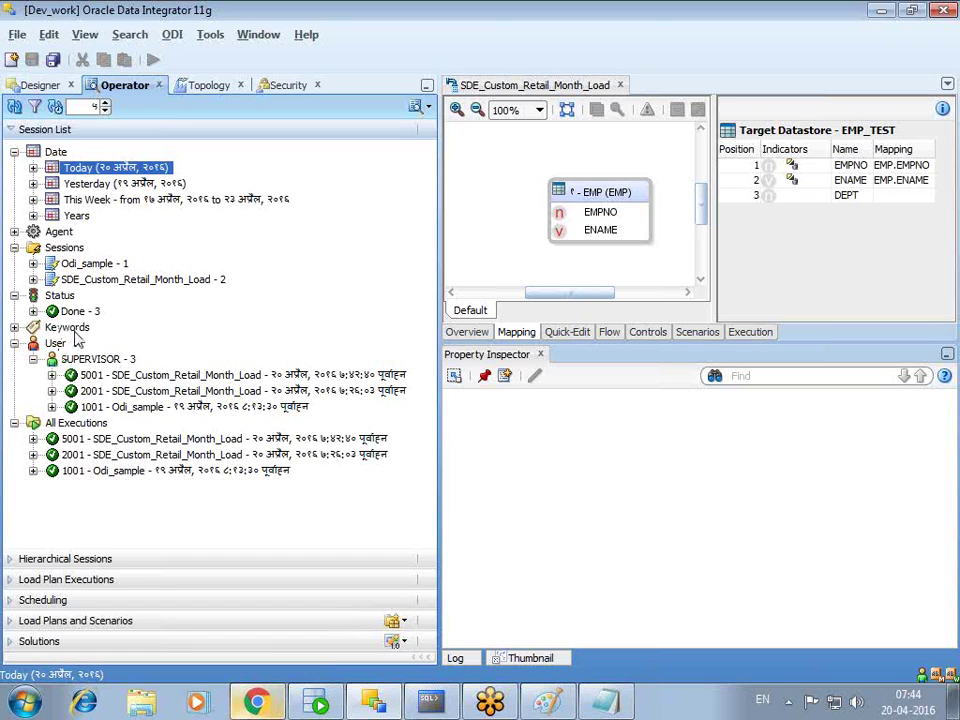
- Collapse the User, All Executions, Sessions and Date groupings in the Session List
{"action": "left_click", "coordinate": [15, 343]}
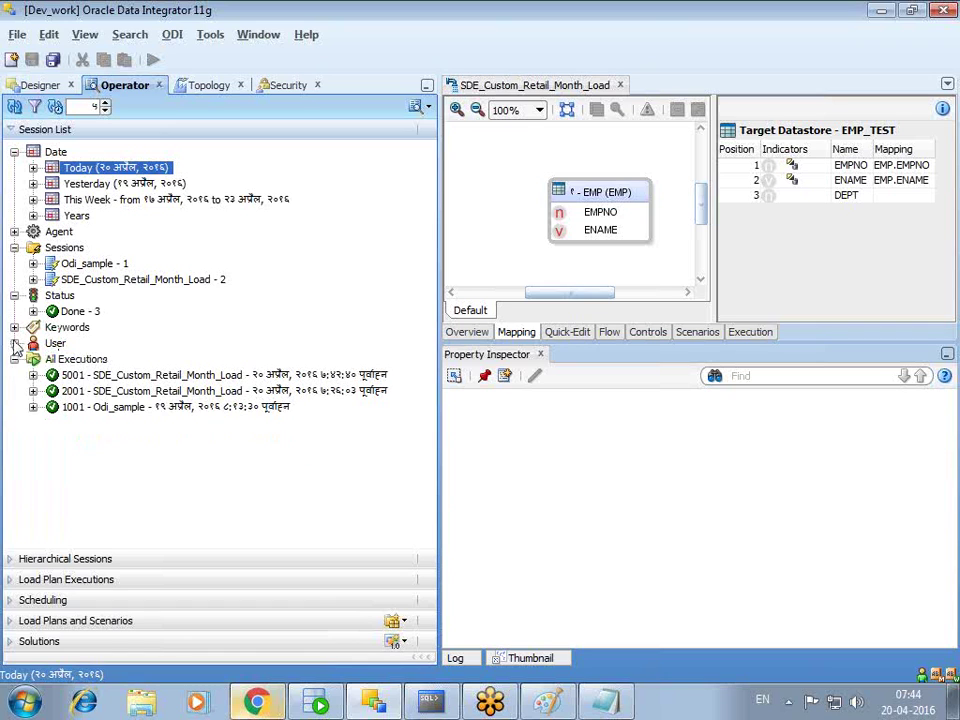
{"action": "left_click", "coordinate": [14, 359]}
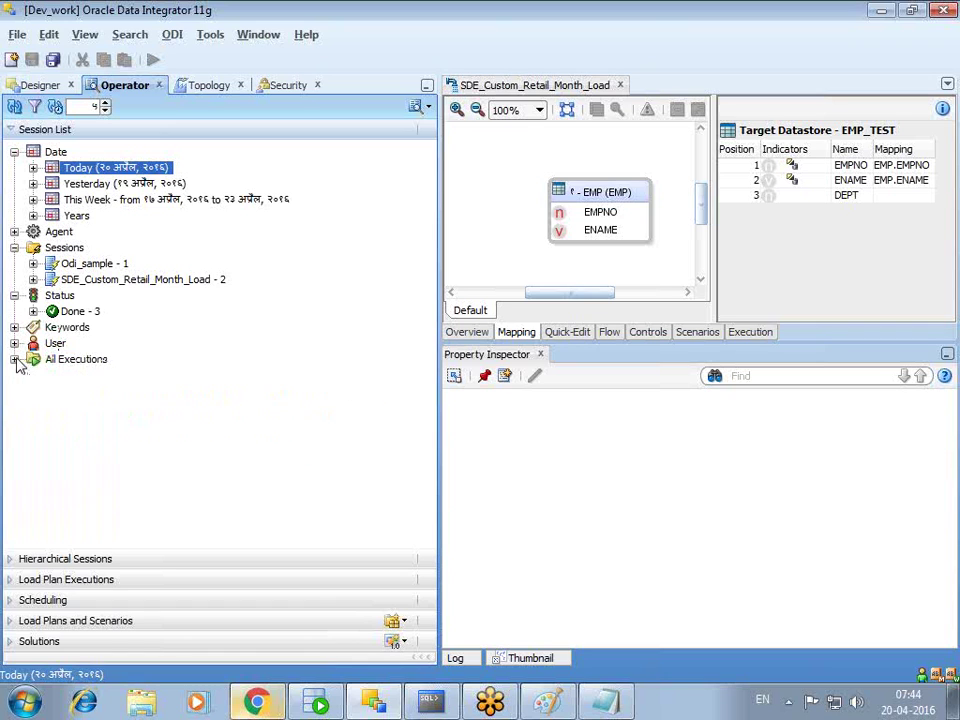
{"action": "left_click", "coordinate": [14, 247]}
{"action": "left_click", "coordinate": [14, 152]}
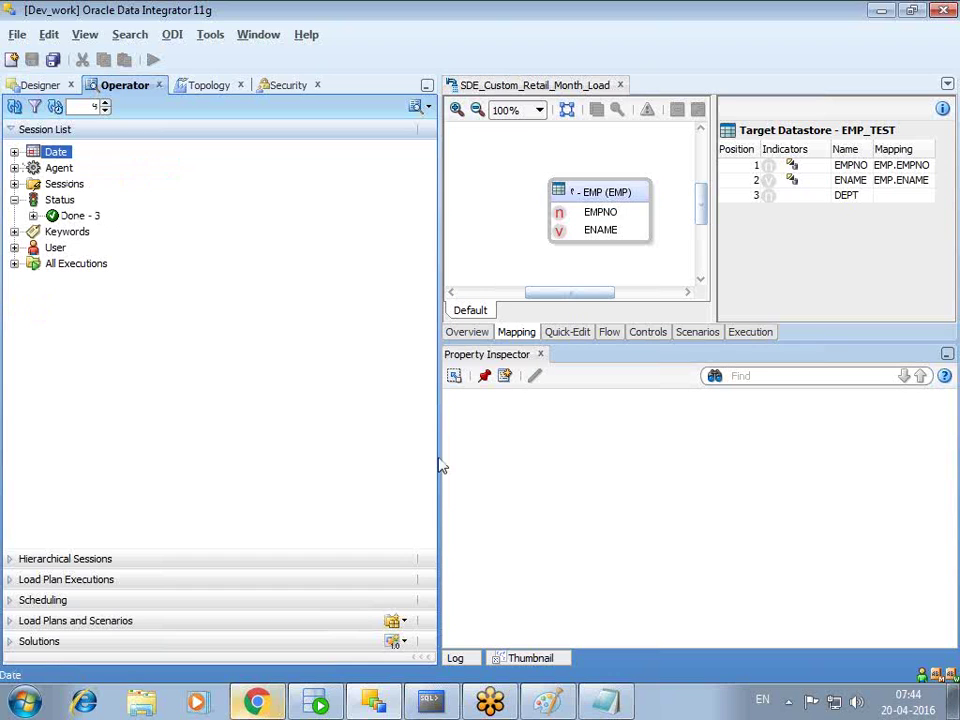
- In Designer, generate scenario SDE_CUSTOM_RETAIL_MONTH_LOAD Version 001 from the SDE_Custom_Retail_Month_Load package
{"action": "left_click", "coordinate": [44, 86]}
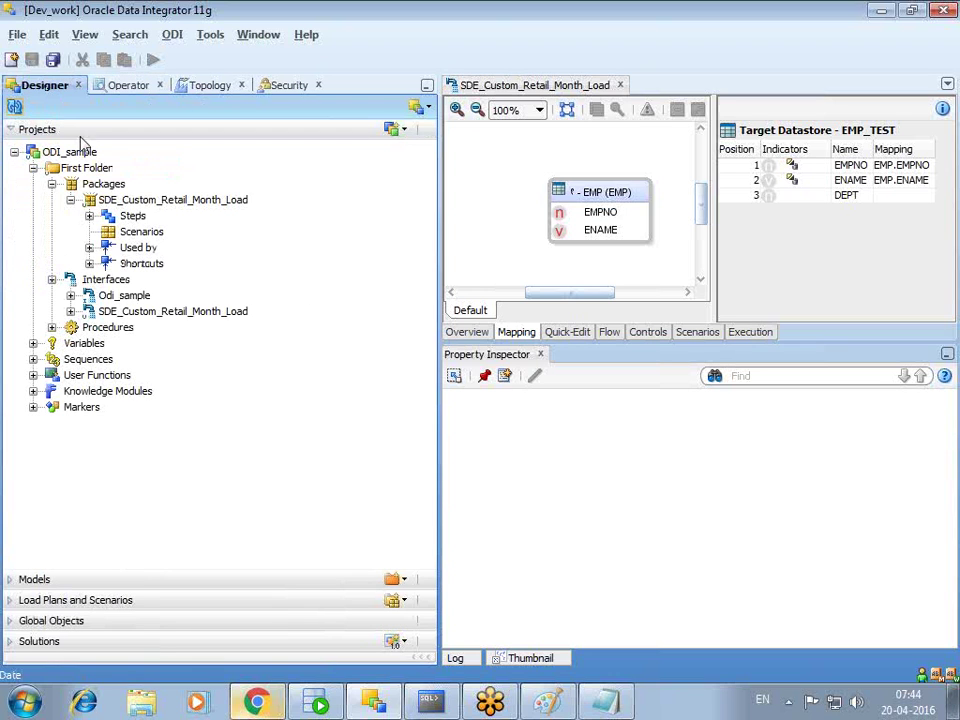
{"action": "left_click", "coordinate": [150, 200]}
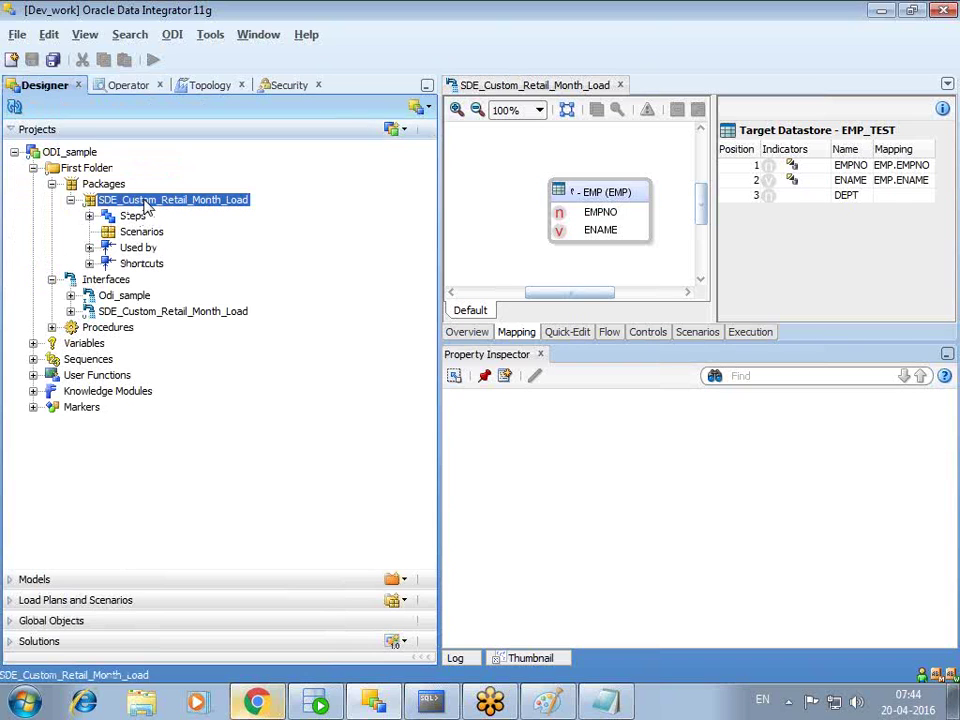
{"action": "right_click", "coordinate": [147, 204]}
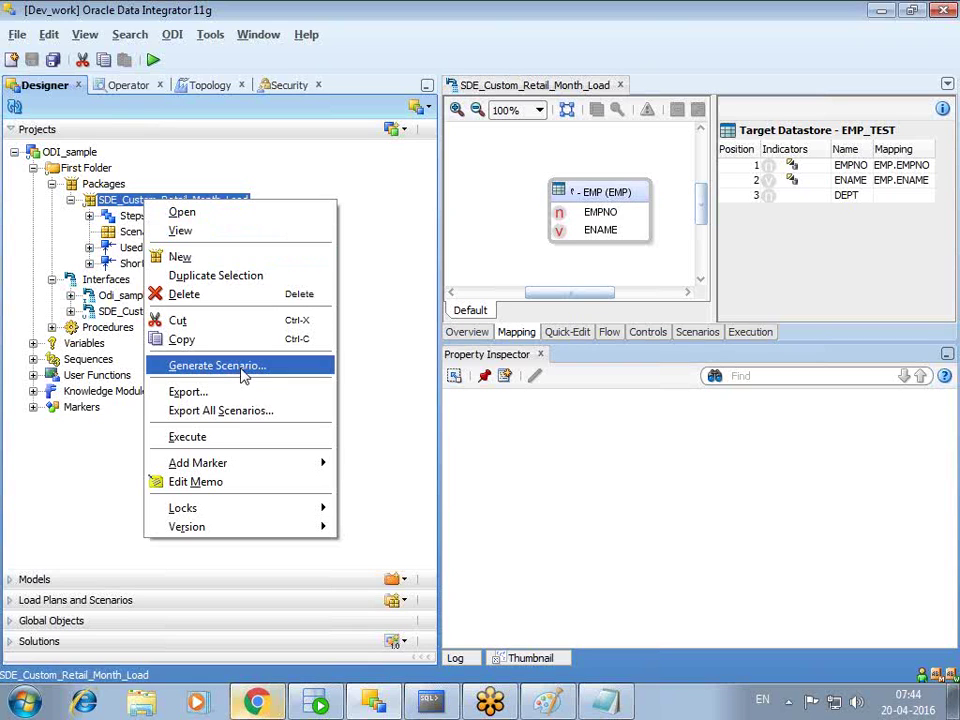
{"action": "left_click", "coordinate": [242, 366]}
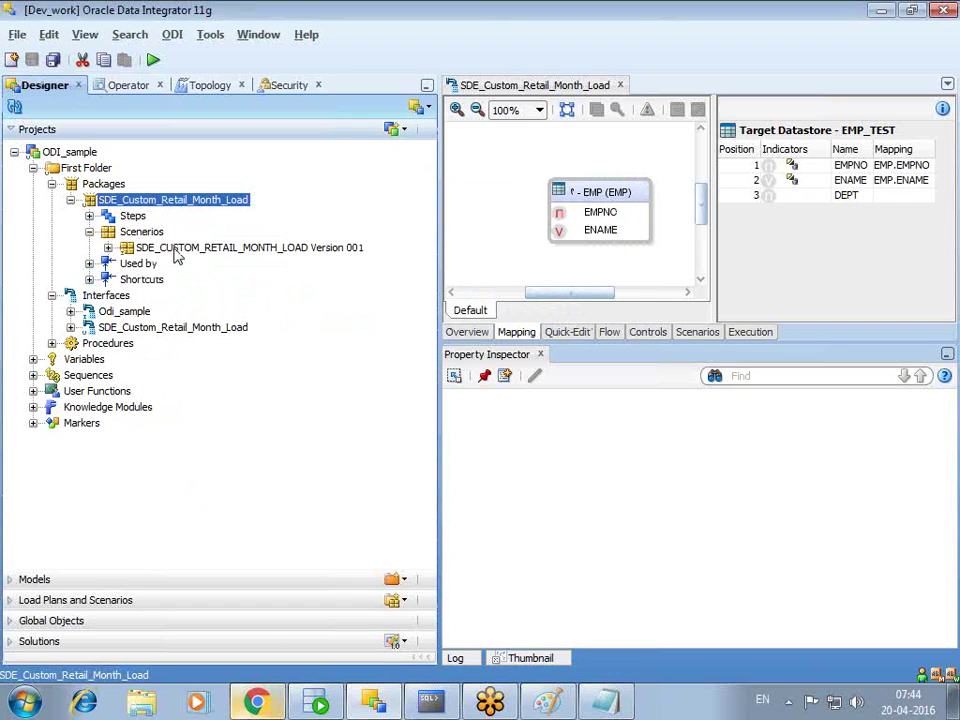
{"action": "left_click", "coordinate": [175, 252]}
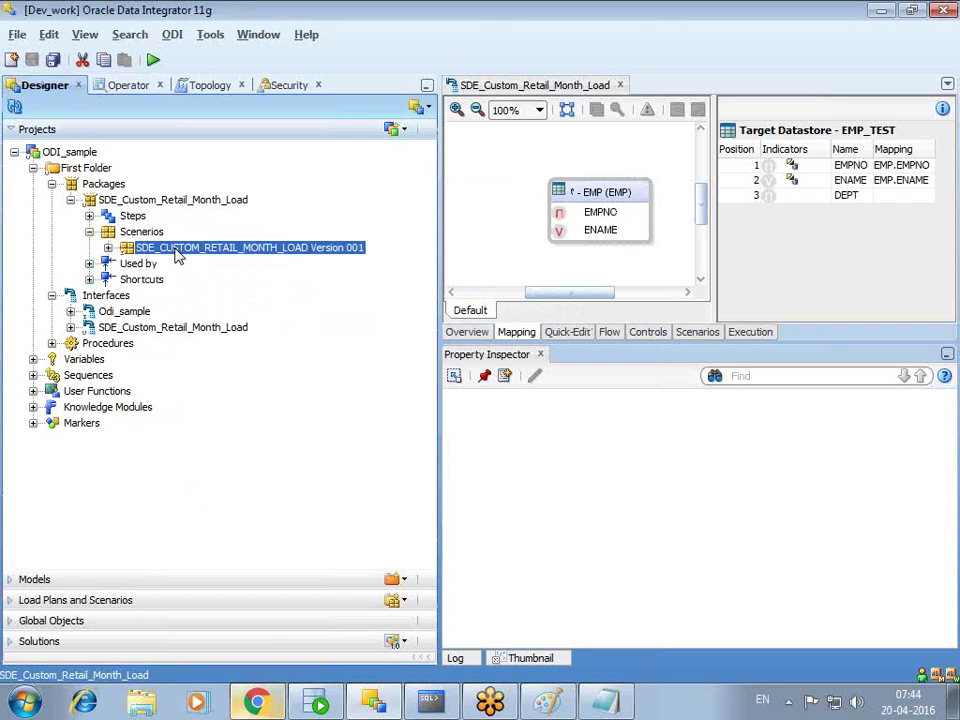
- Execute scenario SDE_CUSTOM_RETAIL_MONTH_LOAD Version 001 in the dev context after entering the context password
{"action": "right_click", "coordinate": [282, 252]}
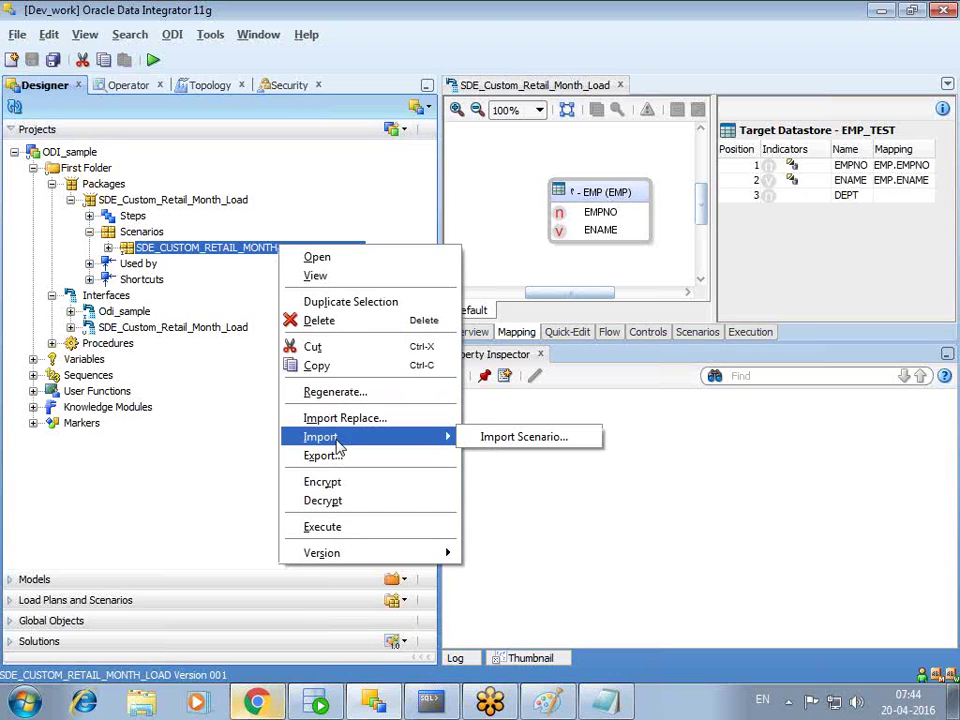
{"action": "left_click", "coordinate": [334, 529]}
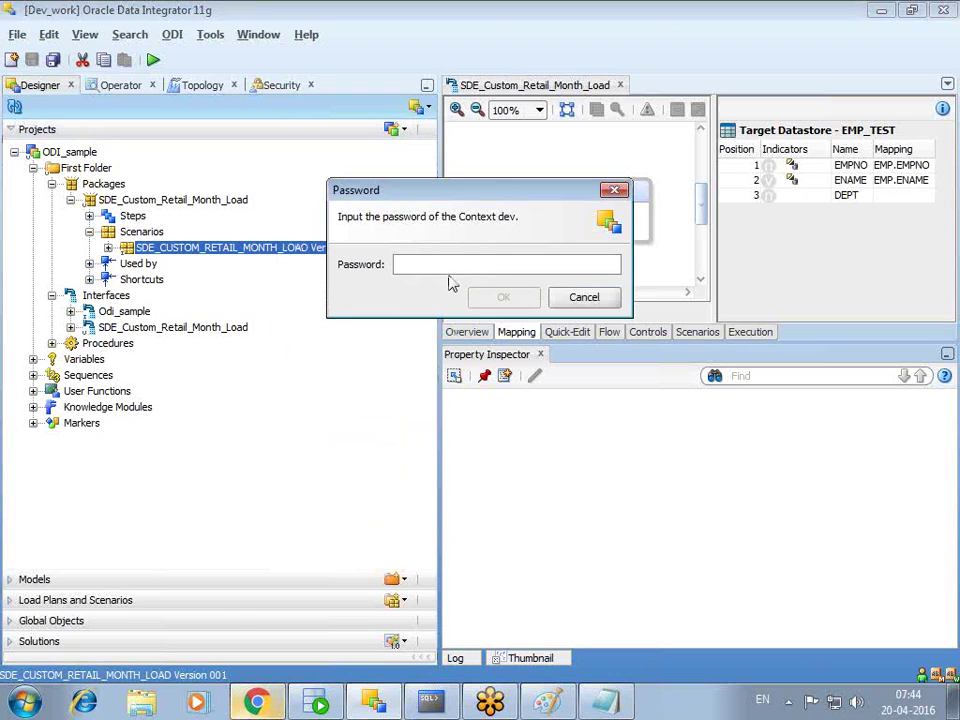
{"action": "type", "text": "w"}
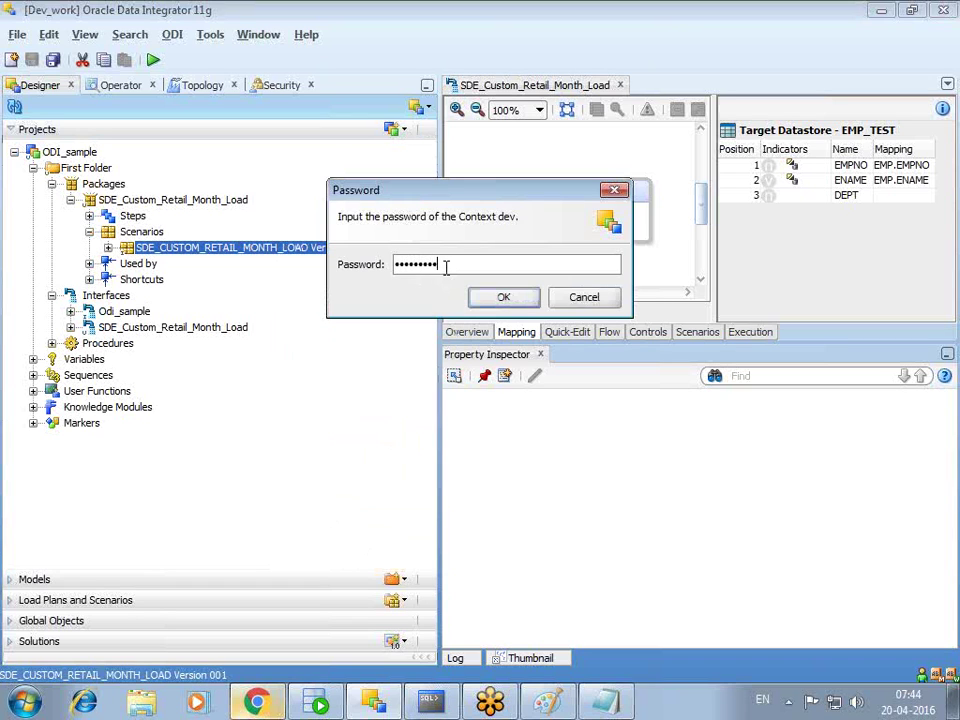
{"action": "key", "text": "Return"}
{"action": "left_click", "coordinate": [494, 326]}
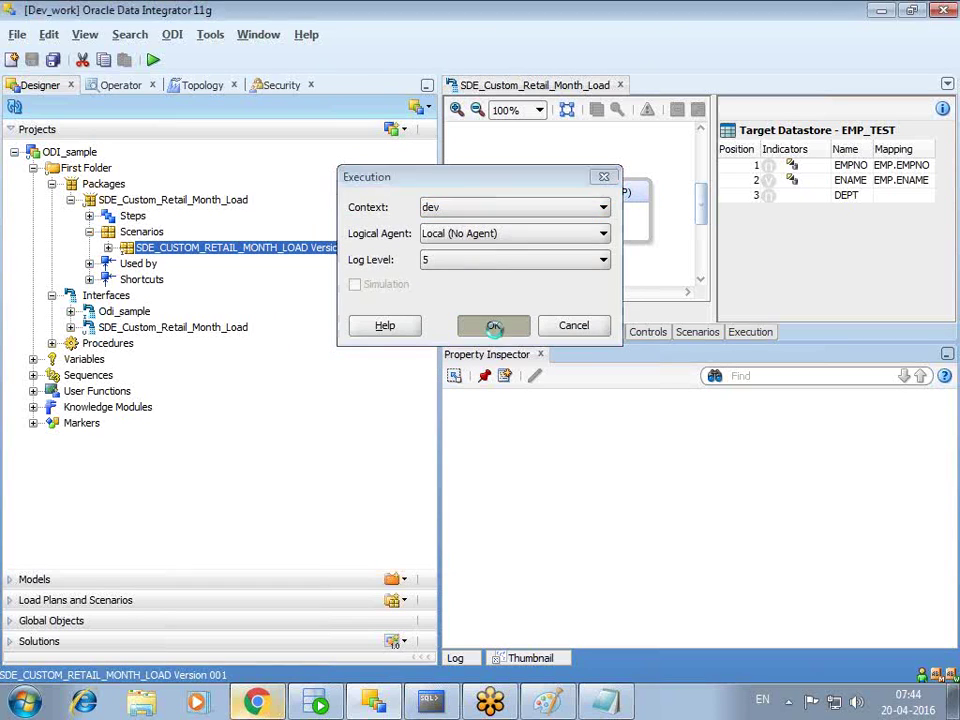
{"action": "left_click", "coordinate": [623, 279]}
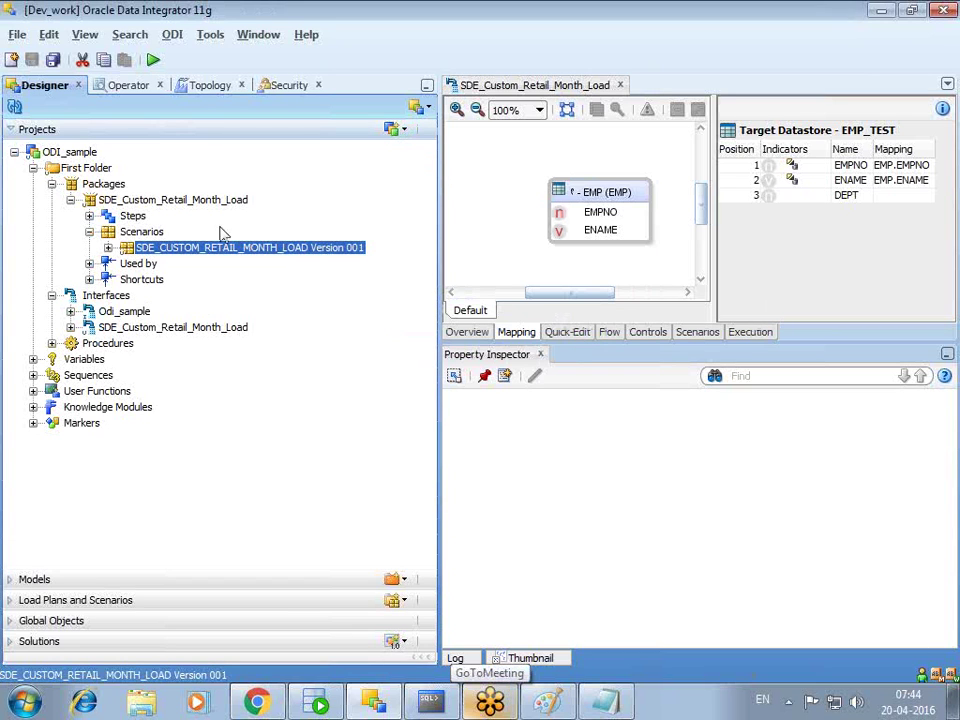
- In Operator, check session 6001 under Date > Today, then return to Designer
{"action": "left_click", "coordinate": [130, 90]}
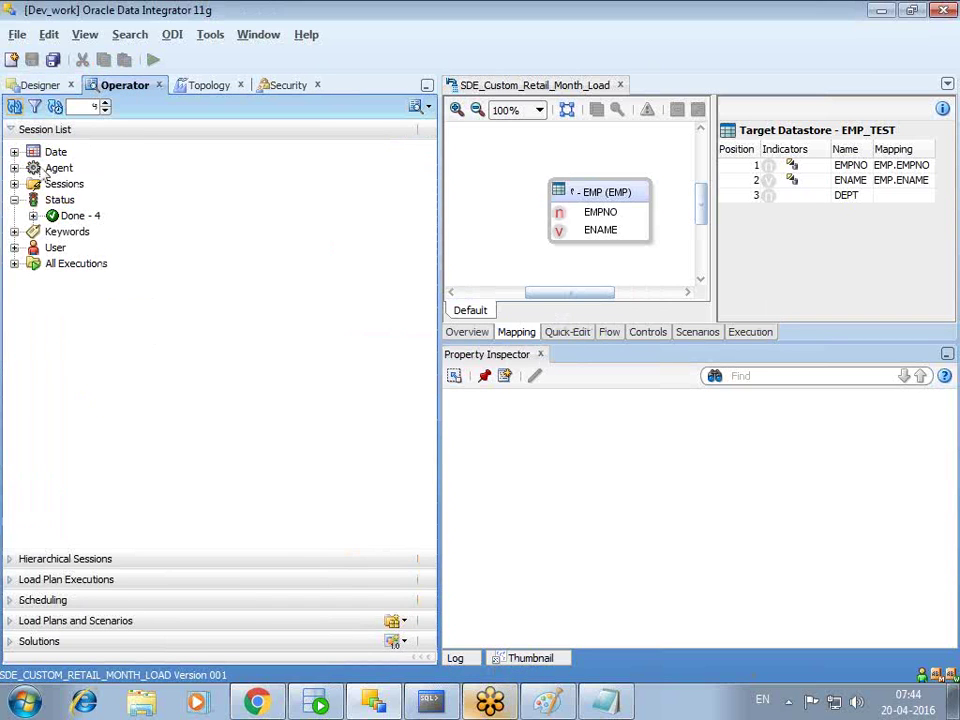
{"action": "left_click", "coordinate": [14, 152]}
{"action": "left_click", "coordinate": [33, 168]}
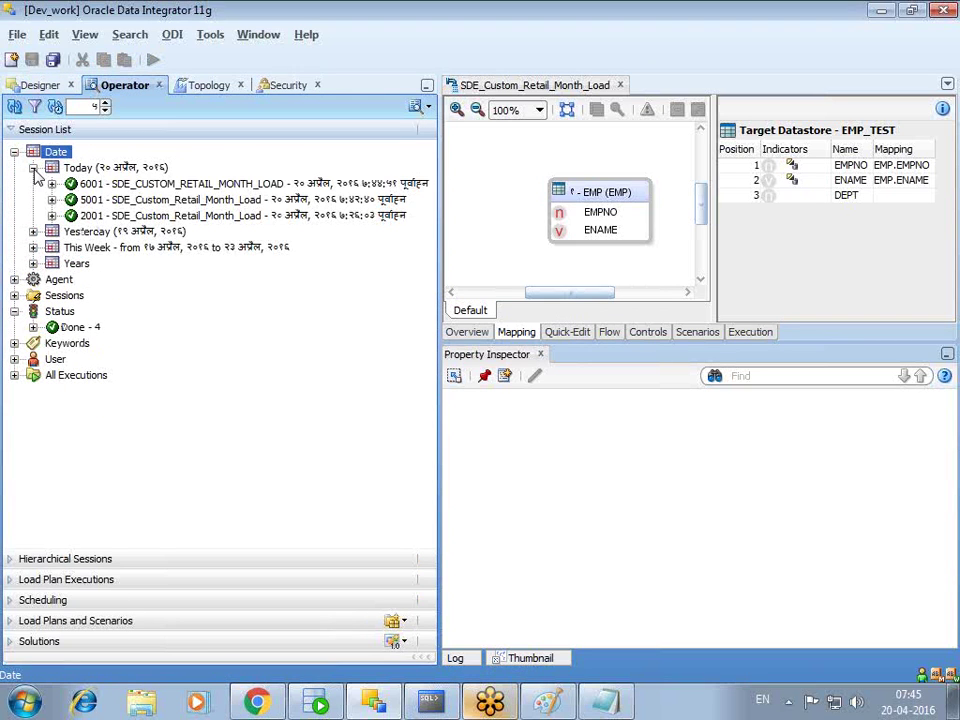
{"action": "left_click", "coordinate": [51, 183]}
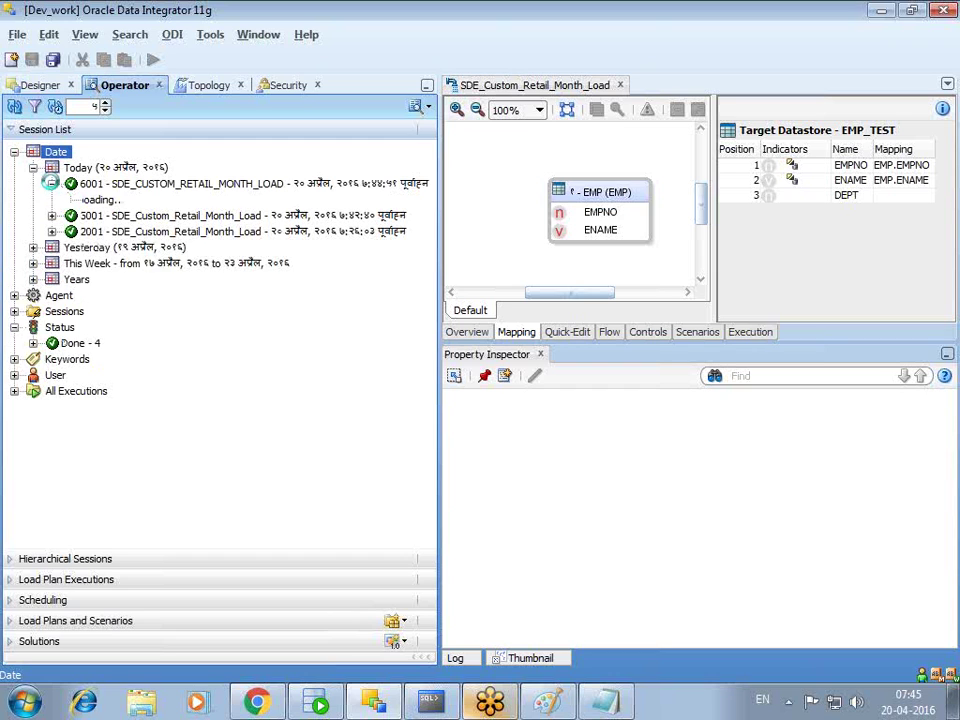
{"action": "left_click", "coordinate": [51, 184]}
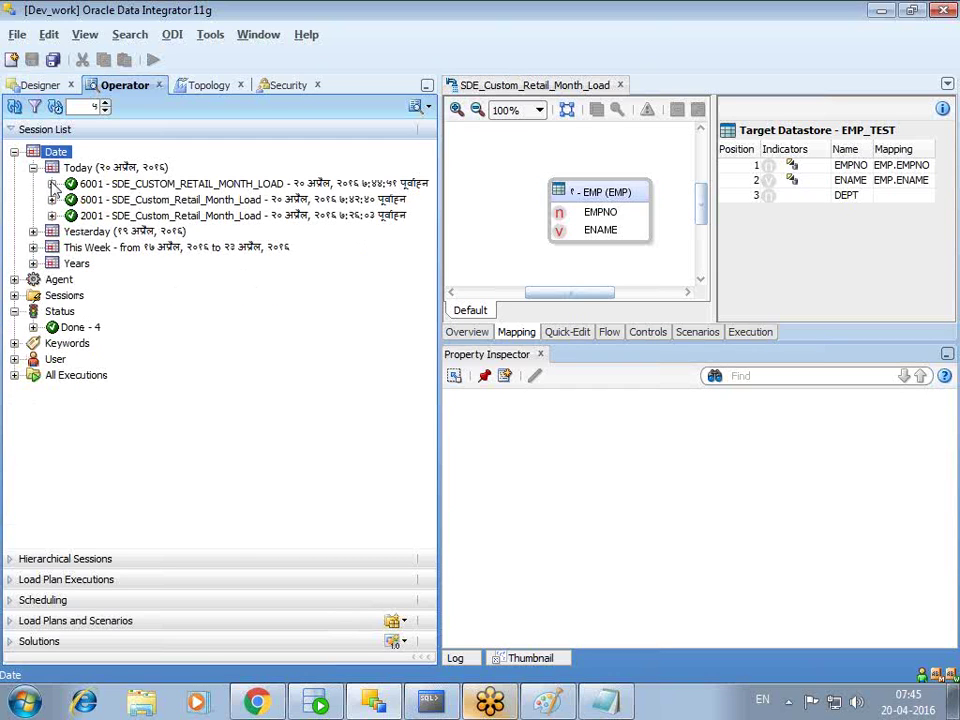
{"action": "left_click", "coordinate": [44, 83]}
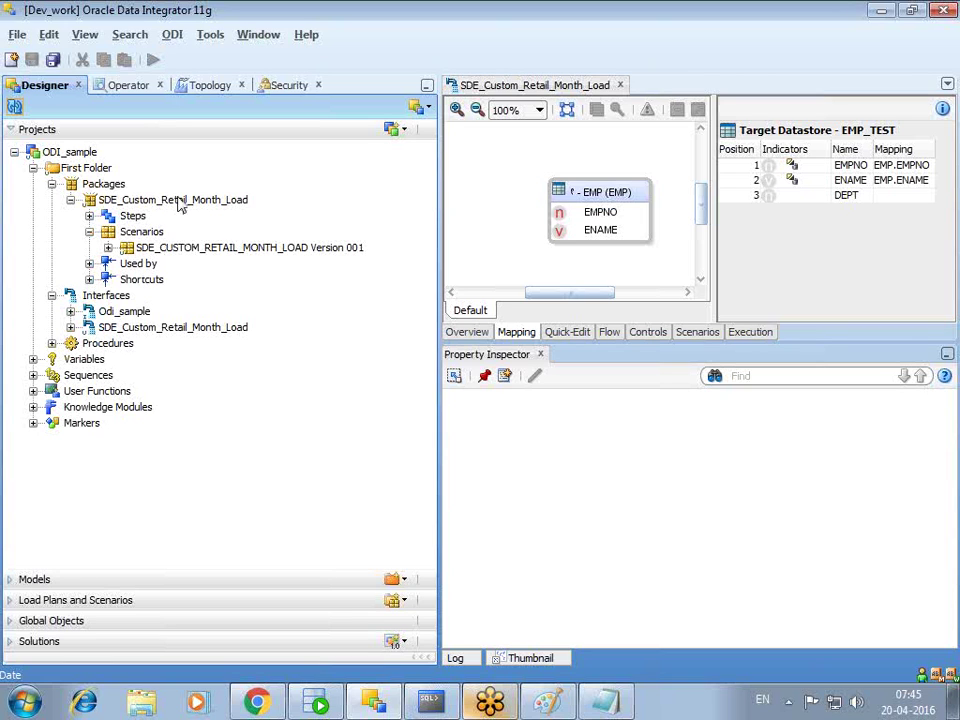
- Open the package diagram, add an OdiStartScen step for scenario version 001, then delete it
{"action": "double_click", "coordinate": [175, 202]}
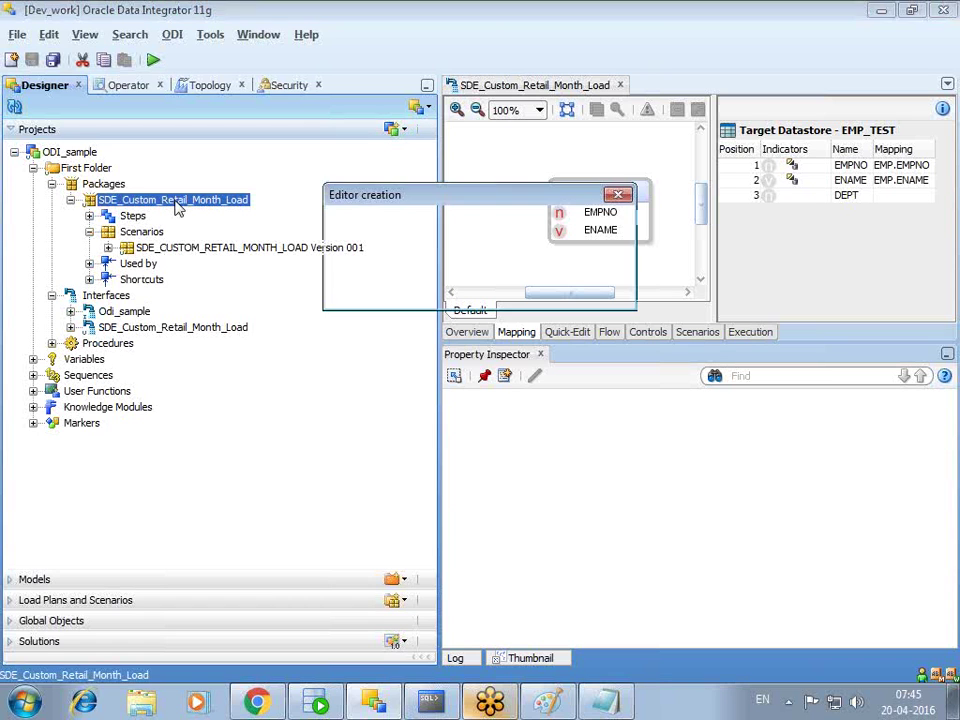
{"action": "left_click", "coordinate": [592, 301]}
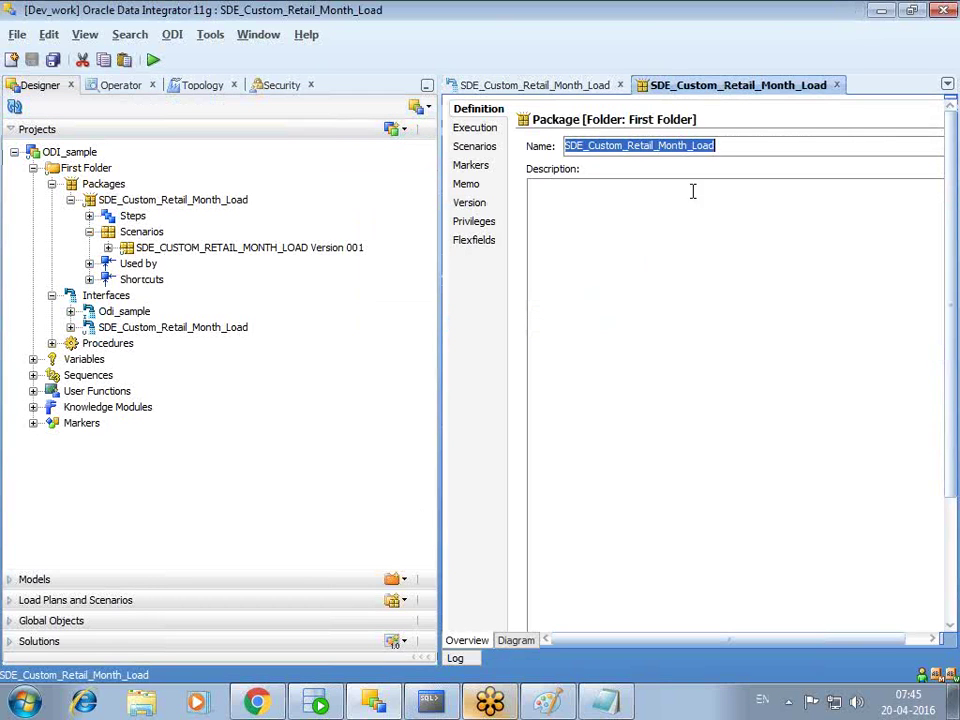
{"action": "left_click", "coordinate": [517, 641]}
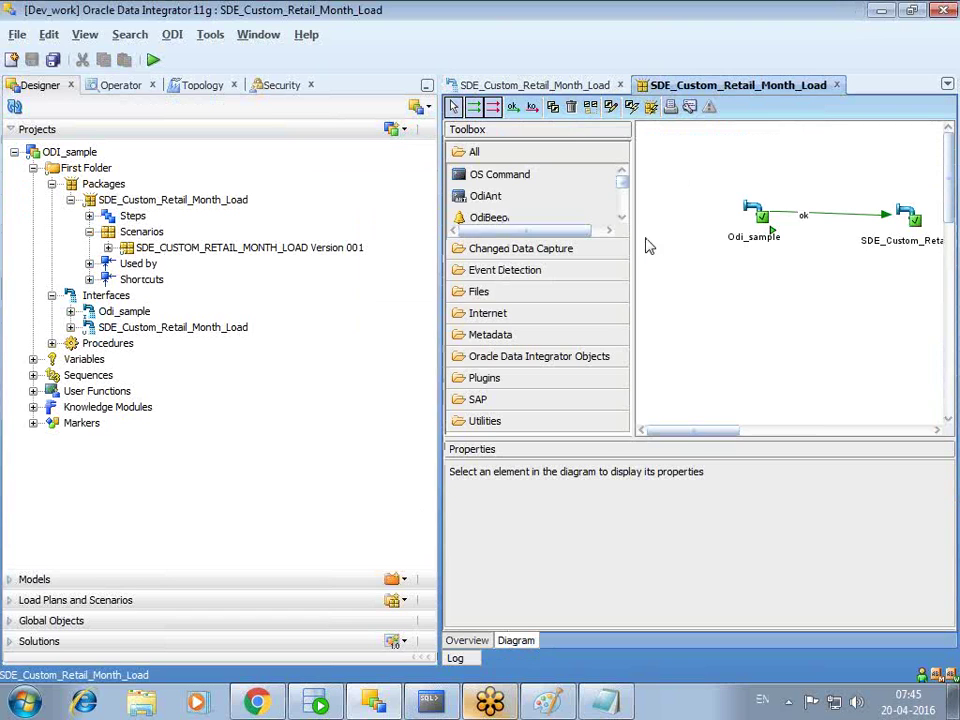
{"action": "left_click_drag", "start_coordinate": [437, 191], "coordinate": [313, 193]}
{"action": "left_click_drag", "start_coordinate": [183, 257], "coordinate": [752, 300]}
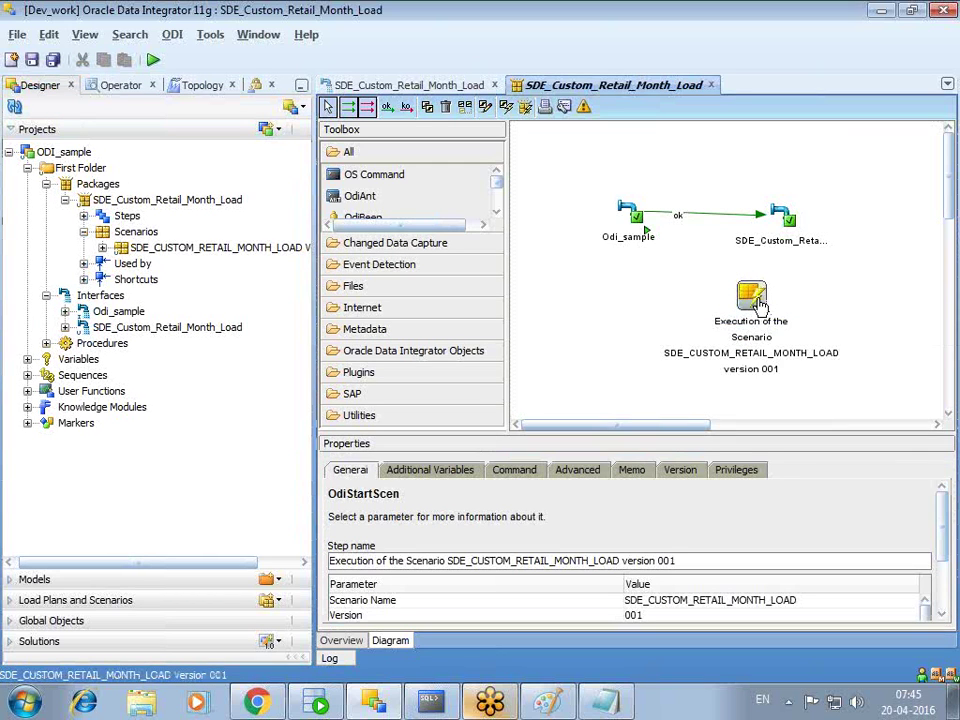
{"action": "key", "text": "Delete"}
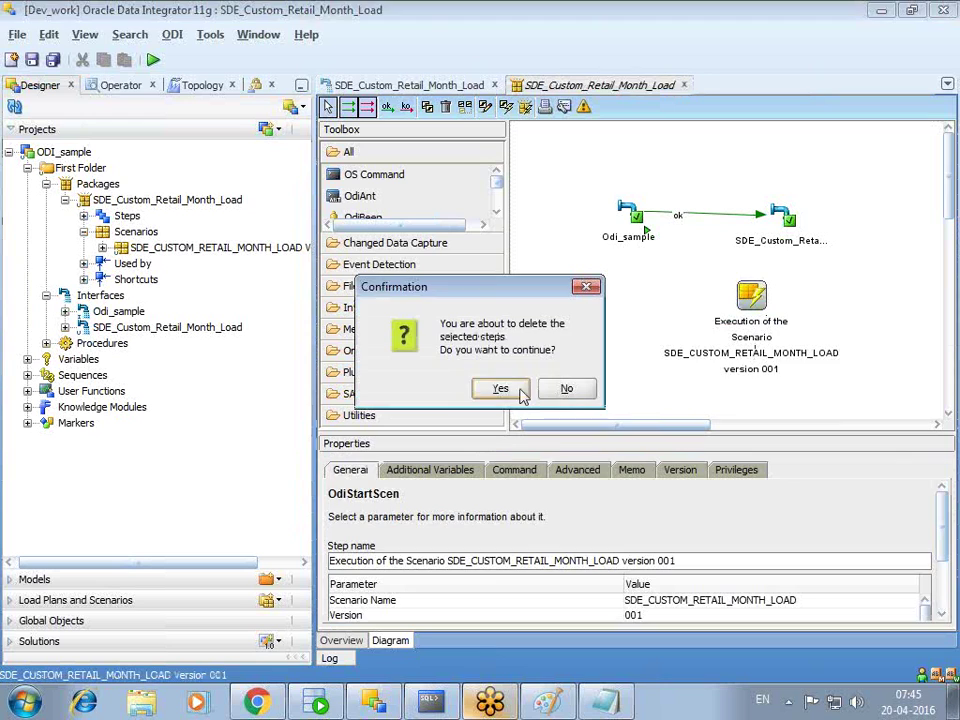
{"action": "left_click", "coordinate": [510, 392]}
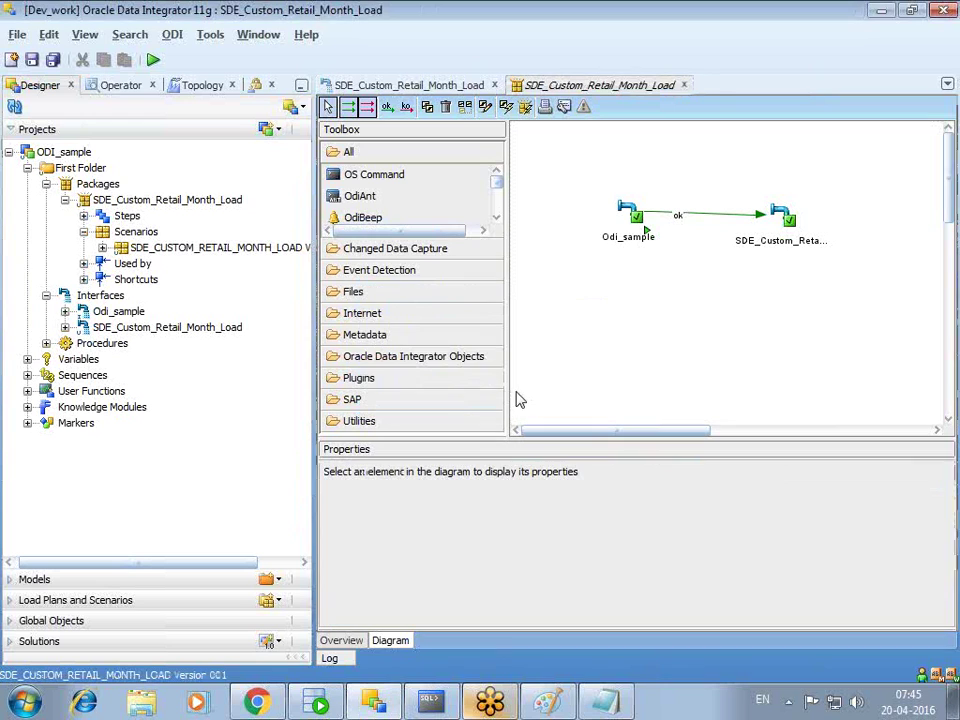
- Collapse the SDE_Custom_Retail_Month_Load package and Interfaces nodes in the Projects tree
{"action": "left_click", "coordinate": [64, 200]}
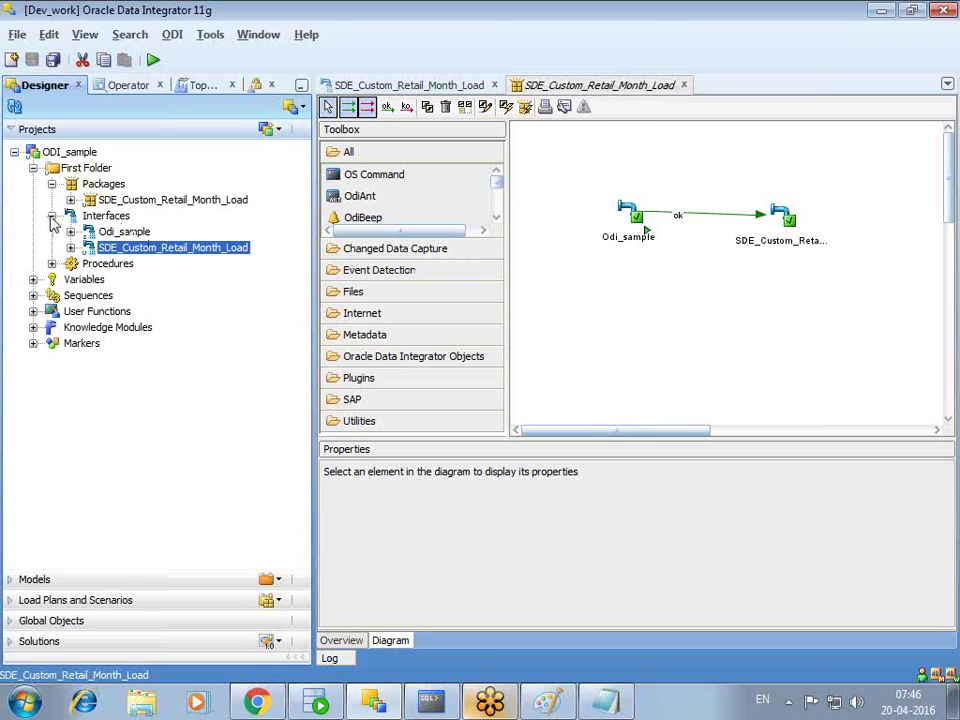
{"action": "left_click", "coordinate": [52, 217]}
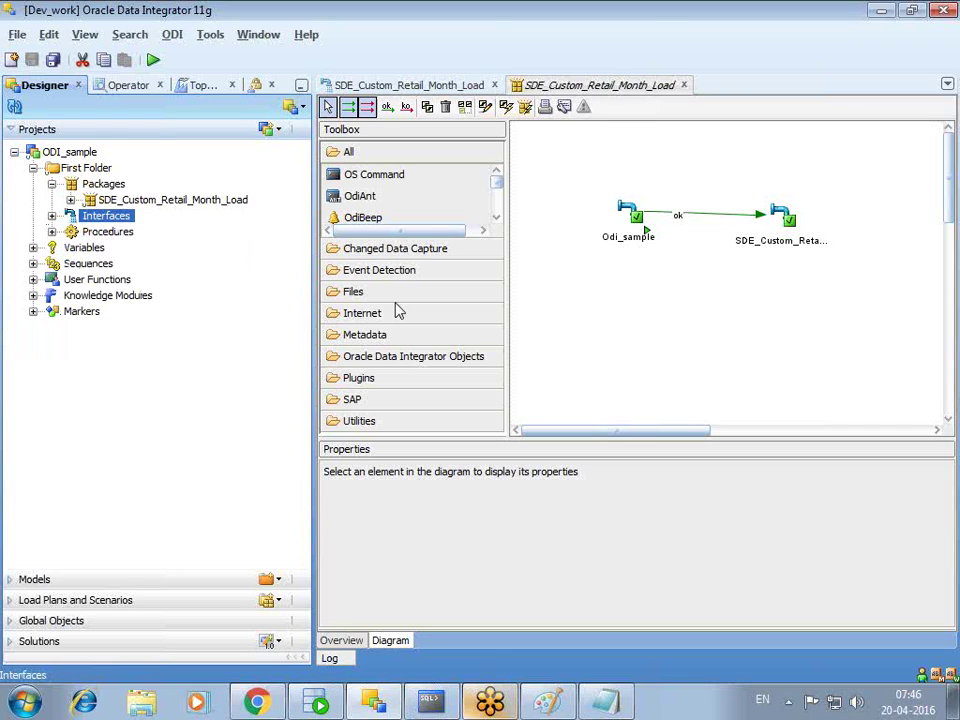
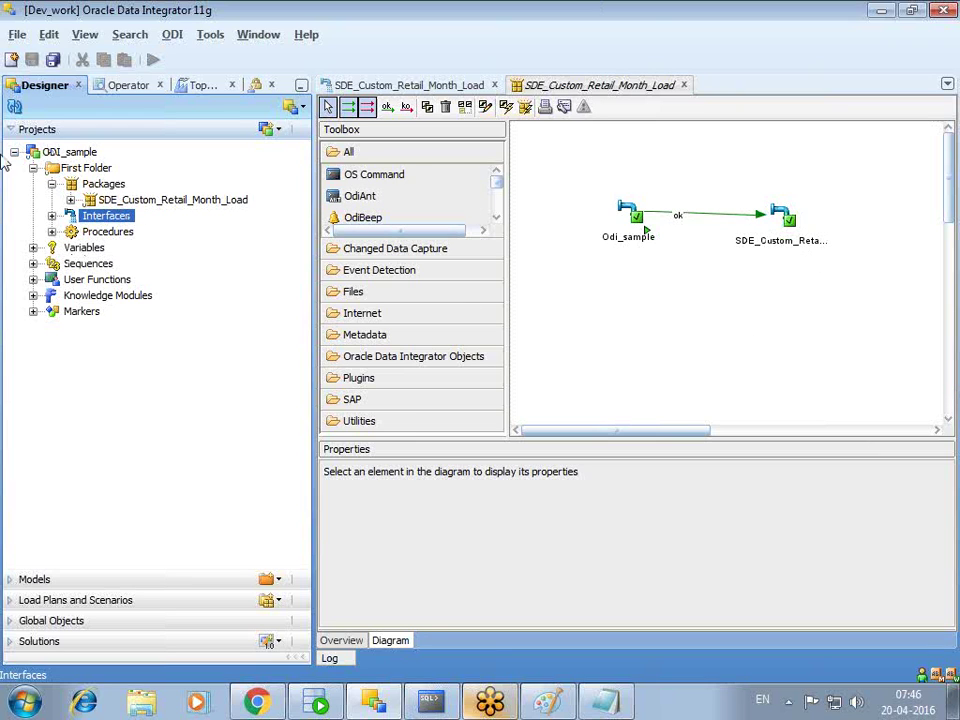
- Expand the SDE_Custom_Retail_Month_Load package, then open and cancel Export for its scenario
{"action": "left_click", "coordinate": [70, 200]}
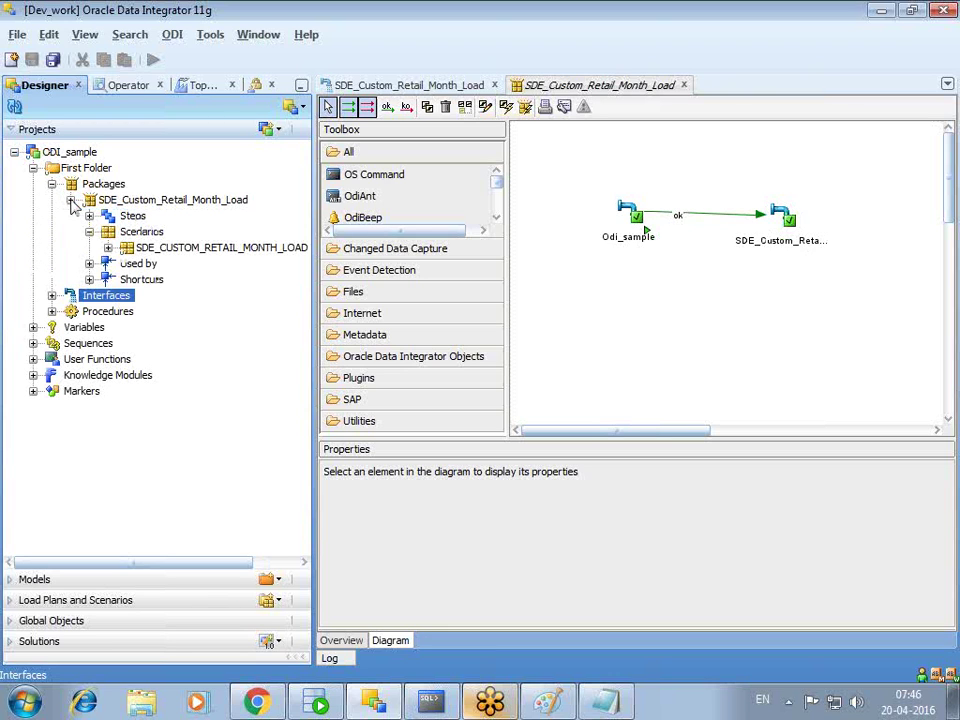
{"action": "right_click", "coordinate": [181, 252]}
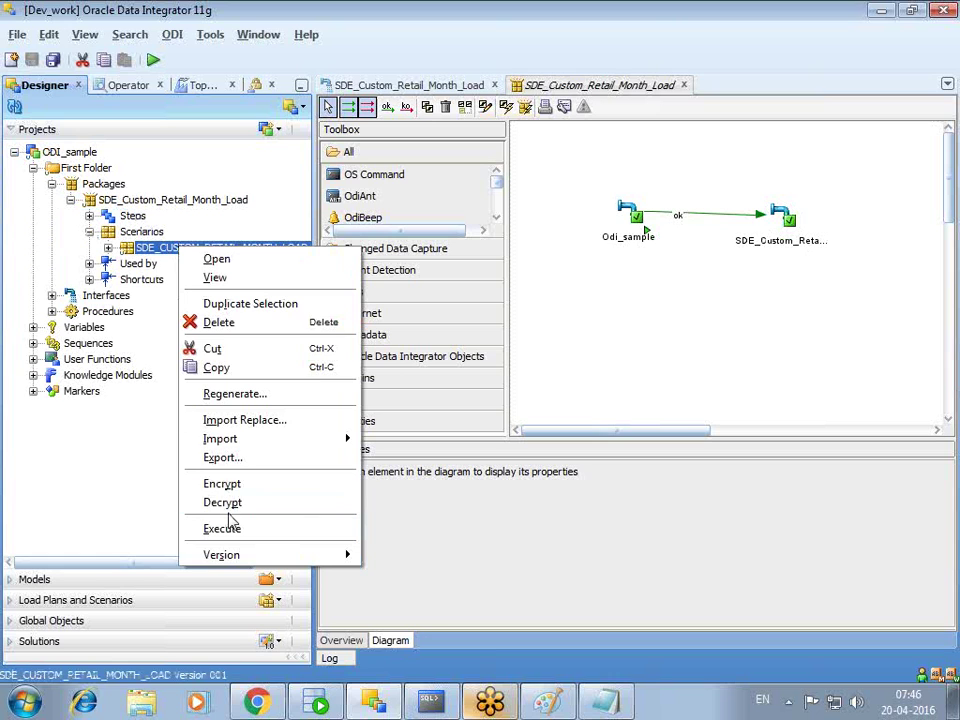
{"action": "left_click", "coordinate": [224, 462]}
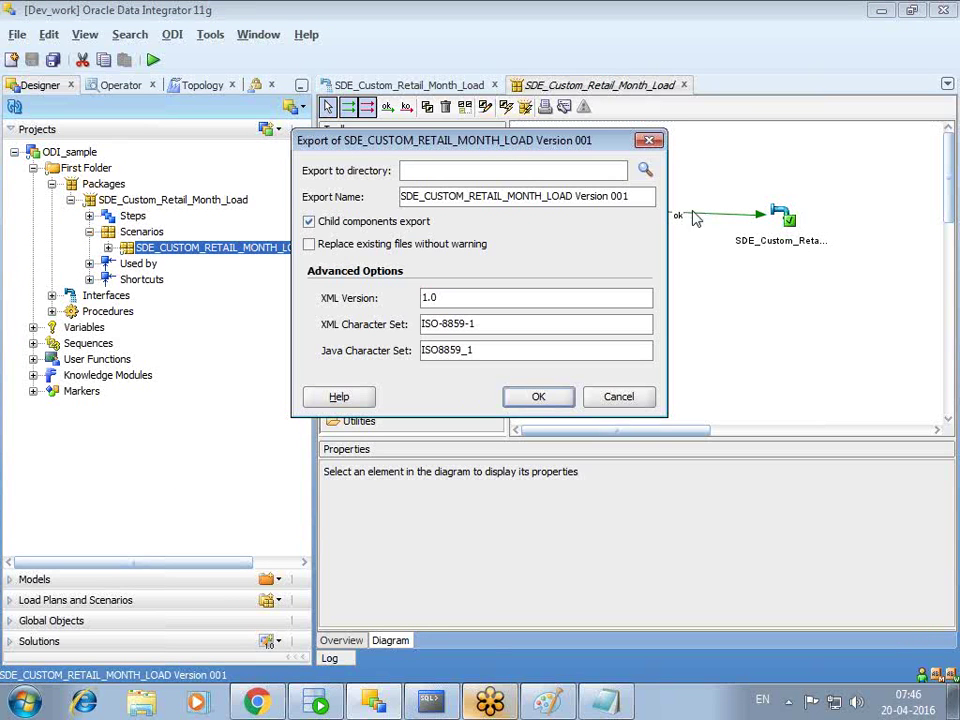
{"action": "left_click", "coordinate": [650, 140]}
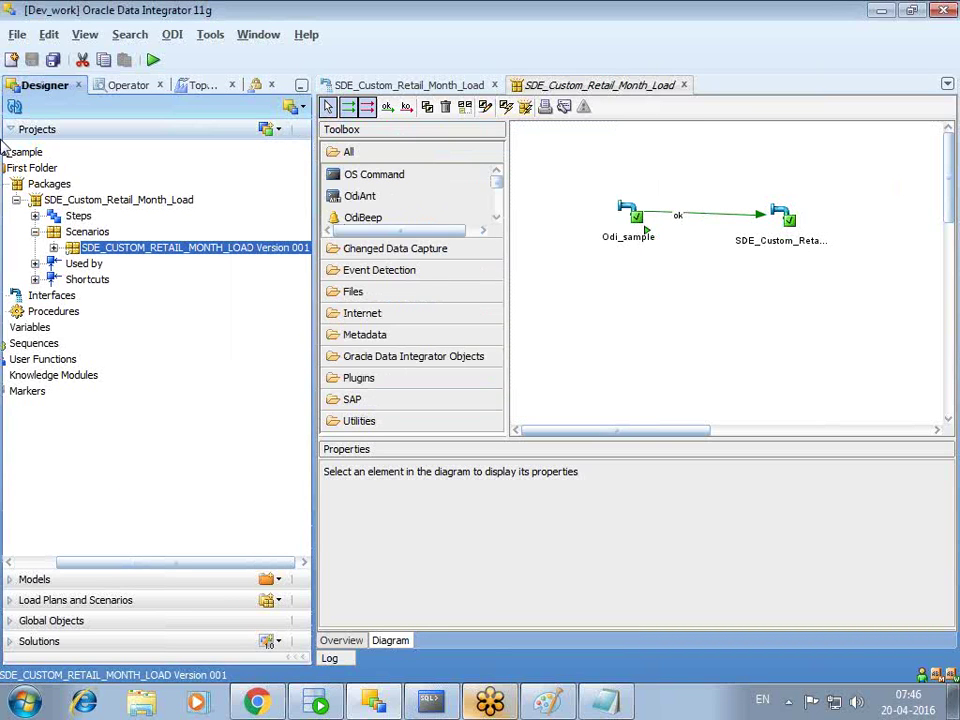
- Open the SDE_CUSTOM_RETAIL_MONTH_LOAD scenario definition, close it, and reselect the scenario
{"action": "left_click_drag", "start_coordinate": [124, 563], "coordinate": [69, 563]}
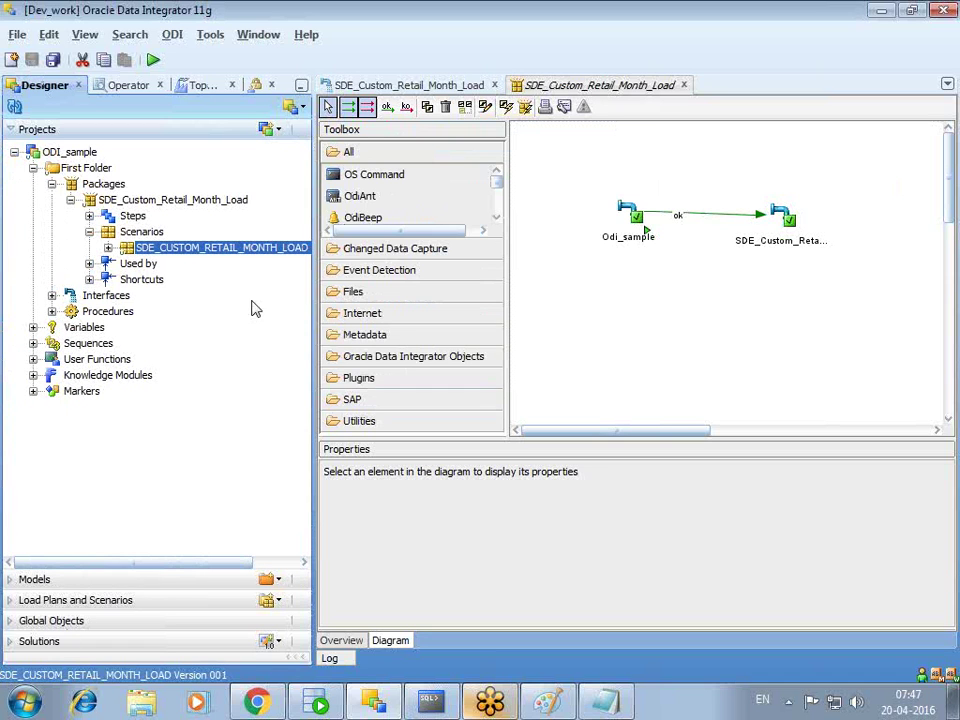
{"action": "double_click", "coordinate": [253, 258]}
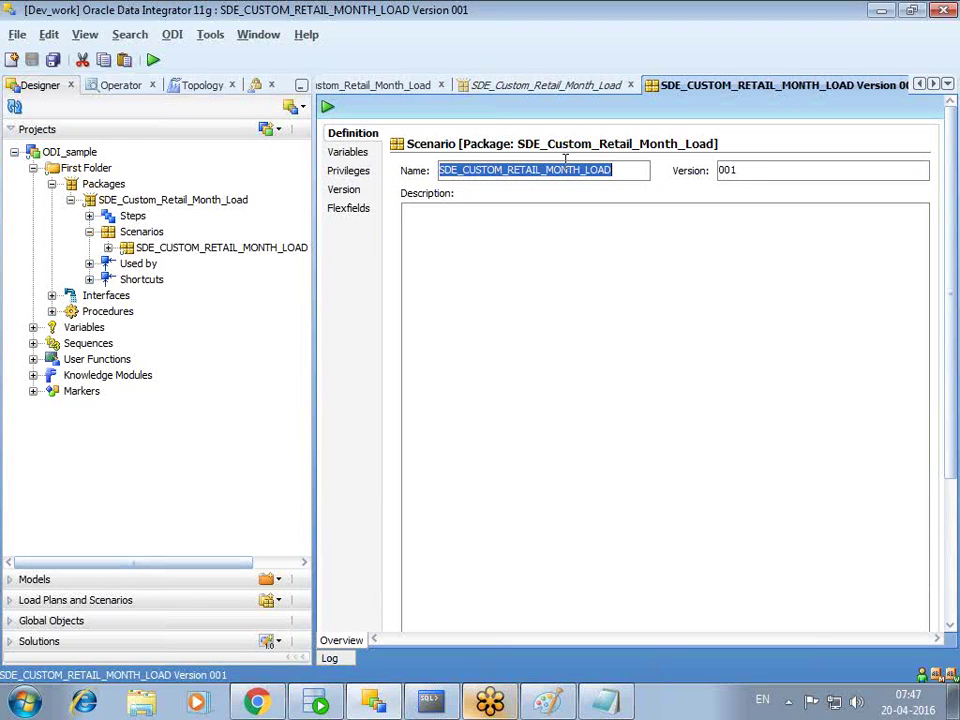
{"action": "key", "text": "ctrl+F4"}
{"action": "left_click", "coordinate": [155, 251]}
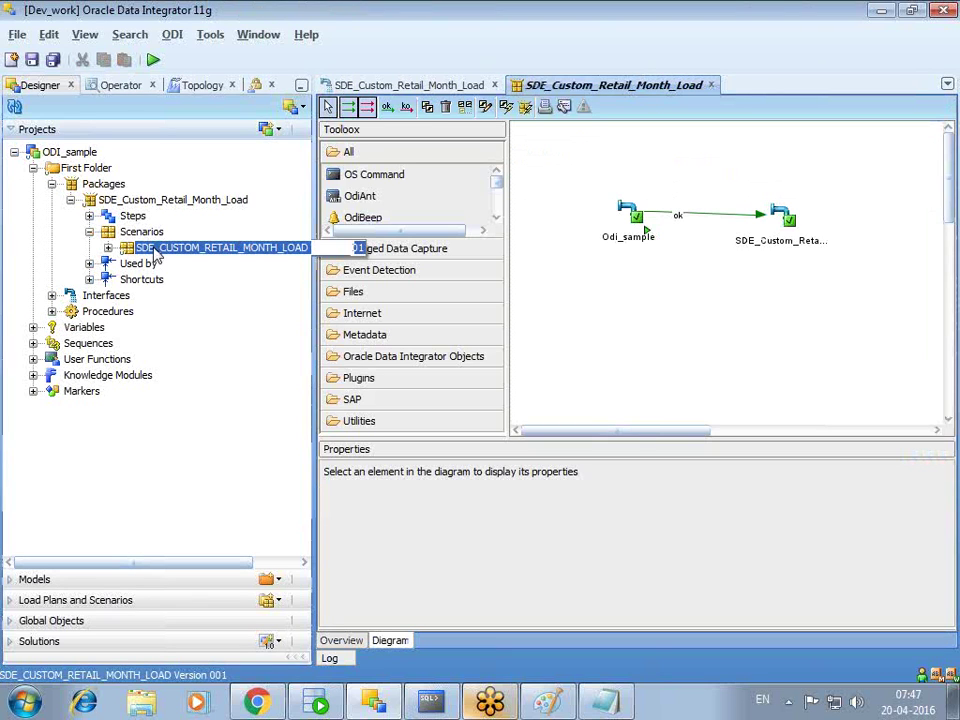
- Export scenario SDE_CUSTOM_RETAIL_MONTH_LOAD Version 001 into the Desktop folder and acknowledge completion
{"action": "right_click", "coordinate": [155, 255]}
{"action": "left_click", "coordinate": [232, 457]}
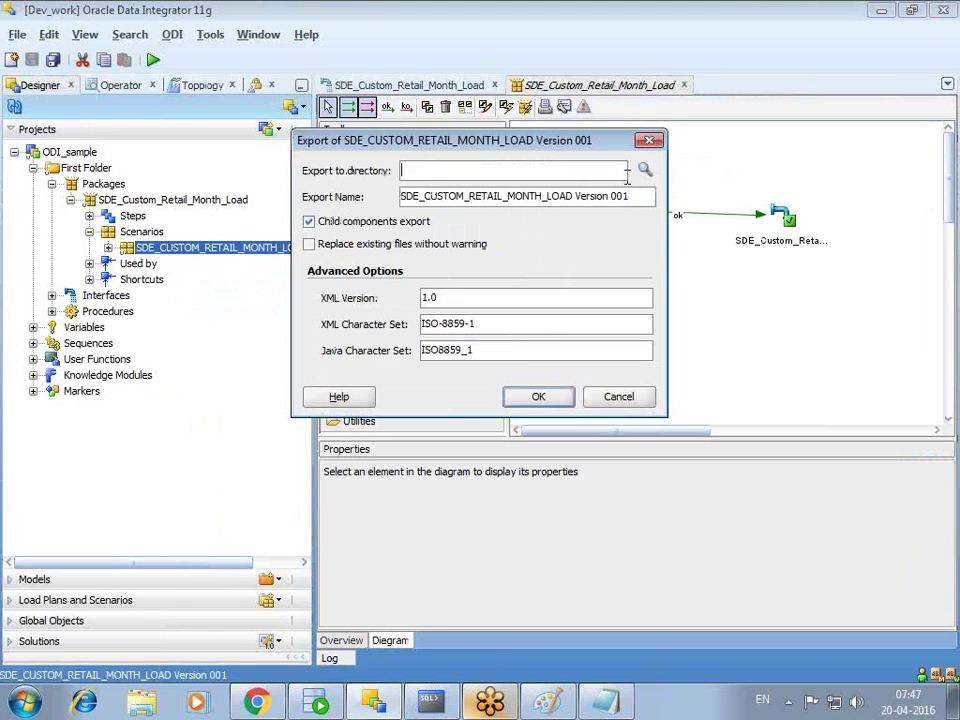
{"action": "left_click", "coordinate": [646, 172]}
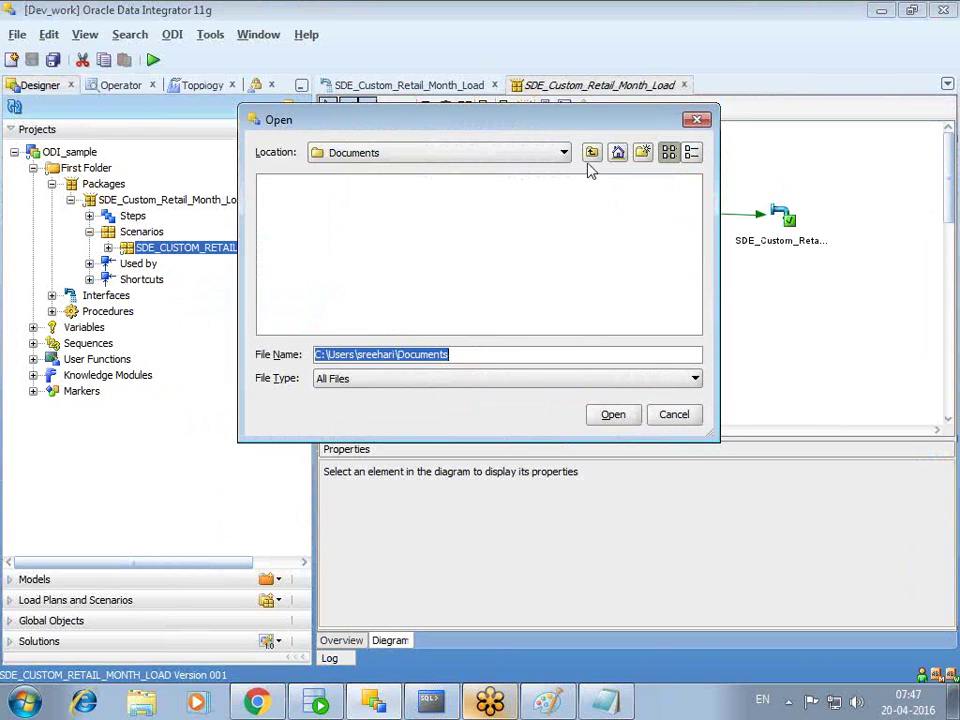
{"action": "left_click", "coordinate": [617, 152]}
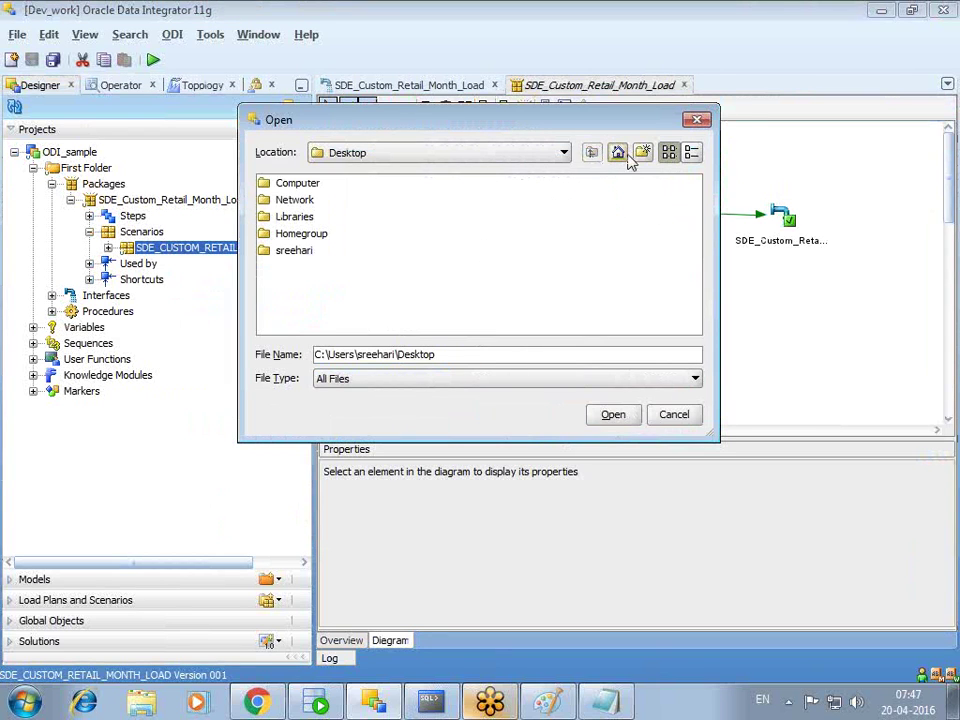
{"action": "left_click", "coordinate": [564, 153]}
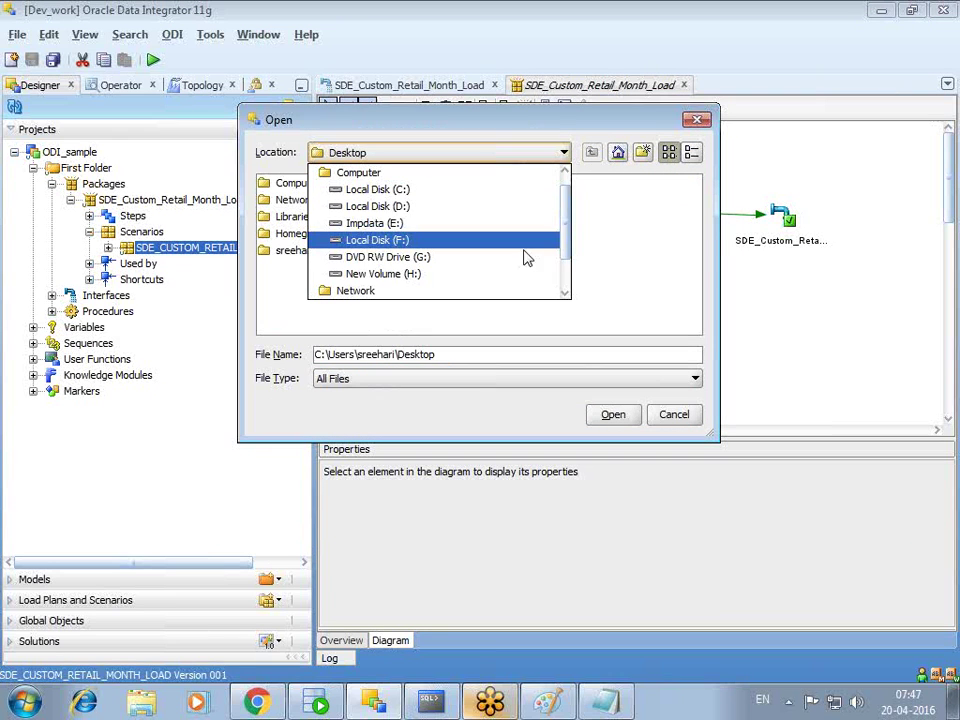
{"action": "left_click_drag", "start_coordinate": [568, 221], "coordinate": [557, 197]}
{"action": "left_click", "coordinate": [370, 171]}
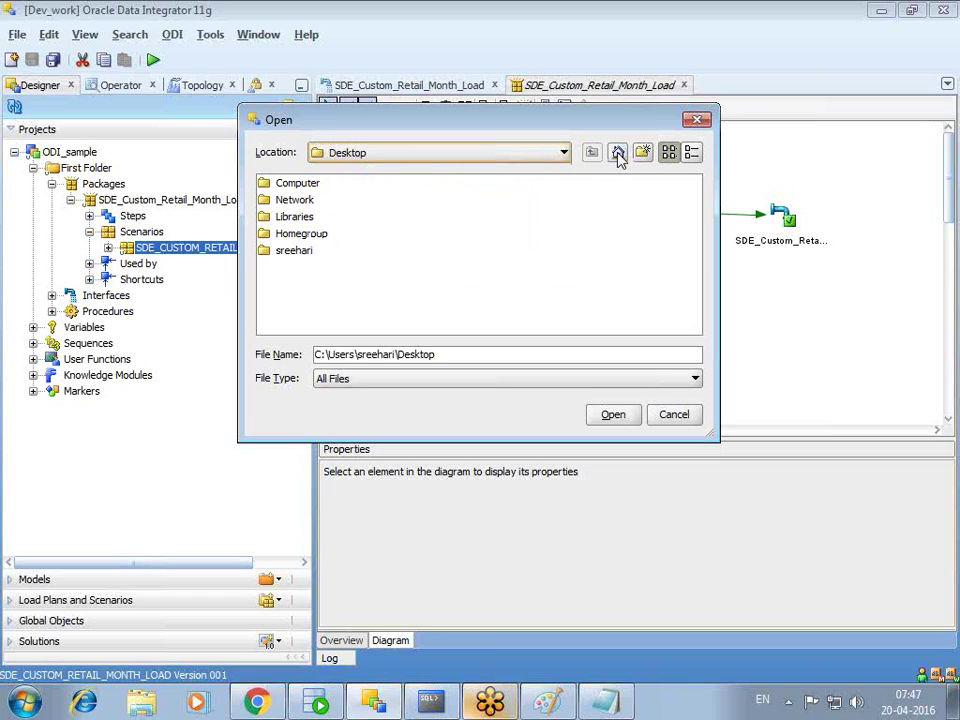
{"action": "left_click", "coordinate": [607, 416]}
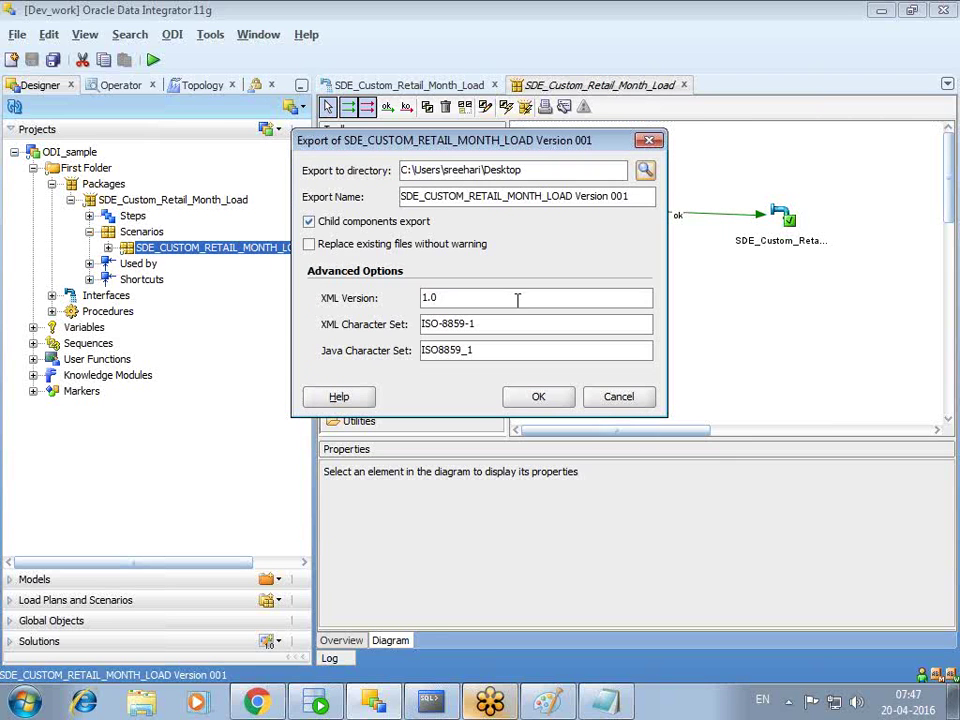
{"action": "left_click", "coordinate": [552, 400]}
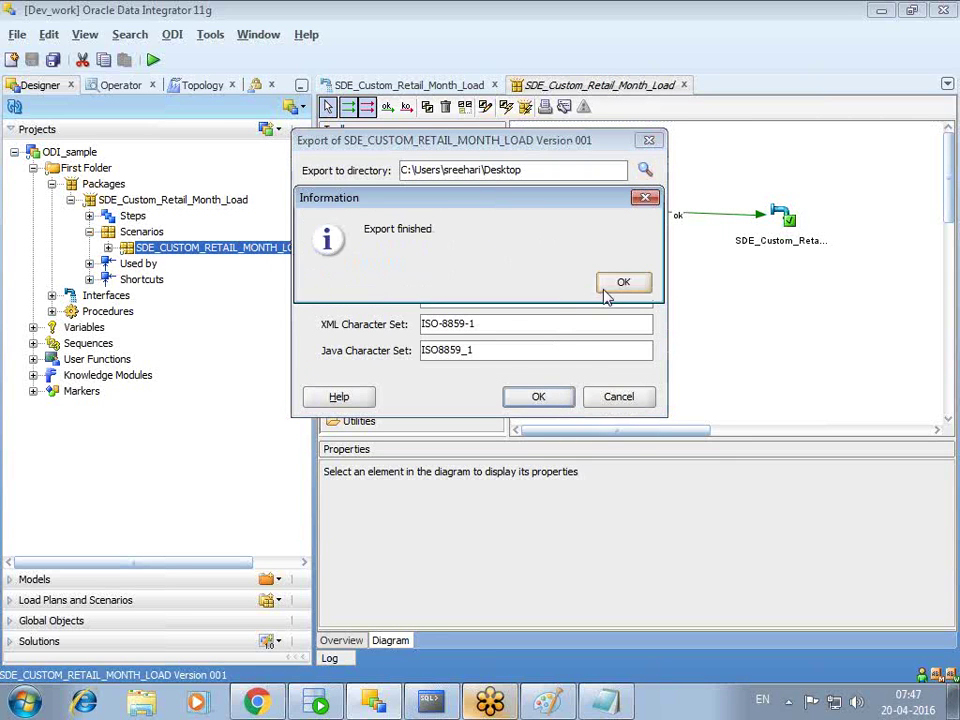
{"action": "left_click", "coordinate": [620, 283]}
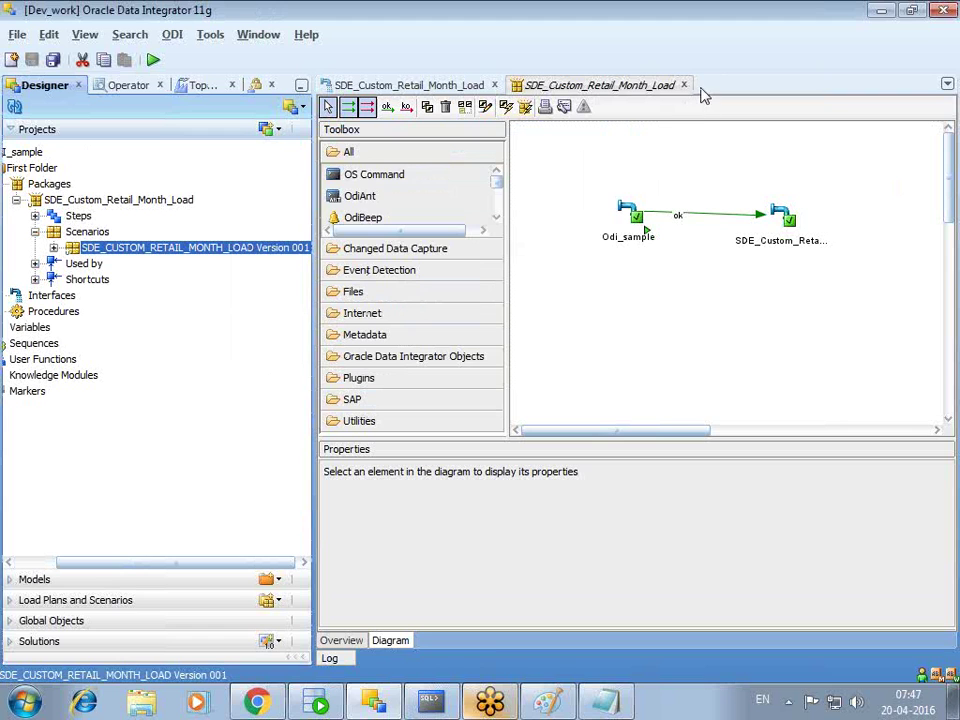
- Show the desktop and open SCEN_SDE_CUSTOM_RETAIL_MONTH_LOAD_Version_001.xml in Internet Explorer
{"action": "key", "text": "super+d"}
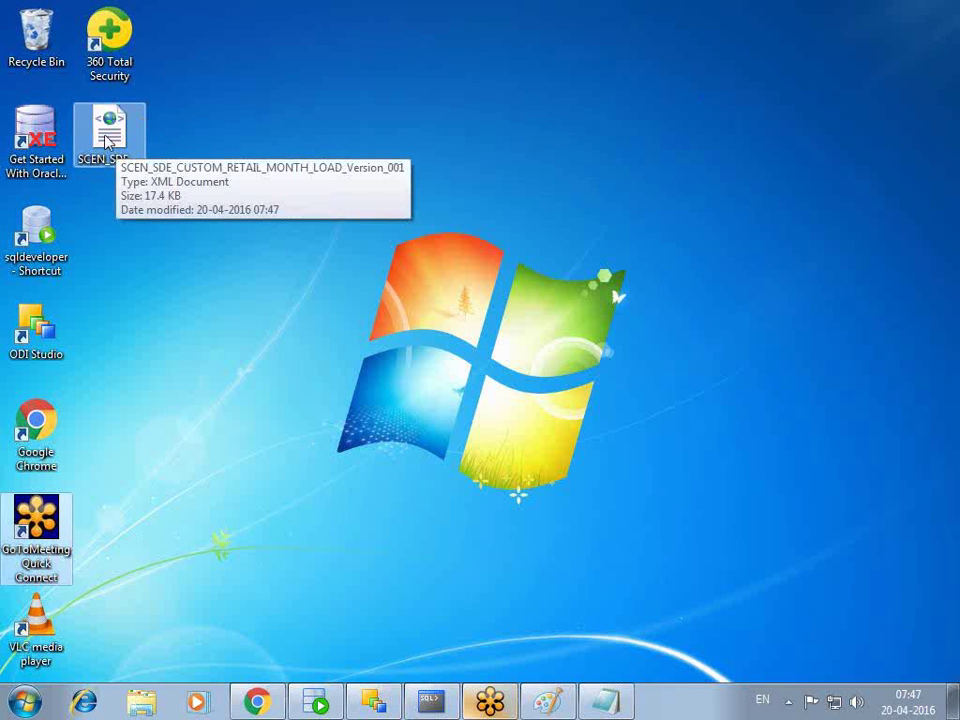
{"action": "left_click", "coordinate": [108, 140]}
{"action": "right_click", "coordinate": [108, 140]}
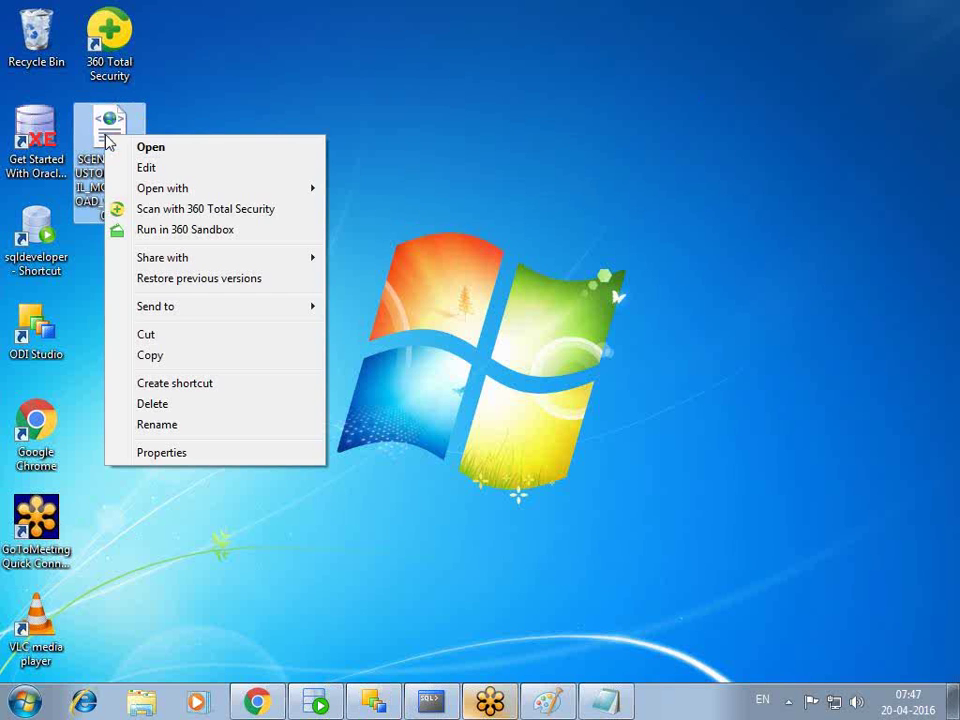
{"action": "left_click", "coordinate": [157, 148]}
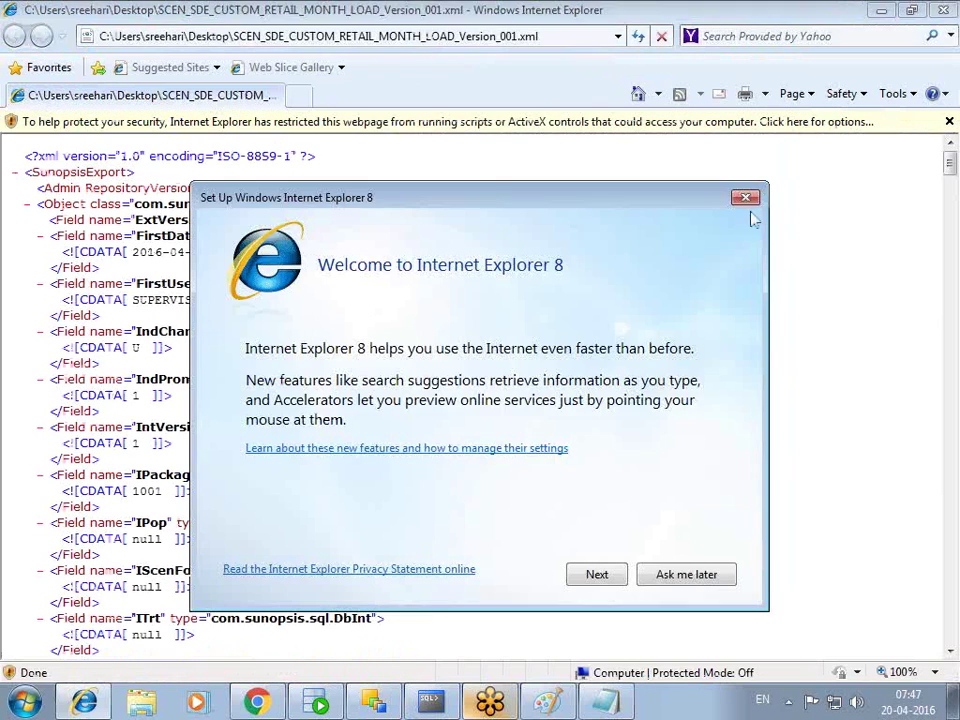
- Dismiss the IE 8 setup dialog, read through the scenario XML, select the getObjectName text, and minimise
{"action": "left_click", "coordinate": [745, 197]}
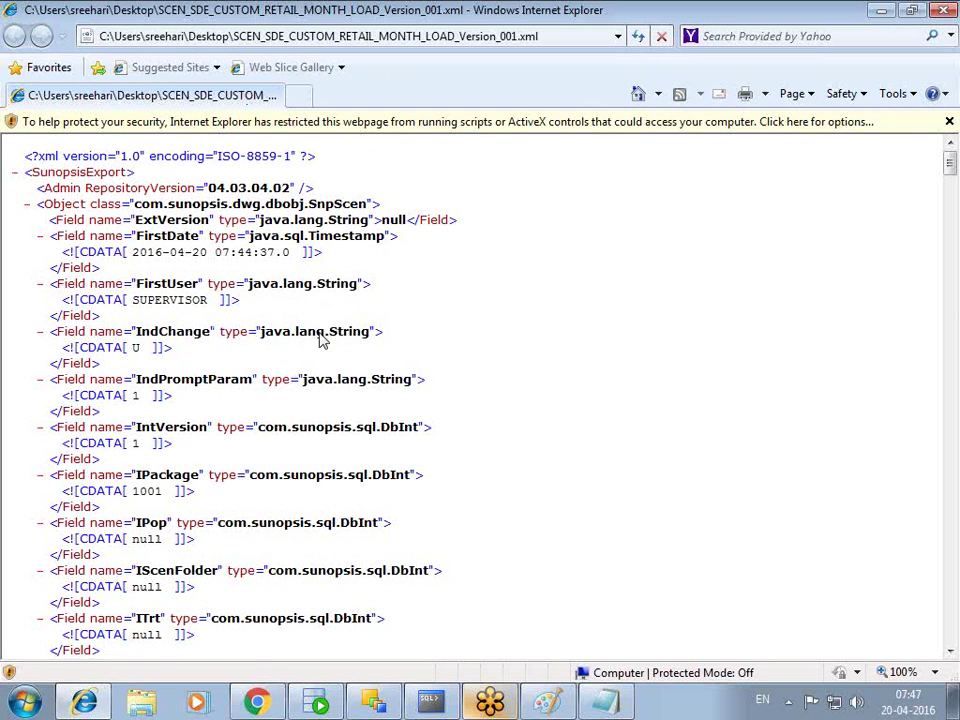
{"action": "left_click_drag", "start_coordinate": [949, 161], "coordinate": [947, 482]}
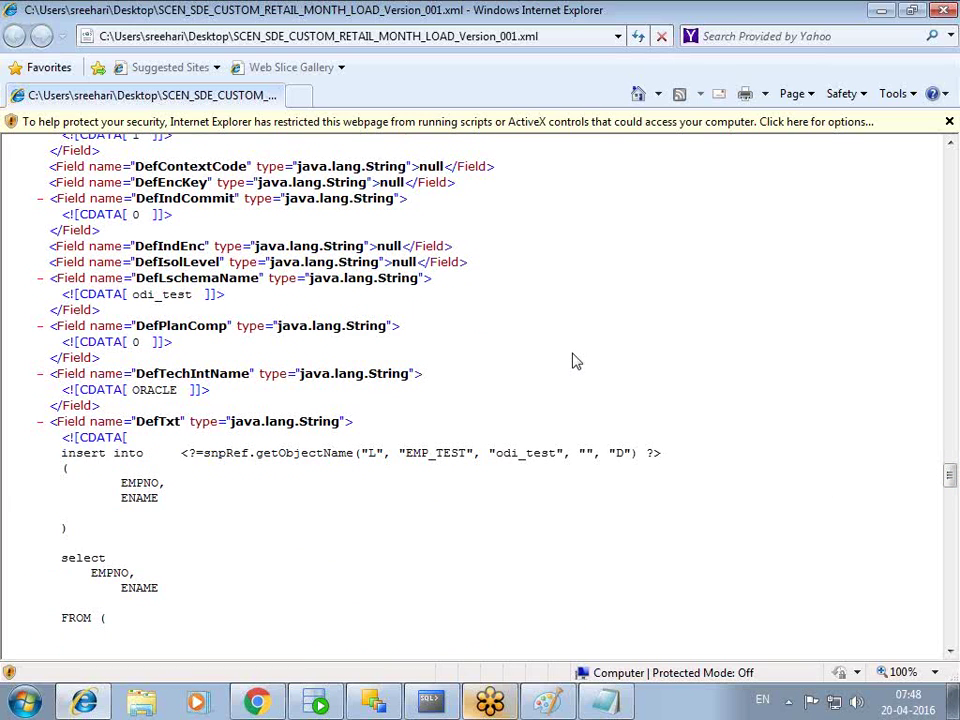
{"action": "scroll", "coordinate": [573, 361], "scroll_direction": "up", "scroll_amount": 10}
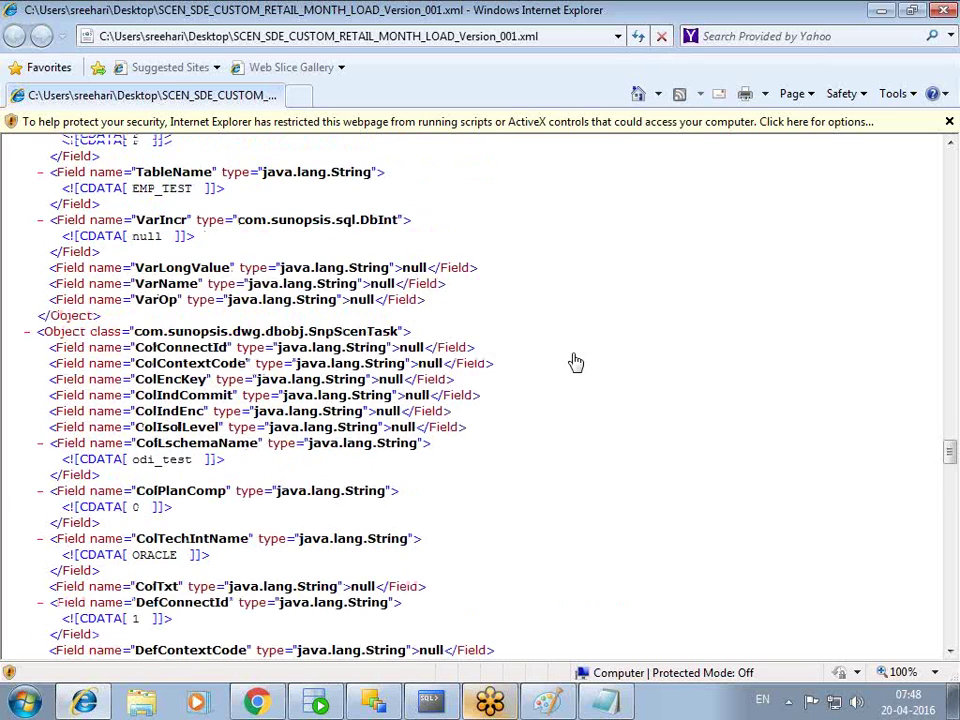
{"action": "scroll", "coordinate": [578, 364], "scroll_direction": "up", "scroll_amount": 12}
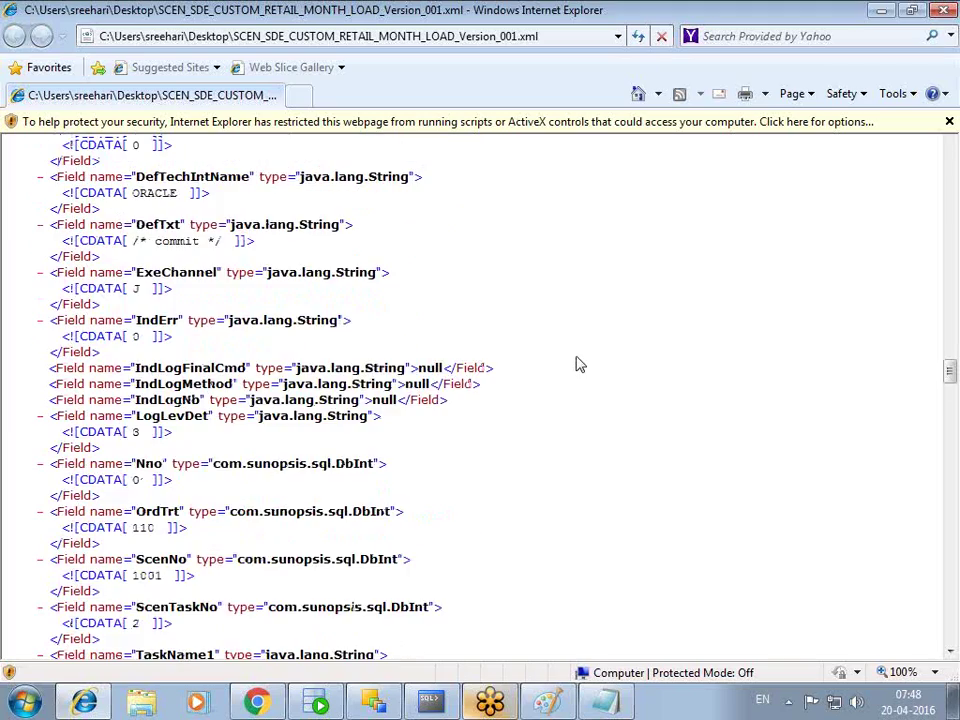
{"action": "scroll", "coordinate": [578, 364], "scroll_direction": "up", "scroll_amount": 12}
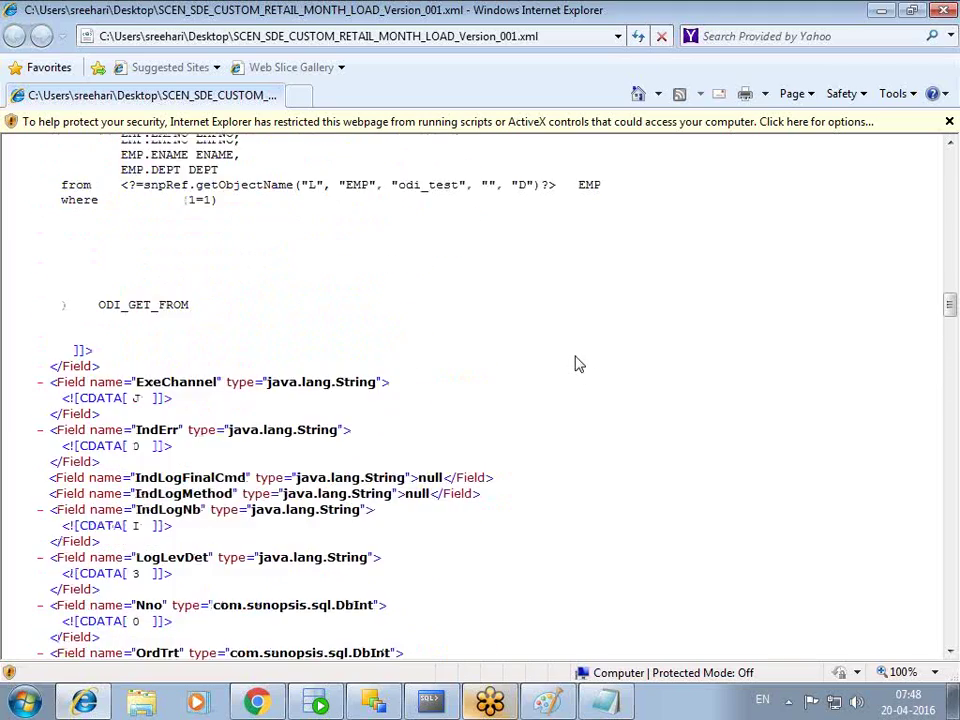
{"action": "scroll", "coordinate": [576, 358], "scroll_direction": "down", "scroll_amount": 3}
{"action": "left_click_drag", "start_coordinate": [181, 451], "coordinate": [663, 452]}
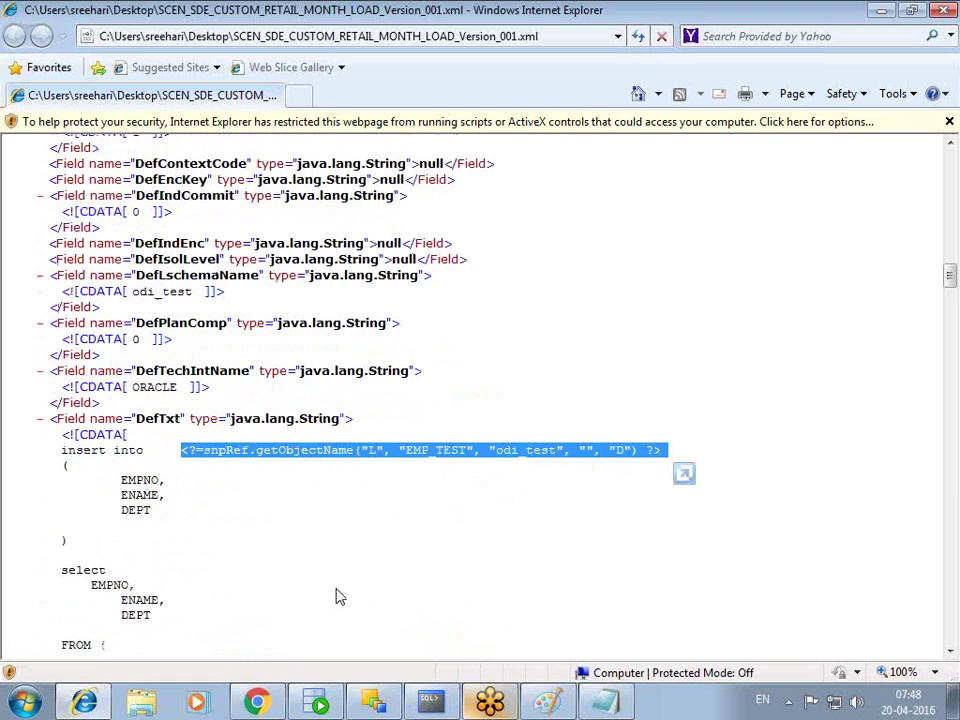
{"action": "left_click", "coordinate": [880, 12]}
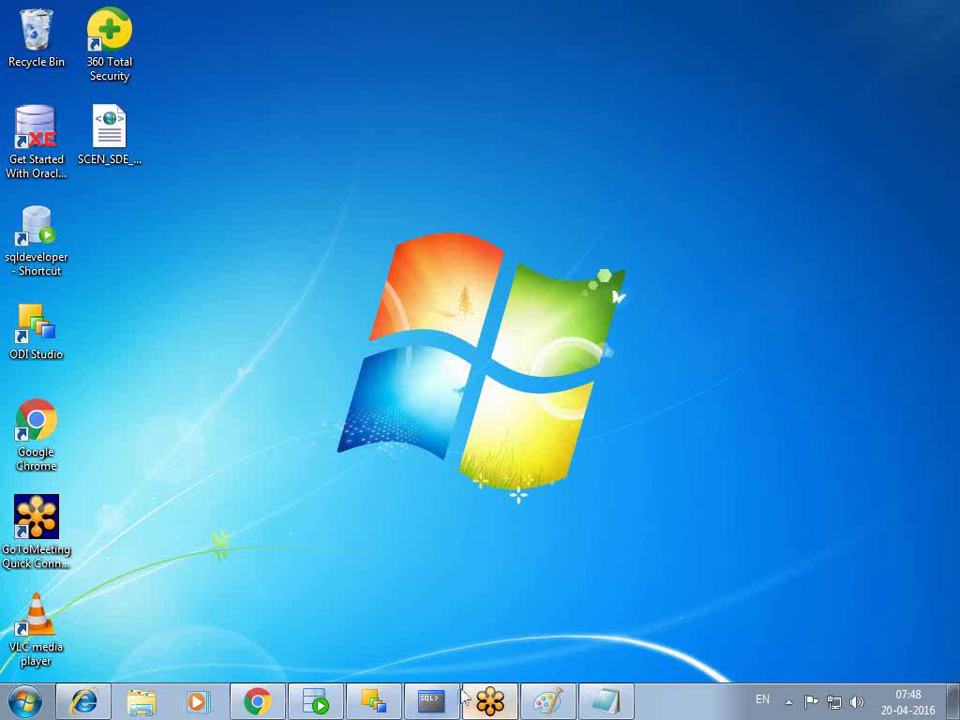
- Restore ODI, widen the Designer projects pane, and expand the Models accordion
{"action": "left_click", "coordinate": [380, 703]}
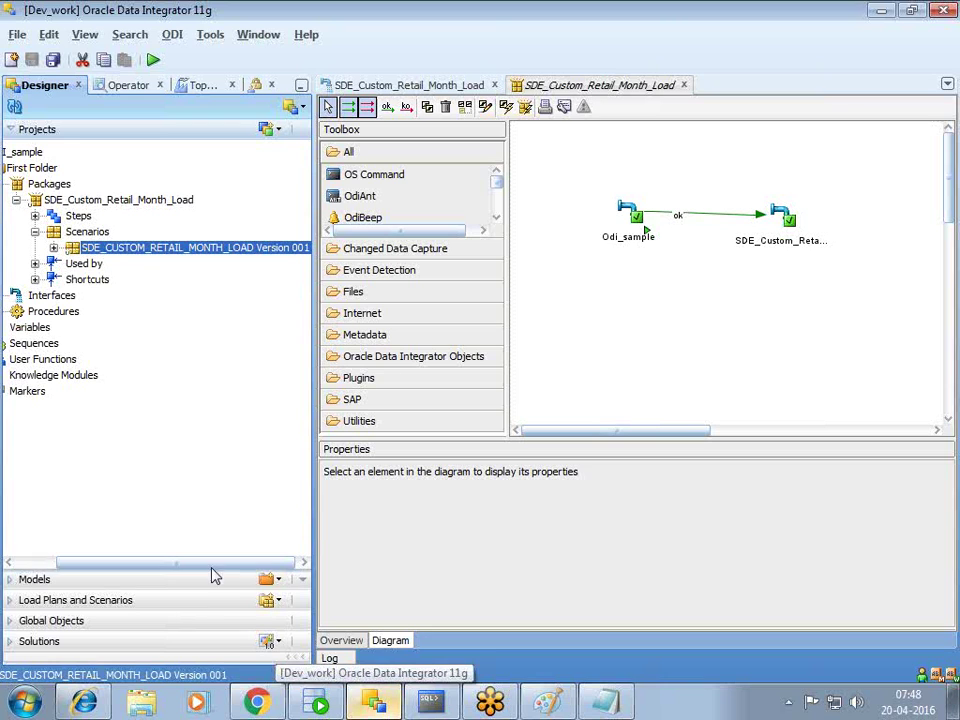
{"action": "scroll", "coordinate": [208, 570], "scroll_direction": "left", "scroll_amount": 3}
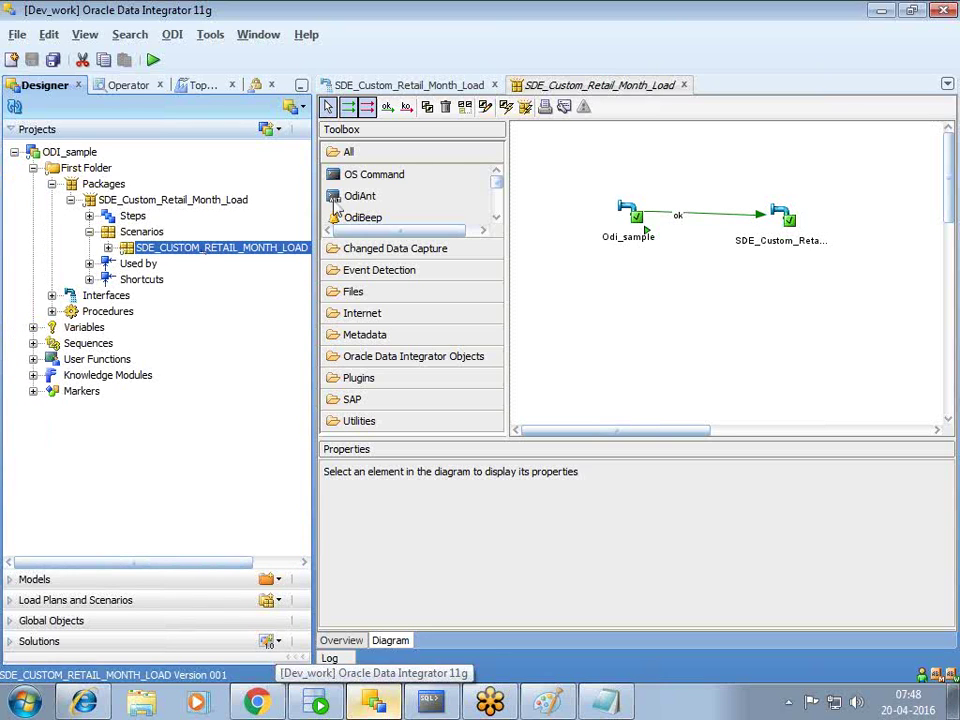
{"action": "left_click_drag", "start_coordinate": [313, 178], "coordinate": [385, 178]}
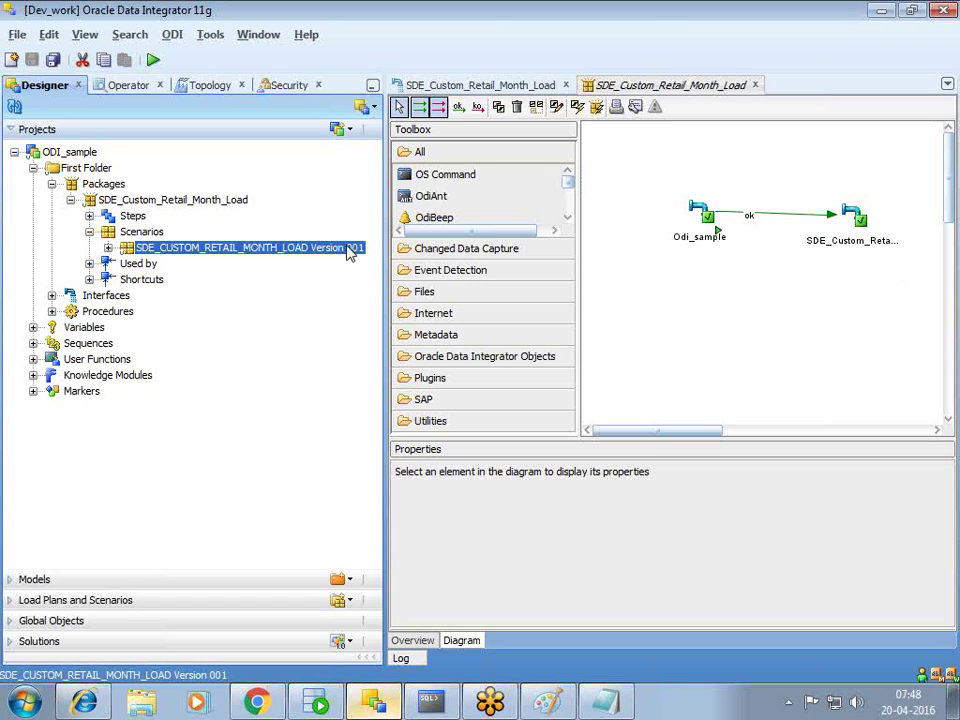
{"action": "left_click", "coordinate": [11, 578]}
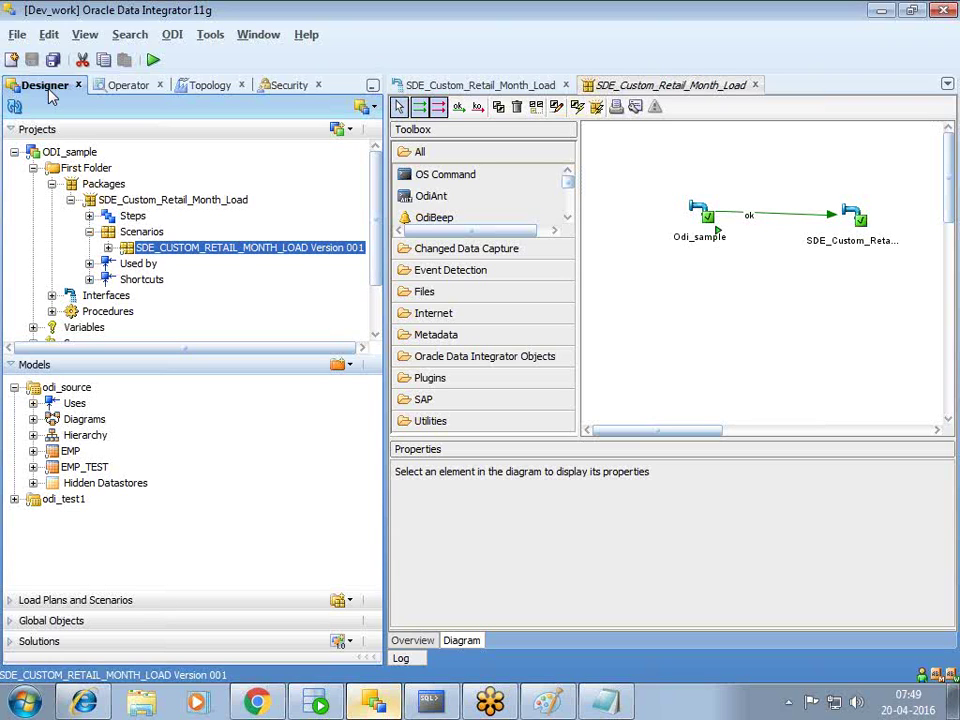
- In Topology, expand Work Repositories and open the WORKREP1 repository editor
{"action": "left_click", "coordinate": [212, 86]}
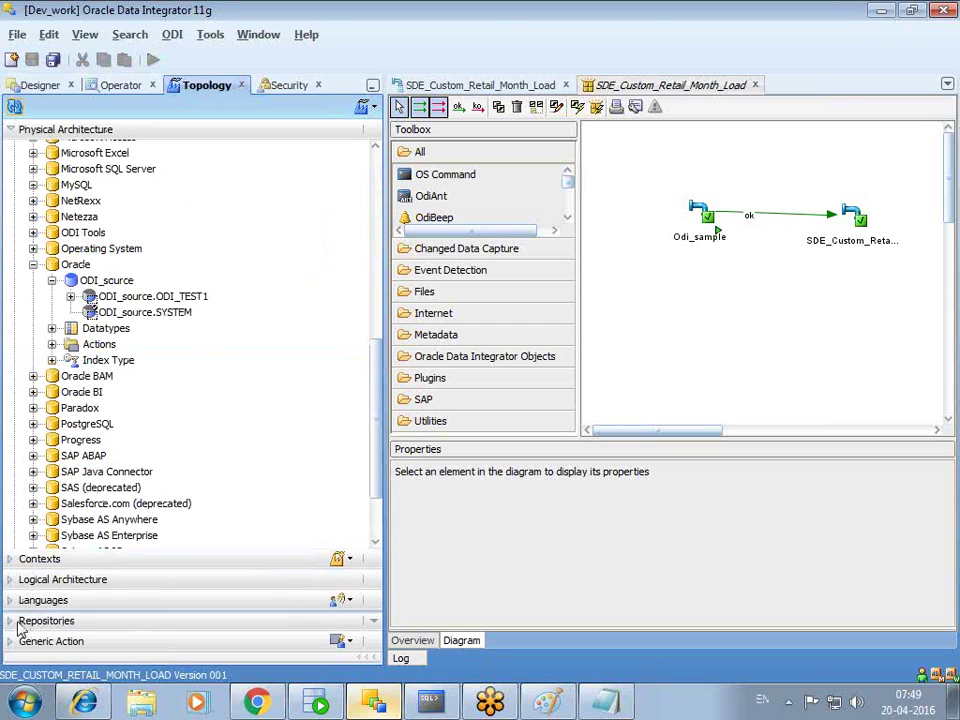
{"action": "left_click", "coordinate": [16, 624]}
{"action": "left_click", "coordinate": [72, 457]}
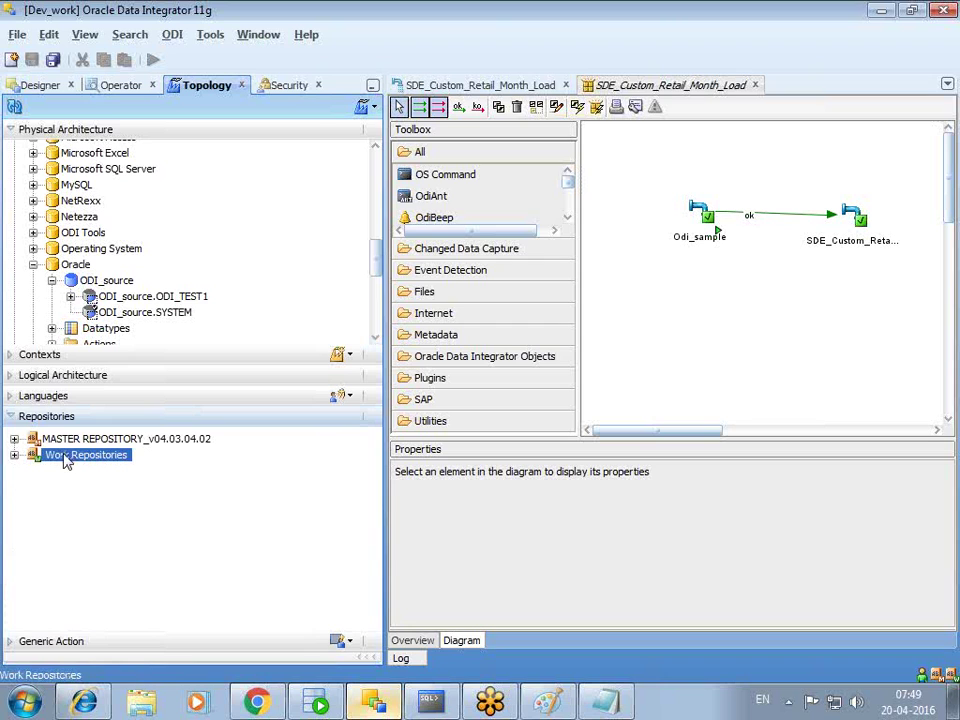
{"action": "left_click", "coordinate": [14, 455]}
{"action": "double_click", "coordinate": [82, 471]}
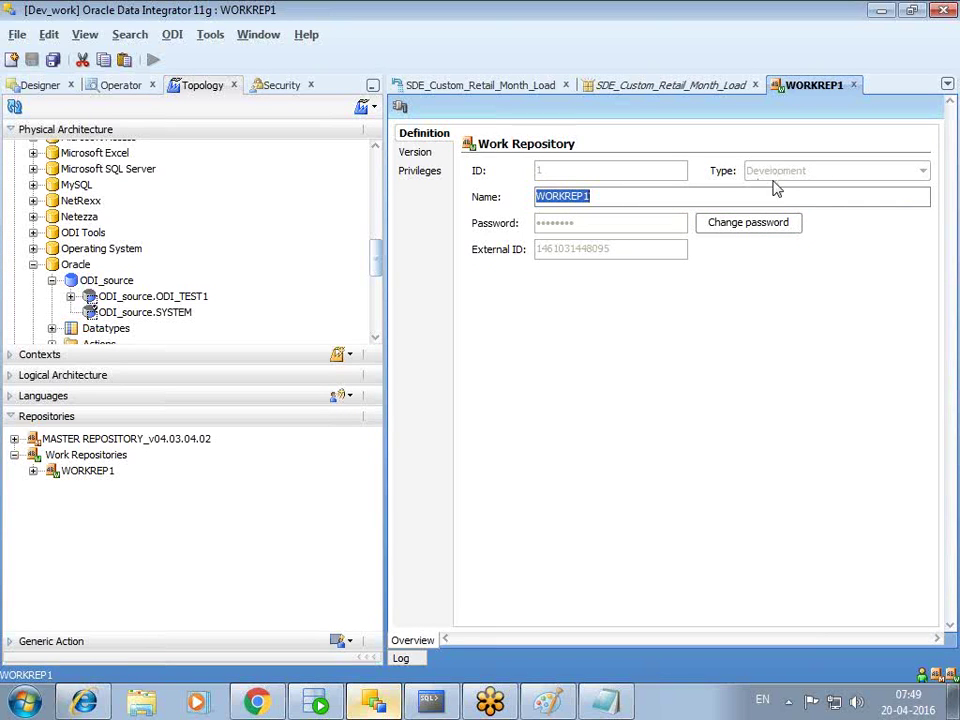
- Close WORKREP1, expand Physical Architecture, and return to the Designer navigator
{"action": "left_click", "coordinate": [854, 85]}
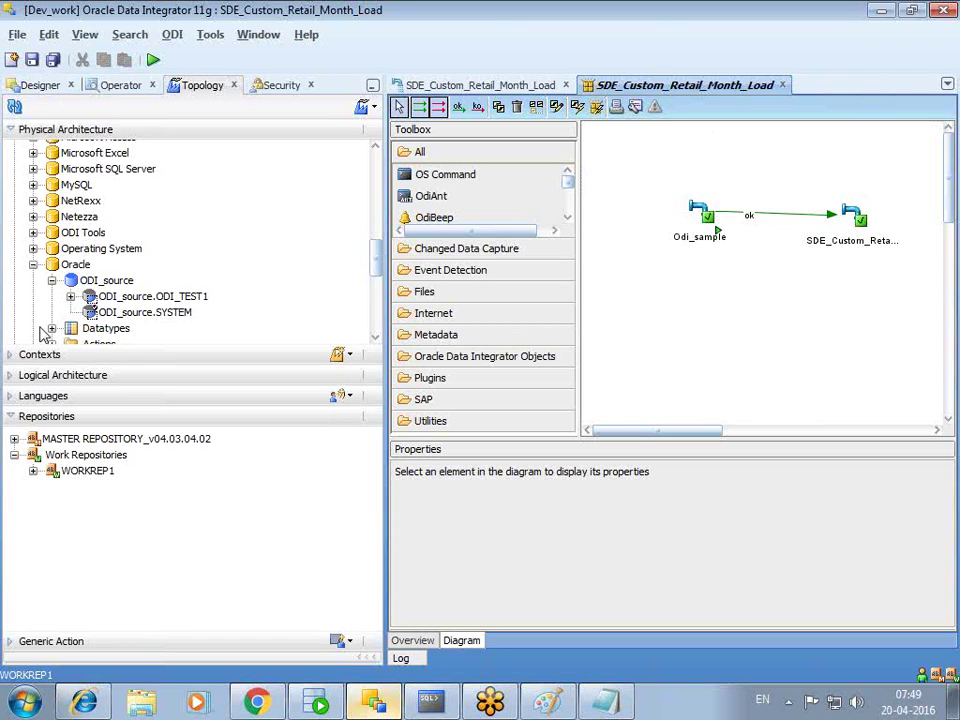
{"action": "left_click", "coordinate": [16, 418]}
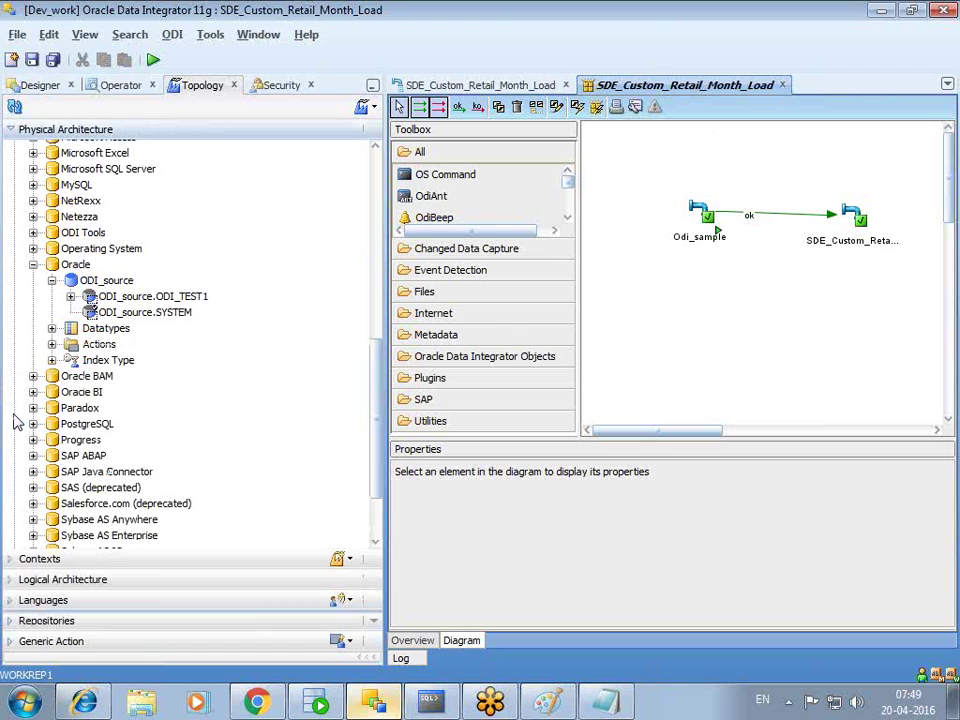
{"action": "left_click", "coordinate": [38, 86]}
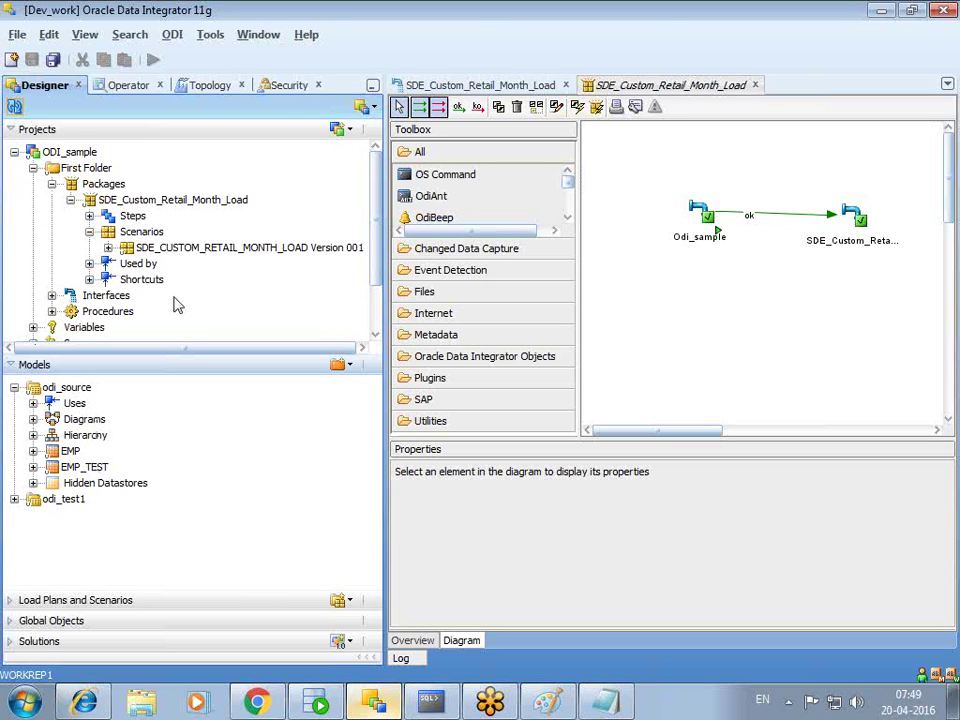
- Select scenario SDE_CUSTOM_RETAIL_MONTH_LOAD Version 001, collapse Models, and open the Load Plans and Scenarios add menu
{"action": "left_click", "coordinate": [250, 250]}
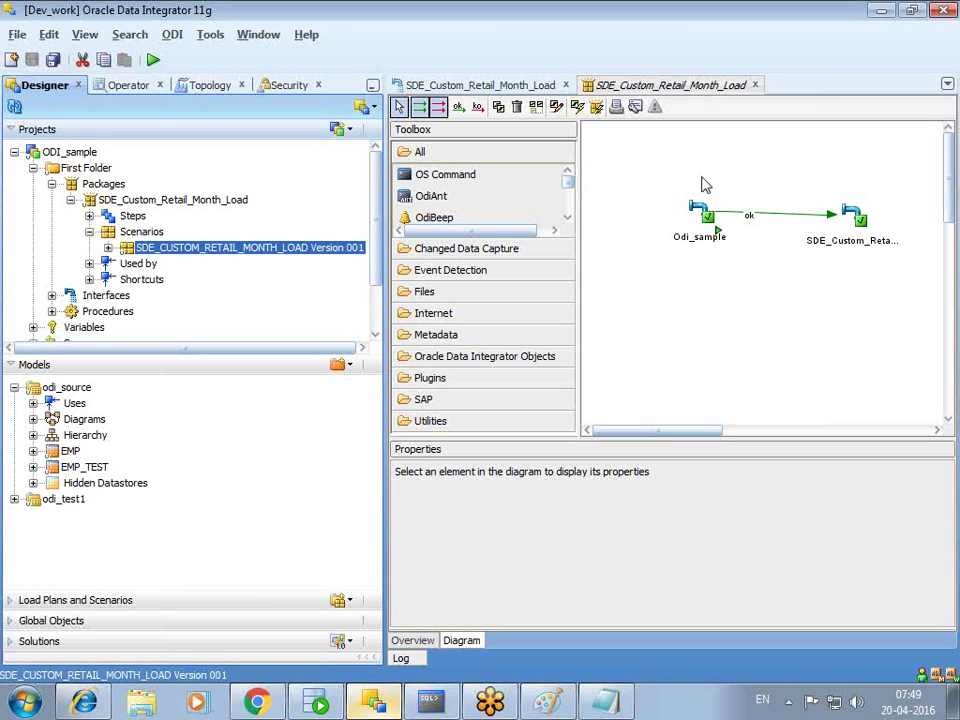
{"action": "left_click", "coordinate": [10, 366]}
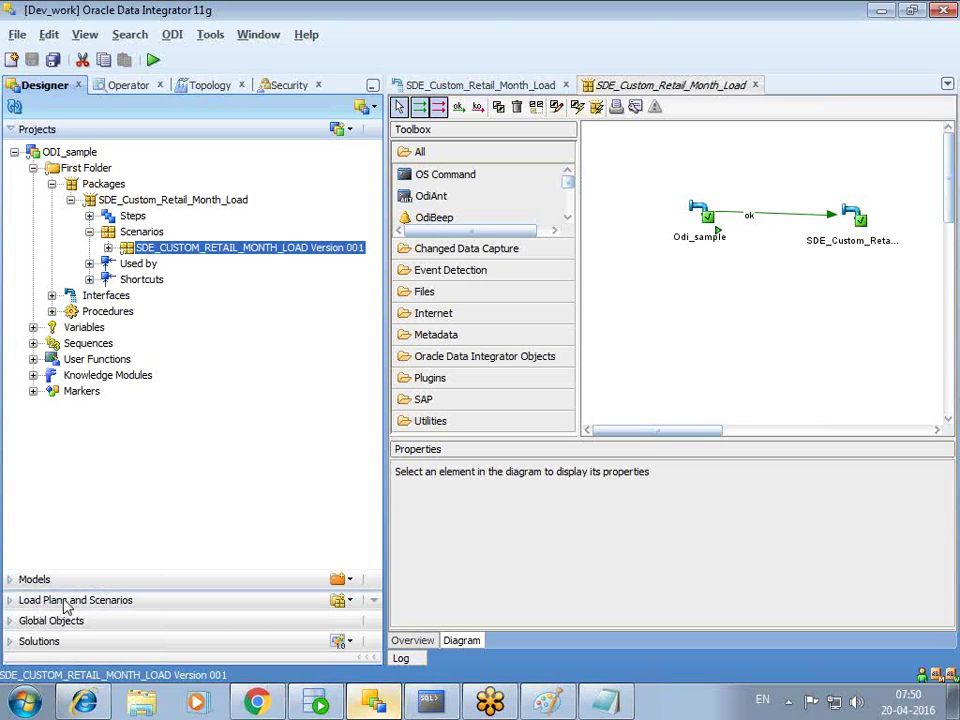
{"action": "left_click", "coordinate": [9, 603]}
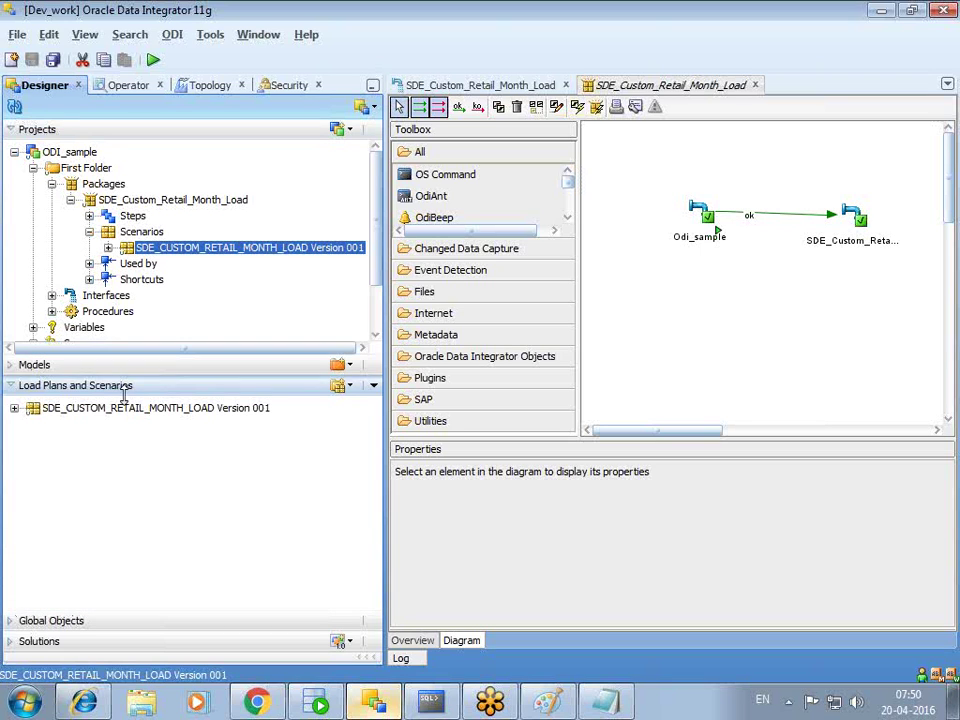
{"action": "left_click", "coordinate": [349, 386]}
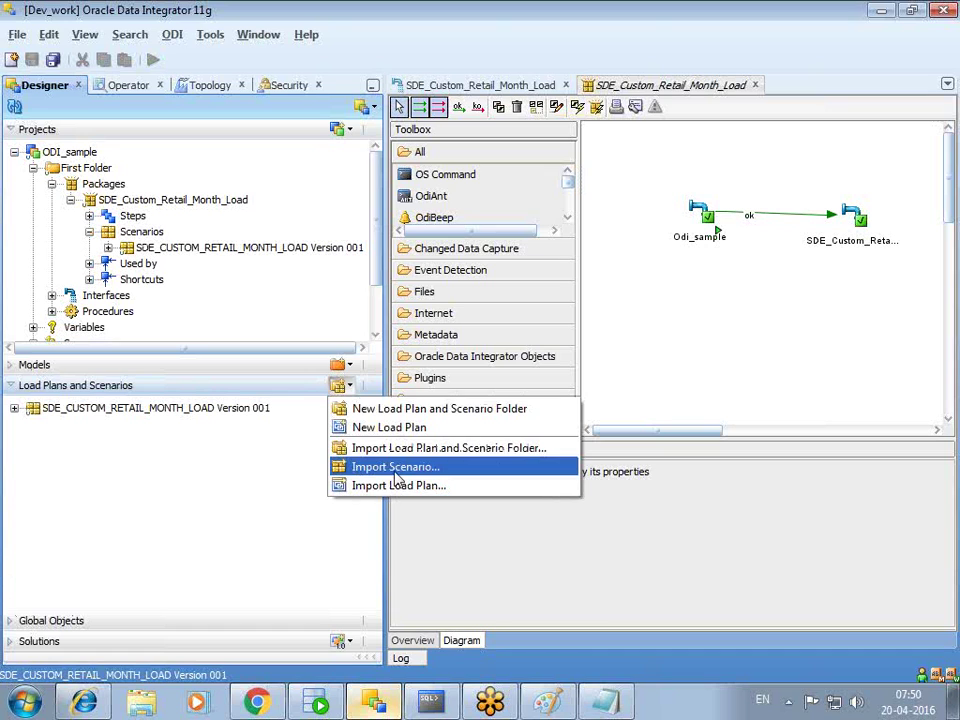
- In Designer, check the scenario import types, keep Duplication, and cancel the import
{"action": "left_click", "coordinate": [200, 408]}
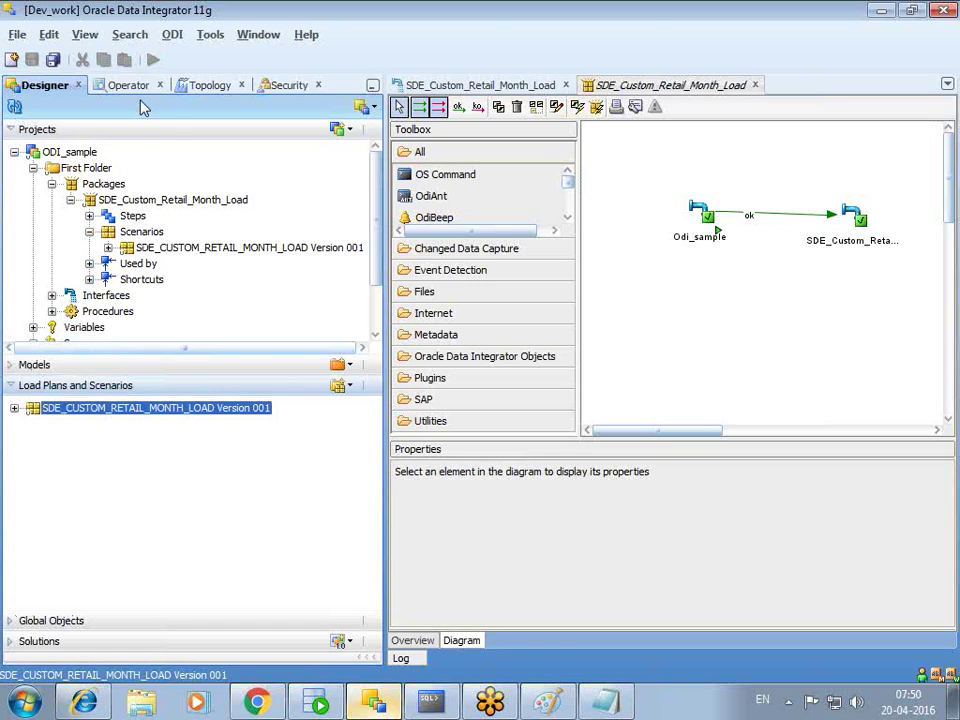
{"action": "left_click", "coordinate": [347, 386]}
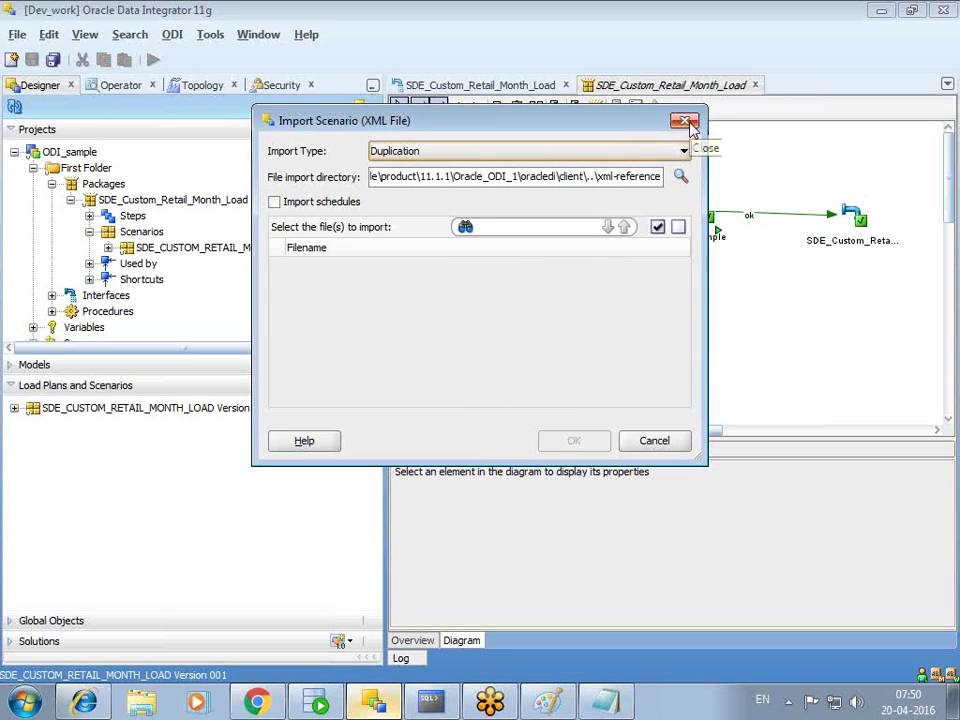
{"action": "left_click", "coordinate": [640, 155]}
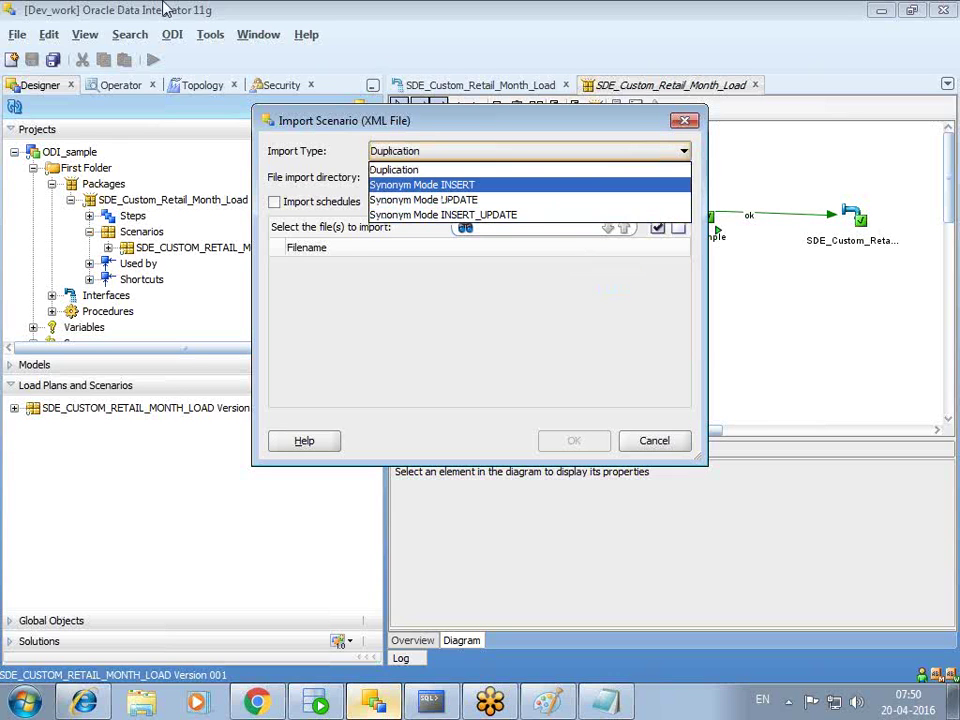
{"action": "left_click", "coordinate": [696, 124]}
{"action": "left_click", "coordinate": [692, 122]}
- Switch to Operator and expand Load Plans and Scenarios instead of Load Plan Executions
{"action": "left_click", "coordinate": [120, 87]}
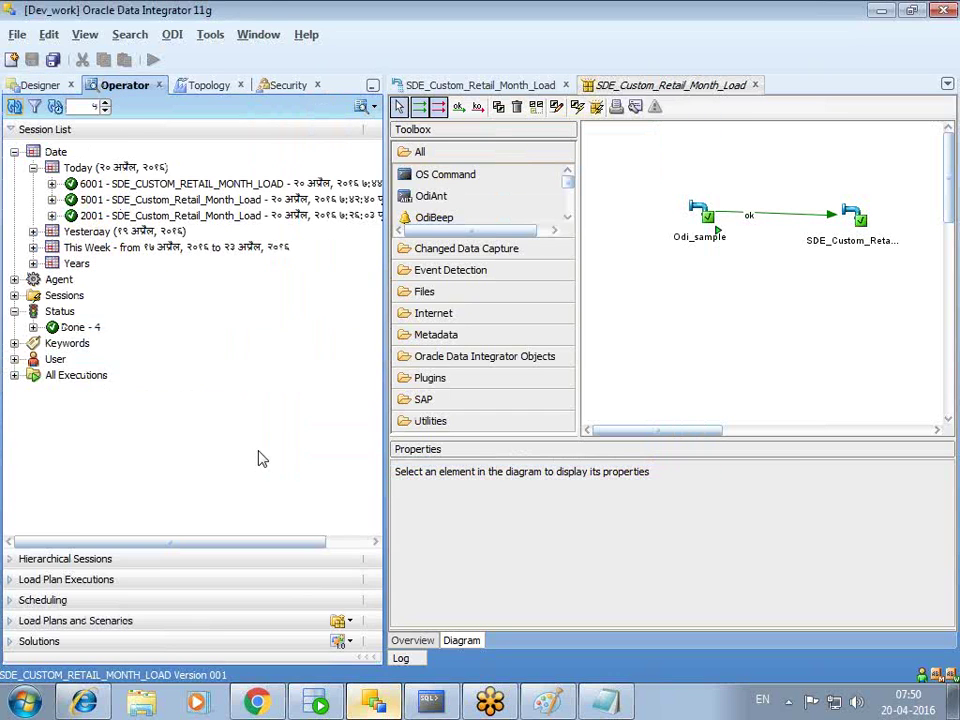
{"action": "left_click", "coordinate": [10, 581]}
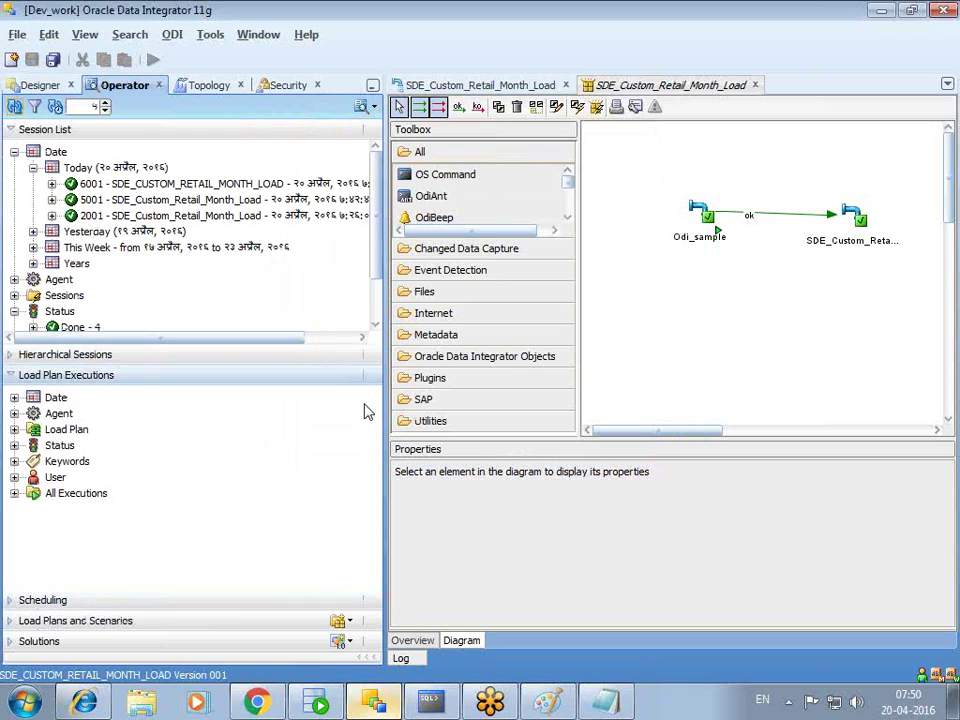
{"action": "left_click", "coordinate": [11, 620]}
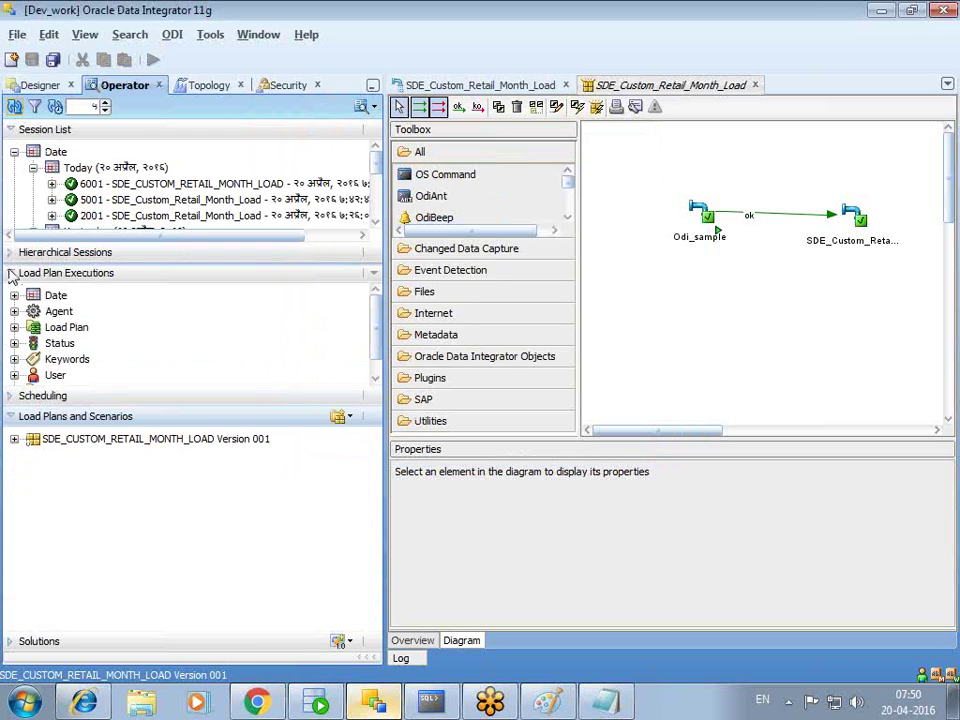
{"action": "left_click", "coordinate": [12, 276]}
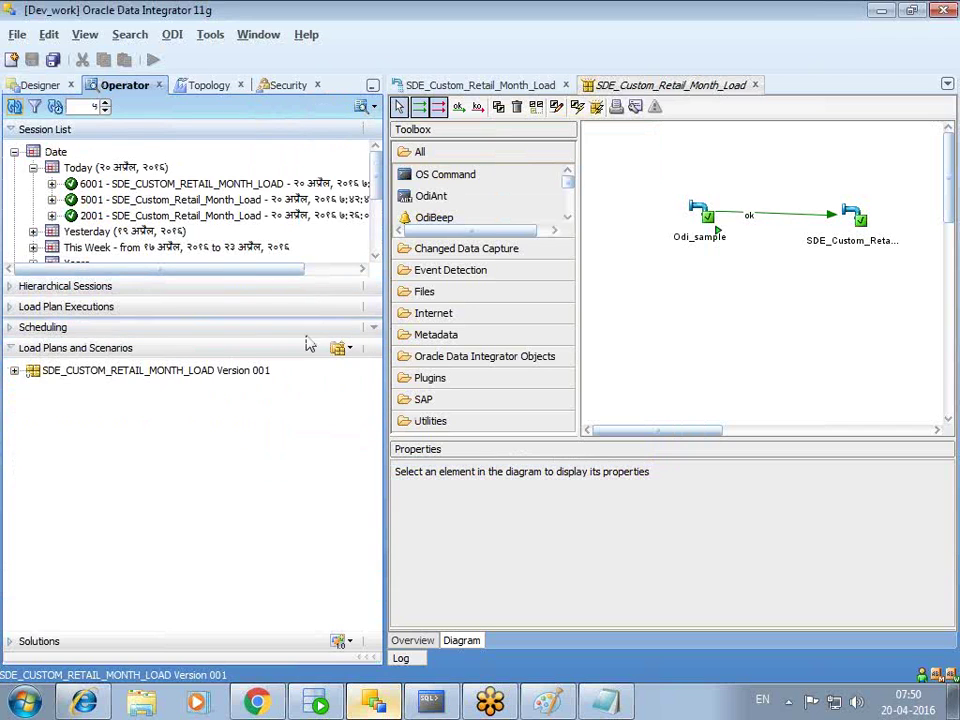
- Open Import Scenario from XML File in Operator, review the import types, and cancel
{"action": "left_click", "coordinate": [347, 348]}
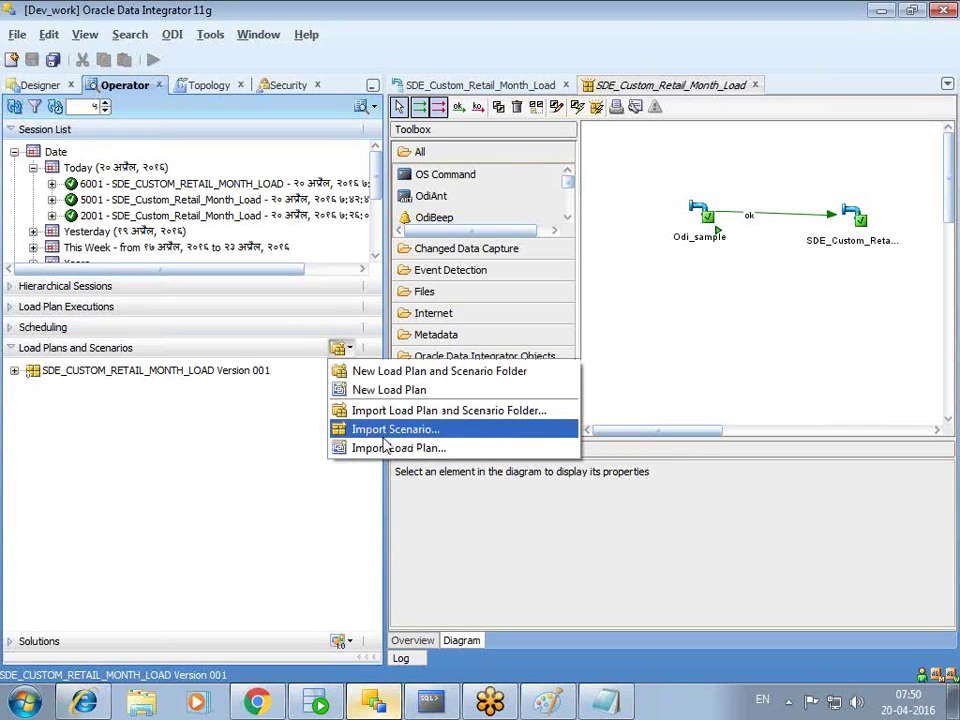
{"action": "left_click", "coordinate": [382, 434]}
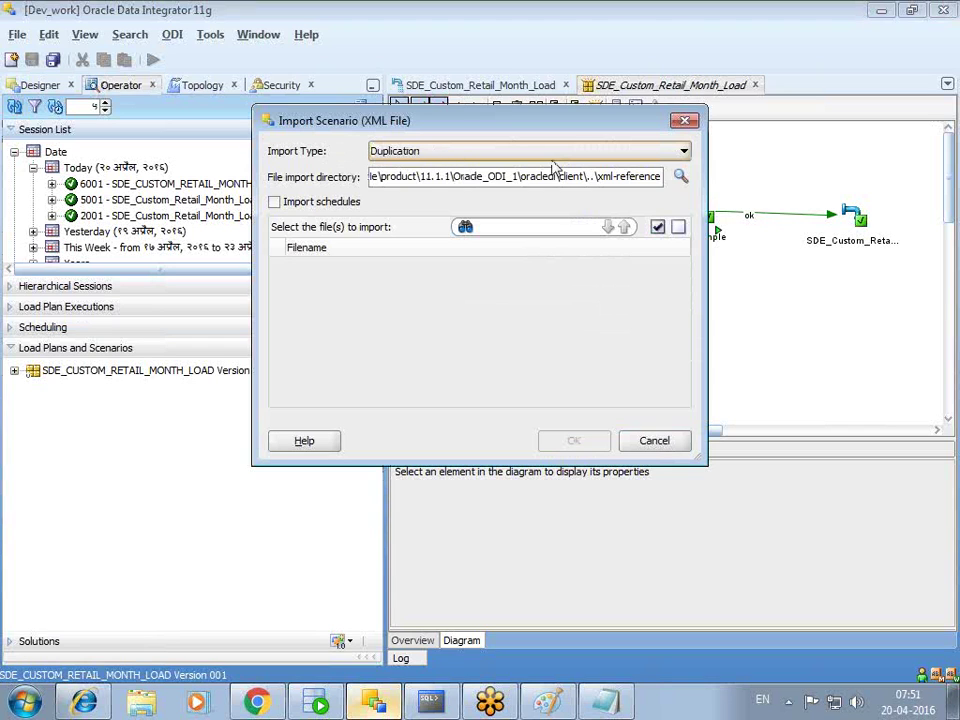
{"action": "left_click", "coordinate": [516, 153]}
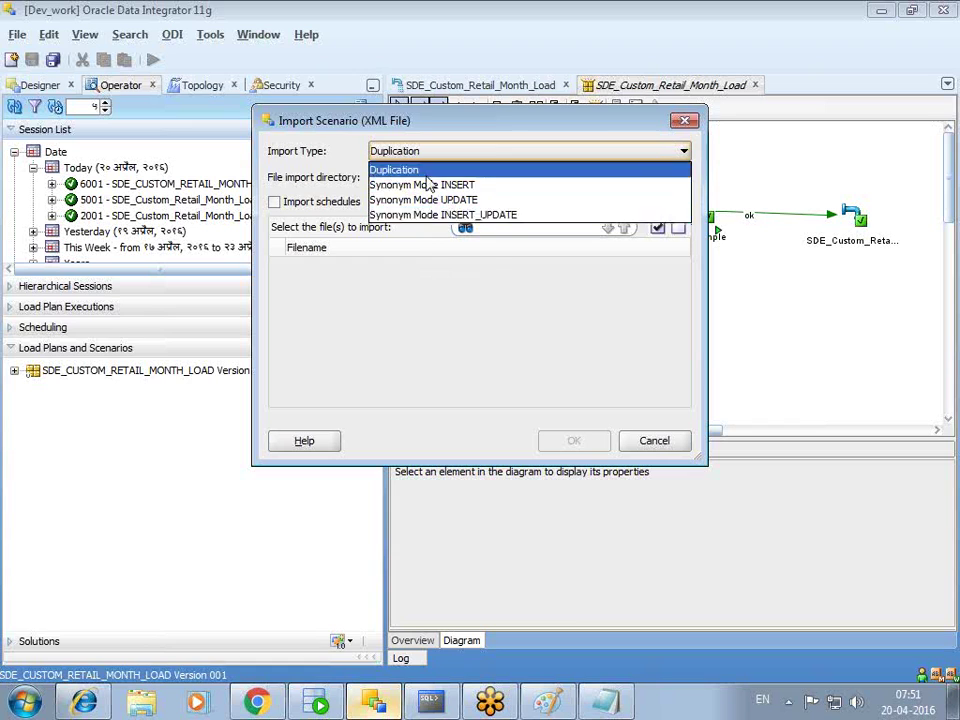
{"action": "left_click", "coordinate": [437, 274]}
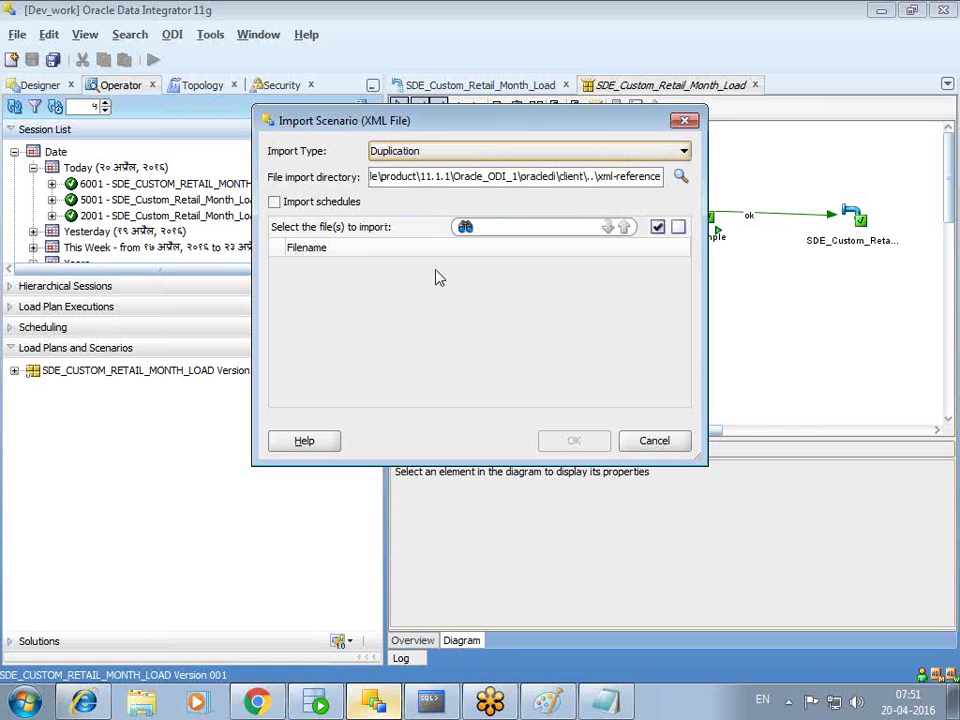
{"action": "left_click", "coordinate": [431, 154]}
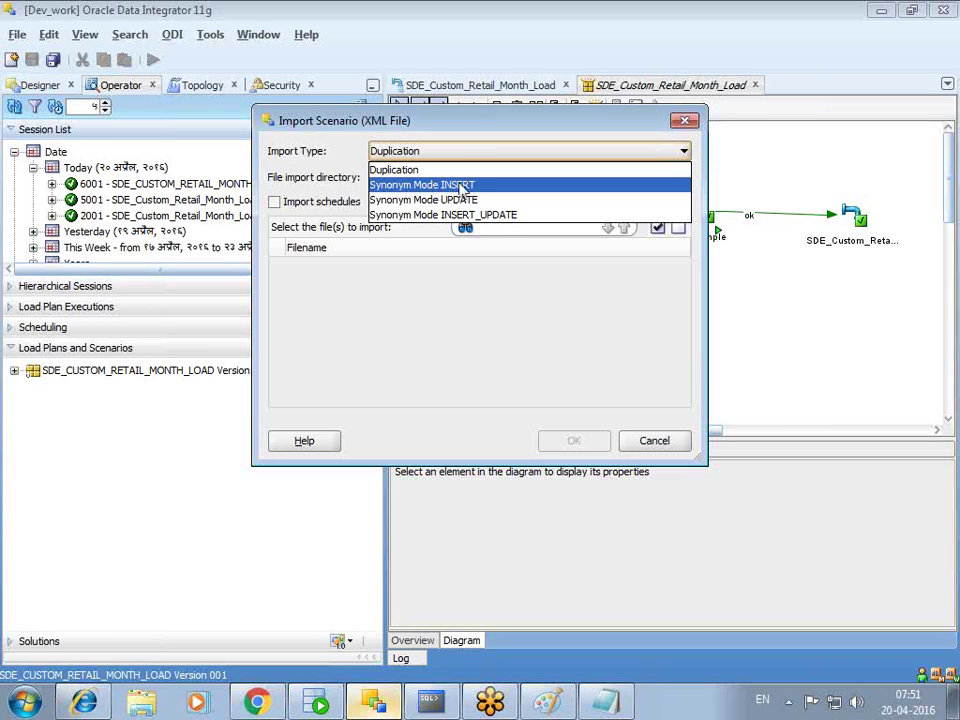
{"action": "left_click", "coordinate": [685, 120]}
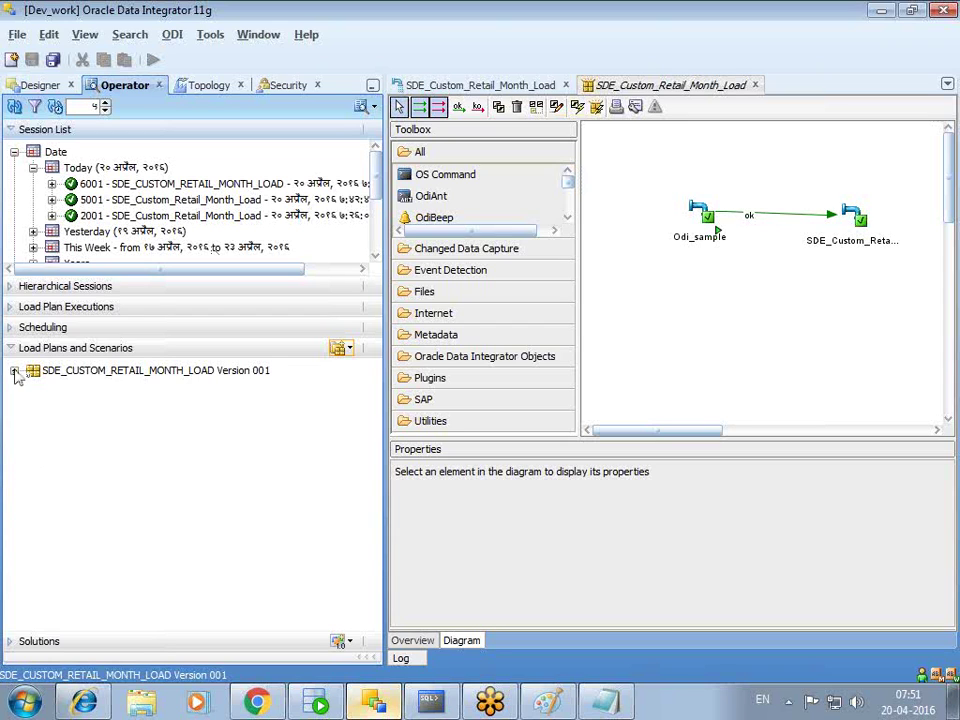
- Expand the SDE_CUSTOM_RETAIL_MONTH_LOAD scenario's Executions, Scheduling and Used by nodes
{"action": "left_click", "coordinate": [15, 372]}
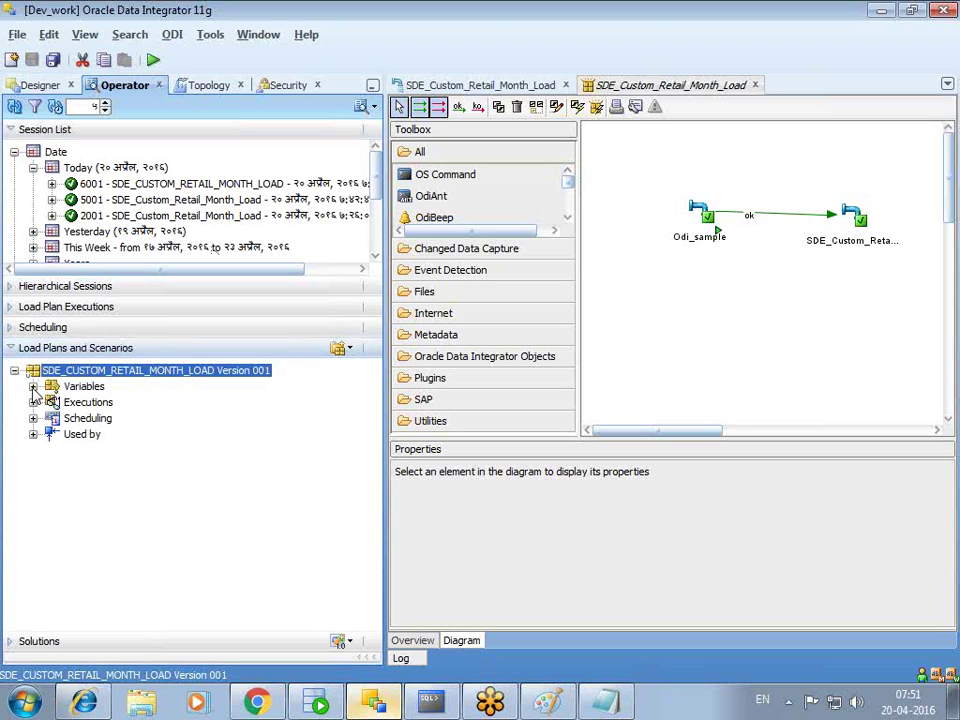
{"action": "left_click", "coordinate": [33, 403]}
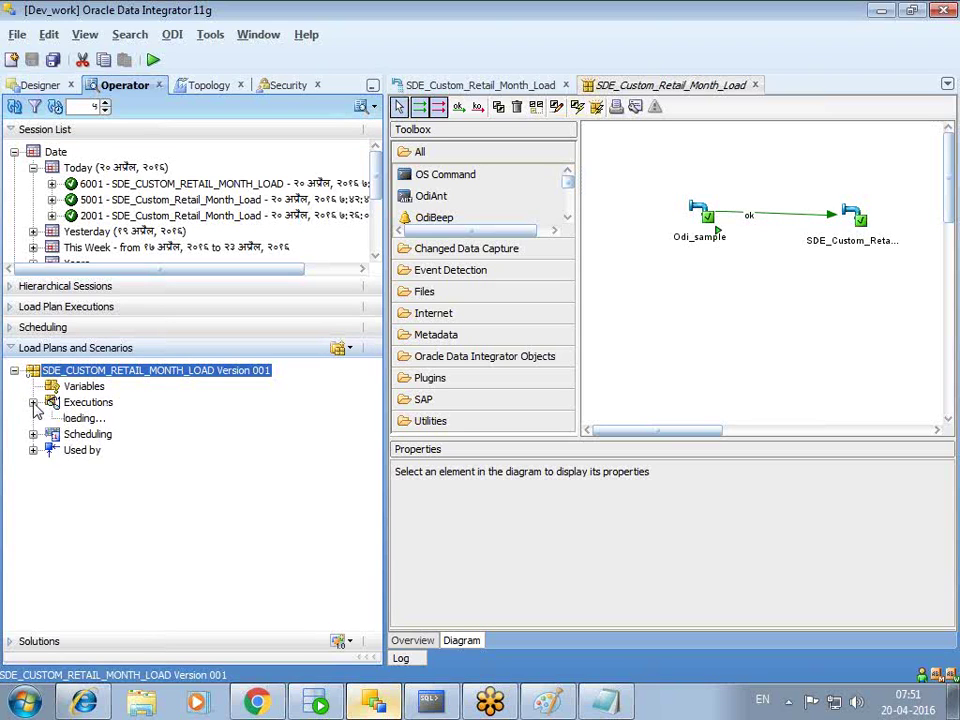
{"action": "left_click", "coordinate": [33, 434]}
{"action": "left_click", "coordinate": [33, 450]}
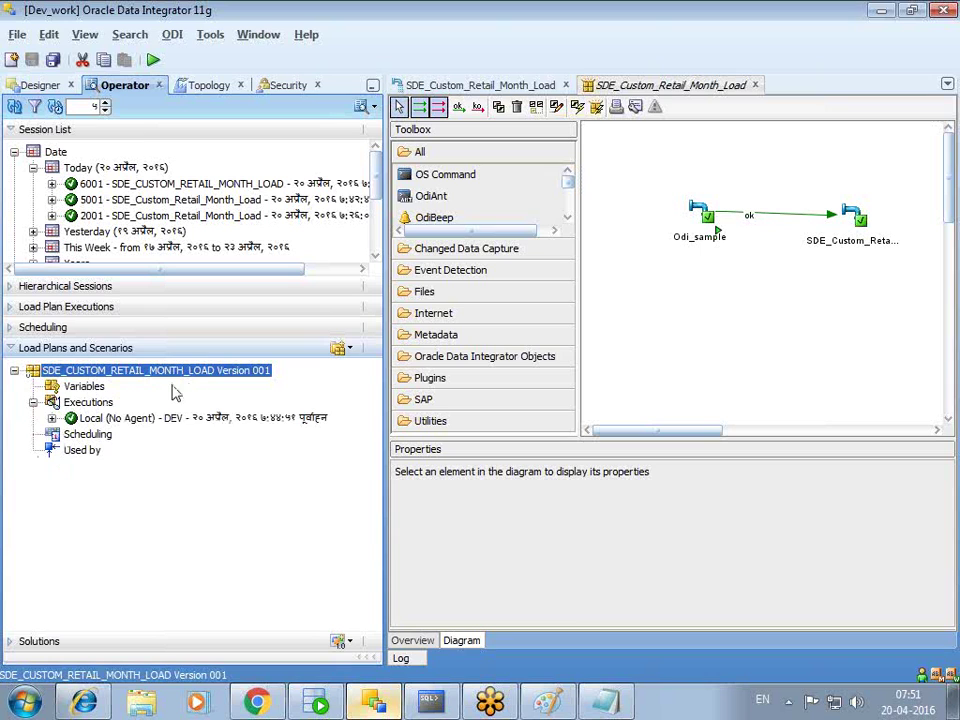
- Dismiss the load plan menu and collapse Load Plans and Scenarios to enlarge the Session List
{"action": "left_click", "coordinate": [349, 349]}
{"action": "left_click", "coordinate": [272, 452]}
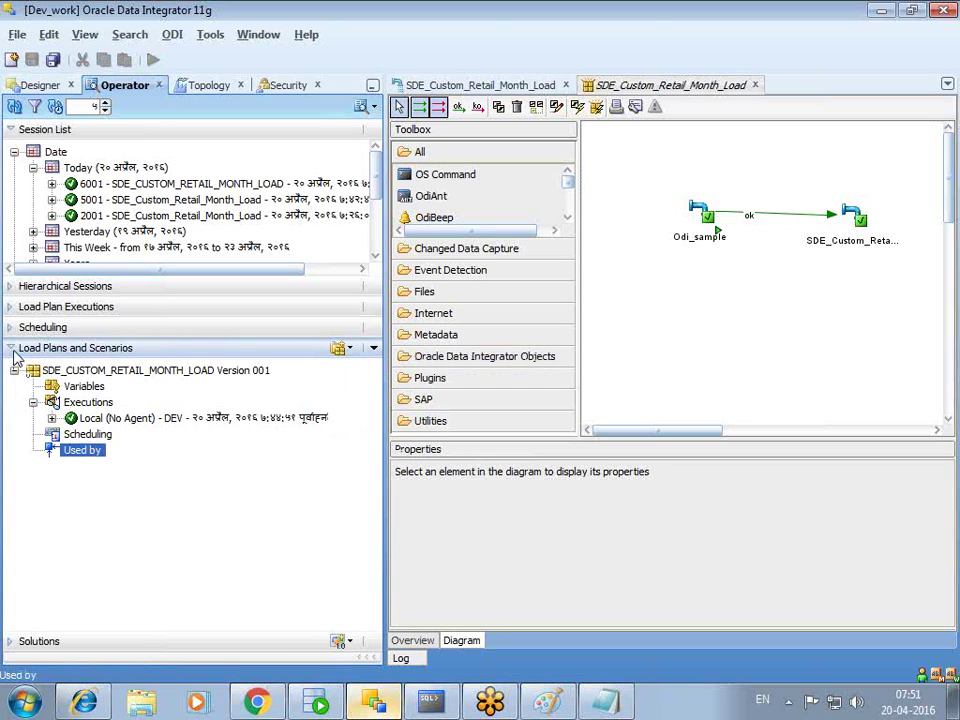
{"action": "left_click", "coordinate": [12, 349]}
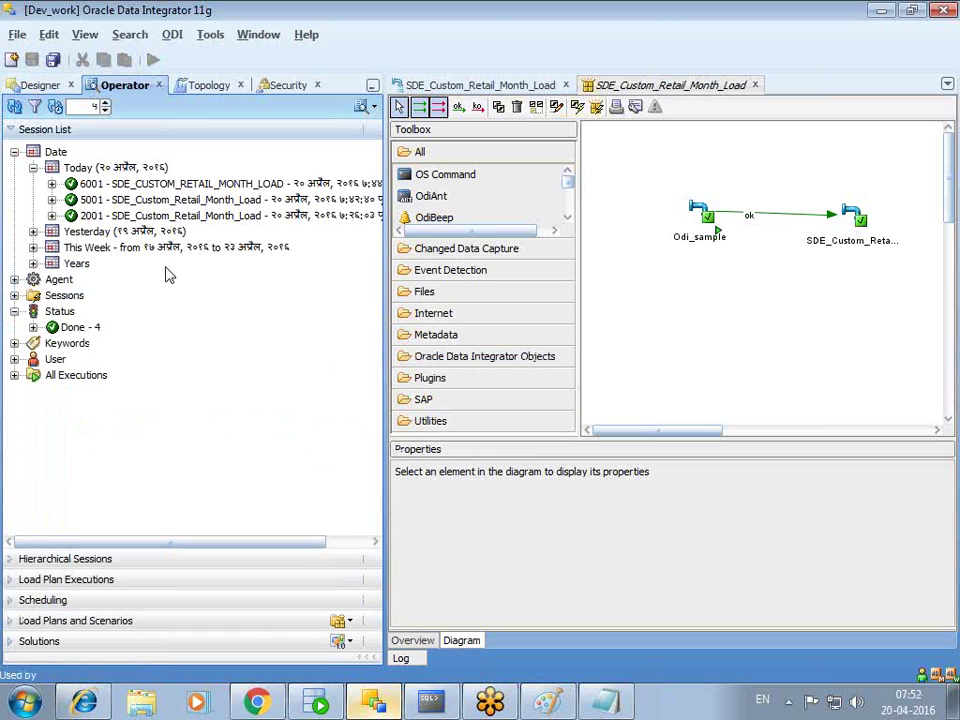
- Back in Designer, expand odi_source to view the EMP columns, then collapse it
{"action": "left_click", "coordinate": [42, 87]}
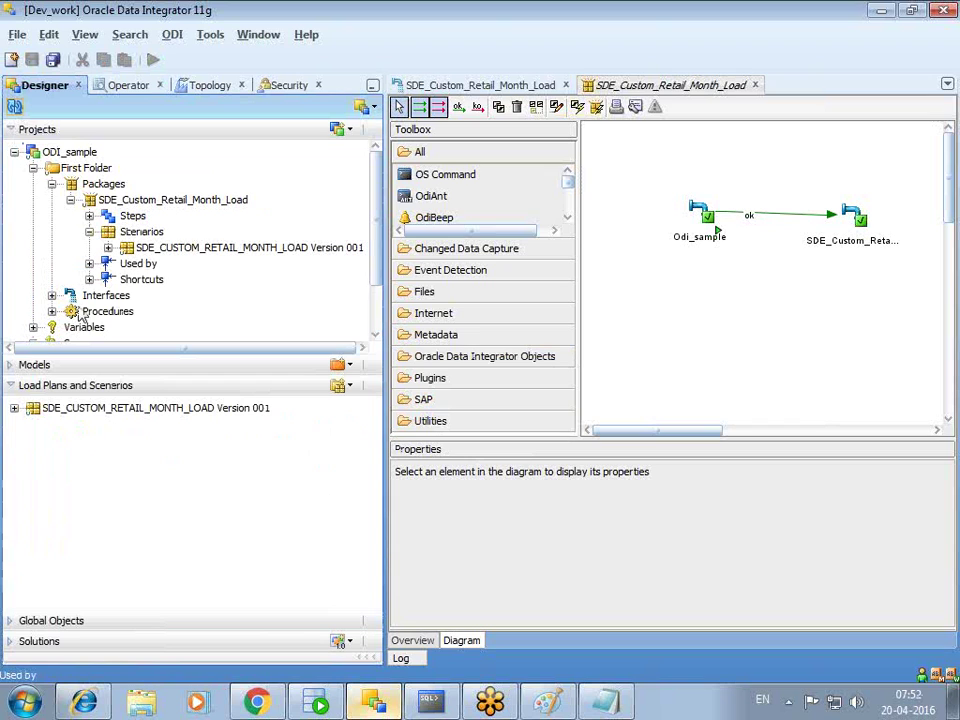
{"action": "left_click", "coordinate": [10, 387]}
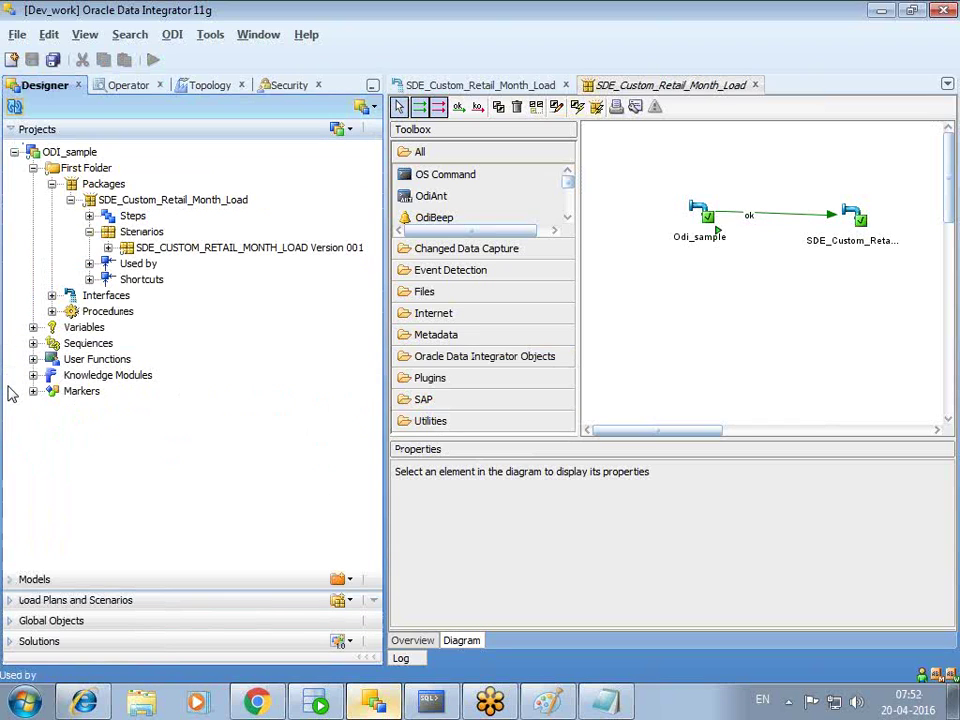
{"action": "left_click", "coordinate": [10, 580]}
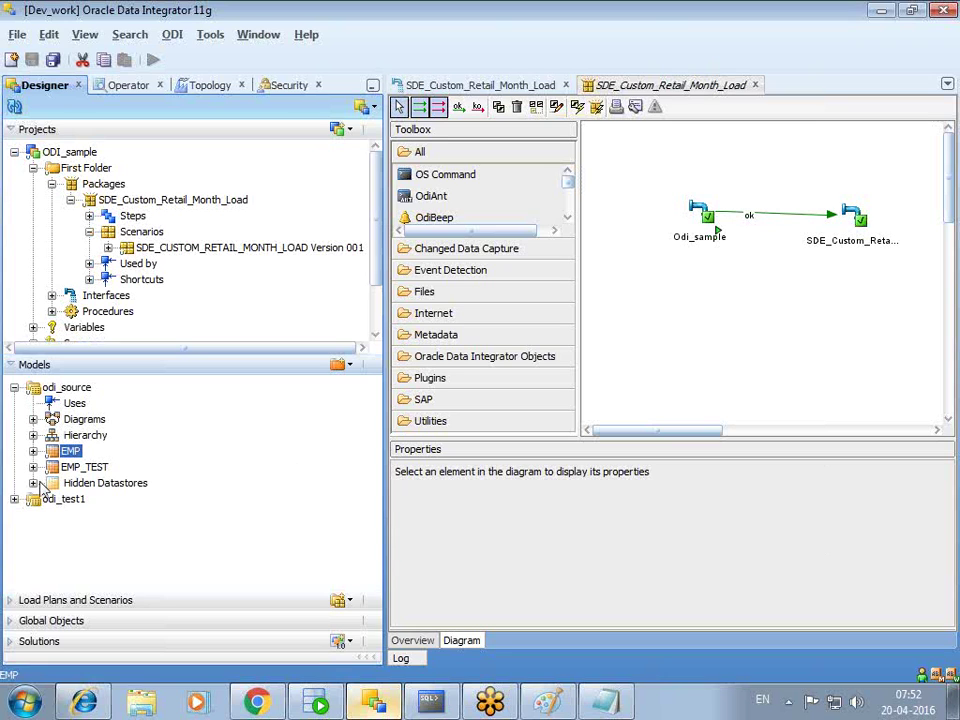
{"action": "left_click", "coordinate": [33, 435]}
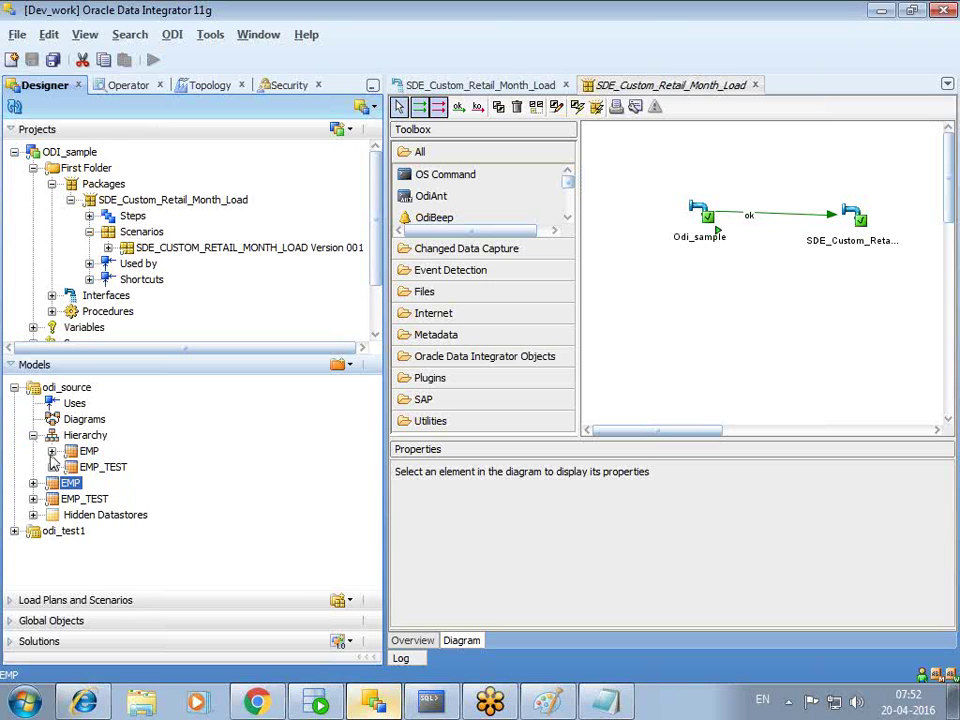
{"action": "left_click", "coordinate": [52, 451]}
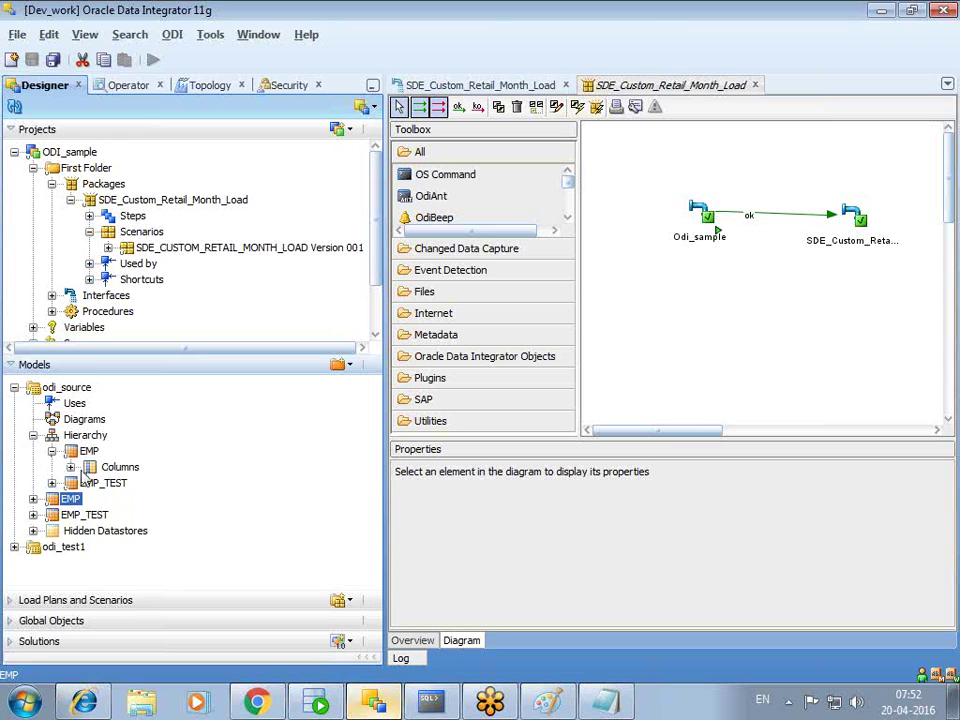
{"action": "left_click", "coordinate": [71, 468]}
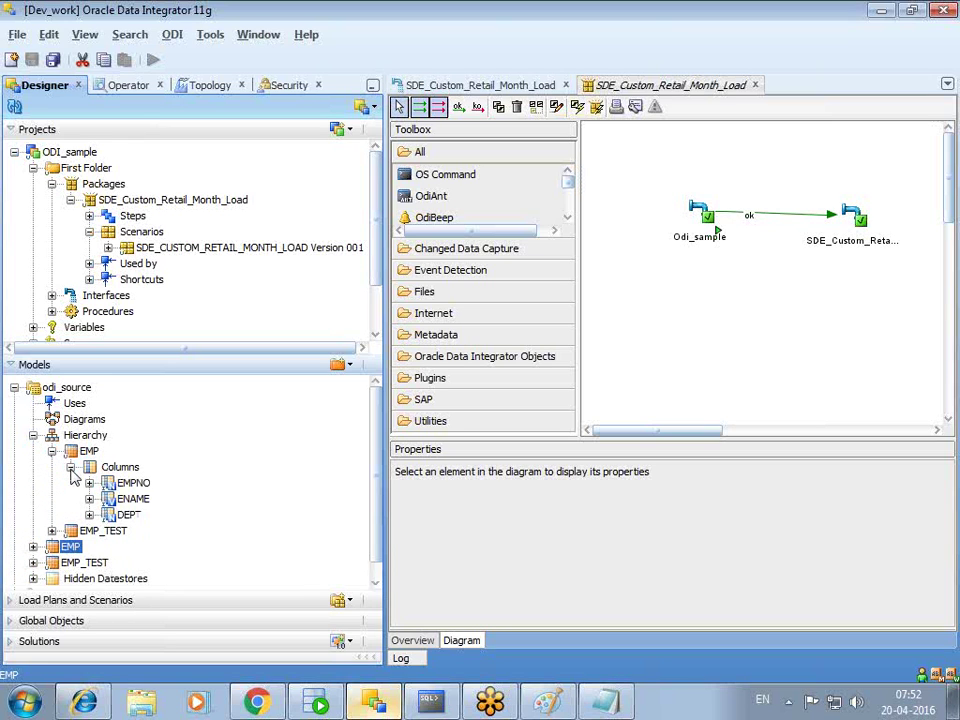
{"action": "left_click", "coordinate": [33, 435]}
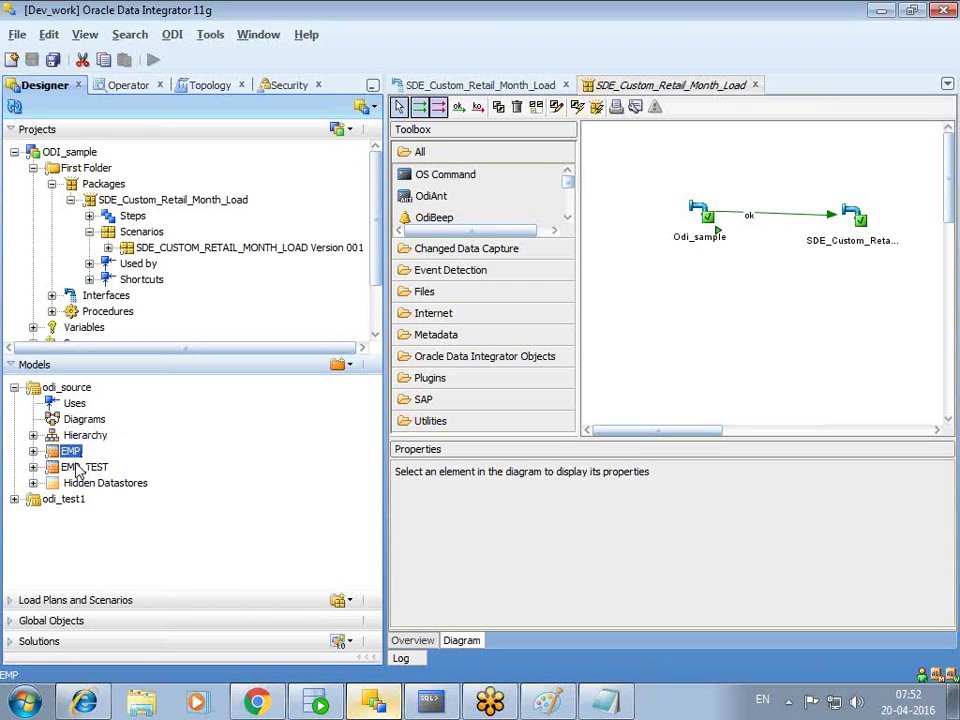
- Expand odi_test1, inspect the EMP datastore's actions, then collapse odi_test1 and odi_source
{"action": "left_click", "coordinate": [15, 499]}
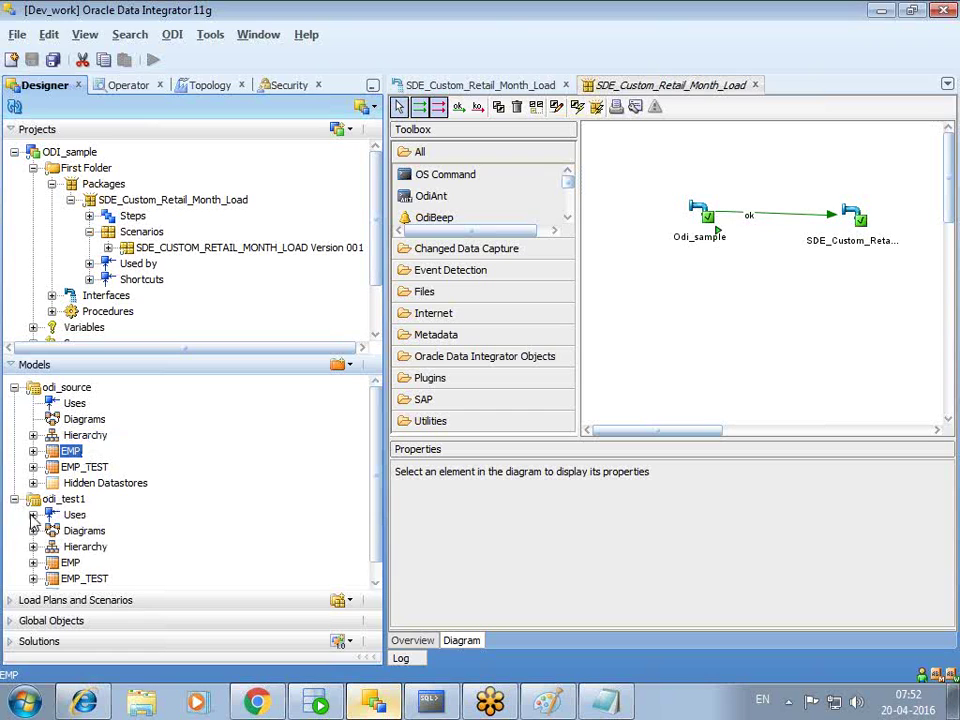
{"action": "scroll", "coordinate": [165, 514], "scroll_direction": "down", "scroll_amount": 1}
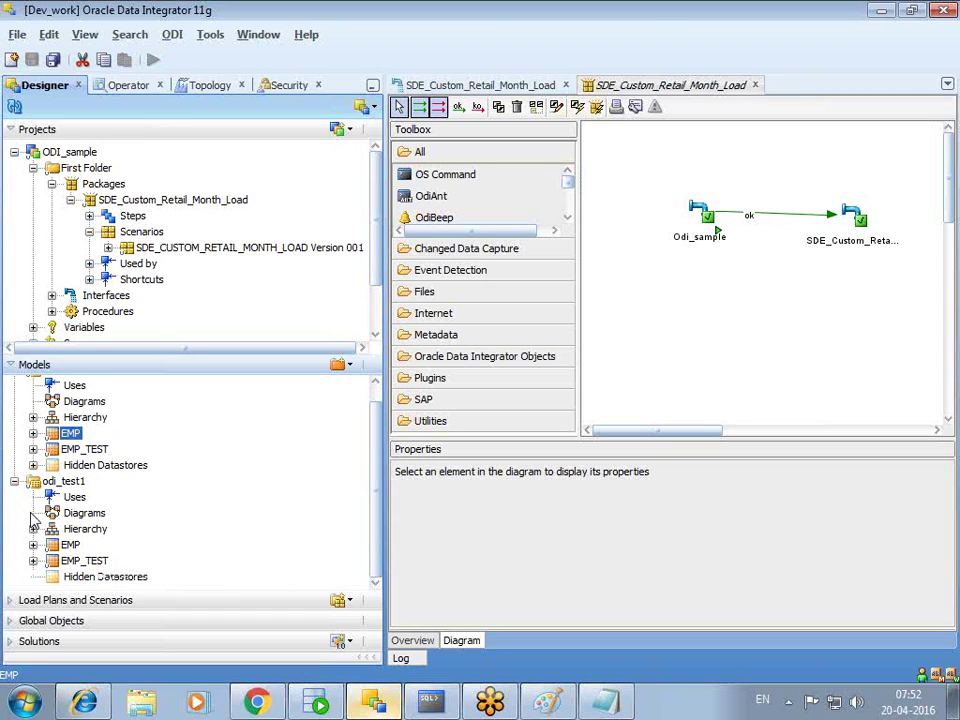
{"action": "left_click", "coordinate": [75, 546]}
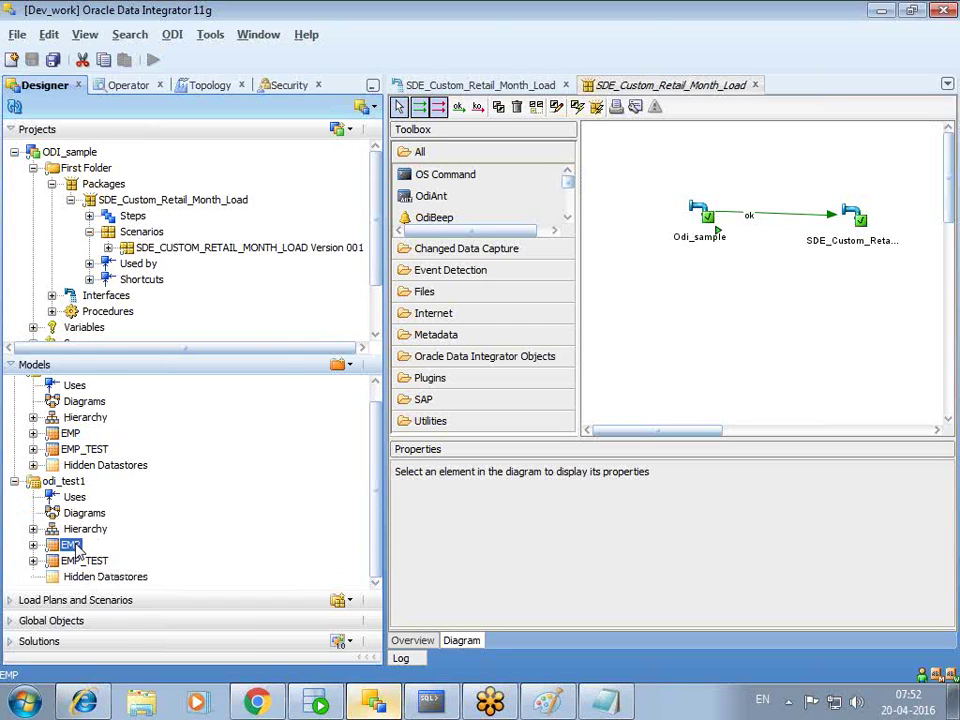
{"action": "right_click", "coordinate": [77, 549]}
{"action": "key", "text": "Escape"}
{"action": "left_click", "coordinate": [14, 482]}
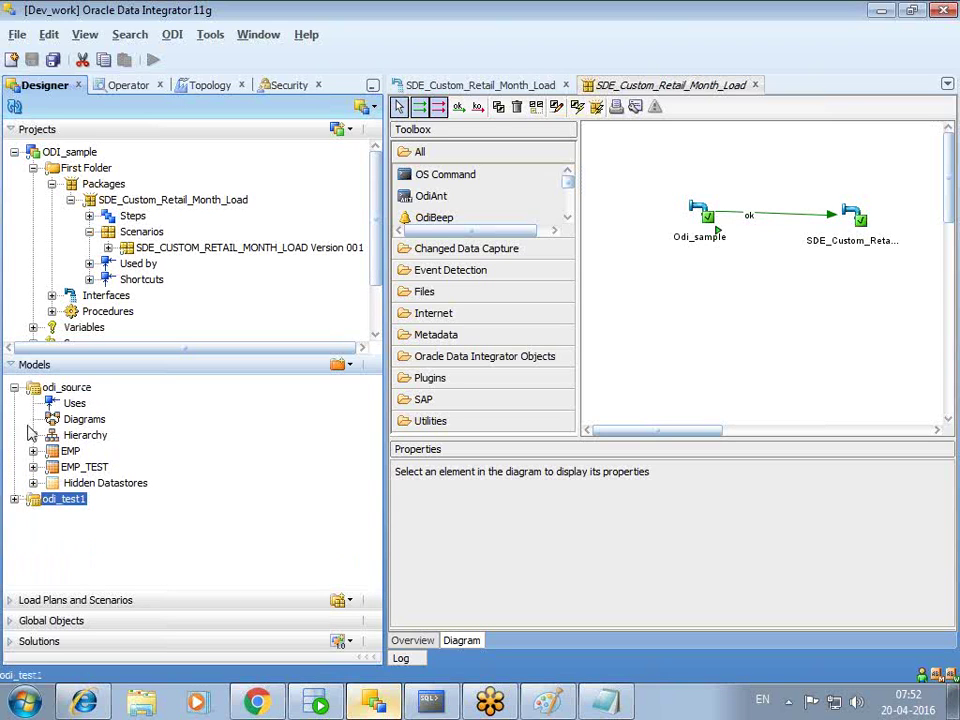
{"action": "left_click", "coordinate": [14, 388]}
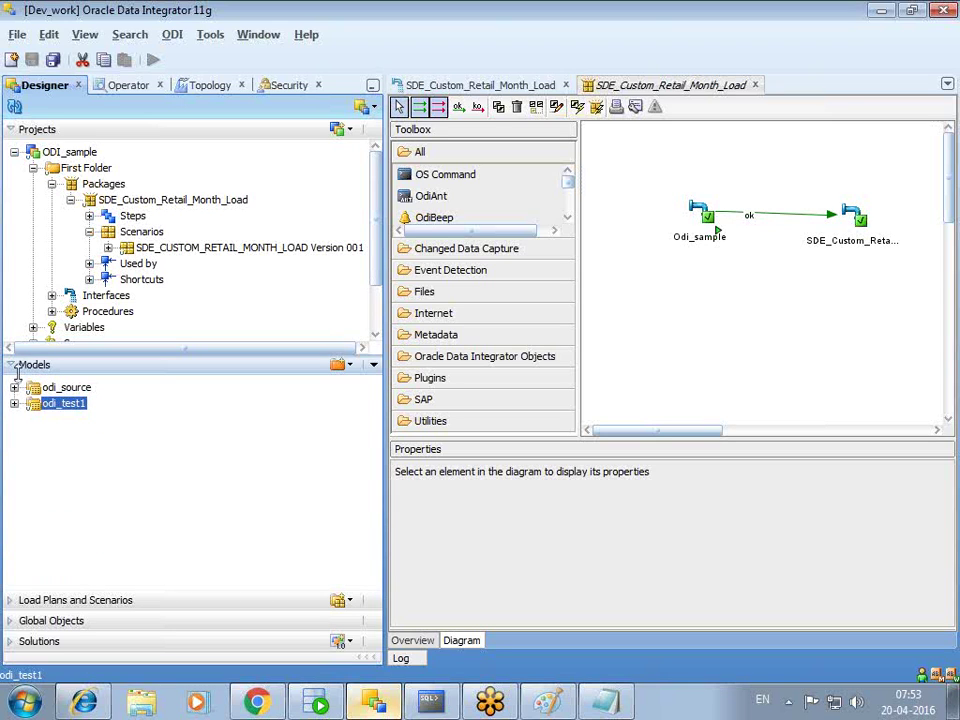
- Fold away Models and close both SDE_Custom_Retail_Month_Load editors without saving
{"action": "left_click", "coordinate": [15, 366]}
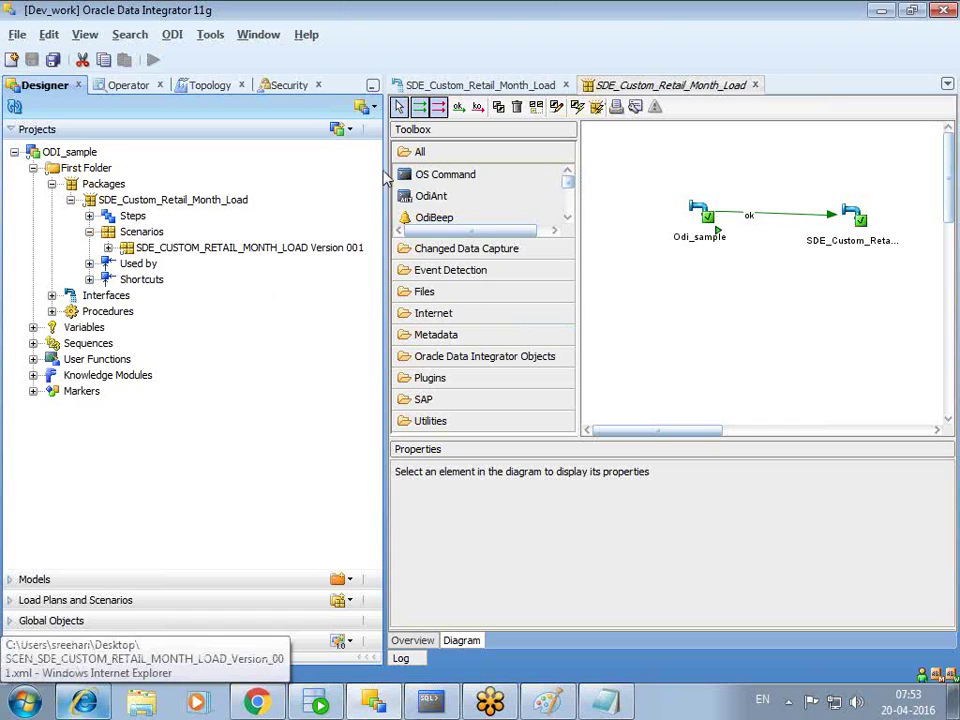
{"action": "left_click_drag", "start_coordinate": [383, 164], "coordinate": [343, 164]}
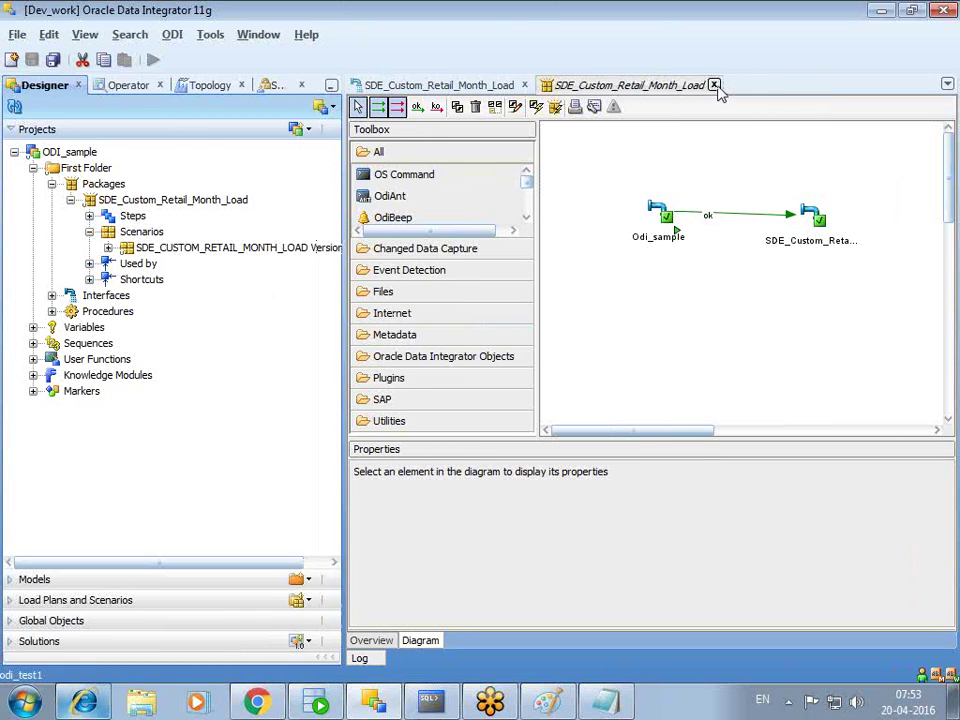
{"action": "left_click", "coordinate": [714, 85]}
{"action": "left_click", "coordinate": [558, 289]}
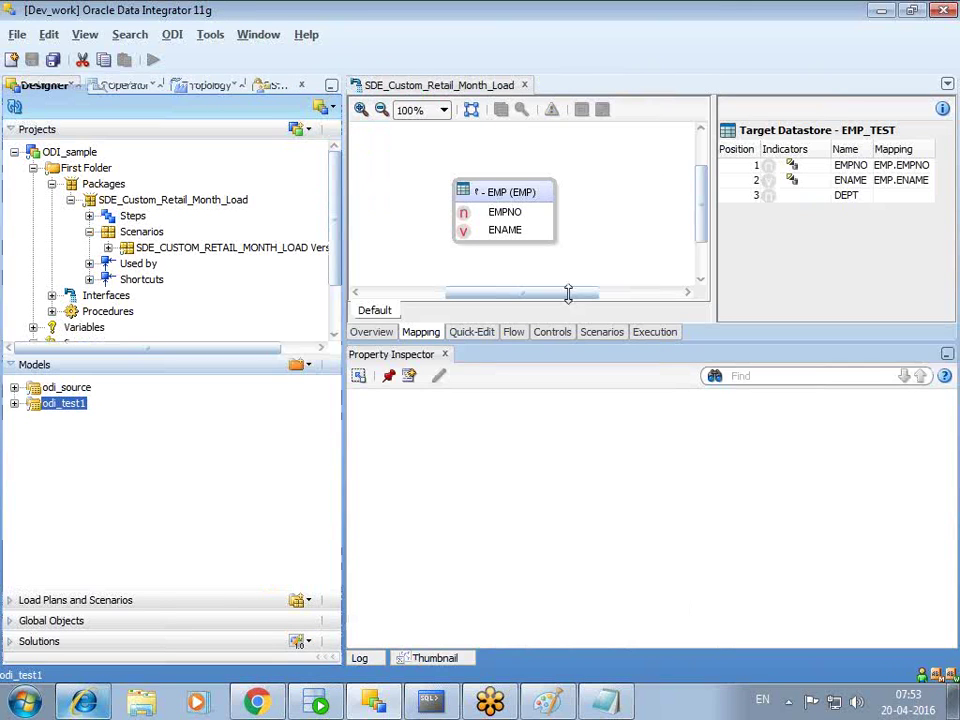
{"action": "left_click", "coordinate": [524, 85]}
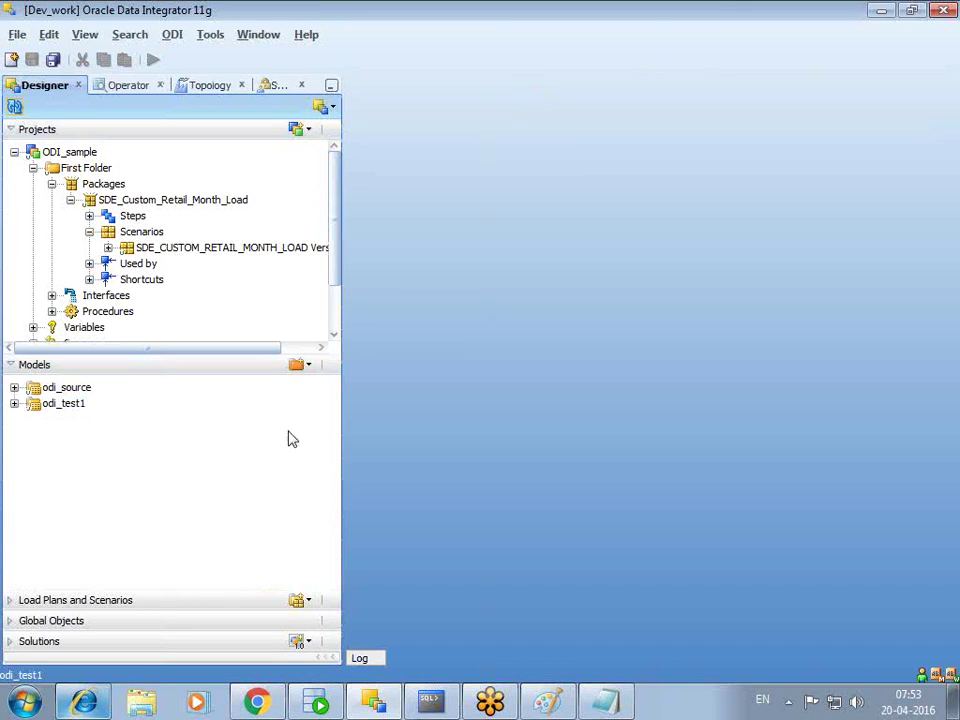
{"action": "left_click", "coordinate": [12, 365]}
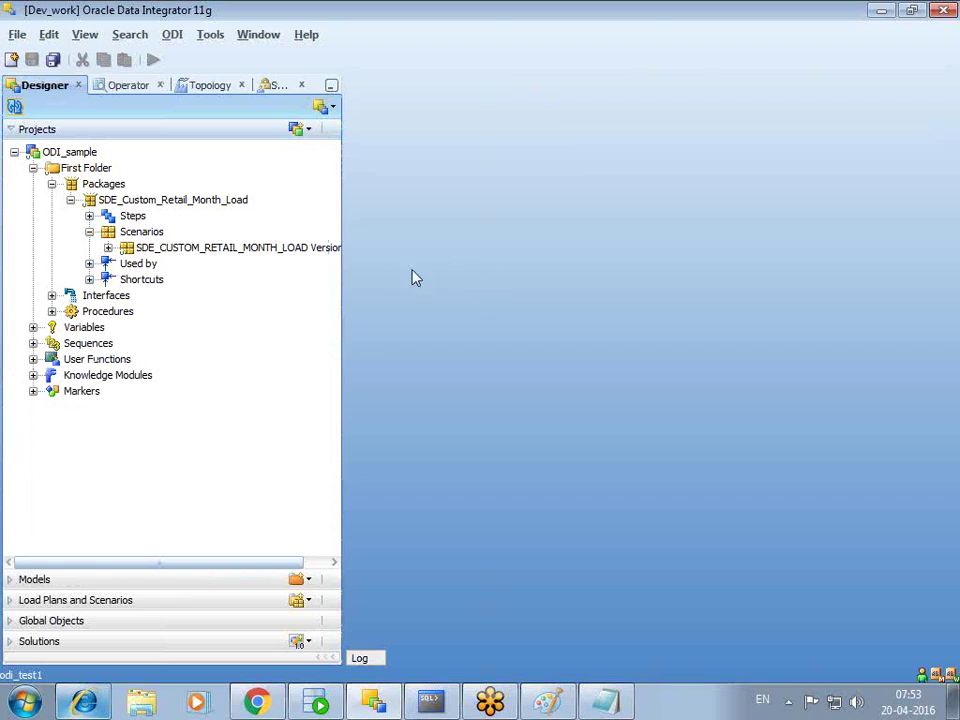
- Expand Knowledge Modules and its IKM, LKM, CKM and RKM category folders
{"action": "left_click", "coordinate": [33, 375]}
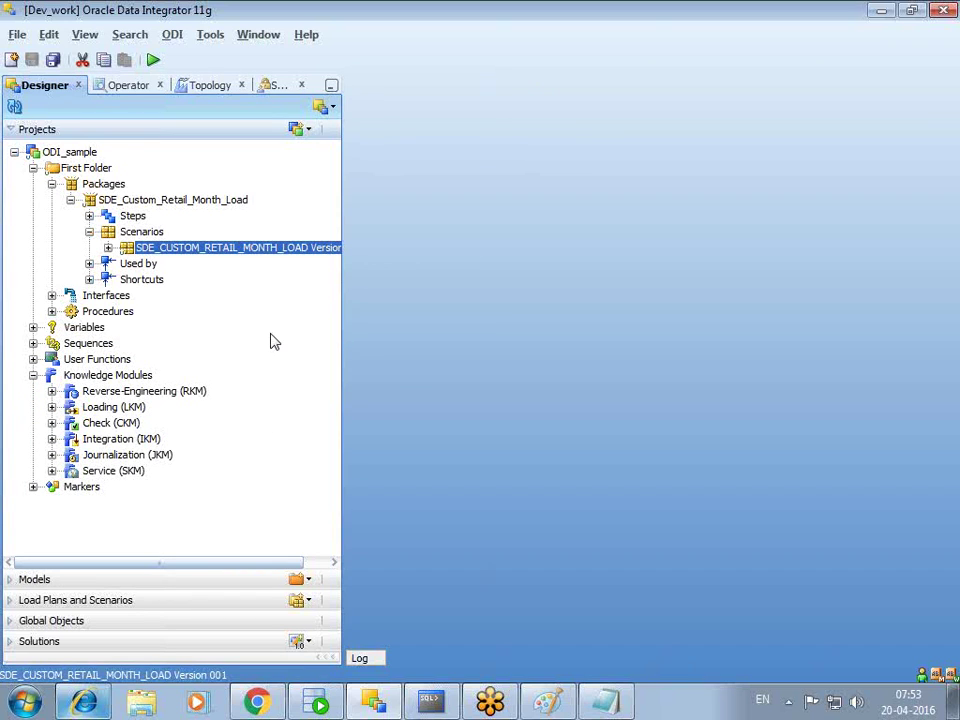
{"action": "left_click", "coordinate": [52, 439]}
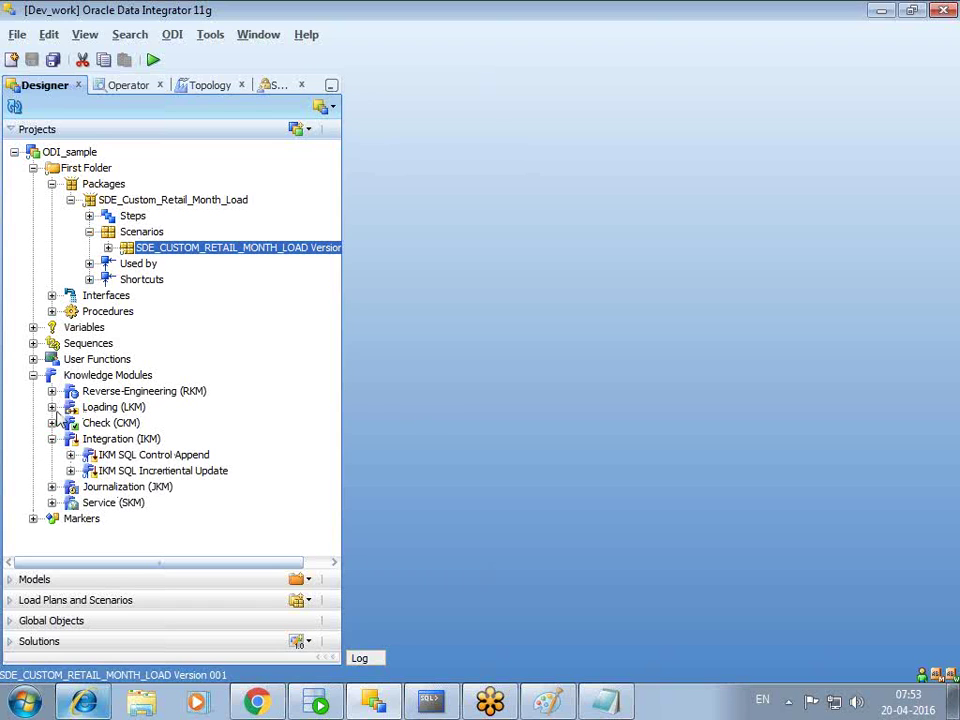
{"action": "left_click", "coordinate": [52, 407]}
{"action": "left_click", "coordinate": [52, 439]}
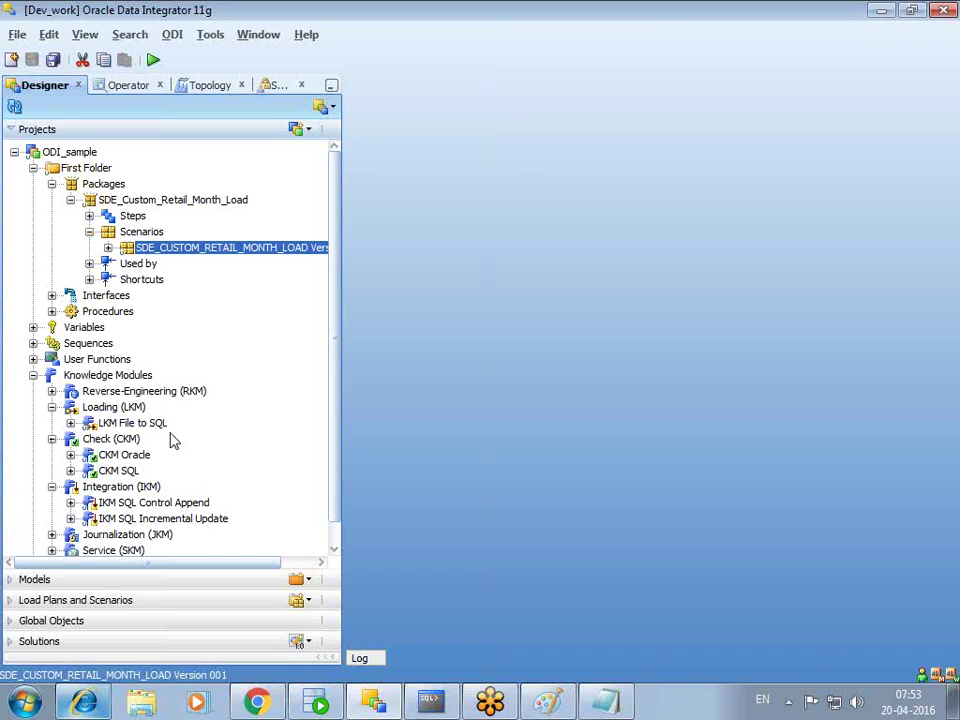
{"action": "scroll", "coordinate": [200, 445], "scroll_direction": "down", "scroll_amount": 1}
{"action": "left_click", "coordinate": [52, 368]}
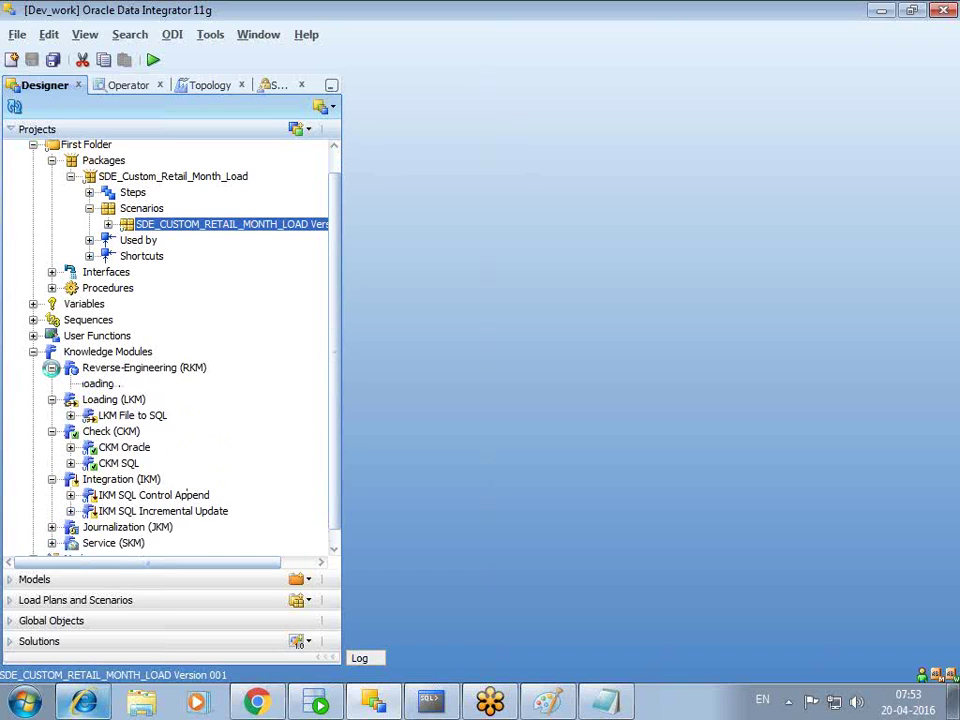
- Review the RKM, IKM and CKM categories, then collapse LKM and CKM, leaving Integration (IKM) expanded
{"action": "left_click", "coordinate": [131, 370]}
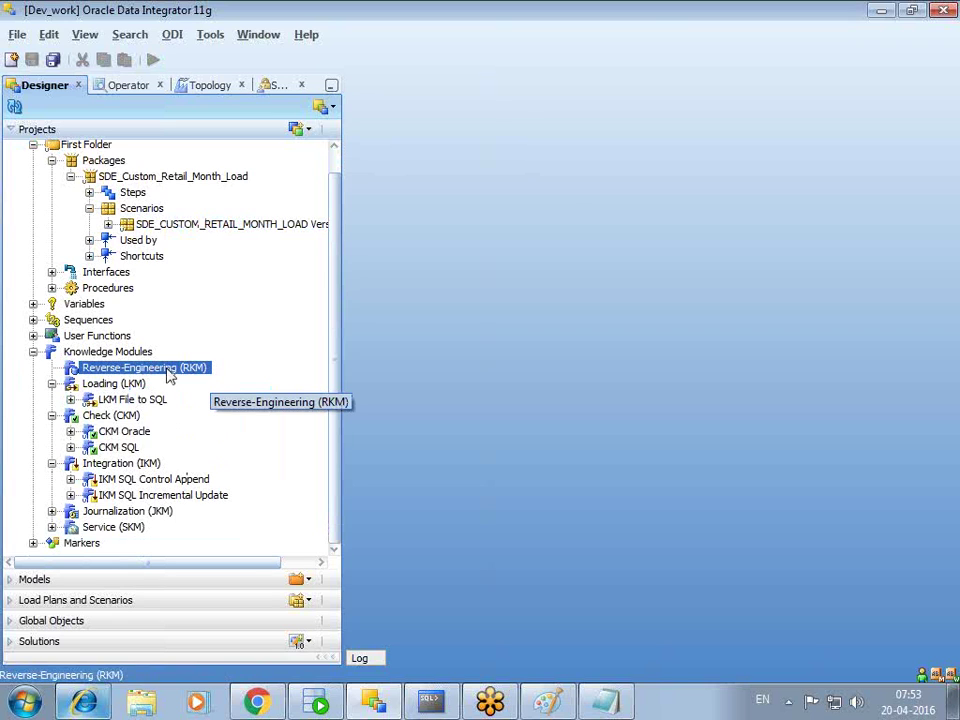
{"action": "left_click", "coordinate": [98, 464]}
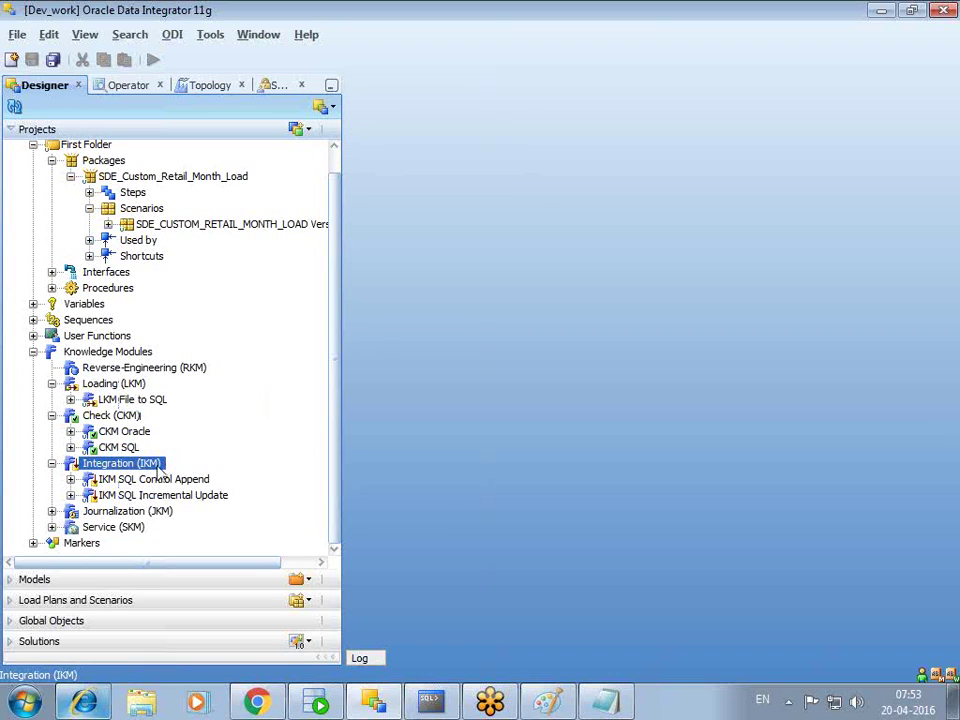
{"action": "left_click", "coordinate": [105, 415]}
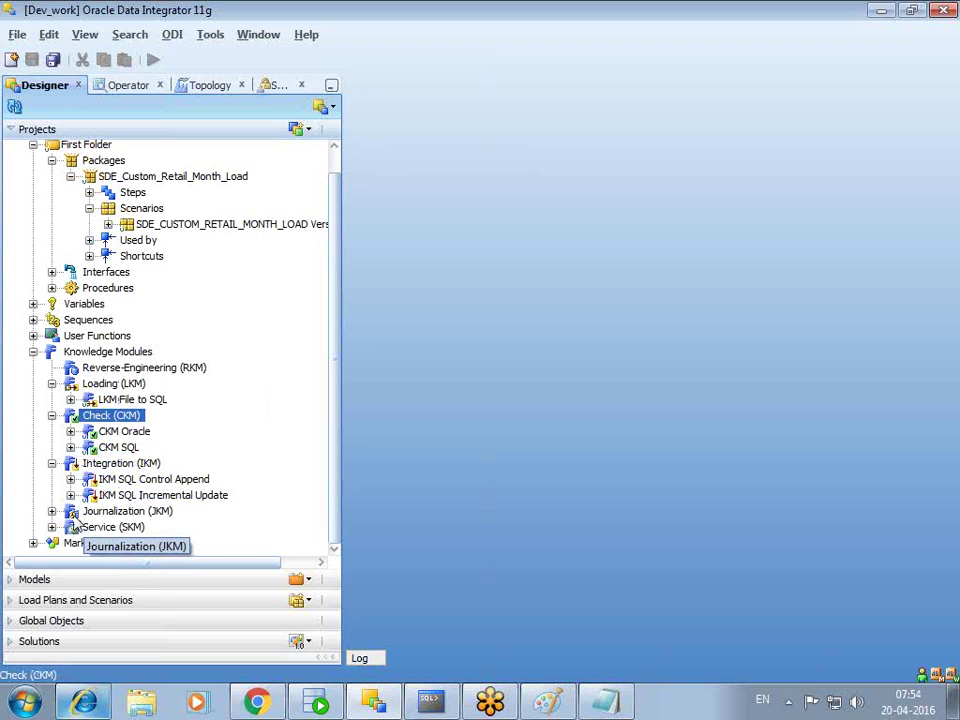
{"action": "left_click", "coordinate": [33, 352]}
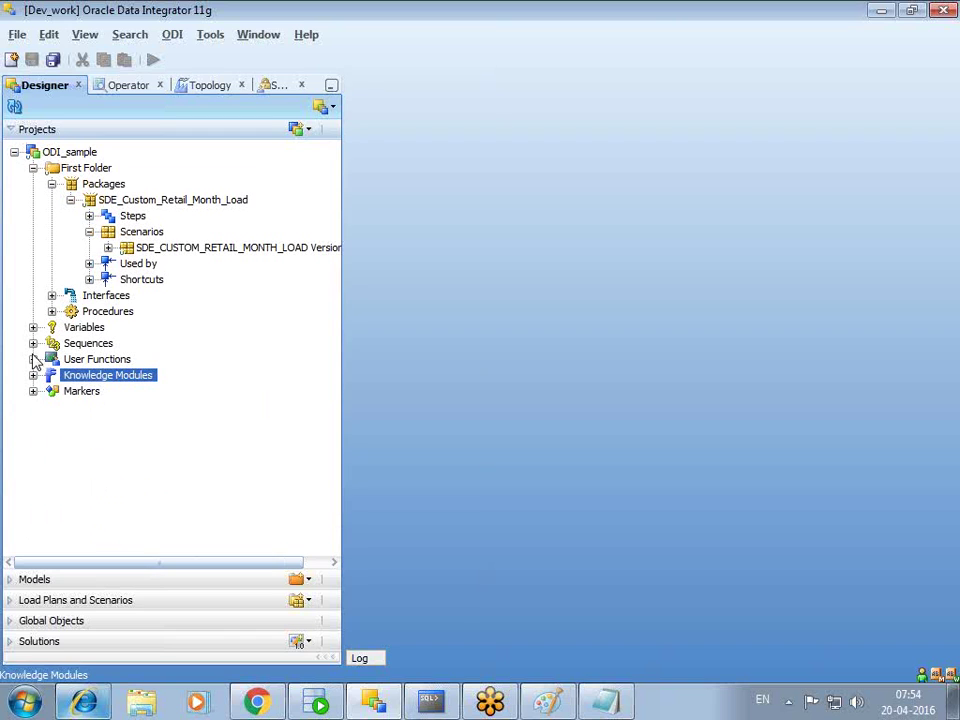
{"action": "left_click", "coordinate": [33, 375]}
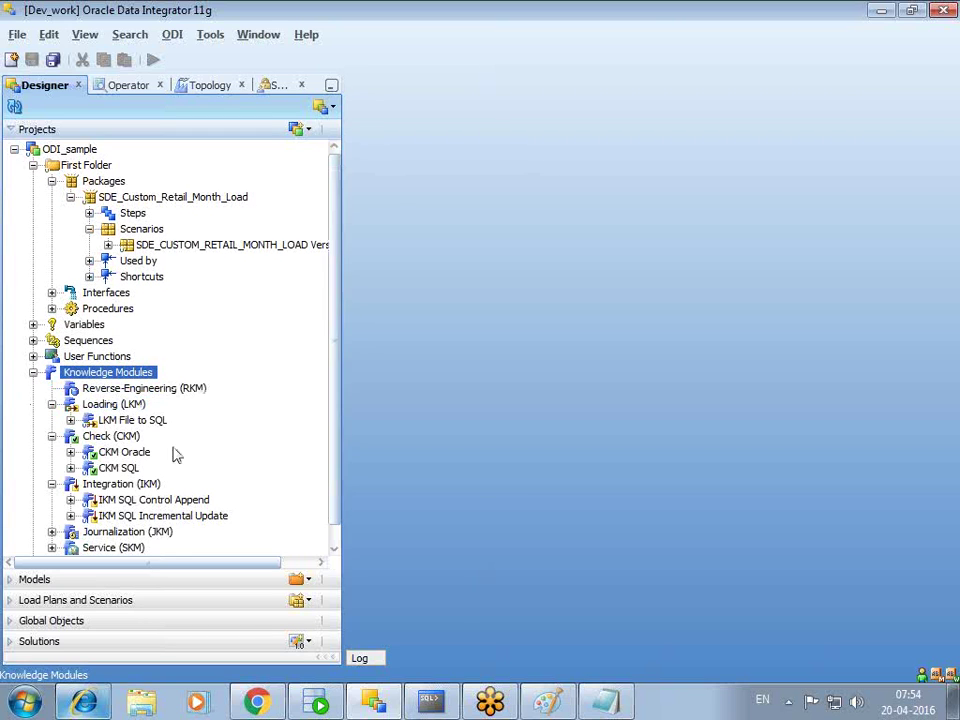
{"action": "left_click", "coordinate": [52, 404]}
{"action": "left_click", "coordinate": [52, 420]}
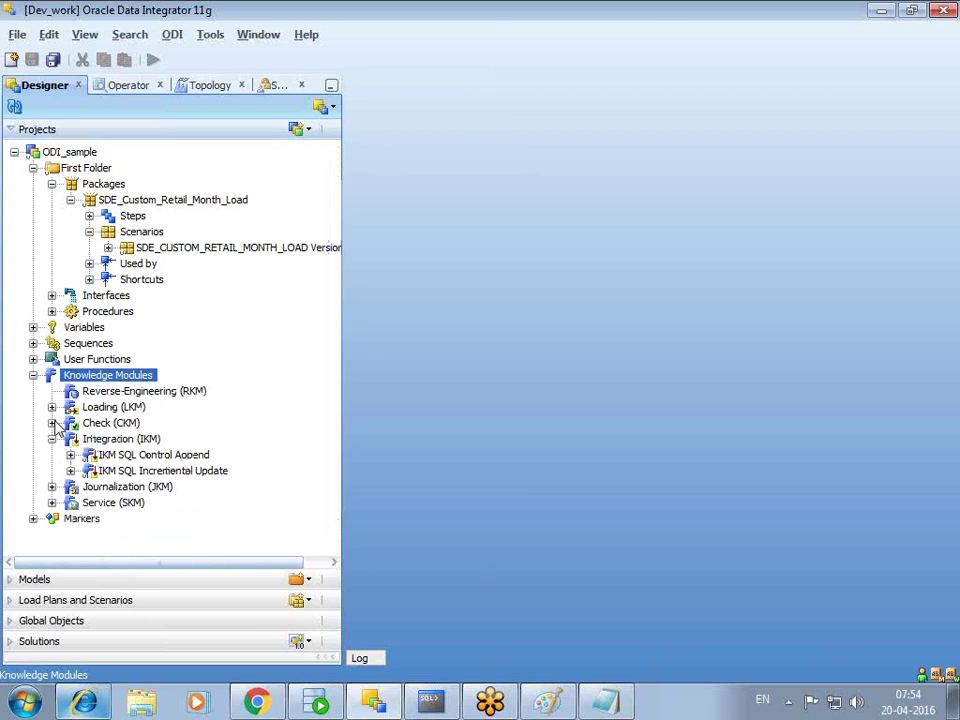
- Open IKM SQL Control Append without locking and inspect its Insert new rows step
{"action": "double_click", "coordinate": [158, 456]}
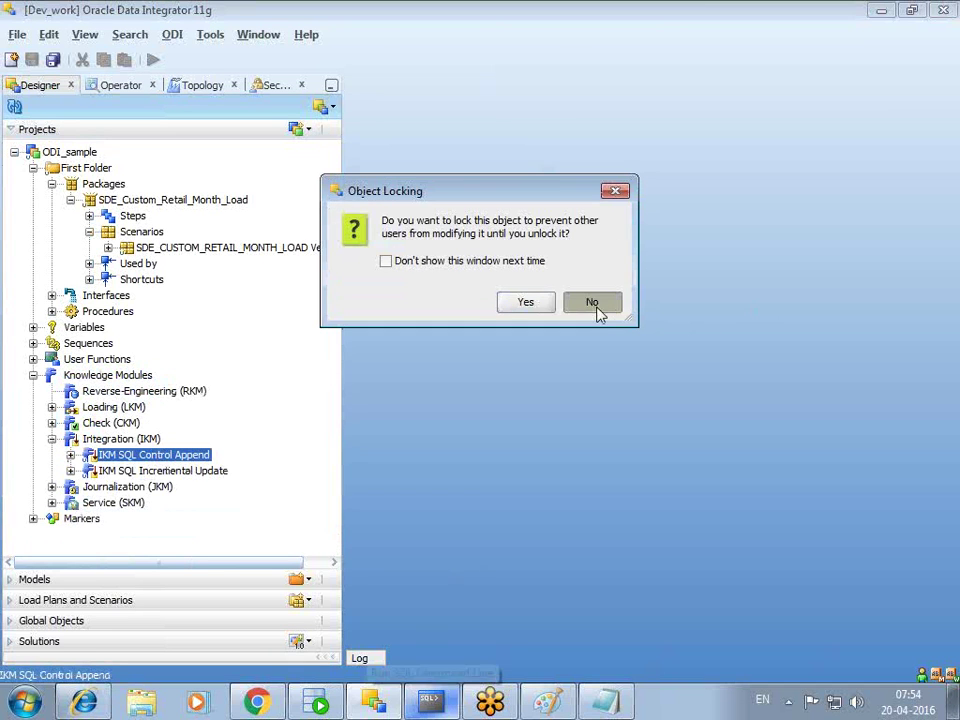
{"action": "left_click", "coordinate": [596, 303]}
{"action": "left_click", "coordinate": [393, 139]}
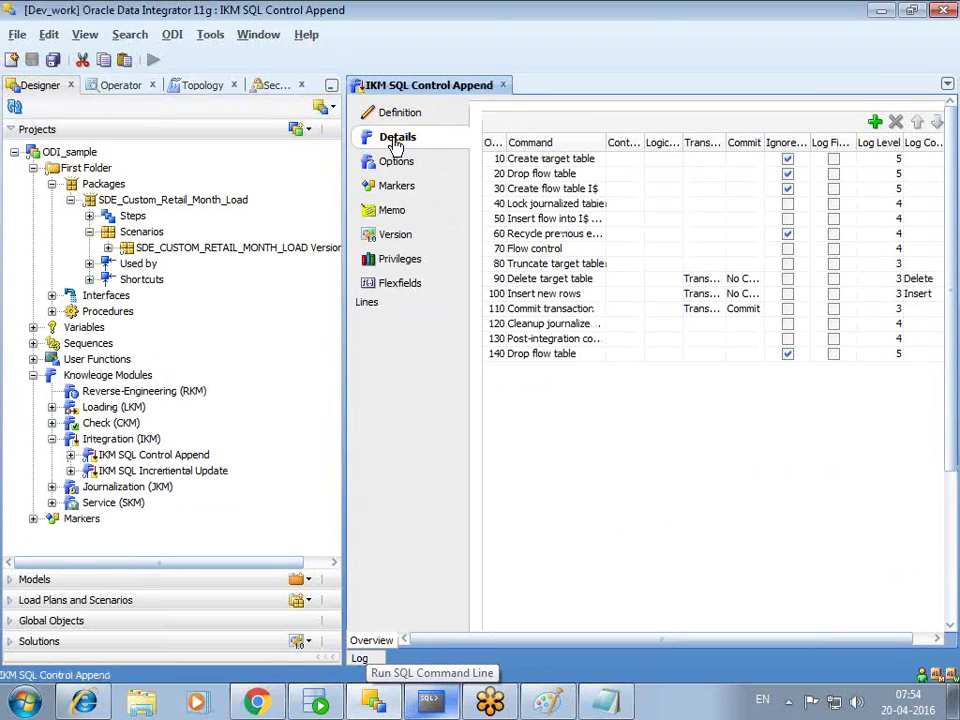
{"action": "left_click_drag", "start_coordinate": [606, 145], "coordinate": [640, 145]}
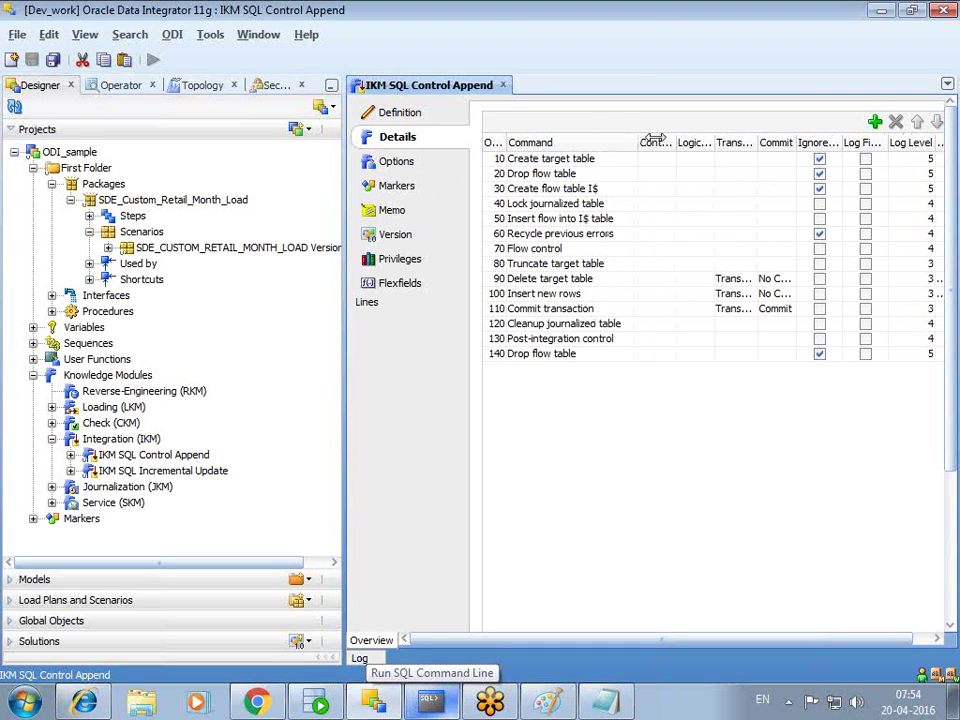
{"action": "double_click", "coordinate": [530, 294]}
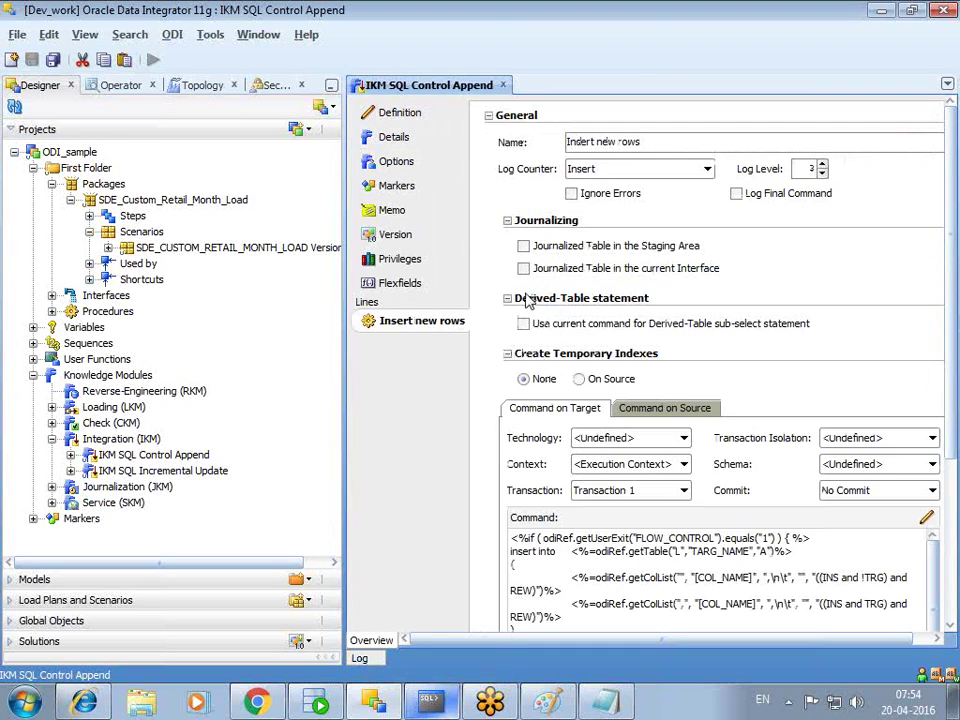
{"action": "left_click_drag", "start_coordinate": [953, 345], "coordinate": [957, 440]}
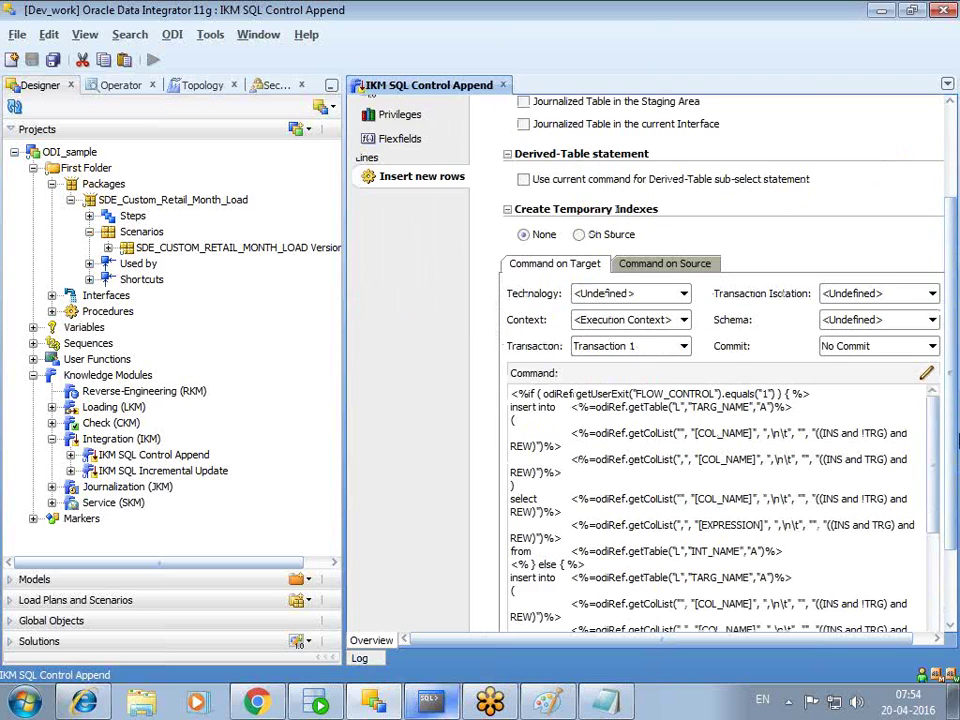
{"action": "scroll", "coordinate": [957, 440], "scroll_direction": "down", "scroll_amount": 3}
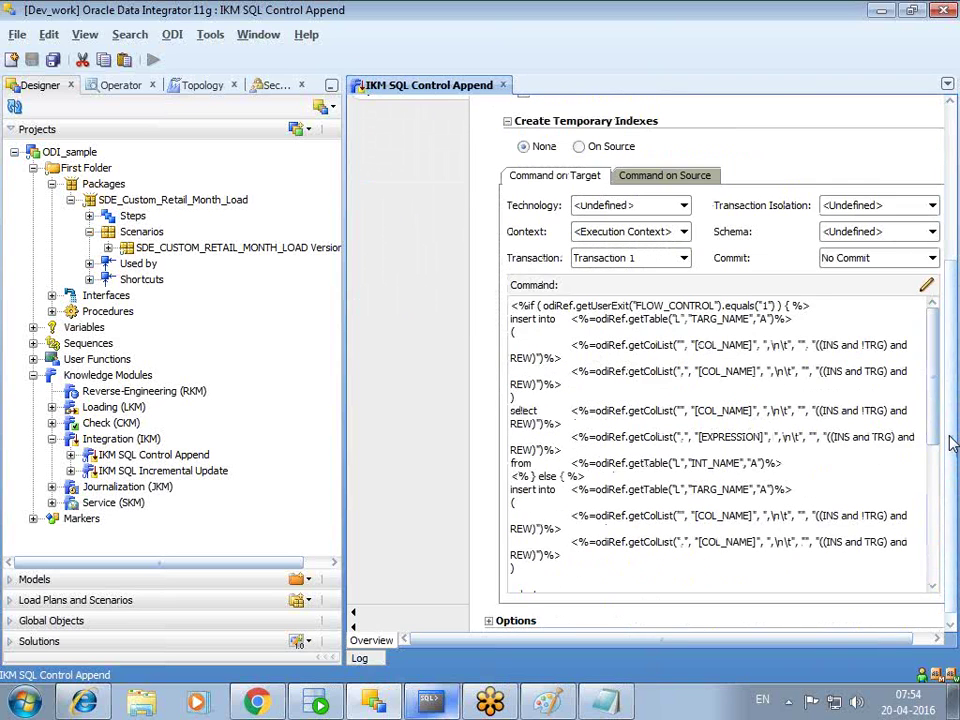
- Review the Commit transaction, Delete target table, Truncate target table and Flow control steps
{"action": "left_click", "coordinate": [379, 139]}
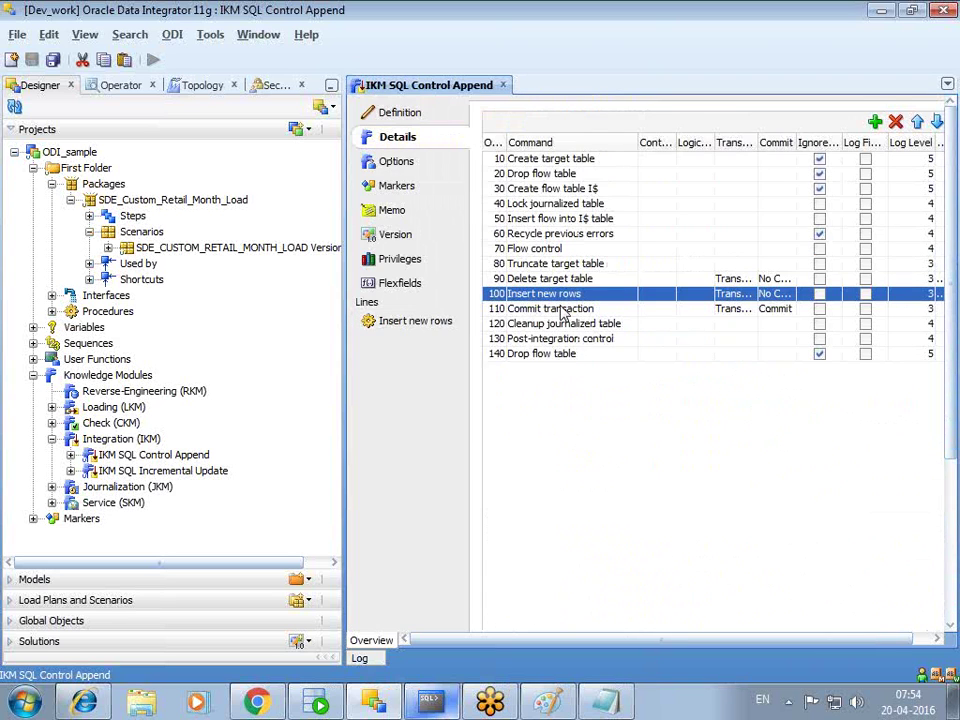
{"action": "left_click", "coordinate": [560, 309]}
{"action": "left_click", "coordinate": [550, 280]}
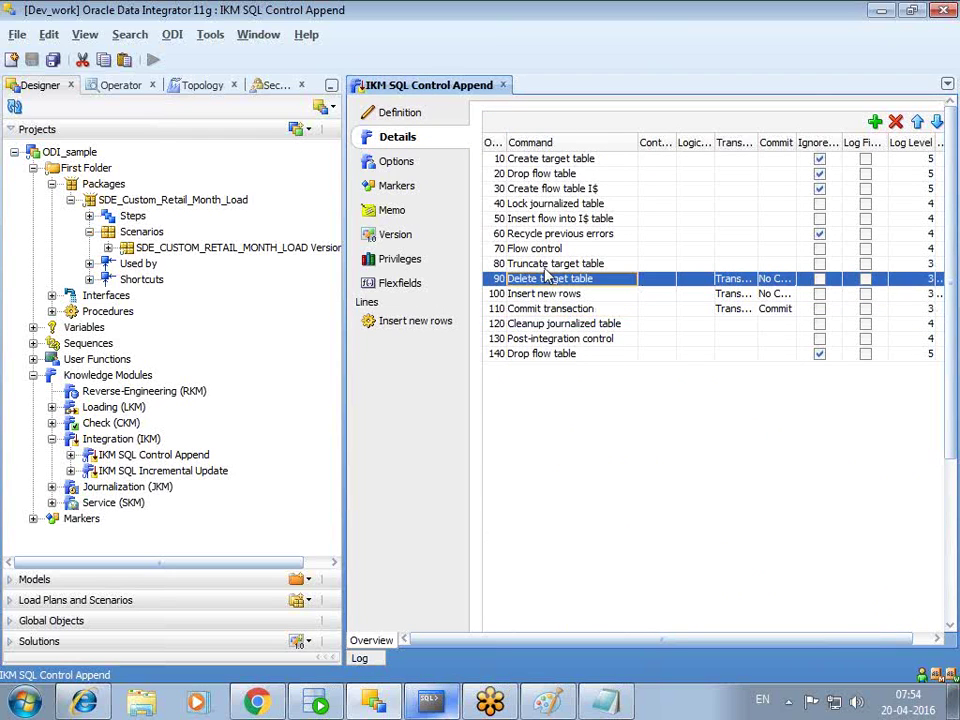
{"action": "left_click", "coordinate": [545, 264]}
{"action": "left_click", "coordinate": [541, 251]}
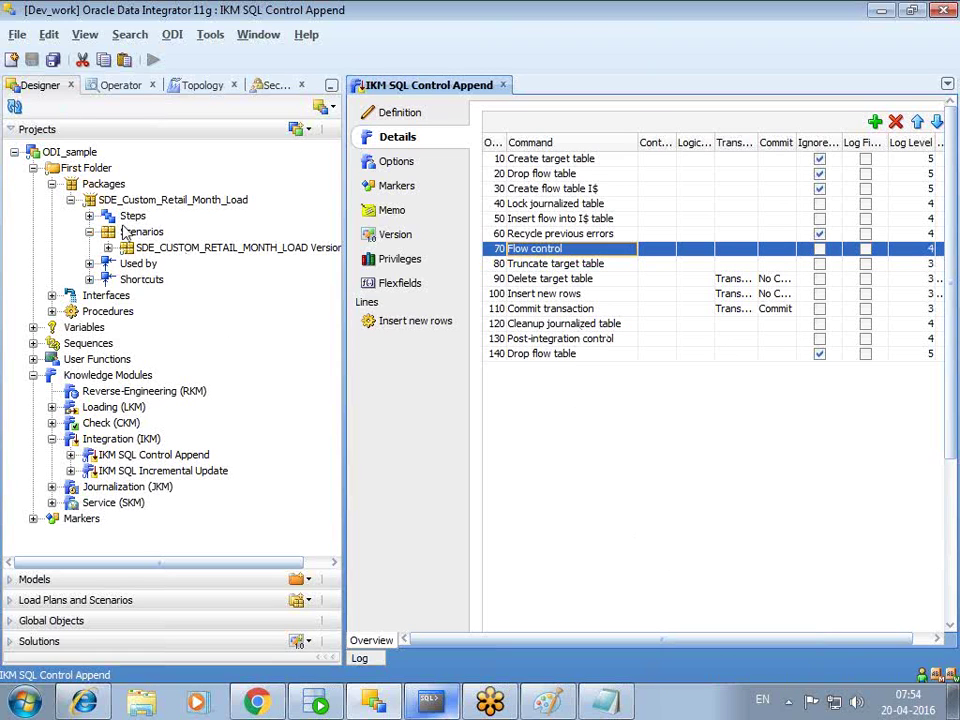
{"action": "left_click", "coordinate": [52, 295]}
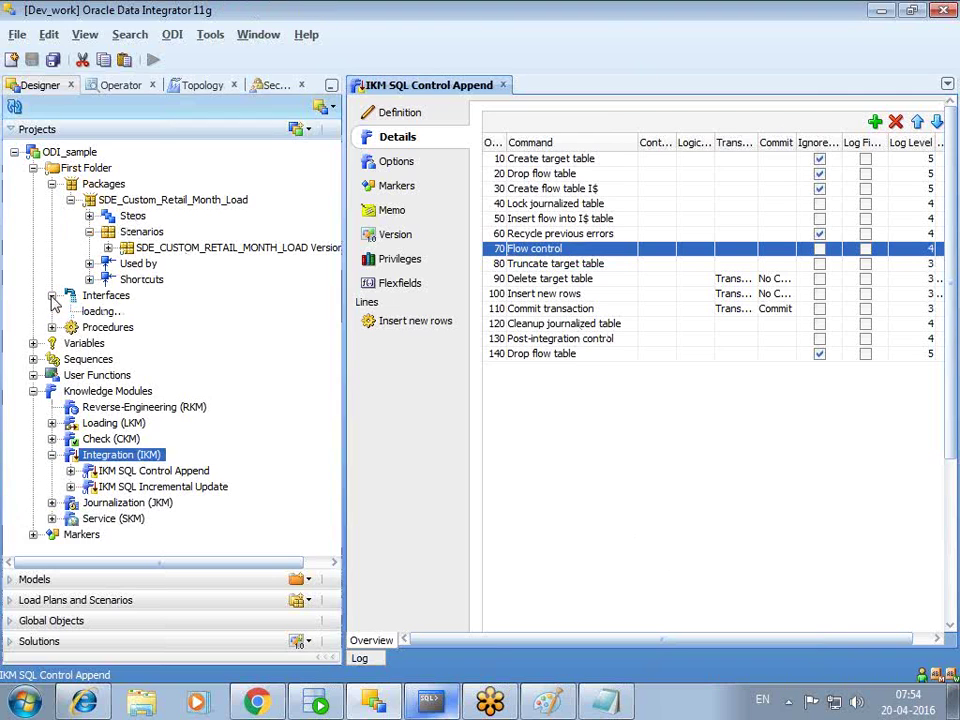
- Open the Odi_sample interface without locking and show its Flow target area's IKM options
{"action": "double_click", "coordinate": [128, 312]}
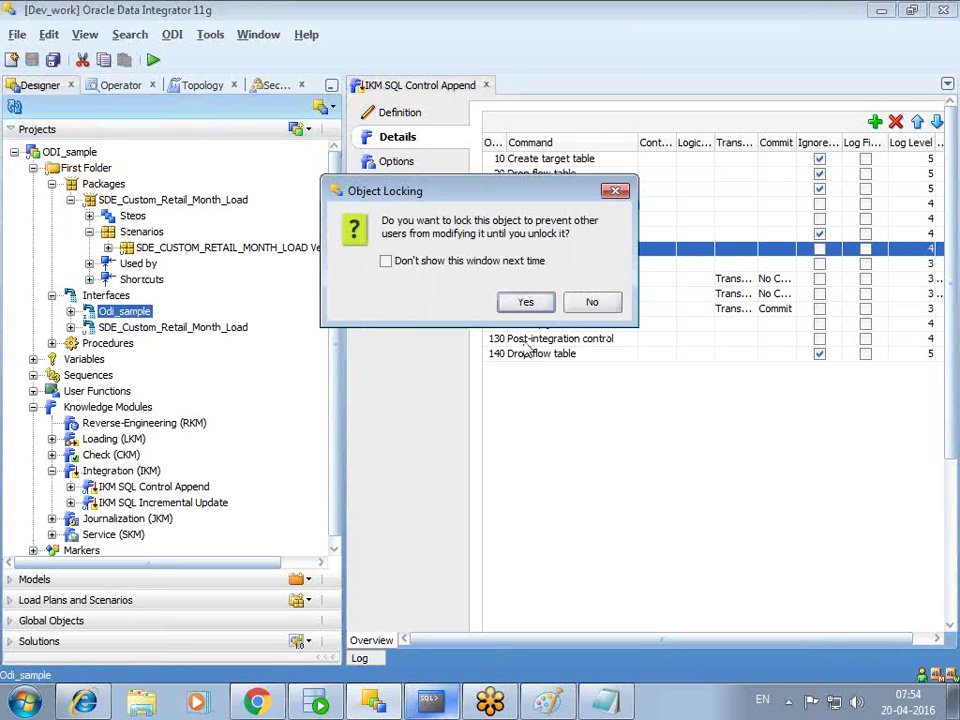
{"action": "left_click", "coordinate": [600, 305]}
{"action": "left_click", "coordinate": [415, 85]}
{"action": "left_click", "coordinate": [545, 85]}
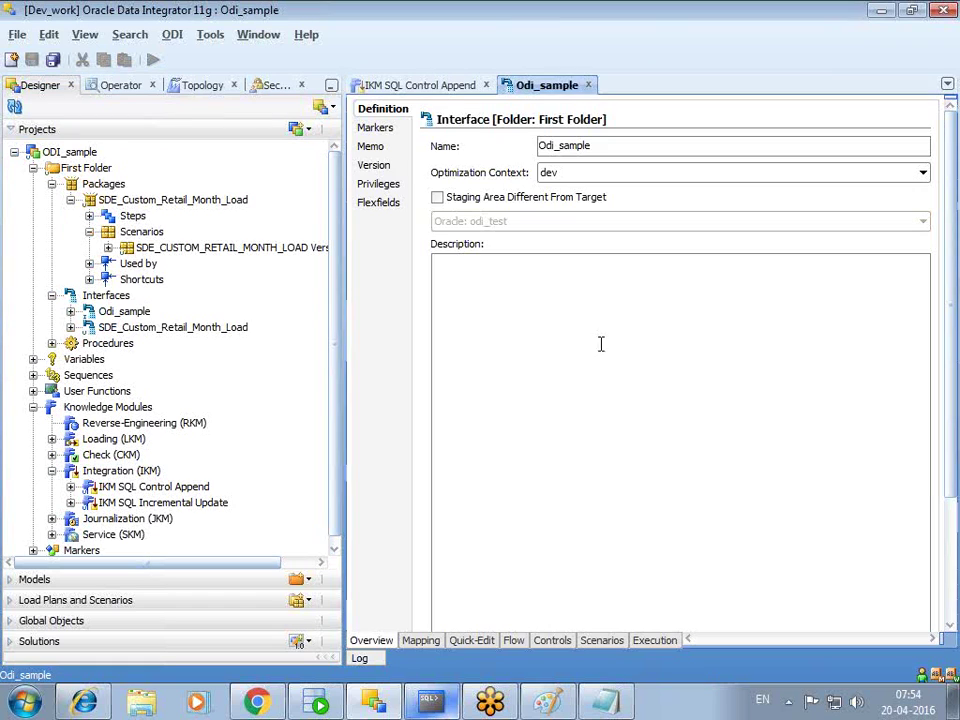
{"action": "left_click", "coordinate": [514, 644]}
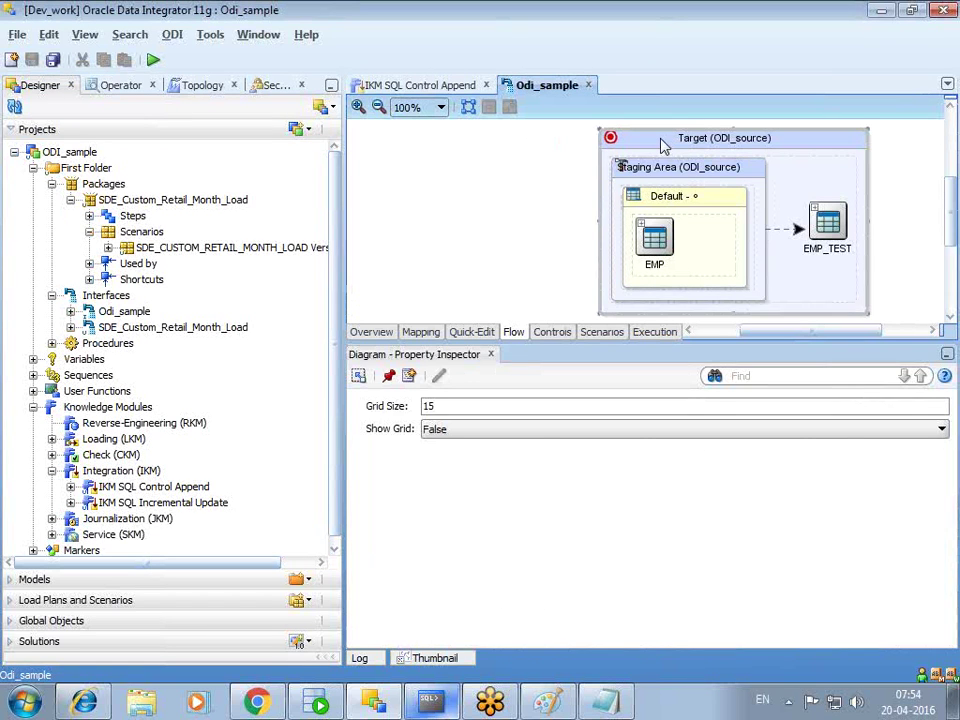
{"action": "left_click", "coordinate": [662, 145]}
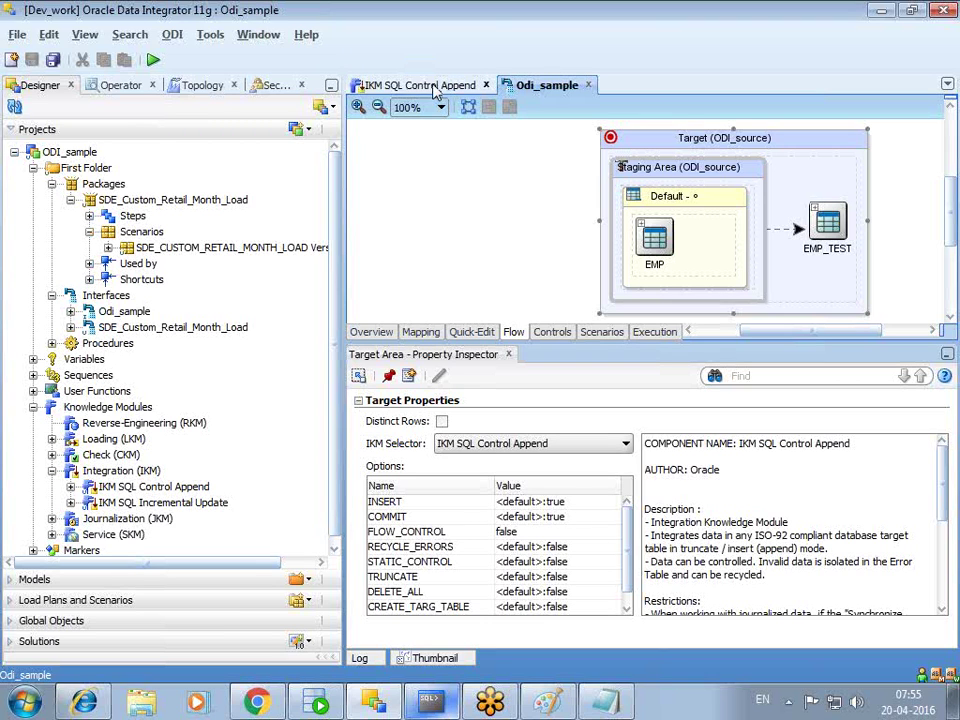
{"action": "left_click", "coordinate": [435, 90]}
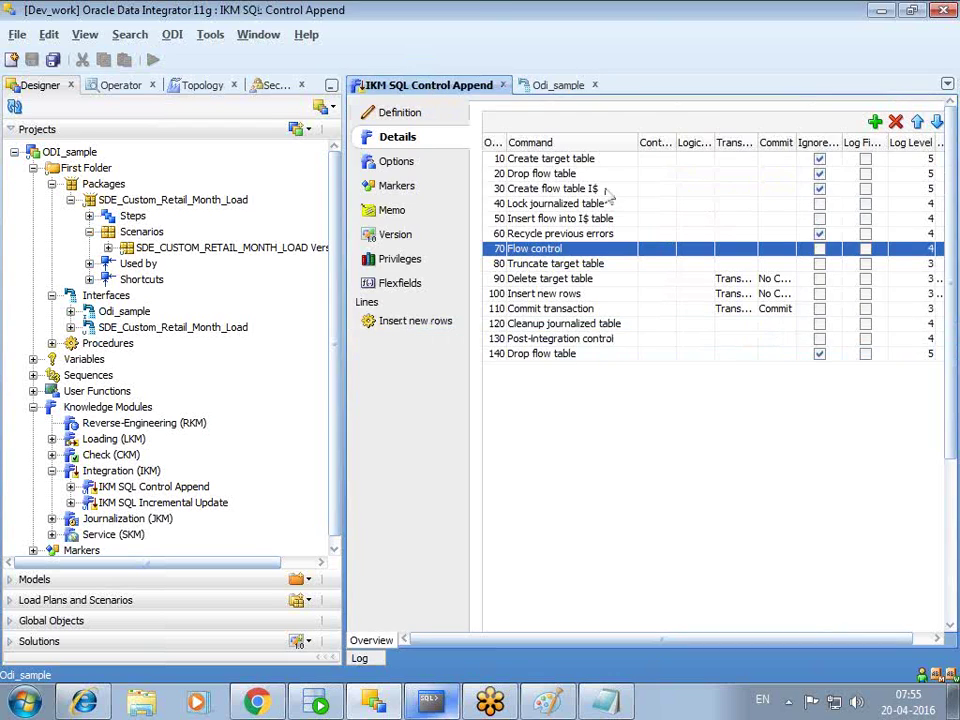
{"action": "left_click", "coordinate": [396, 161]}
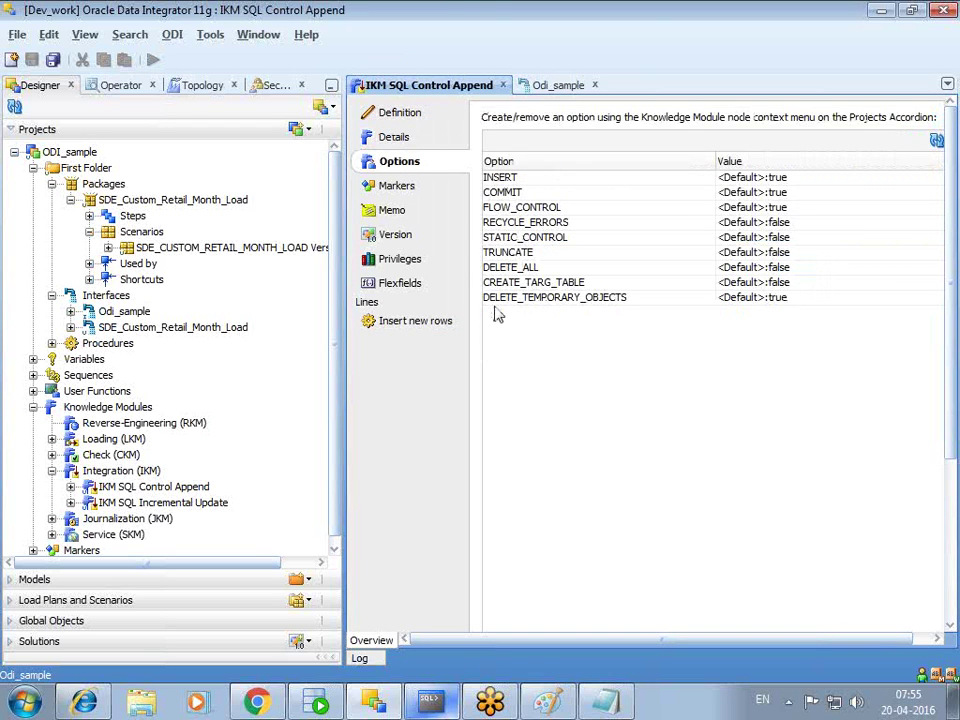
{"action": "left_click", "coordinate": [548, 86]}
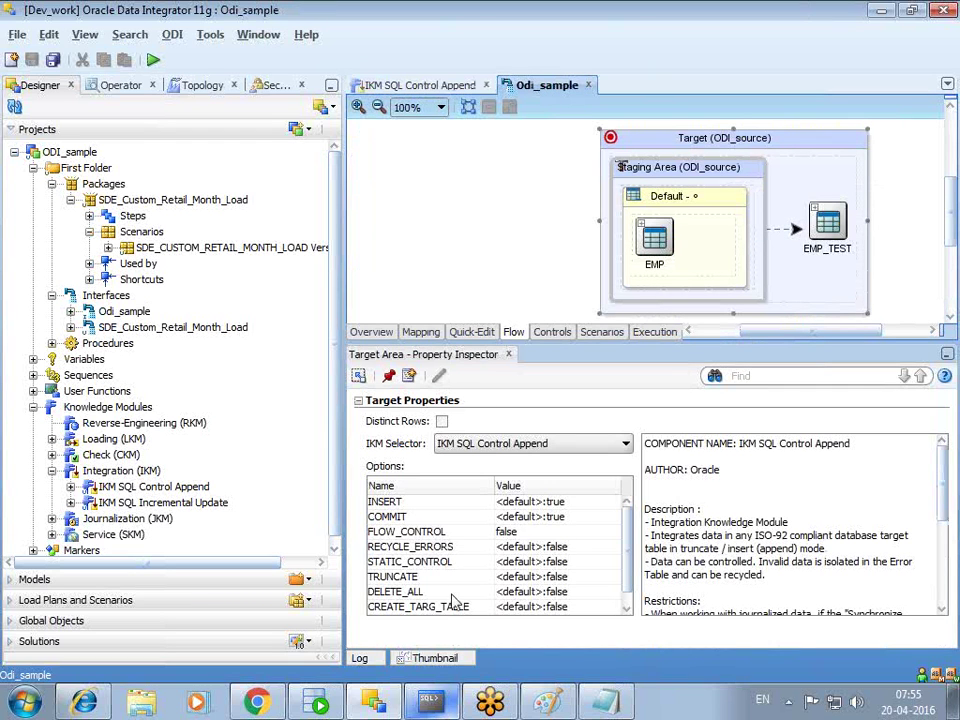
{"action": "scroll", "coordinate": [629, 575], "scroll_direction": "down", "scroll_amount": 1}
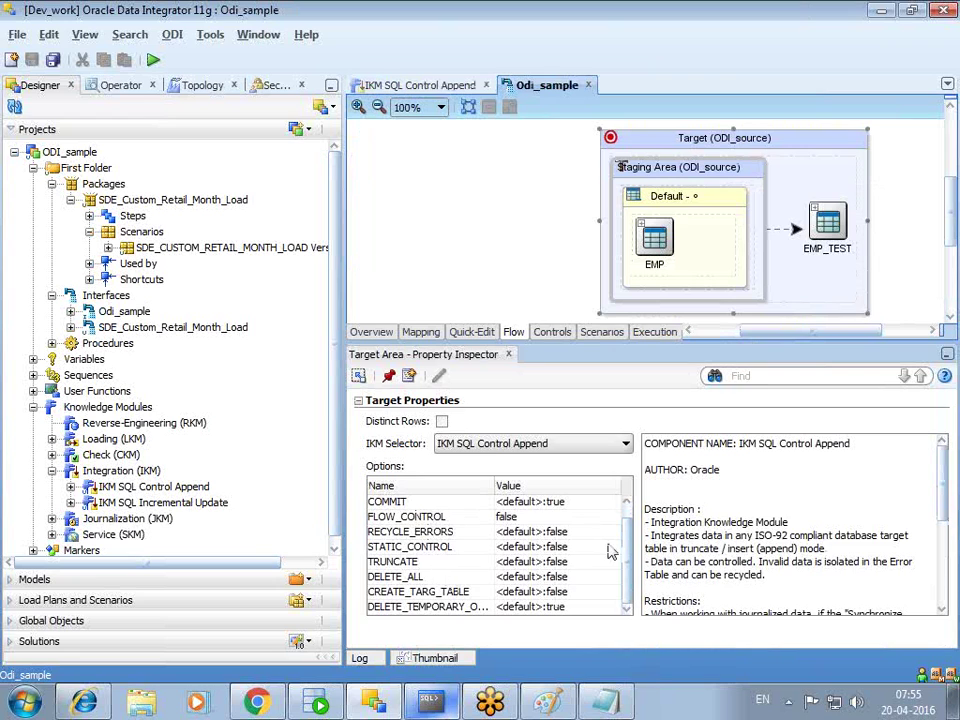
{"action": "scroll", "coordinate": [627, 540], "scroll_direction": "up", "scroll_amount": 1}
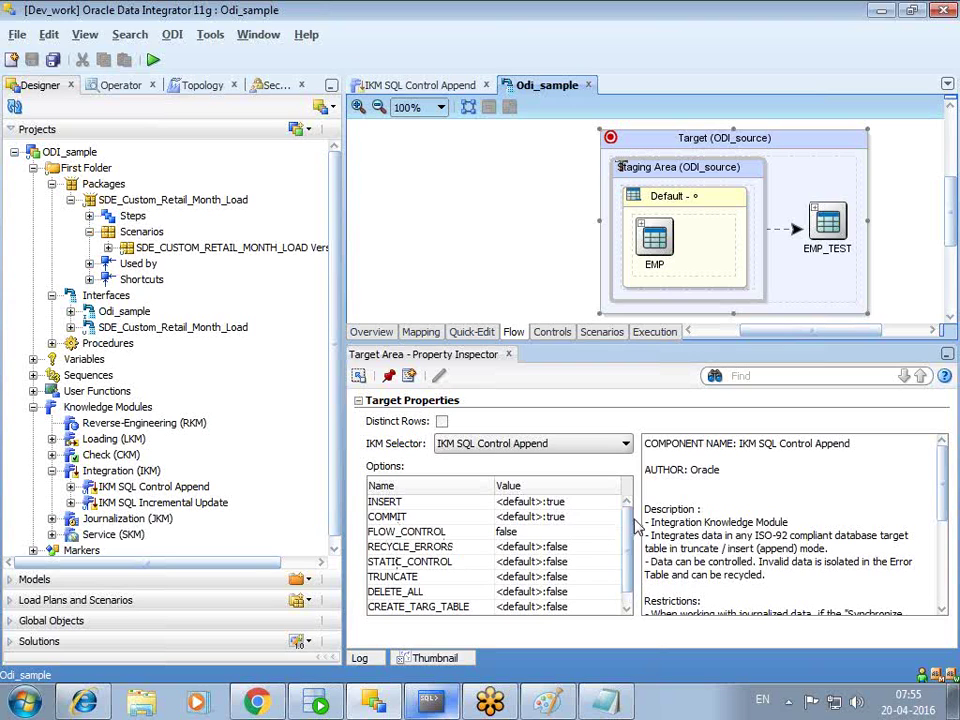
{"action": "scroll", "coordinate": [490, 563], "scroll_direction": "down", "scroll_amount": 1}
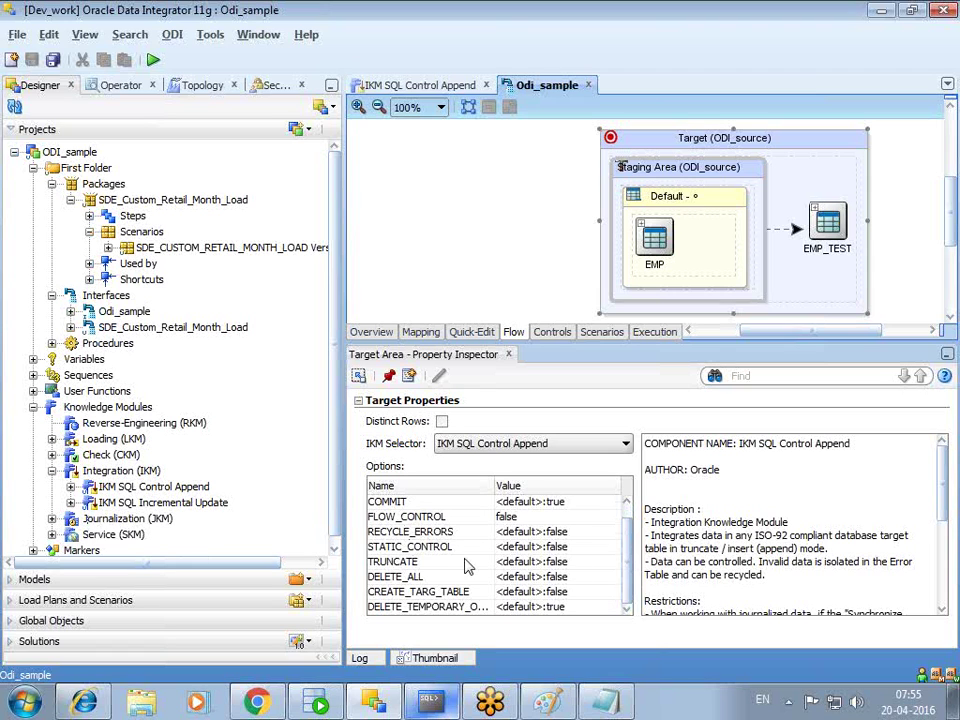
- Set the target's TRUNCATE and DELETE_ALL IKM options to true
{"action": "left_click", "coordinate": [422, 565]}
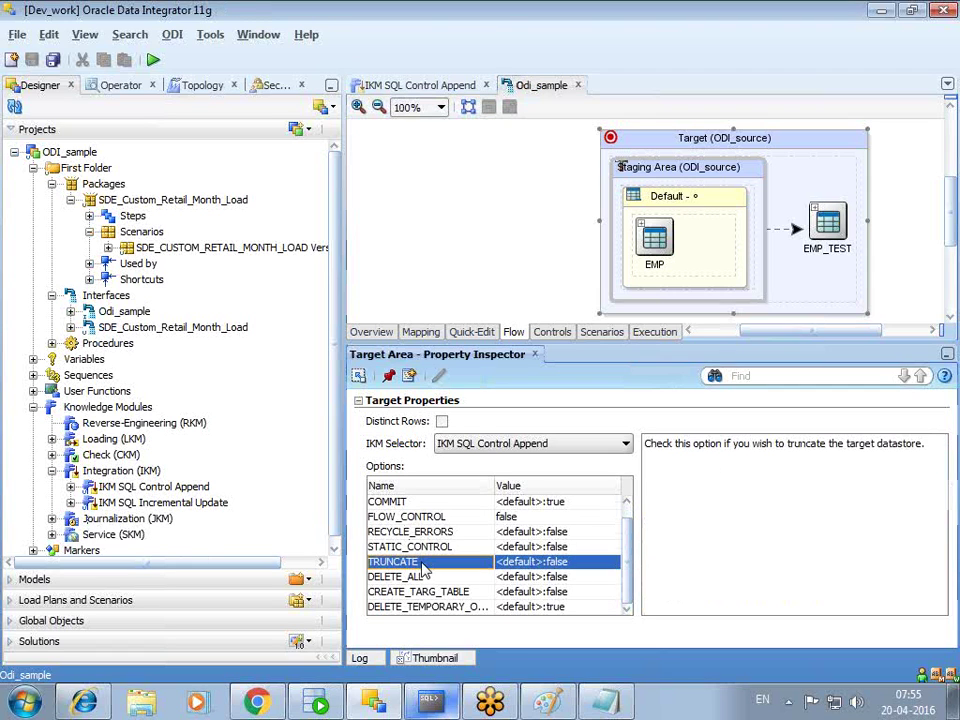
{"action": "left_click", "coordinate": [580, 566]}
{"action": "left_click", "coordinate": [540, 593]}
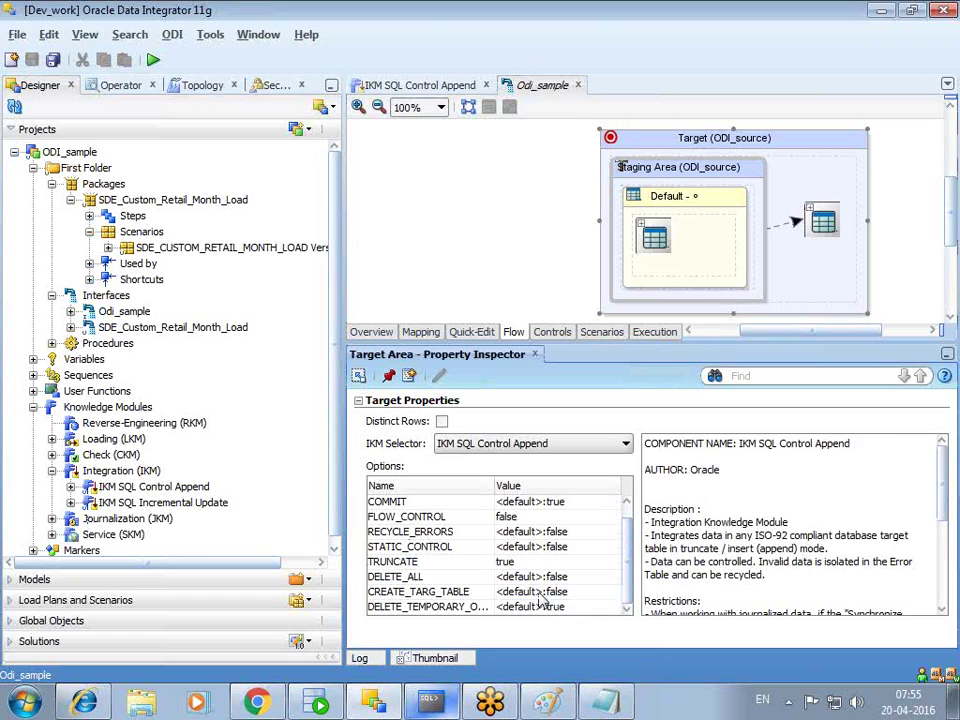
{"action": "left_click", "coordinate": [574, 578]}
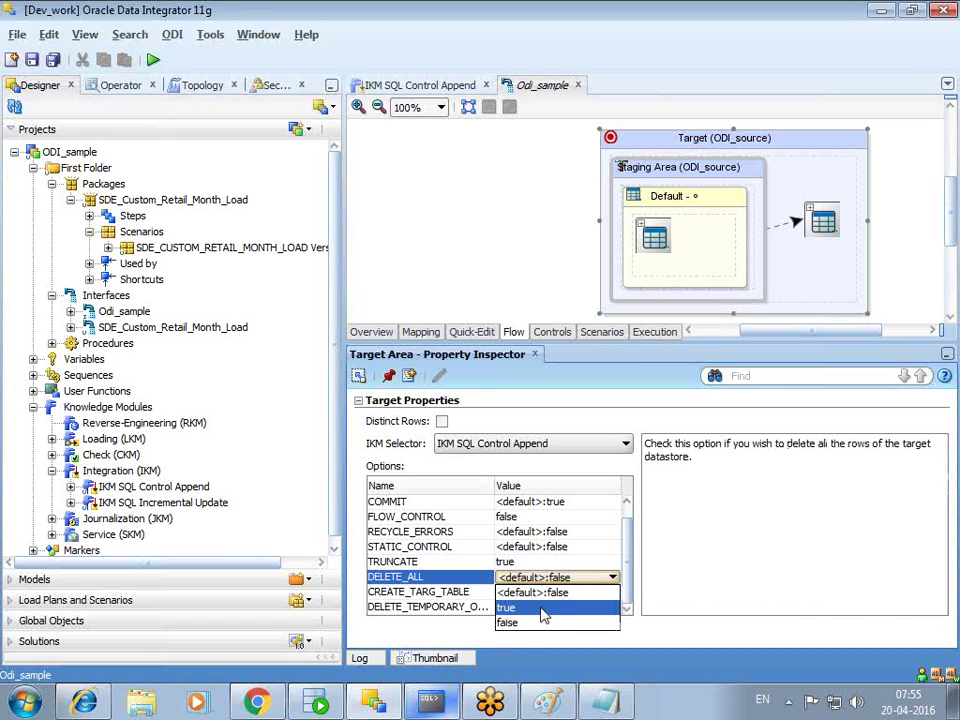
{"action": "left_click", "coordinate": [541, 612]}
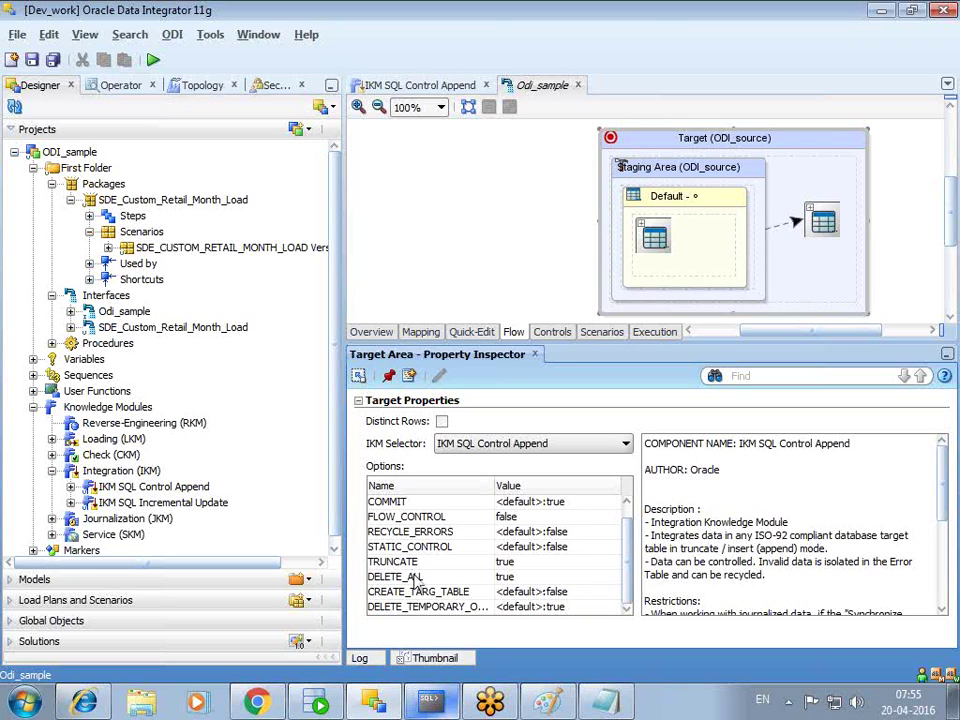
- Read the COMMIT description, then set TRUNCATE and DELETE_ALL back to false
{"action": "scroll", "coordinate": [580, 545], "scroll_direction": "up", "scroll_amount": 1}
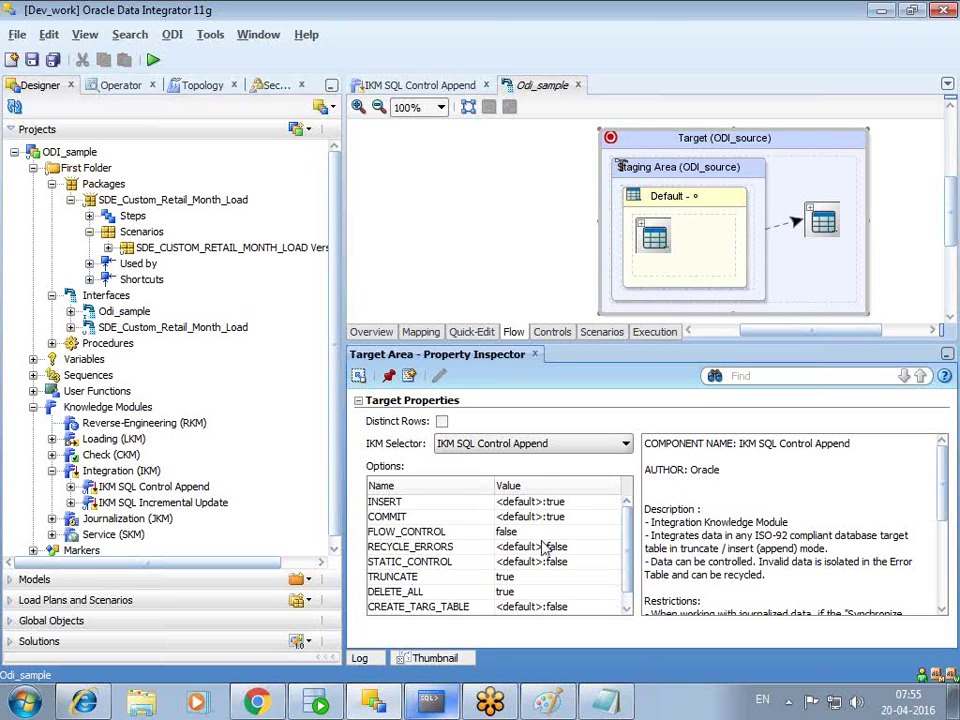
{"action": "left_click", "coordinate": [418, 518]}
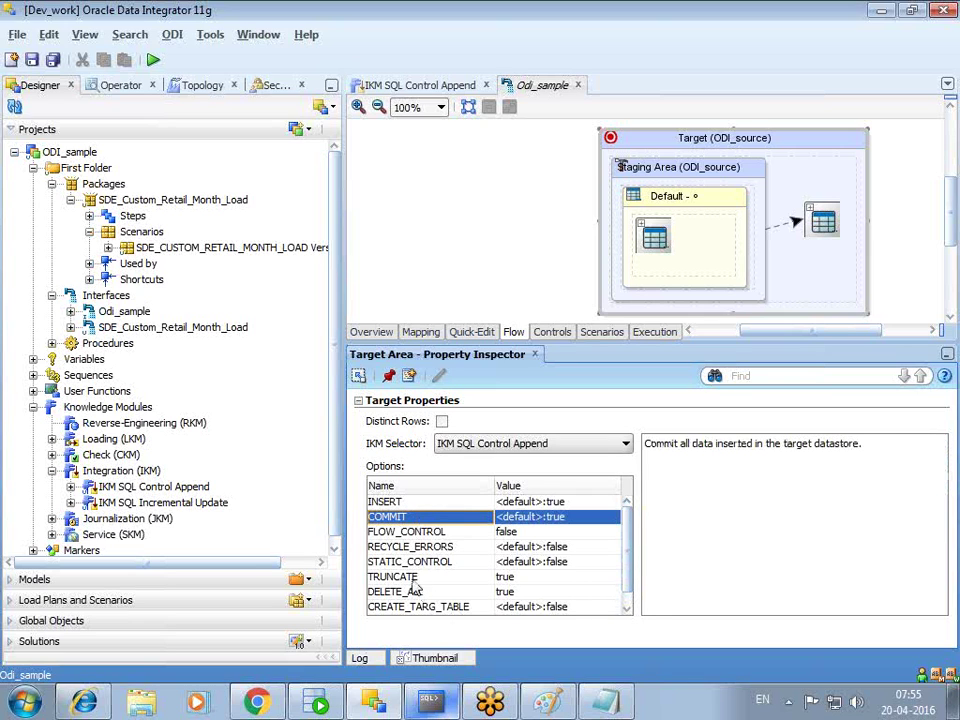
{"action": "left_click", "coordinate": [522, 578]}
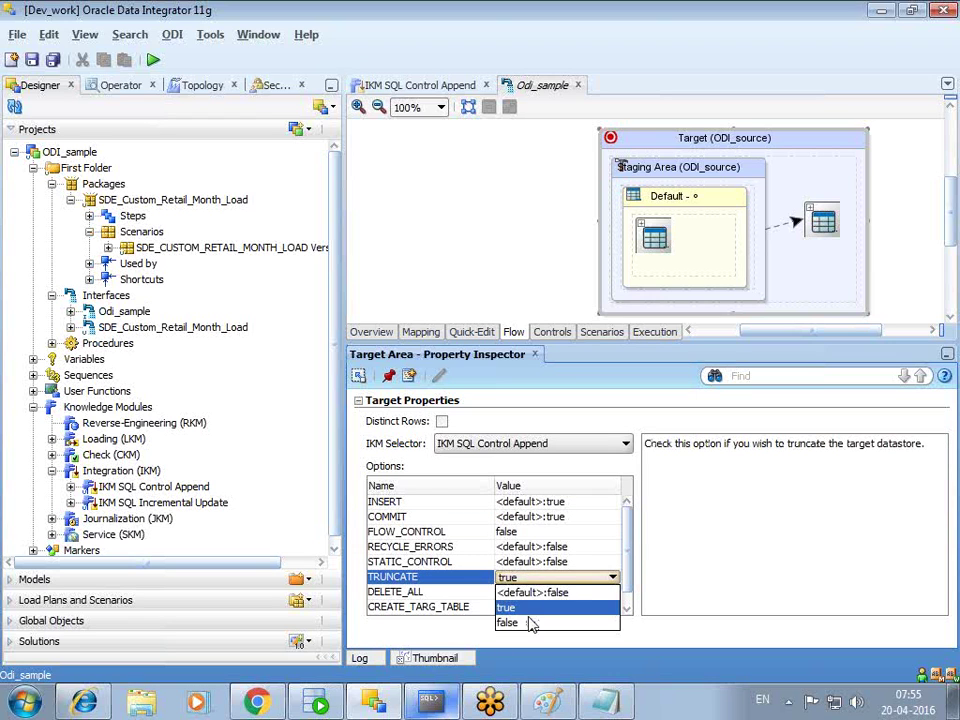
{"action": "left_click", "coordinate": [527, 620]}
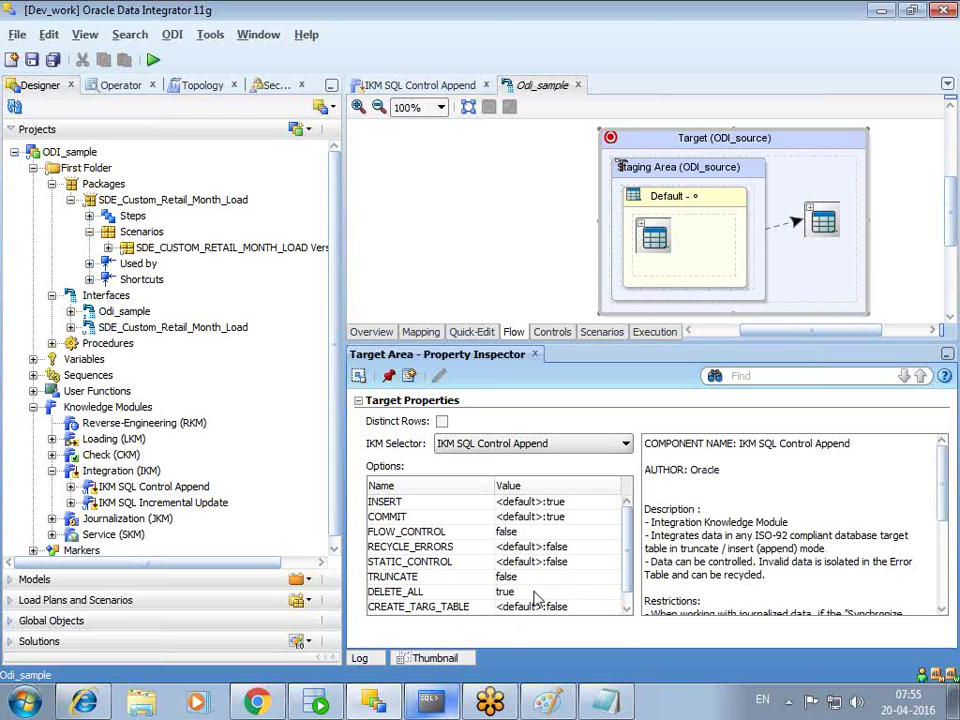
{"action": "left_click", "coordinate": [535, 592]}
{"action": "left_click", "coordinate": [509, 638]}
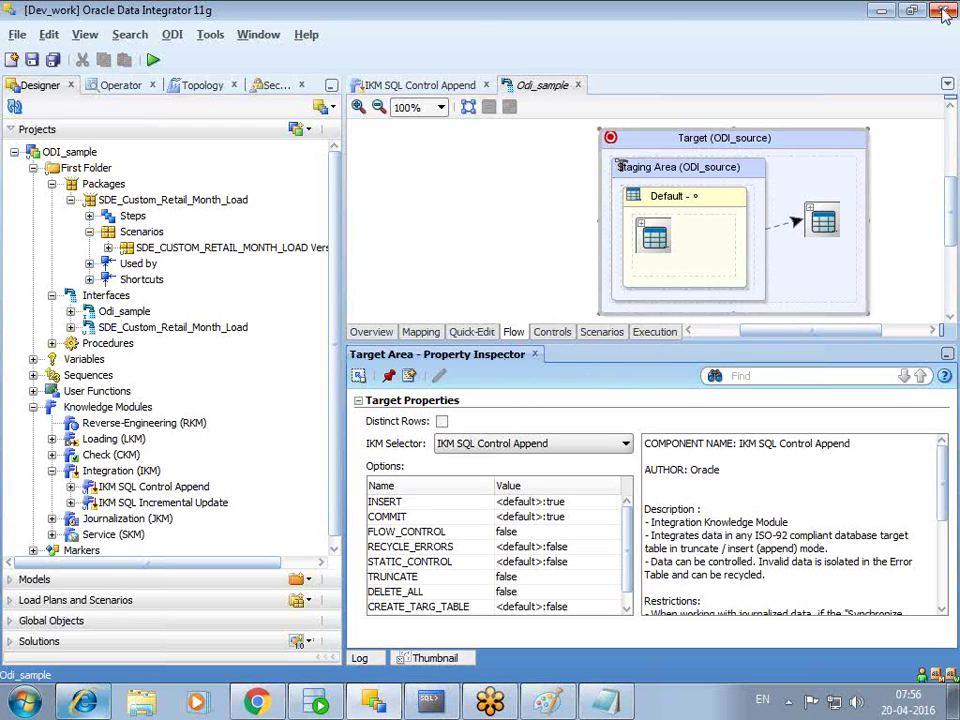
- Close the Odi_sample editor through the save prompt and collapse Integration (IKM)
{"action": "left_click", "coordinate": [578, 85]}
{"action": "left_click", "coordinate": [536, 283]}
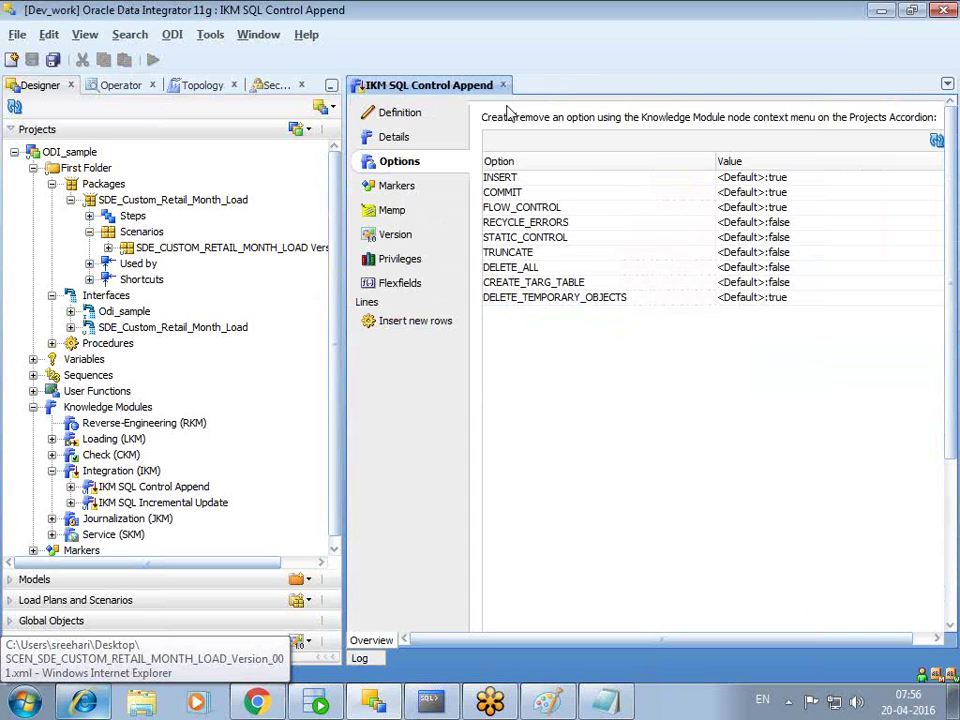
{"action": "left_click", "coordinate": [51, 470]}
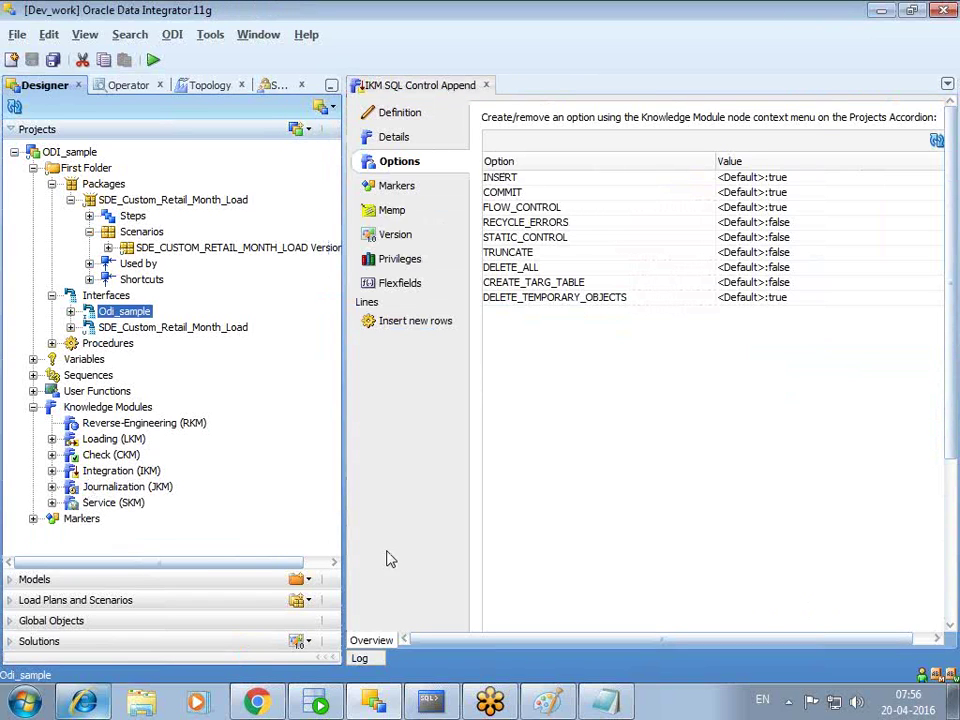
- In Notepad, add a row of '=' signs and a 'CKm' heading, maximise, then minimise it
{"action": "left_click", "coordinate": [605, 702]}
{"action": "key", "text": "Return"}
{"action": "key", "text": "Return"}
{"action": "type", "text": "========================================================================="}
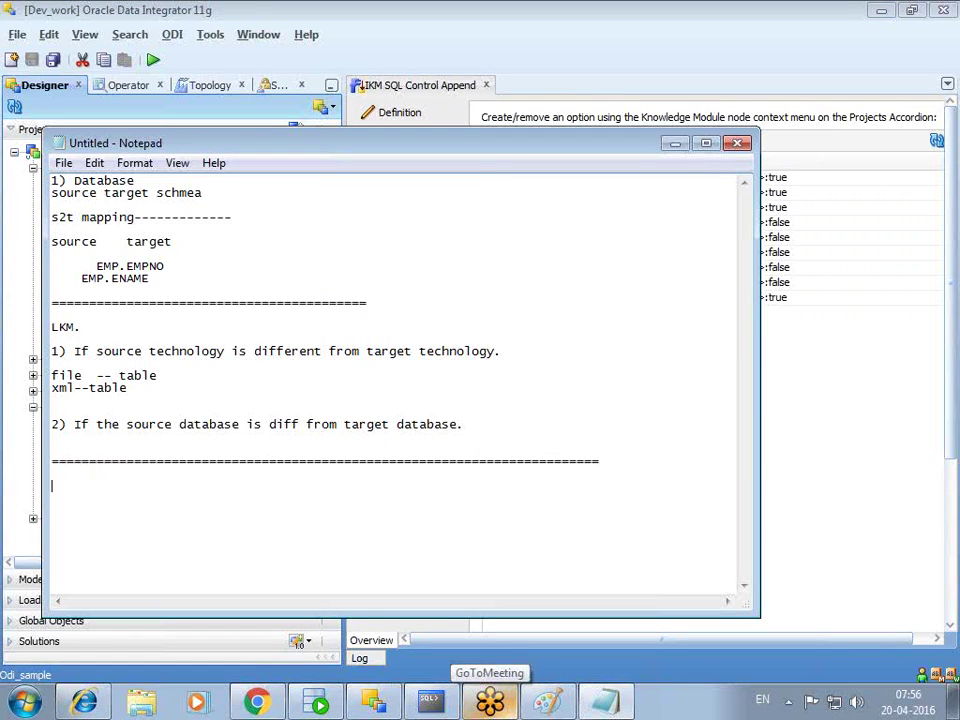
{"action": "key", "text": "Return"}
{"action": "key", "text": "Return"}
{"action": "type", "text": "CKm"}
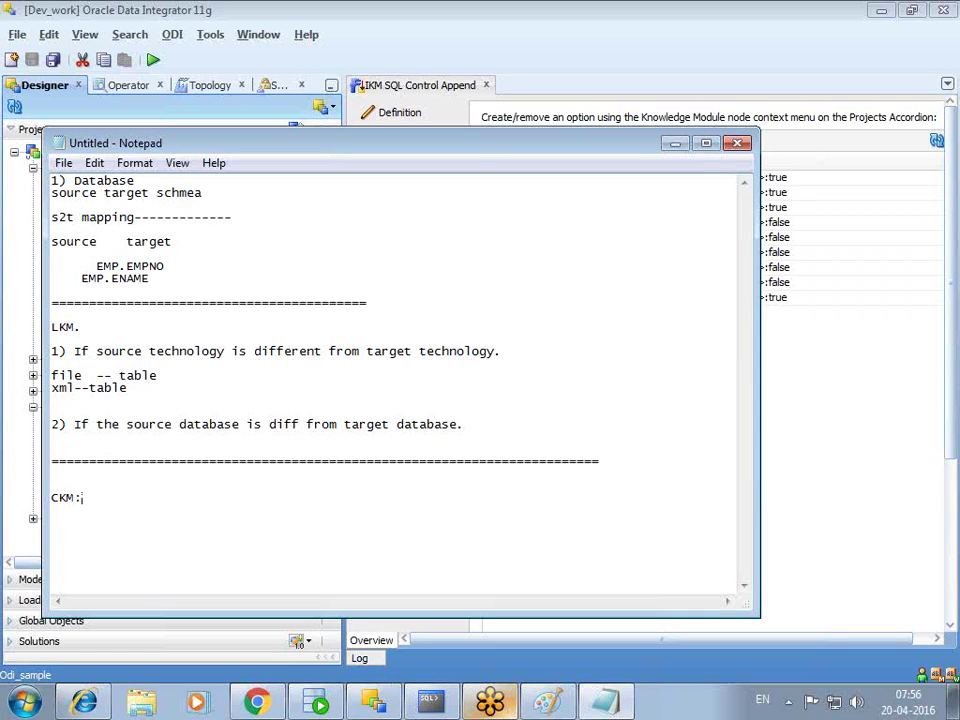
{"action": "left_click", "coordinate": [707, 147]}
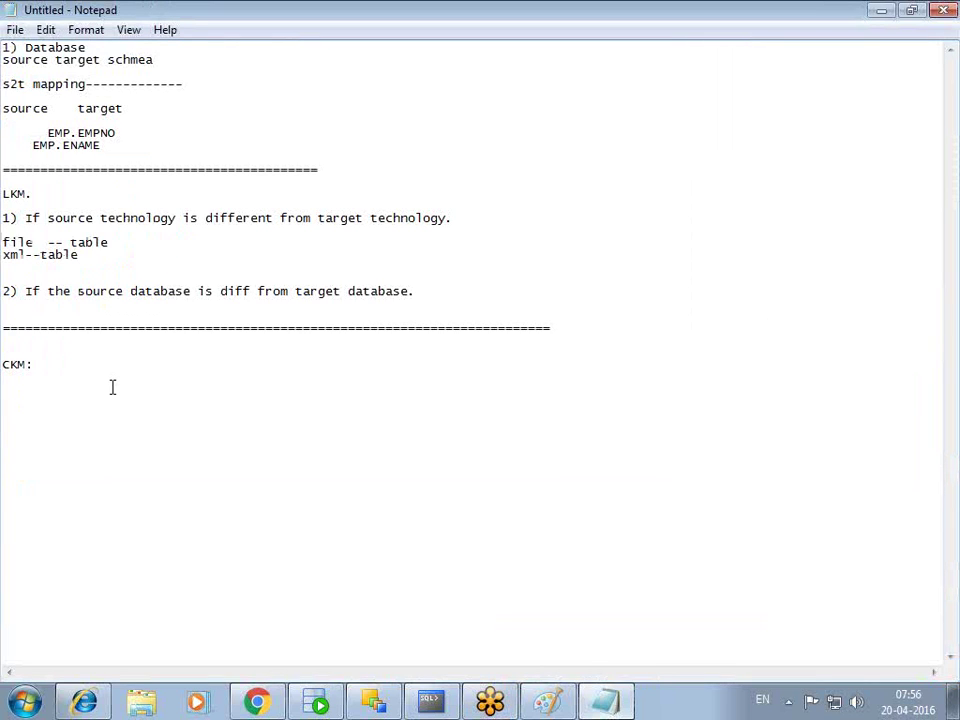
{"action": "key", "text": "Return"}
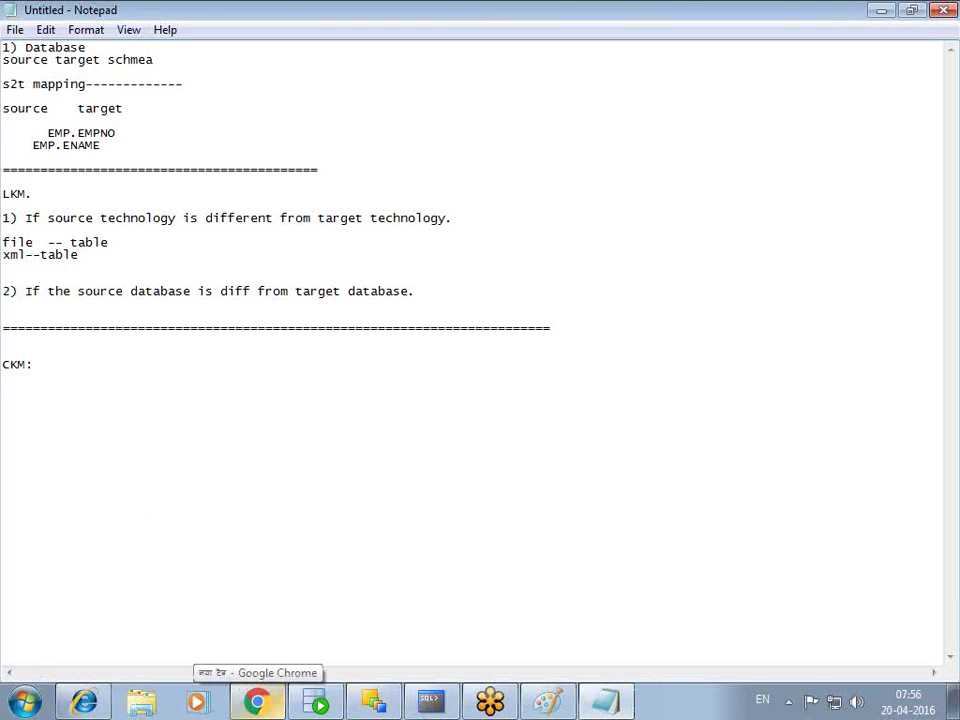
{"action": "left_click", "coordinate": [879, 11]}
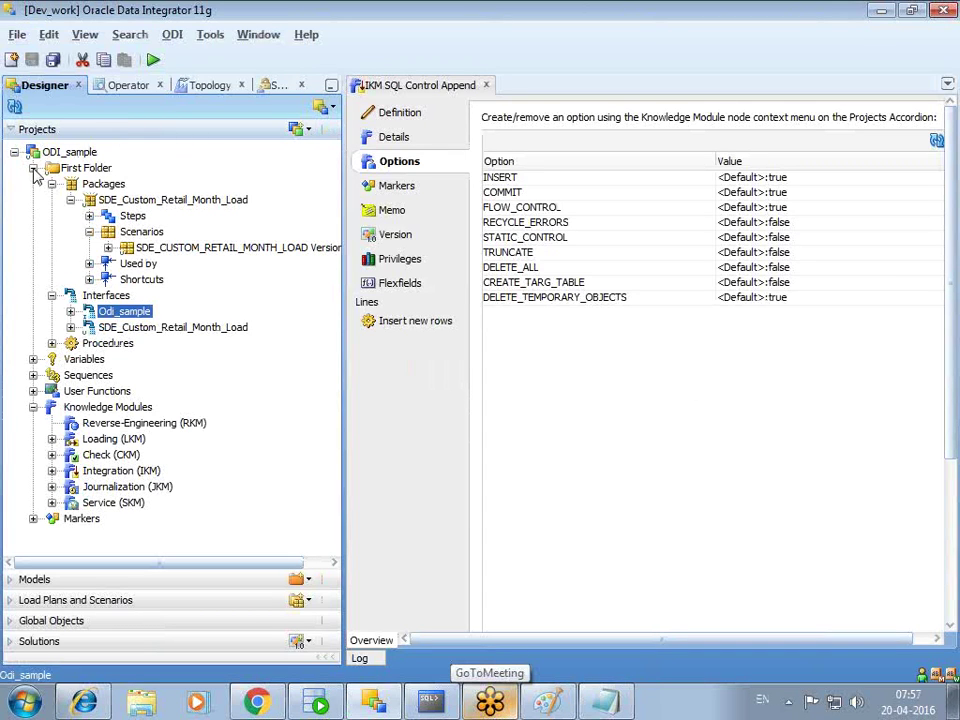
- Close the IKM SQL Control Append editor and expand odi_source's EMP datastore in Models
{"action": "left_click", "coordinate": [34, 170]}
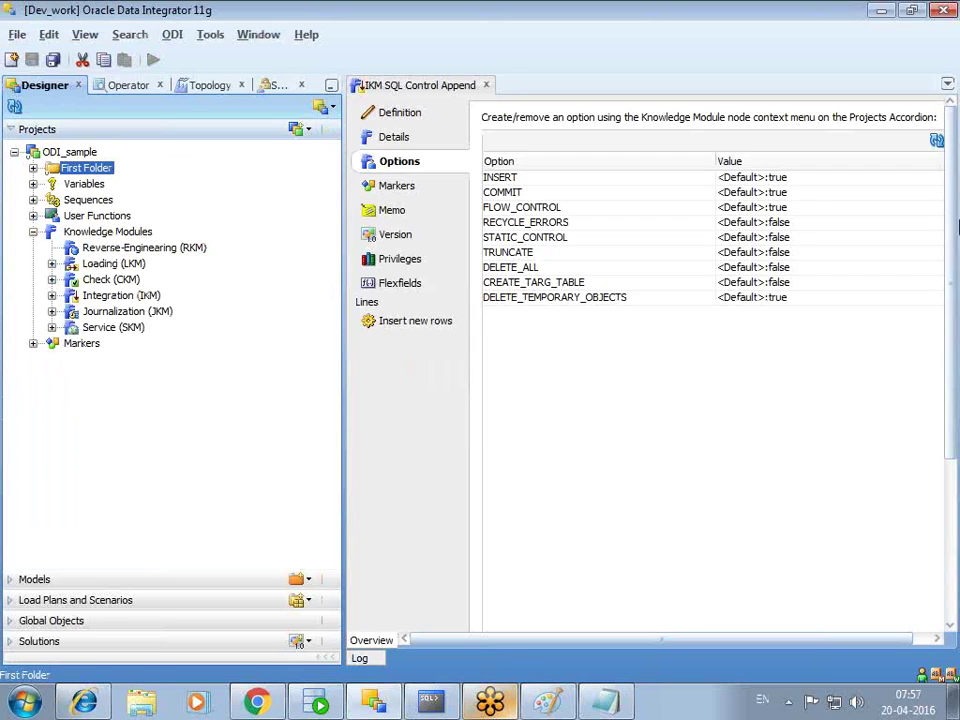
{"action": "left_click", "coordinate": [486, 85]}
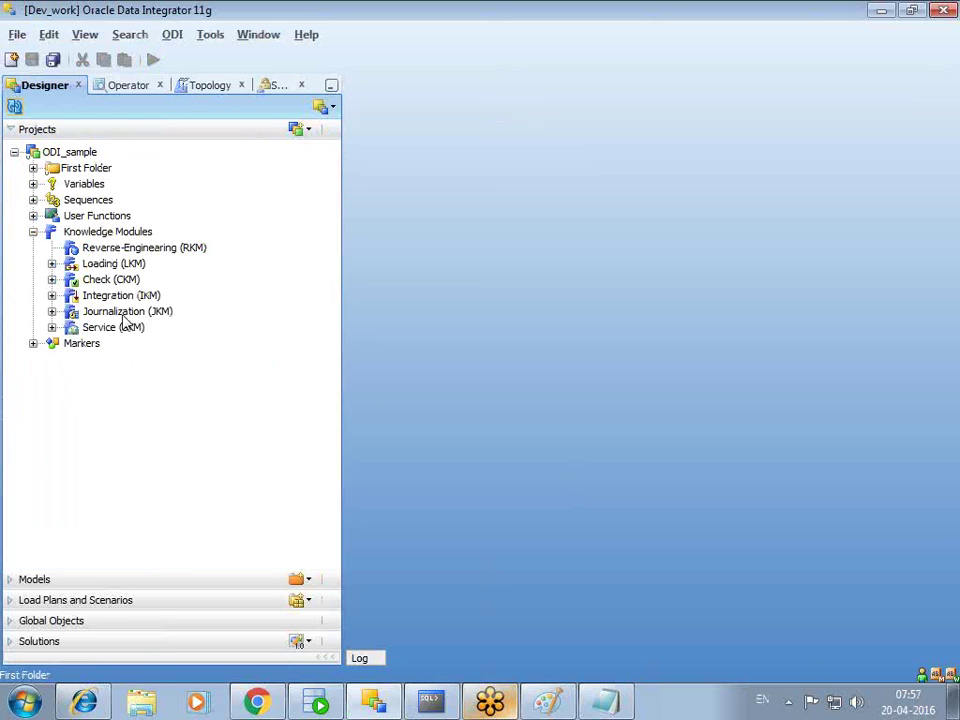
{"action": "left_click", "coordinate": [12, 581]}
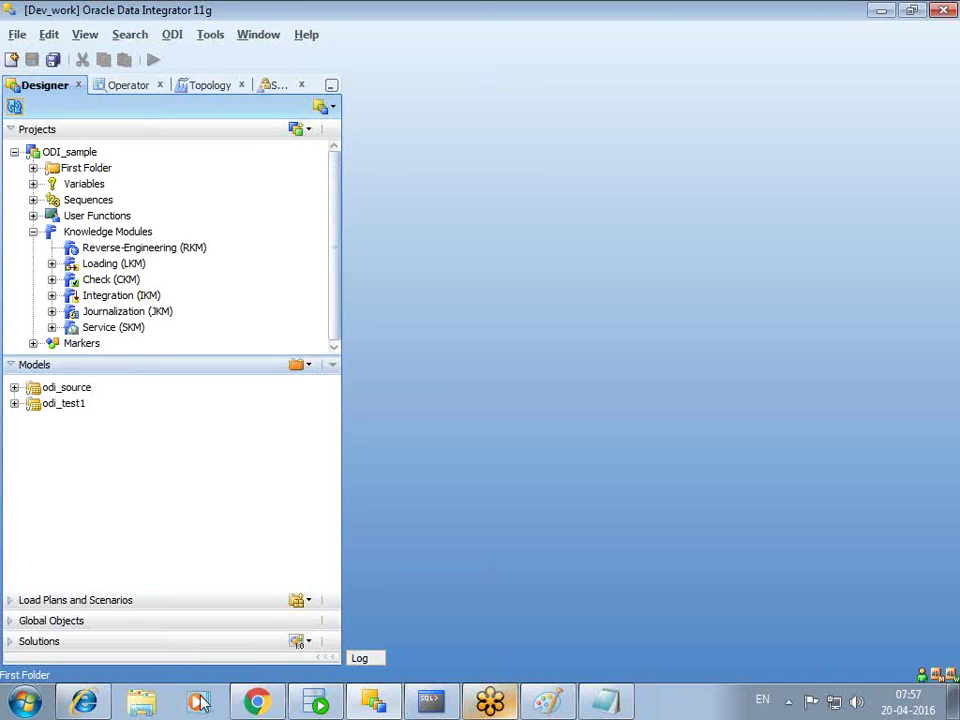
{"action": "left_click", "coordinate": [14, 387]}
{"action": "left_click", "coordinate": [33, 451]}
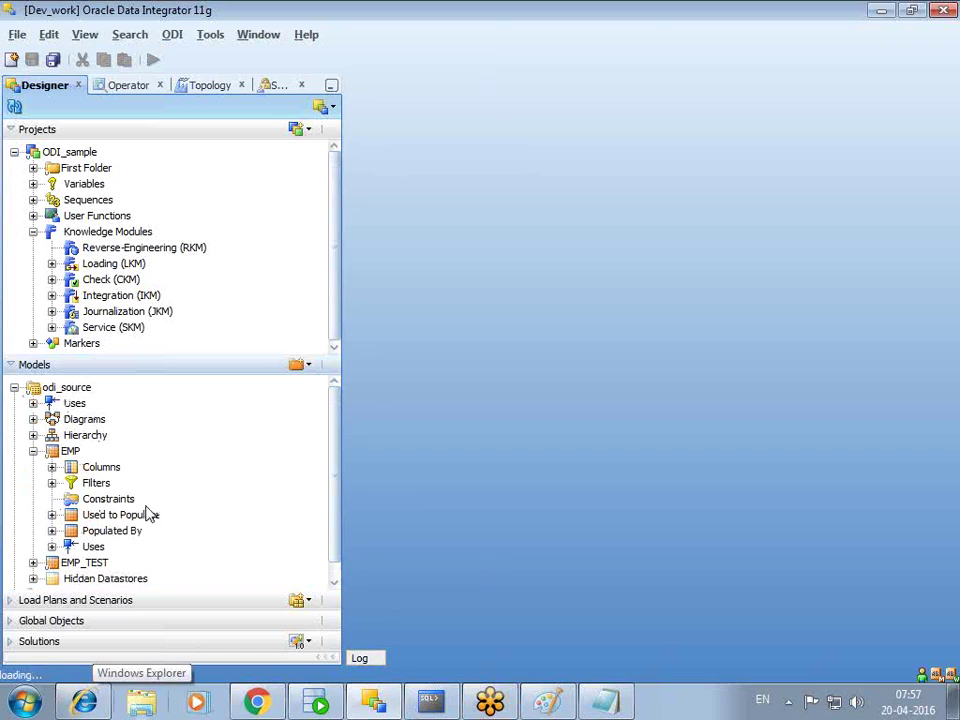
- Expand EMP_TEST and bring up EMP's New Key/Reference/Condition constraint menu
{"action": "right_click", "coordinate": [113, 501]}
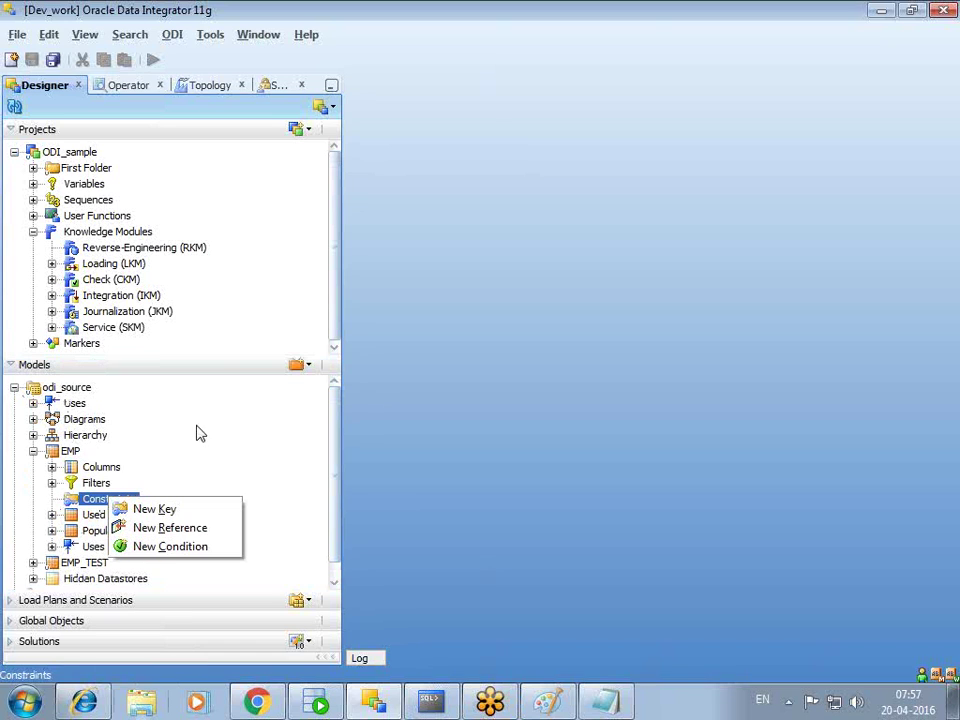
{"action": "left_click", "coordinate": [85, 419]}
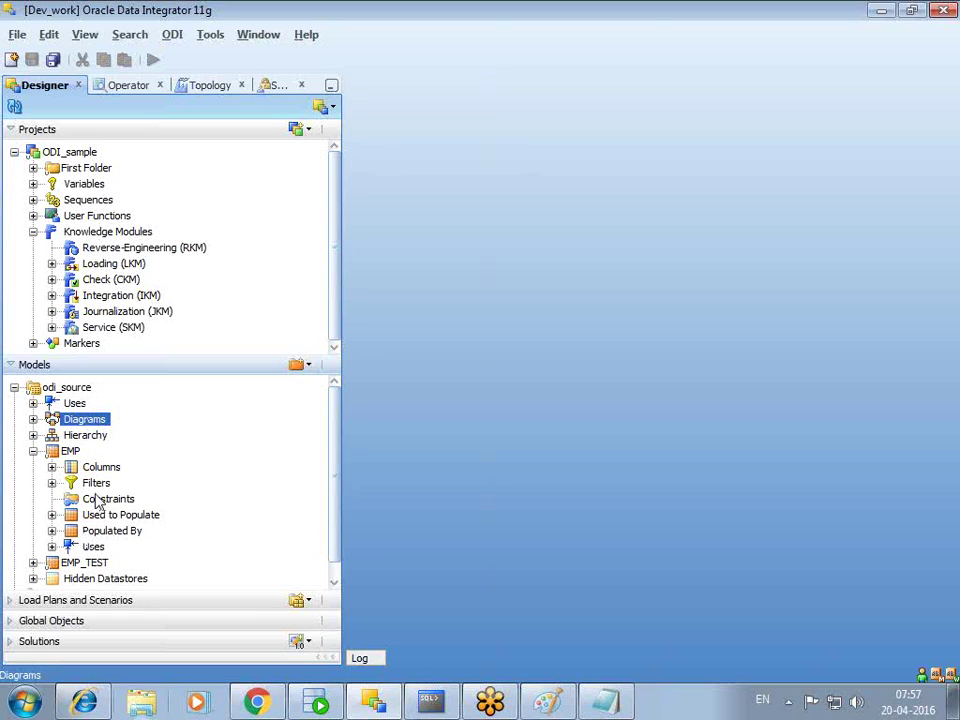
{"action": "left_click", "coordinate": [33, 451]}
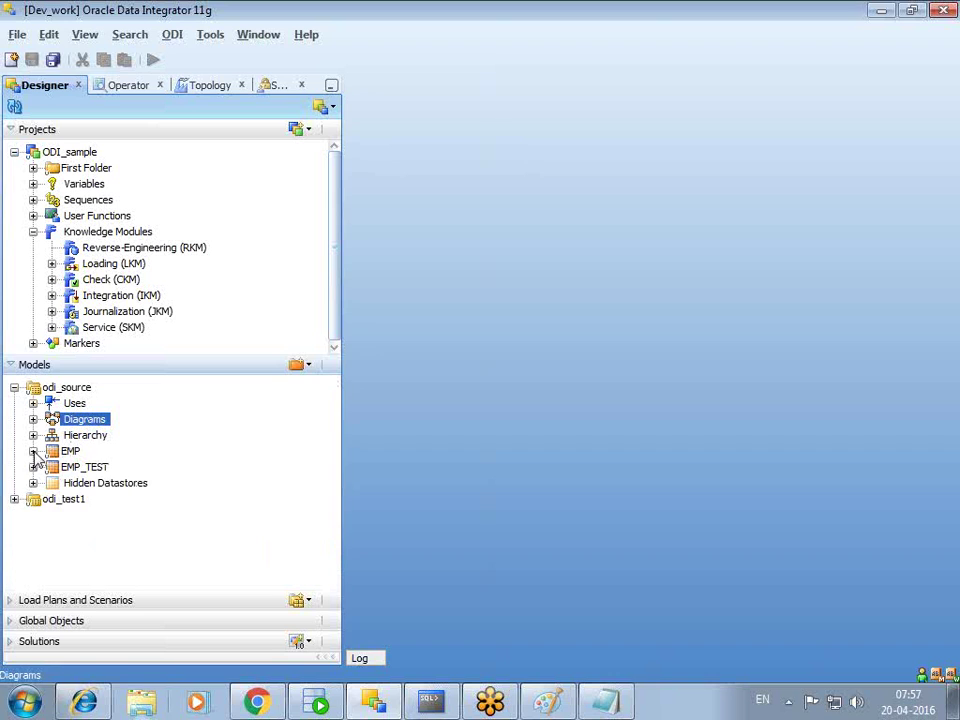
{"action": "left_click", "coordinate": [33, 451]}
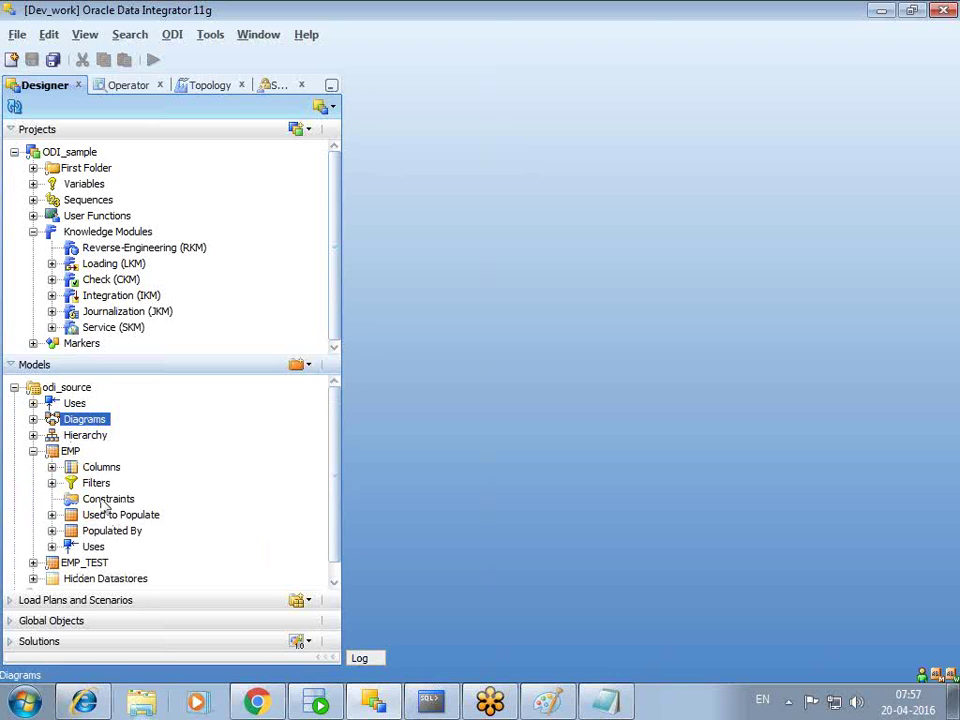
{"action": "left_click", "coordinate": [33, 562]}
{"action": "scroll", "coordinate": [167, 518], "scroll_direction": "down", "scroll_amount": 2}
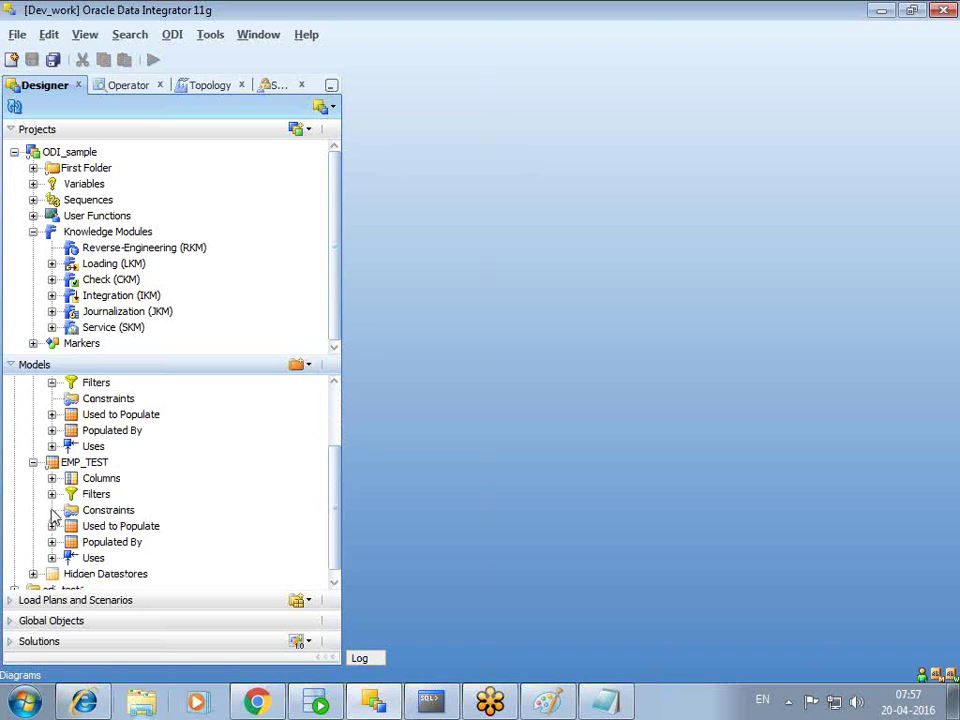
{"action": "scroll", "coordinate": [160, 429], "scroll_direction": "up", "scroll_amount": 1}
{"action": "right_click", "coordinate": [92, 447]}
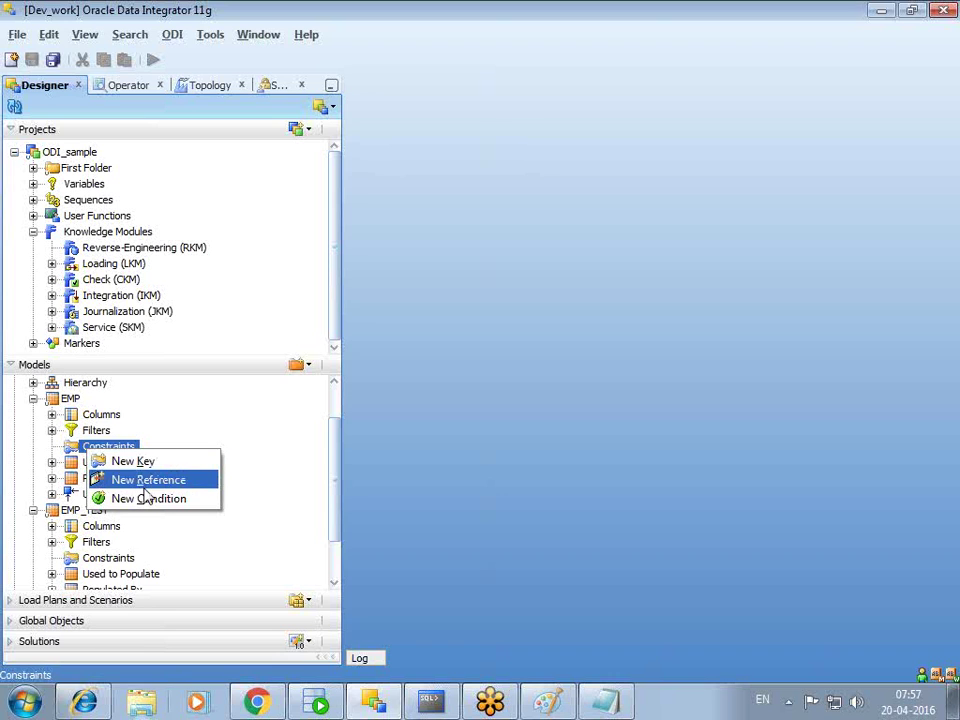
- Create a new Condition on EMP and place the cursor in its empty Where clause
{"action": "left_click", "coordinate": [147, 500]}
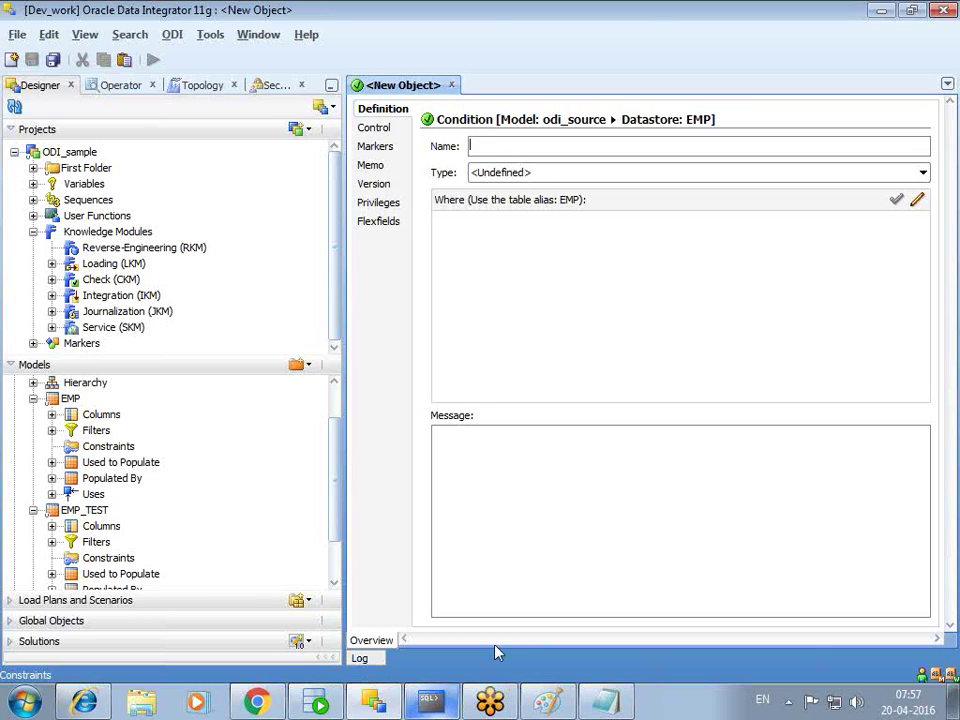
{"action": "left_click", "coordinate": [631, 256]}
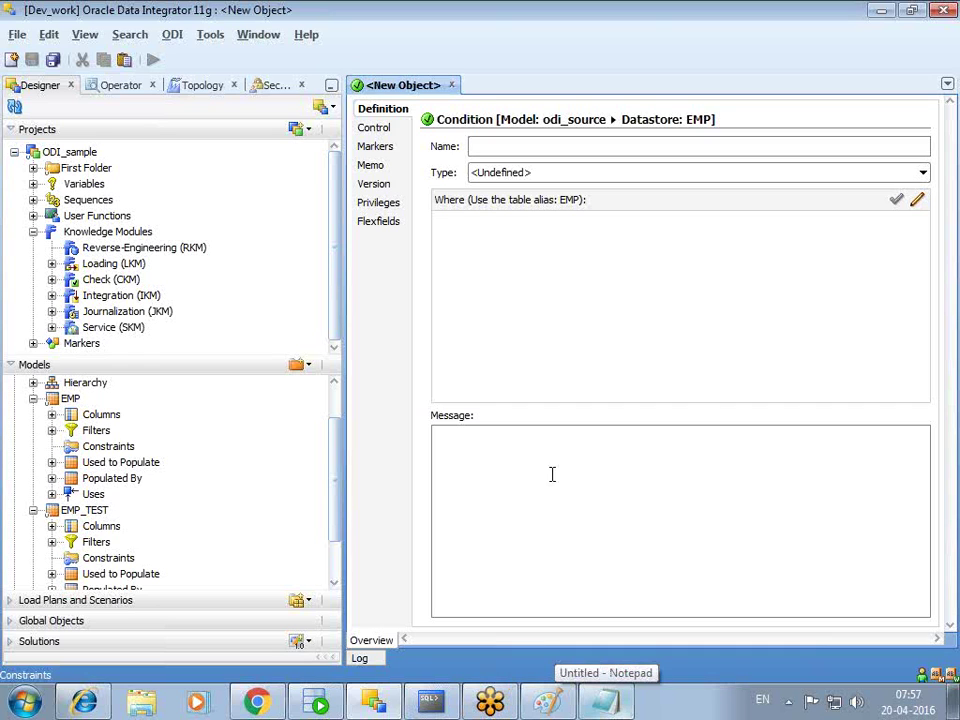
- Note 'Data quality' and 'static control and flow control.' under CKM: in Notepad, then return to ODI
{"action": "left_click", "coordinate": [605, 700]}
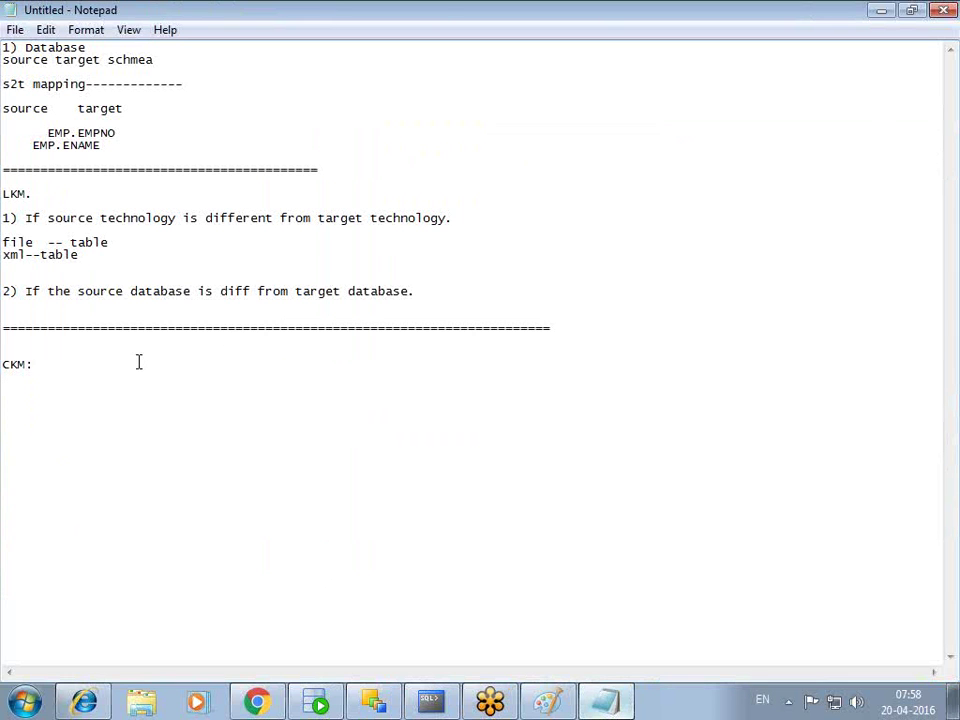
{"action": "key", "text": "Return"}
{"action": "mouse_move", "coordinate": [80, 704]}
{"action": "type", "text": "Data ouality"}
{"action": "key", "text": "Return"}
{"action": "type", "text": "static "}
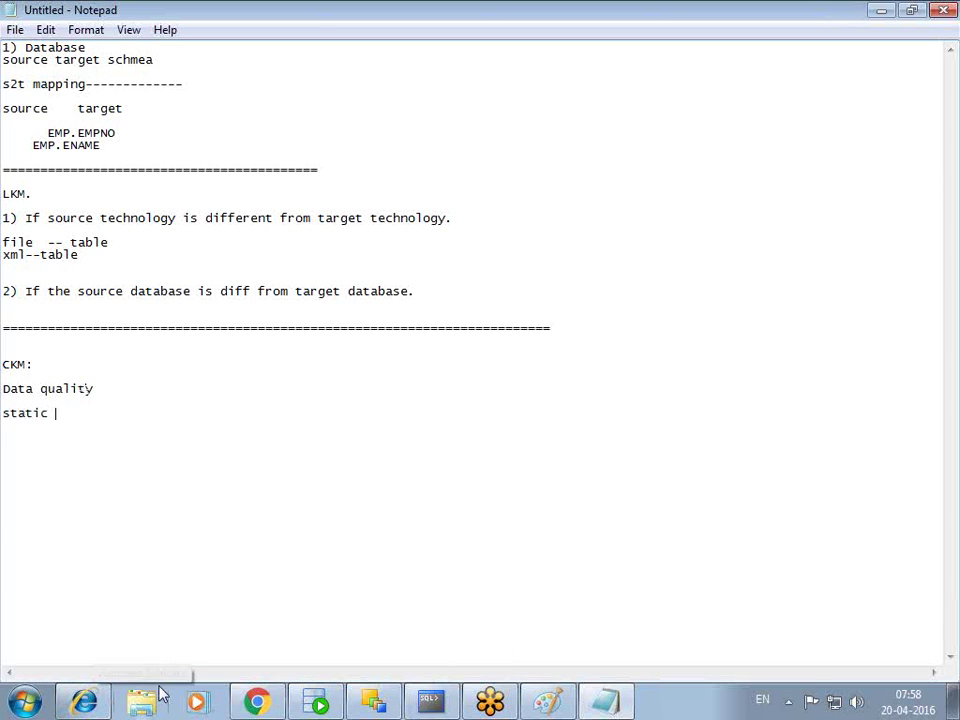
{"action": "type", "text": "control"}
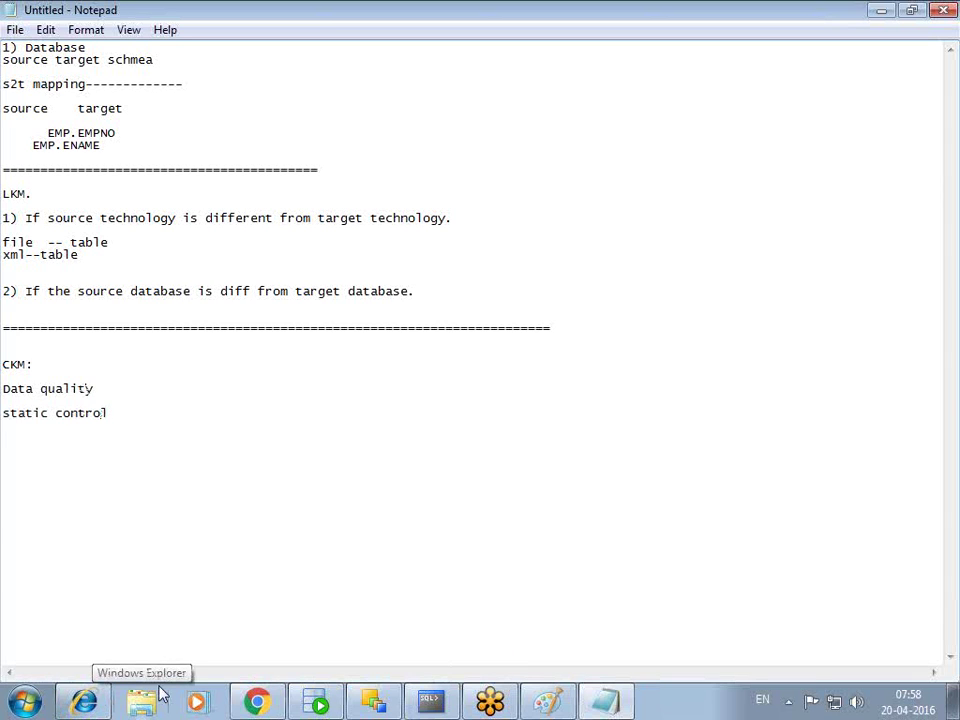
{"action": "type", "text": "knd f"}
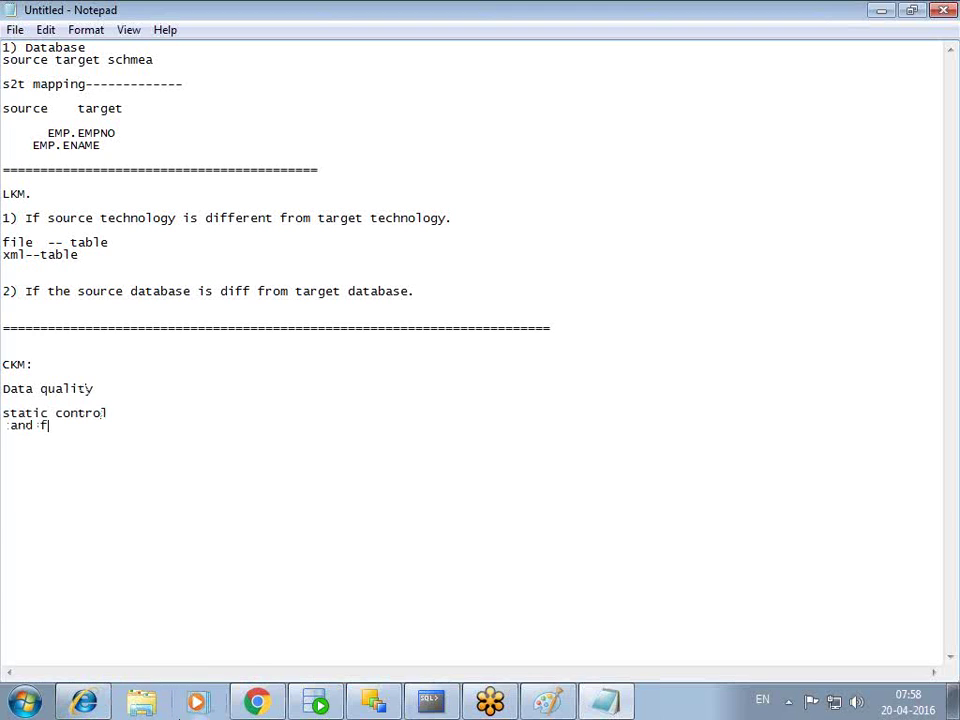
{"action": "type", "text": "low control"}
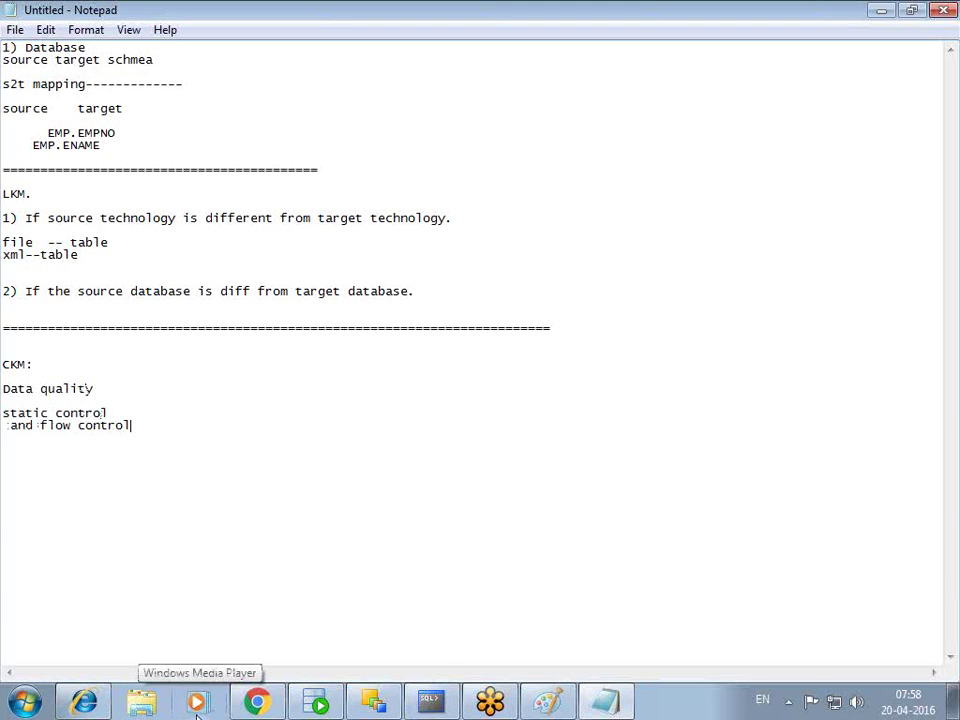
{"action": "type", "text": "."}
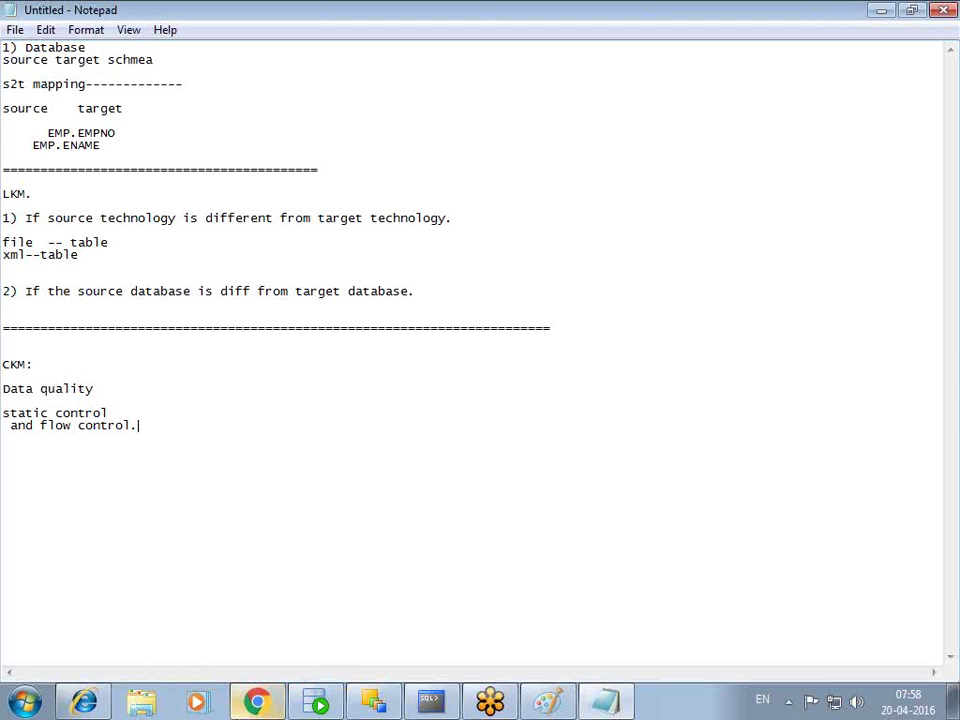
{"action": "mouse_move", "coordinate": [257, 702]}
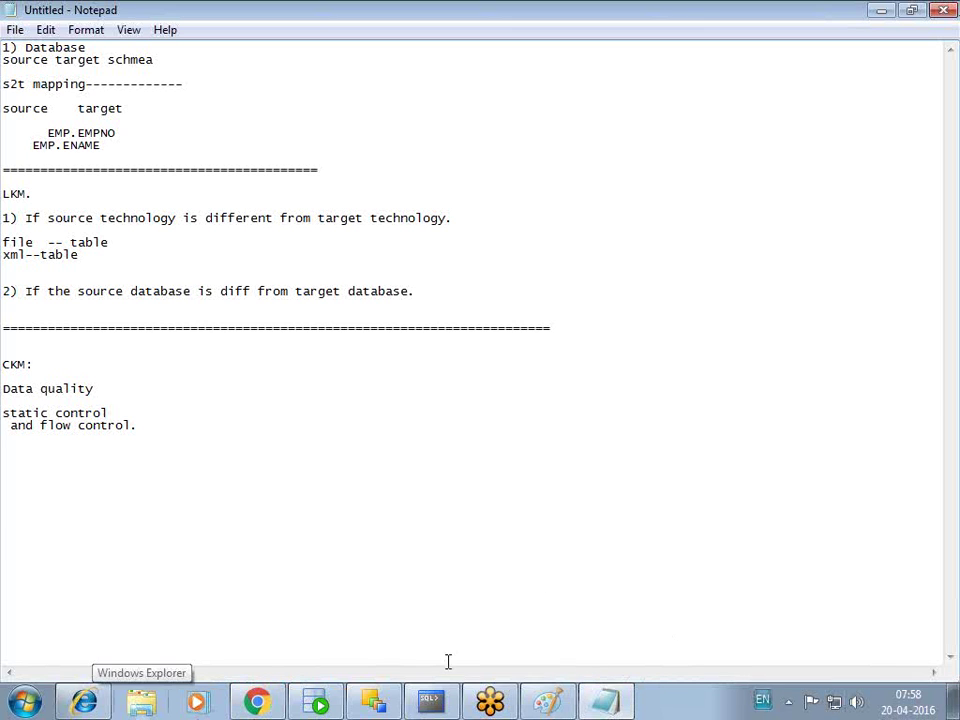
{"action": "left_click", "coordinate": [373, 702]}
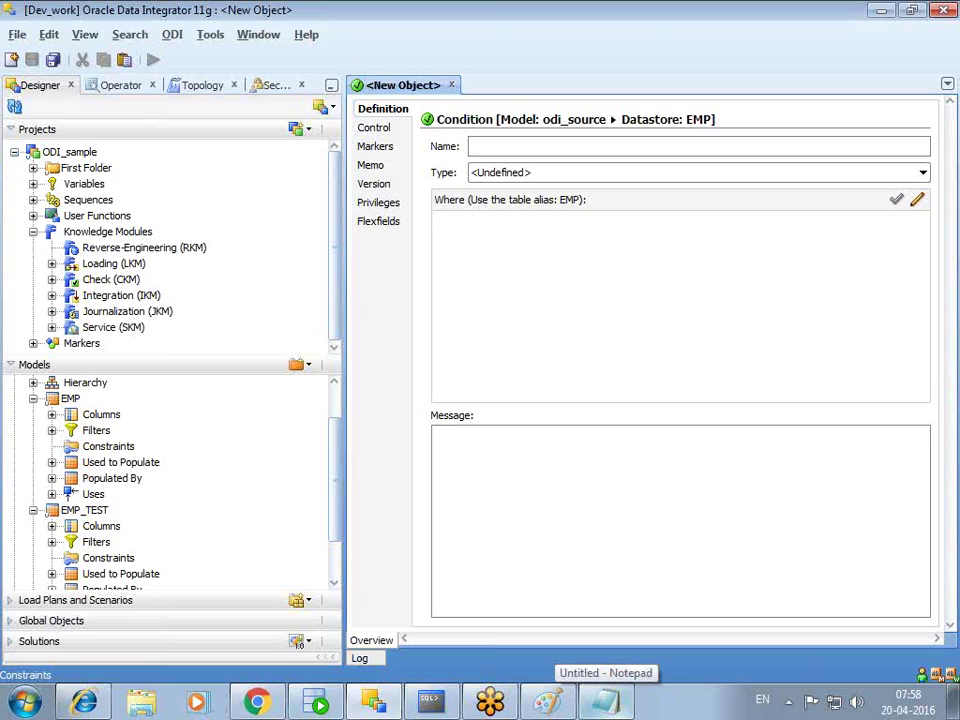
- Enter the EMP condition's Where clause: exits (select 'X' from emp_test where emp.empno=emp_test.emp)
{"action": "type", "text": "ex"}
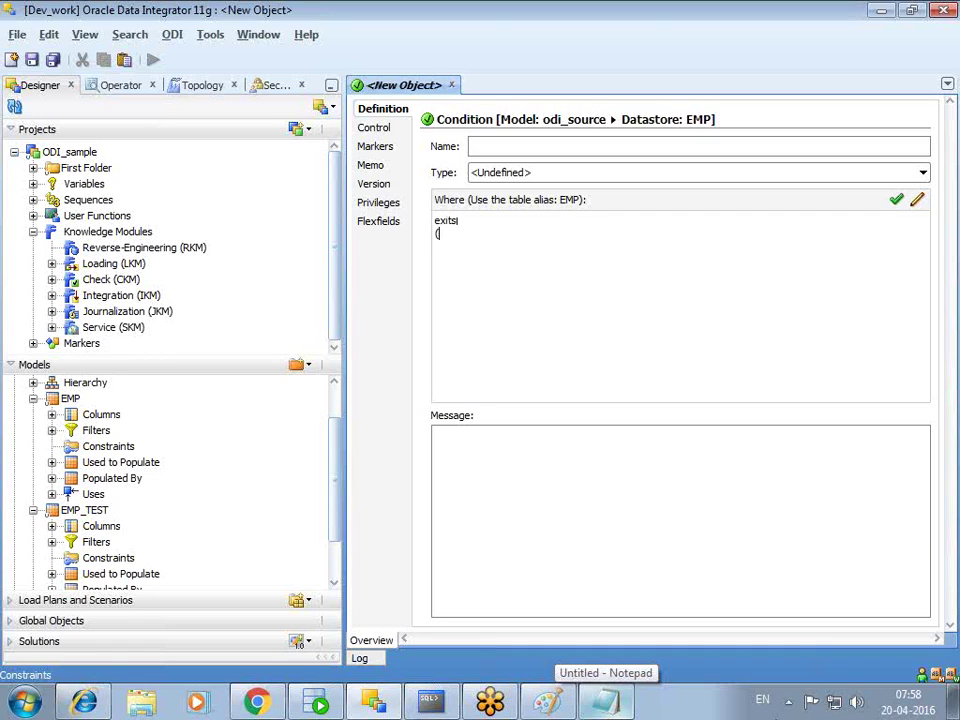
{"action": "type", "text": "its"}
{"action": "key", "text": "Return"}
{"action": "type", "text": "(selc"}
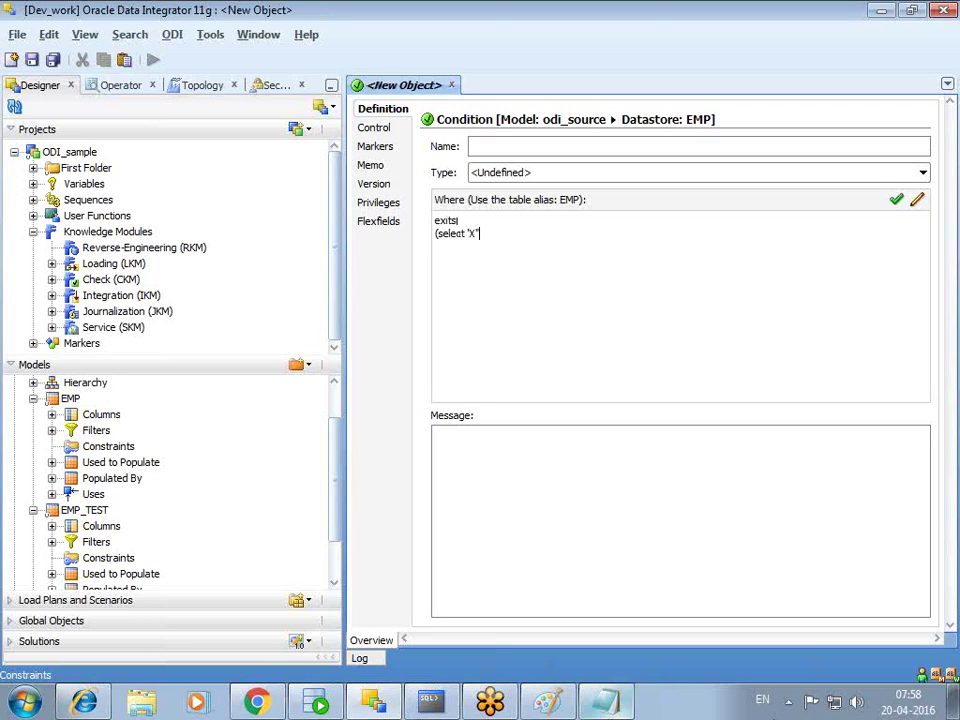
{"action": "key", "text": "BackSpace"}
{"action": "key", "text": "BackSpace"}
{"action": "key", "text": "BackSpace"}
{"action": "key", "text": "BackSpace"}
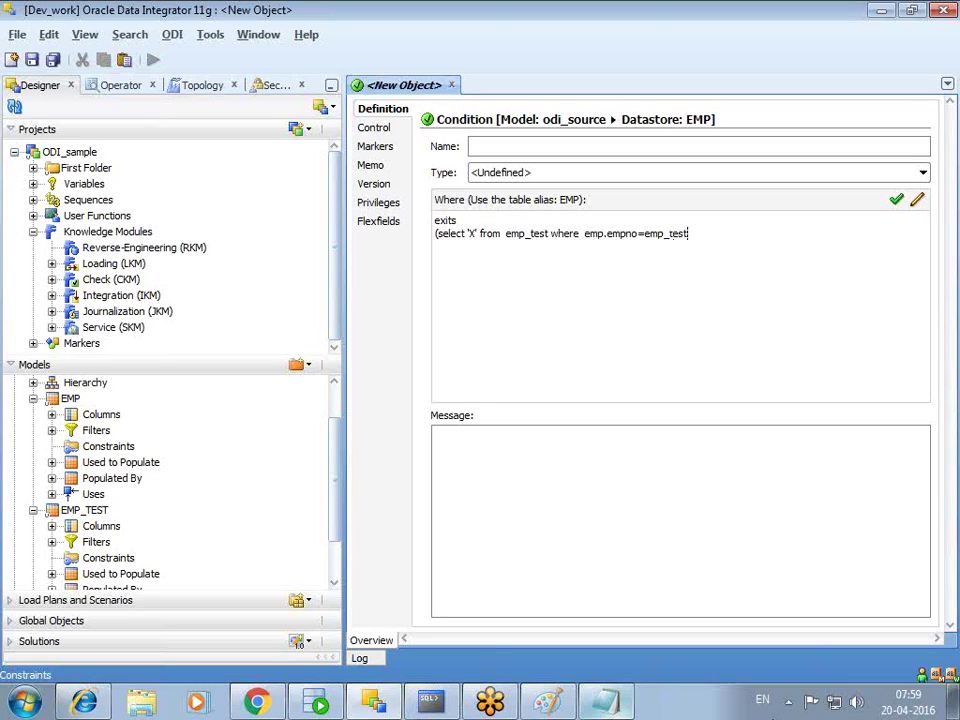
{"action": "type", "text": "emp"}
{"action": "key", "text": "BackSpace"}
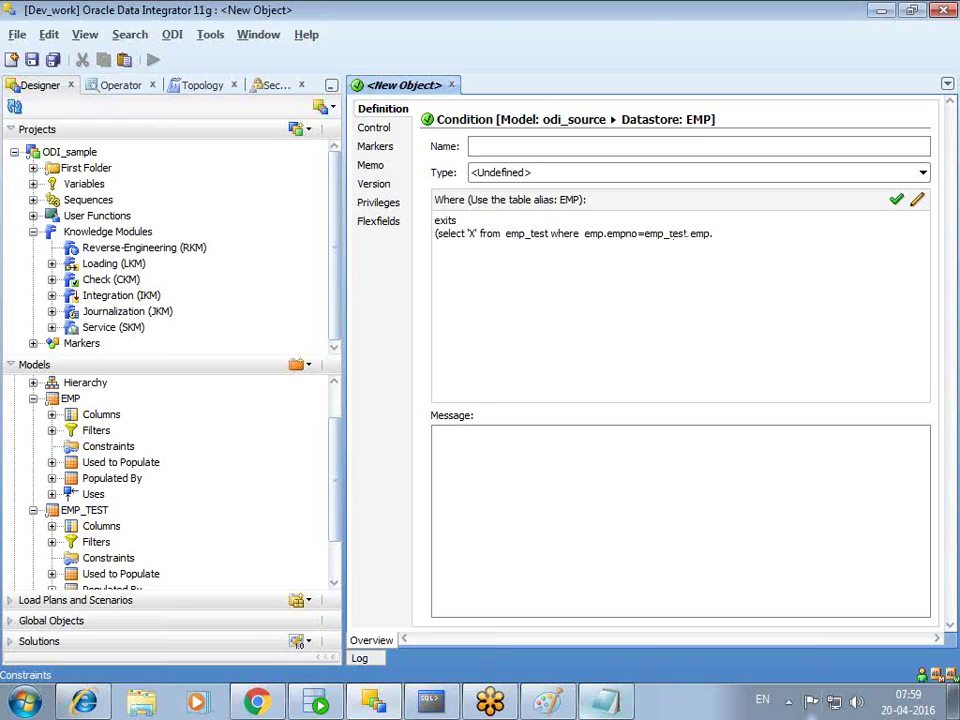
{"action": "type", "text": ")"}
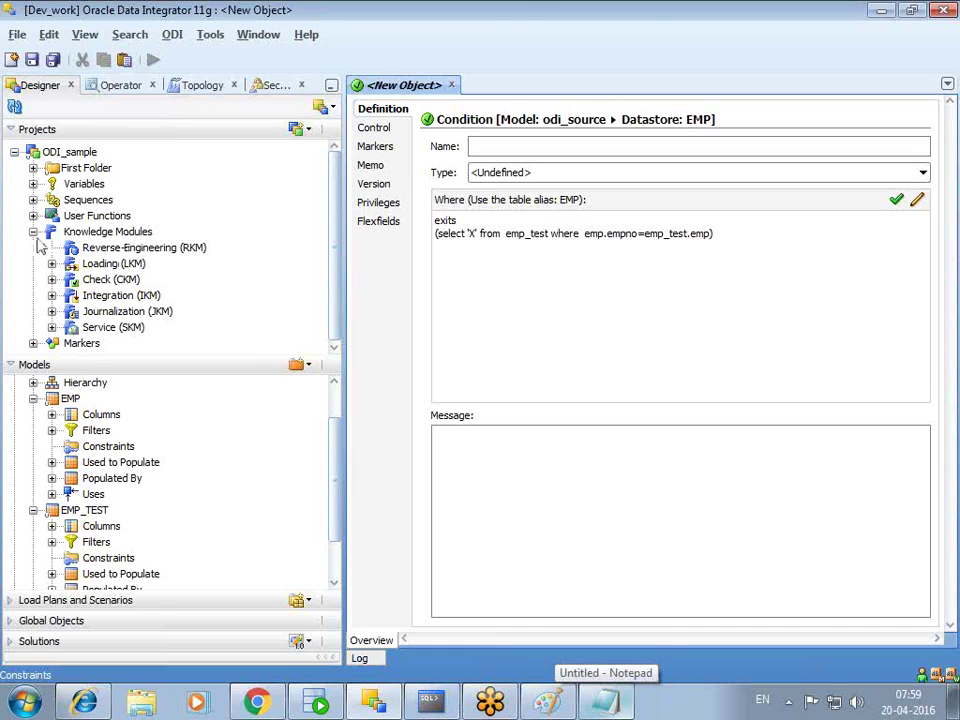
- Open the Odi_sample interface without locking and inspect the EMP source in its mapping
{"action": "left_click", "coordinate": [34, 170]}
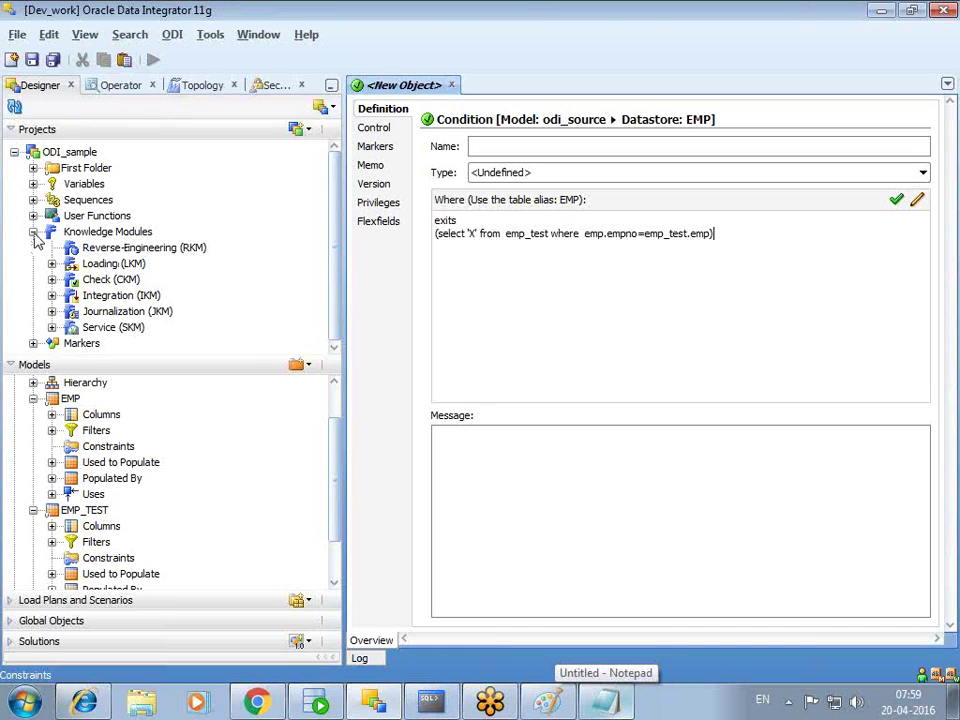
{"action": "left_click", "coordinate": [34, 170]}
{"action": "left_click", "coordinate": [124, 303]}
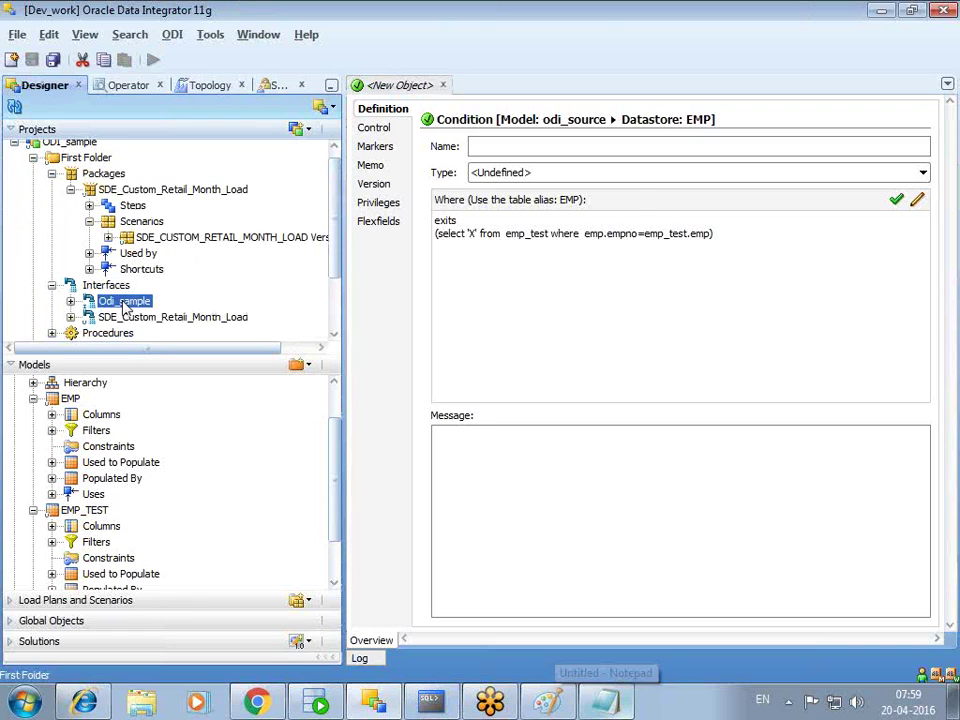
{"action": "double_click", "coordinate": [124, 301]}
{"action": "left_click", "coordinate": [609, 304]}
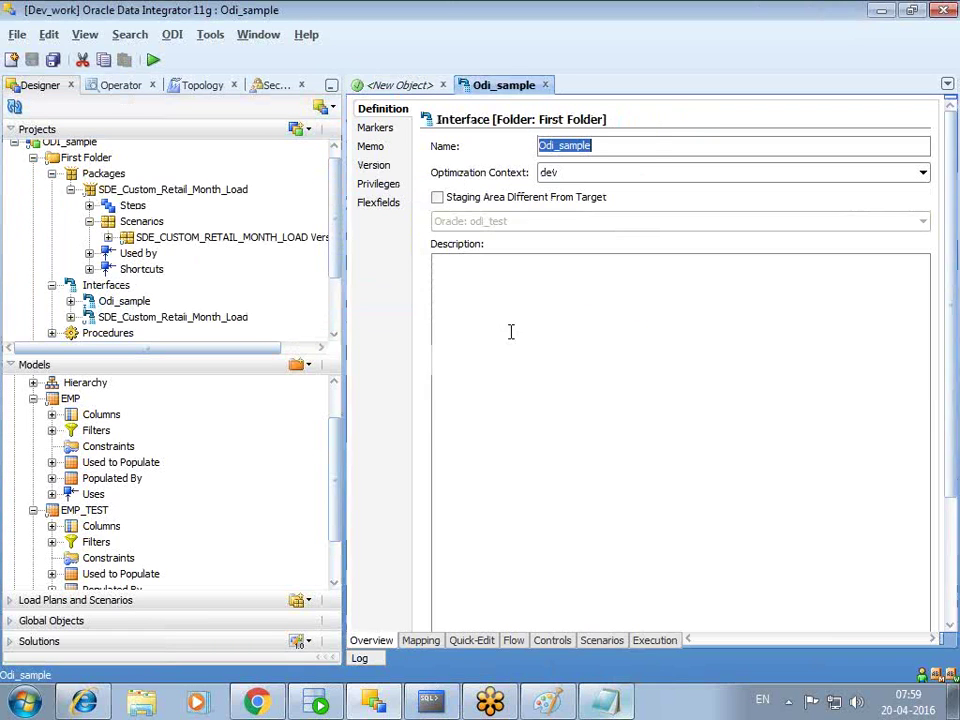
{"action": "left_click", "coordinate": [421, 641]}
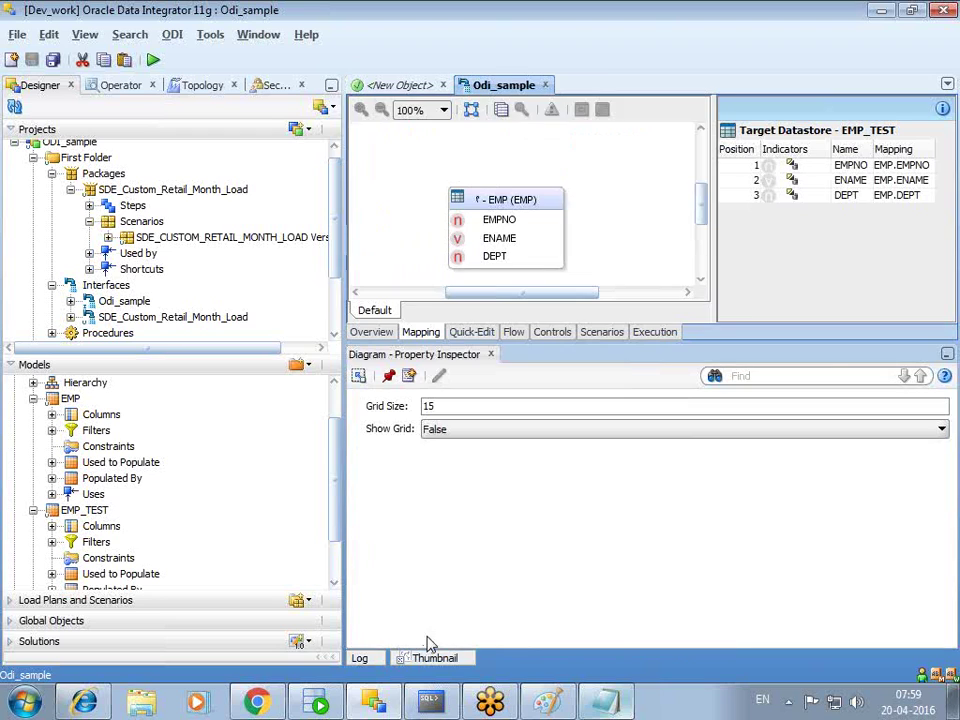
{"action": "left_click", "coordinate": [546, 199]}
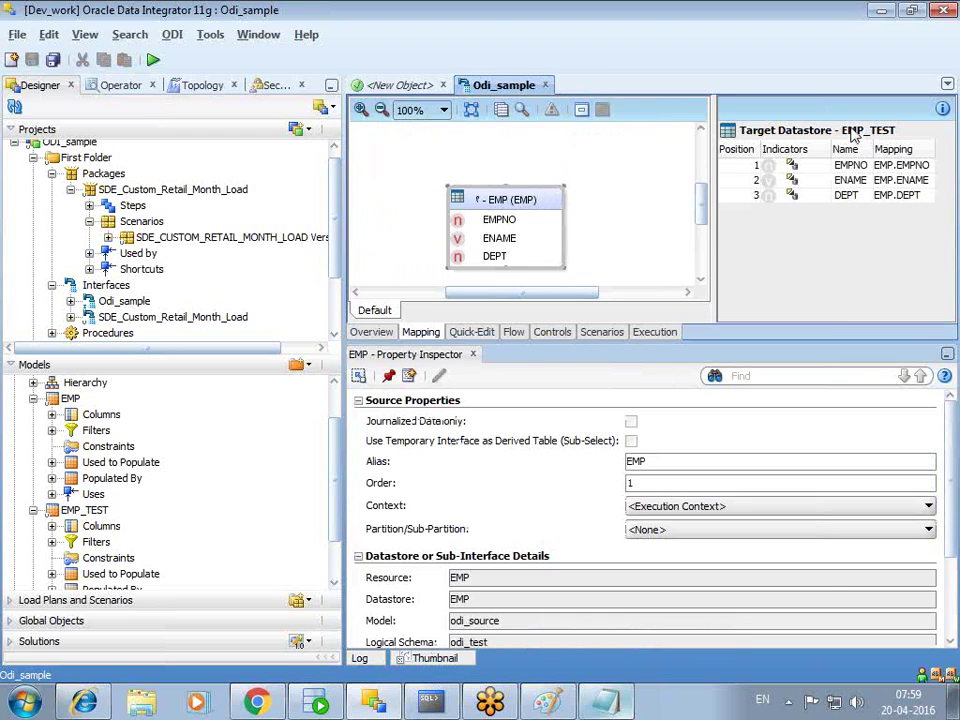
- Compare the condition's emp_test.emp join with the Odi_sample mapping, ending back on the condition
{"action": "left_click", "coordinate": [400, 85]}
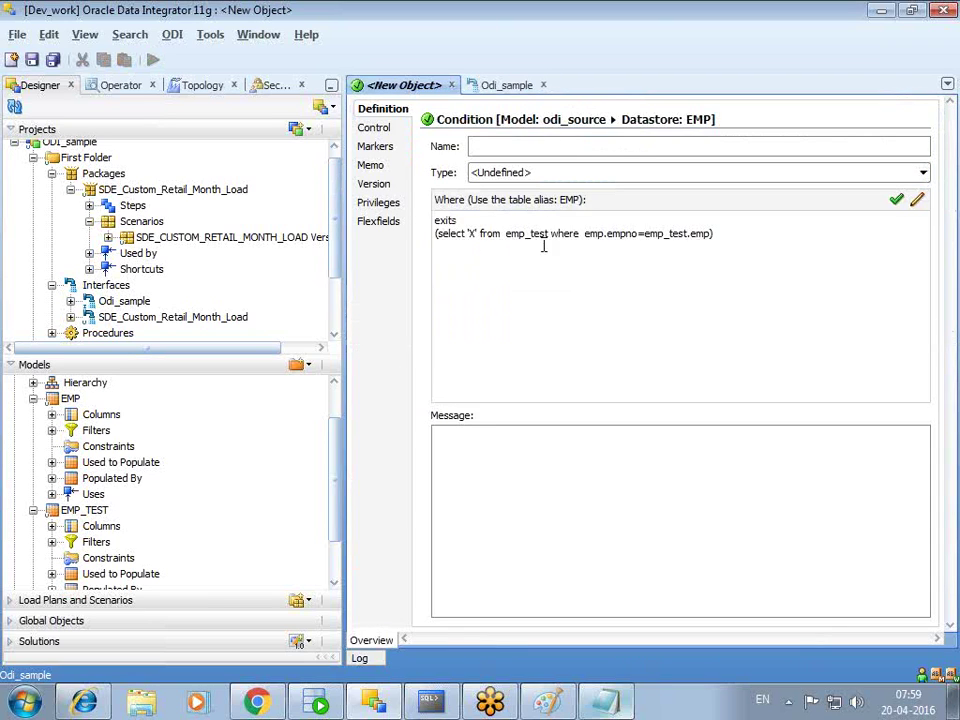
{"action": "left_click_drag", "start_coordinate": [551, 234], "coordinate": [709, 236]}
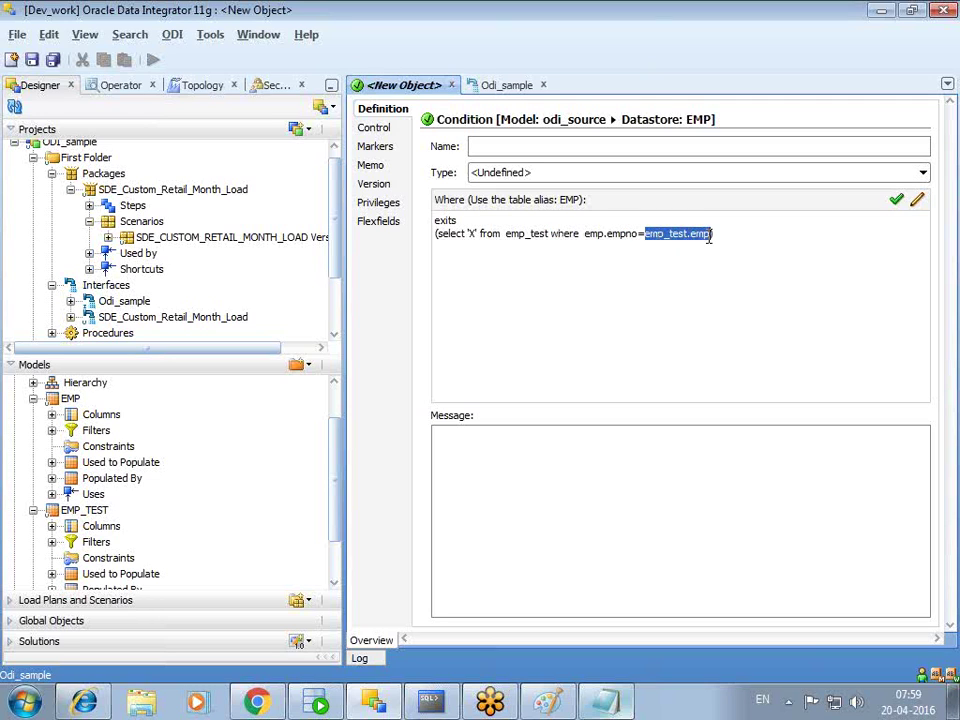
{"action": "left_click", "coordinate": [507, 88]}
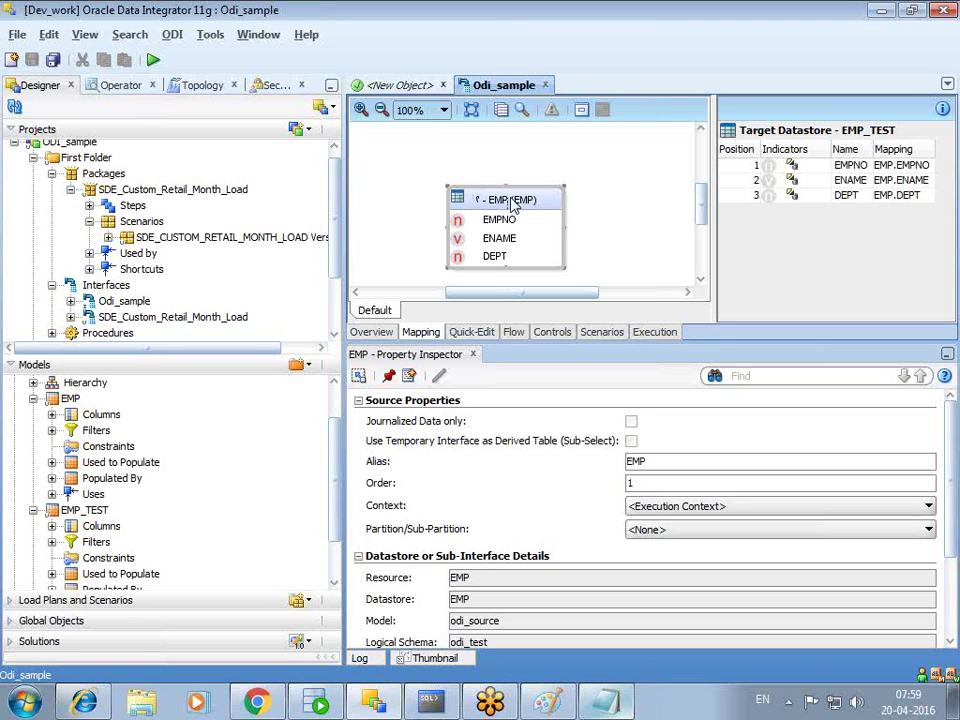
{"action": "left_click", "coordinate": [420, 90]}
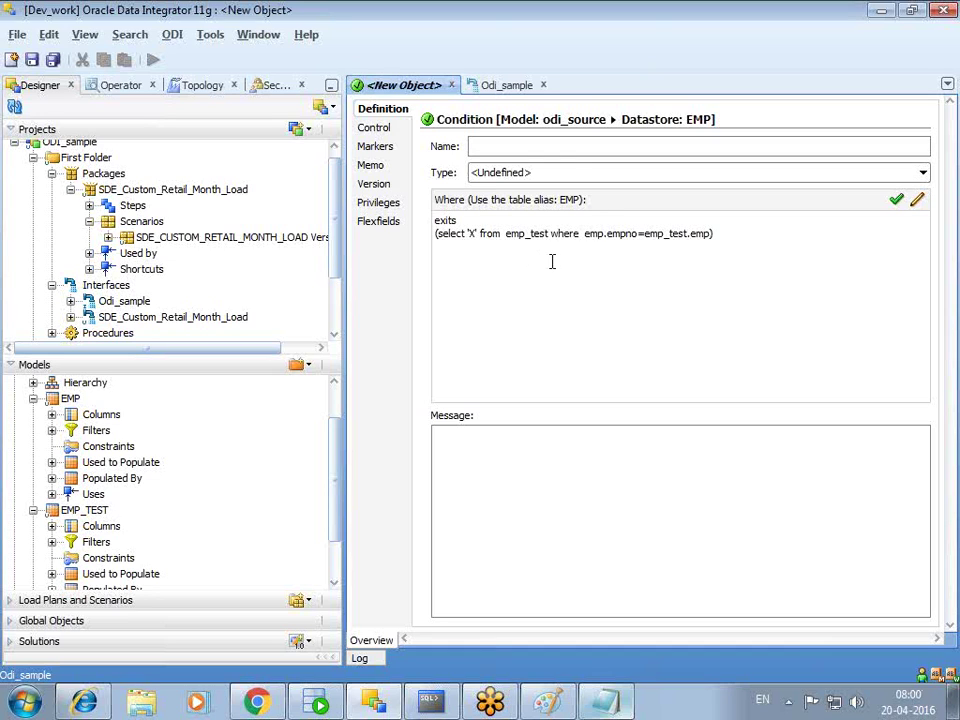
- Name the condition ckm, set its type to Oracle Data Integrator Condition, and review flow/static control
{"action": "type", "text": "ckm"}
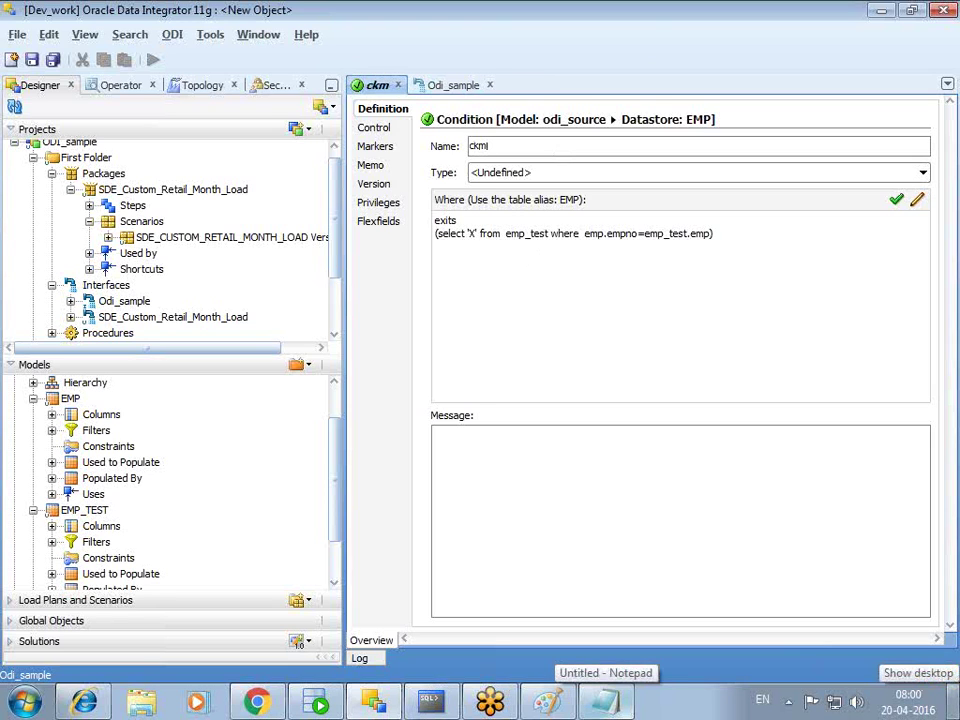
{"action": "left_click", "coordinate": [501, 174]}
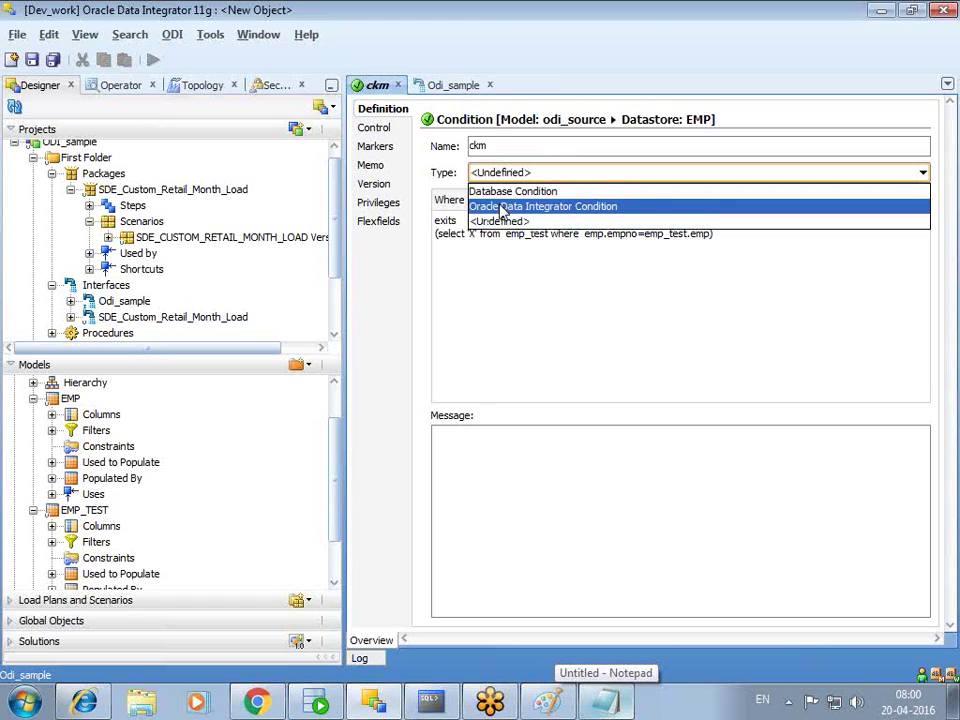
{"action": "left_click", "coordinate": [503, 207]}
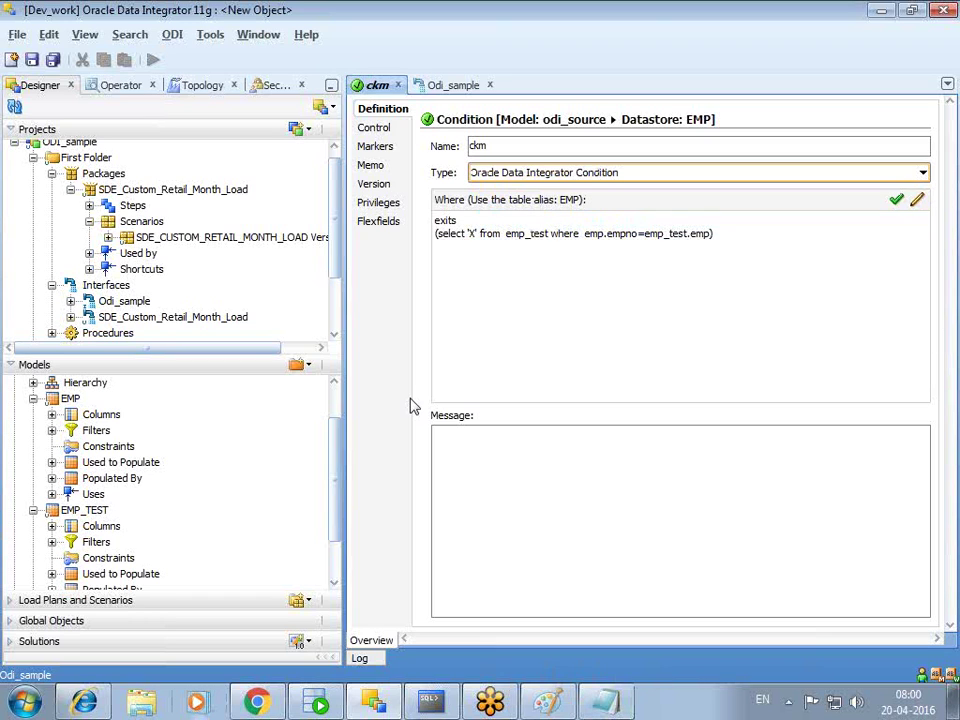
{"action": "left_click", "coordinate": [373, 128]}
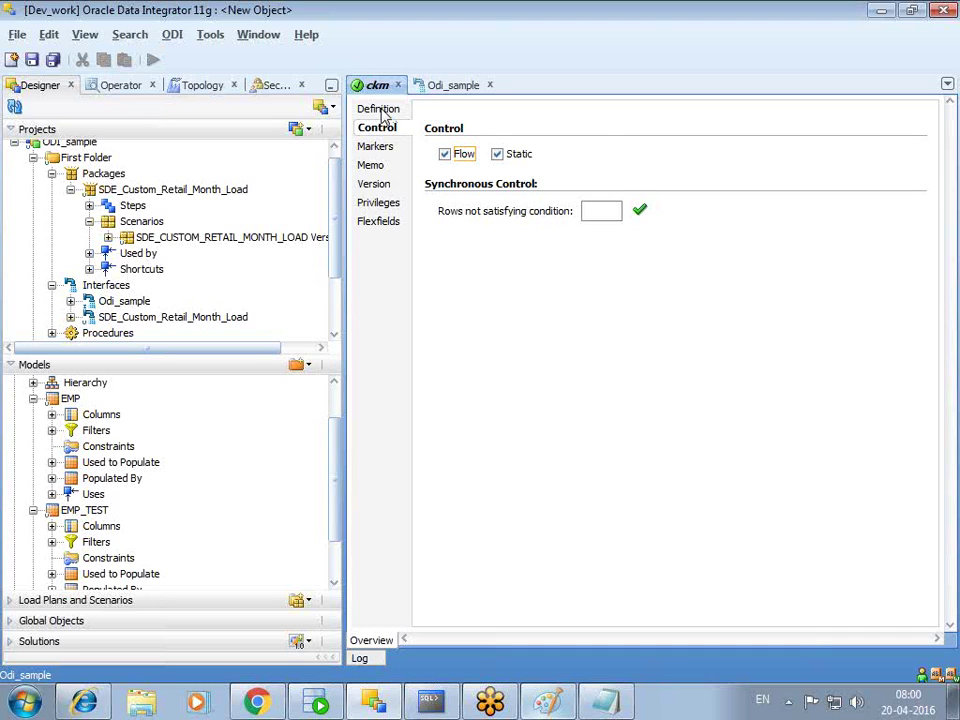
{"action": "left_click", "coordinate": [381, 112]}
{"action": "left_click", "coordinate": [551, 233]}
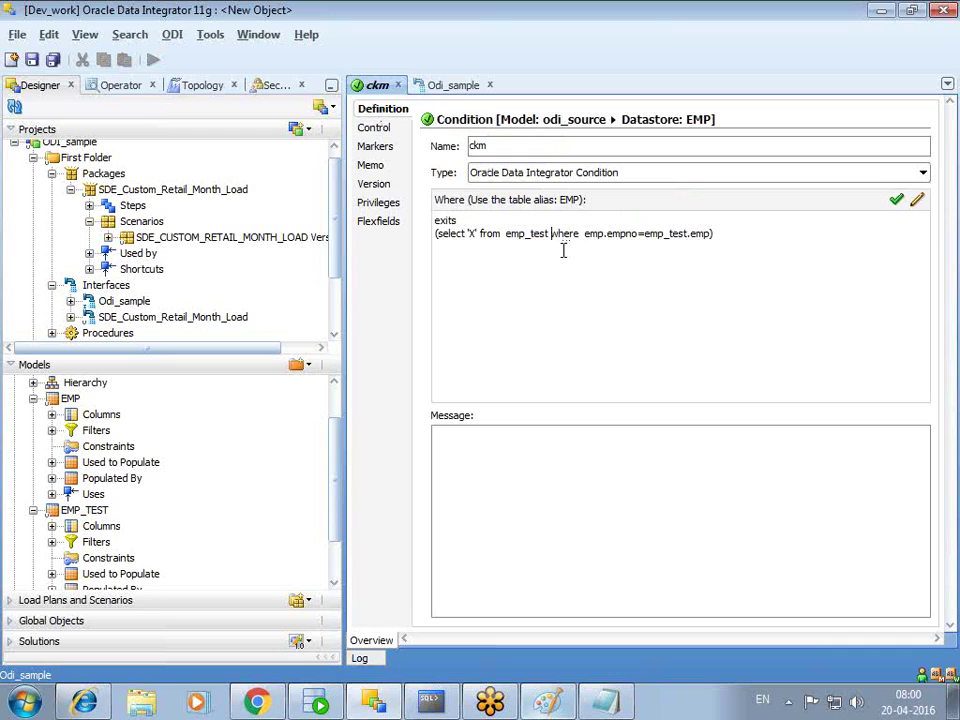
- Review the old ckm condition's Where subquery, checking it against the Odi_sample interface
{"action": "left_click", "coordinate": [33, 398]}
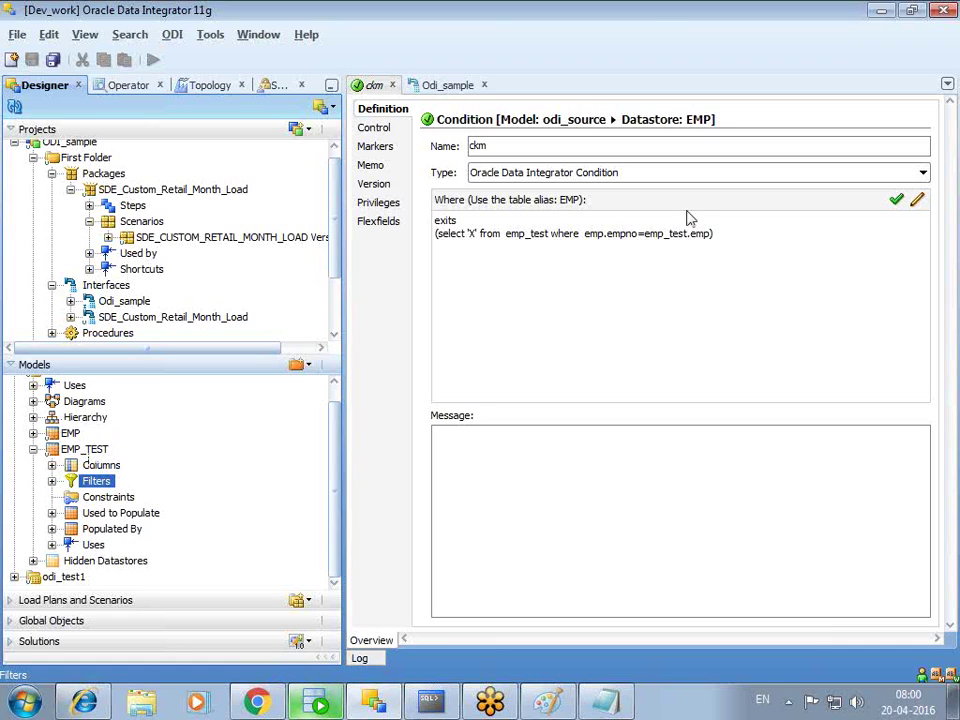
{"action": "left_click", "coordinate": [585, 234]}
{"action": "left_click_drag", "start_coordinate": [585, 234], "coordinate": [707, 264]}
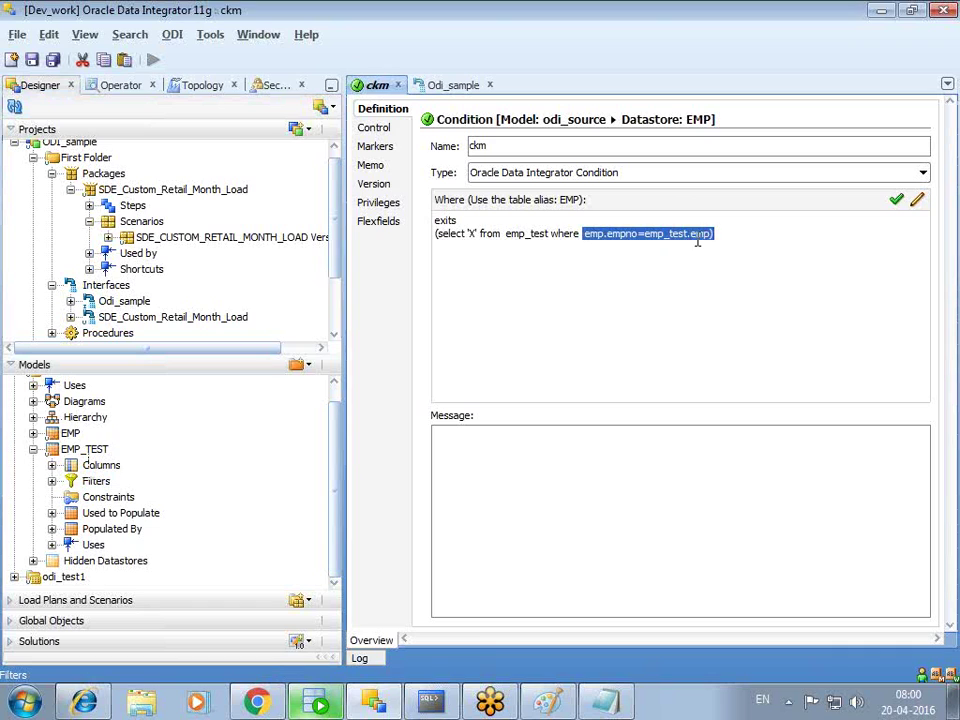
{"action": "triple_click", "coordinate": [712, 236]}
{"action": "left_click", "coordinate": [617, 287]}
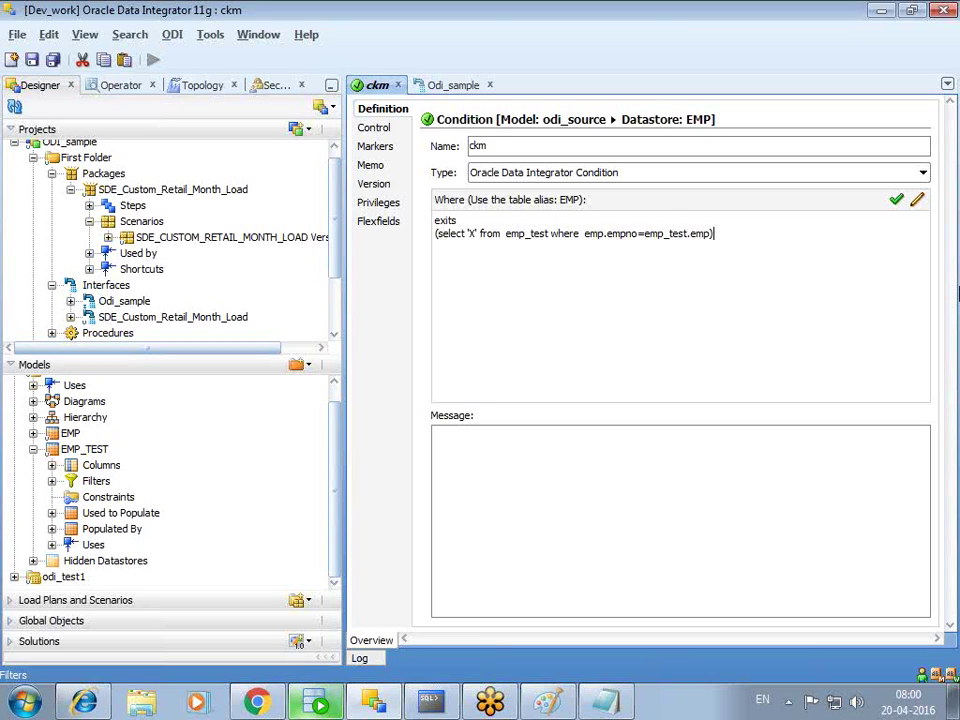
{"action": "left_click", "coordinate": [451, 86]}
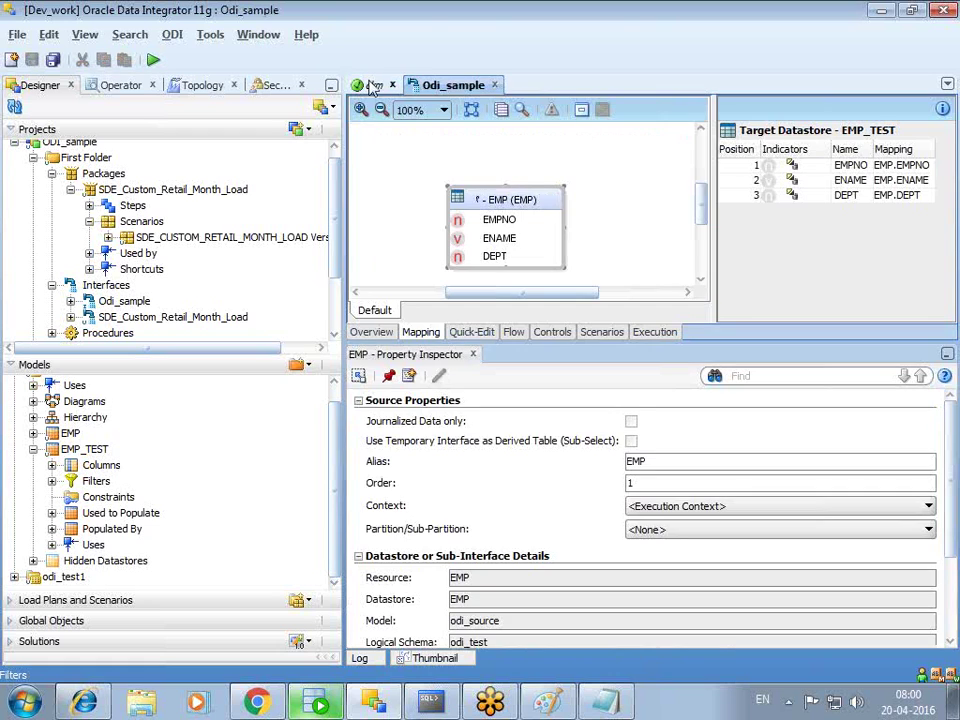
{"action": "left_click", "coordinate": [374, 86]}
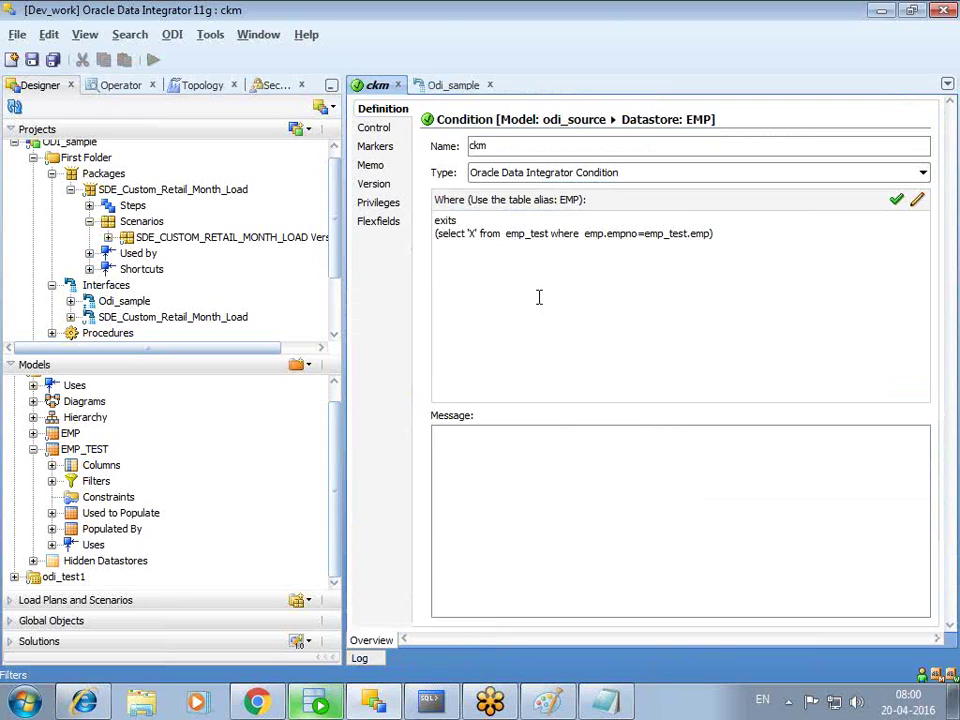
{"action": "left_click_drag", "start_coordinate": [553, 233], "coordinate": [713, 238]}
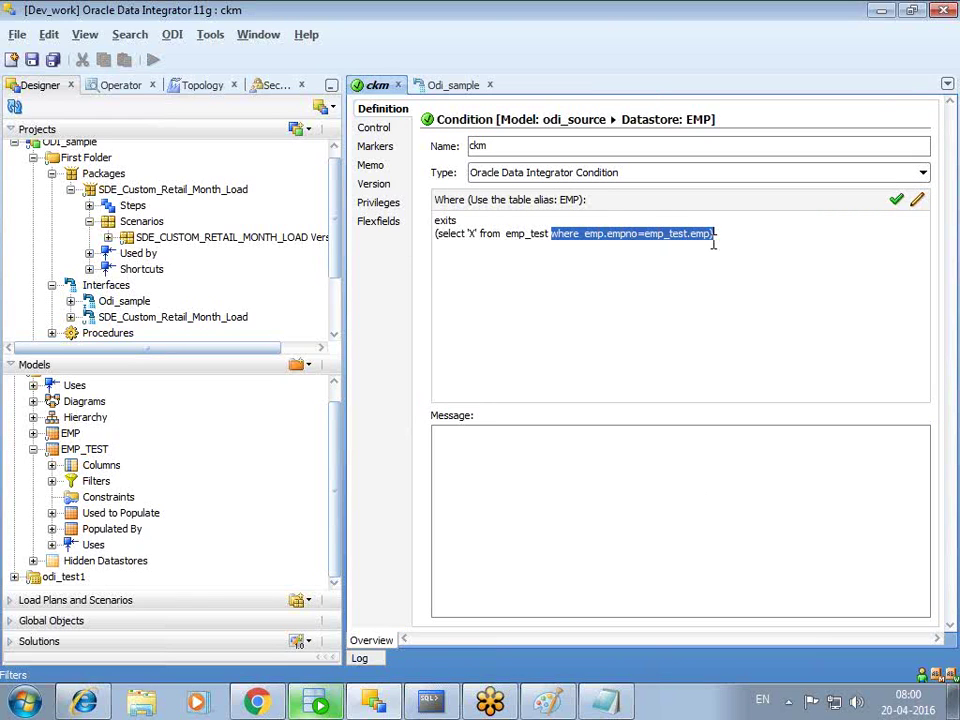
{"action": "left_click", "coordinate": [714, 246]}
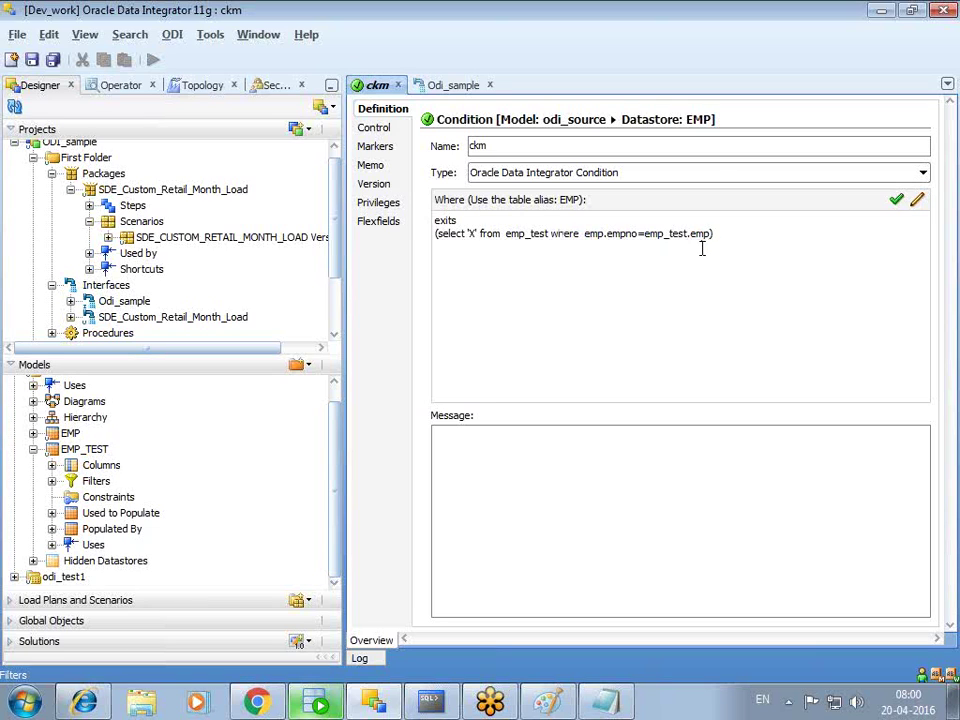
{"action": "left_click", "coordinate": [472, 221]}
{"action": "right_click", "coordinate": [952, 705]}
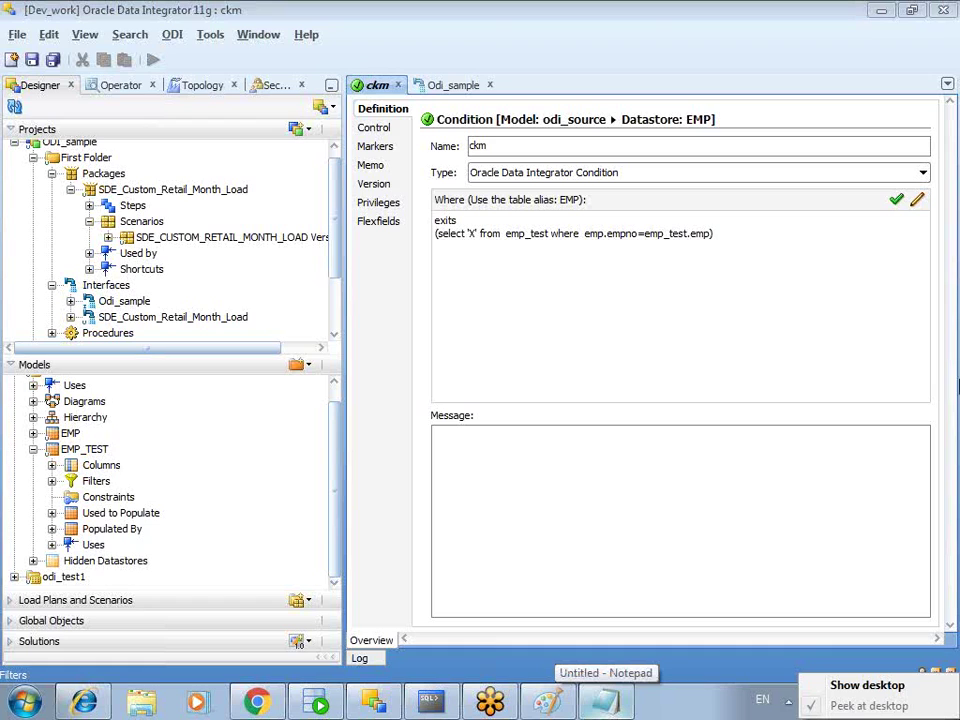
{"action": "left_click", "coordinate": [754, 246]}
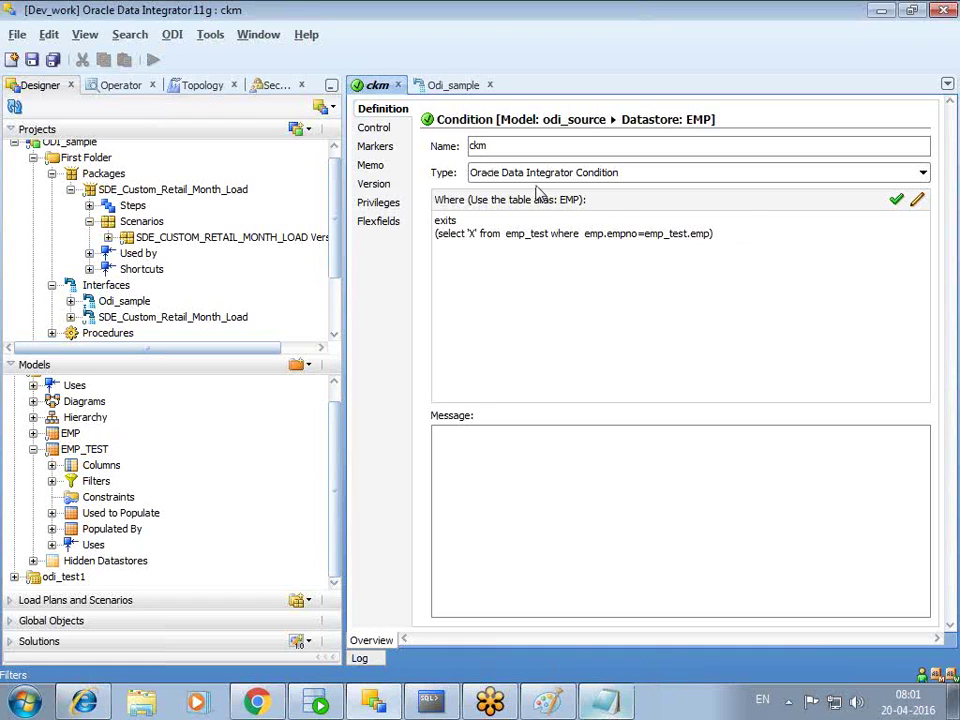
- Close the old ckm condition editor via the save prompt and expand EMP_TEST in Models
{"action": "left_click", "coordinate": [397, 85]}
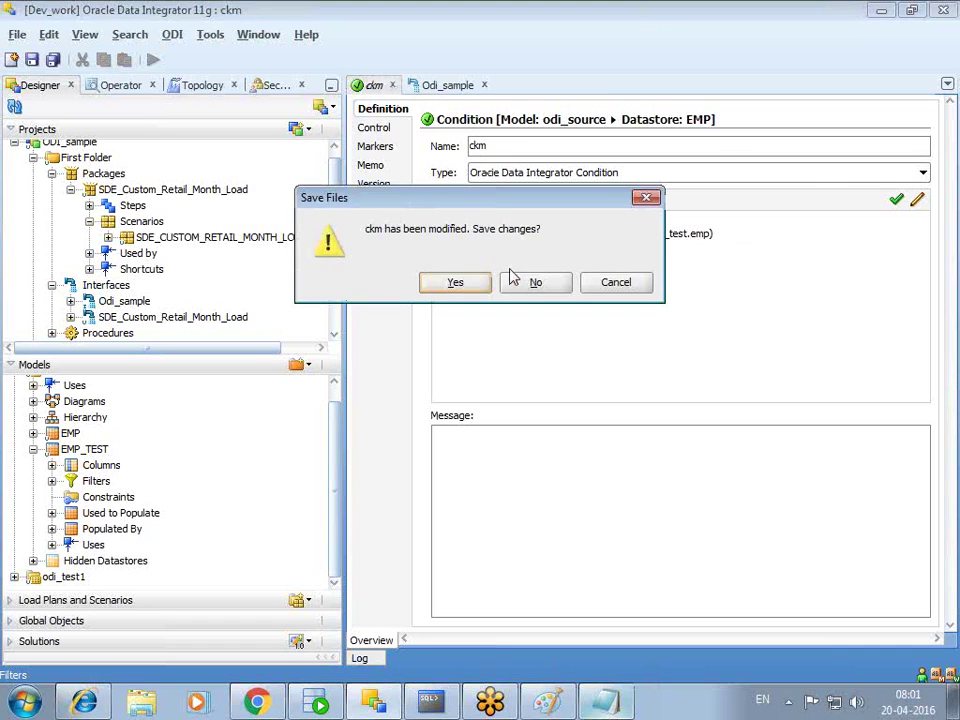
{"action": "left_click", "coordinate": [530, 283]}
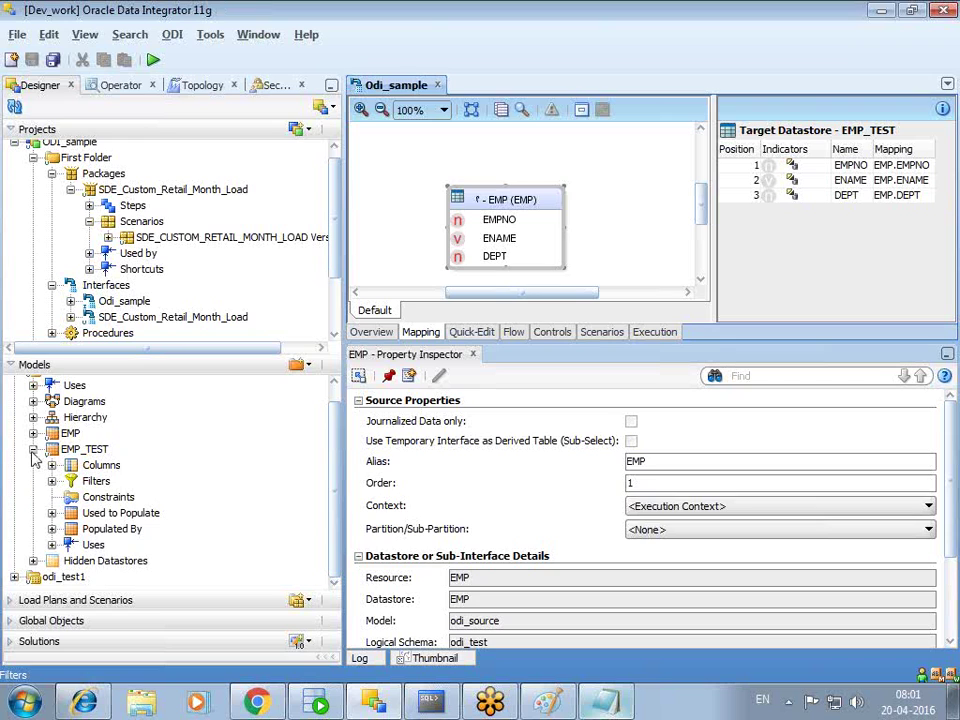
{"action": "left_click", "coordinate": [33, 449]}
{"action": "left_click", "coordinate": [34, 467]}
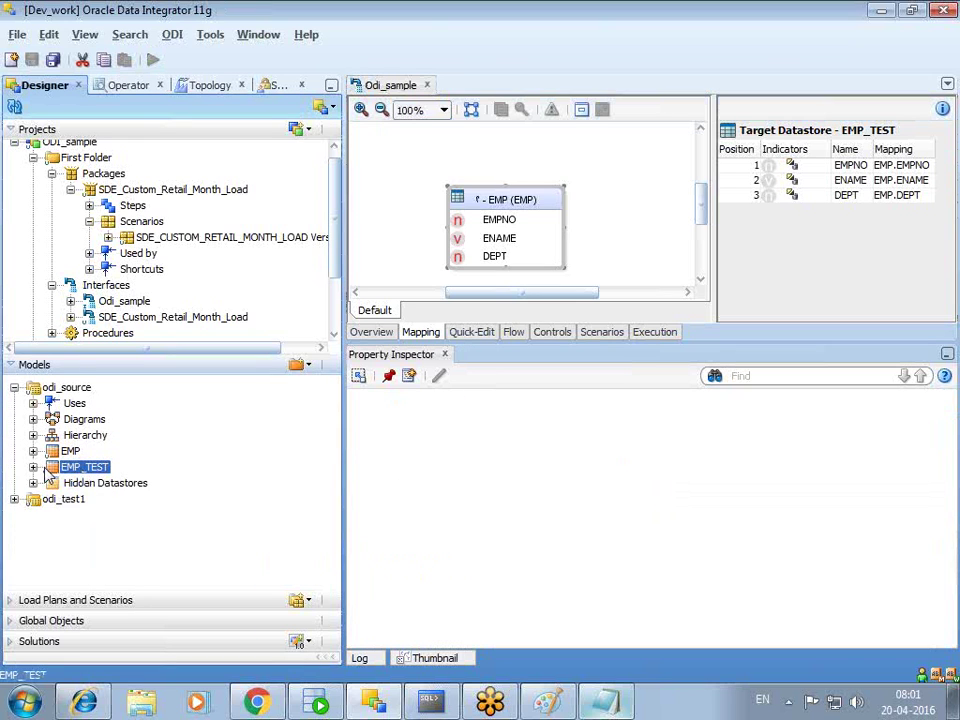
{"action": "left_click", "coordinate": [33, 467]}
- Create a new condition on EMP_TEST named ckm, typed Oracle Data Integrator Condition
{"action": "right_click", "coordinate": [90, 515]}
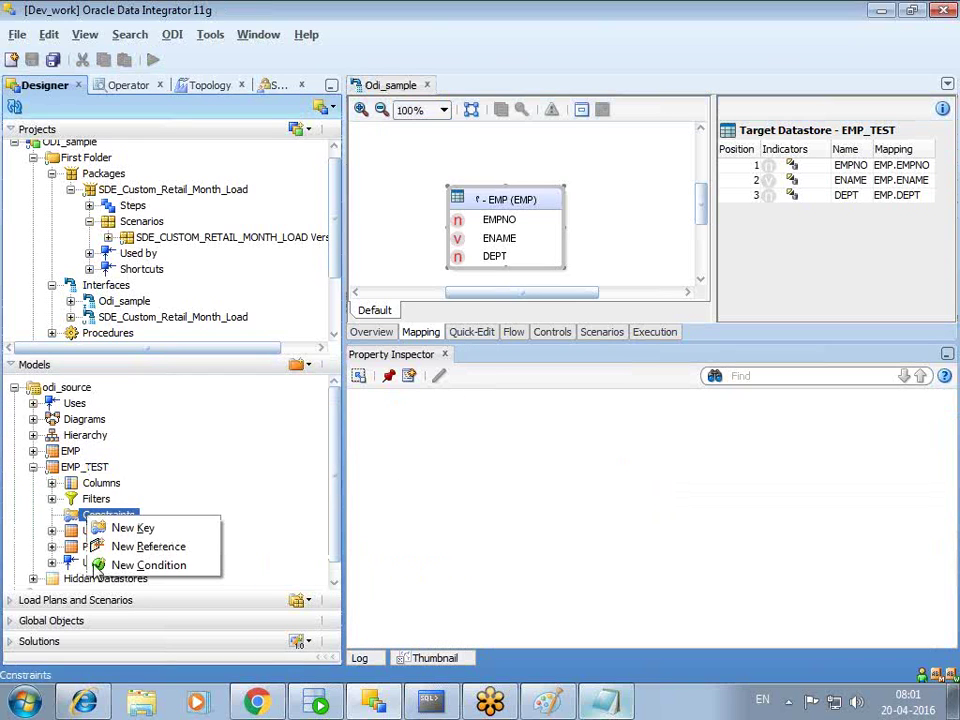
{"action": "left_click", "coordinate": [140, 565]}
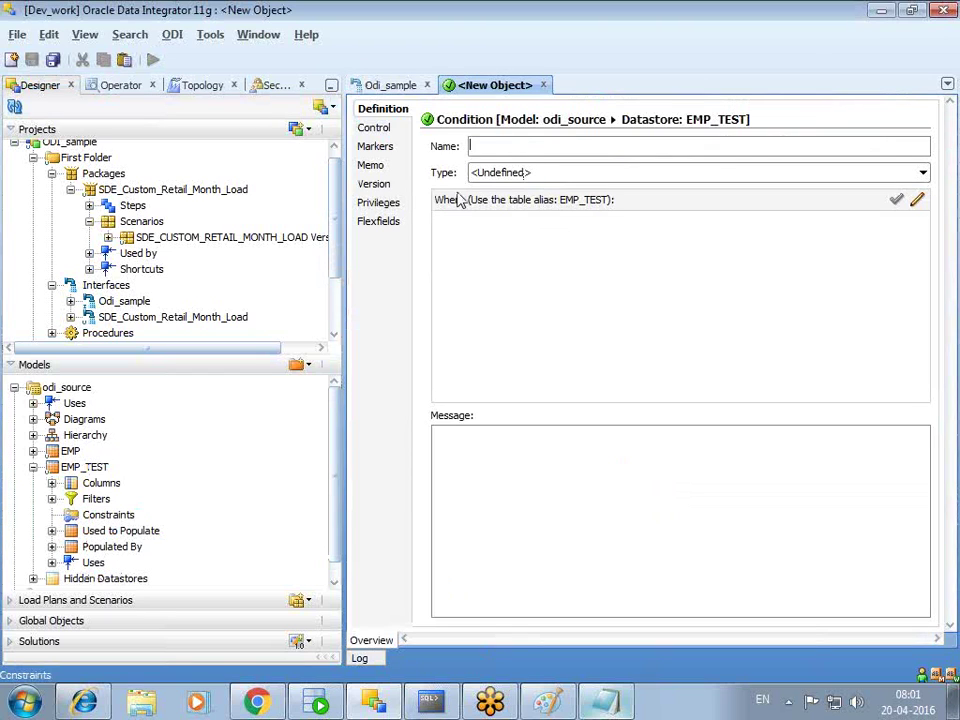
{"action": "type", "text": "ckm"}
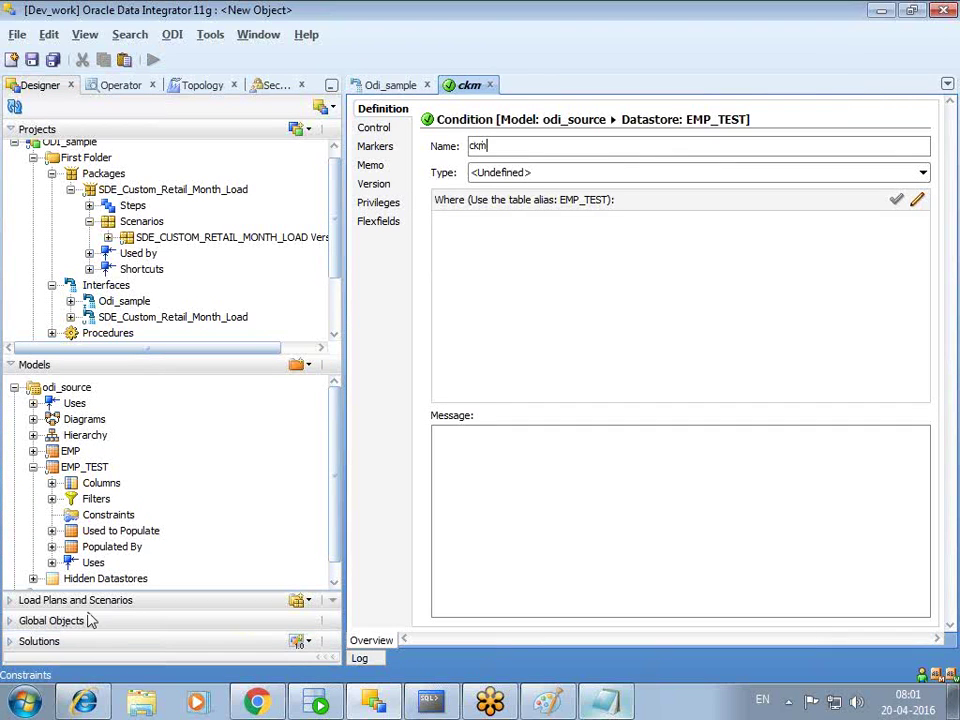
{"action": "left_click", "coordinate": [521, 172]}
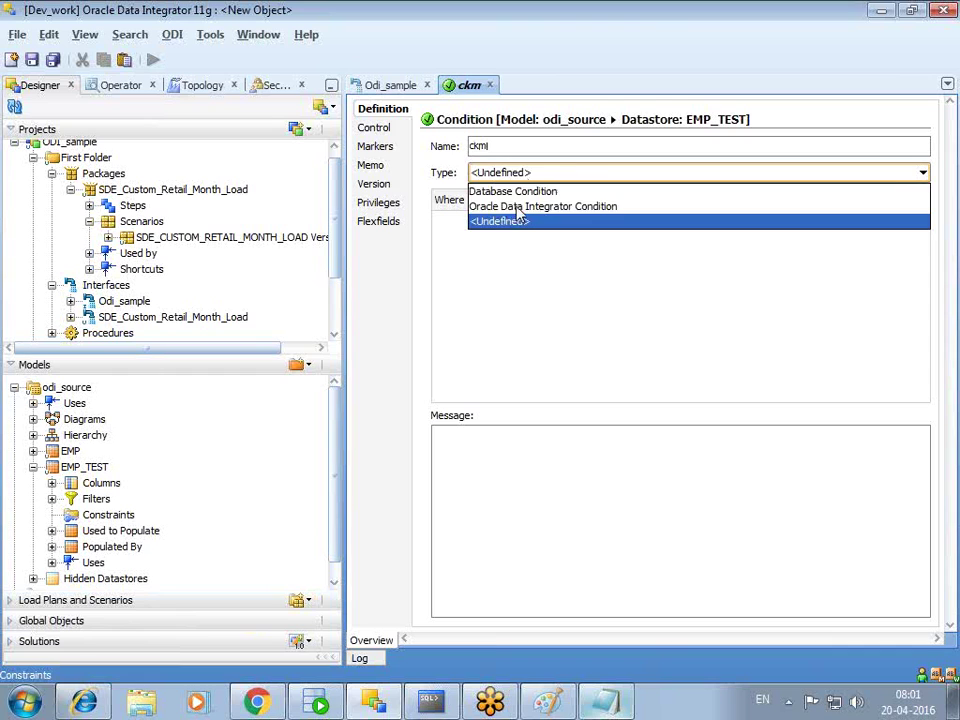
{"action": "left_click", "coordinate": [516, 207]}
- Enter the Where clause exists (select 'X' from emp where emp.empno=emp_test.empno)
{"action": "type", "text": "exi"}
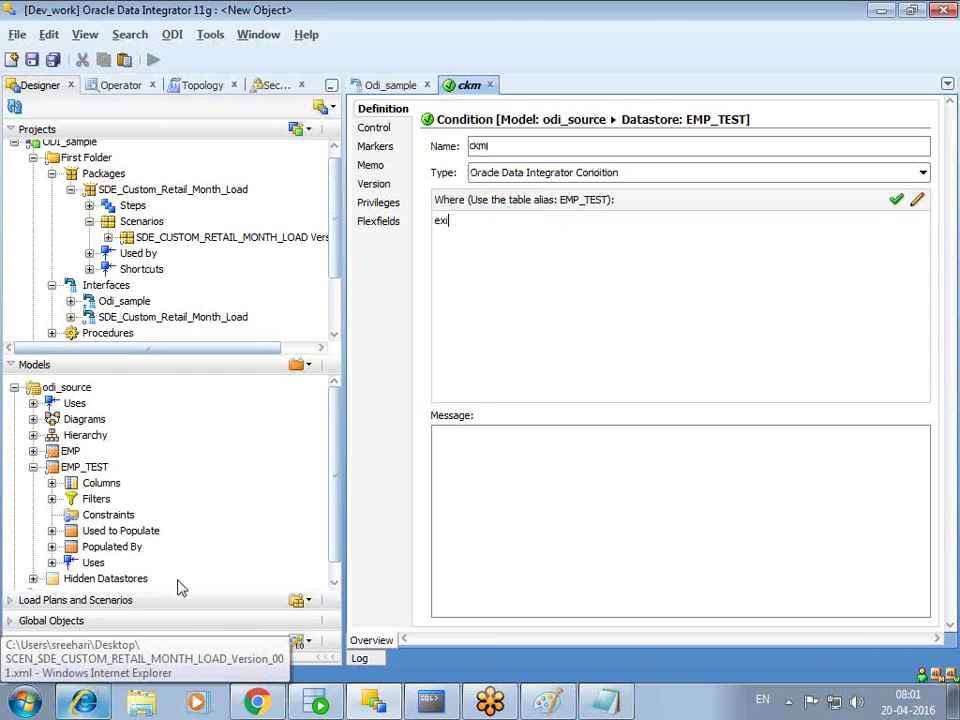
{"action": "type", "text": "sts"}
{"action": "key", "text": "Return"}
{"action": "type", "text": "(selec"}
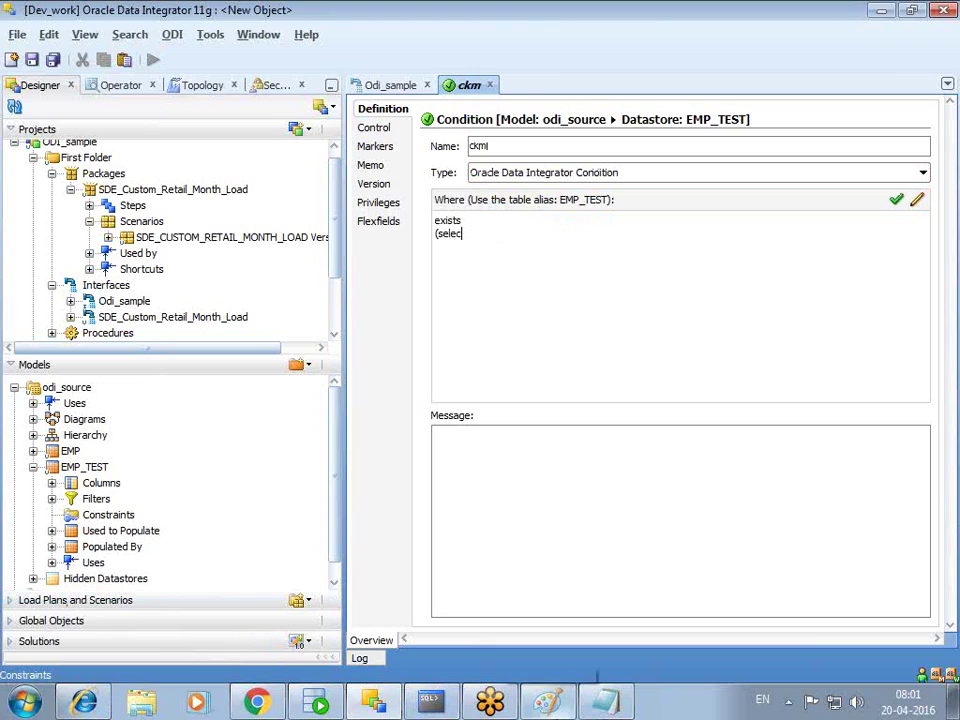
{"action": "type", "text": "t '"}
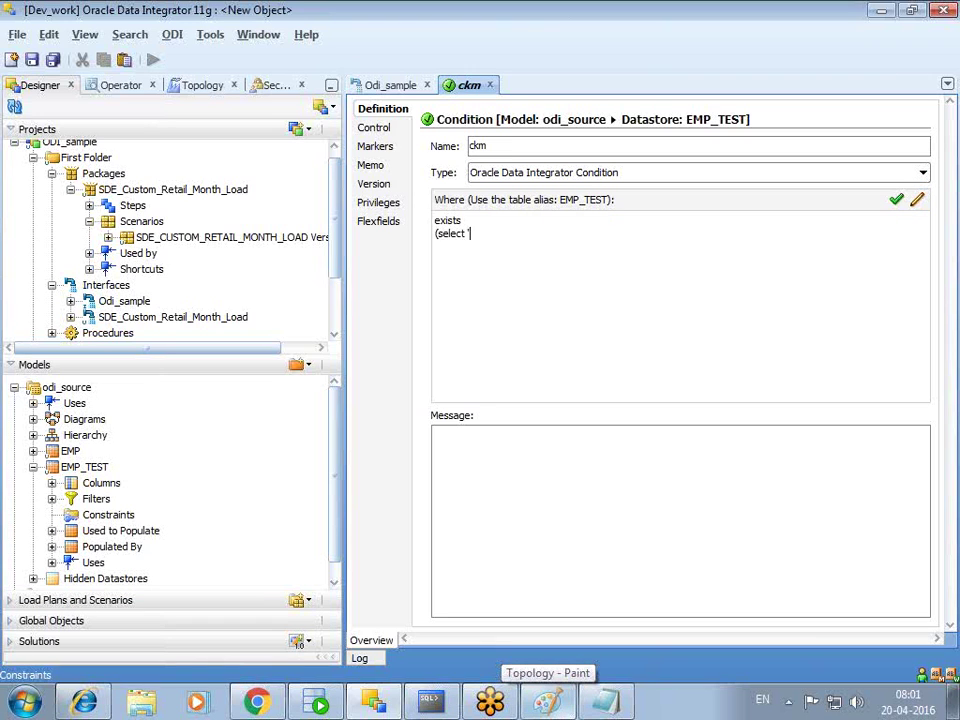
{"action": "type", "text": "X' from"}
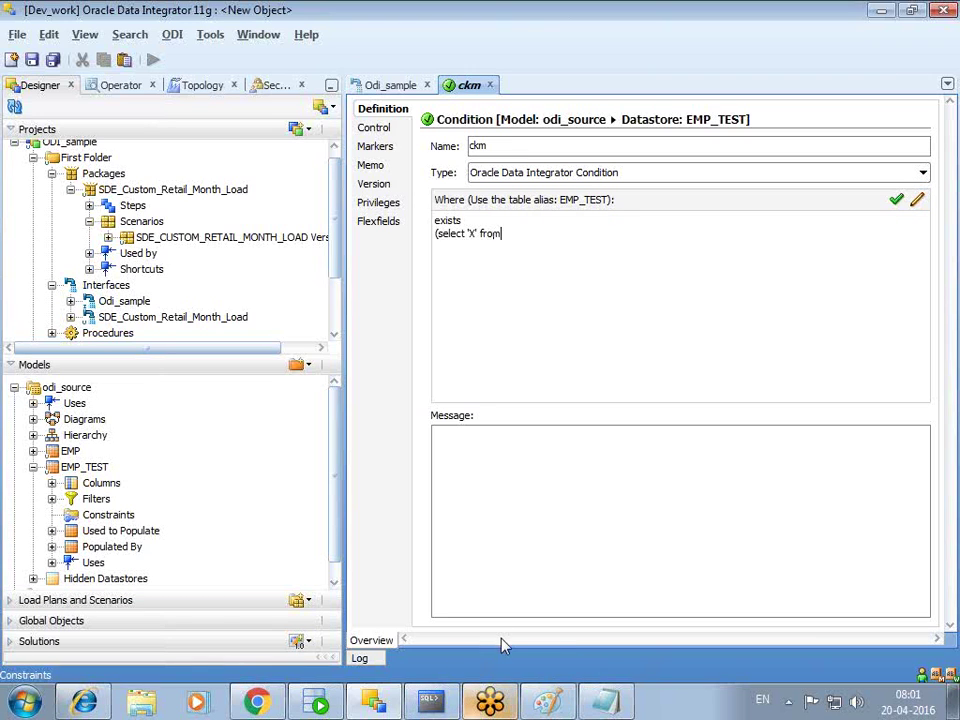
{"action": "type", "text": " emp where"}
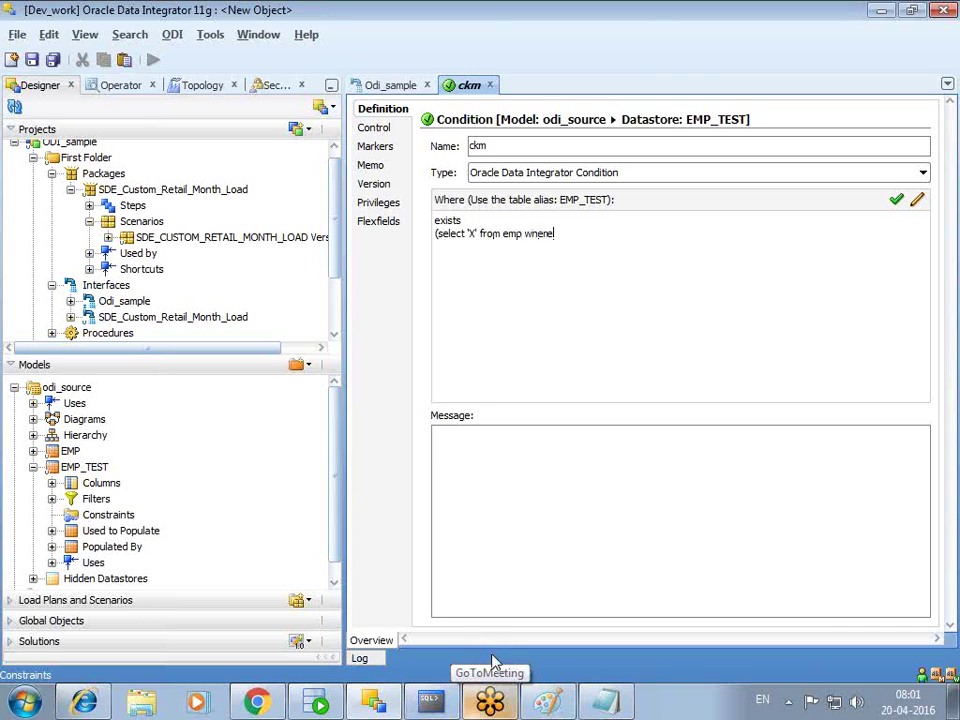
{"action": "type", "text": " emp."}
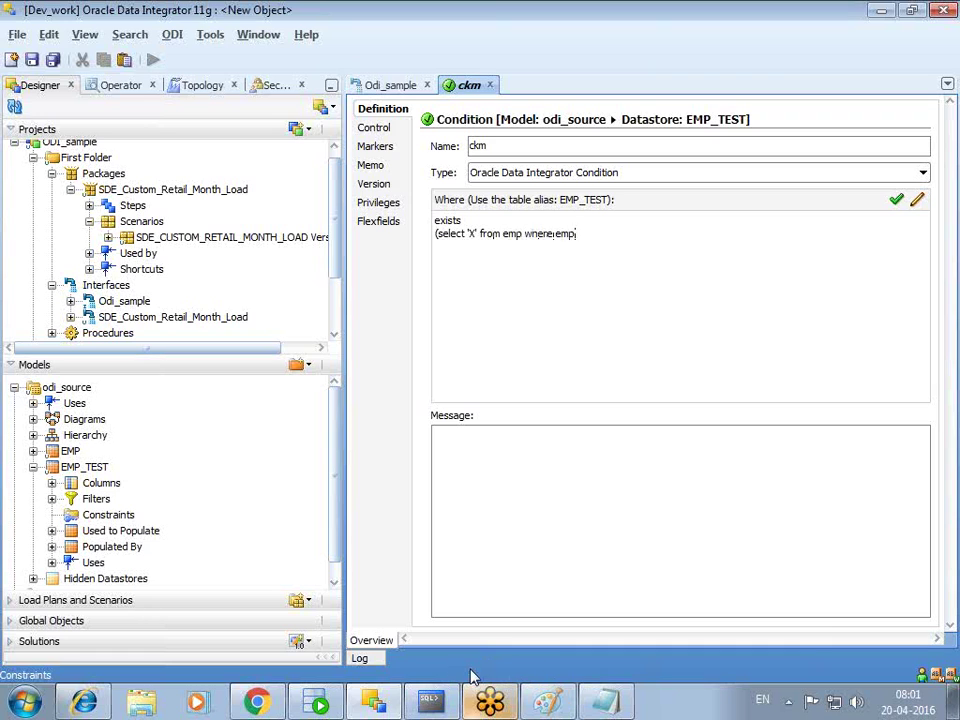
{"action": "type", "text": "empno="}
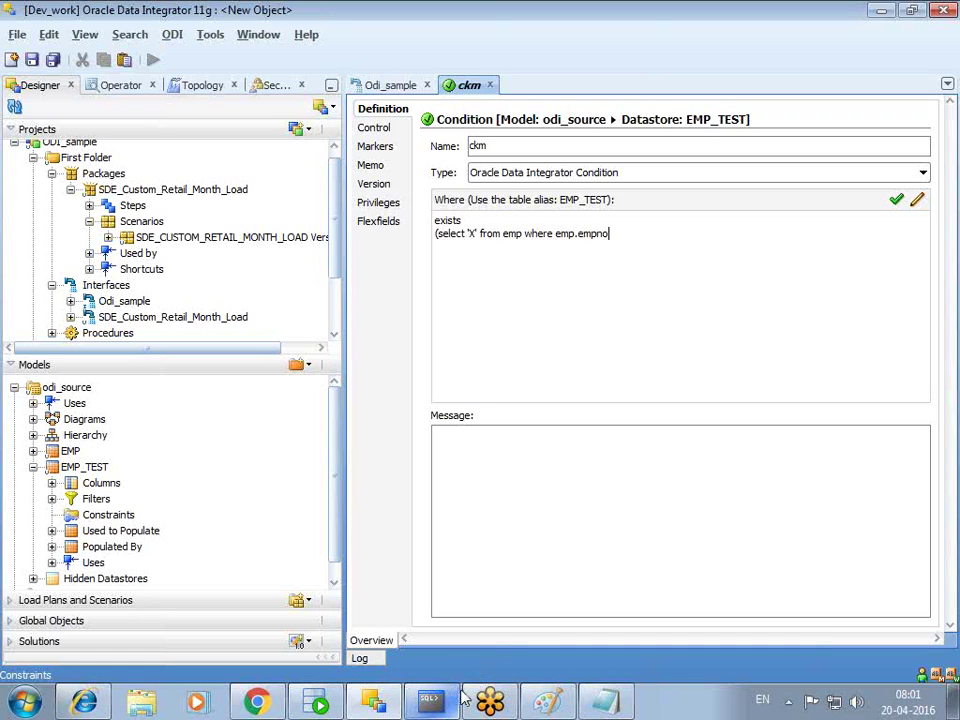
{"action": "type", "text": "emp;"}
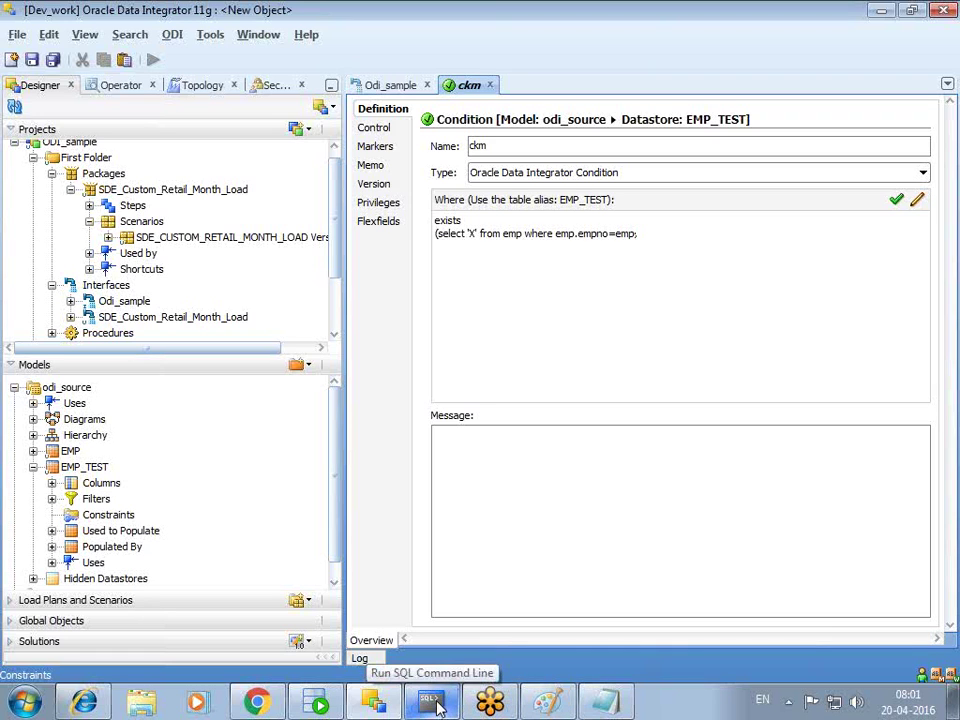
{"action": "key", "text": "BackSpace"}
{"action": "type", "text": "_test.empno)"}
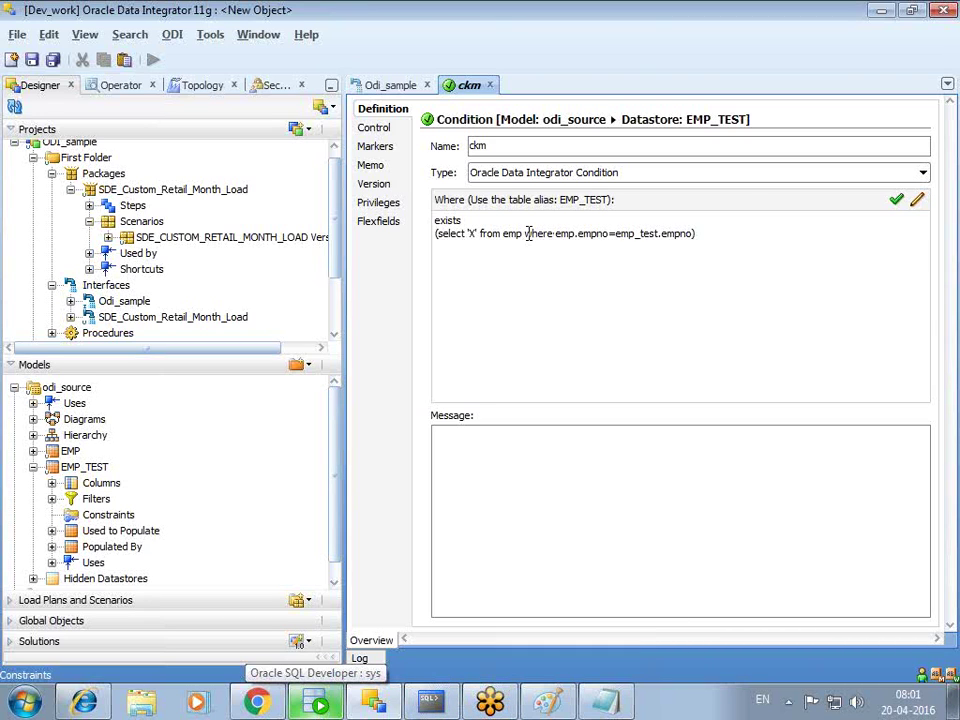
{"action": "key", "text": "Return"}
{"action": "key", "text": "Return"}
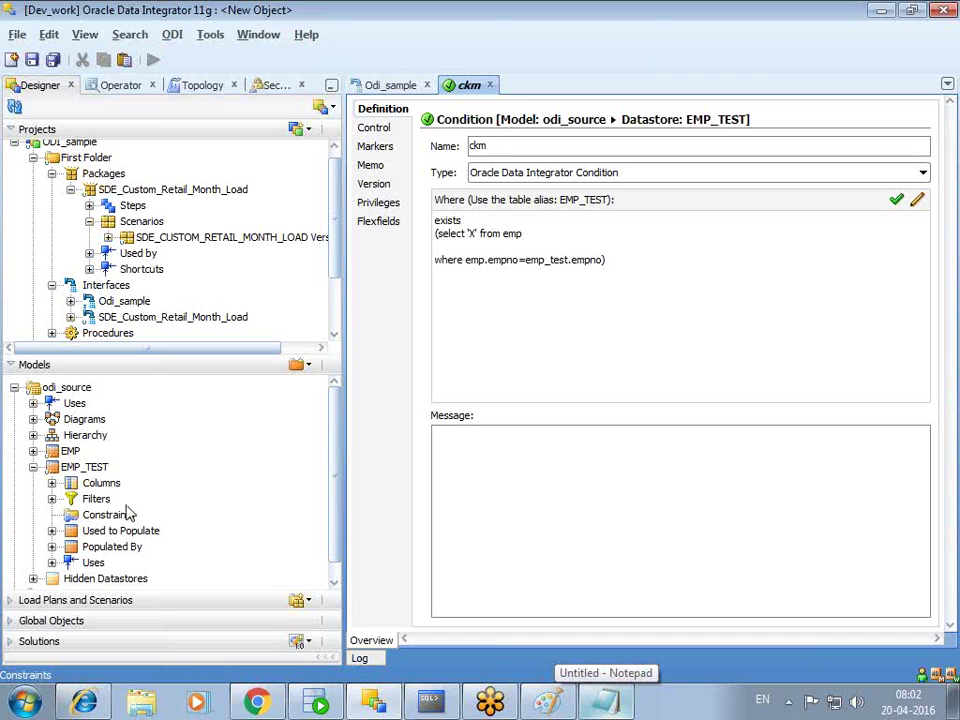
- Remove the blank line, validate the ckm Where clause as a valid query, and save it
{"action": "left_click", "coordinate": [541, 236]}
{"action": "key", "text": "Delete"}
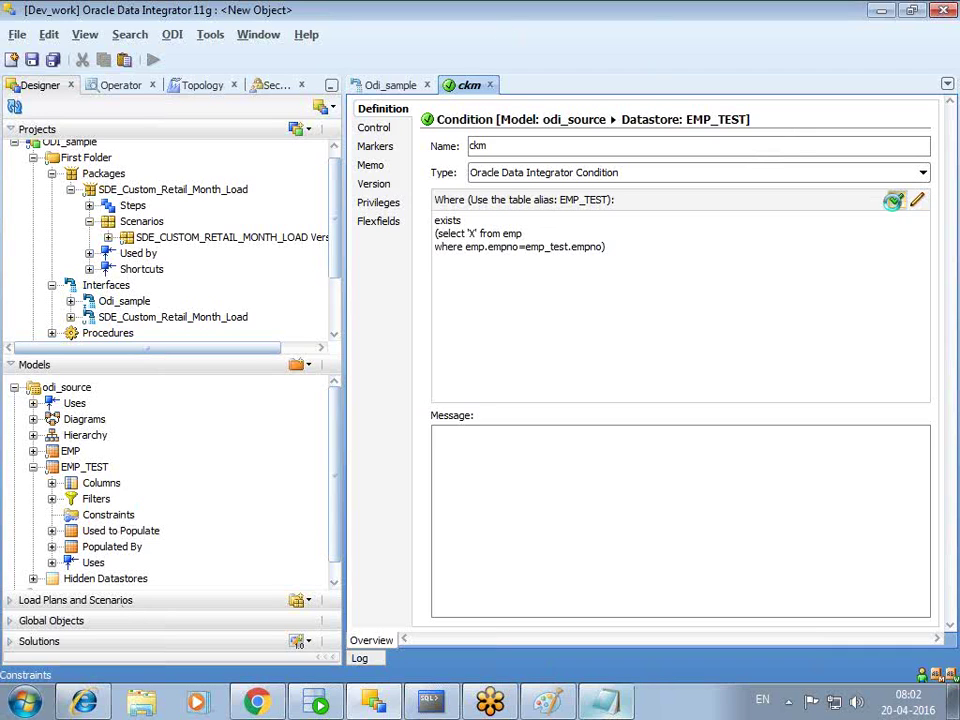
{"action": "left_click", "coordinate": [896, 200]}
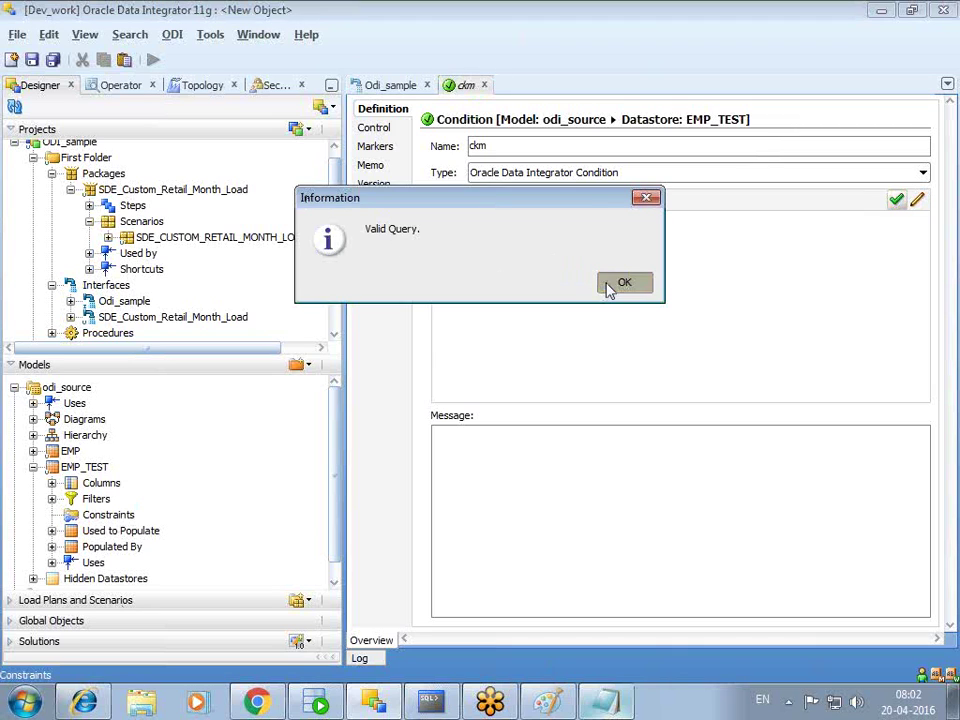
{"action": "left_click", "coordinate": [611, 286]}
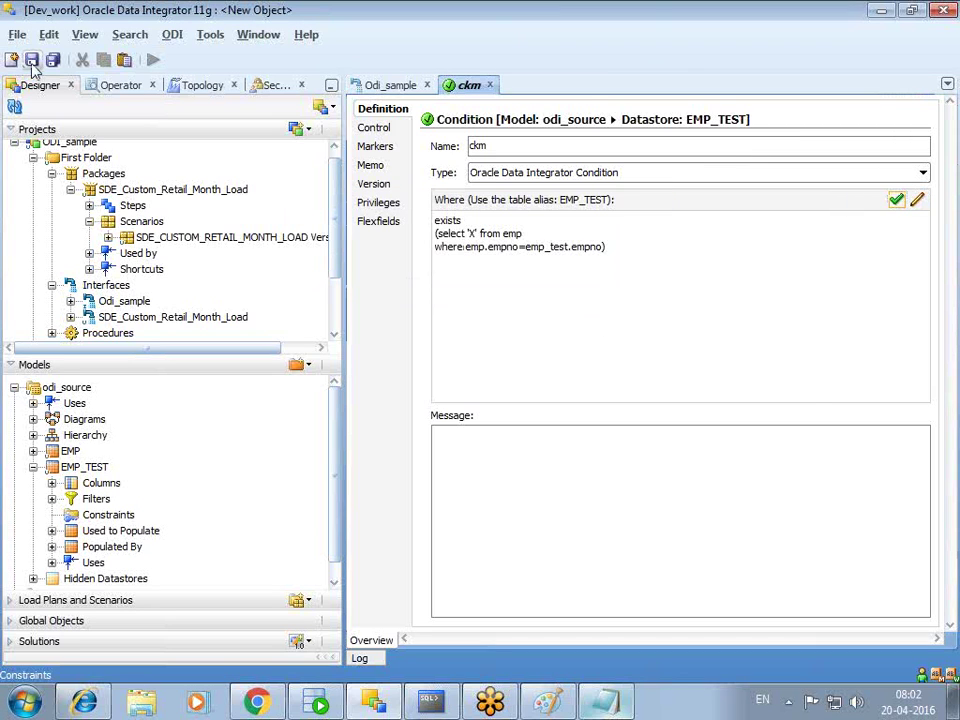
{"action": "key", "text": "ctrl+s"}
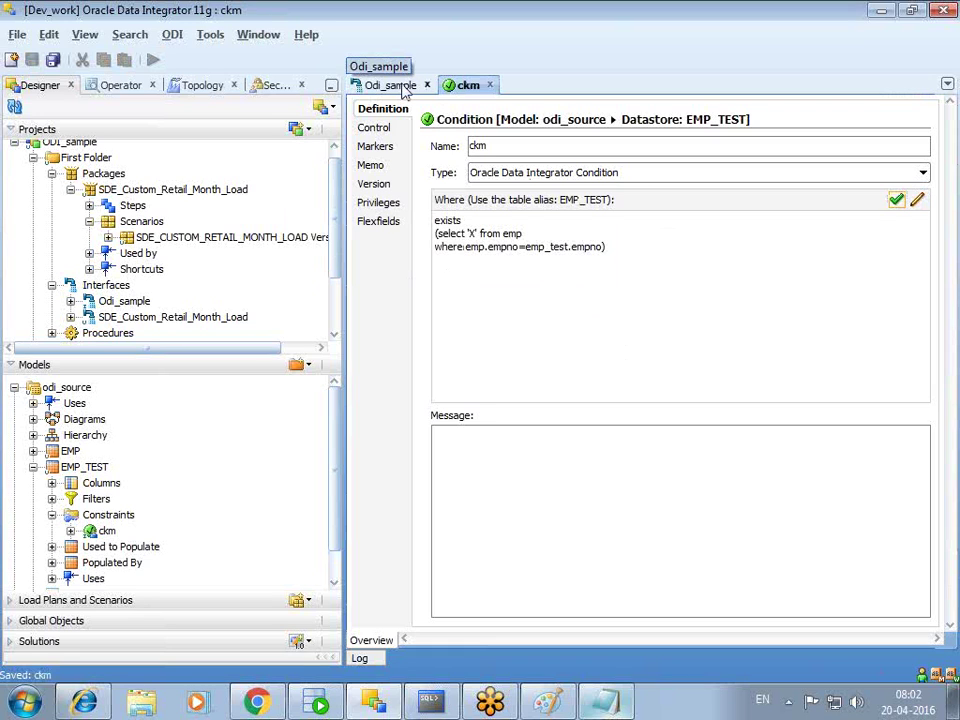
{"action": "left_click", "coordinate": [403, 89]}
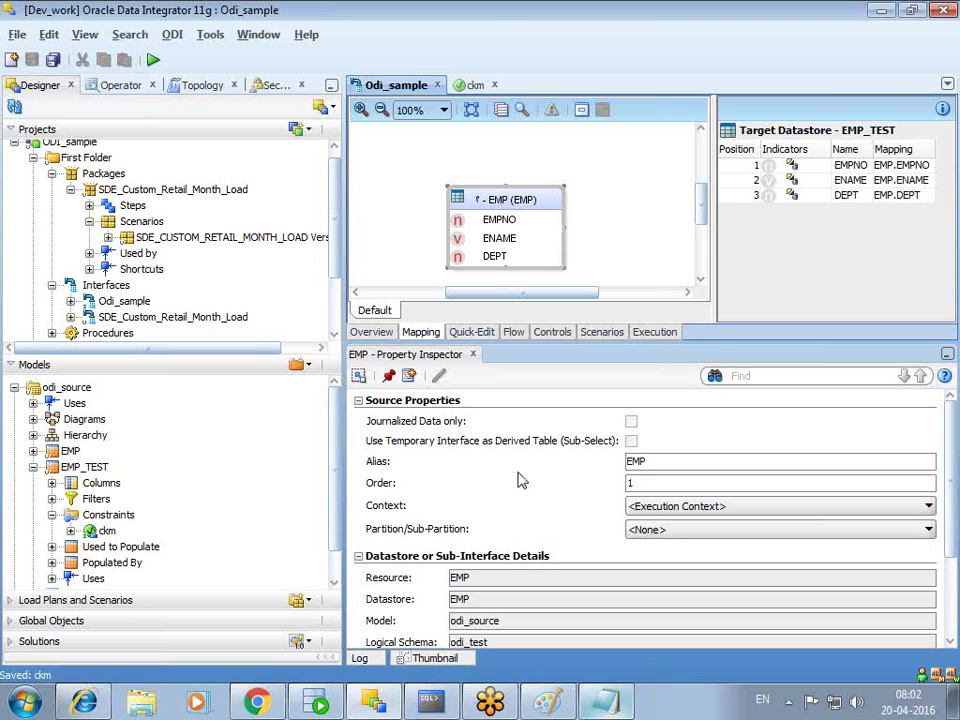
- Add the Notepad note 'file ---- staging': staging data should match the dimension's wid
{"action": "left_click", "coordinate": [607, 703]}
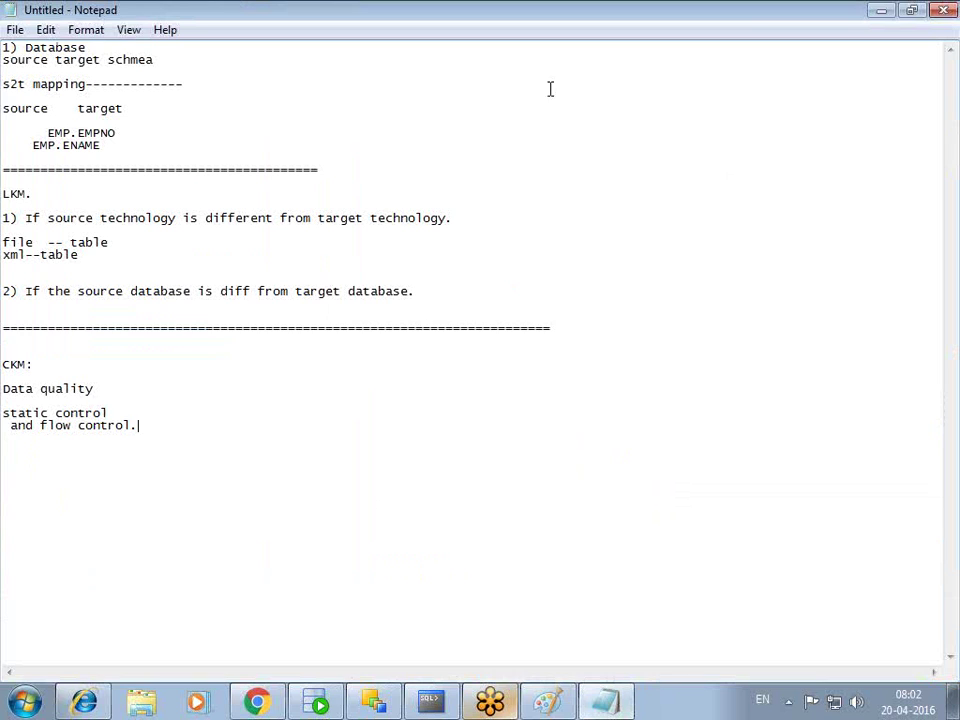
{"action": "type", "text": "file "}
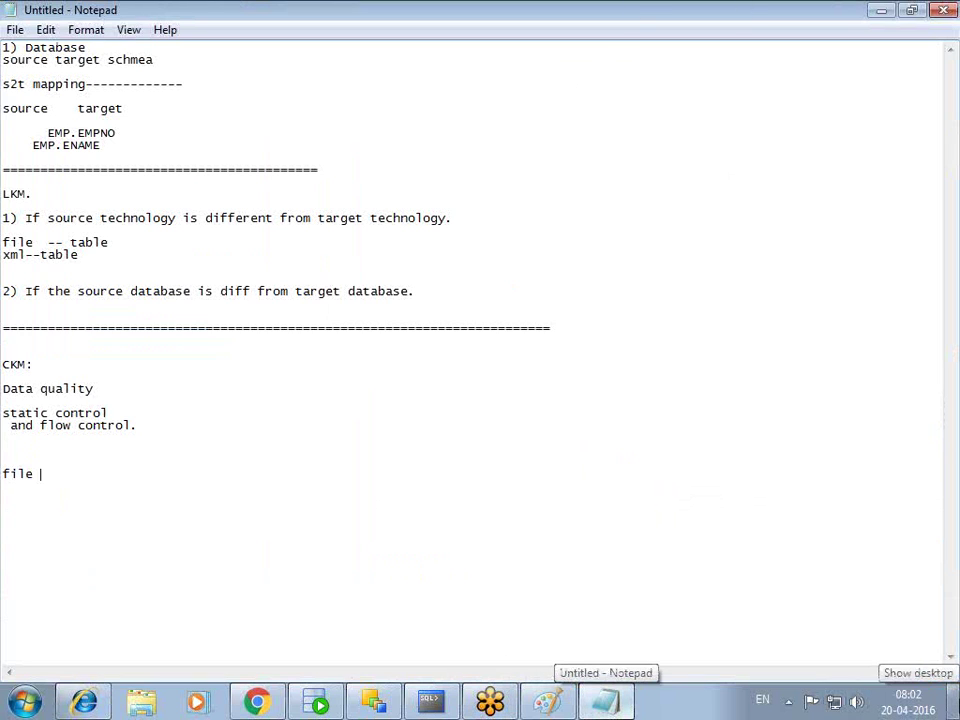
{"action": "type", "text": "----  "}
{"action": "type", "text": "F"}
{"action": "key", "text": "BackSpace"}
{"action": "type", "text": "st"}
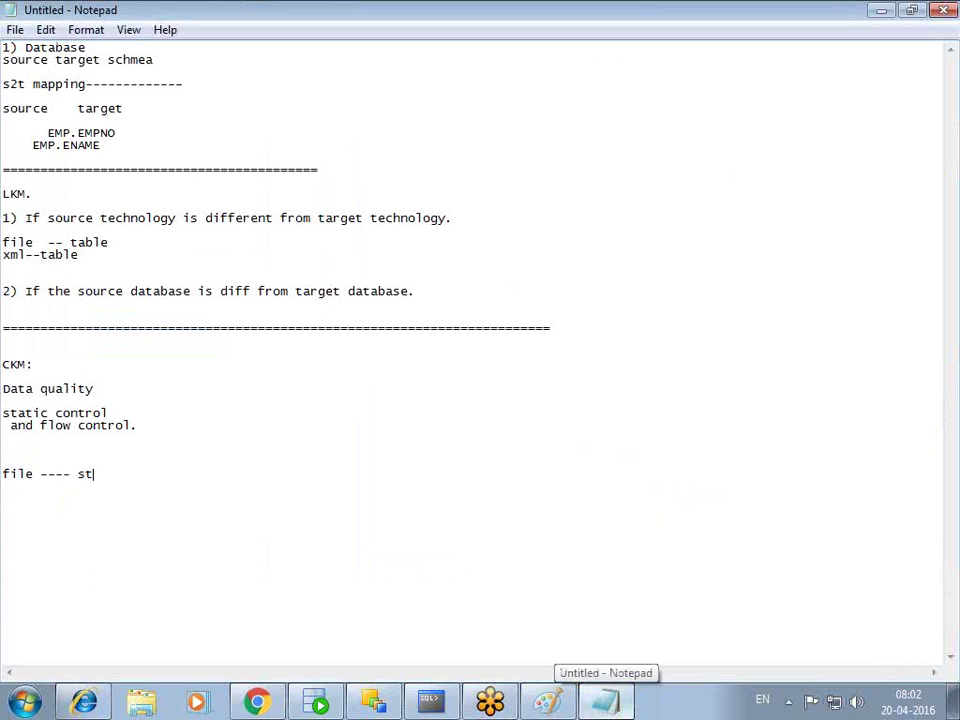
{"action": "type", "text": "aging--------------  "}
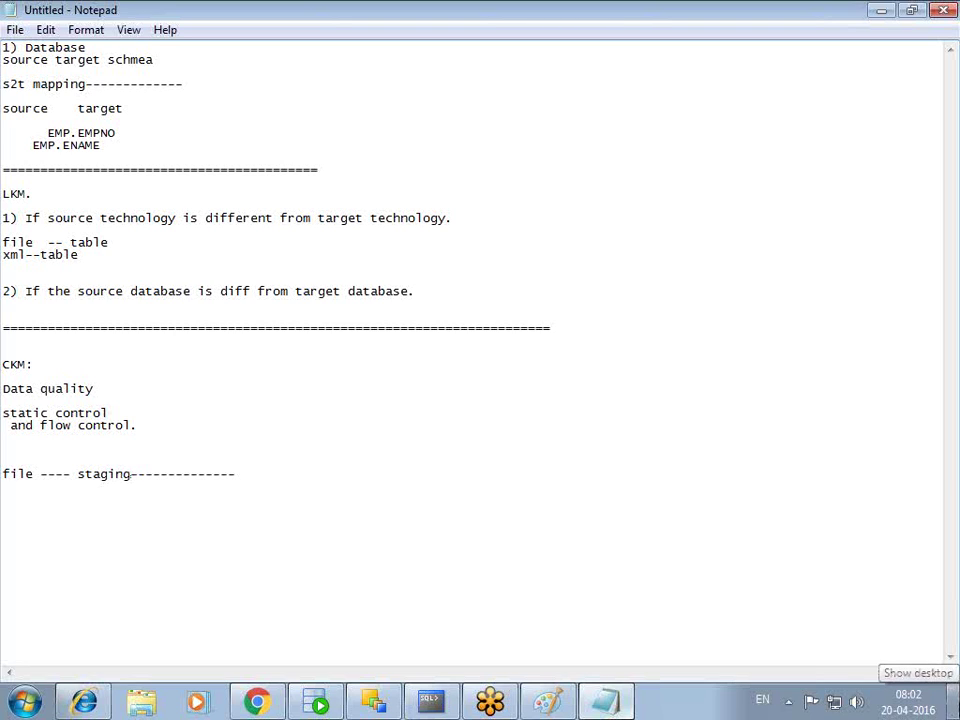
{"action": "type", "text": "data which"}
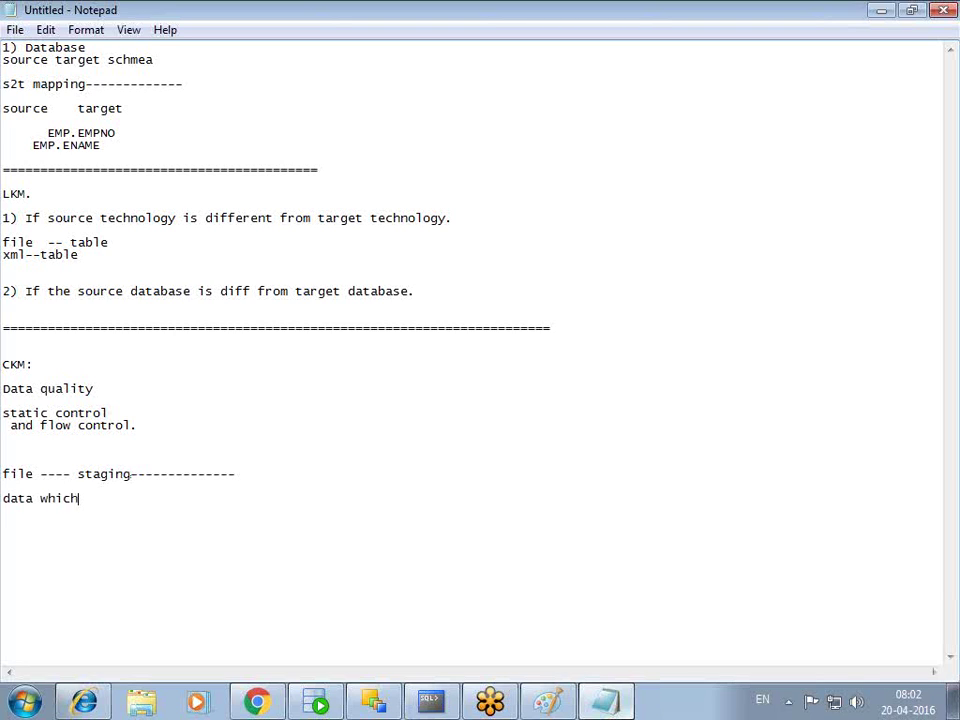
{"action": "type", "text": " in the stagingHshould math"}
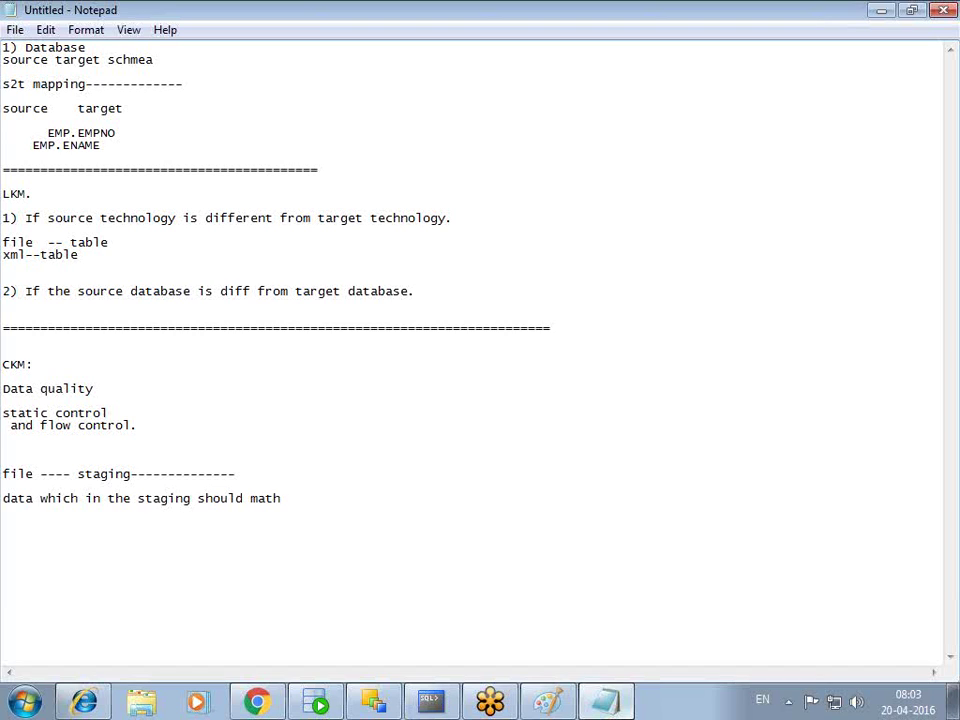
{"action": "key", "text": "BackSpace"}
{"action": "type", "text": "ch with wid of dimension."}
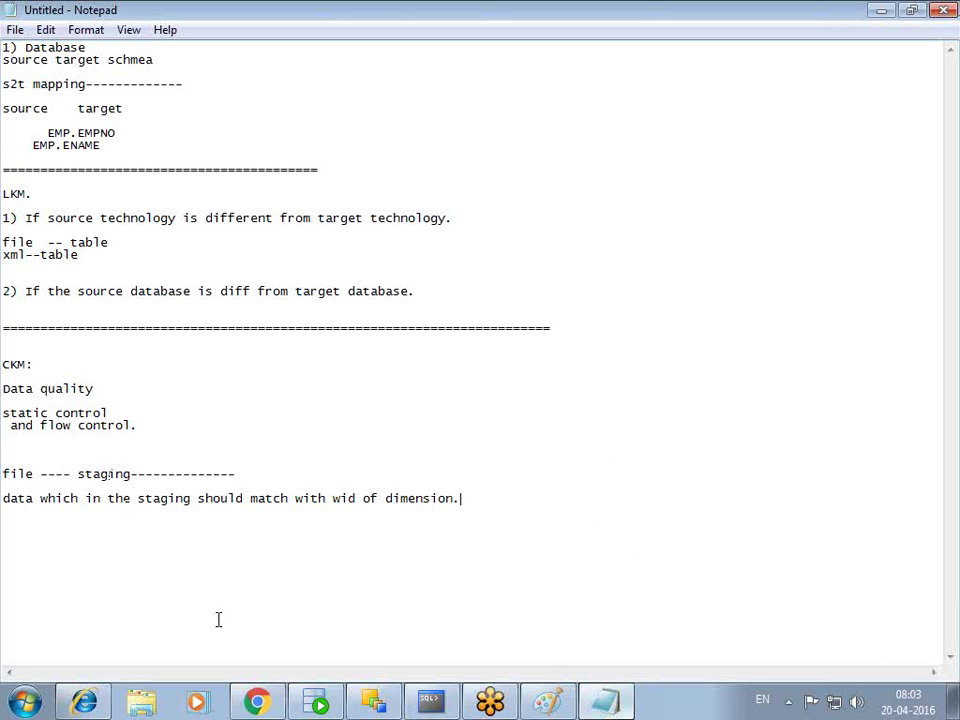
{"action": "left_click", "coordinate": [378, 701]}
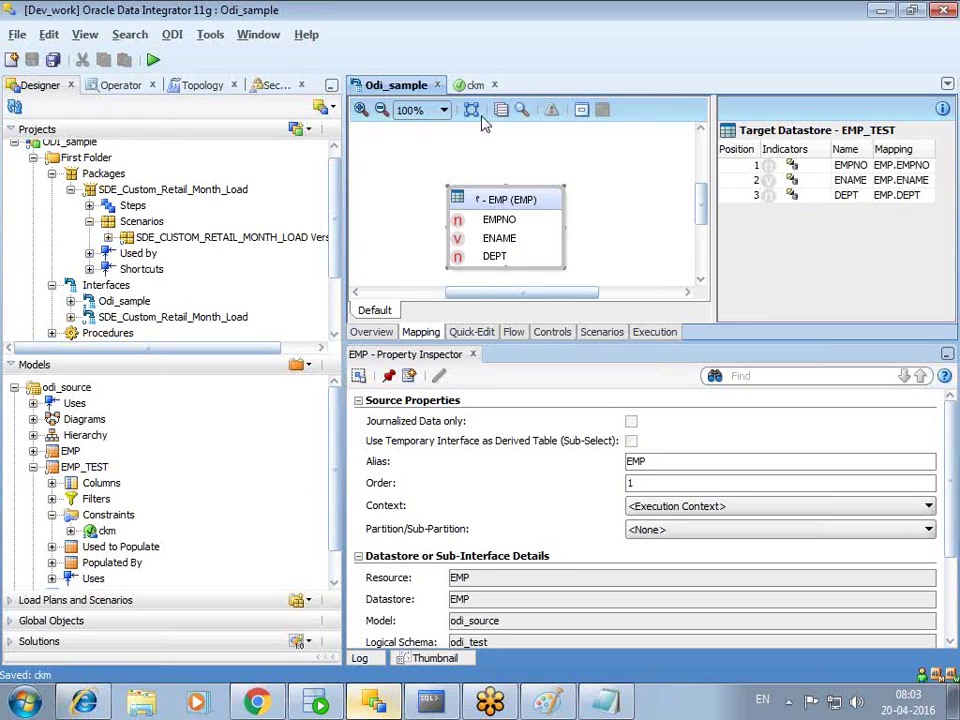
- Restore the editor panel layout and return to the Odi_sample interface diagram
{"action": "double_click", "coordinate": [470, 85]}
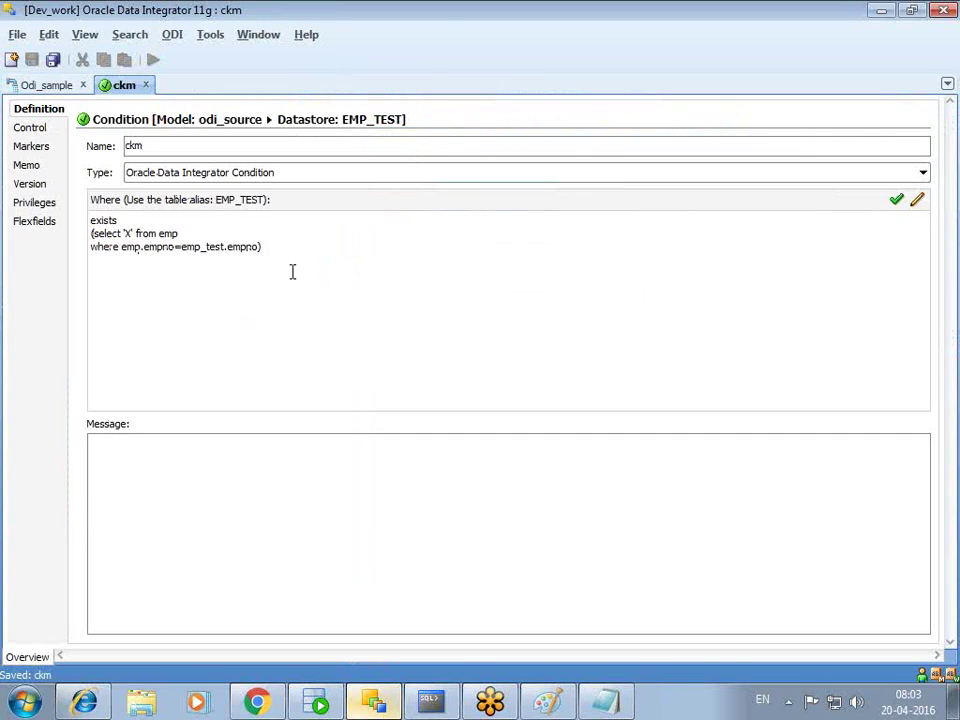
{"action": "left_click", "coordinate": [45, 85]}
{"action": "double_click", "coordinate": [422, 89]}
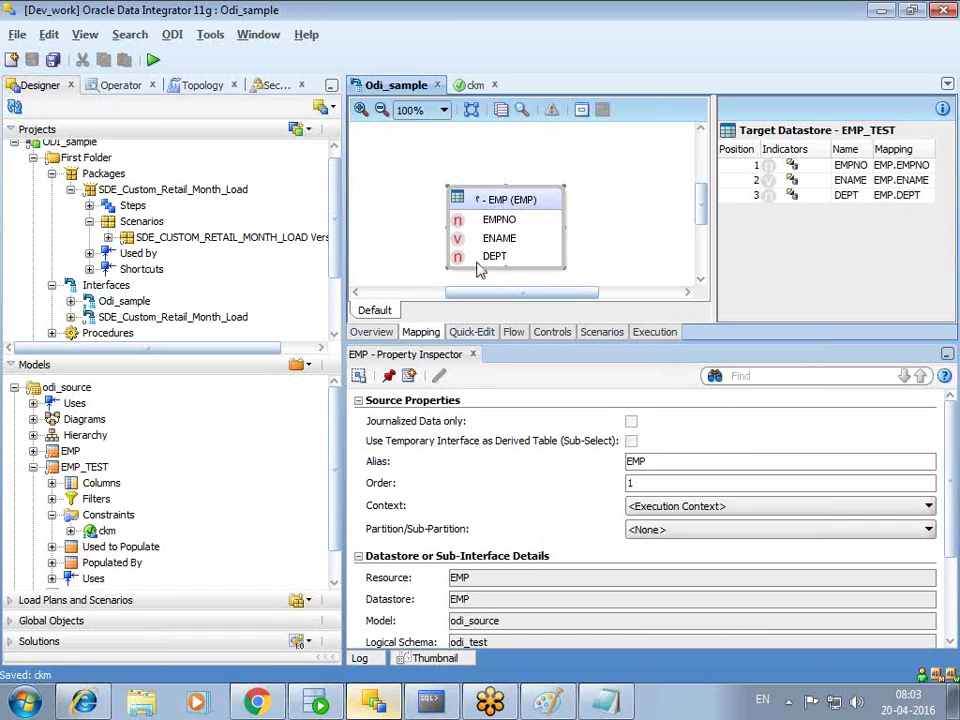
{"action": "left_click", "coordinate": [472, 86]}
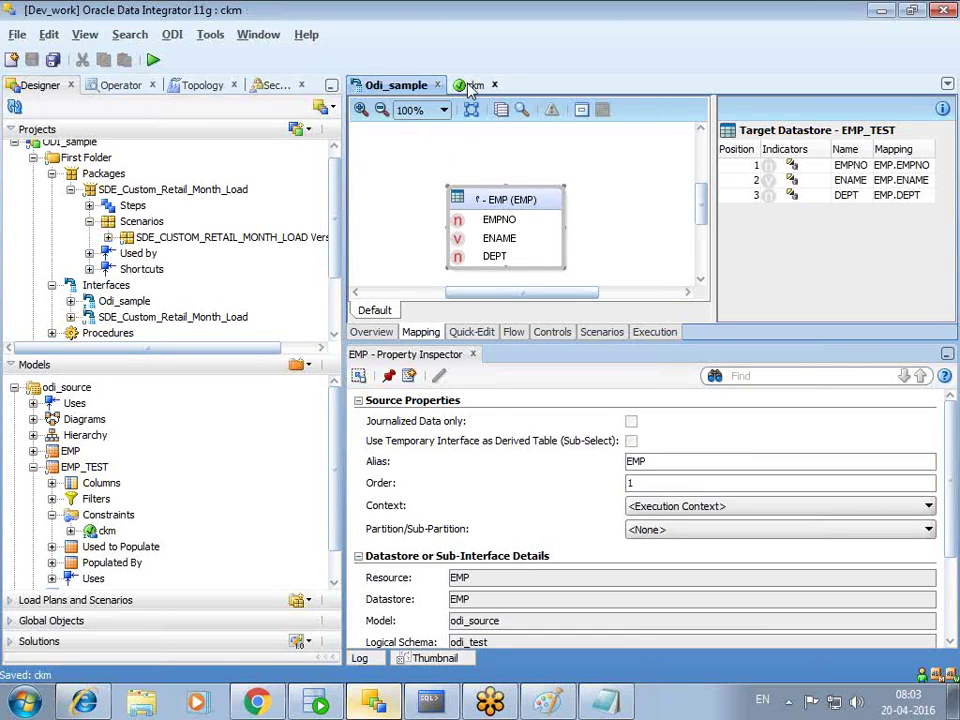
{"action": "left_click", "coordinate": [398, 86]}
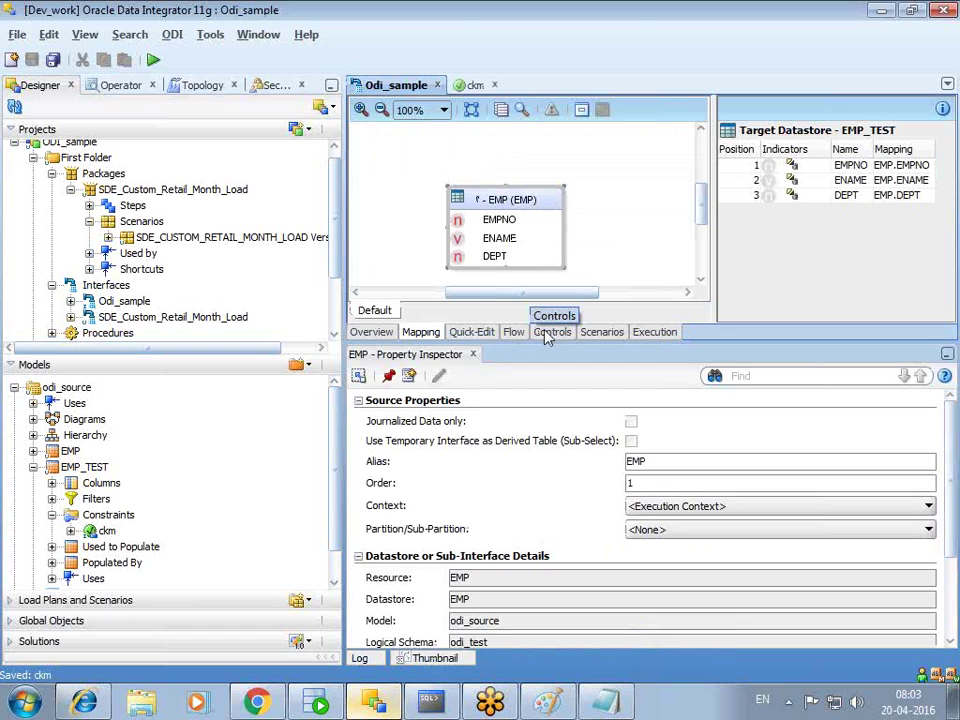
- In Odi_sample's Controls settings, set the ckm constraint value to true
{"action": "left_click", "coordinate": [550, 332]}
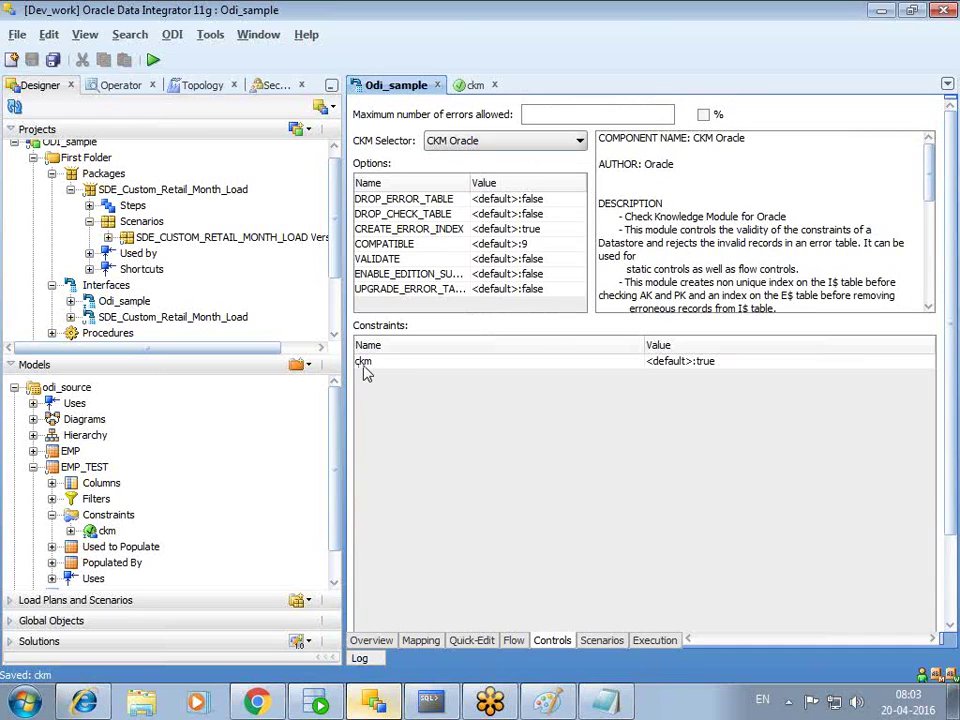
{"action": "left_click", "coordinate": [727, 366]}
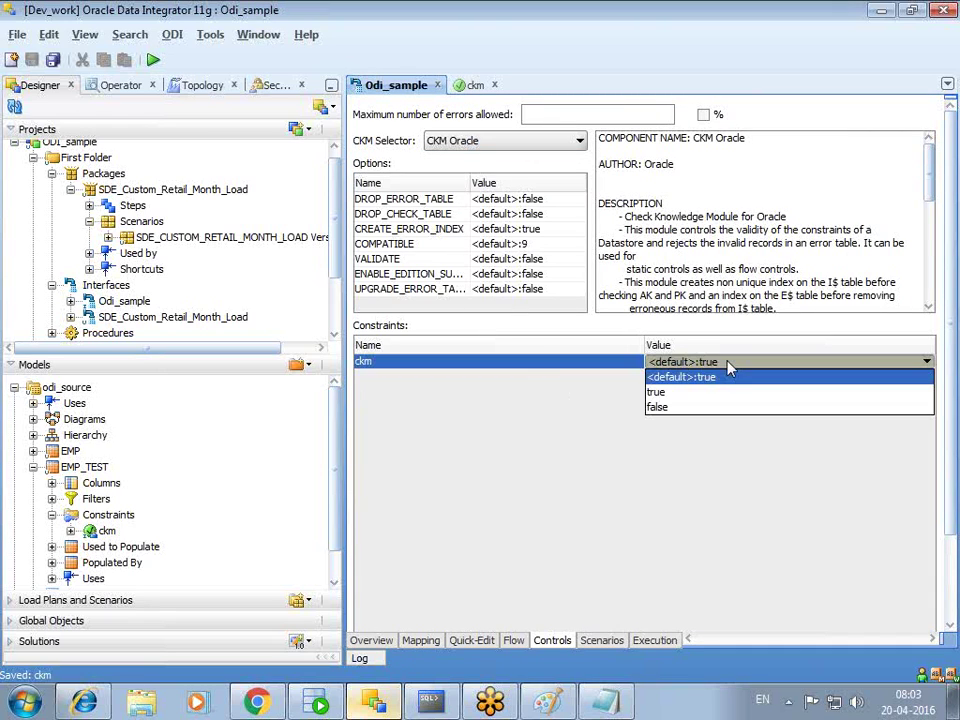
{"action": "left_click", "coordinate": [683, 406]}
{"action": "left_click", "coordinate": [686, 364]}
{"action": "left_click", "coordinate": [686, 391]}
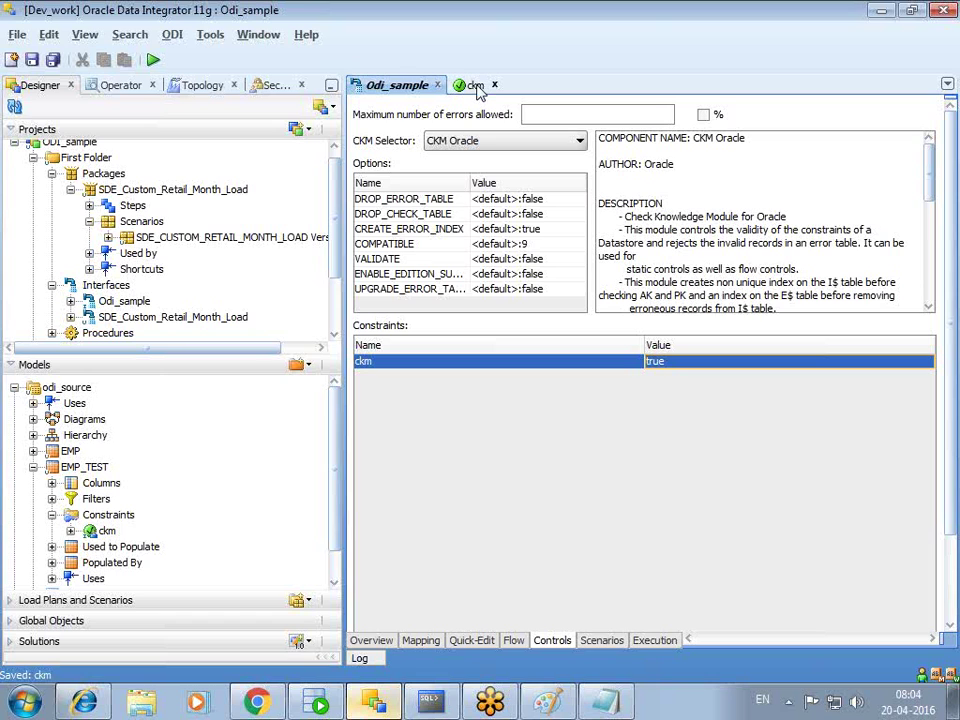
{"action": "left_click", "coordinate": [513, 641]}
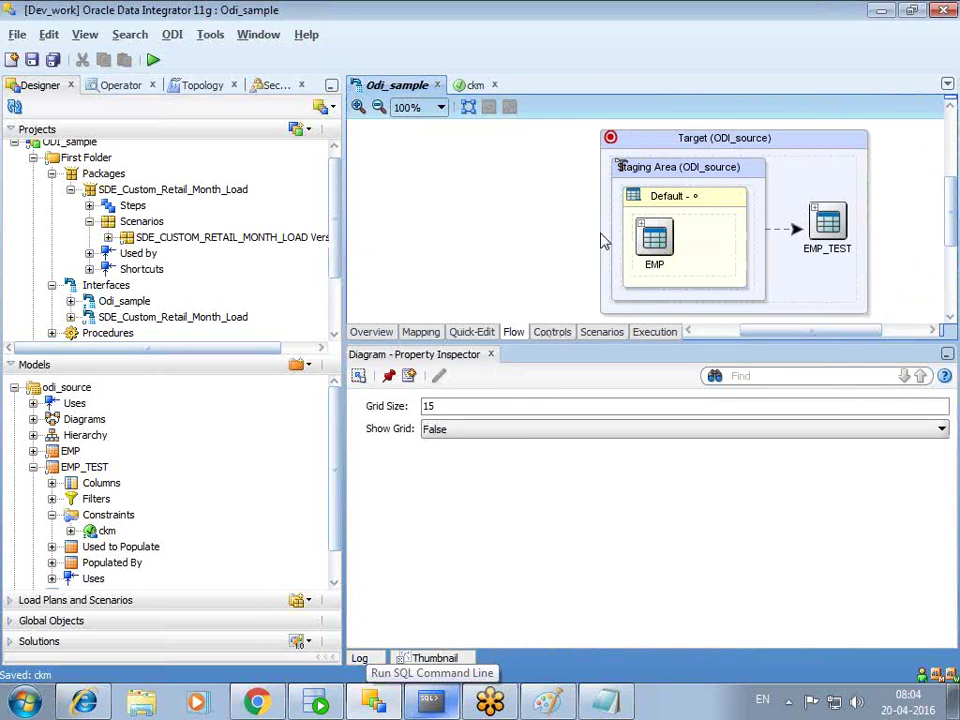
- Check the target's FLOW_CONTROL and STATIC_CONTROL options in Odi_sample's Flow diagram
{"action": "left_click", "coordinate": [643, 145]}
{"action": "left_click", "coordinate": [405, 531]}
{"action": "left_click", "coordinate": [408, 562]}
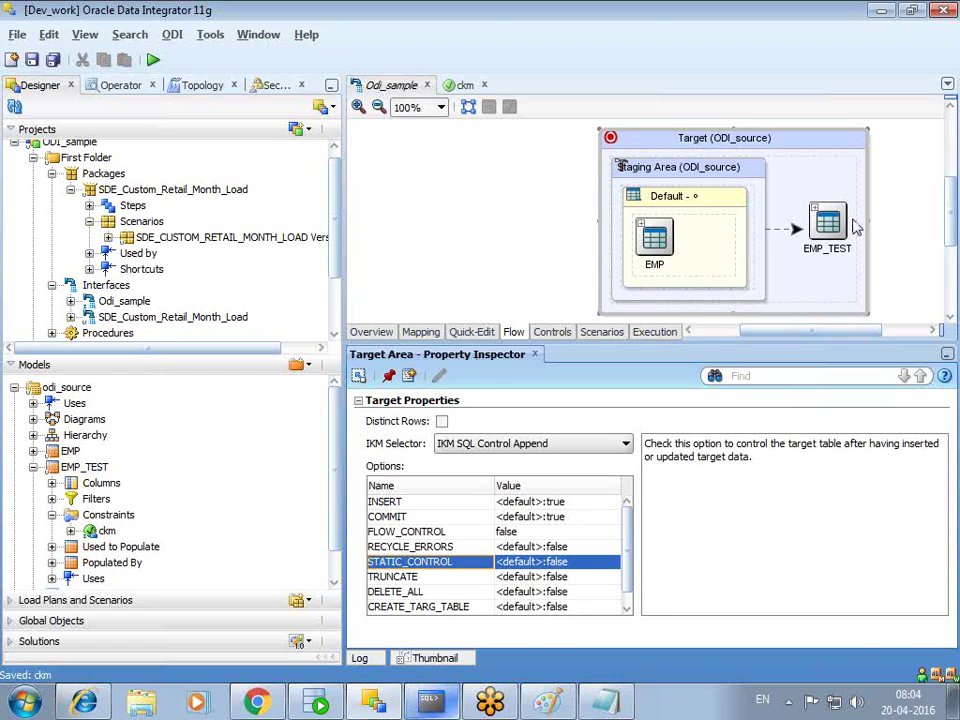
{"action": "left_click", "coordinate": [424, 333]}
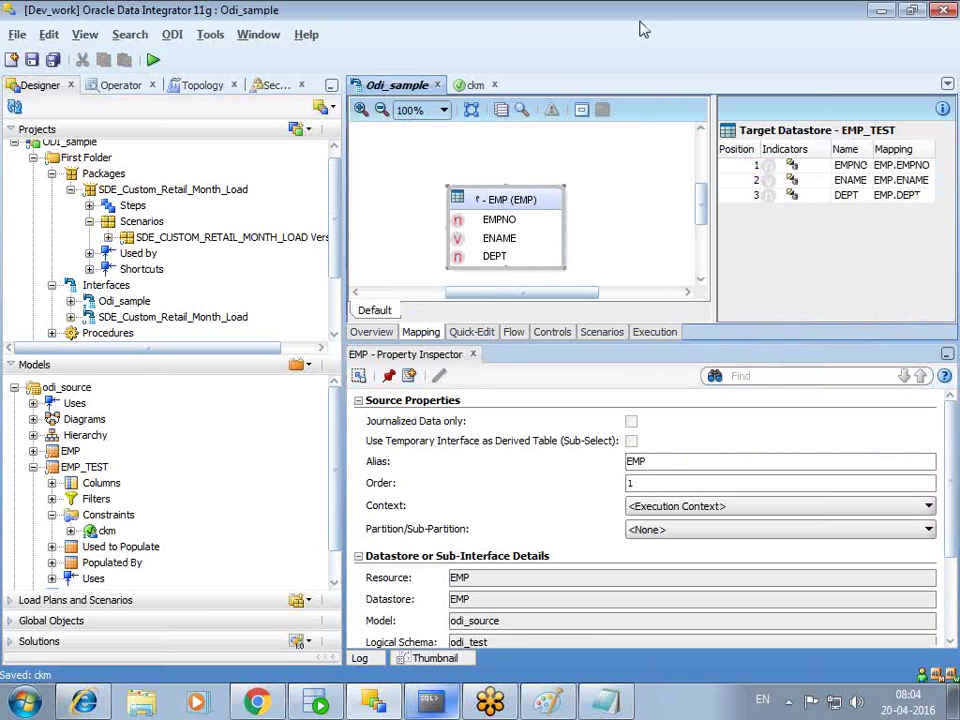
- Start a Notepad note line: 10 records with 5 error records
{"action": "key", "text": "alt+Tab"}
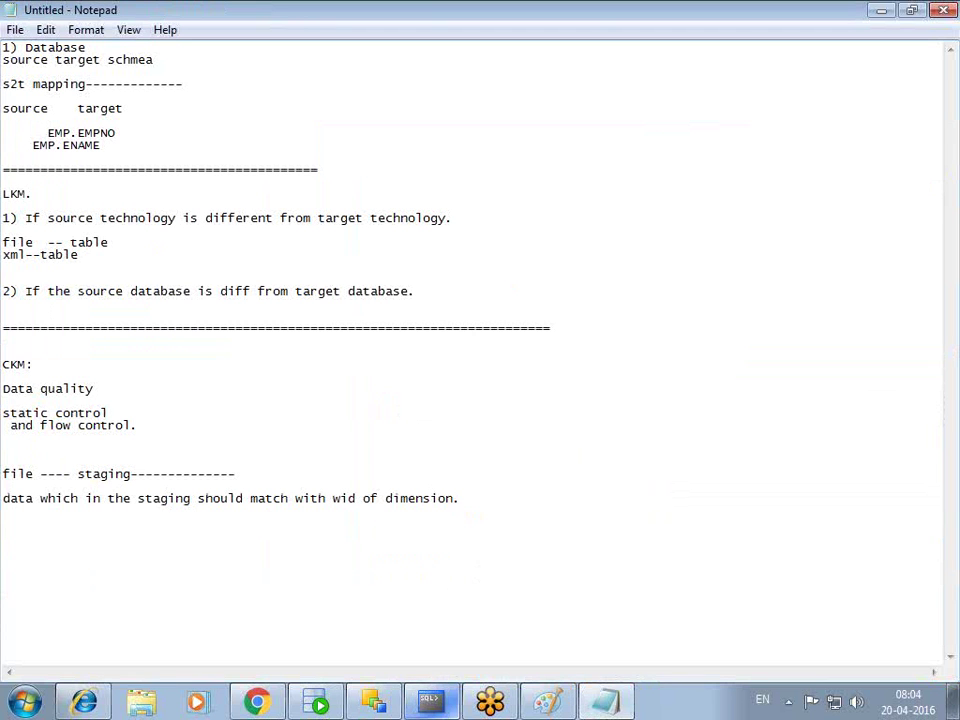
{"action": "key", "text": "Return"}
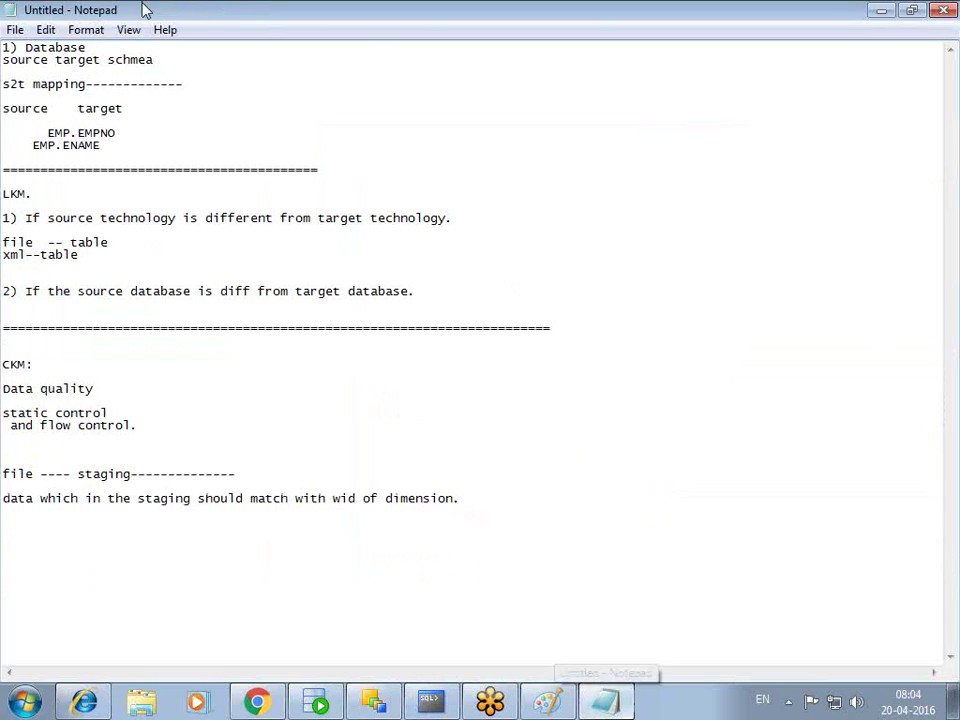
{"action": "type", "text": "10 recor"}
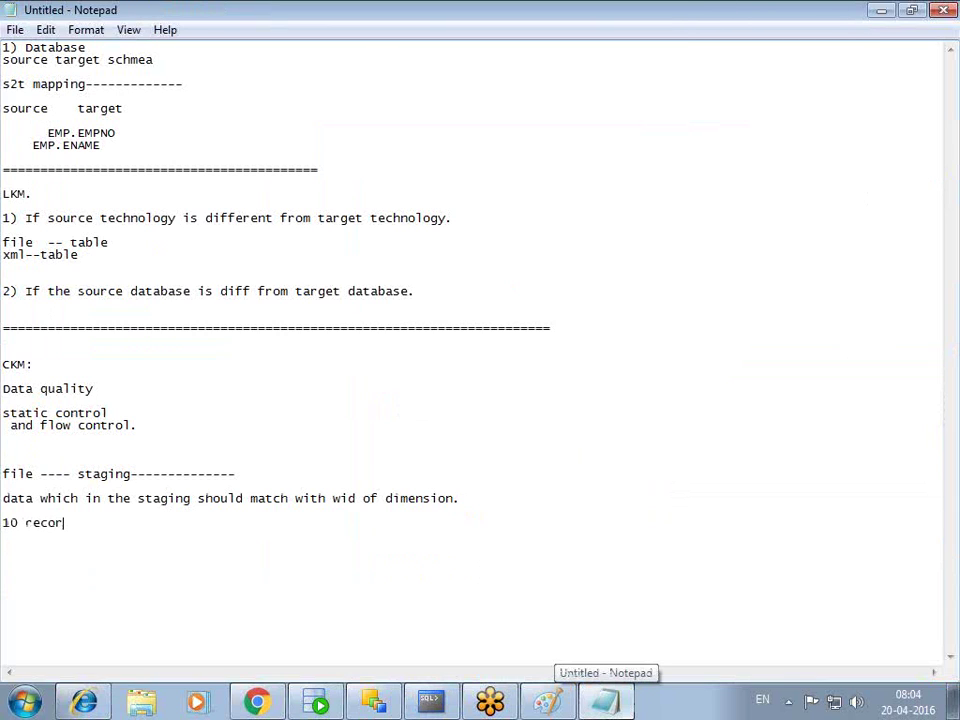
{"action": "type", "text": "ds ---- "}
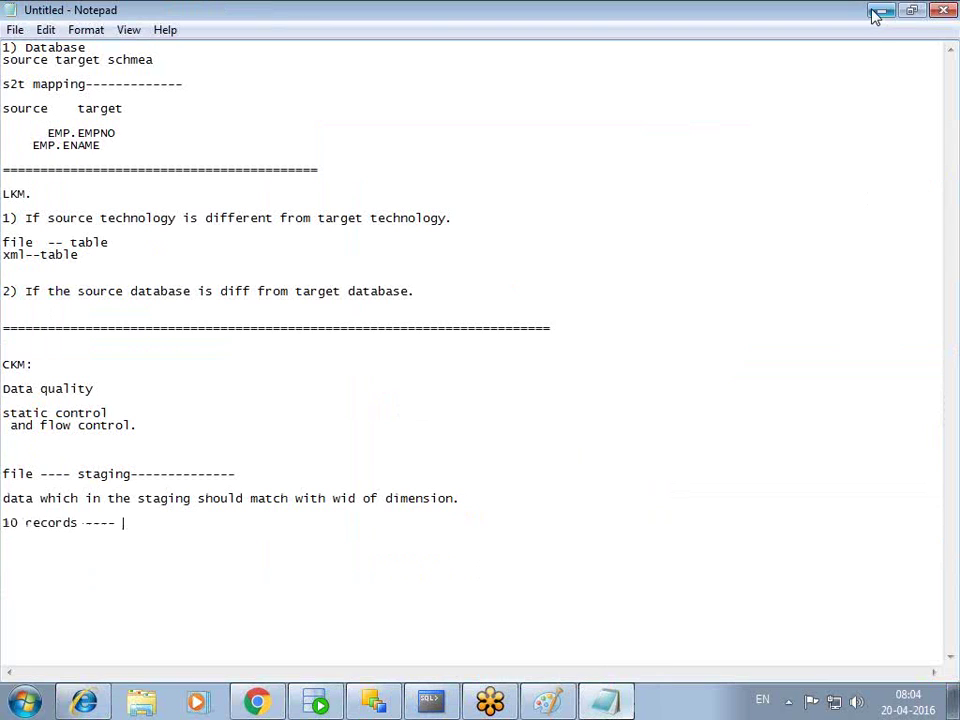
{"action": "type", "text": "targer"}
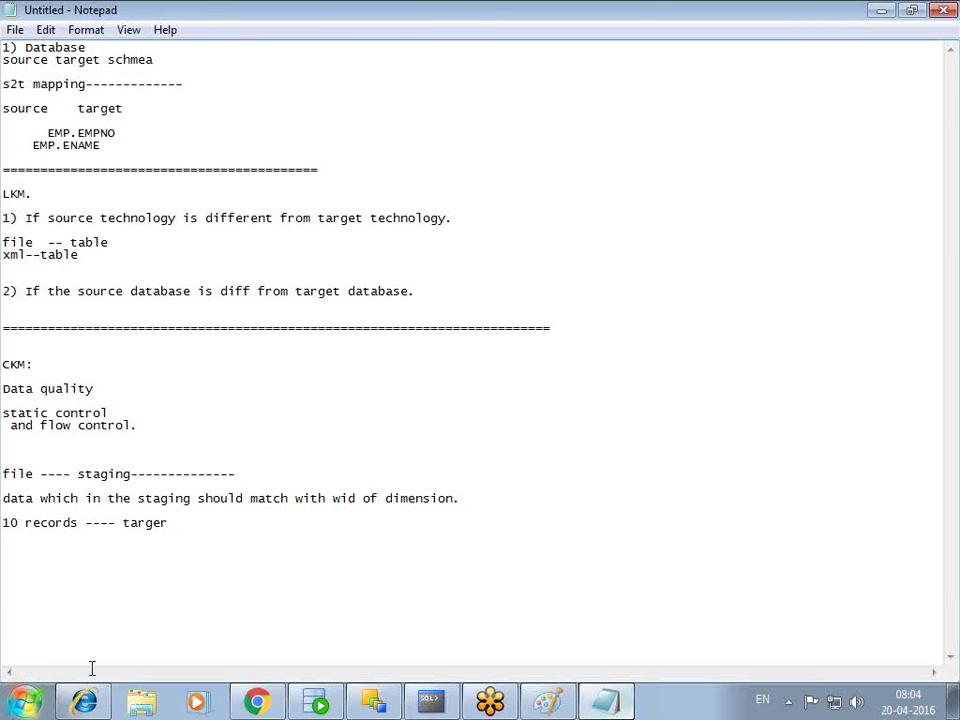
{"action": "right_click", "coordinate": [182, 612]}
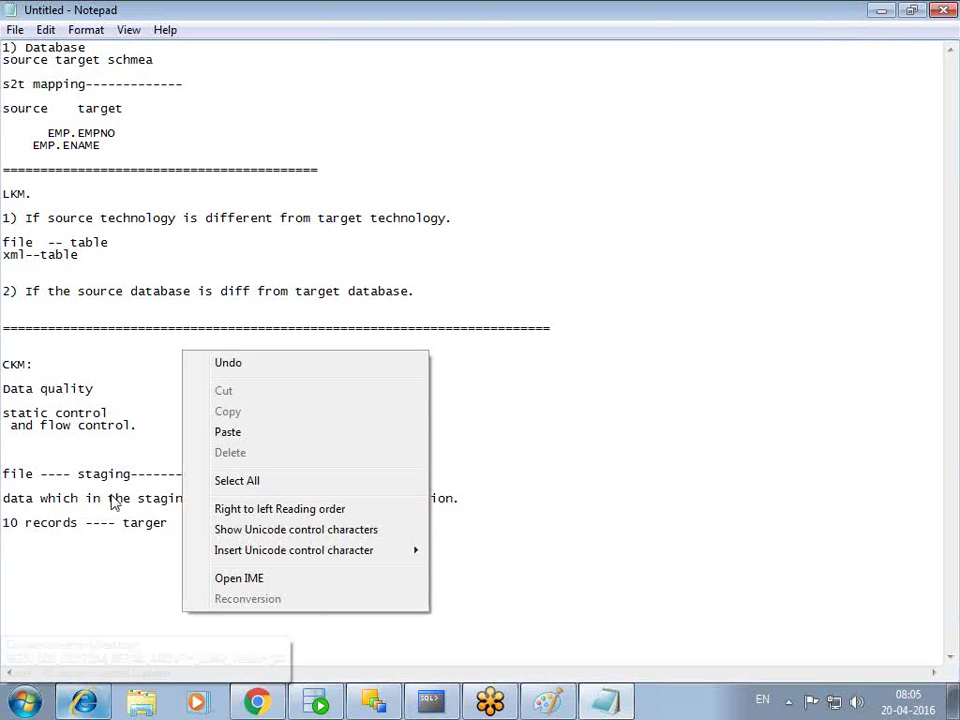
{"action": "left_click", "coordinate": [113, 503]}
{"action": "key", "text": "BackSpace"}
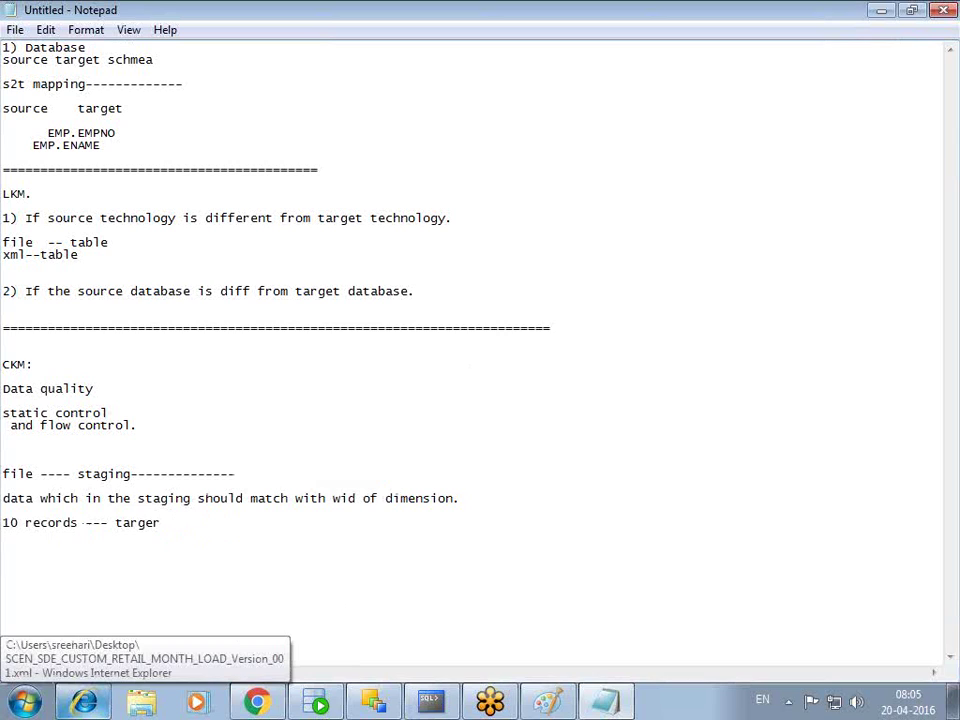
{"action": "type", "text": "5 error reoac"}
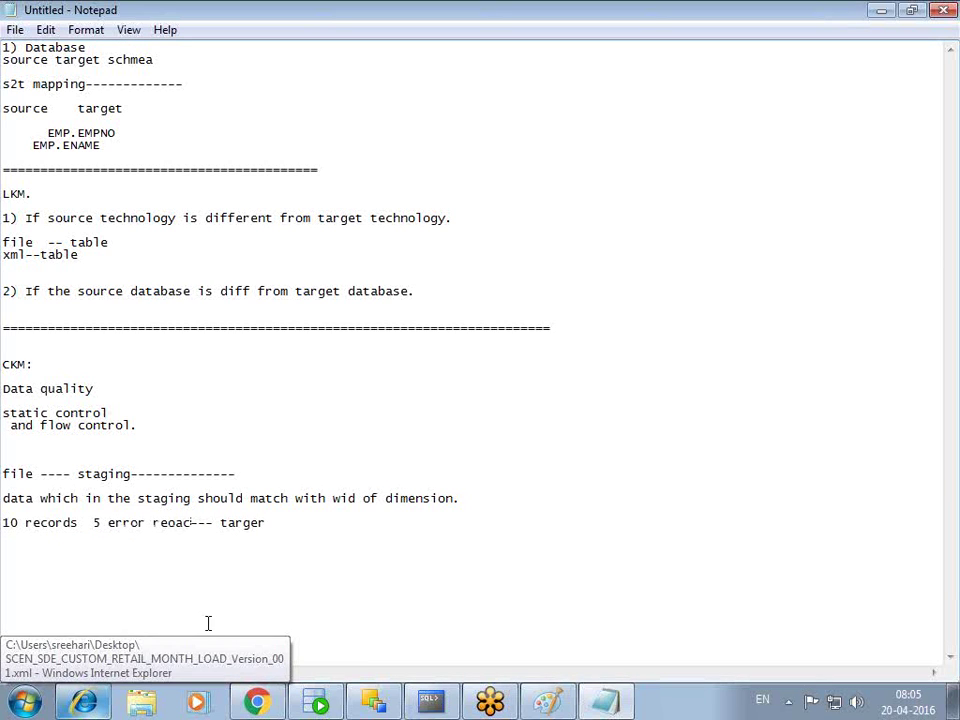
{"action": "key", "text": "BackSpace"}
{"action": "key", "text": "BackSpace"}
{"action": "key", "text": "BackSpace"}
{"action": "type", "text": "corcs"}
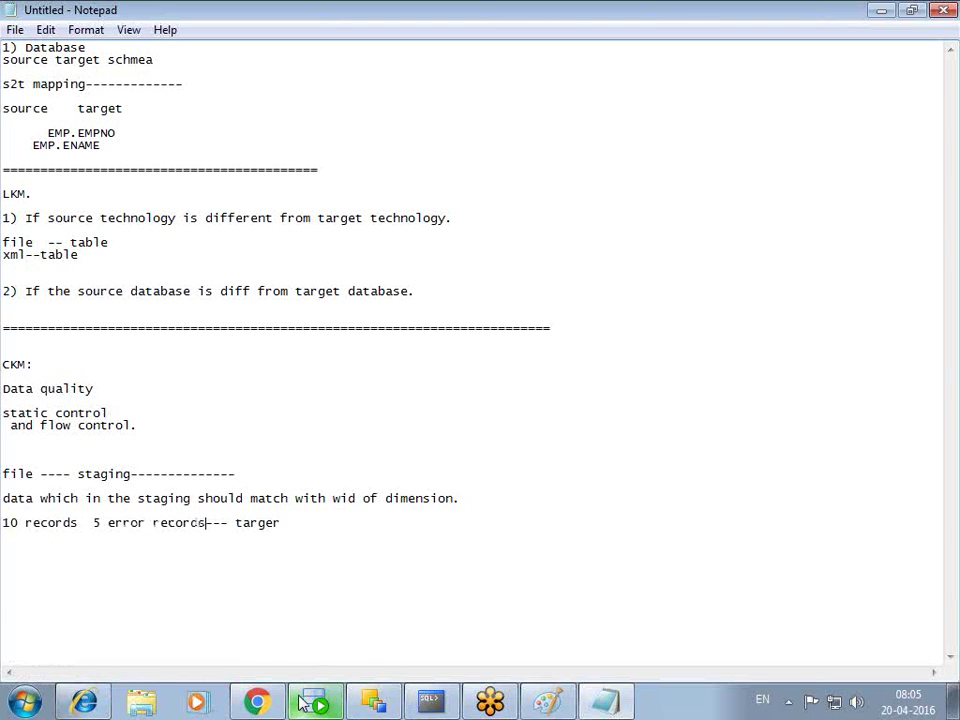
{"action": "key", "text": "Delete"}
{"action": "key", "text": "Delete"}
{"action": "key", "text": "Delete"}
{"action": "key", "text": "Delete"}
{"action": "key", "text": "Delete"}
{"action": "key", "text": "Delete"}
{"action": "key", "text": "Delete"}
{"action": "key", "text": "Delete"}
{"action": "key", "text": "End"}
{"action": "type", "text": "n"}
{"action": "key", "text": "BackSpace"}
{"action": "type", "text": "--- "}
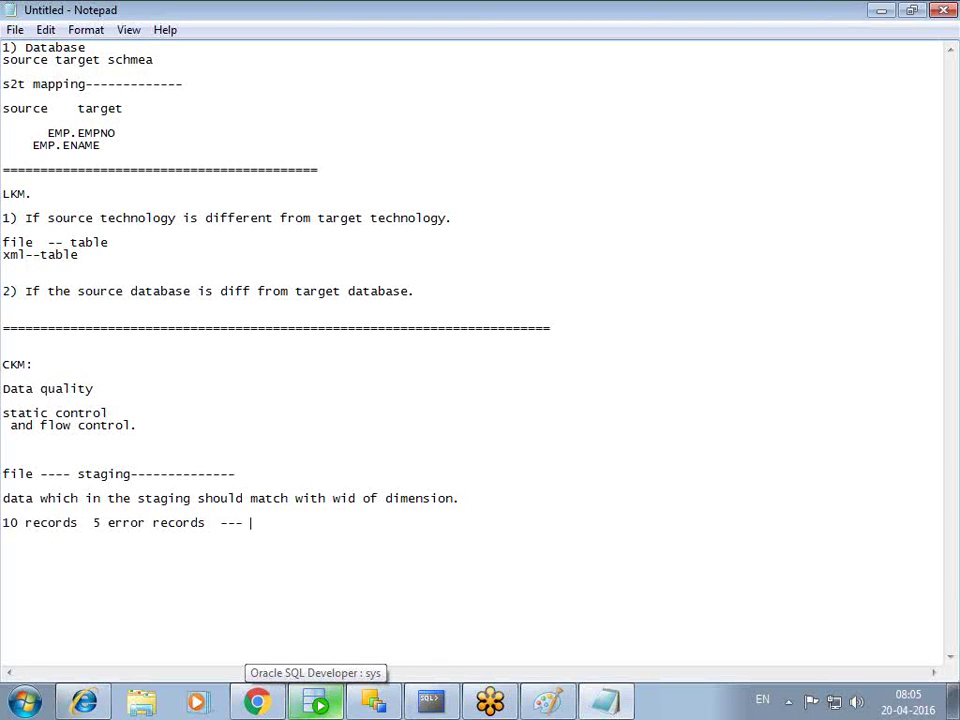
{"action": "type", "text": " 1"}
{"action": "key", "text": "BackSpace"}
- Finish the note: 10 records go to the target, 5 error records to the E$ table
{"action": "type", "text": "0 records inthe ra"}
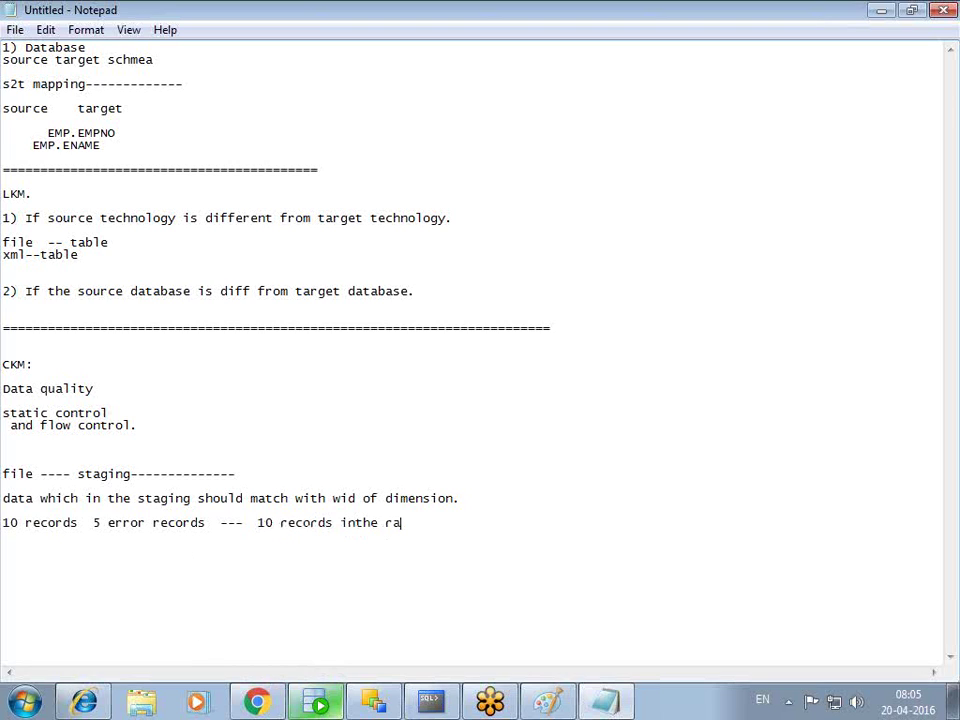
{"action": "key", "text": "BackSpace"}
{"action": "key", "text": "BackSpace"}
{"action": "type", "text": "the ta"}
{"action": "key", "text": "BackSpace"}
{"action": "key", "text": "BackSpace"}
{"action": "type", "text": "agetr"}
{"action": "key", "text": "BackSpace"}
{"action": "key", "text": "BackSpace"}
{"action": "key", "text": "BackSpace"}
{"action": "key", "text": "BackSpace"}
{"action": "type", "text": "r"}
{"action": "type", "text": "5 error e"}
{"action": "key", "text": "BackSpace"}
{"action": "type", "text": "records $"}
{"action": "key", "text": "BackSpace"}
{"action": "type", "text": "E$ table."}
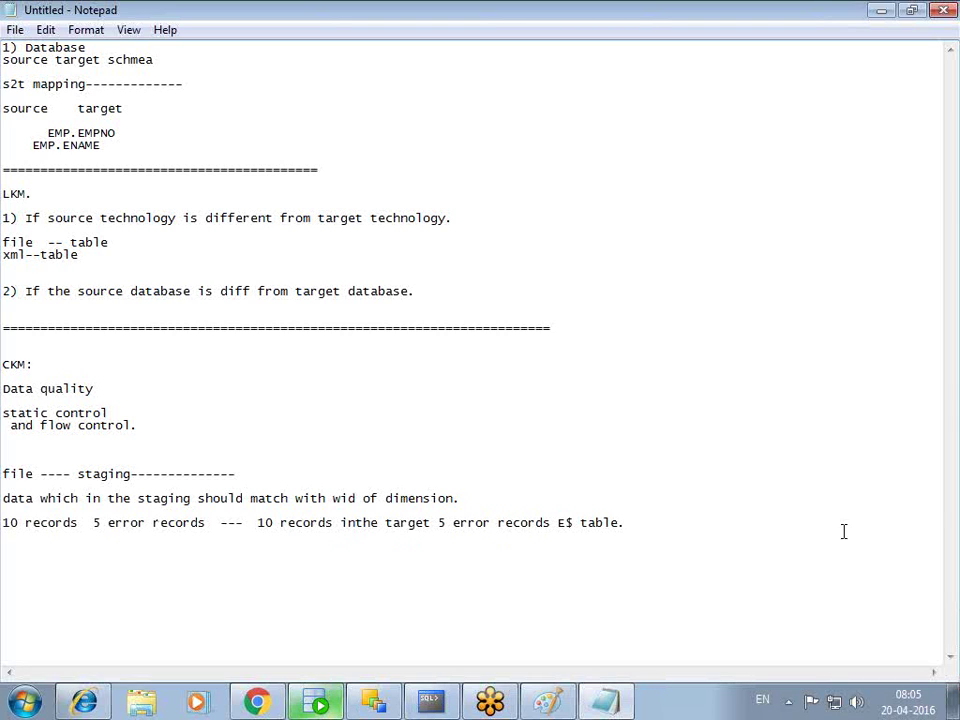
{"action": "key", "text": "Return"}
{"action": "type", "text": "10"}
{"action": "right_click", "coordinate": [508, 713]}
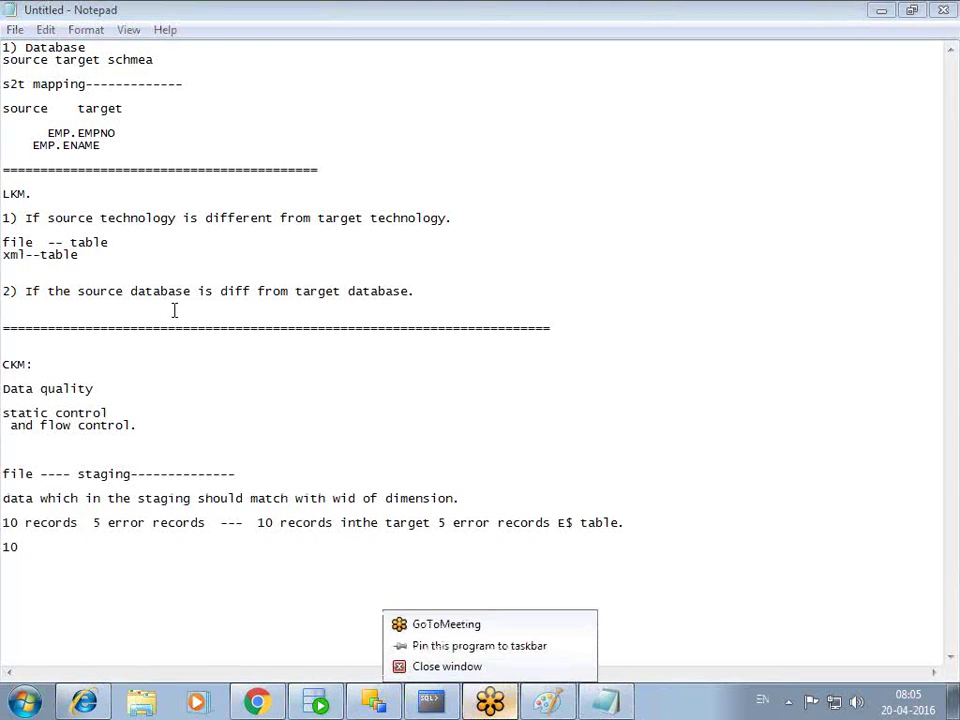
{"action": "left_click", "coordinate": [62, 537]}
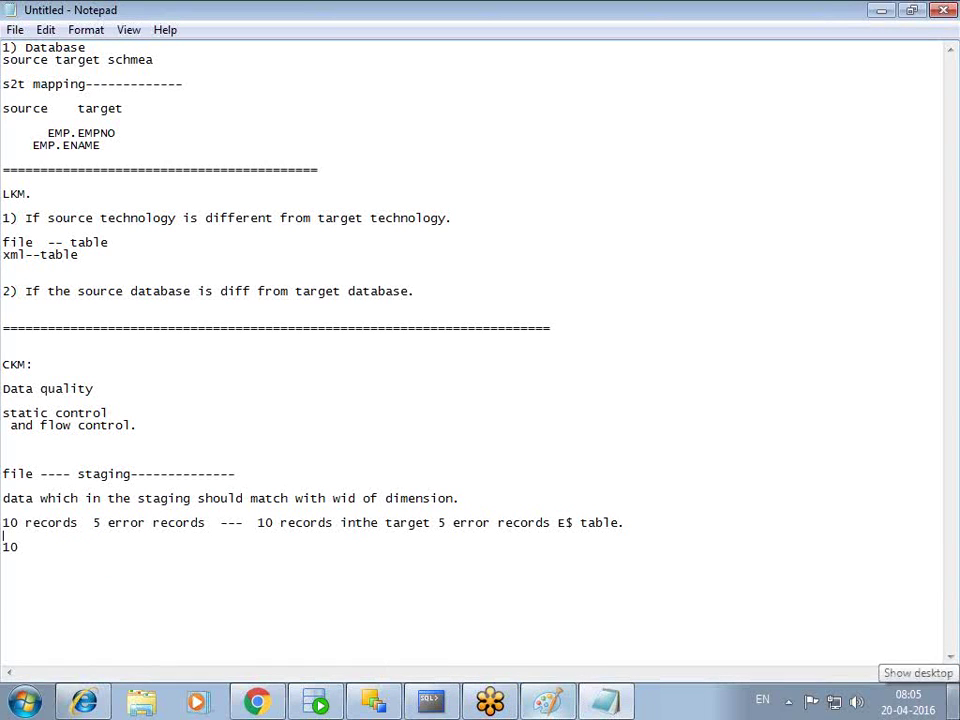
- Continue the '10' line with 'records 5 errors records beofre inserting into target only 5 records target'
{"action": "left_click", "coordinate": [64, 544]}
{"action": "type", "text": "reco"}
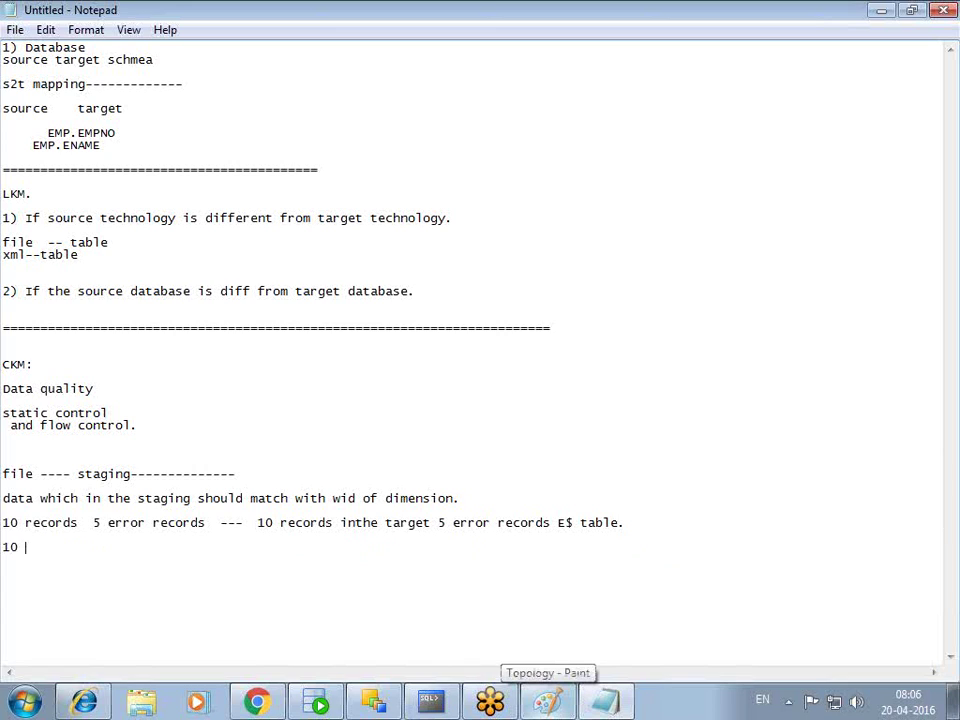
{"action": "type", "text": "rds "}
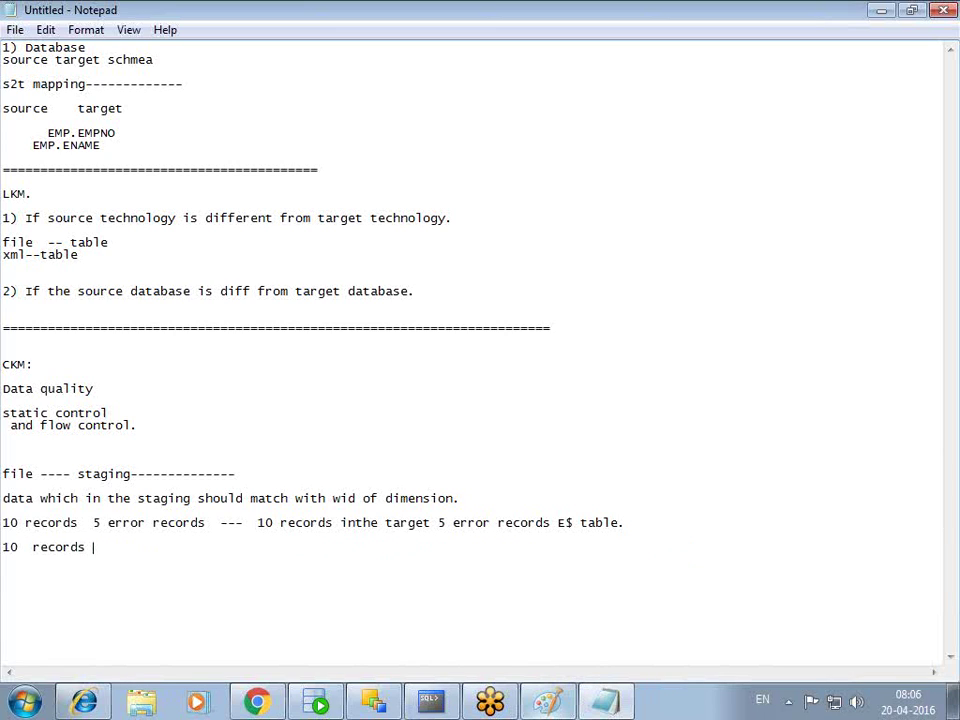
{"action": "type", "text": "5 errors recore"}
{"action": "key", "text": "BackSpace"}
{"action": "type", "text": "ds"}
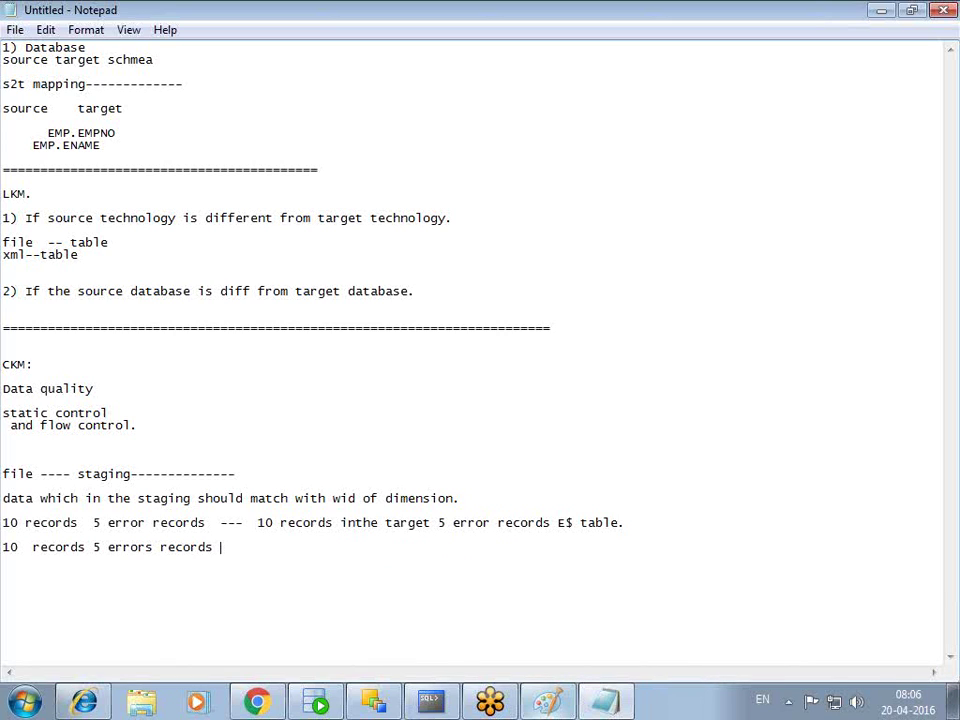
{"action": "type", "text": " beofre insertingg"}
{"action": "key", "text": "BackSpace"}
{"action": "key", "text": "BackSpace"}
{"action": "type", "text": "into ta"}
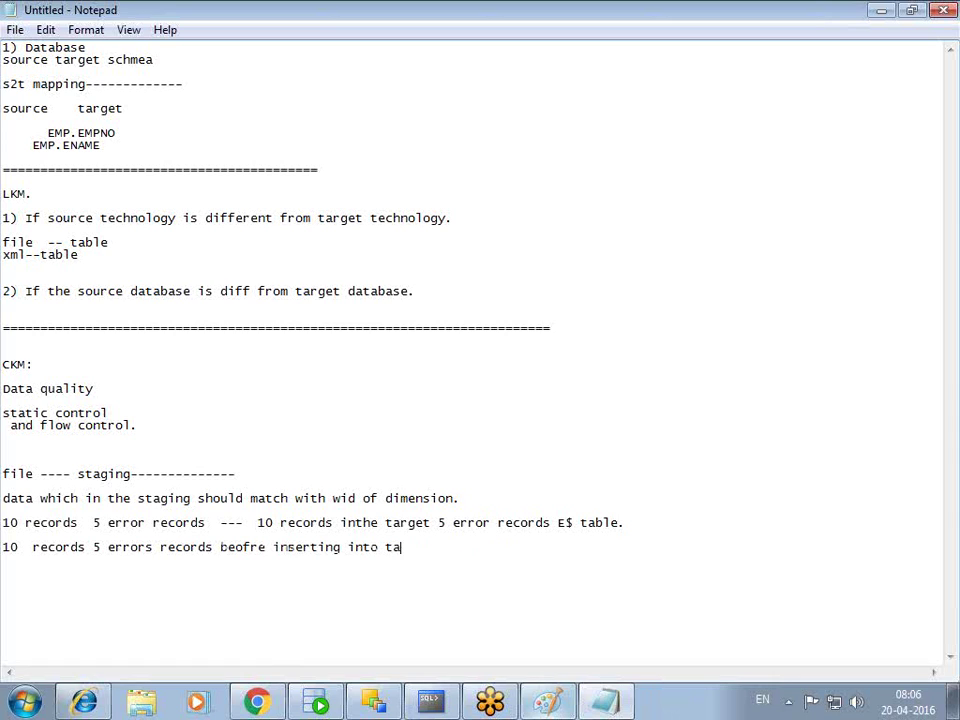
{"action": "type", "text": "rget"}
{"action": "type", "text": "nlty"}
{"action": "key", "text": "BackSpace"}
{"action": "key", "text": "BackSpace"}
{"action": "key", "text": "BackSpace"}
{"action": "key", "text": "BackSpace"}
{"action": "key", "text": "BackSpace"}
{"action": "type", "text": "only 5 recorder"}
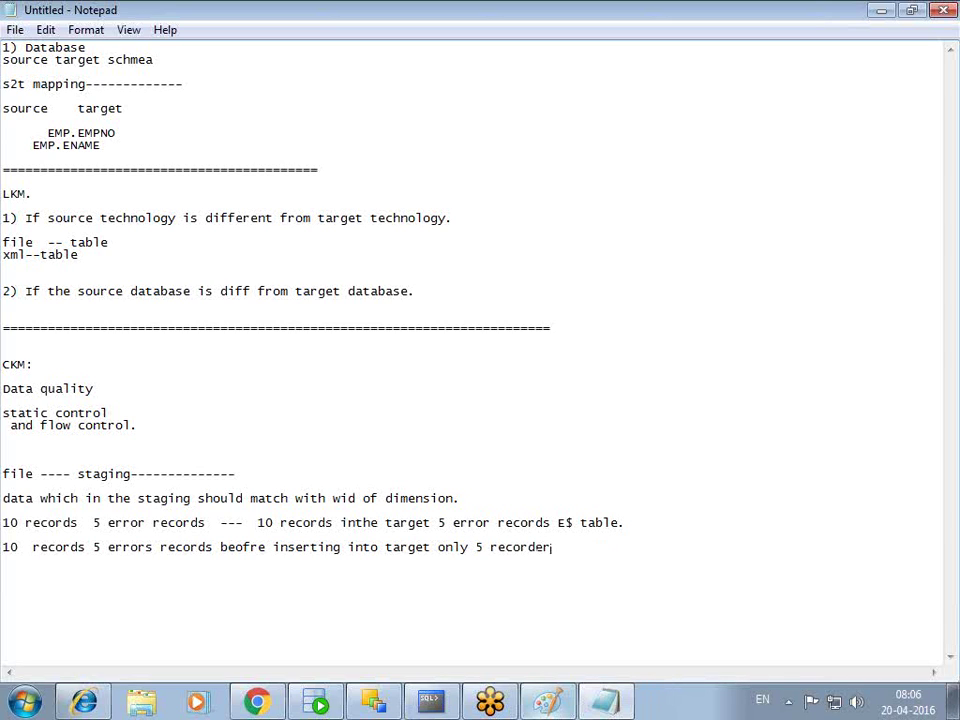
{"action": "key", "text": "BackSpace"}
{"action": "type", "text": "s target"}
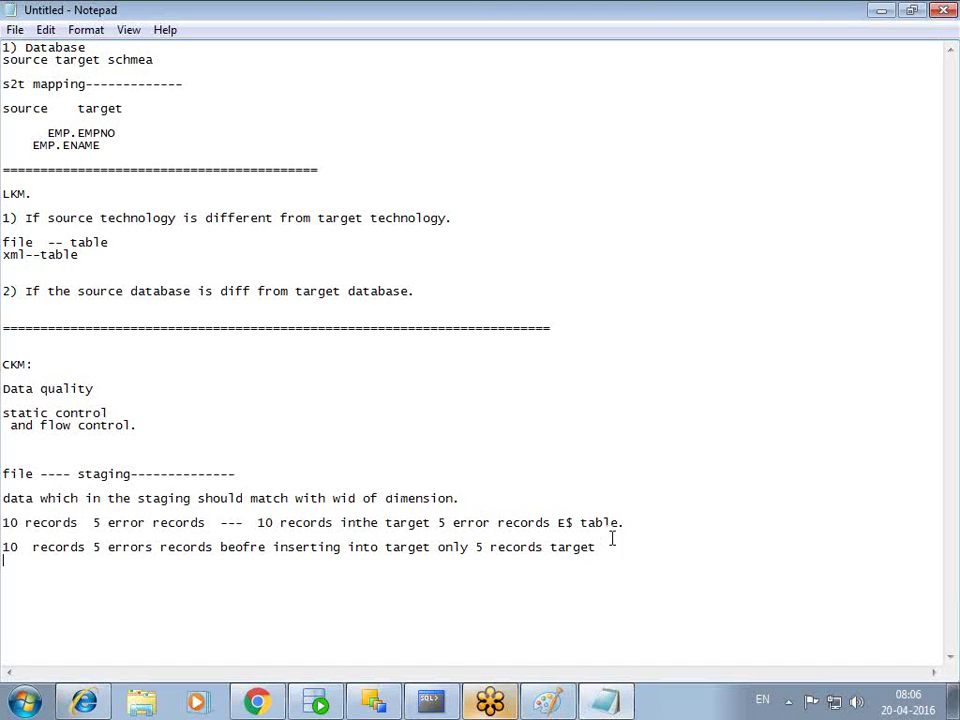
{"action": "left_click_drag", "start_coordinate": [189, 557], "coordinate": [5, 527]}
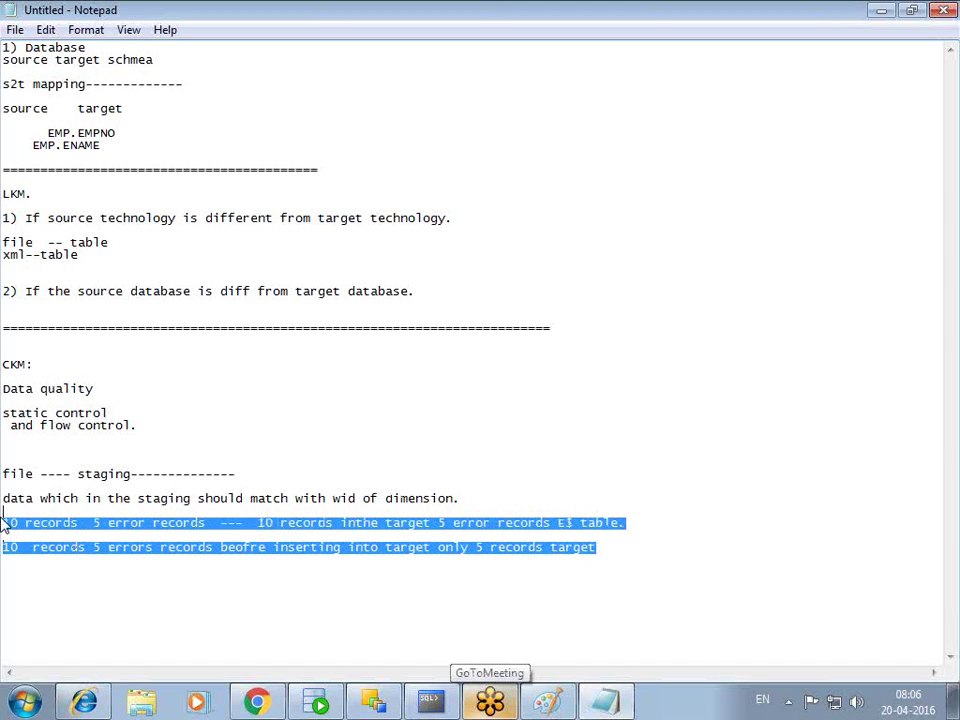
{"action": "left_click", "coordinate": [234, 538]}
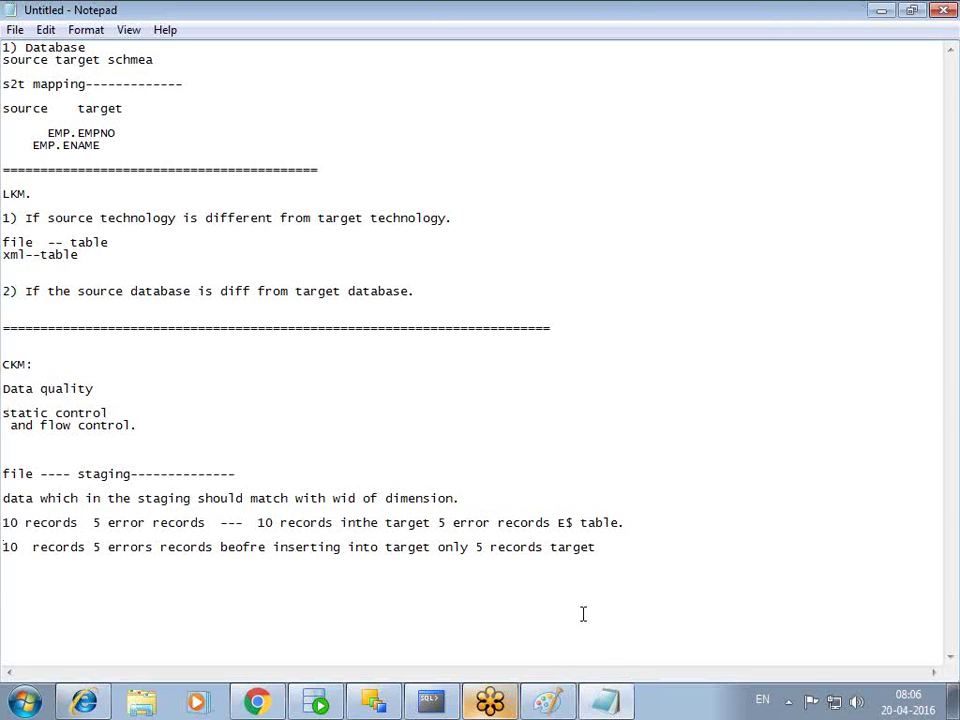
{"action": "double_click", "coordinate": [562, 522]}
{"action": "left_click", "coordinate": [325, 484]}
{"action": "left_click_drag", "start_coordinate": [325, 484], "coordinate": [3, 412]}
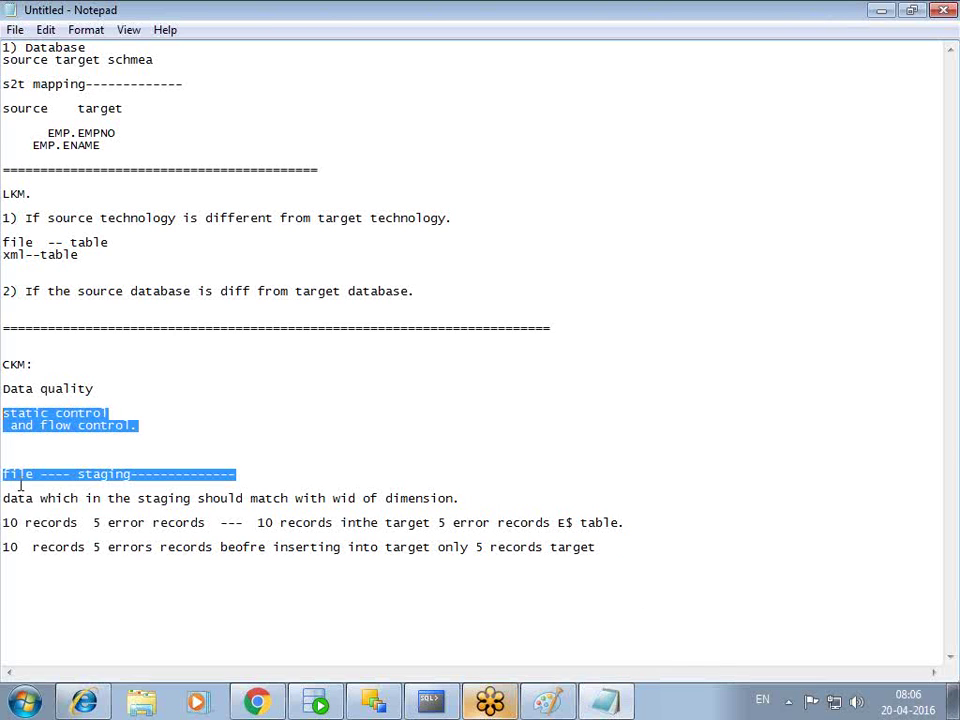
{"action": "left_click", "coordinate": [19, 568]}
{"action": "left_click_drag", "start_coordinate": [602, 550], "coordinate": [3, 497]}
{"action": "left_click_drag", "start_coordinate": [3, 547], "coordinate": [394, 598]}
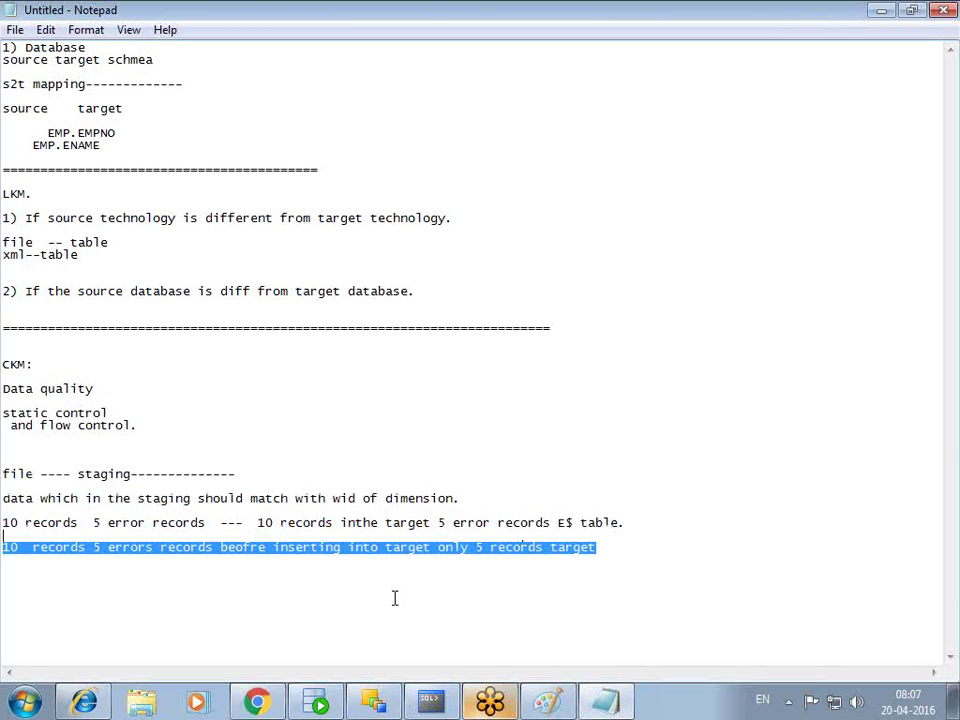
{"action": "left_click", "coordinate": [465, 591]}
{"action": "left_click_drag", "start_coordinate": [598, 549], "coordinate": [18, 522]}
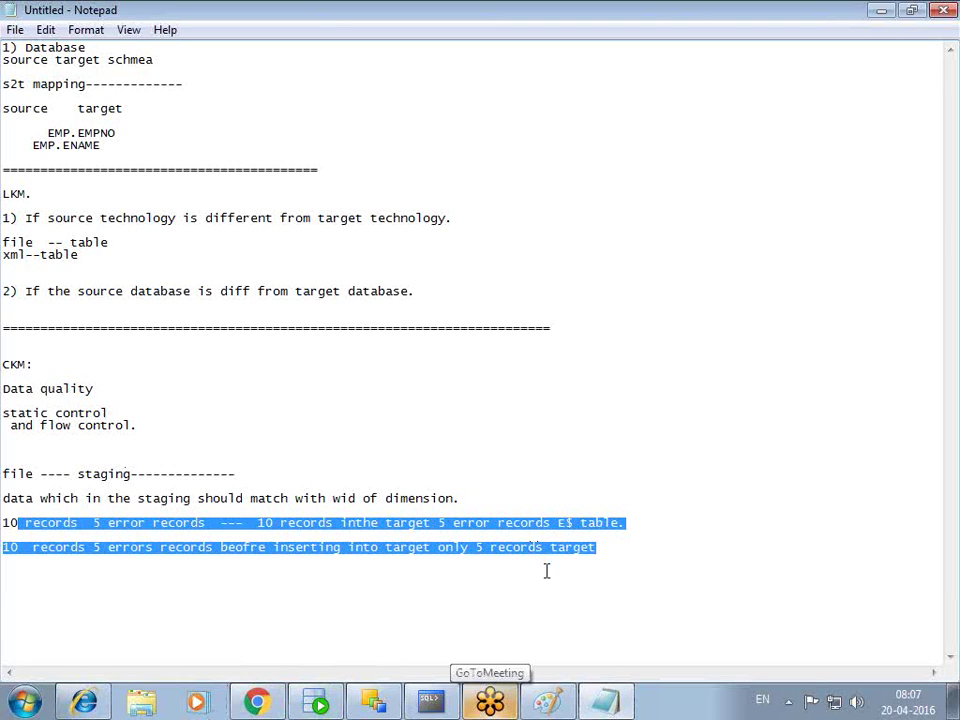
{"action": "left_click", "coordinate": [106, 524]}
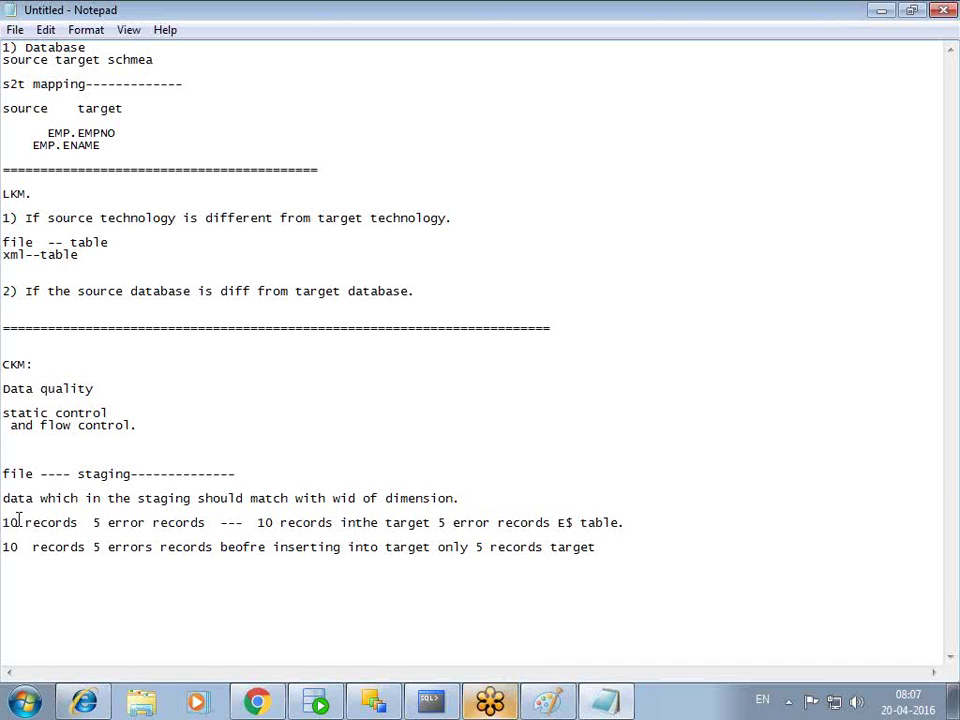
- Highlight parts of the records line, such as '10 records 5 error records' and '5 error records E$ table'
{"action": "left_click_drag", "start_coordinate": [55, 522], "coordinate": [80, 522]}
{"action": "left_click", "coordinate": [265, 525]}
{"action": "key", "text": "shift+End"}
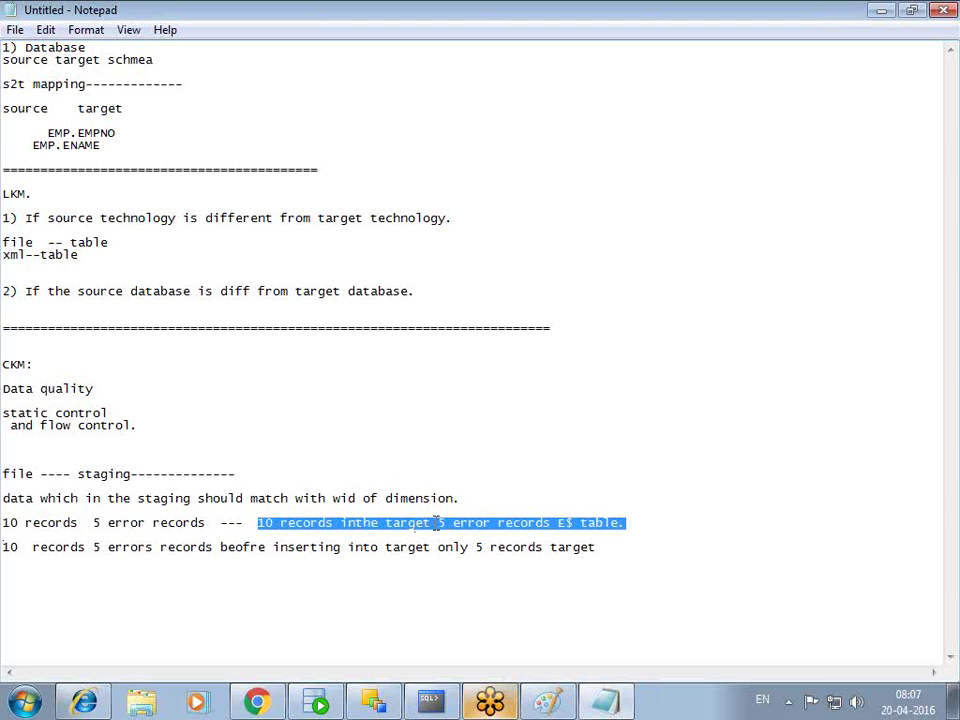
{"action": "left_click", "coordinate": [440, 522]}
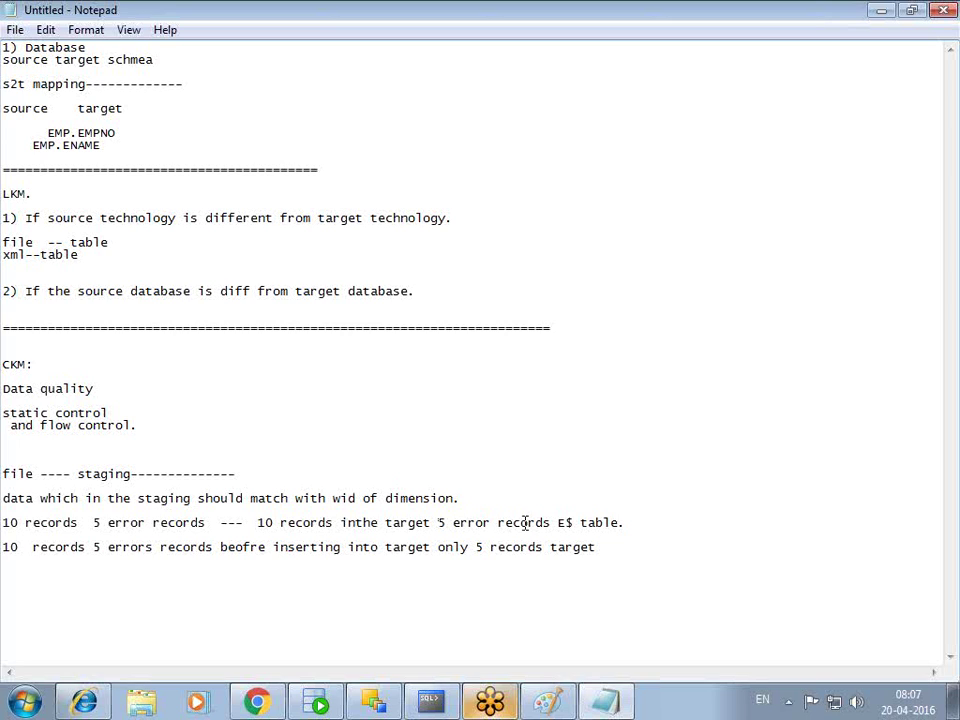
{"action": "left_click_drag", "start_coordinate": [385, 527], "coordinate": [491, 529]}
{"action": "left_click", "coordinate": [651, 538]}
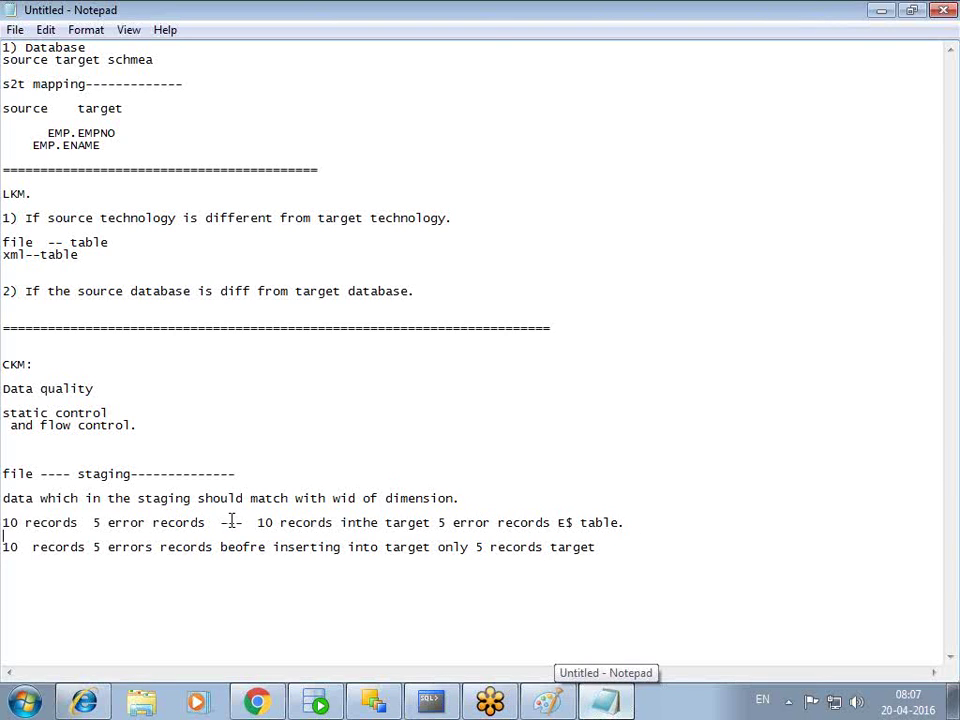
{"action": "left_click_drag", "start_coordinate": [204, 522], "coordinate": [2, 522]}
{"action": "left_click", "coordinate": [94, 525]}
{"action": "left_click_drag", "start_coordinate": [439, 522], "coordinate": [613, 535]}
{"action": "left_click", "coordinate": [633, 526]}
{"action": "key", "text": "shift+Home"}
{"action": "left_click", "coordinate": [437, 522], "text": "shift"}
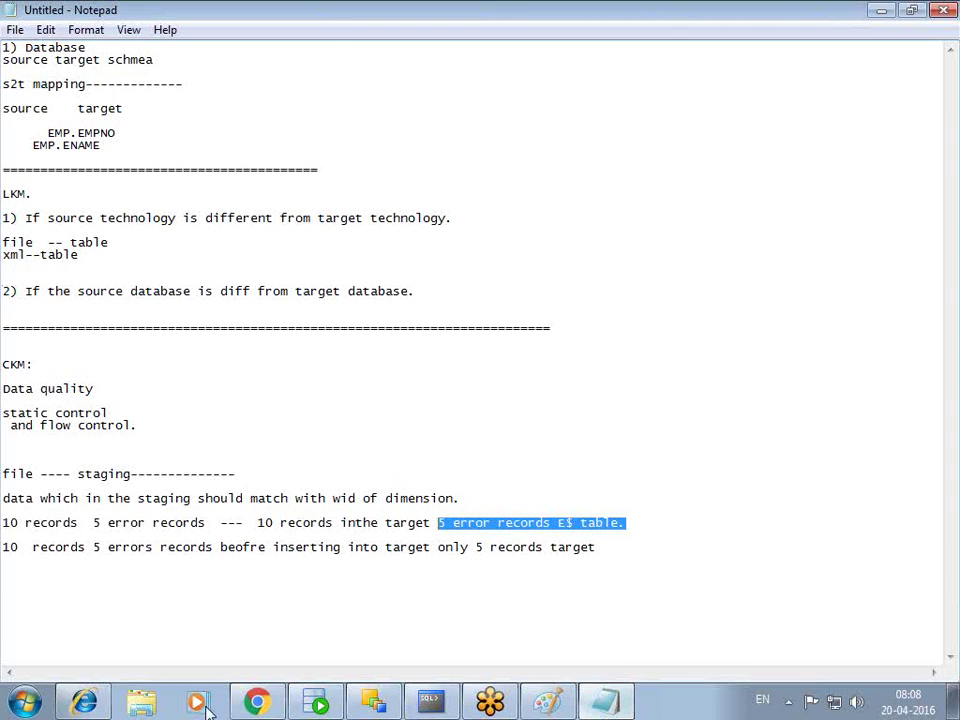
- Trim the ==== separator above the CKM section to match the LKM separator's length
{"action": "left_click_drag", "start_coordinate": [469, 547], "coordinate": [2, 497]}
{"action": "left_click", "coordinate": [909, 326]}
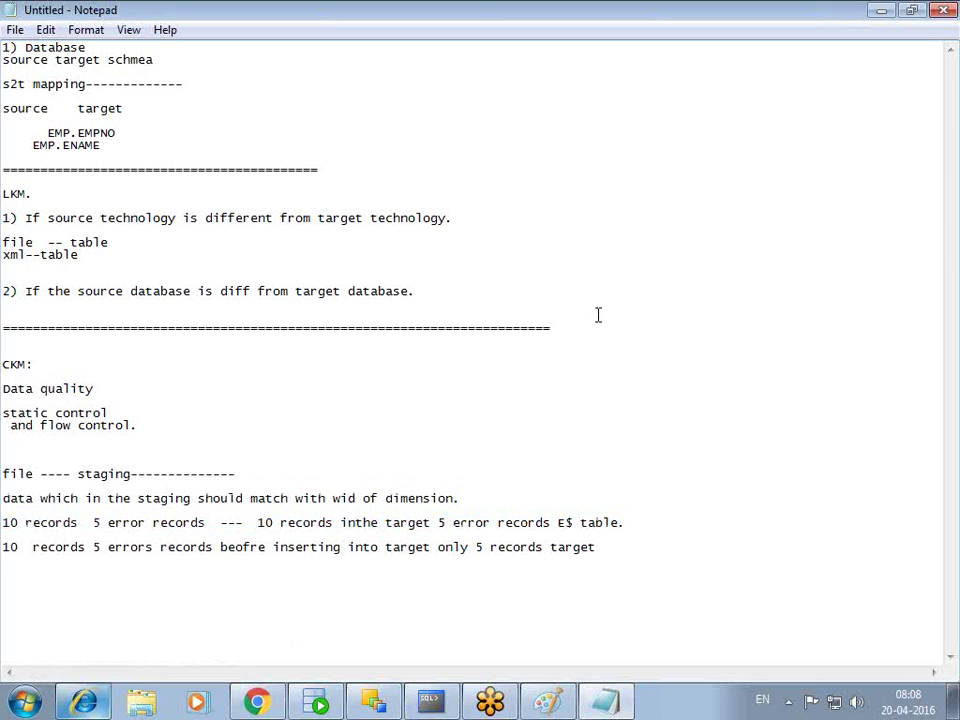
{"action": "key", "text": "BackSpace"}
{"action": "key", "text": "BackSpace"}
{"action": "key", "text": "BackSpace"}
{"action": "key", "text": "BackSpace"}
{"action": "key", "text": "BackSpace"}
{"action": "key", "text": "BackSpace"}
{"action": "key", "text": "BackSpace"}
{"action": "key", "text": "BackSpace"}
{"action": "key", "text": "BackSpace"}
{"action": "key", "text": "BackSpace"}
{"action": "key", "text": "BackSpace"}
{"action": "key", "text": "BackSpace"}
{"action": "key", "text": "BackSpace"}
{"action": "key", "text": "BackSpace"}
{"action": "key", "text": "BackSpace"}
{"action": "key", "text": "BackSpace"}
{"action": "key", "text": "BackSpace"}
{"action": "key", "text": "BackSpace"}
{"action": "key", "text": "BackSpace"}
{"action": "key", "text": "BackSpace"}
{"action": "key", "text": "BackSpace"}
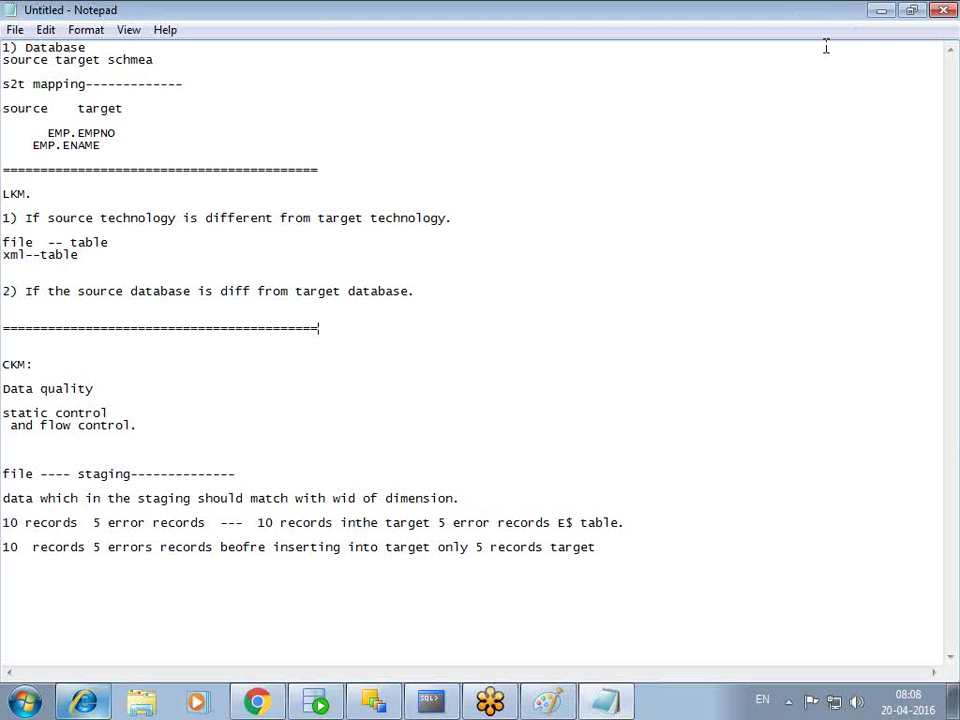
- Save the notes as 'ckm' in Documents and close Notepad
{"action": "key", "text": "ctrl+s"}
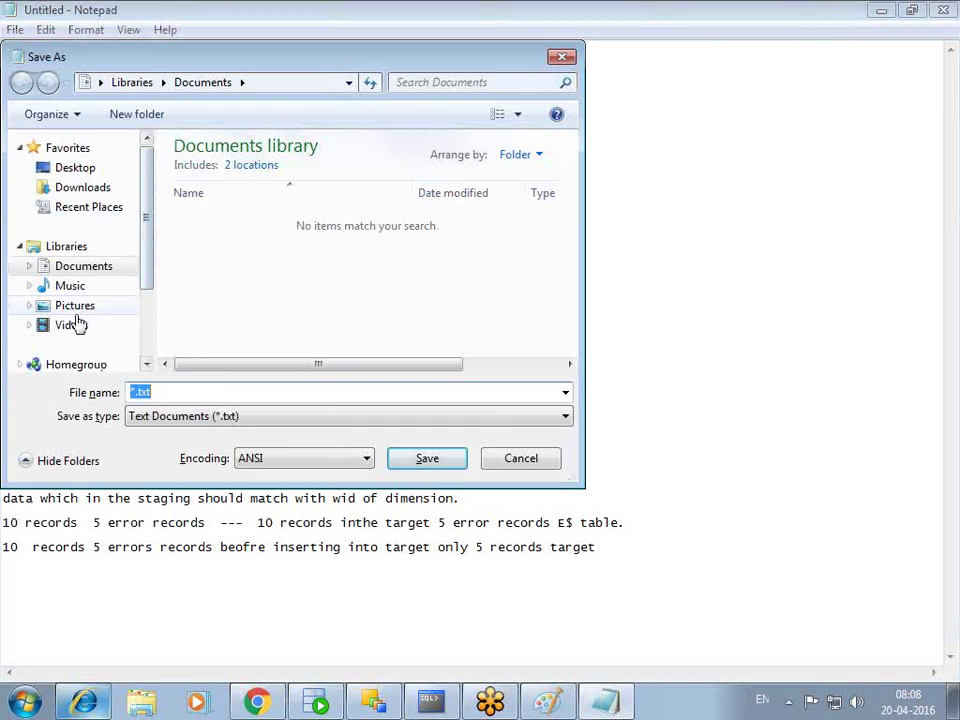
{"action": "left_click", "coordinate": [88, 267]}
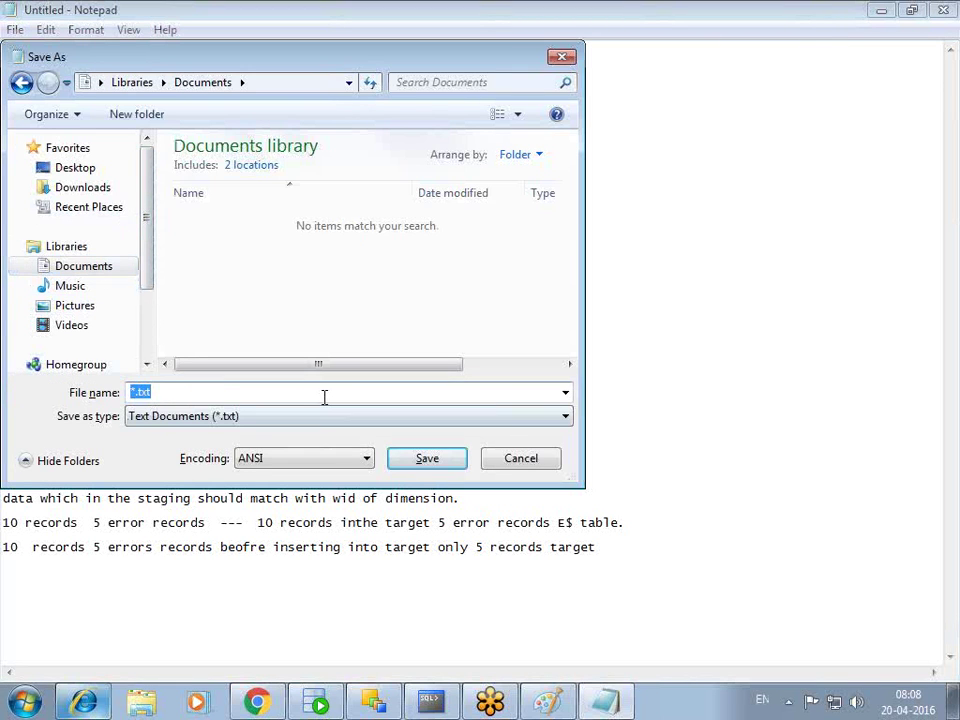
{"action": "type", "text": "km"}
{"action": "left_click", "coordinate": [410, 457]}
{"action": "left_click", "coordinate": [946, 12]}
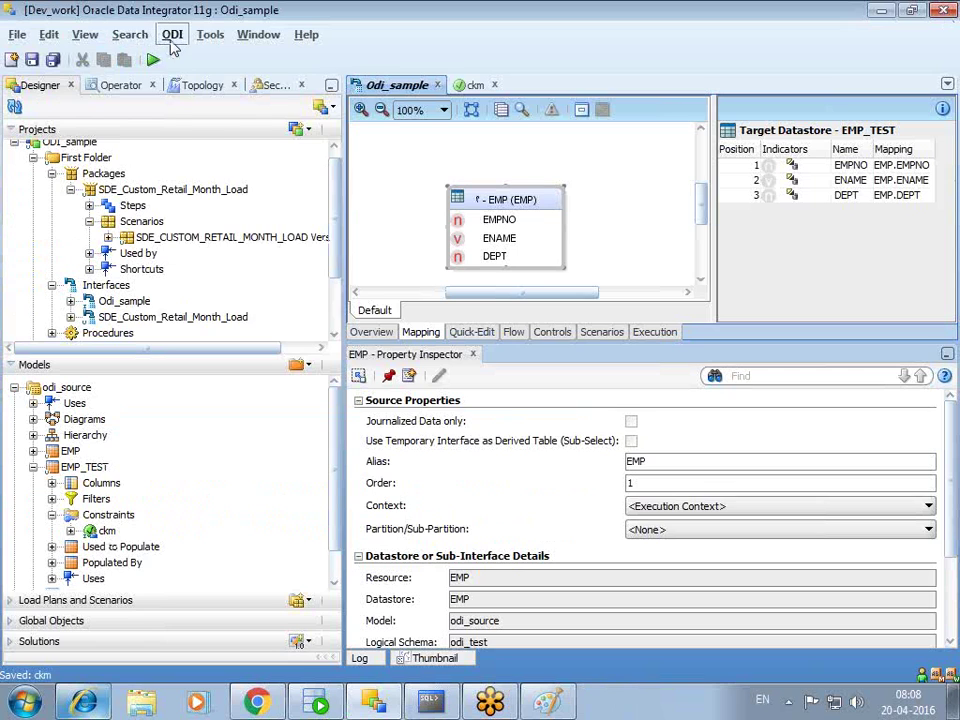
- Close the Odi_sample editor without saving, then close the ckm condition editor
{"action": "left_click", "coordinate": [172, 34]}
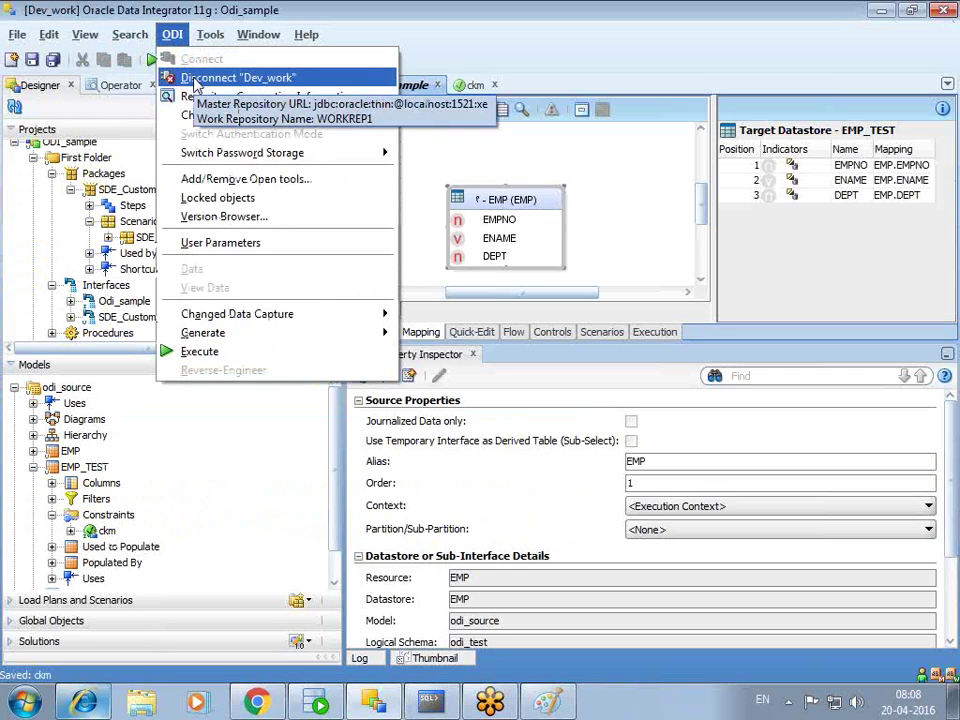
{"action": "left_click", "coordinate": [432, 88]}
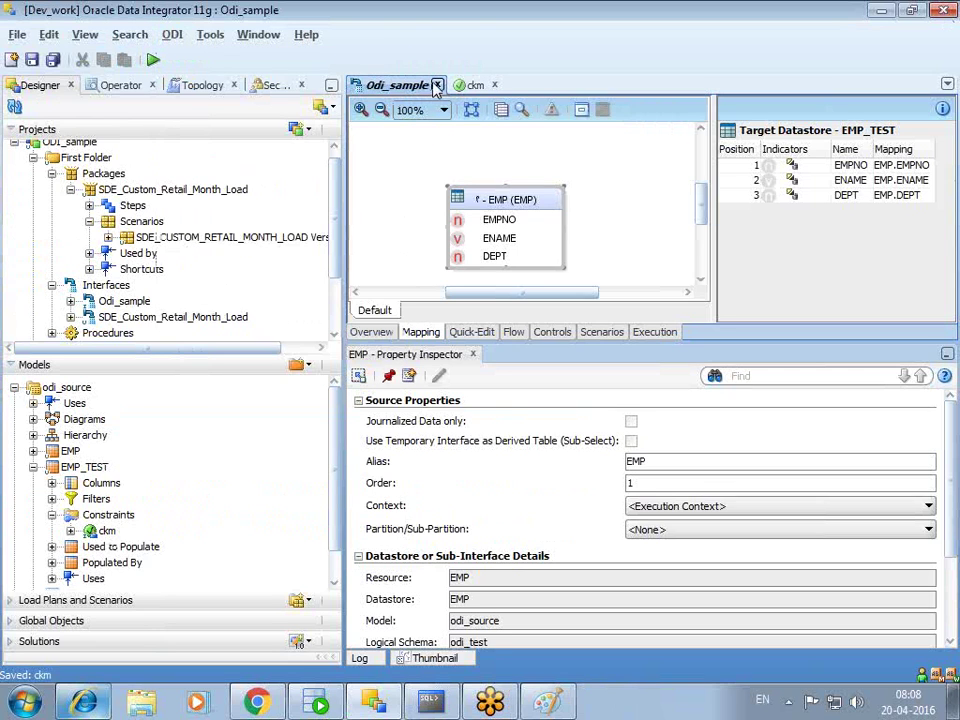
{"action": "left_click", "coordinate": [437, 86]}
{"action": "left_click", "coordinate": [541, 283]}
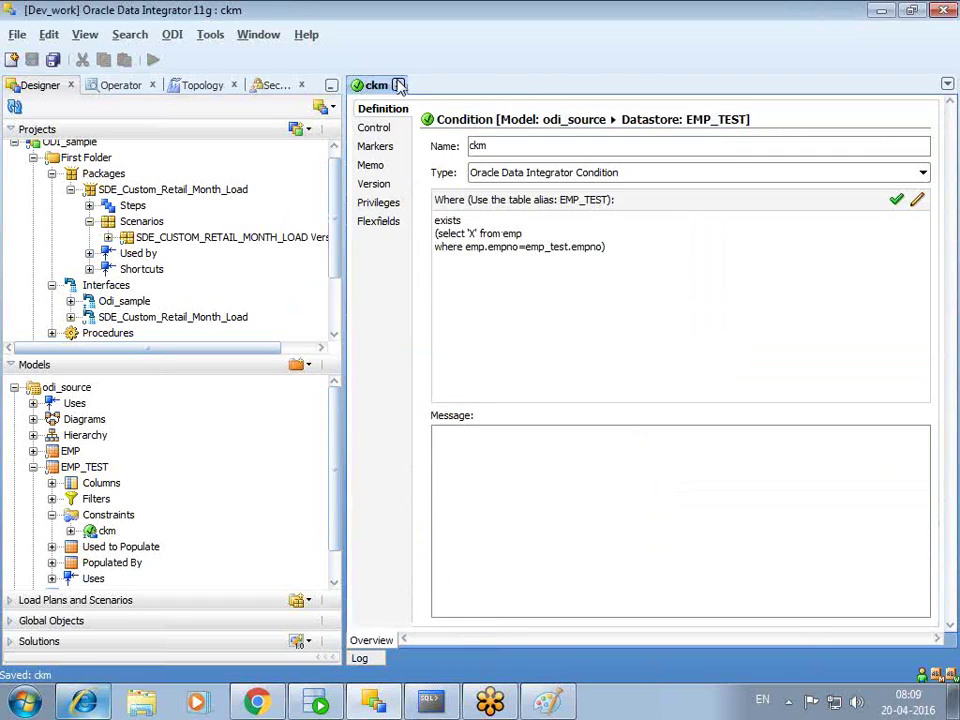
{"action": "left_click", "coordinate": [393, 85]}
- Disconnect from the Dev_work repository and exit Oracle Data Integrator
{"action": "left_click", "coordinate": [172, 34]}
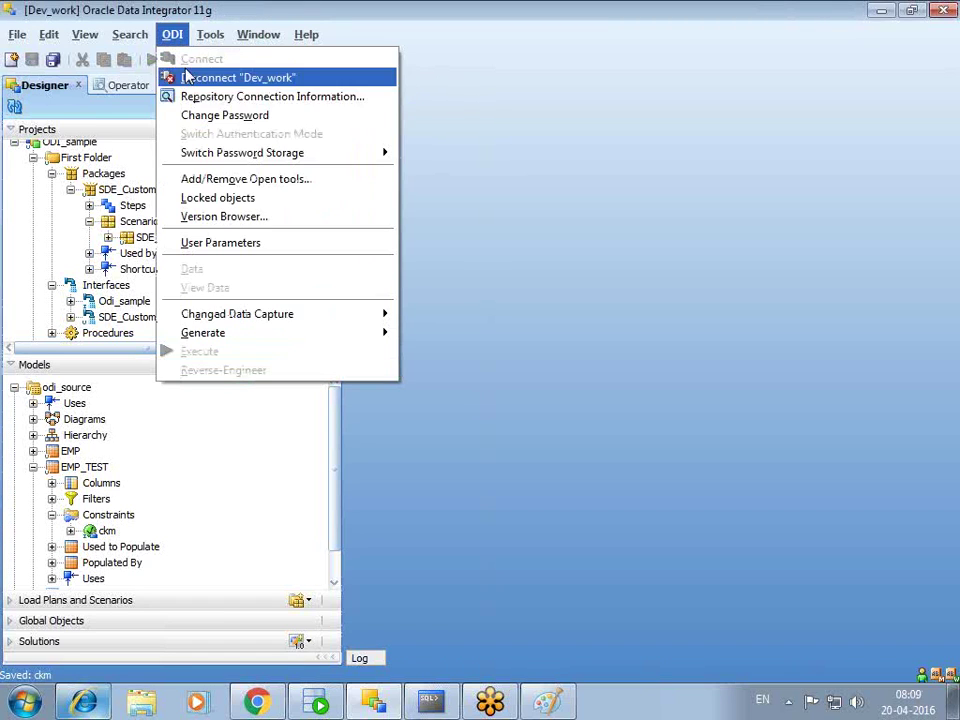
{"action": "left_click", "coordinate": [223, 86]}
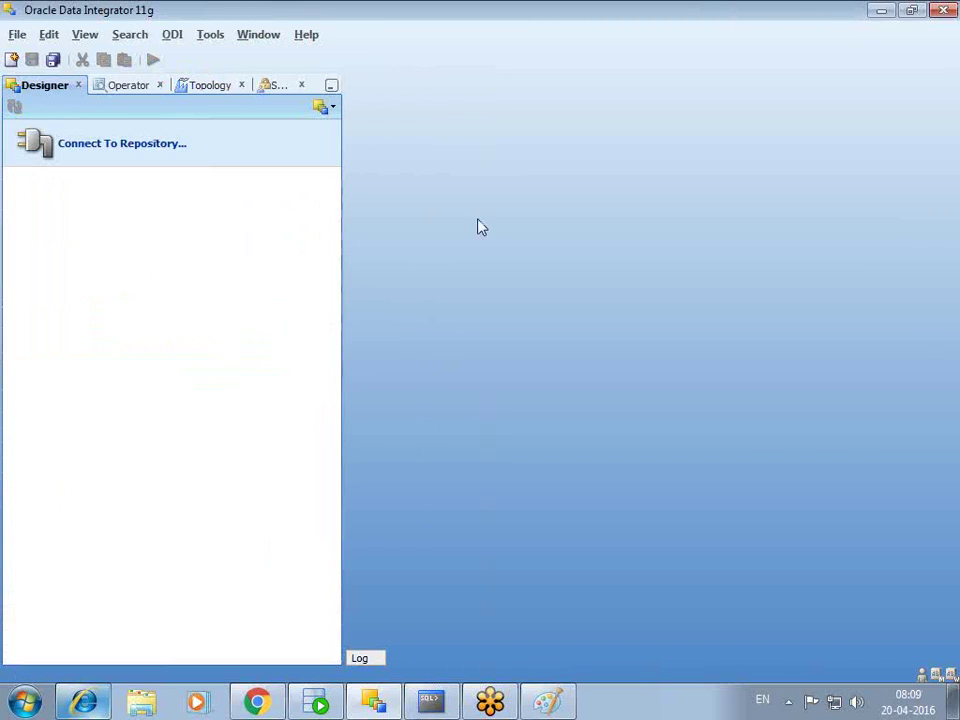
{"action": "left_click", "coordinate": [945, 12]}
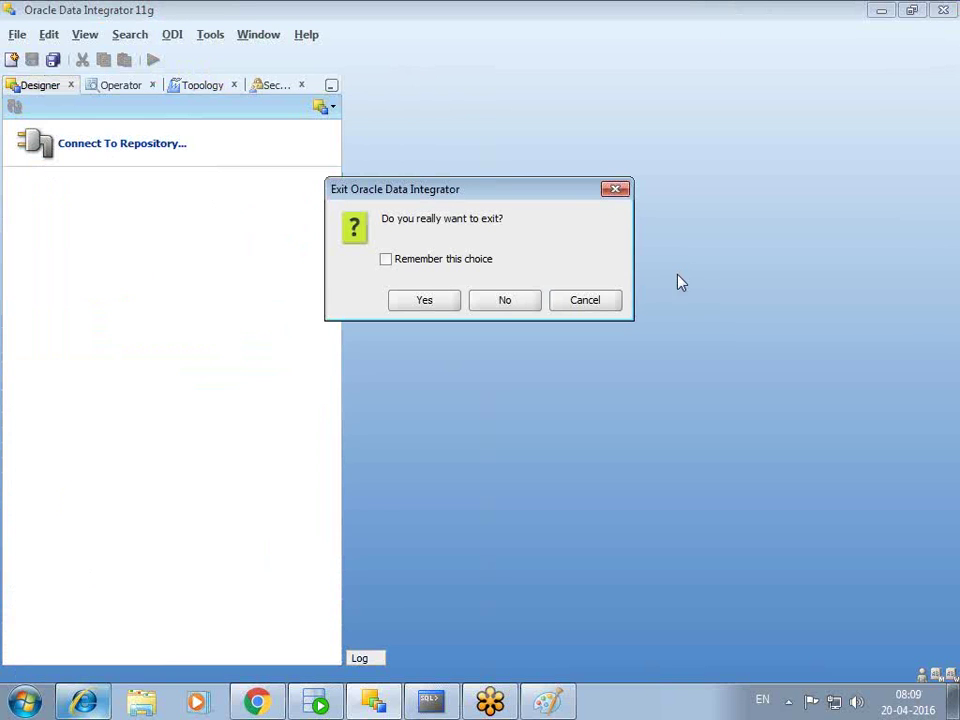
{"action": "left_click", "coordinate": [440, 301]}
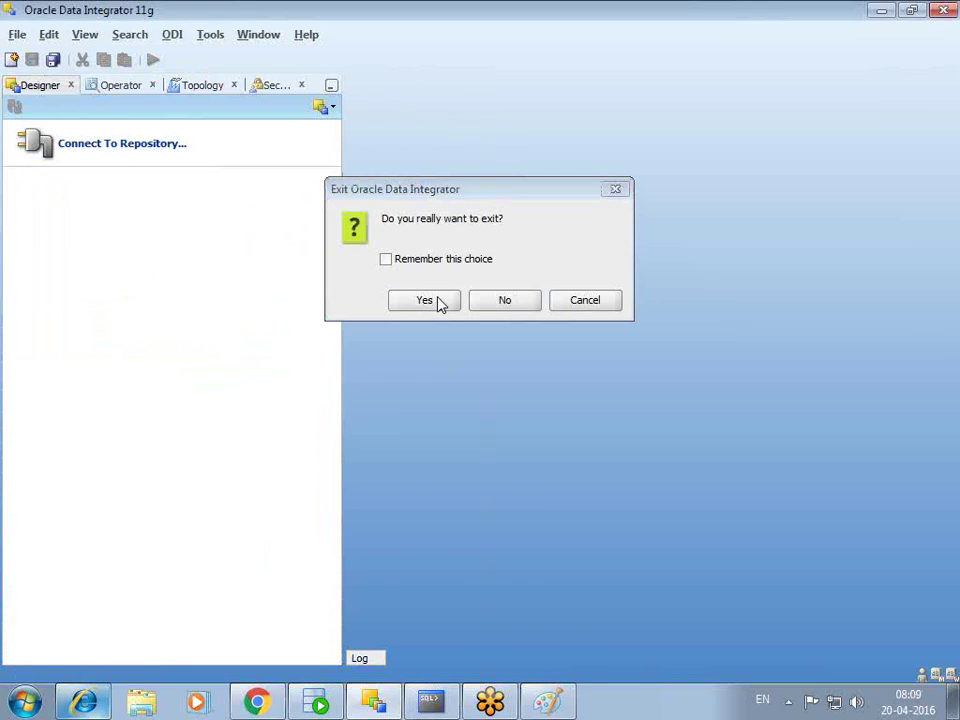
- Close the Topology drawing in Paint without saving it
{"action": "left_click", "coordinate": [490, 703]}
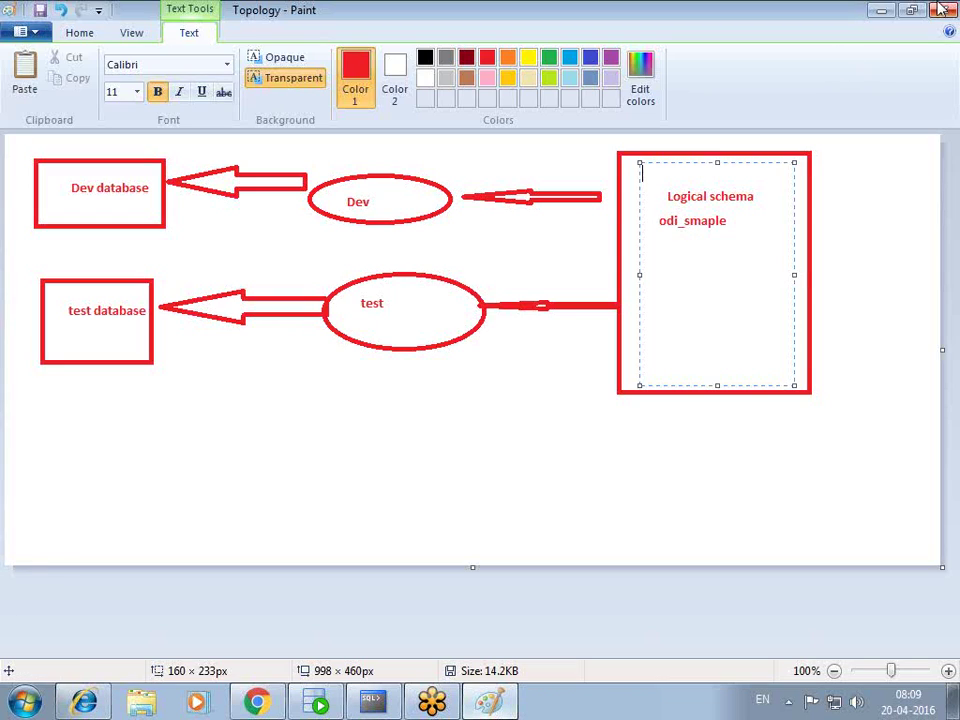
{"action": "key", "text": "alt+F4"}
{"action": "left_click", "coordinate": [512, 366]}
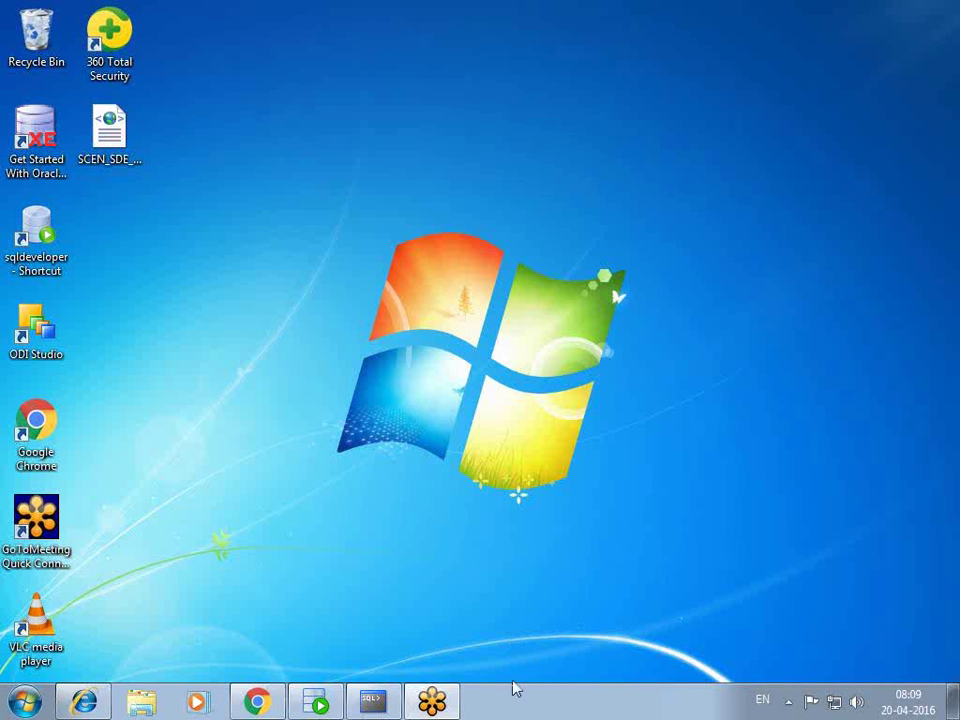